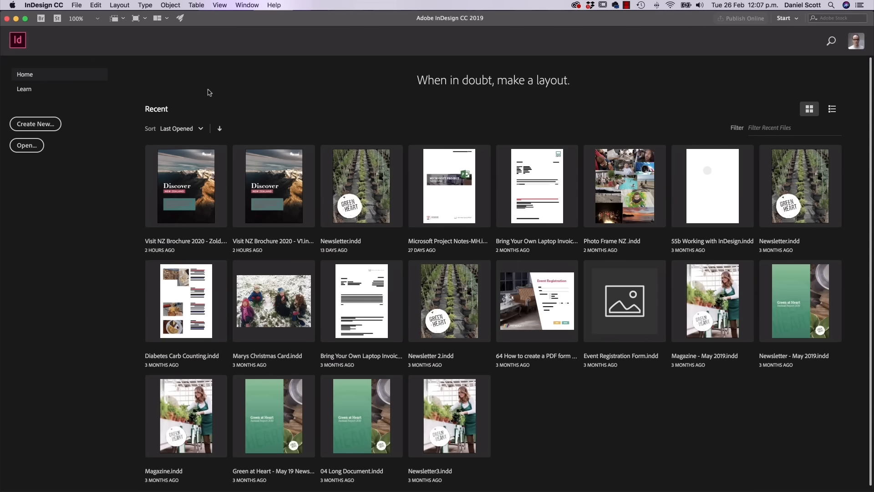
Set the horizontal and vertical ruler units to Inches in the Units & Increments preferences.
click(39, 6)
mouse_move(40, 25)
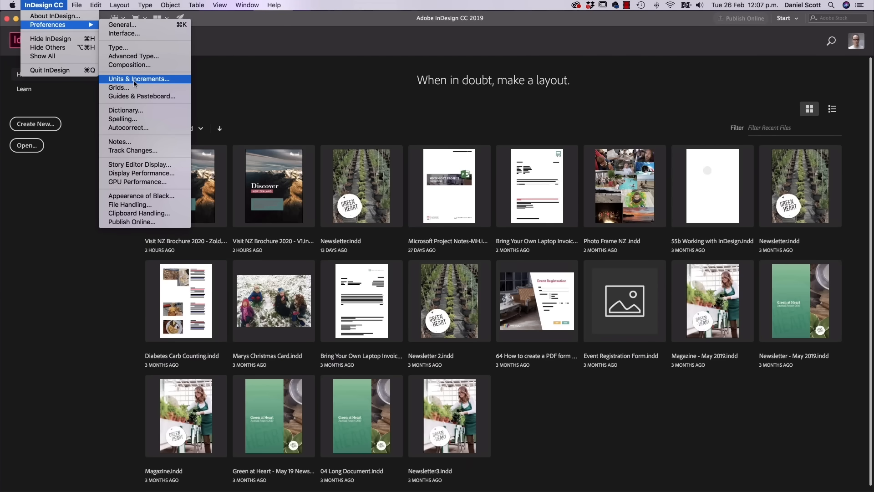
mouse_move(96, 5)
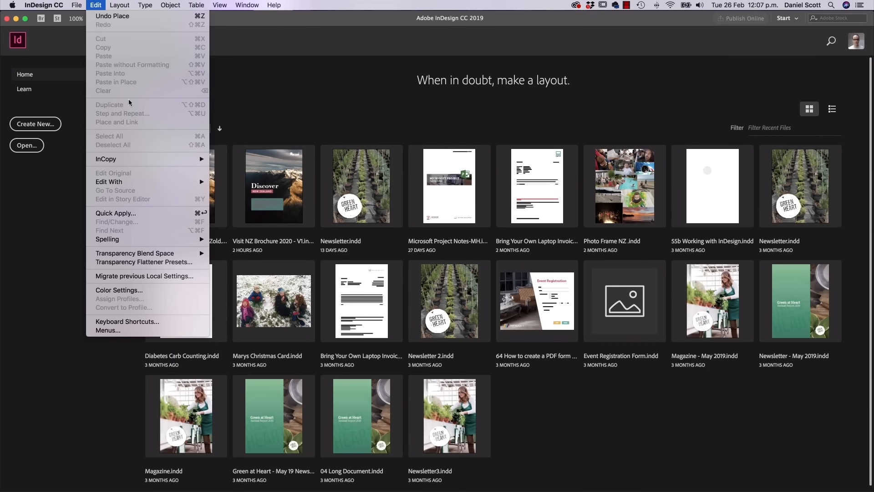
mouse_move(43, 5)
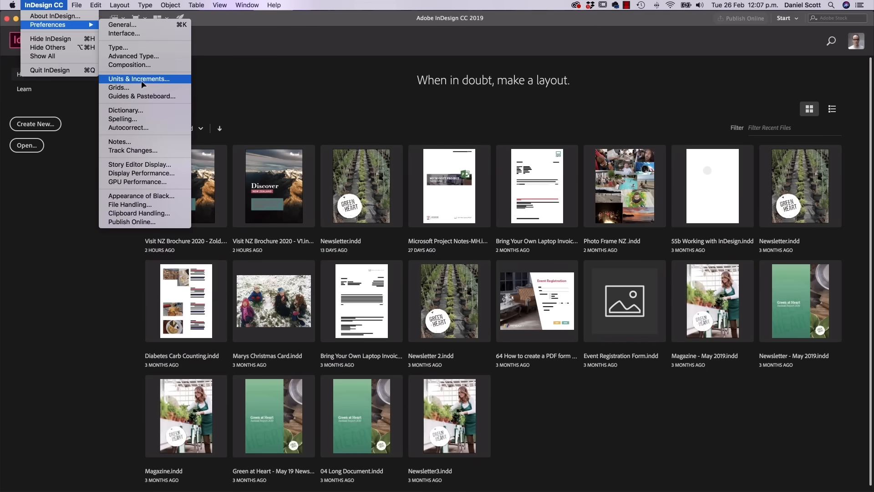
click(141, 81)
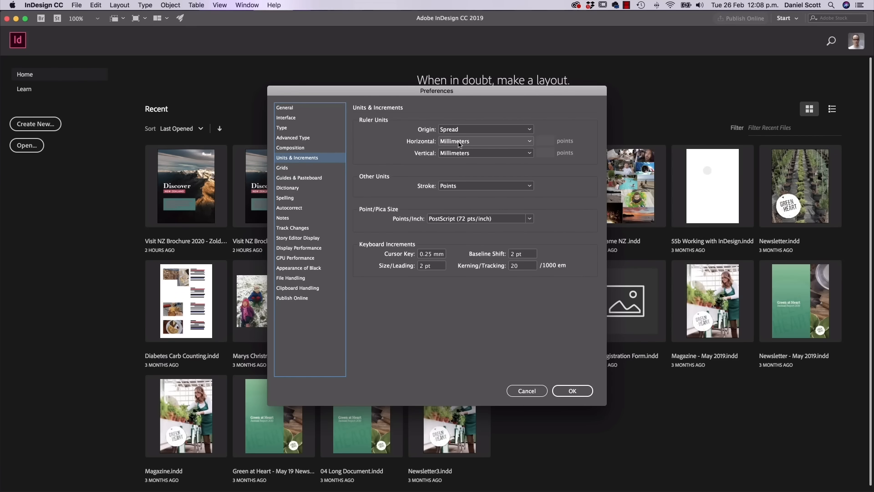
click(459, 145)
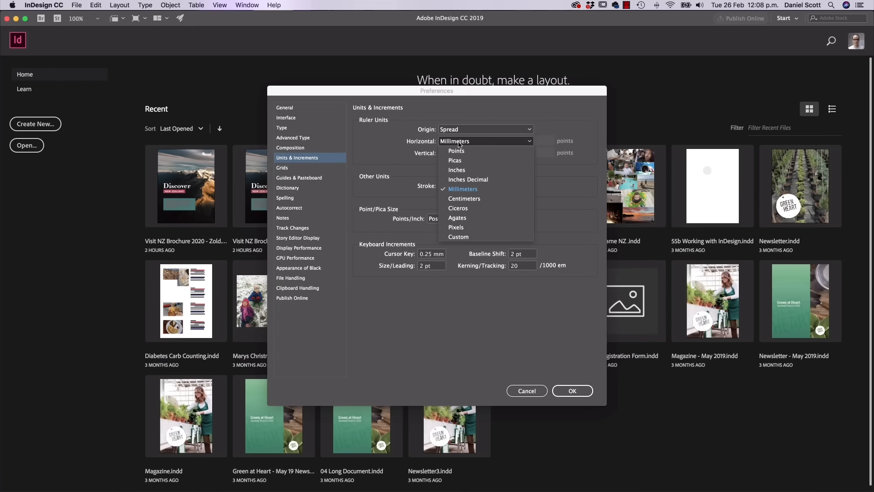
click(458, 171)
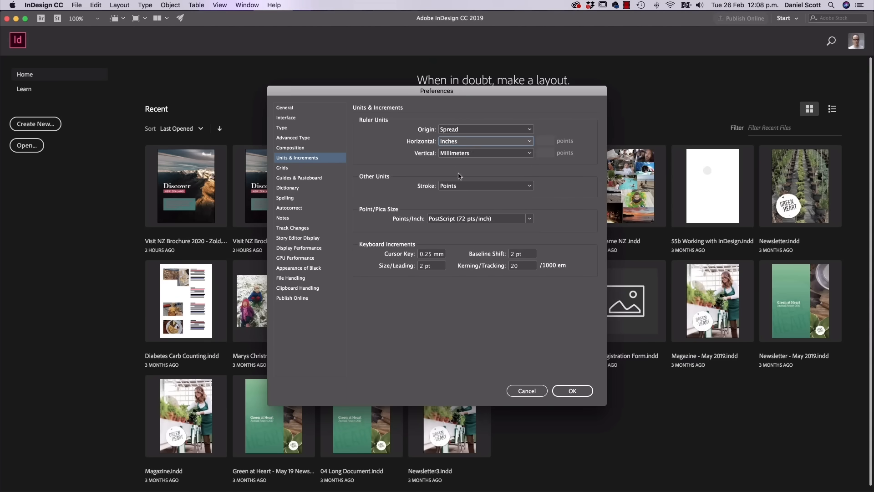
click(460, 143)
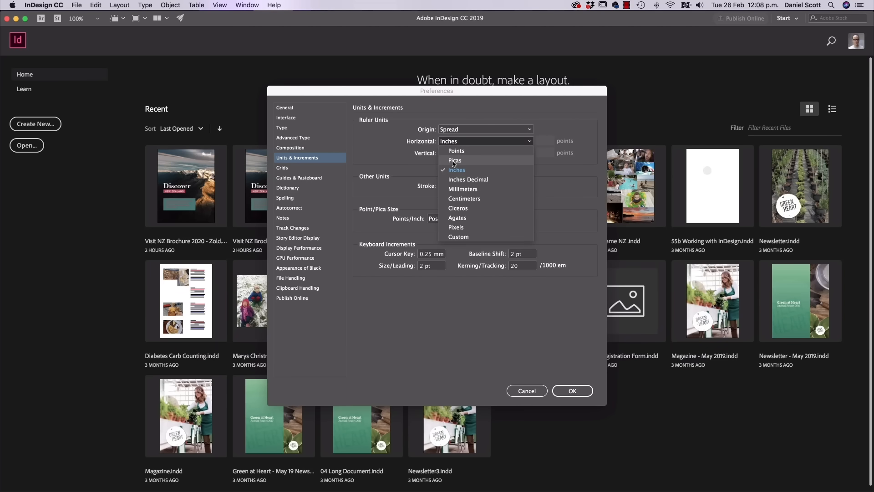
click(463, 189)
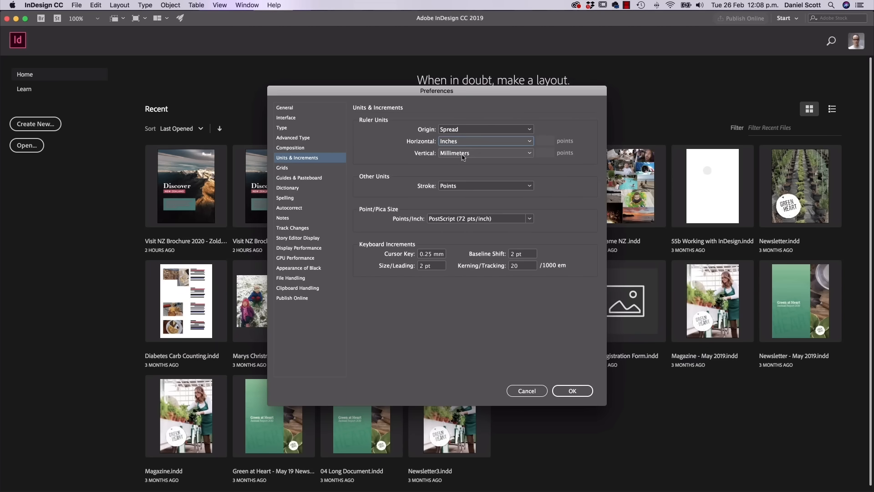
click(462, 155)
click(444, 182)
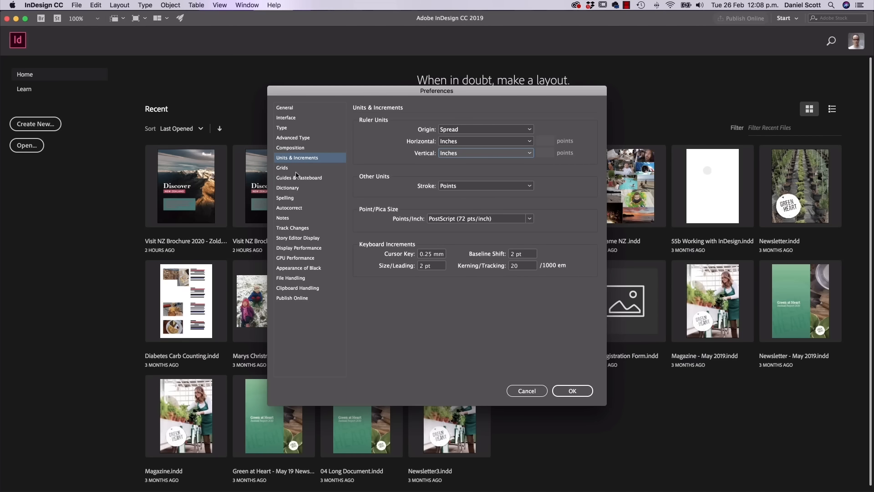
Choose English: USA as the dictionary language in the preferences and apply the settings.
click(293, 189)
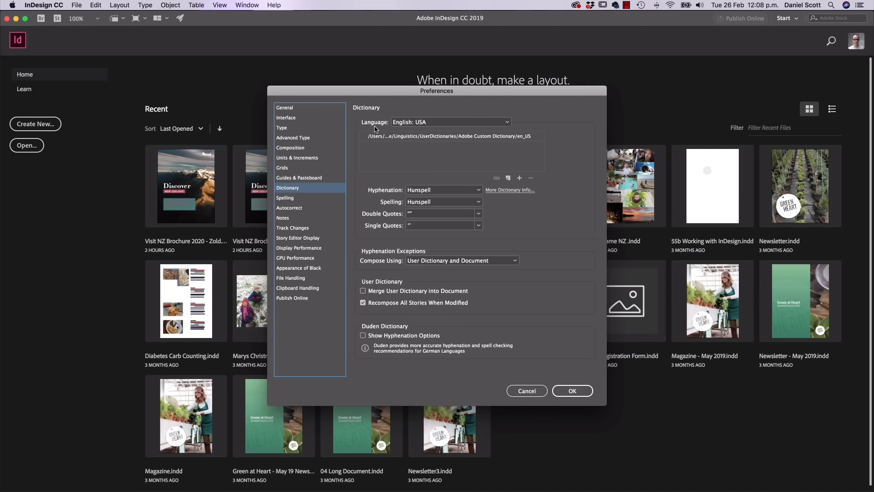
click(440, 124)
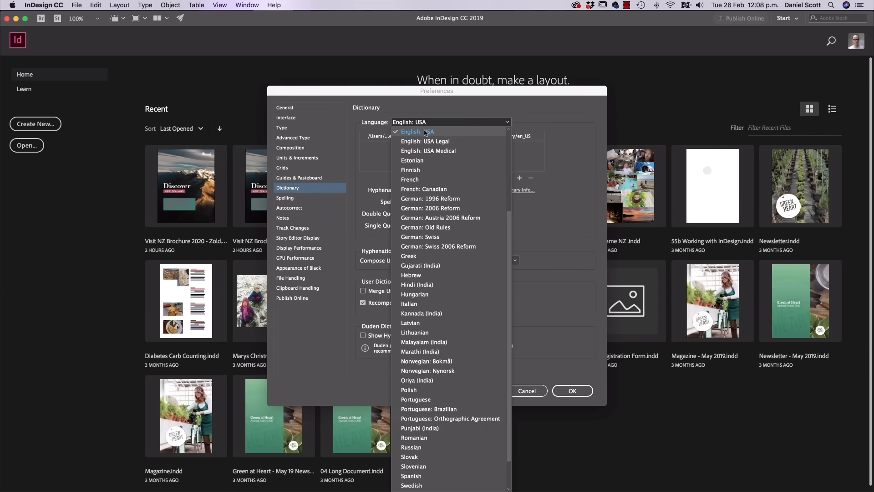
scroll(428, 141, up, 3)
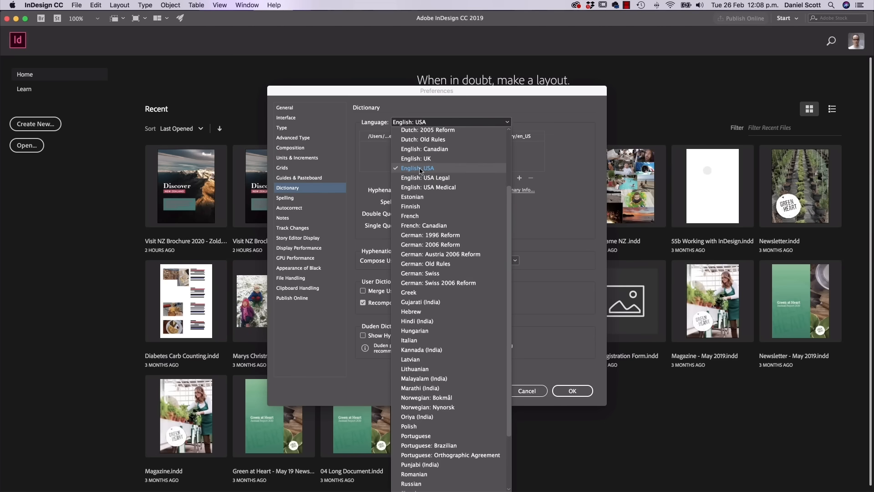
click(395, 167)
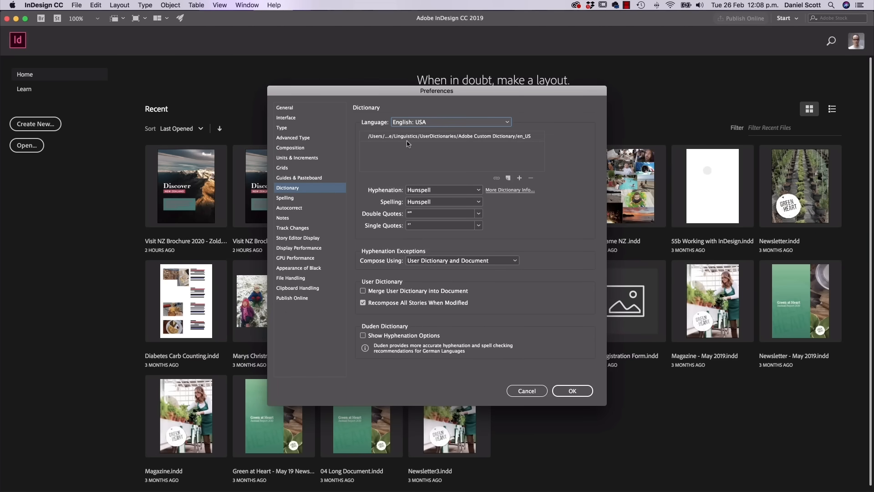
click(572, 392)
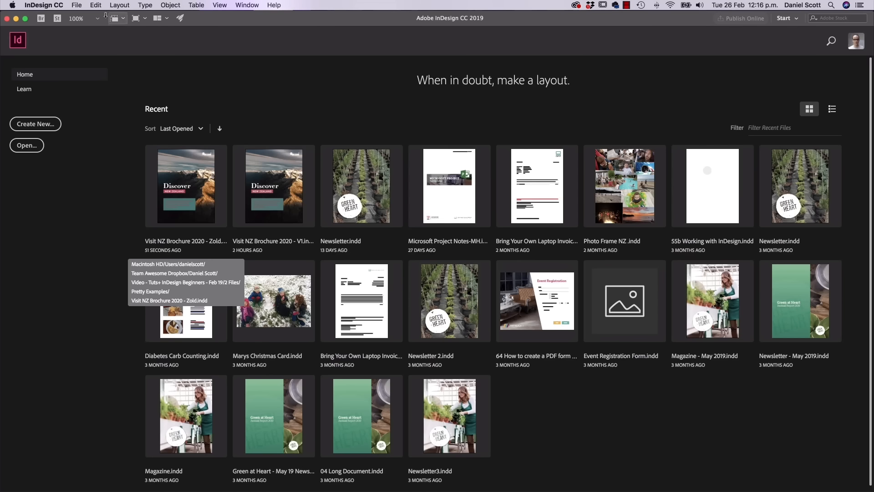
Create a new 8.5 x 11 in document with the default settings offered.
click(76, 5)
mouse_move(78, 16)
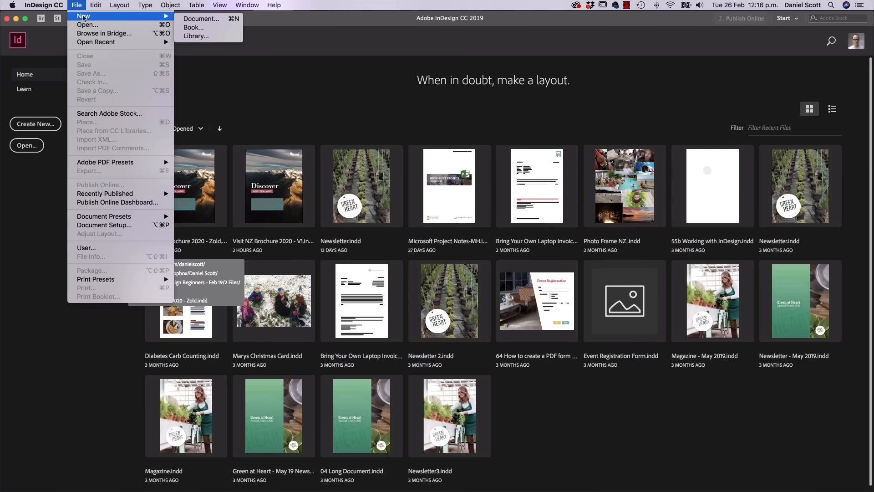
click(200, 22)
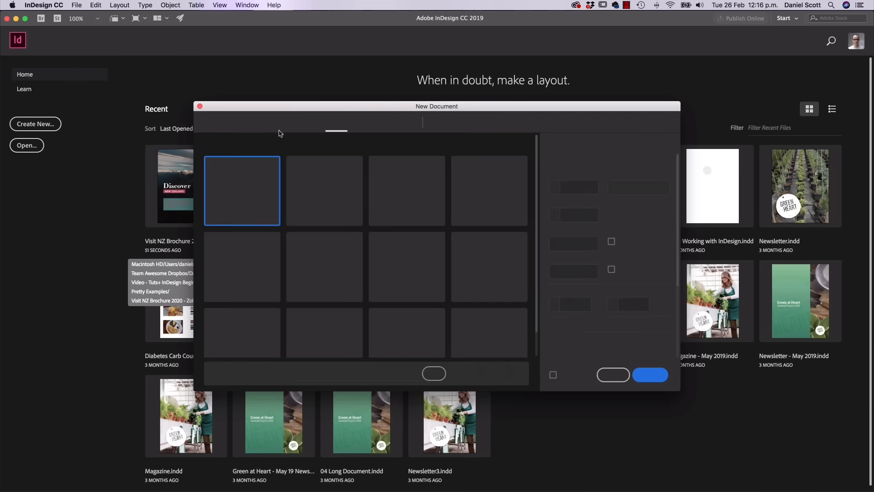
click(651, 376)
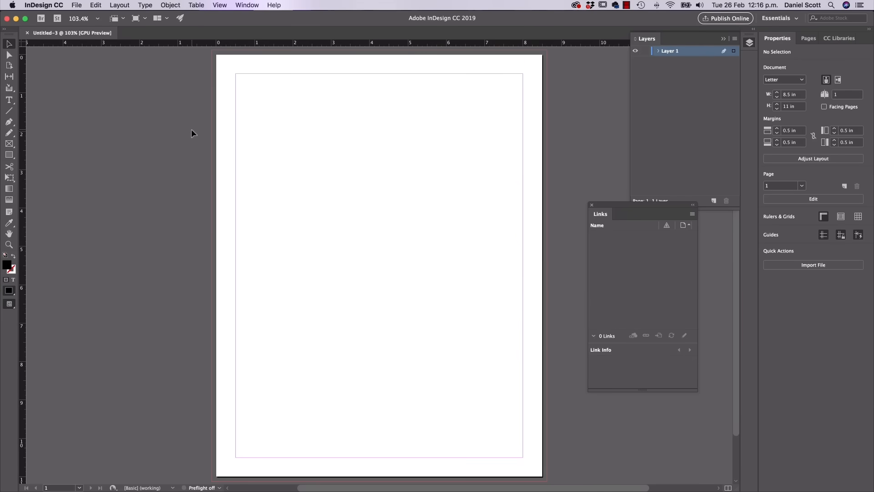
Reset the Essentials workspace to its default panel layout.
click(254, 5)
mouse_move(280, 25)
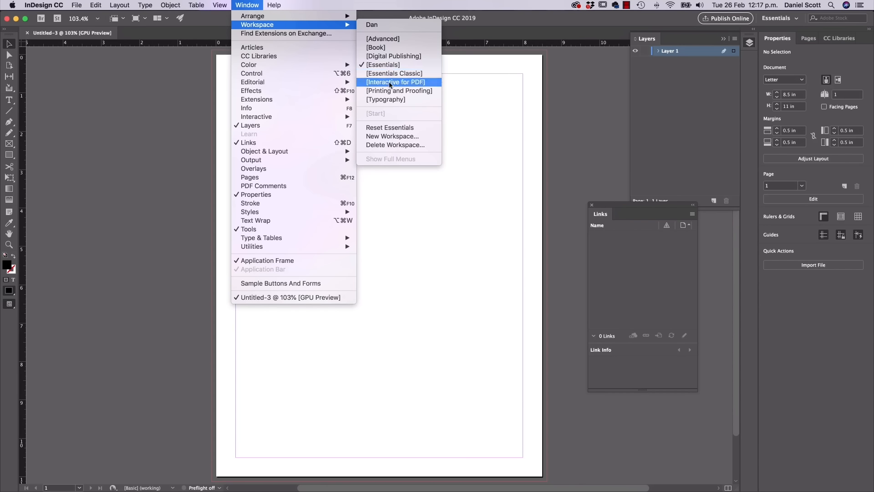
click(378, 130)
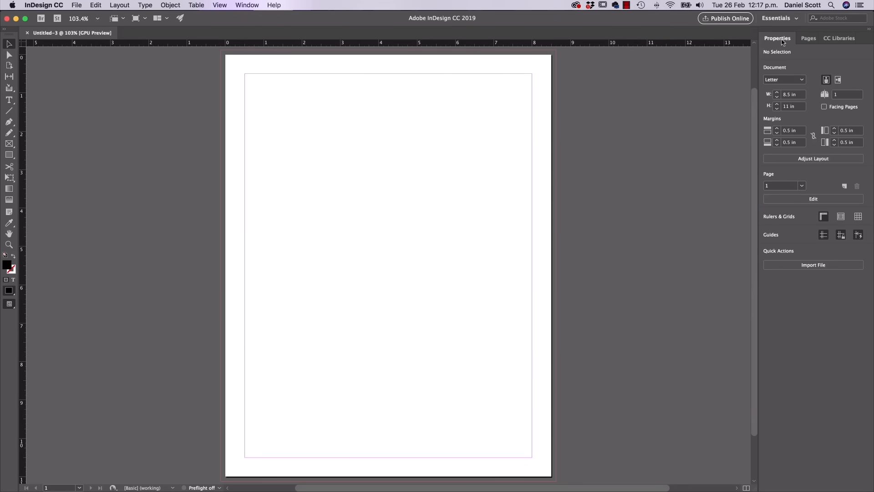
Float the Properties panel and dock CC Libraries beside the tools, and restore the layout by resetting Essentials.
drag(787, 41, 669, 88)
drag(808, 38, 20, 89)
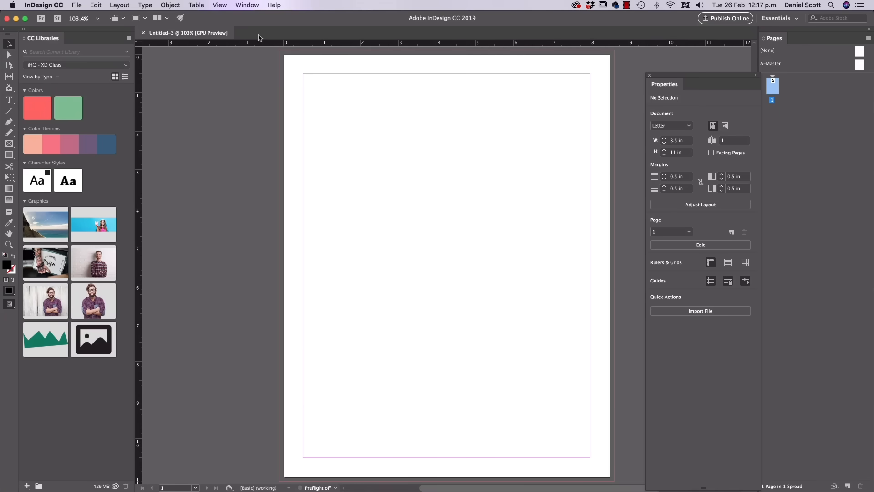
click(248, 5)
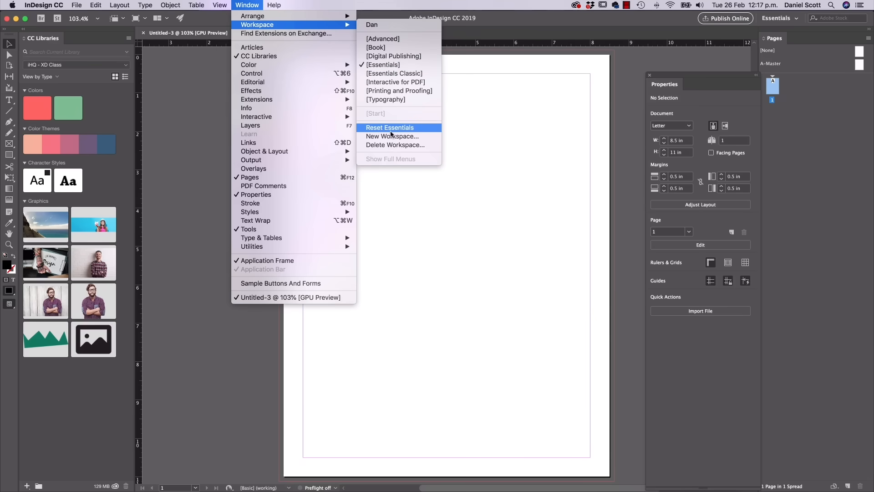
click(391, 130)
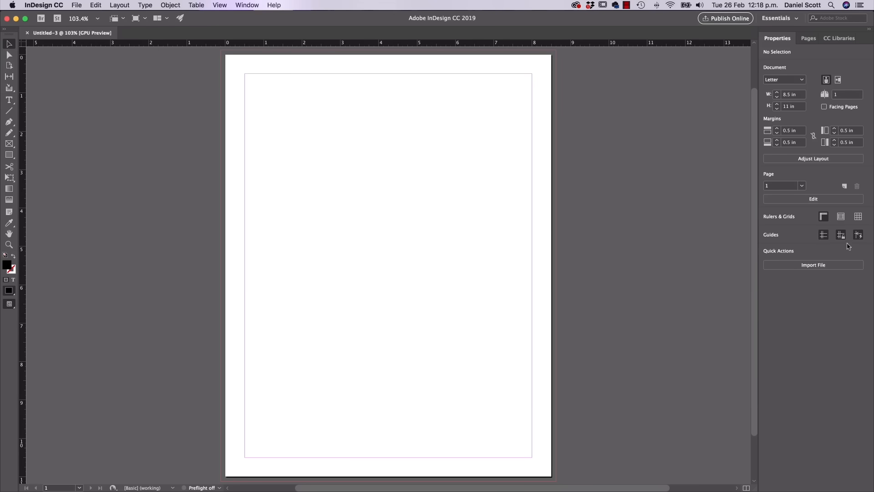
Close the blank untitled document.
click(220, 6)
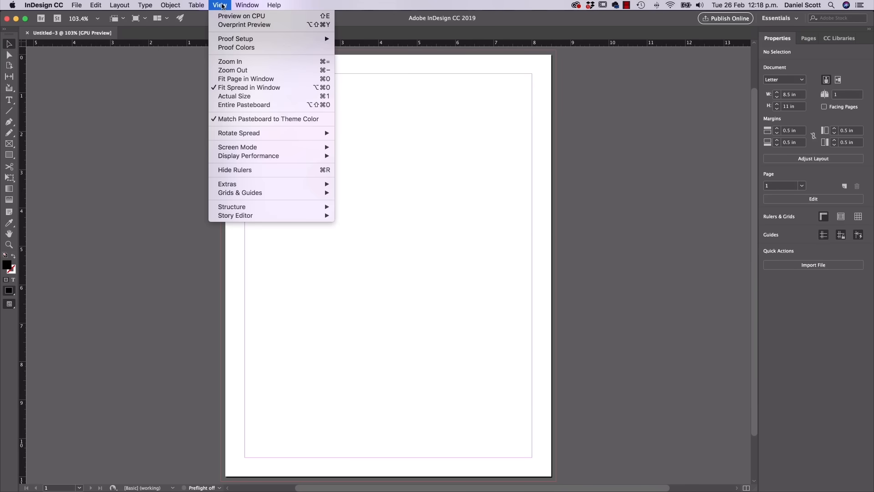
click(426, 115)
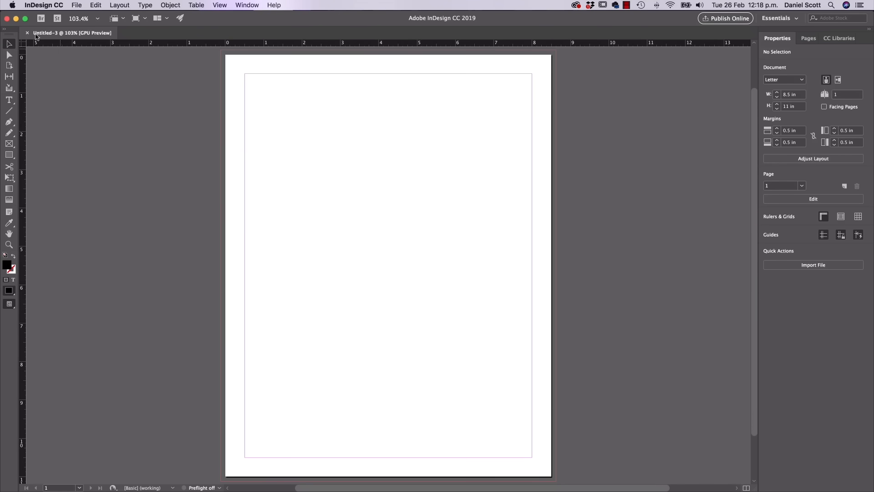
click(26, 33)
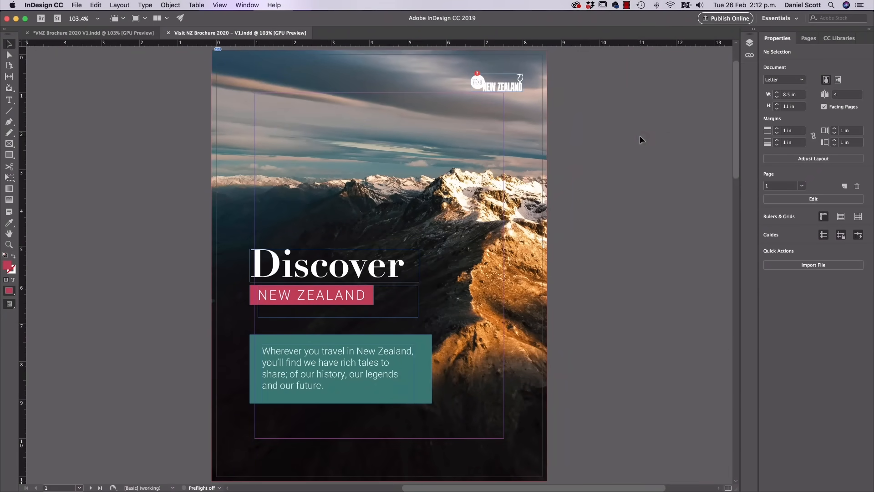
Switch to the open document VNZ Brochure 2020 V1.indd.
click(113, 33)
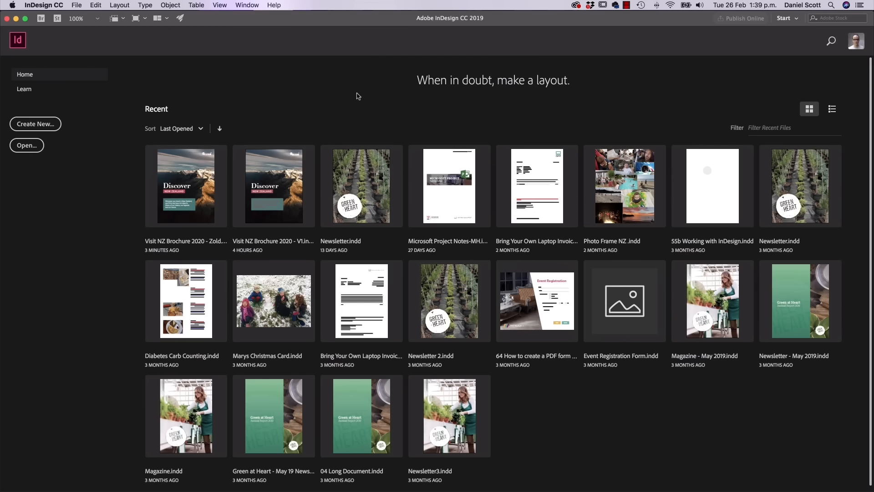
Start a new document and choose the Letter 8.5 x 11 in preset from the print presets.
click(76, 5)
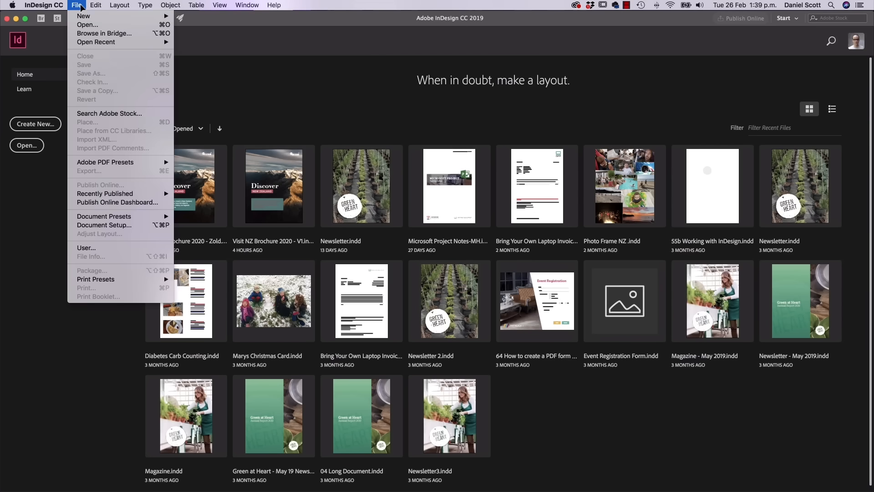
mouse_move(85, 16)
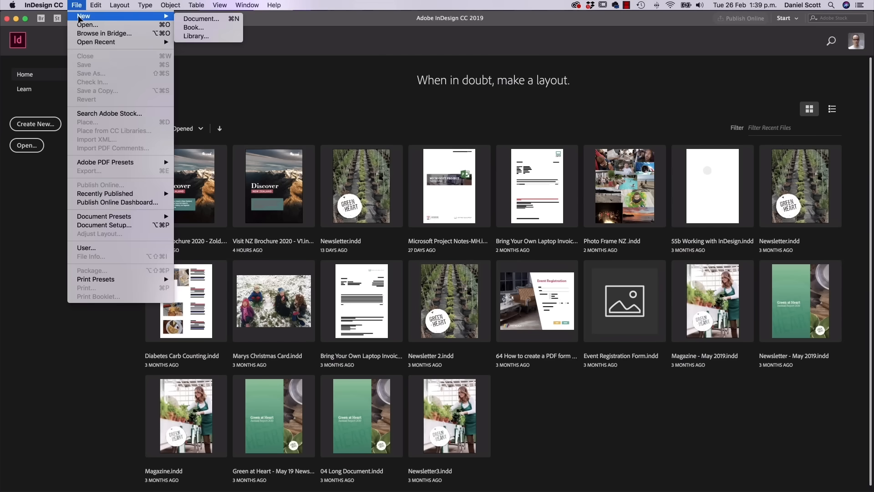
click(206, 22)
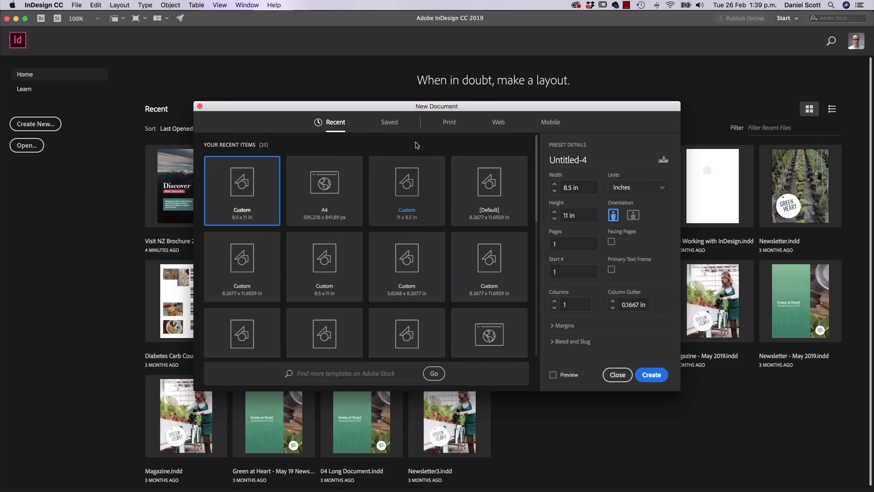
click(449, 126)
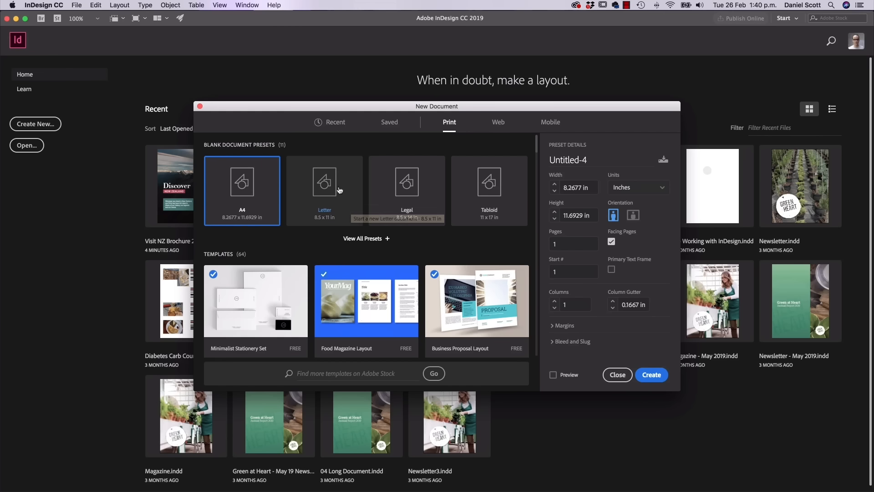
click(326, 193)
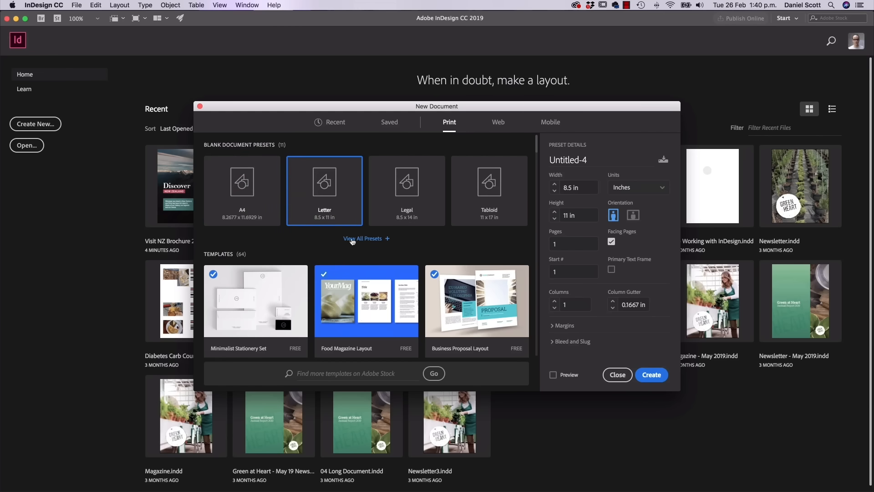
Expand the full list of blank print presets and look through the available page sizes.
click(367, 239)
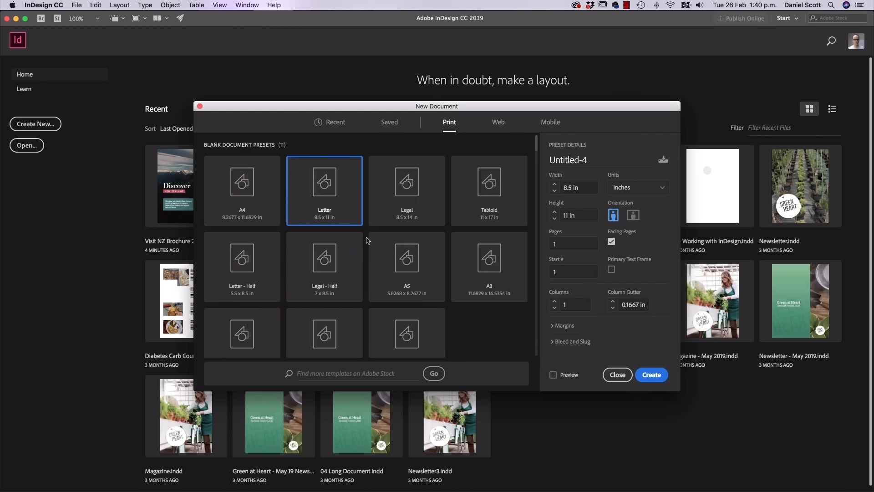
scroll(440, 299, down, 3)
scroll(445, 299, up, 3)
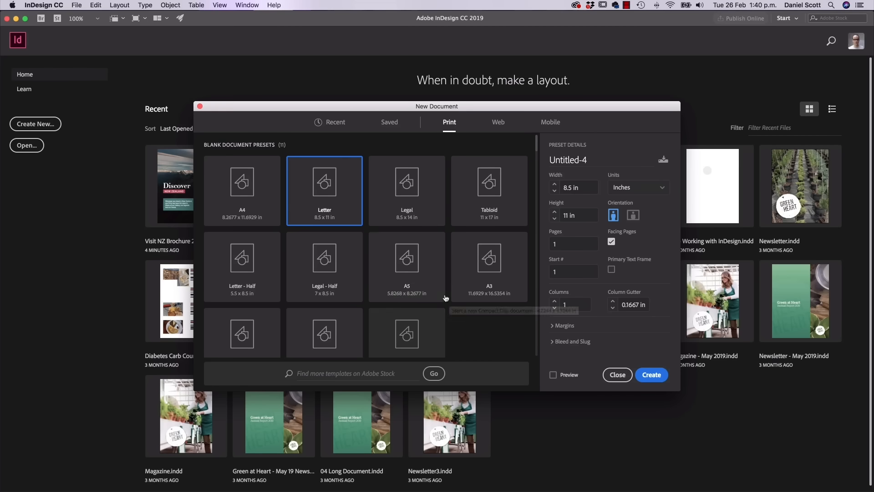
scroll(446, 301, down, 3)
scroll(446, 298, up, 3)
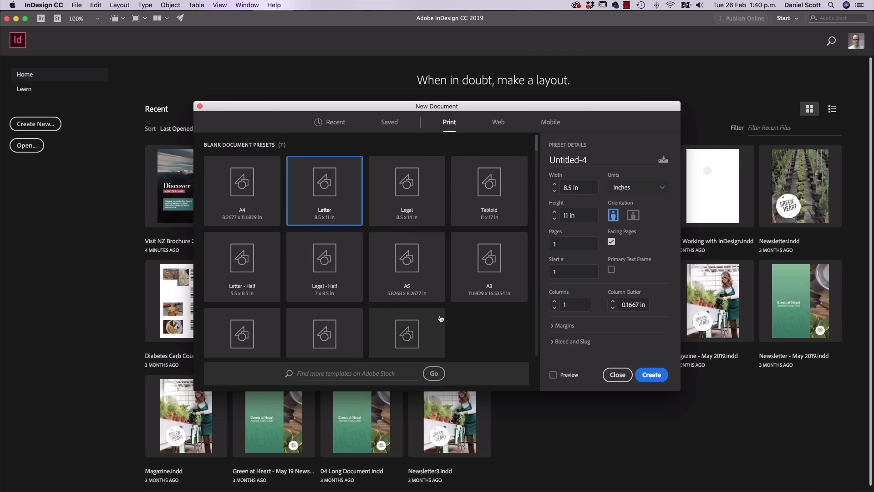
scroll(441, 316, down, 2)
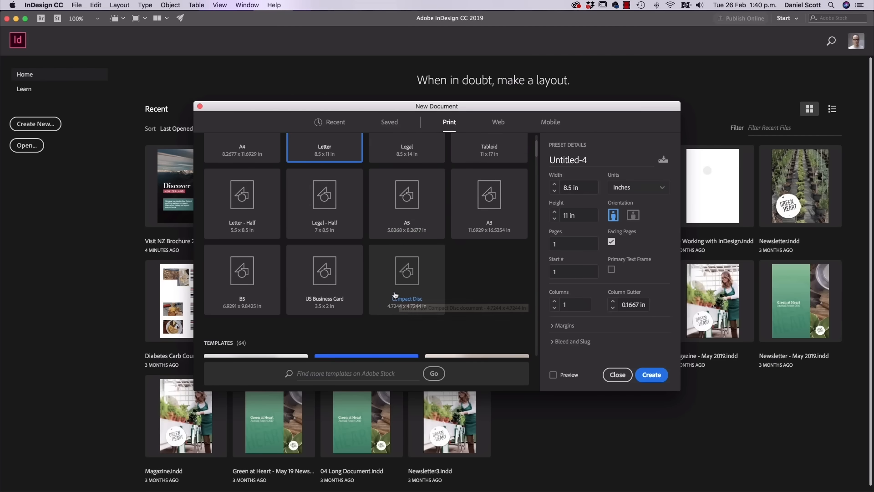
Keep the new document in portrait orientation and turn off facing pages.
scroll(466, 291, up, 2)
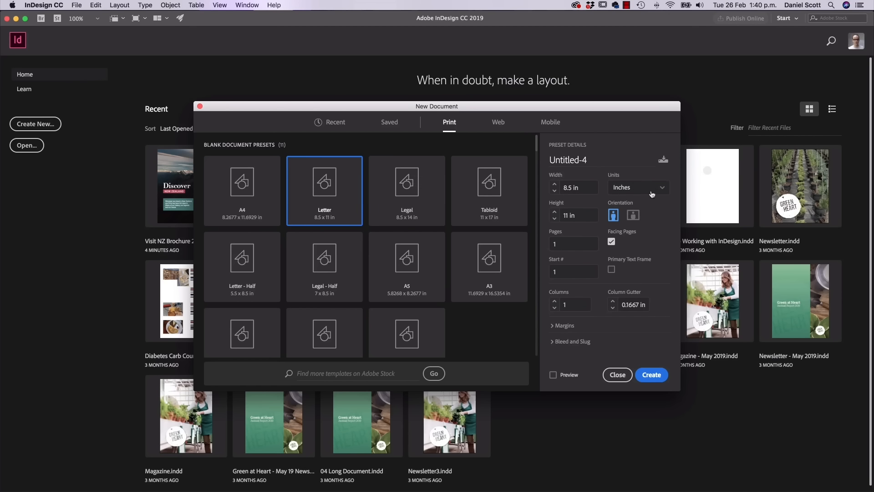
click(632, 216)
click(612, 217)
click(611, 242)
Set the top margin to 1 in and link the margins so all four sides match.
click(552, 326)
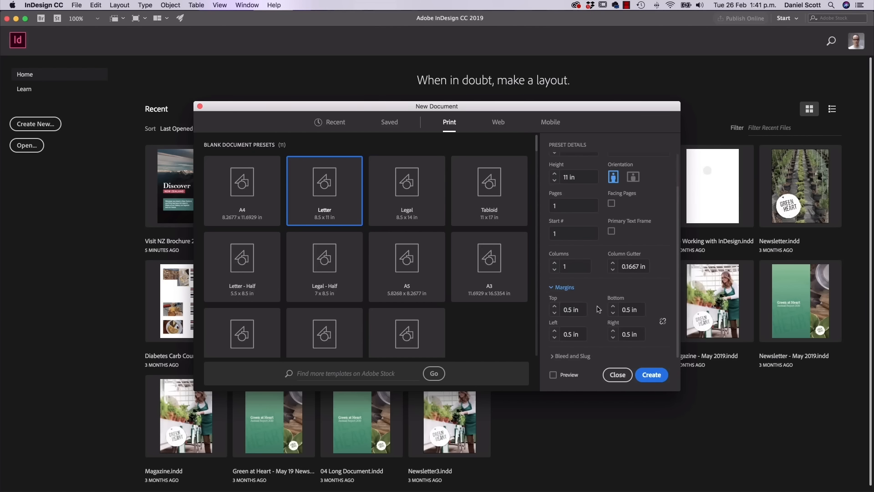
click(570, 309)
text(1)
click(629, 310)
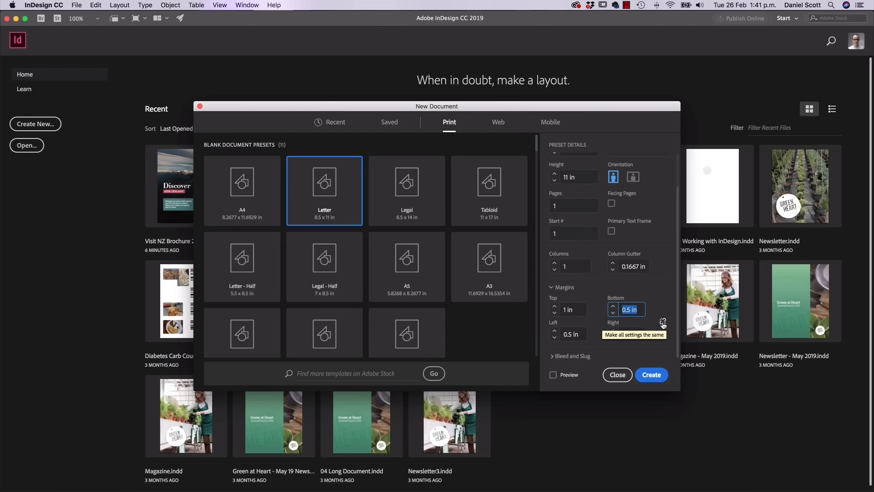
click(663, 322)
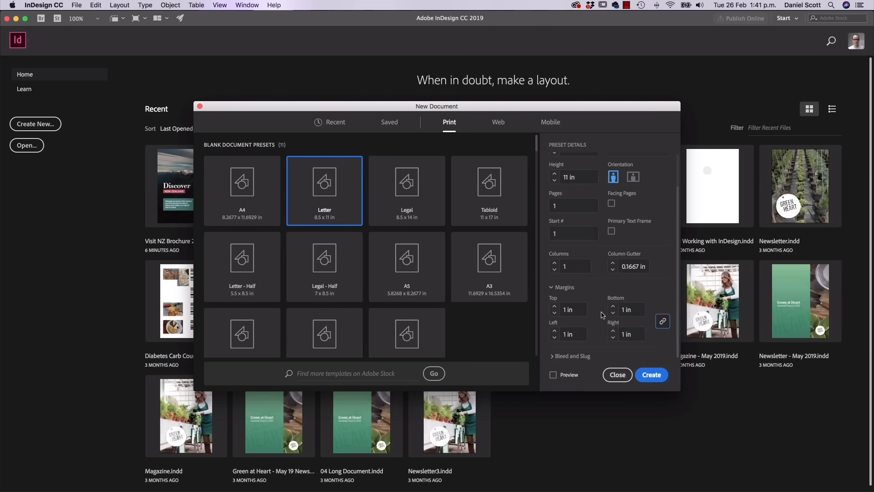
Expand the bleed and slug settings and enter a 3 mm bleed on all sides.
click(557, 356)
scroll(595, 319, down, 5)
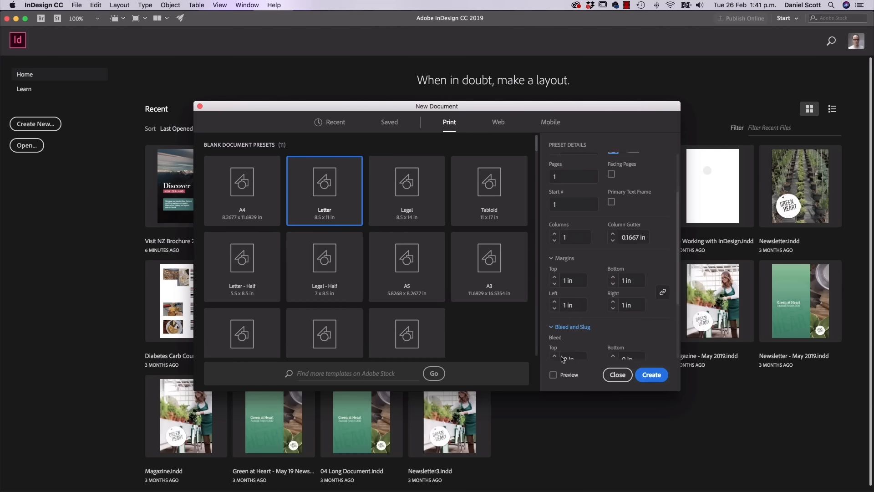
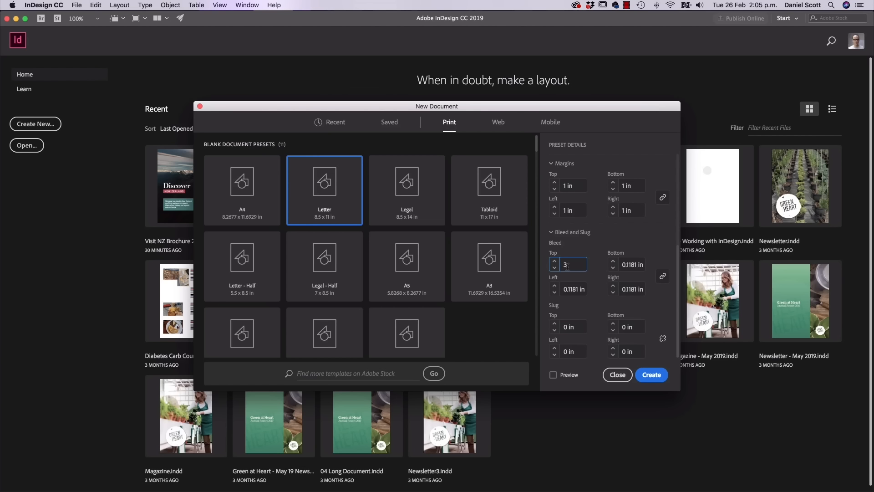
text(mm)
key(Tab)
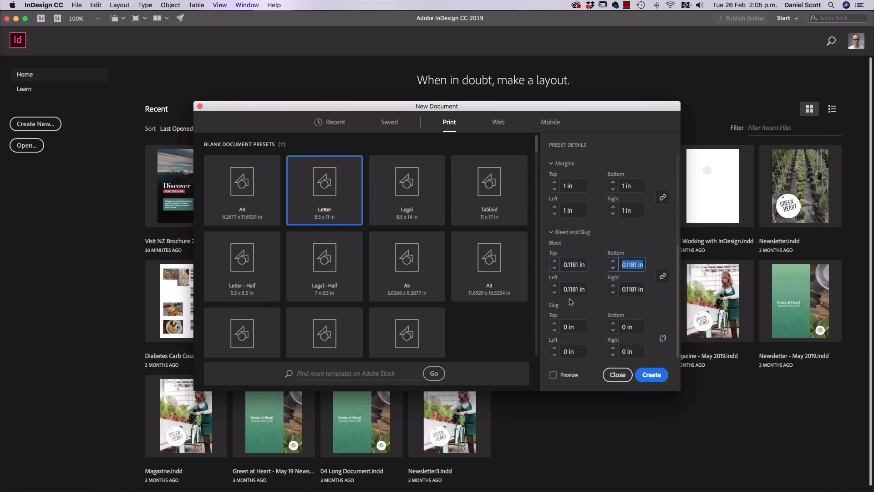
Set the bleed to 0.125 in on all sides and create the document.
click(575, 264)
triple_click(575, 264)
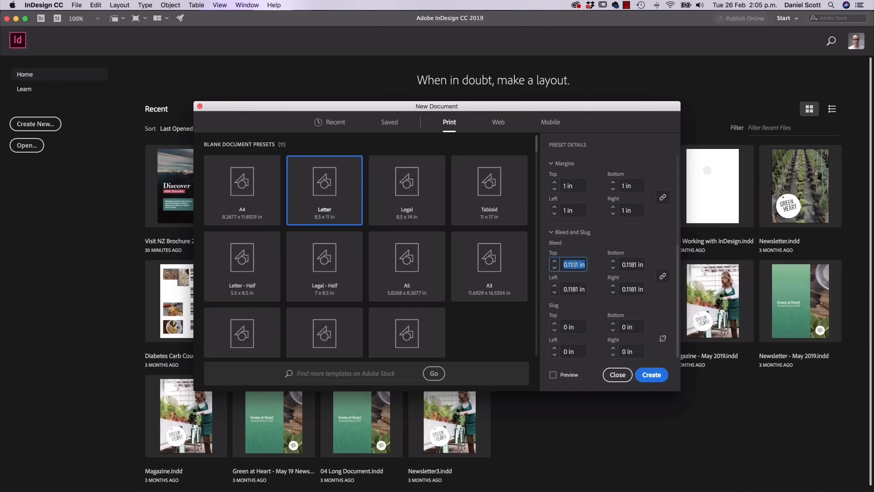
text(.125)
key(Tab)
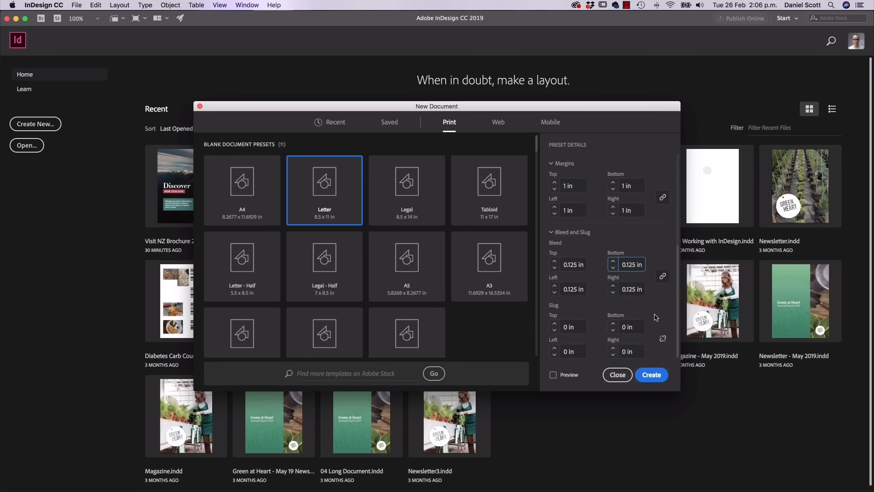
click(654, 376)
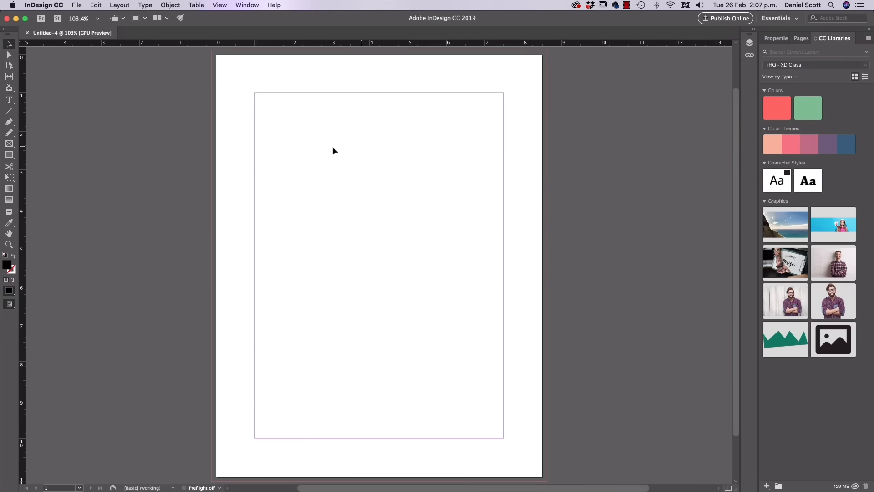
Zoom in on the page, and fit the whole spread back in the window.
key(super+equal)
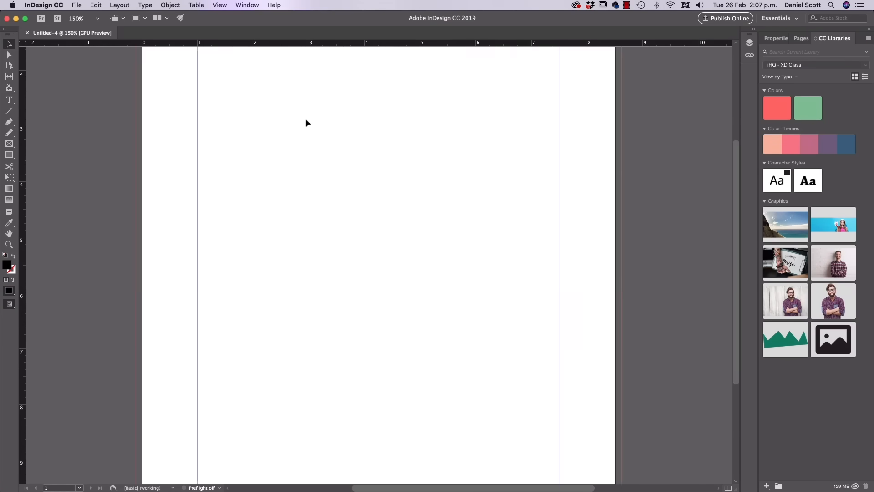
click(229, 5)
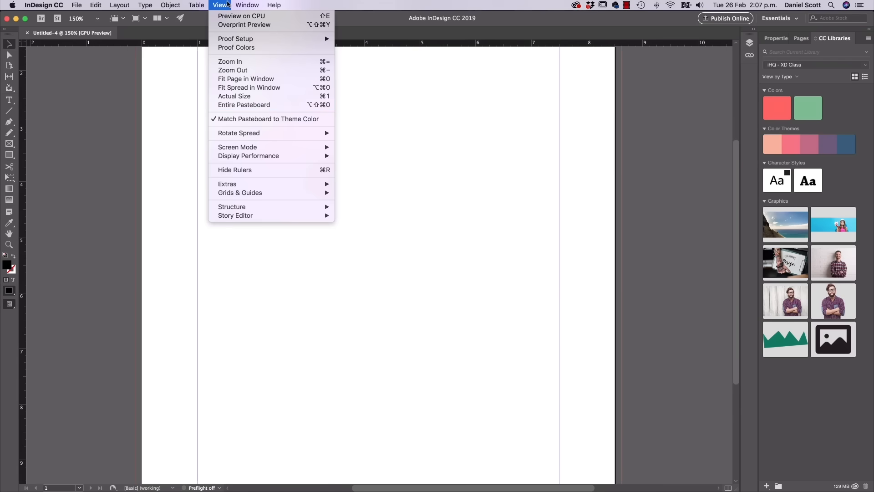
click(244, 88)
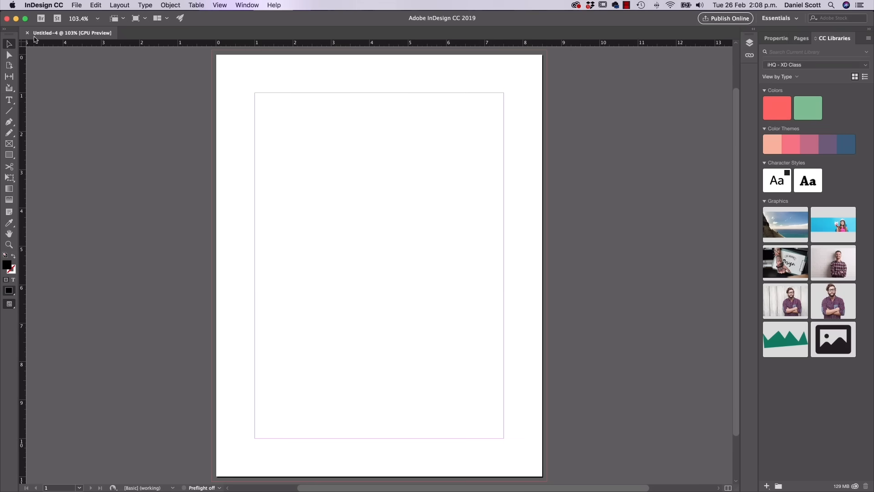
Start saving the document under a new name and create a folder named InDesign Tutorial on the Desktop for it.
click(75, 5)
click(91, 67)
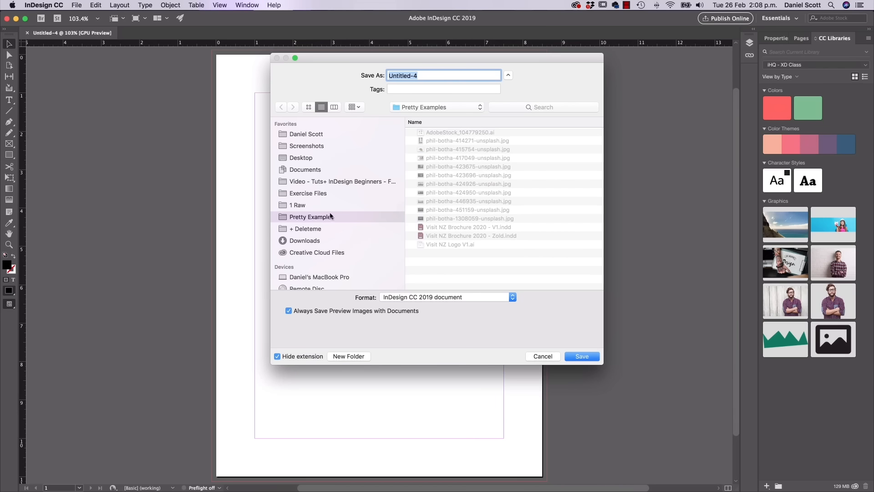
scroll(306, 161, down, 1)
click(306, 157)
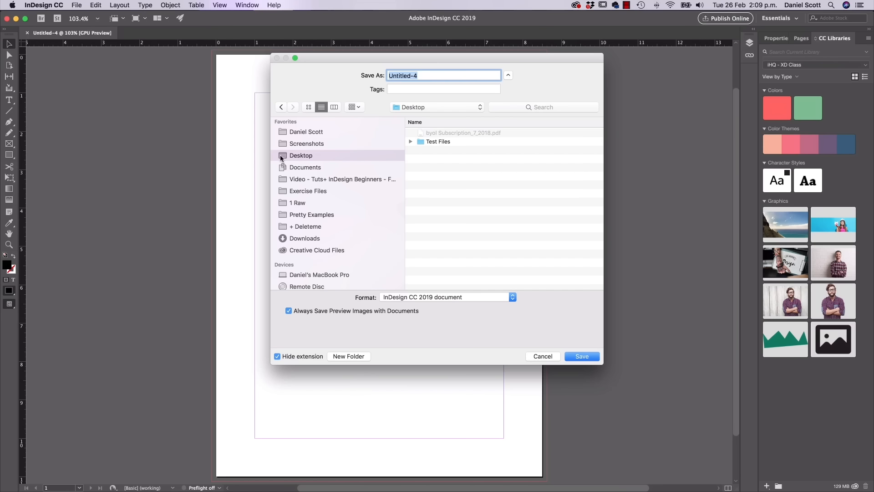
click(360, 358)
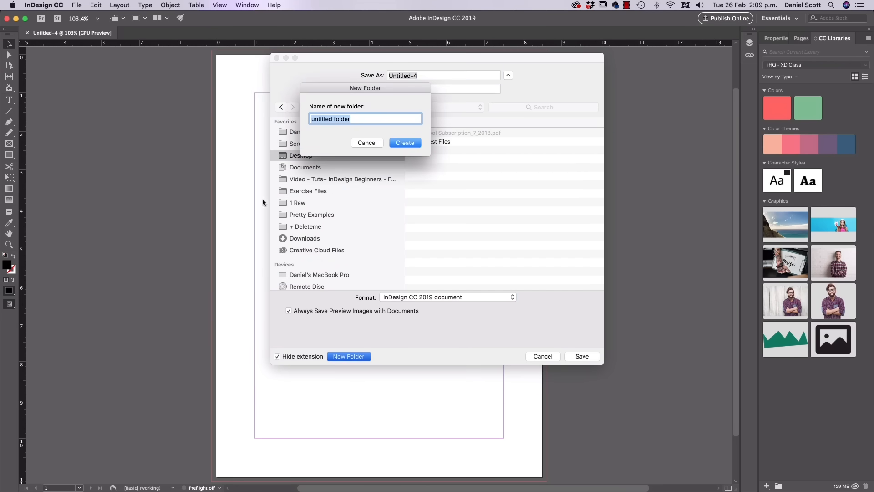
text(InDesign Tutorial)
click(403, 144)
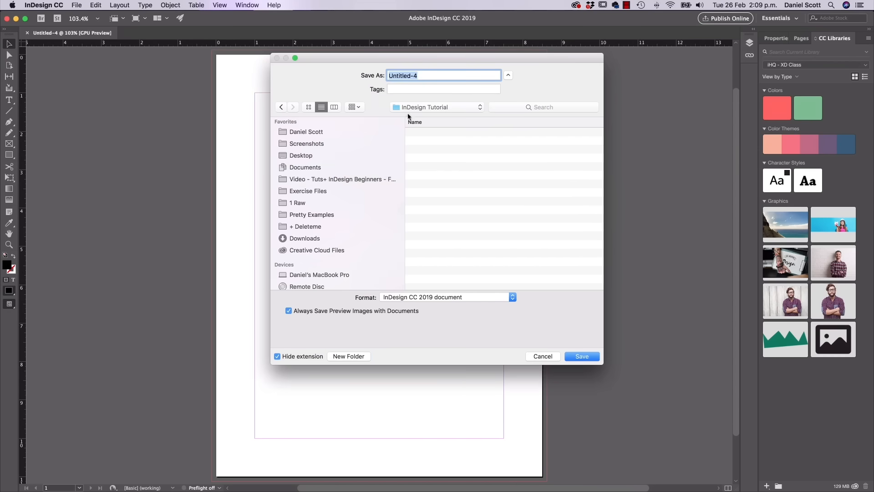
Name the file VNZ Brochure 2020.
triple_click(420, 75)
text(Bro)
text(chure)
text(NZ)
key(BackSpace)
key(BackSpace)
text(VNZ Brochure)
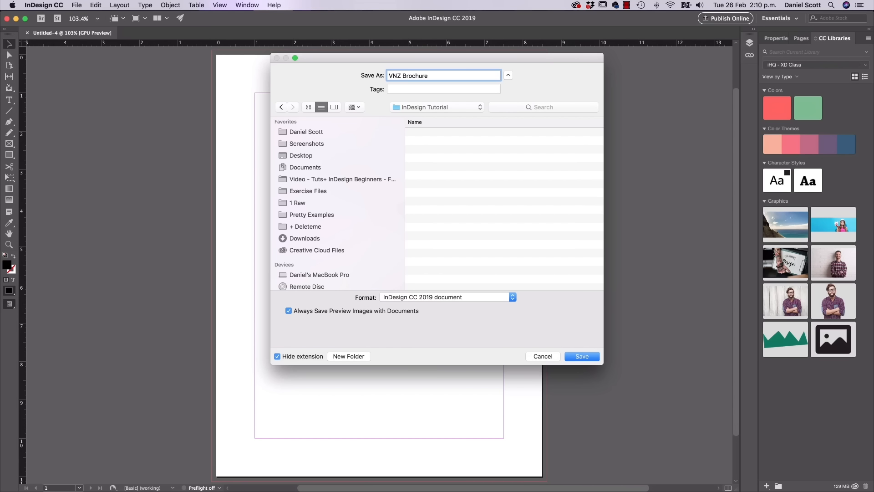
text( 2020)
text(V1)
key(BackSpace)
key(BackSpace)
text(Final)
key(alt+shift+Left)
key(Right)
text(new)
key(alt+shift+Left)
key(alt+shift+Left)
key(BackSpace)
Append V1 to the file name and save the document in the InDesign Tutorial folder.
text(V1)
click(583, 357)
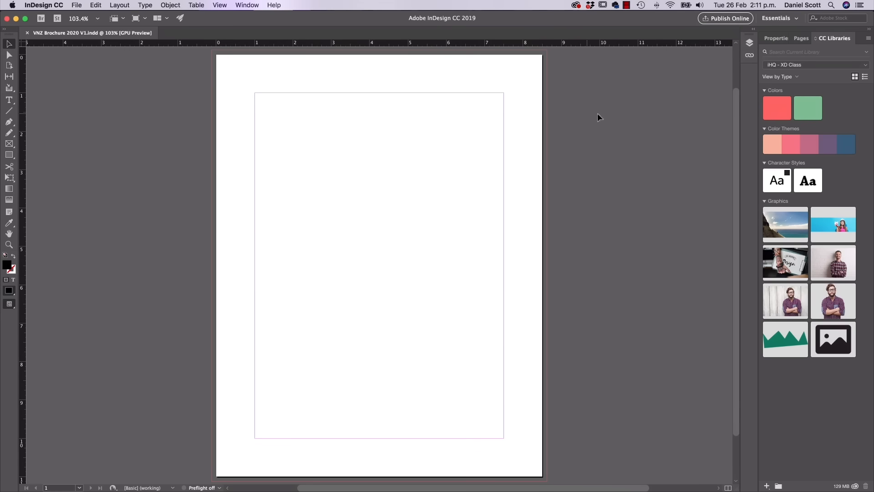
Display the document's properties, review the page size, margins and bleed in Adjust Layout, and accept them.
click(776, 39)
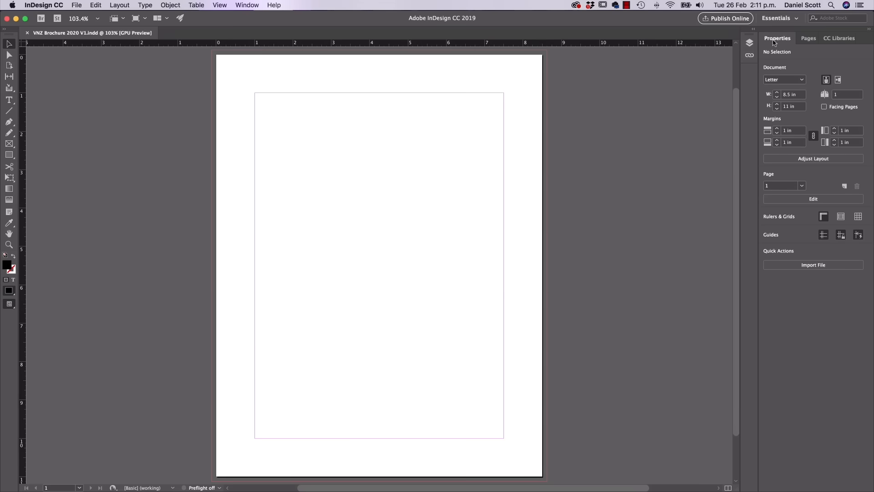
click(237, 4)
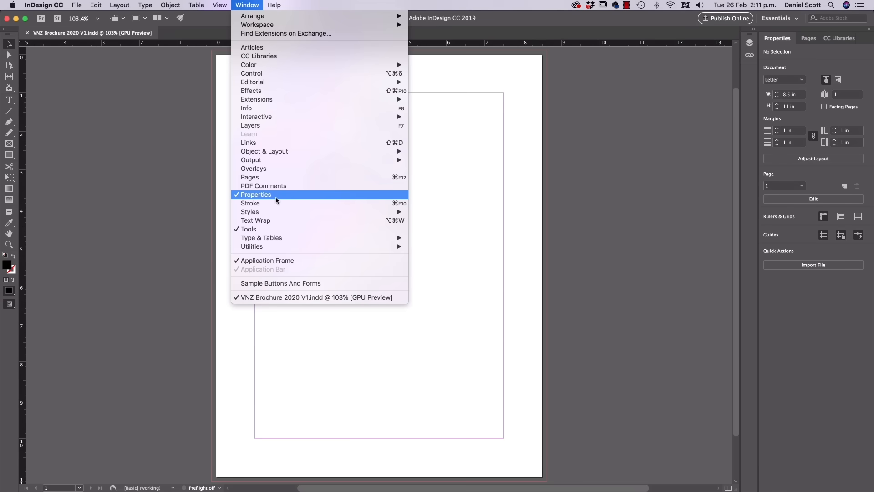
click(650, 205)
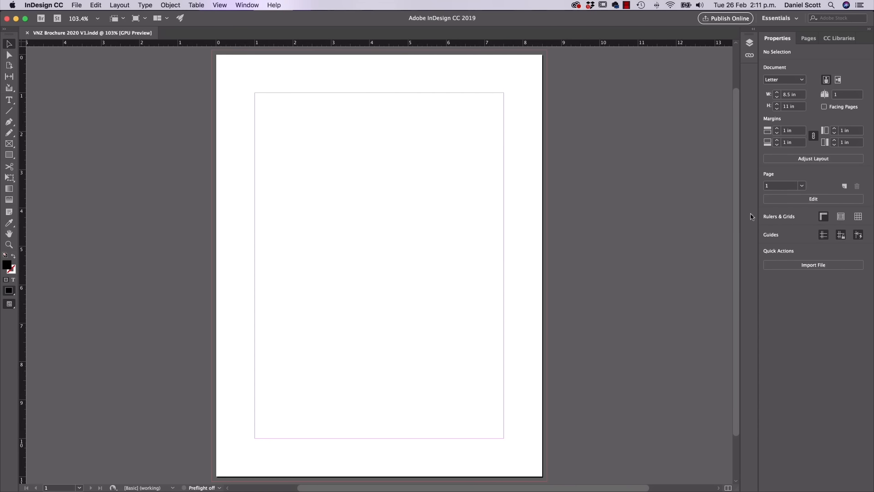
click(814, 158)
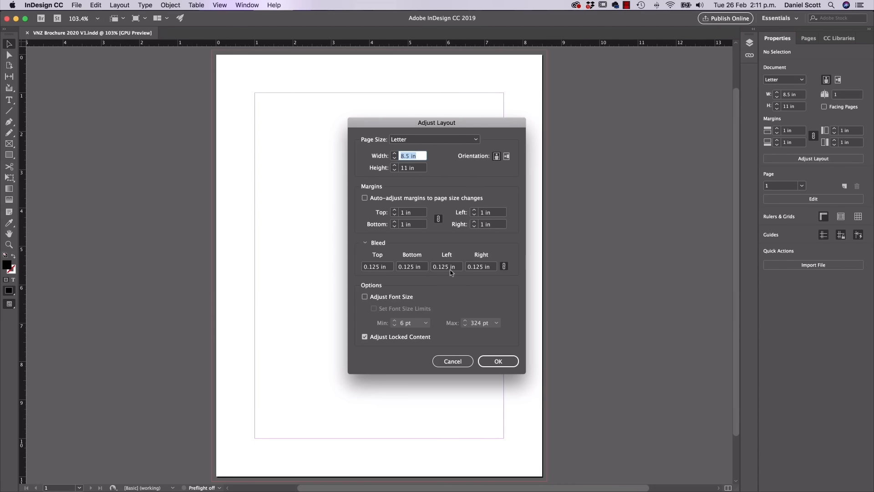
click(501, 361)
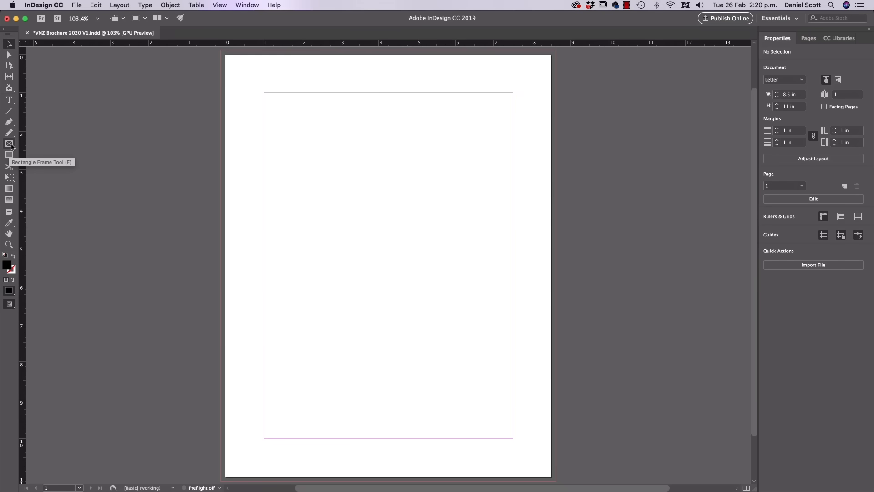
Draw a rectangular frame about 3.42 by 3.45 in on the upper part of the page and delete it.
click(10, 144)
drag(300, 138, 430, 270)
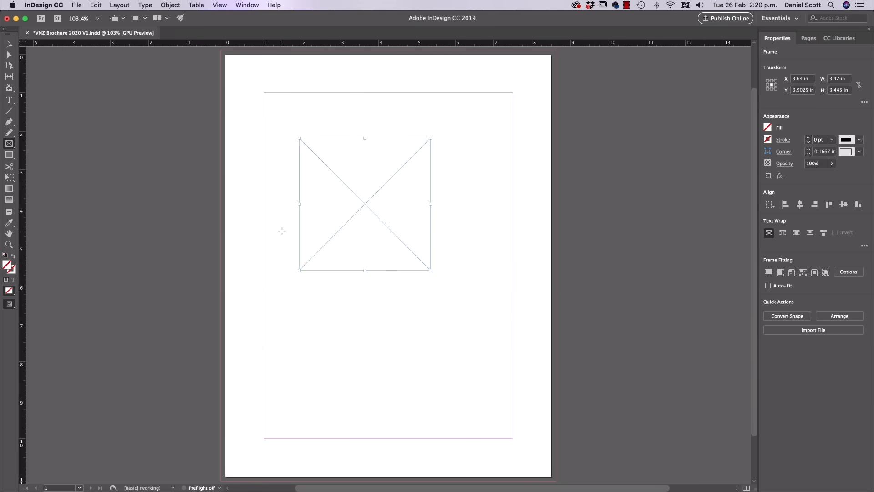
key(v)
key(Delete)
Draw a rectangle about 4.46 by 3.32 in on the upper part of the page and return to the Selection tool.
click(9, 155)
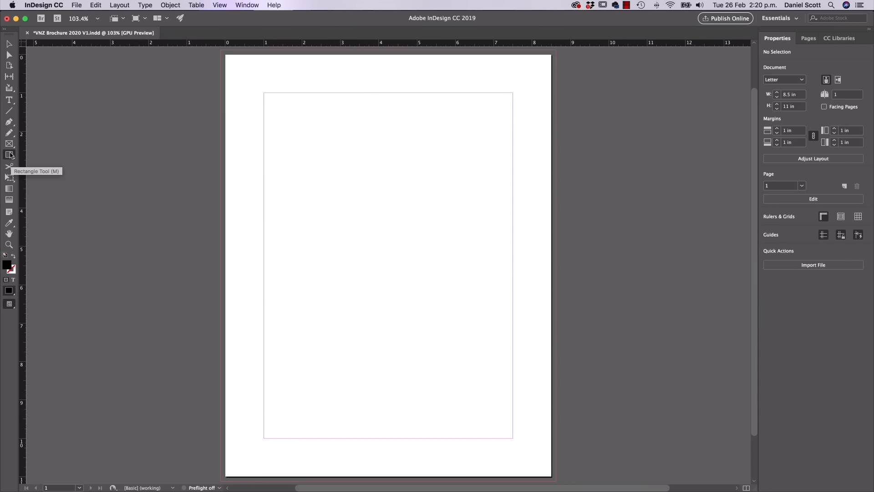
click(8, 155)
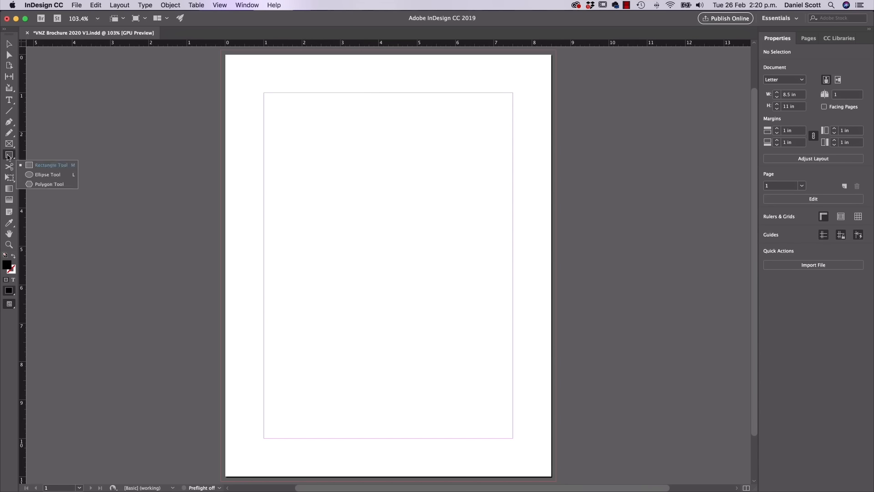
click(51, 176)
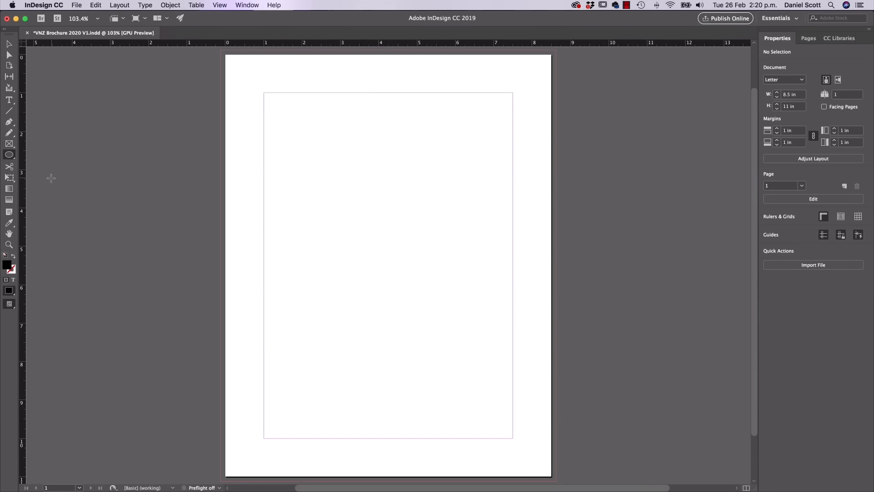
click(9, 156)
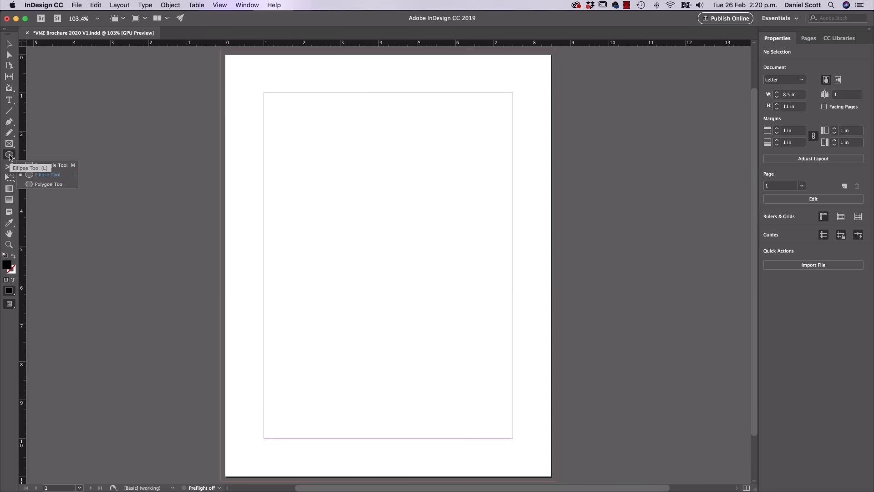
click(57, 167)
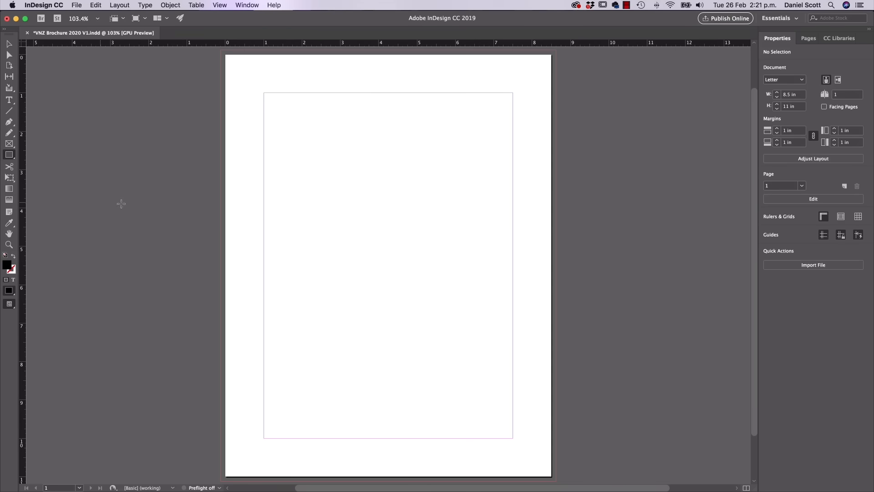
drag(304, 127, 474, 254)
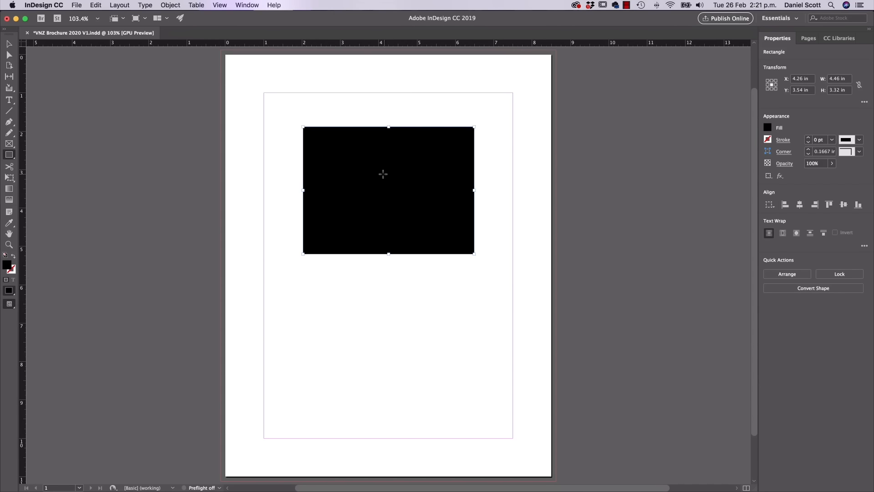
click(9, 45)
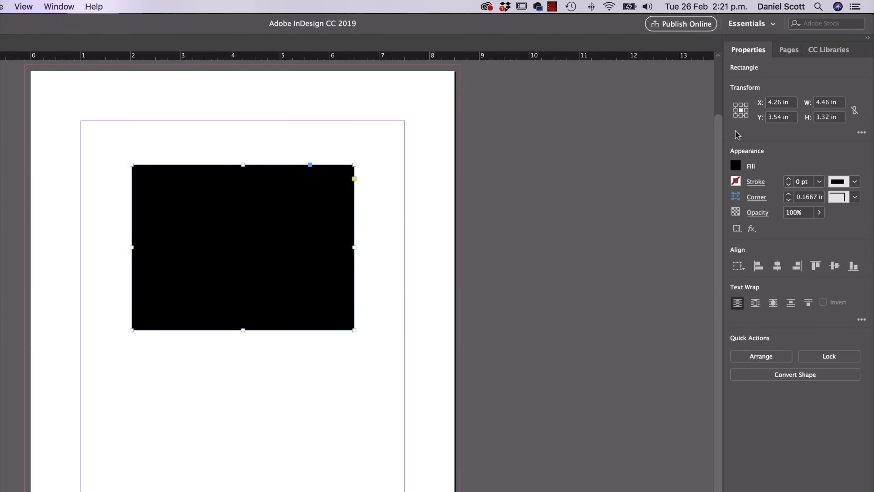
Try green, red and magenta swatches as the rectangle's fill, and settle on the yellow C=0 M=0 Y=100 swatch.
click(736, 167)
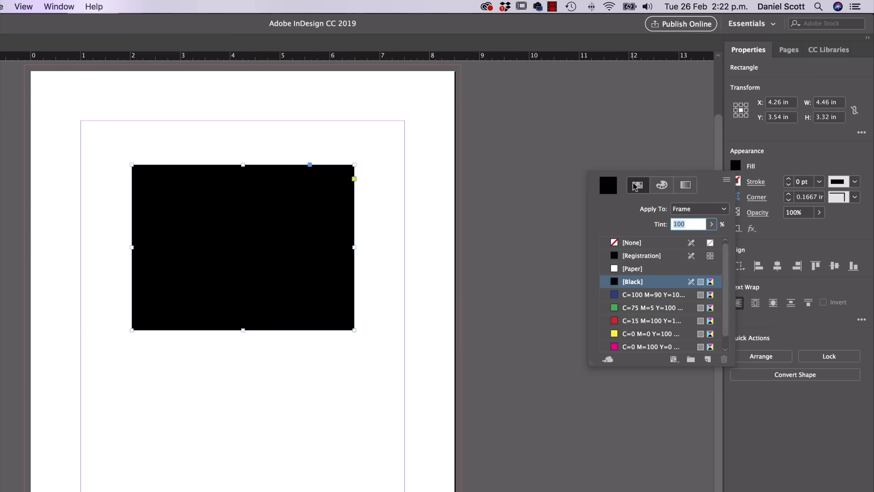
scroll(726, 343, down, 1)
scroll(727, 340, up, 1)
click(637, 307)
click(636, 320)
click(630, 349)
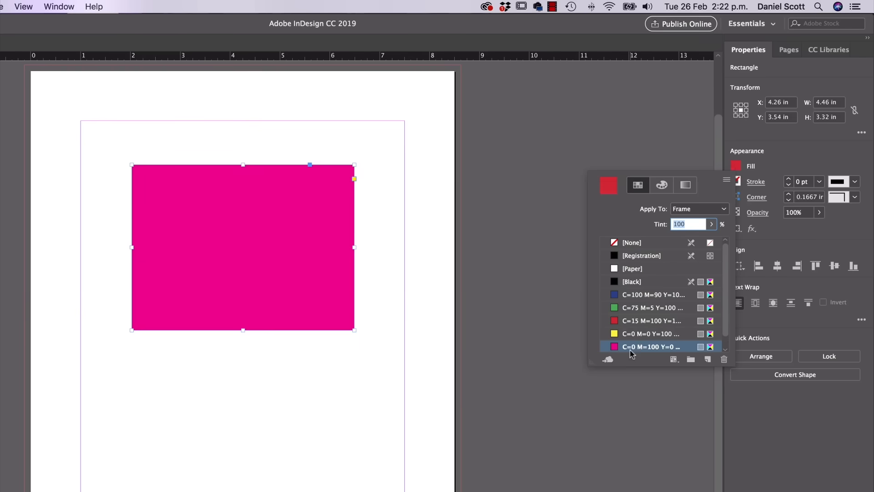
click(638, 333)
click(637, 321)
scroll(637, 320, down, 1)
click(637, 320)
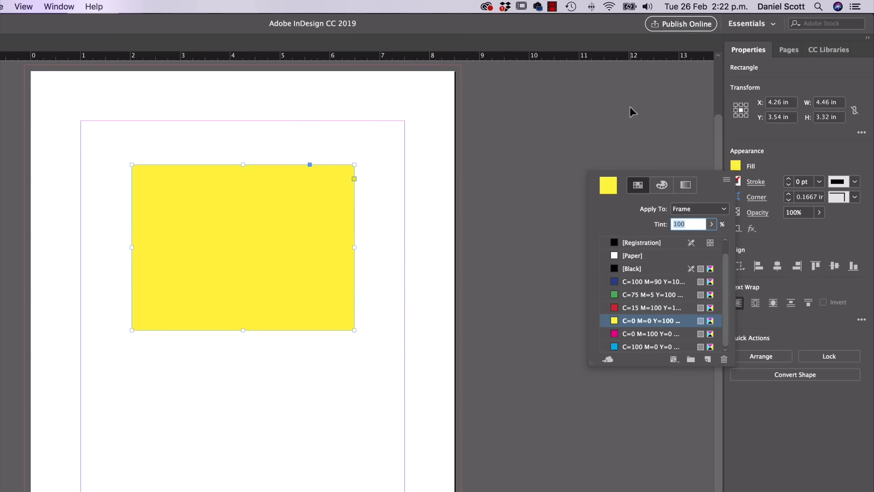
Apply the [Black] swatch as the yellow rectangle's stroke color.
key(Escape)
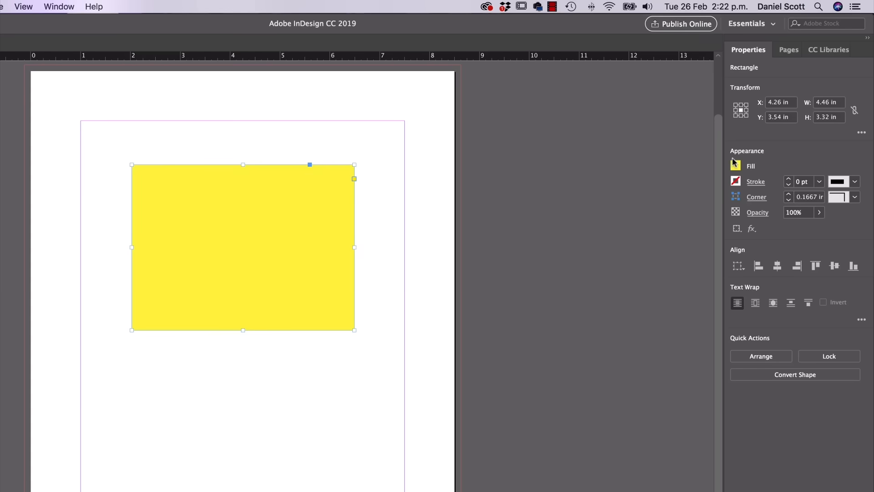
click(735, 183)
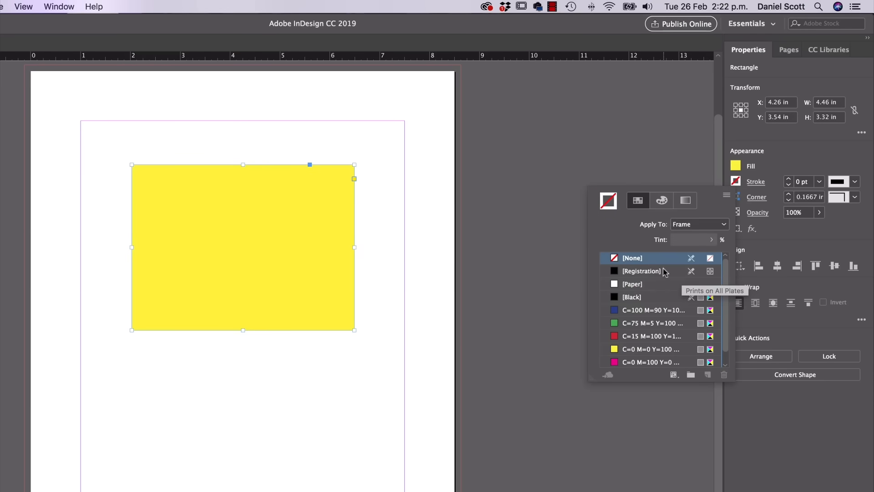
click(633, 297)
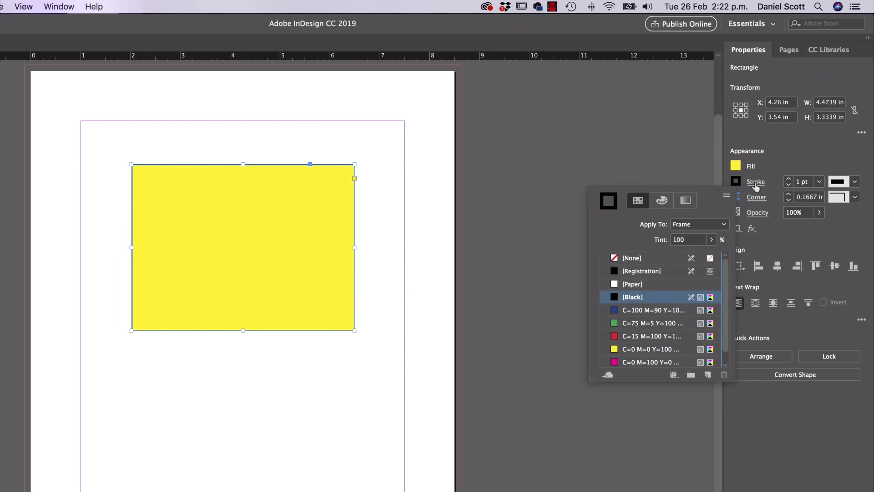
Thicken the rectangle's black stroke, trying 4 pt and neighbouring weights, and settle on 6 pt.
click(820, 182)
click(820, 182)
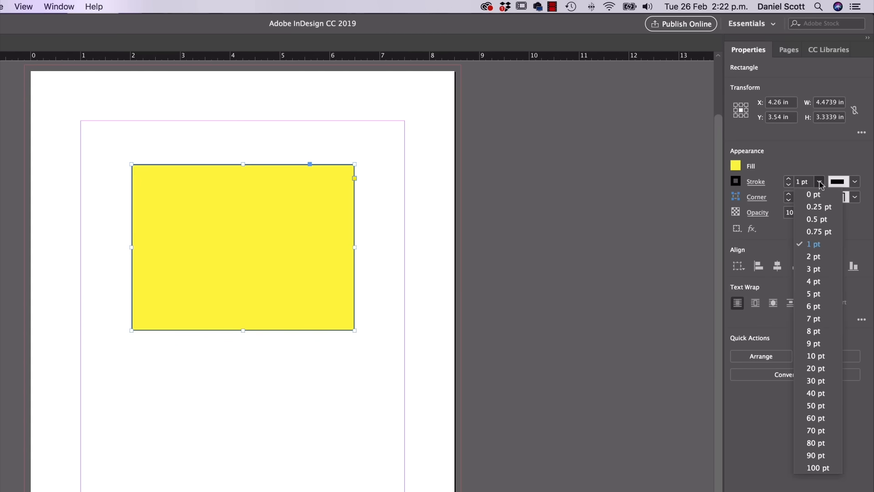
click(814, 282)
click(789, 179)
click(789, 179)
click(789, 185)
click(789, 186)
click(790, 178)
click(789, 179)
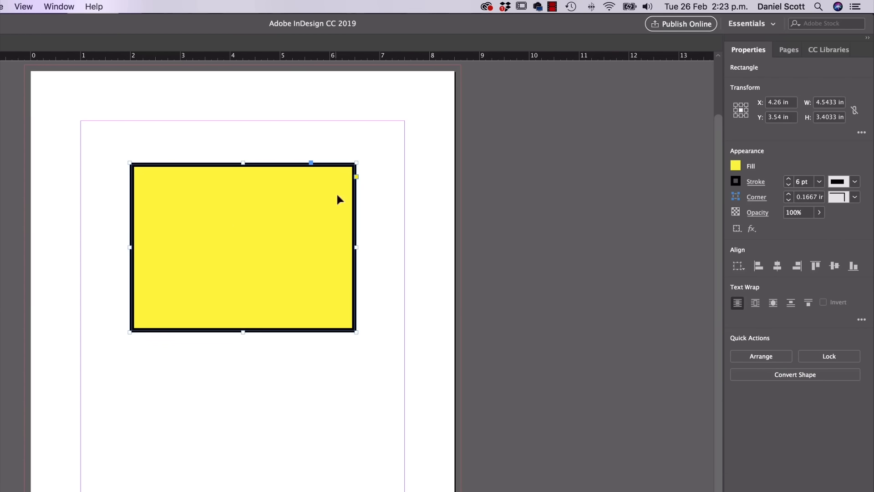
Try the green, blue, magenta and cyan swatches as the rectangle's fill, ending on the green C=75 M=5 Y=100 swatch.
click(736, 167)
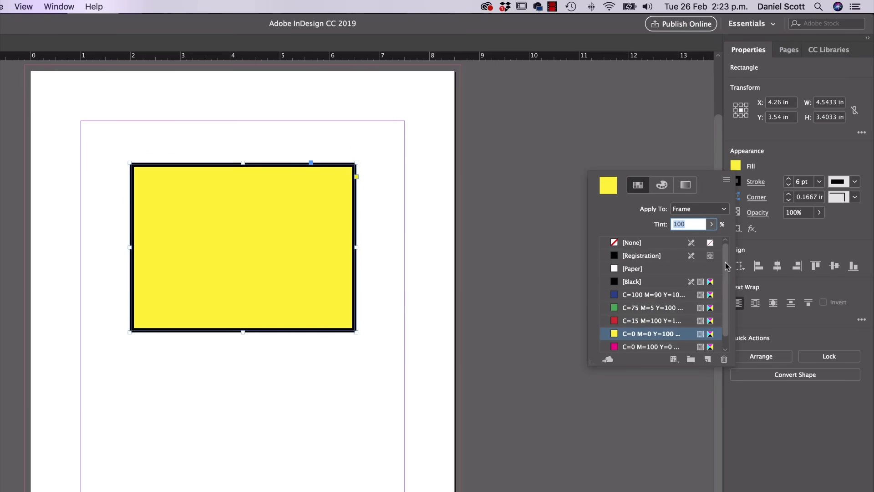
scroll(724, 295, down, 1)
click(648, 294)
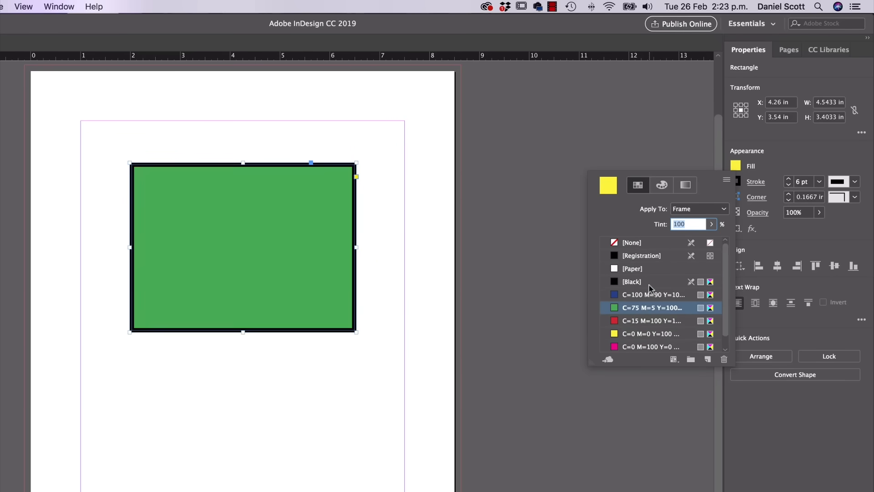
click(652, 284)
click(652, 288)
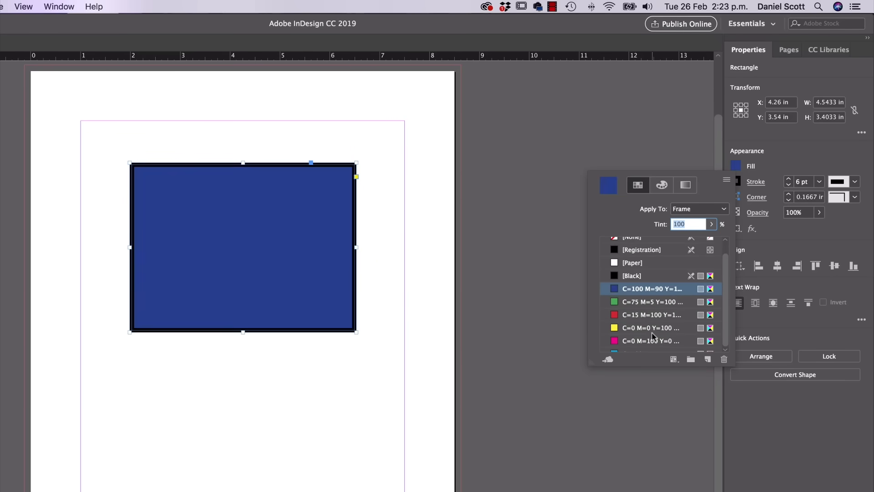
click(651, 332)
click(651, 343)
scroll(654, 339, down, 1)
click(643, 347)
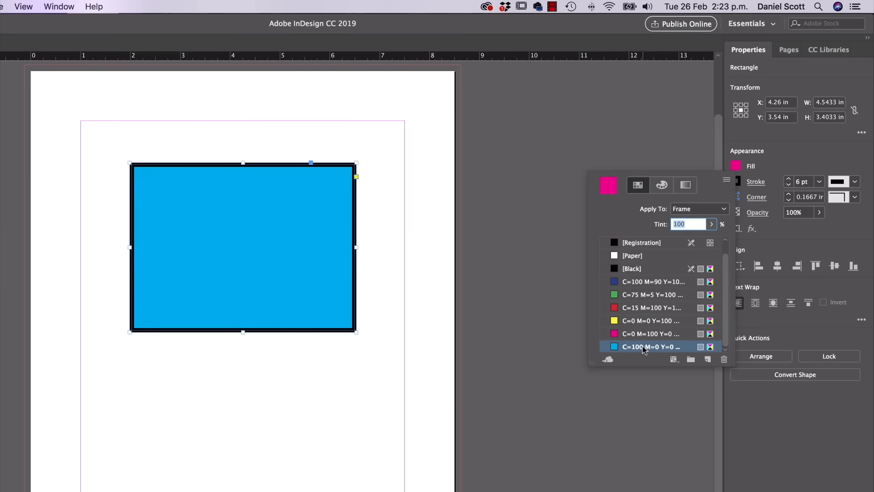
click(640, 295)
scroll(635, 295, up, 1)
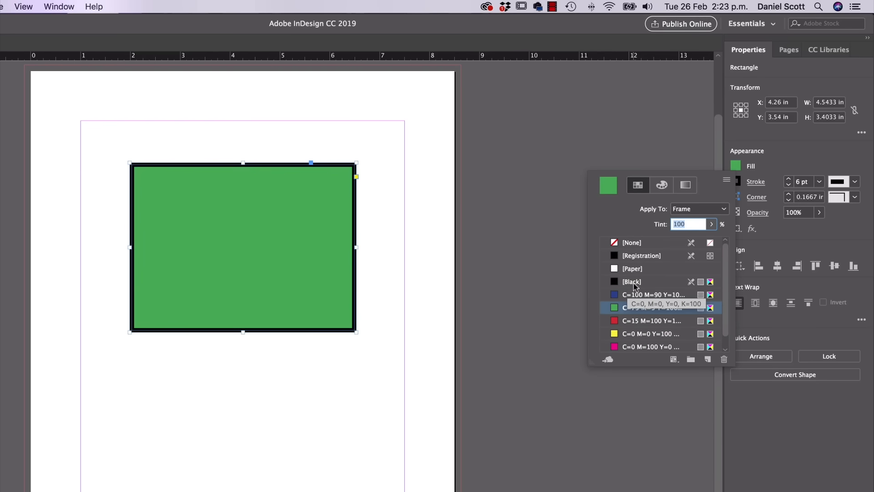
Compare the [Black] and [Registration] swatches as the rectangle's fill, ending on [Black].
click(633, 284)
scroll(632, 286, down, 1)
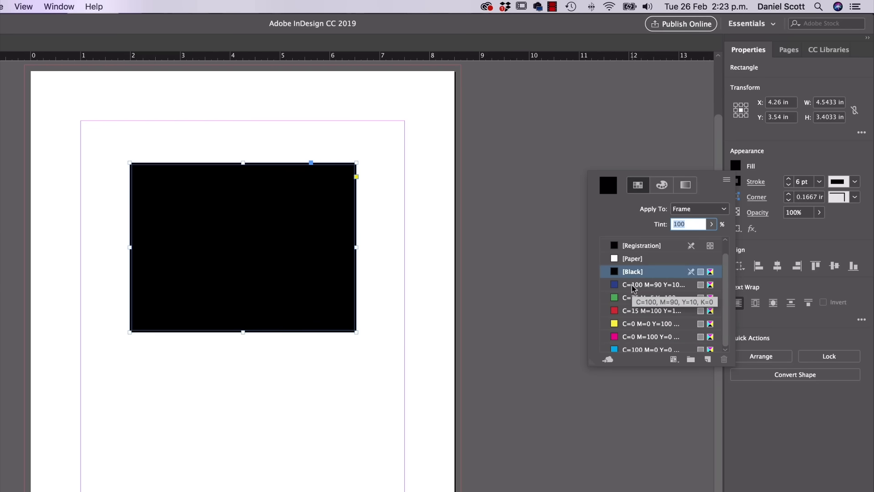
scroll(640, 263, up, 1)
click(643, 256)
scroll(643, 256, down, 1)
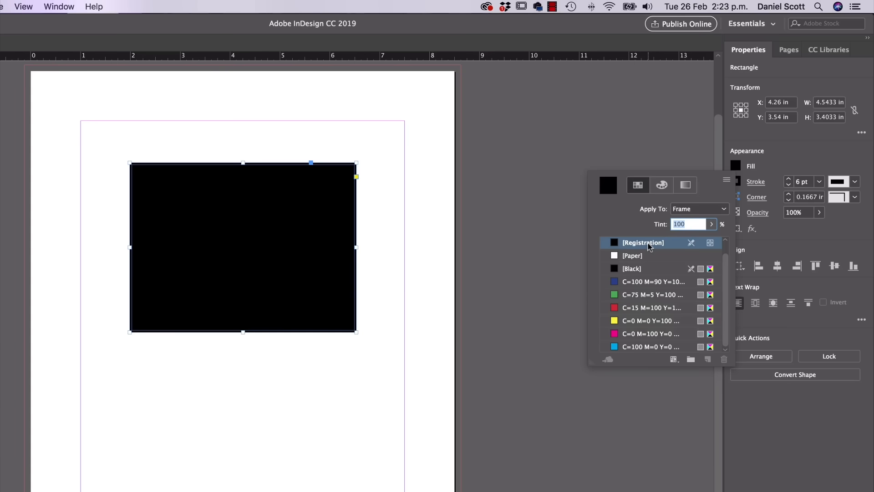
click(632, 272)
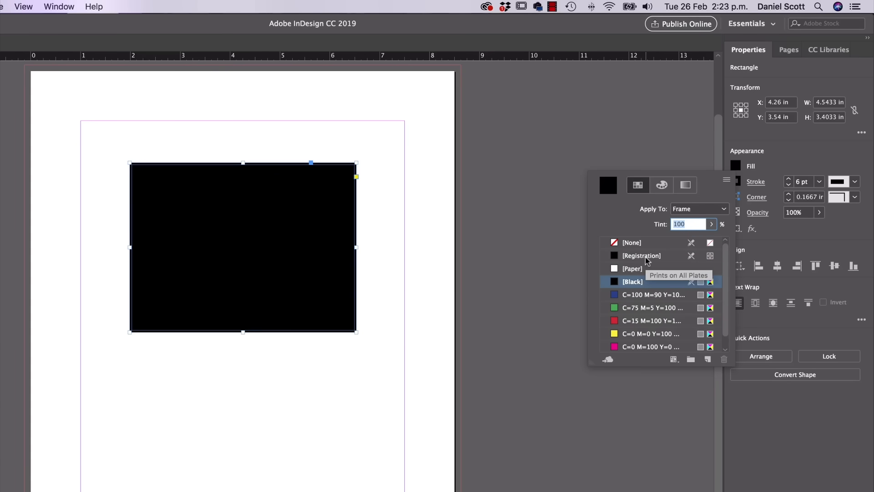
Try the [Paper] fill, set the fill to [None], and move the rectangle past the page's right edge to about X 7.36 in, Y 3.50 in.
click(633, 269)
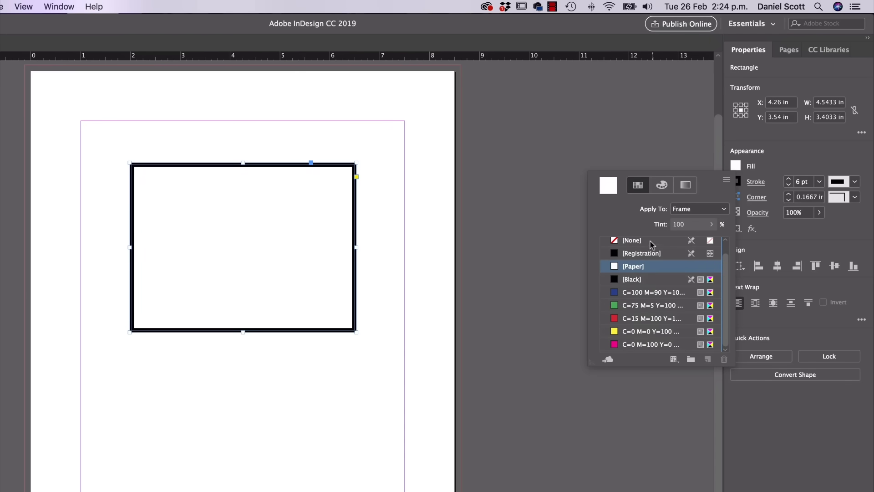
click(633, 241)
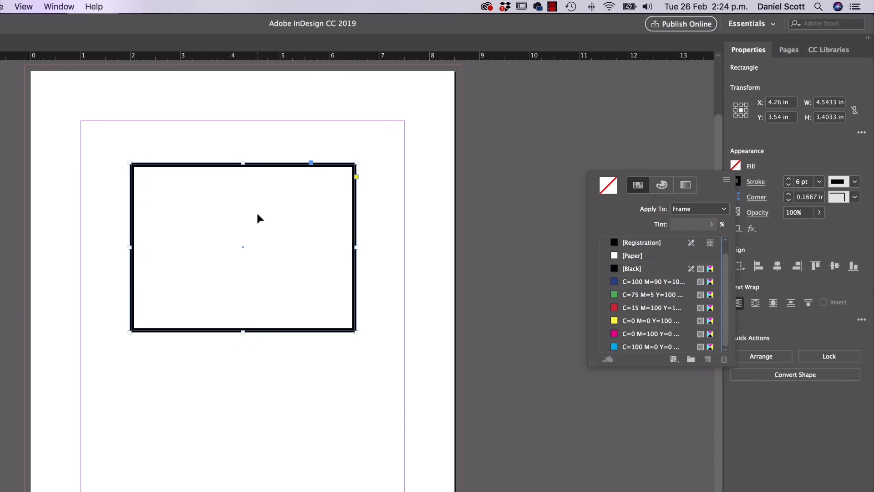
click(407, 223)
drag(355, 218, 510, 222)
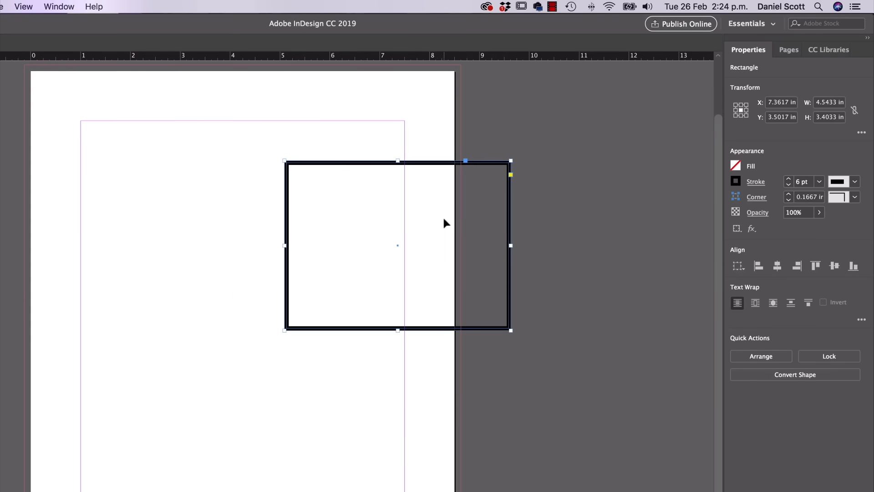
Try [Paper], blue and green swatches as the rectangle's fill, ending on the red C=15 M=100 Y=100 K=0 swatch.
click(735, 166)
click(637, 269)
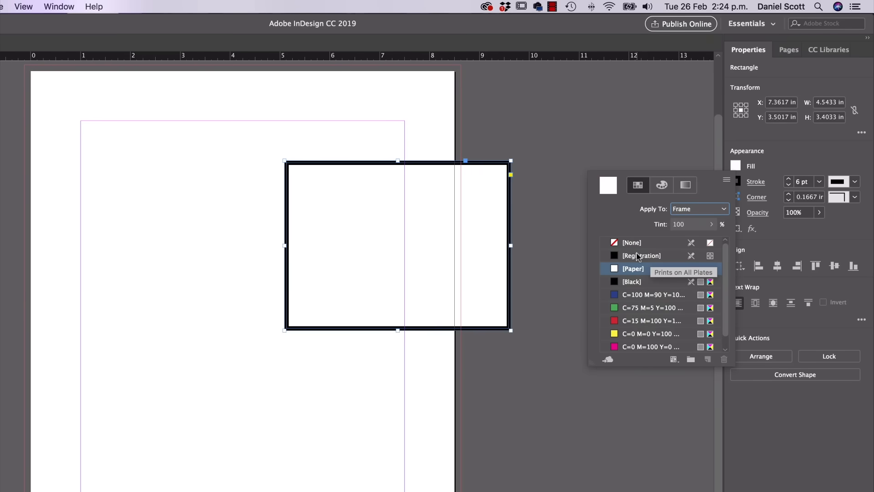
click(641, 296)
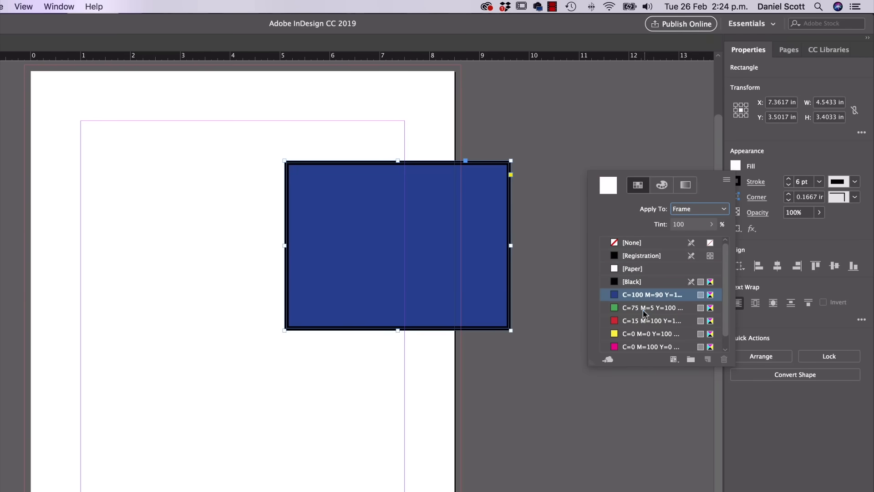
click(647, 309)
click(644, 322)
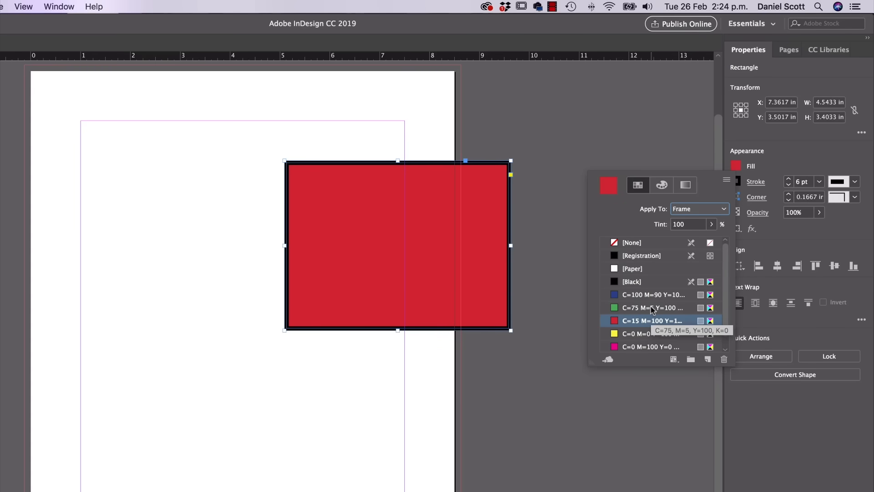
Switch the fill's color mixer to RGB and pick a bright green from the spectrum.
click(661, 187)
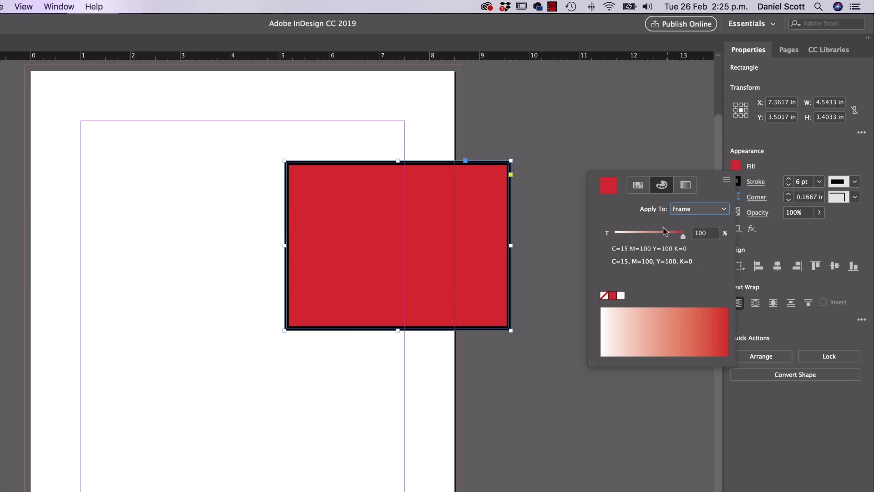
click(727, 182)
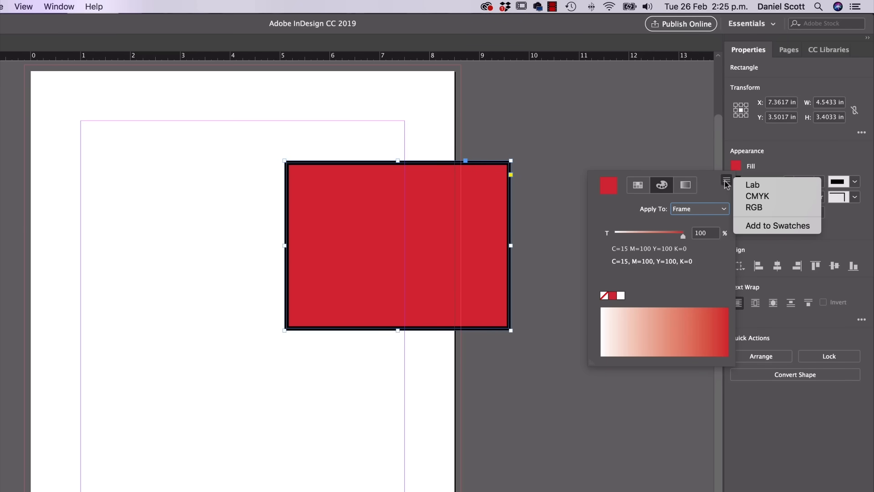
click(761, 208)
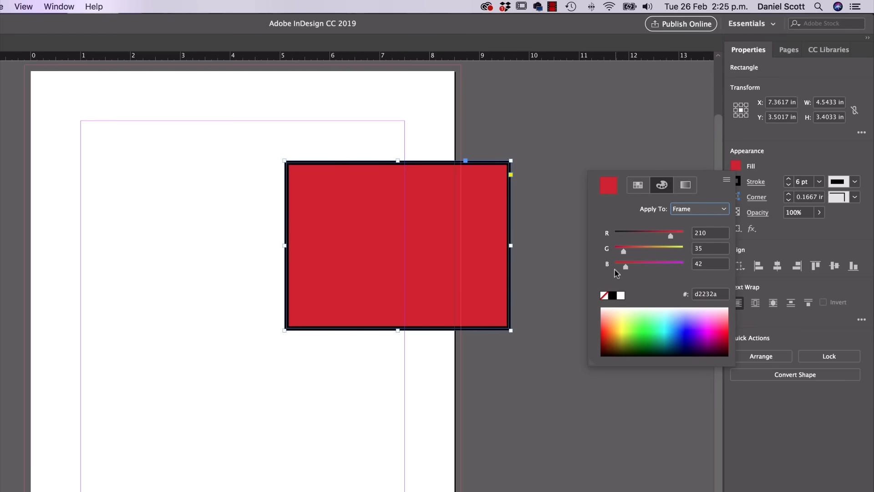
drag(619, 316, 651, 316)
click(10, 56)
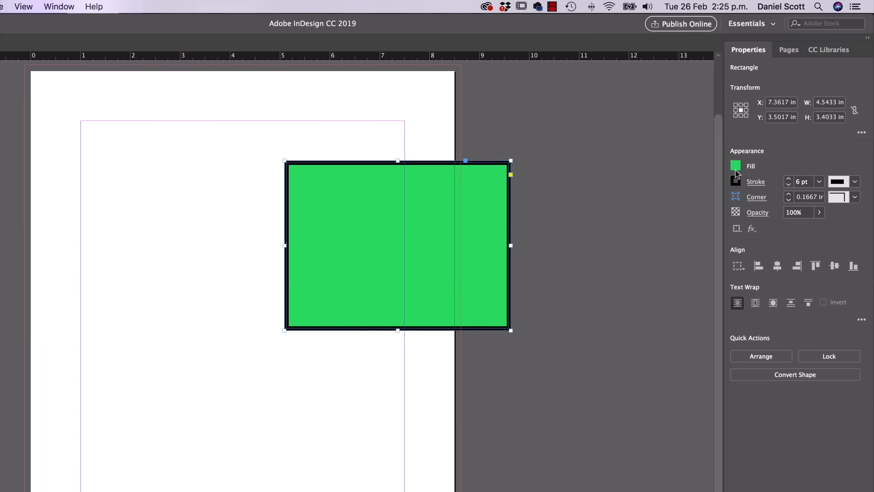
Mix a turquoise RGB fill for the rectangle, R 39, G 255, B 179 (#27ffb3).
click(735, 167)
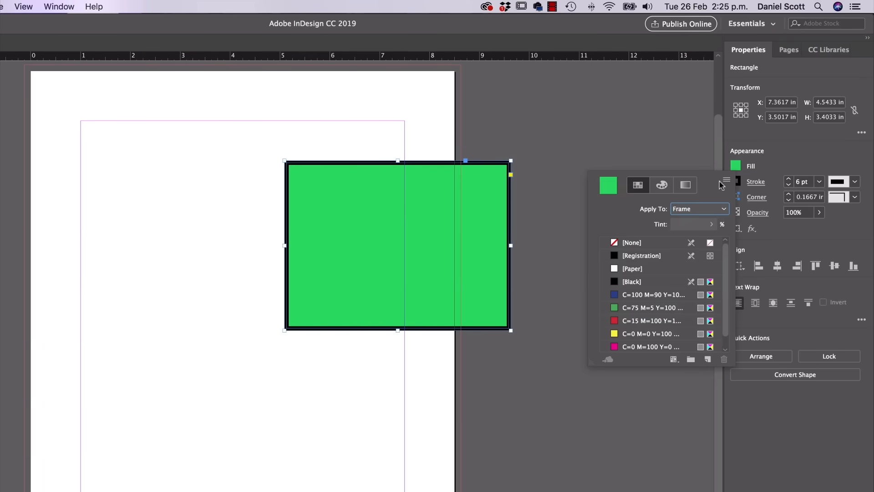
click(663, 187)
drag(679, 320, 662, 325)
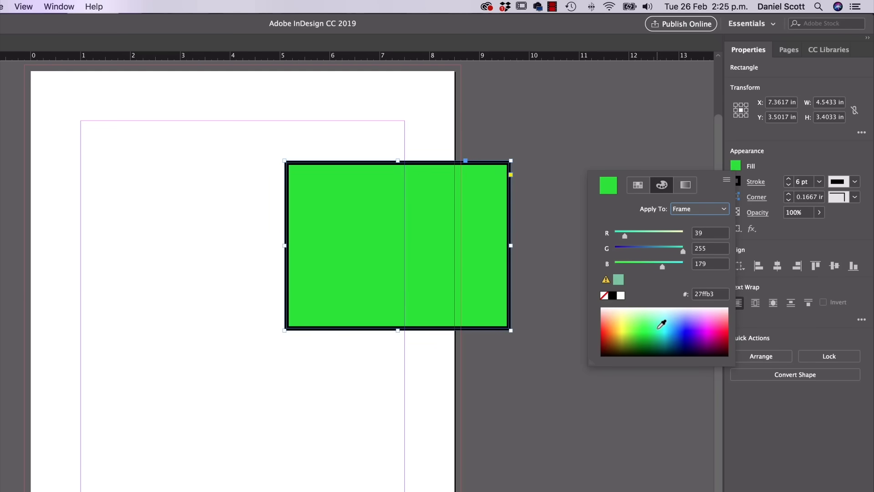
Preview the turquoise fill in CMYK mode and switch its color mode back to RGB.
click(725, 181)
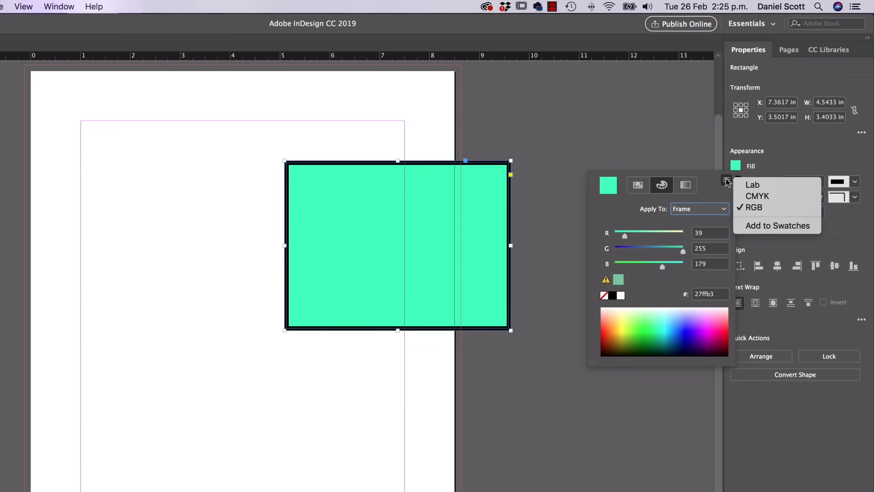
click(753, 197)
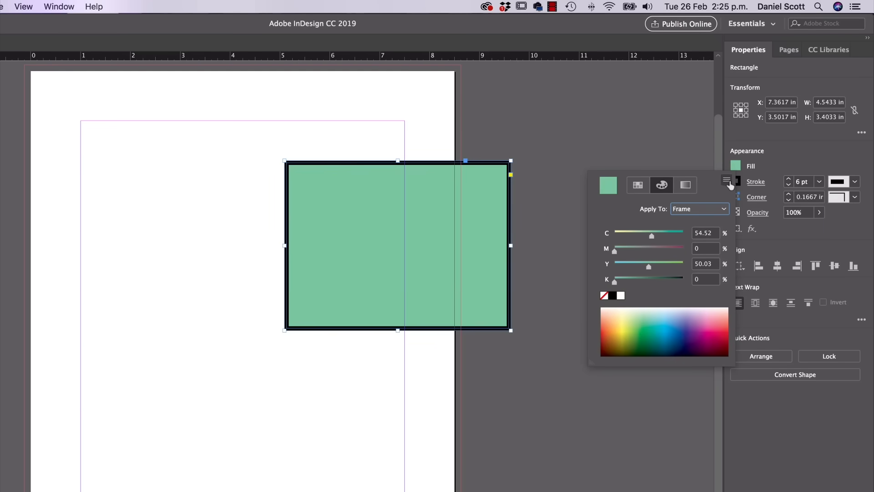
click(728, 182)
click(751, 205)
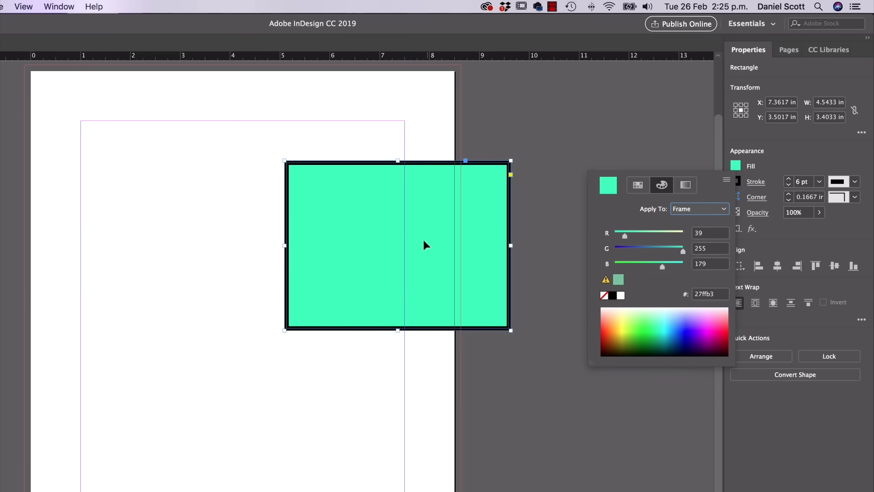
Keep the RGB mode, sample several spectrum colors, and settle on the bright pink #ff40e2 (R 255, G 64, B 226) as the fill.
click(726, 180)
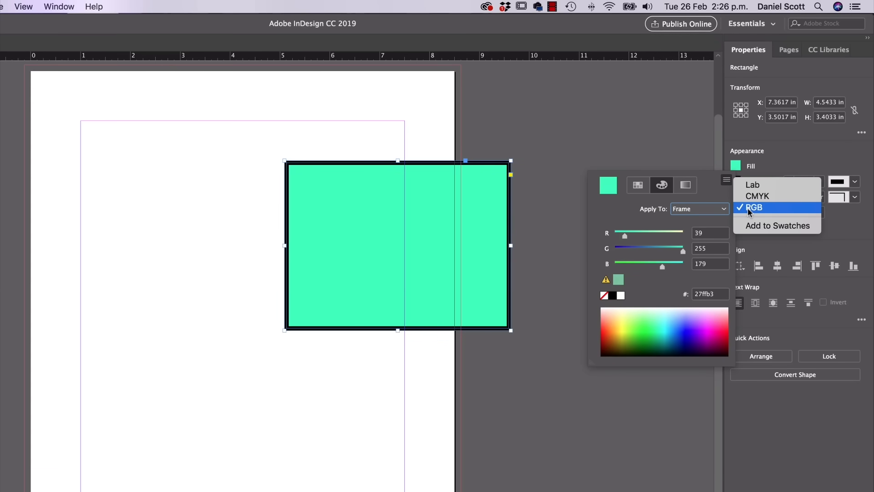
click(639, 330)
click(642, 325)
drag(712, 329, 650, 322)
click(714, 322)
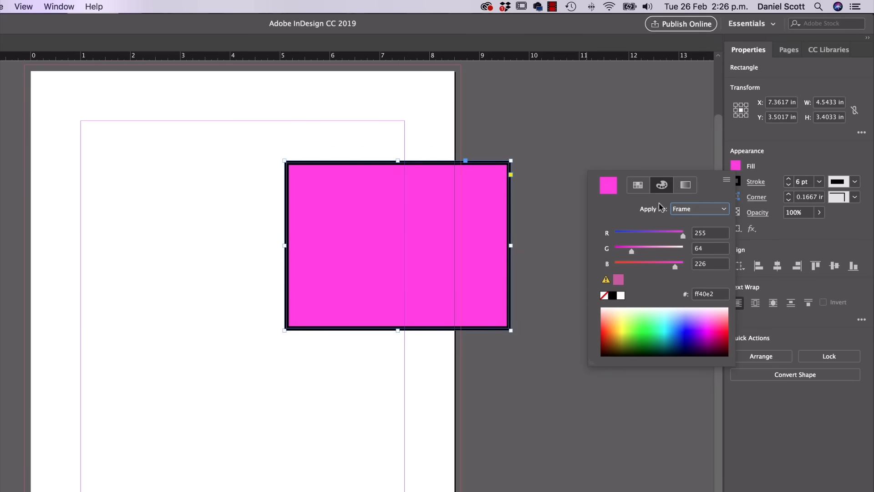
Compare the pink fill in CMYK and RGB modes, and leave the fill's color mode set to CMYK.
click(727, 180)
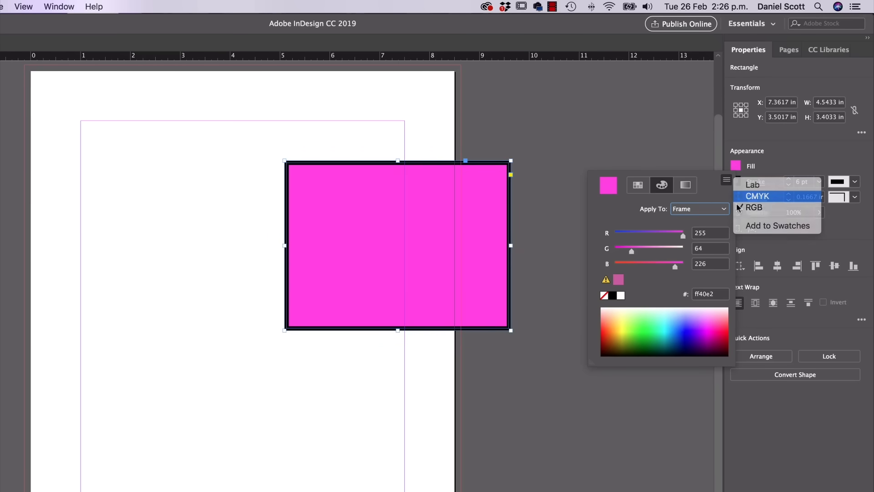
click(752, 196)
click(726, 179)
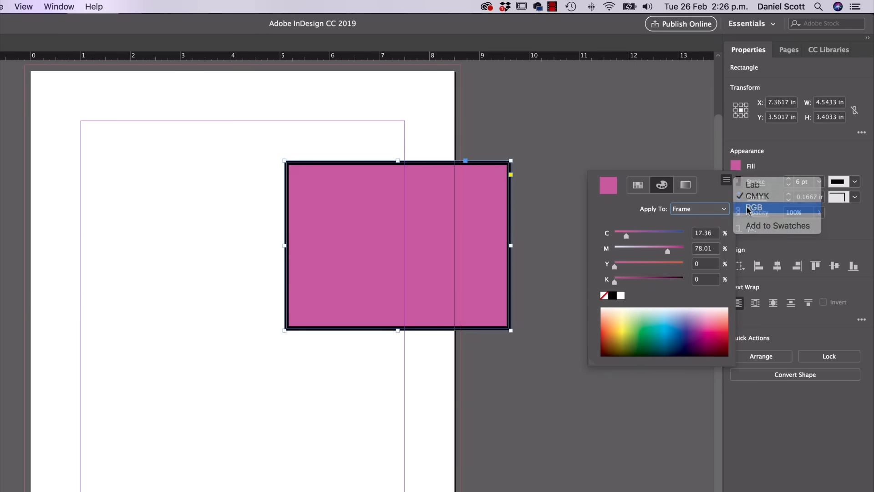
click(748, 209)
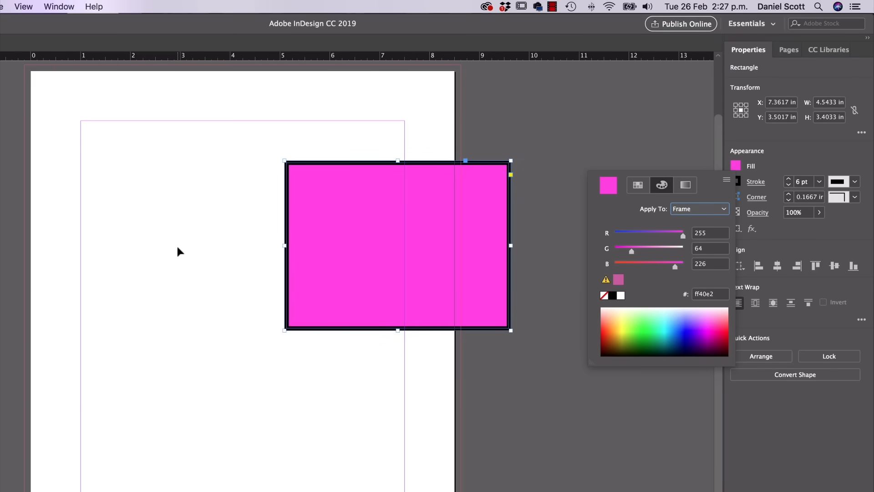
click(727, 179)
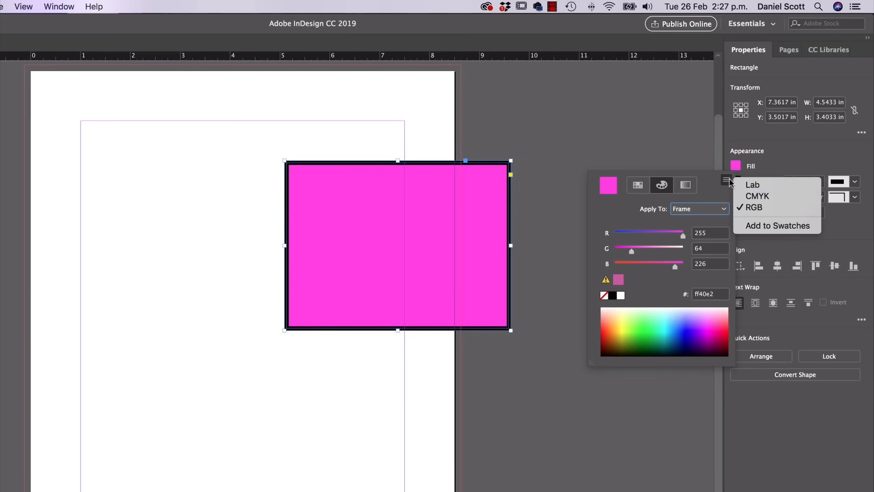
click(765, 197)
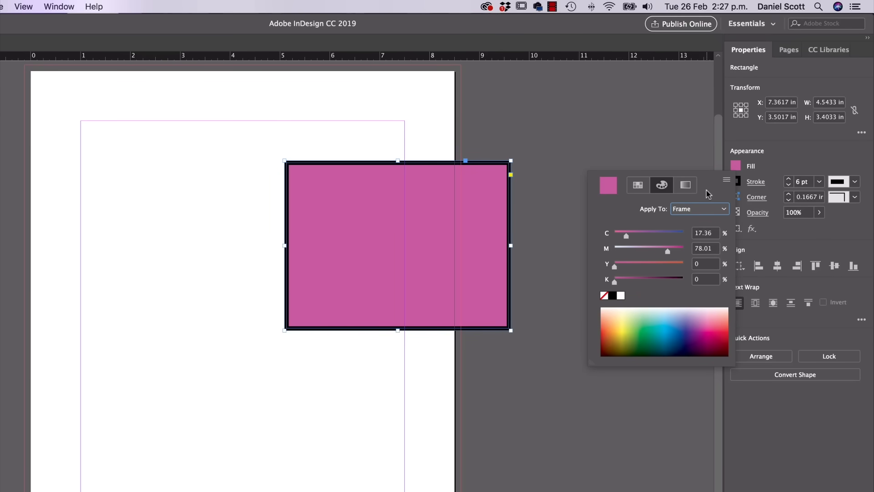
Toggle the pink fill between RGB and CMYK again, and leave the color mode set to RGB.
click(727, 179)
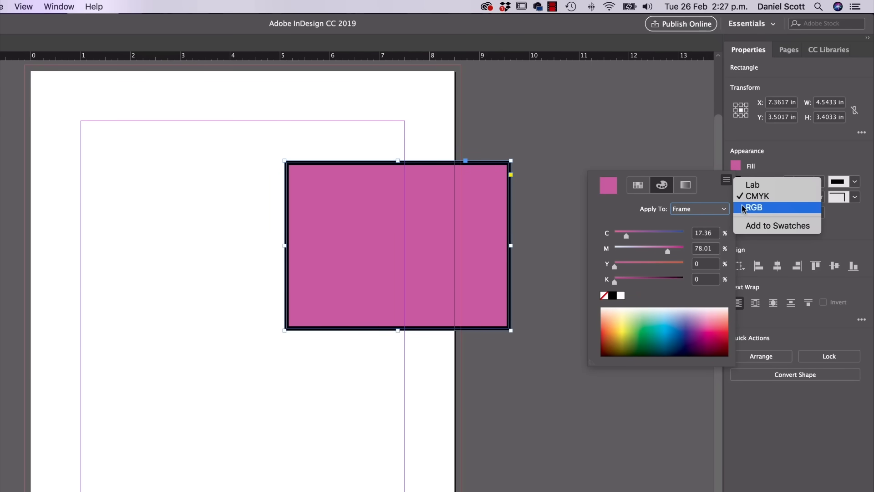
click(752, 207)
click(727, 179)
click(747, 200)
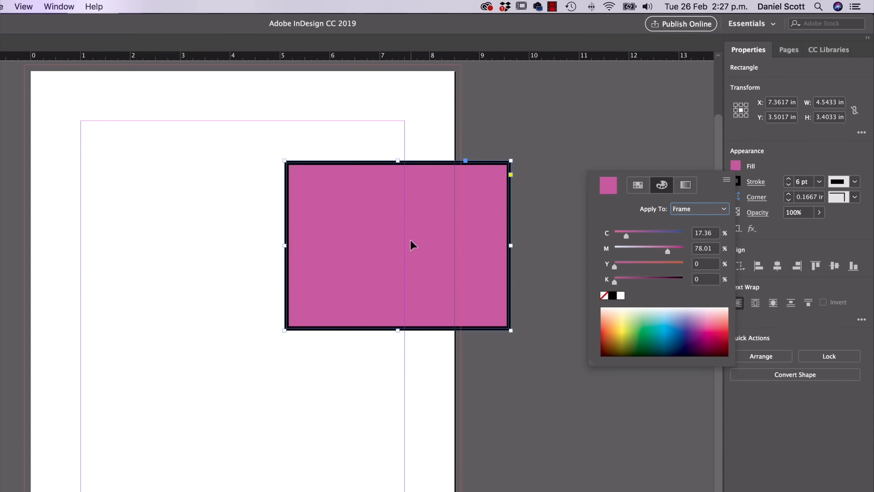
click(726, 179)
click(750, 209)
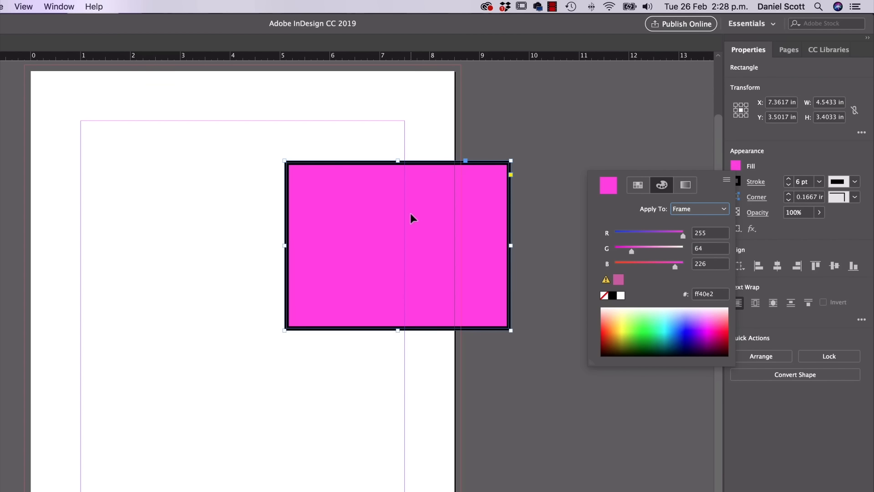
Sample a bright green RGB fill for the rectangle, R 46, G 255, B 140 (#2eff8c), and check the swatch list.
drag(665, 327, 637, 324)
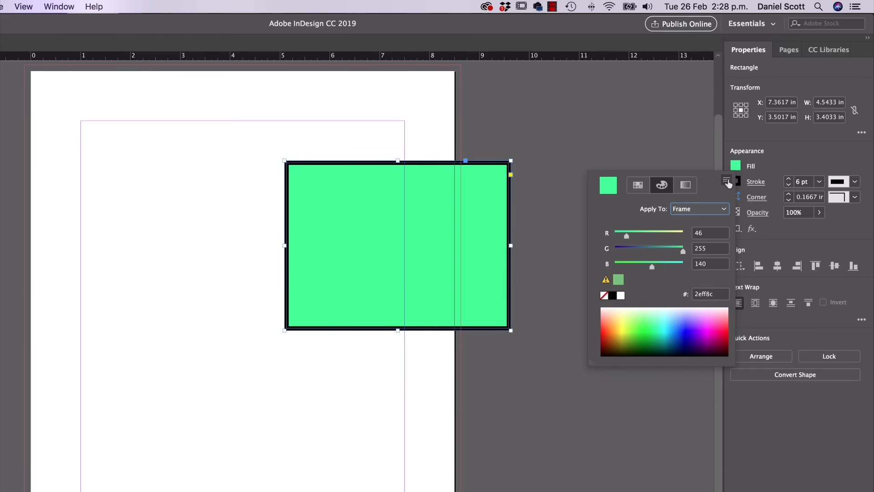
click(726, 182)
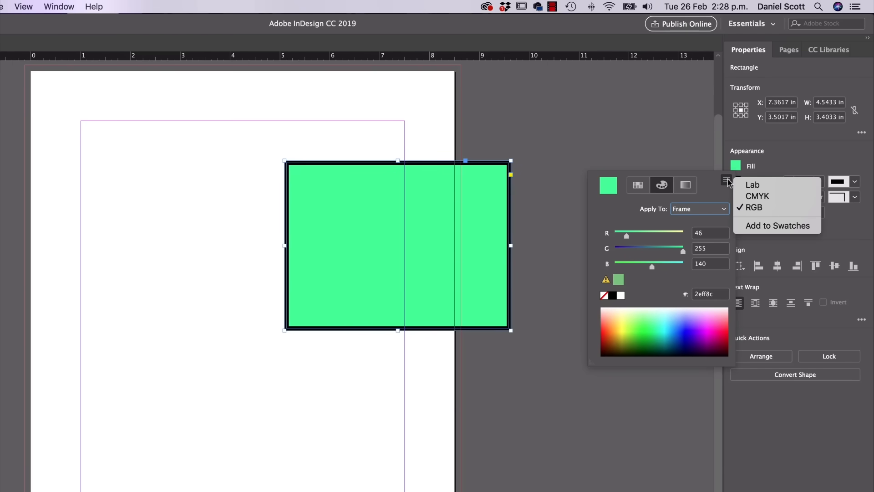
click(762, 225)
click(641, 191)
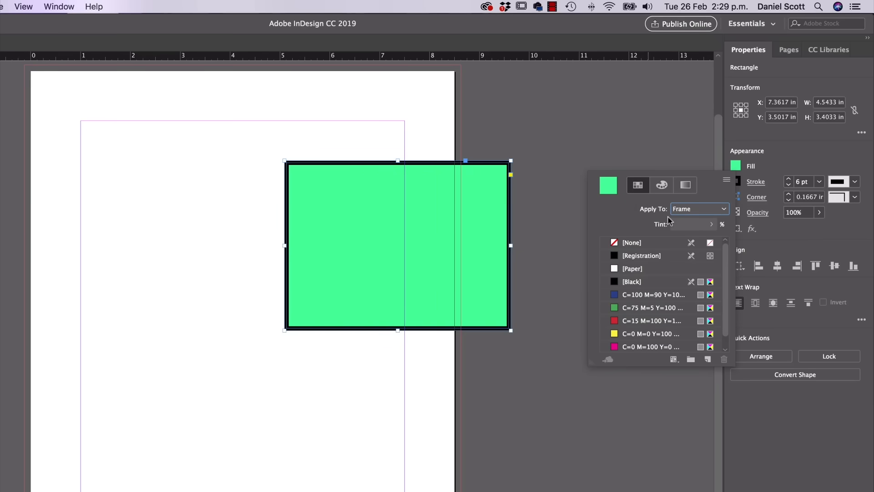
Pick an aqua RGB fill for the rectangle, R 15, G 255, B 217, and add it to the swatches.
click(663, 191)
click(698, 318)
click(670, 324)
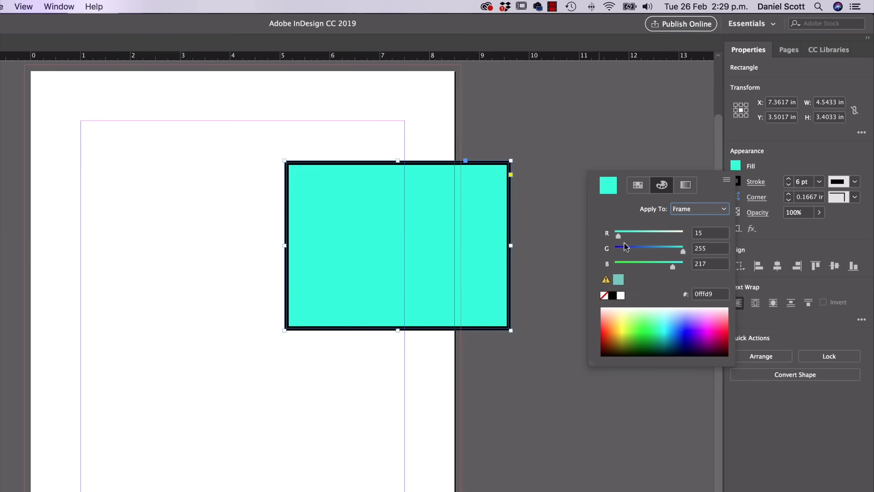
click(727, 180)
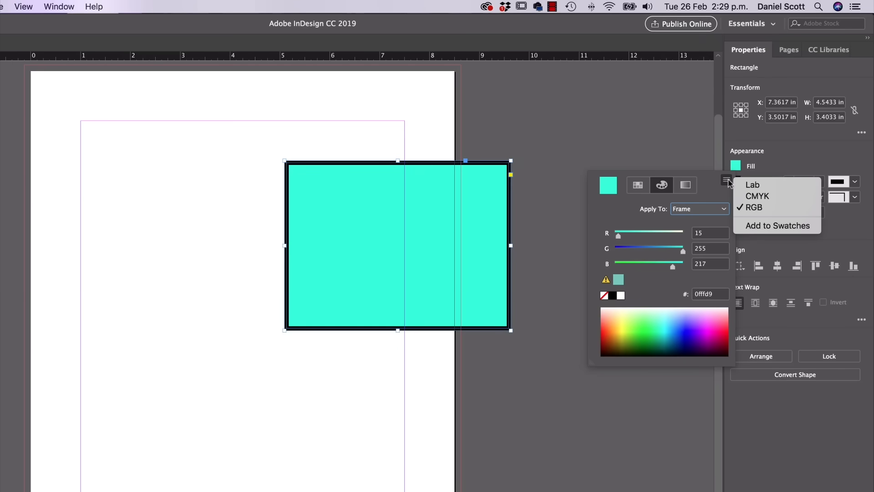
click(748, 226)
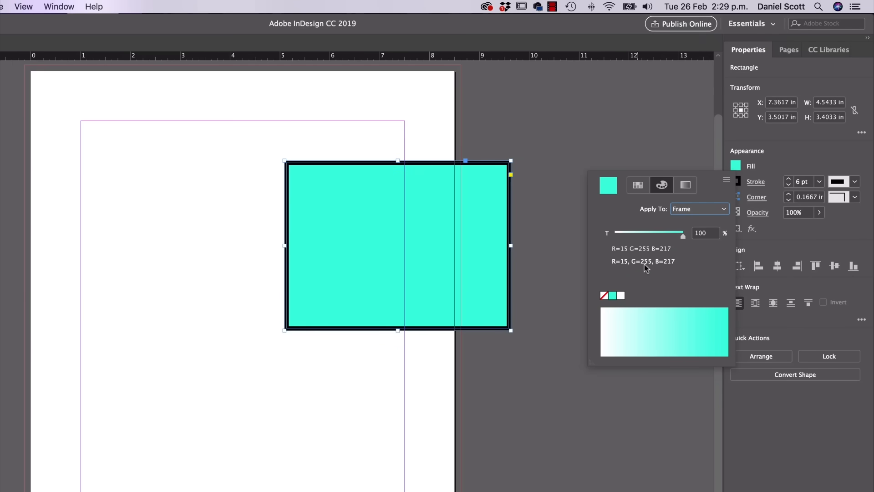
click(639, 184)
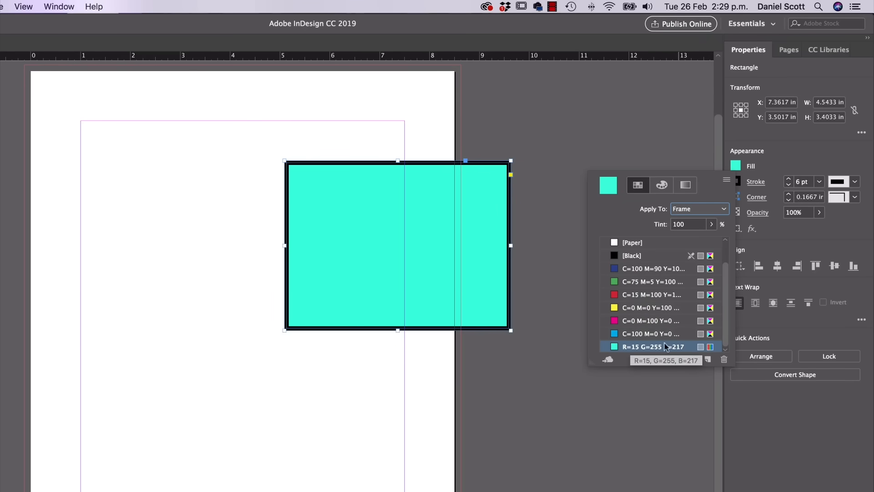
click(526, 305)
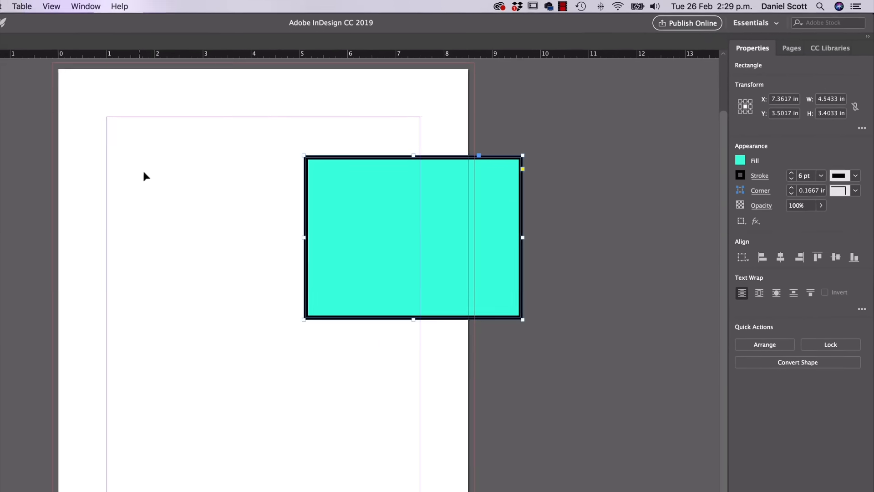
Draw a second rectangle about 2.42 by 4.16 in near the page's left edge and fill it with the R=15 G=255 B=217 swatch.
click(40, 125)
click(9, 155)
drag(242, 123, 335, 283)
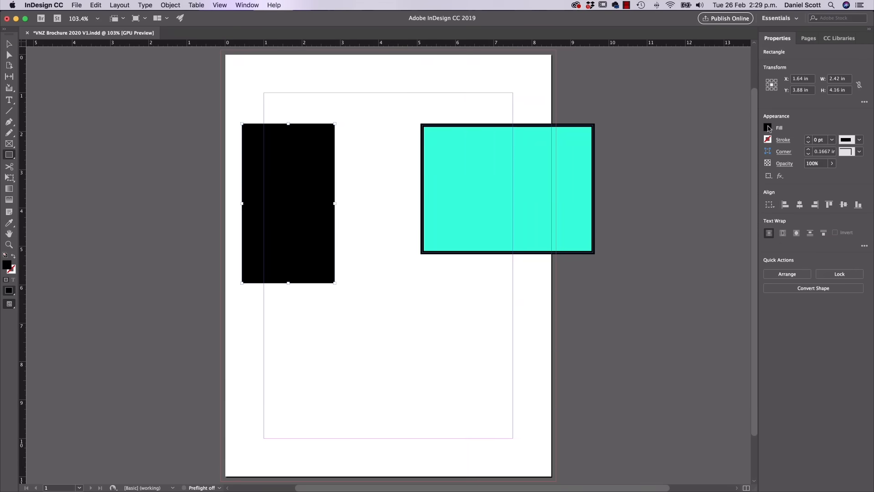
click(767, 127)
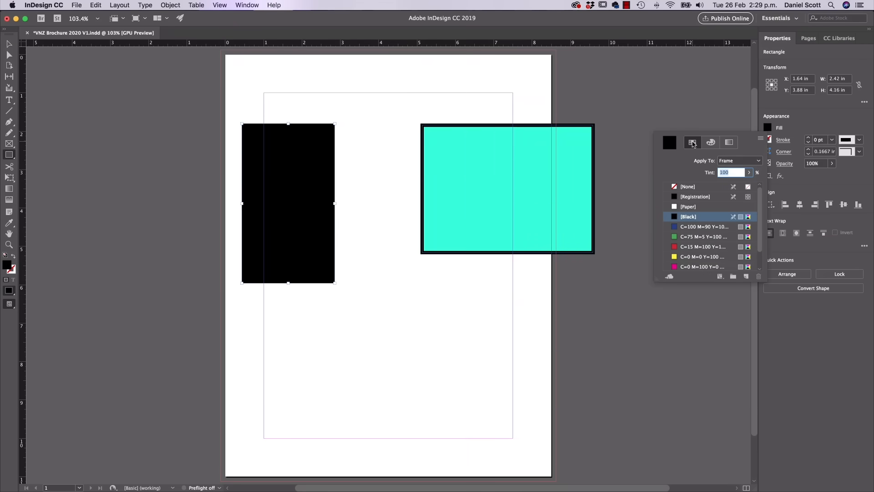
scroll(757, 193, down, 2)
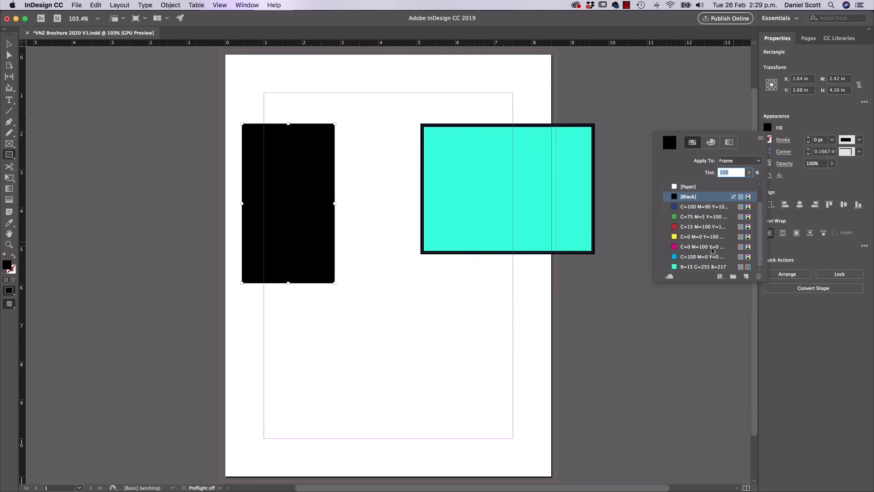
click(695, 267)
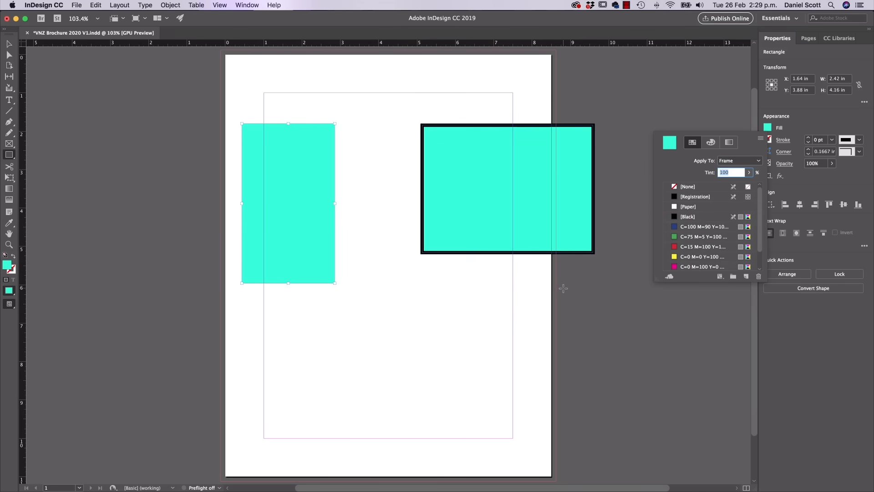
Delete the narrow aqua rectangle without a stroke.
click(9, 44)
click(220, 191)
click(175, 149)
click(482, 253)
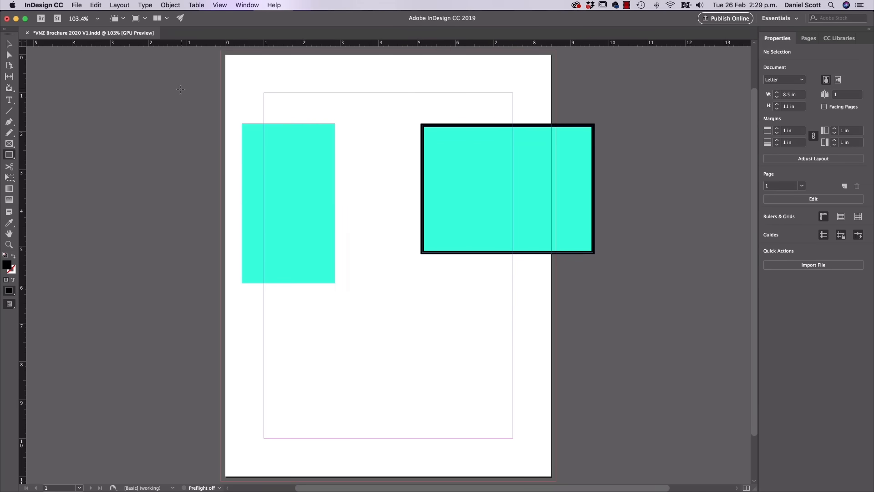
click(9, 44)
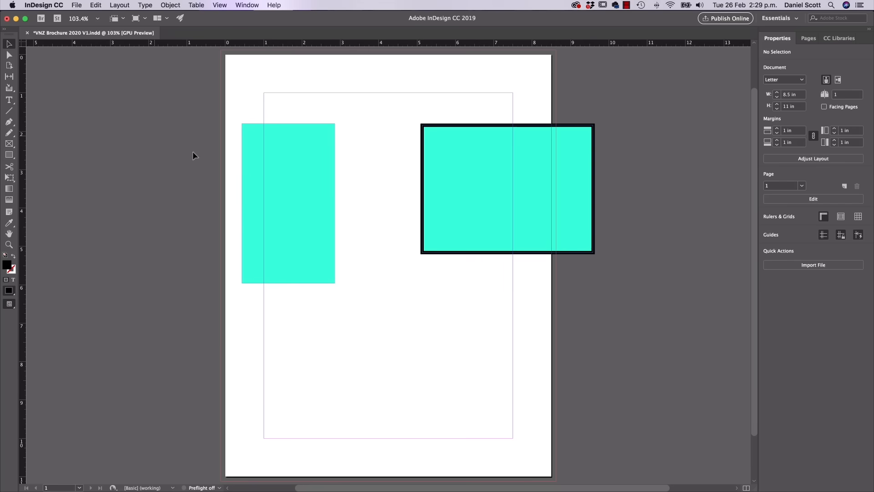
click(302, 185)
key(BackSpace)
Move the stroked aqua rectangle fully inside the page margins, to about X 3.88 in, Y 3.62 in.
click(560, 184)
drag(560, 183, 427, 188)
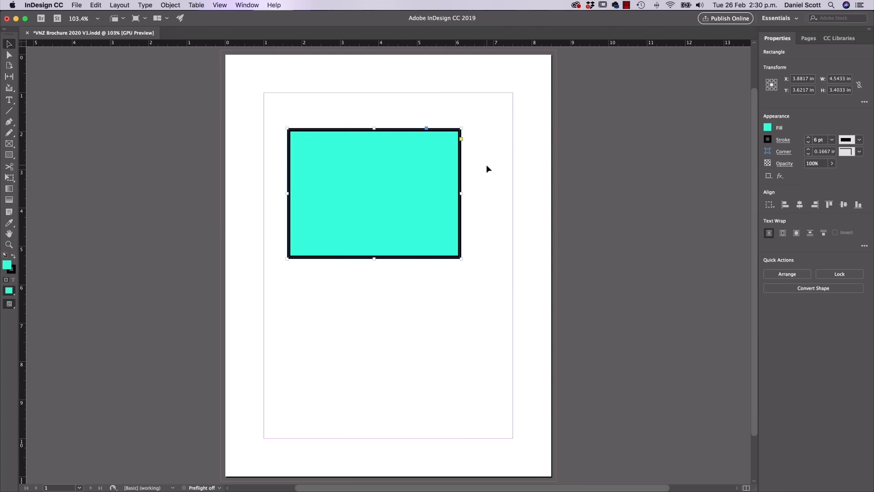
Switch to Finder, open the Colors text file from the Exercise Files folder, and move its window lower.
key(super+Tab)
key(super+Tab)
key(super+Tab)
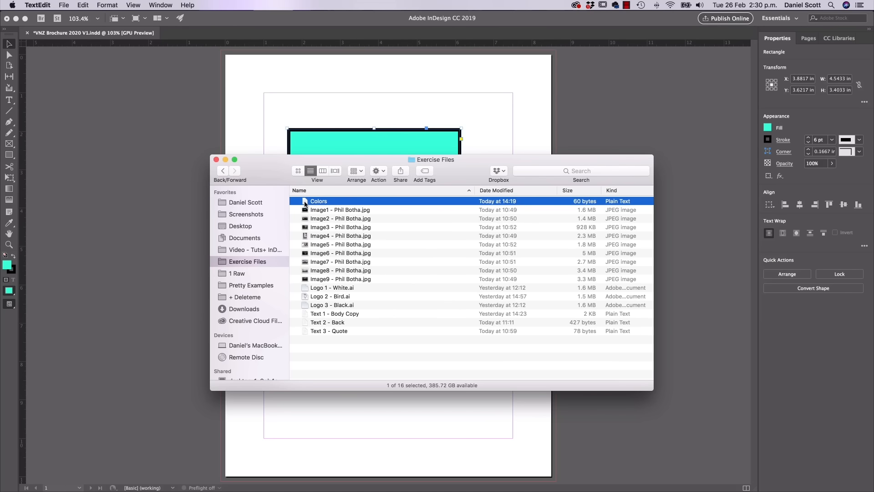
double_click(305, 203)
drag(191, 41, 191, 97)
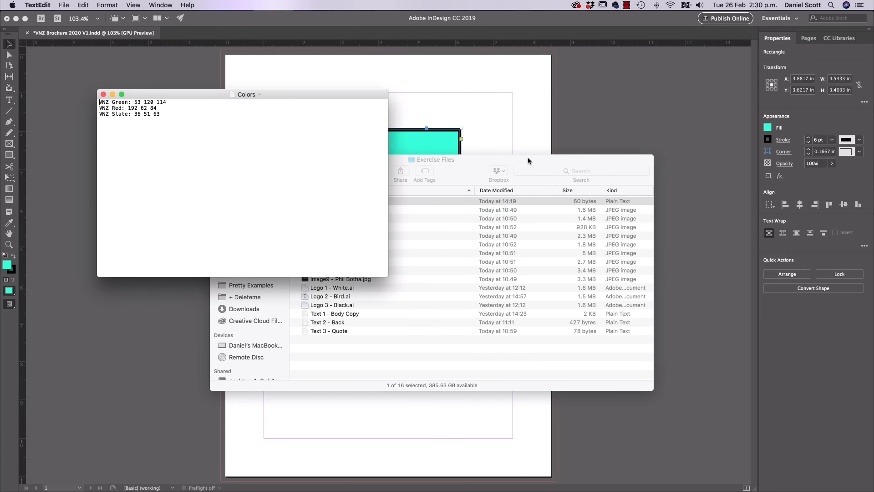
Arrange the InDesign and Colors text windows side by side so the brand color values stay readable beside the Properties panel.
click(493, 131)
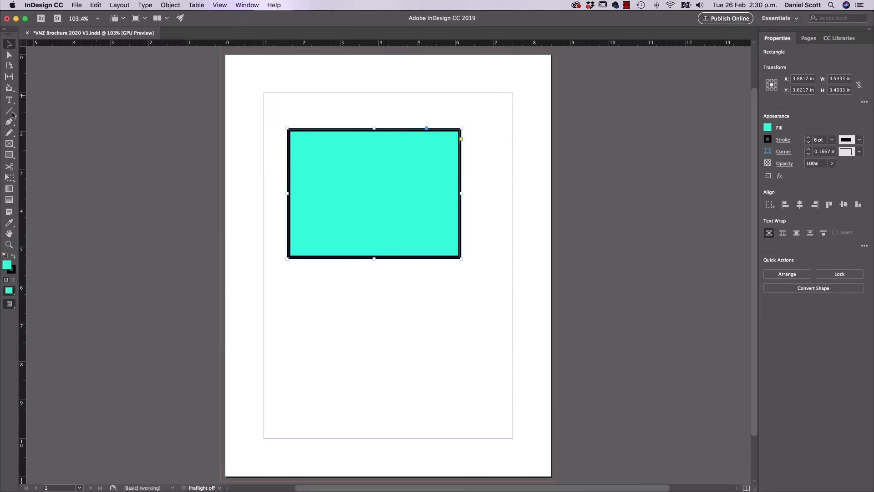
drag(1, 23, 139, 26)
key(super+Tab)
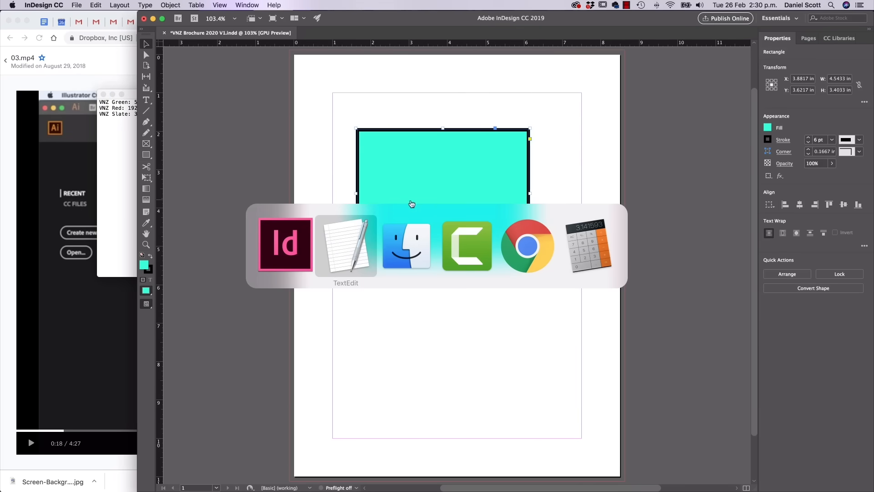
drag(331, 96, 265, 74)
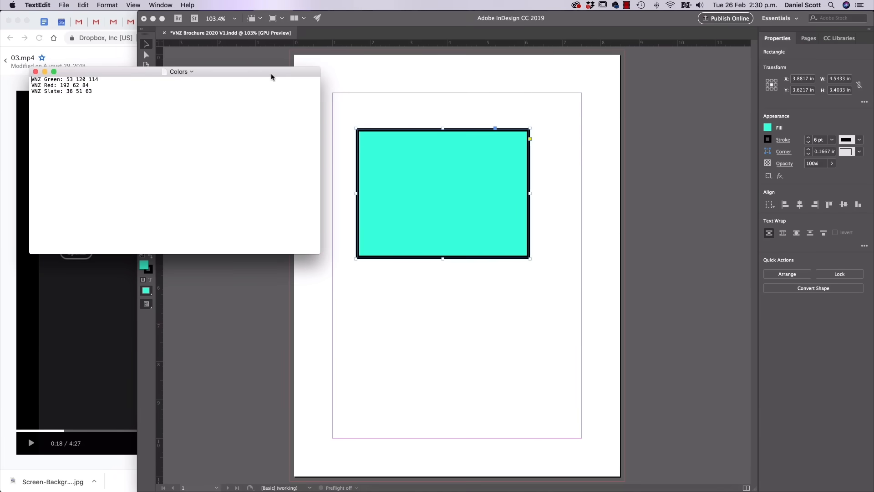
click(402, 28)
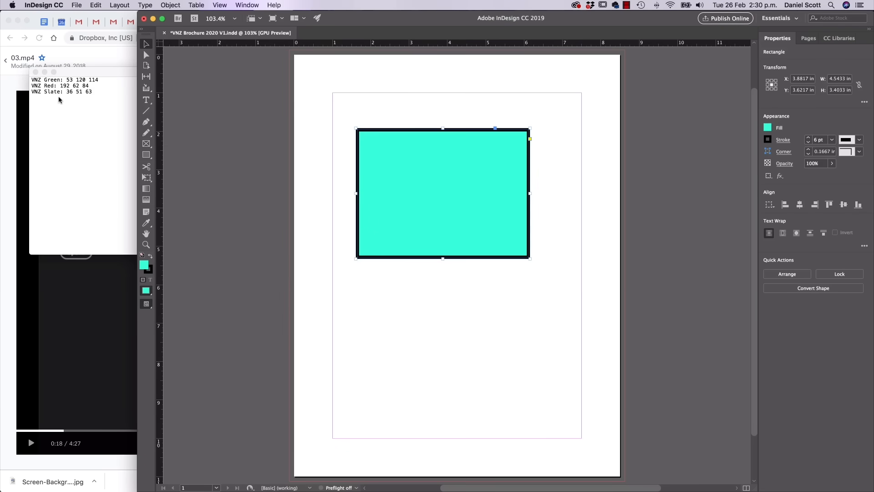
drag(105, 73, 849, 115)
click(585, 18)
drag(573, 17, 464, 17)
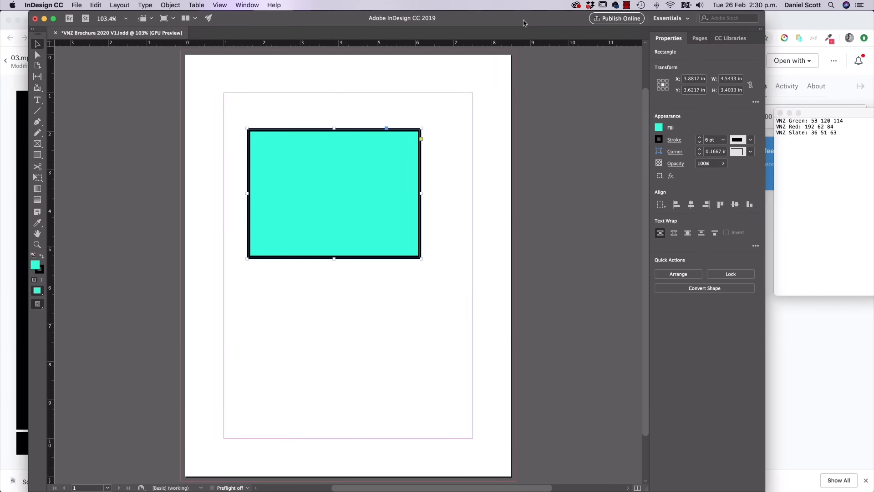
click(431, 196)
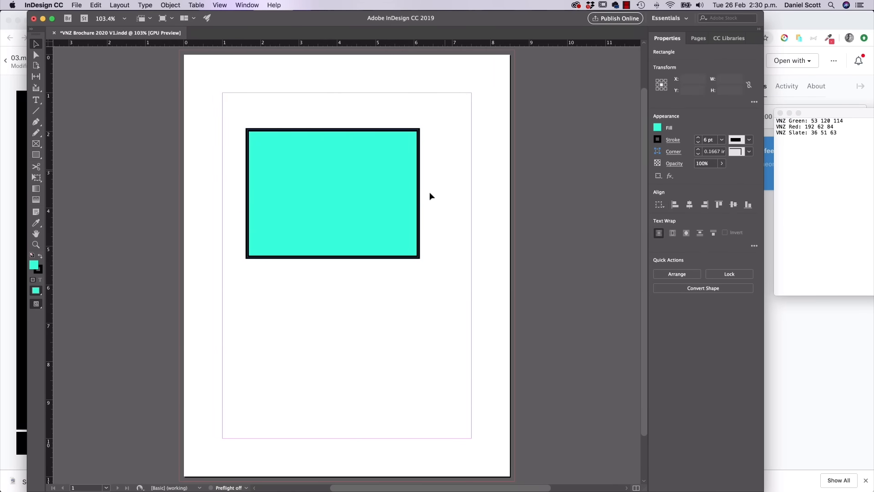
Select the rectangle and switch its fill from the swatch tint to RGB color mode.
click(334, 187)
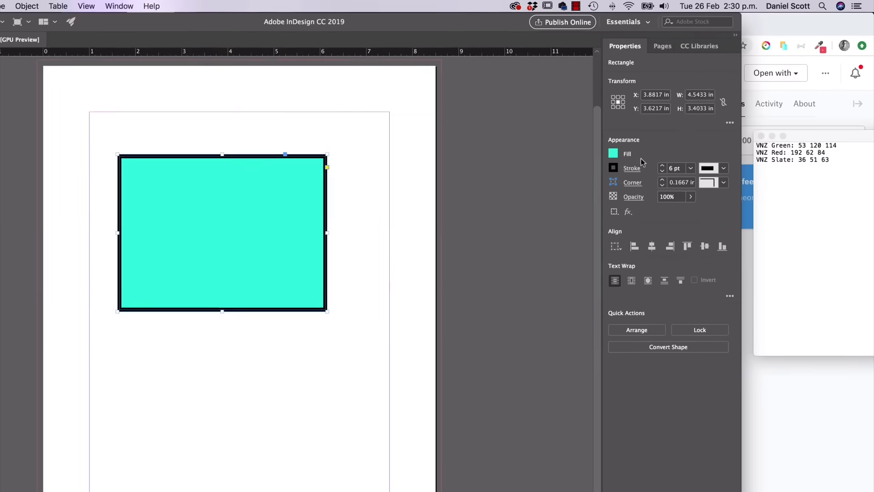
click(614, 153)
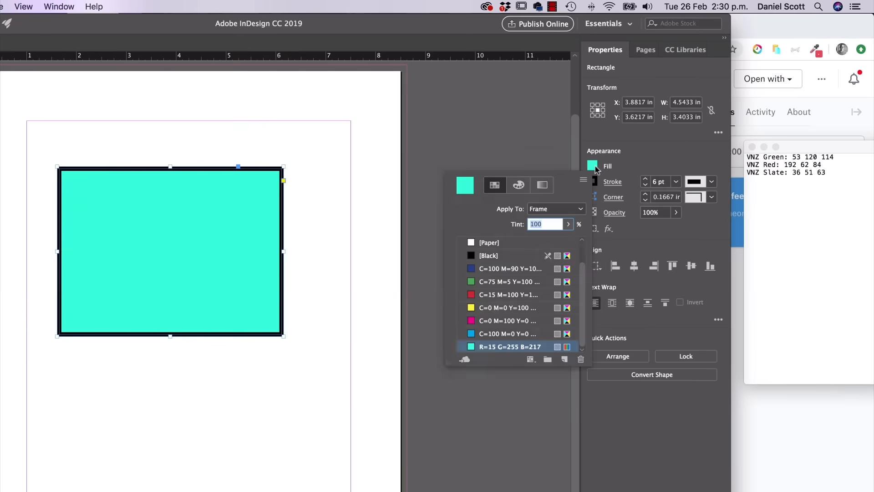
click(519, 185)
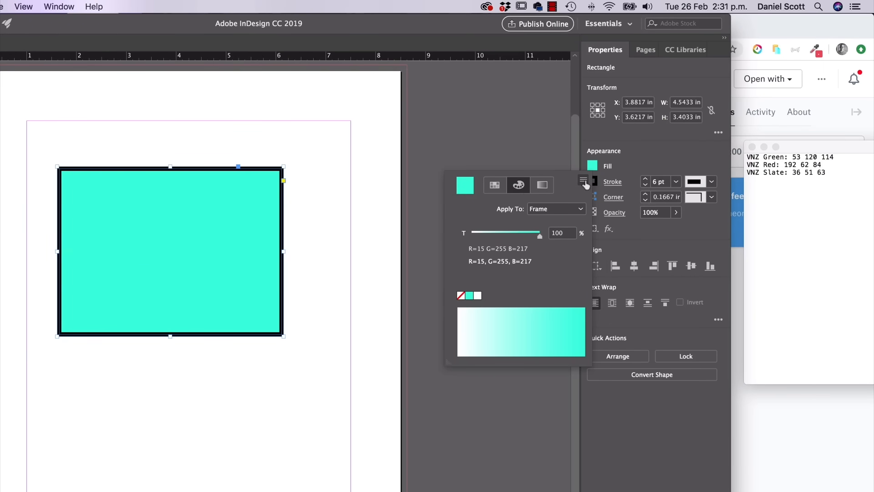
click(584, 182)
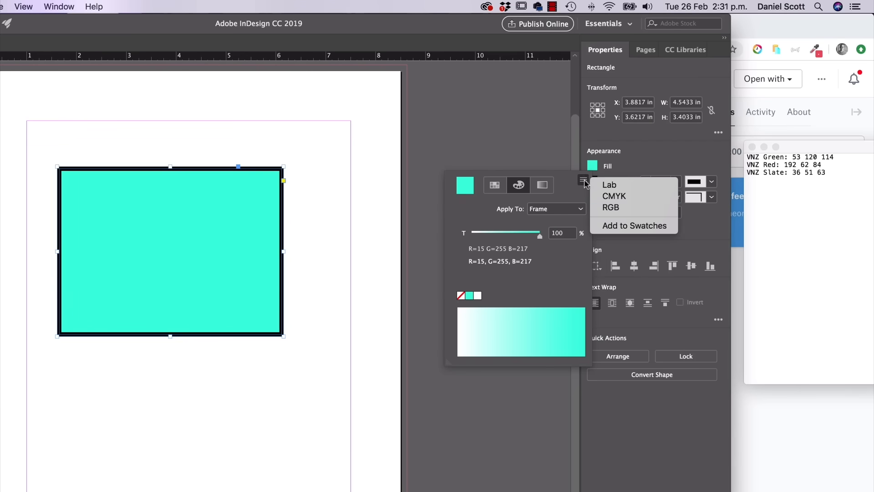
click(610, 207)
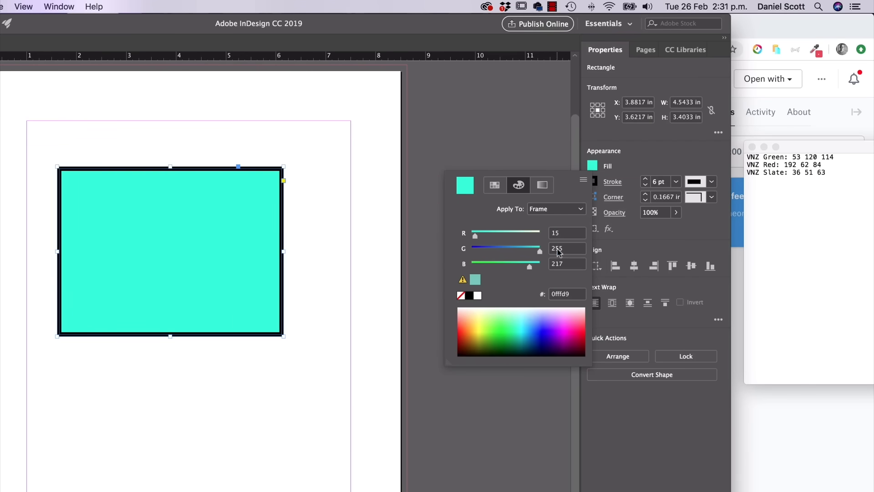
Set the rectangle's fill to the VNZ Green values from the Colors file: R 53, G 120, B 114.
click(567, 234)
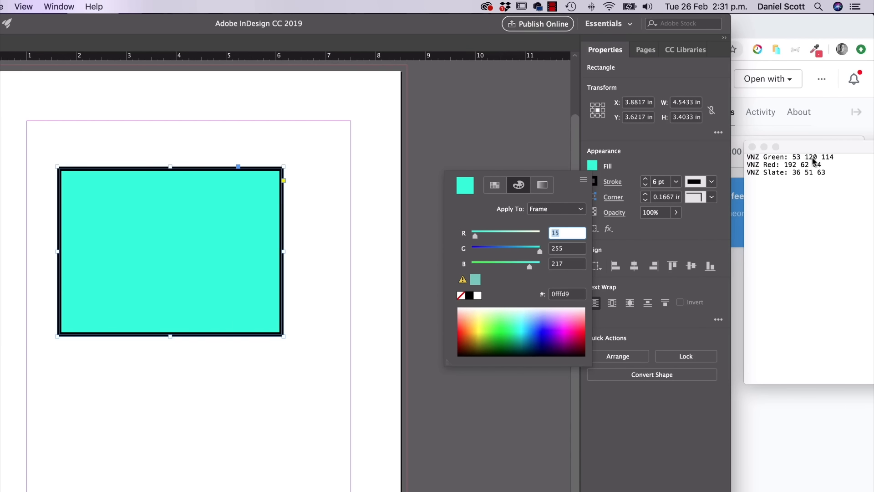
text(53)
click(574, 248)
text(120)
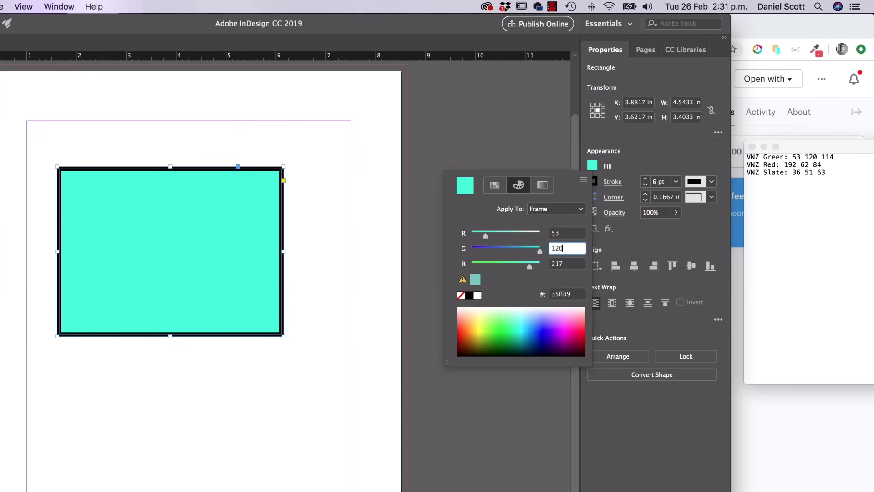
click(568, 266)
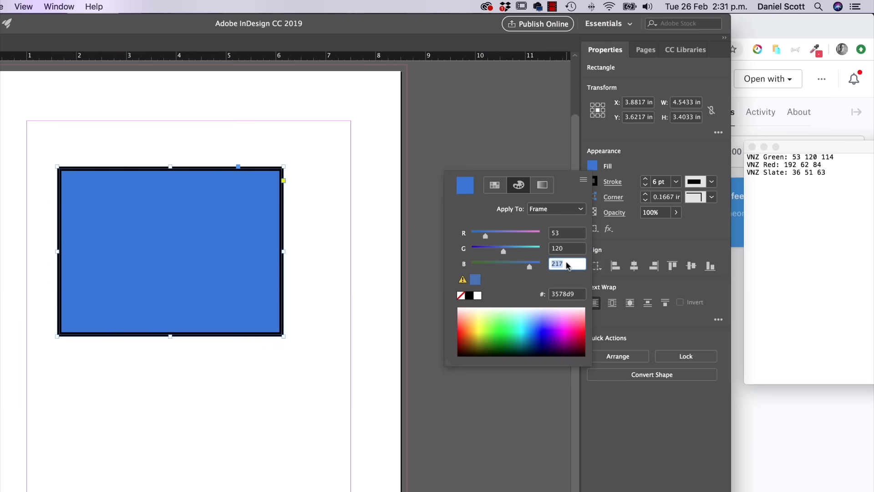
text(114)
key(Tab)
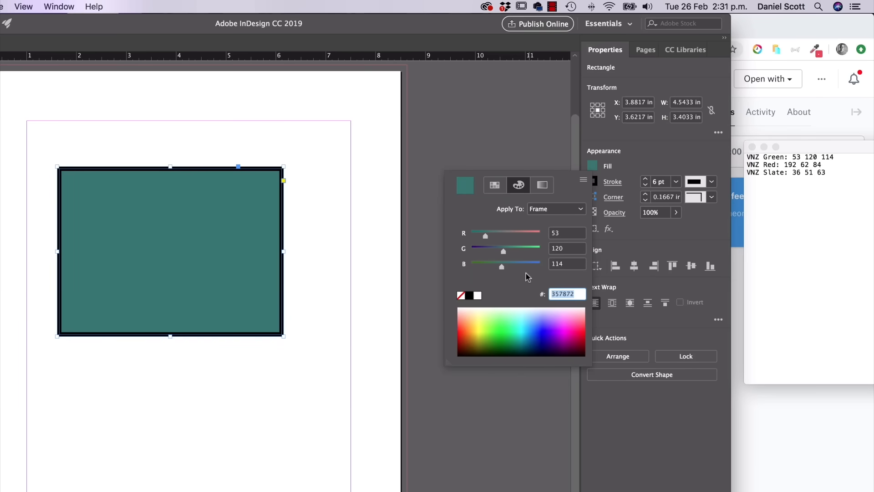
Add the rectangle's green fill color to the swatches and check the new swatch's options without changing them.
click(583, 179)
click(628, 226)
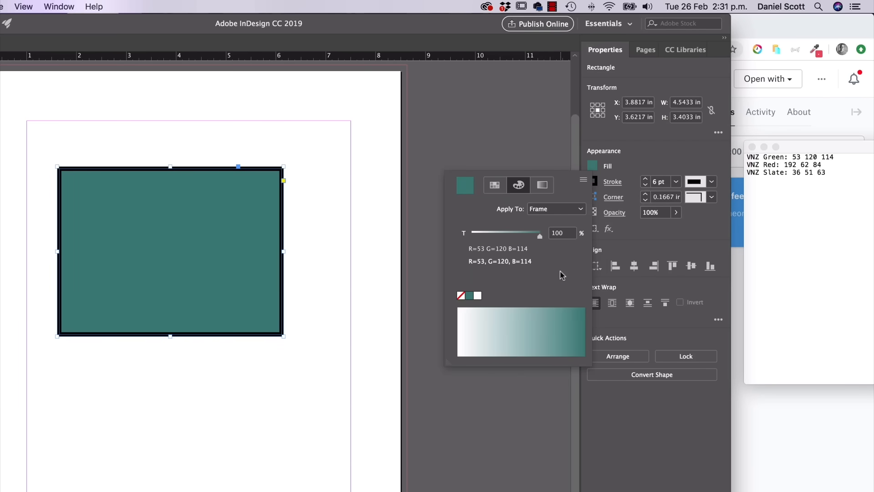
click(495, 185)
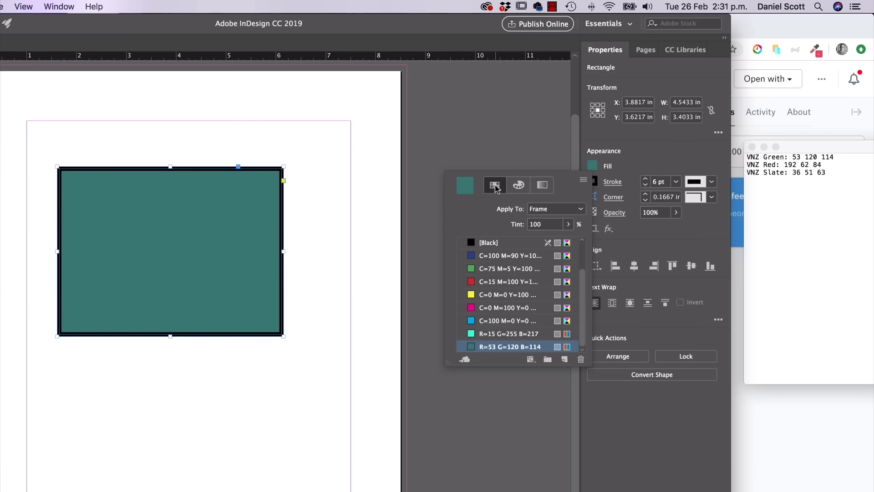
double_click(516, 347)
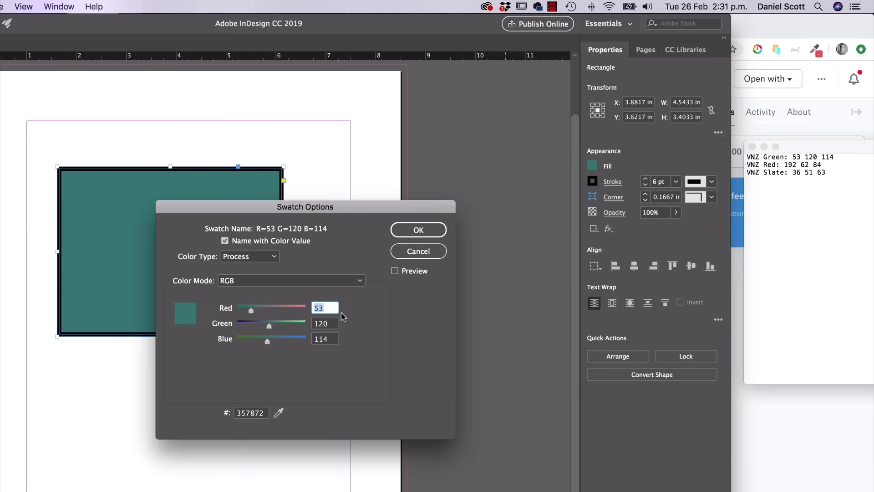
click(418, 251)
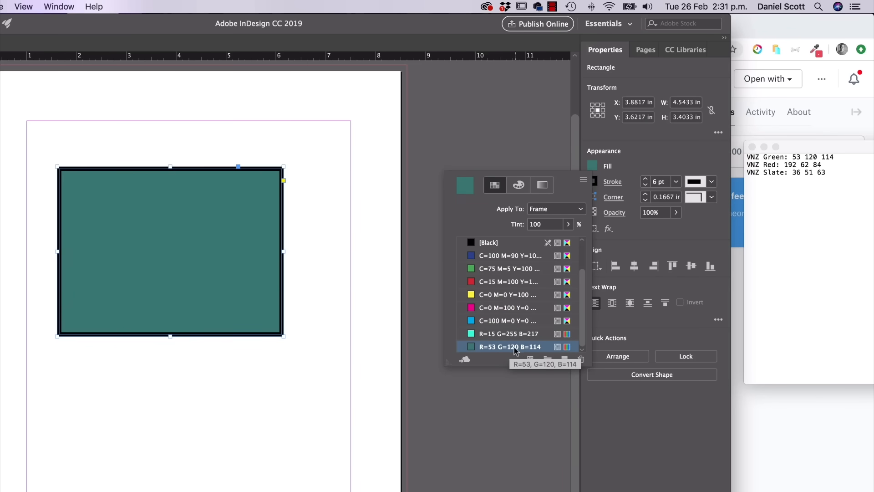
Turn off naming by color value for the R=53 G=120 B=114 swatch and rename it VNZ Green.
double_click(486, 348)
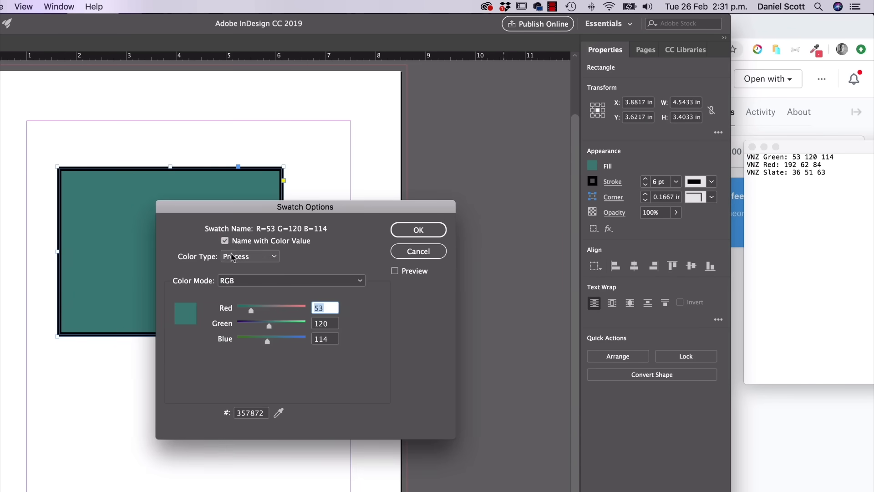
click(264, 241)
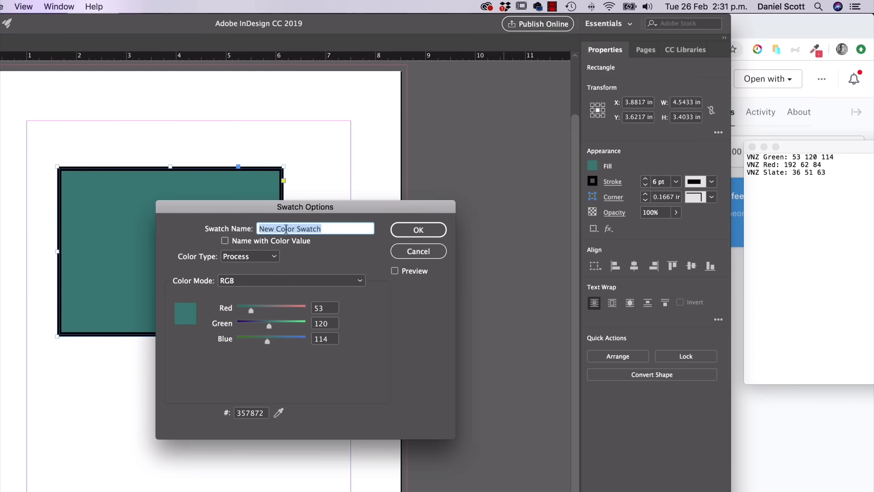
text(VN)
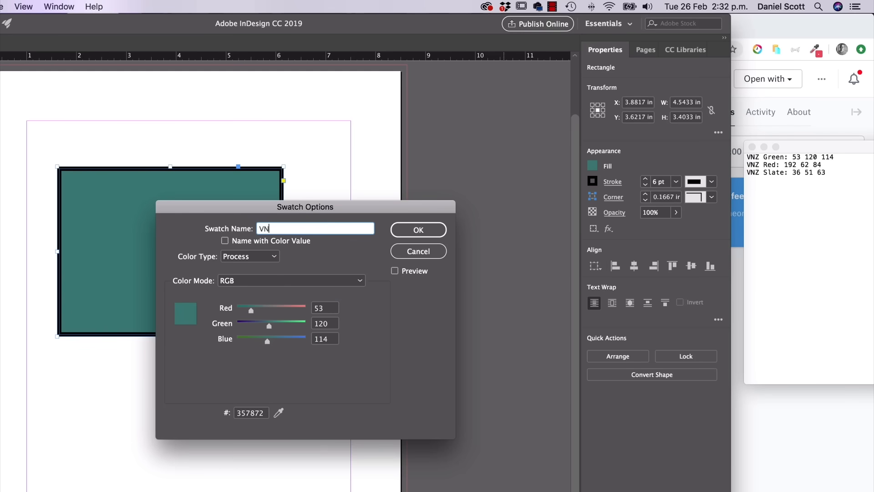
text(Z Green)
click(418, 229)
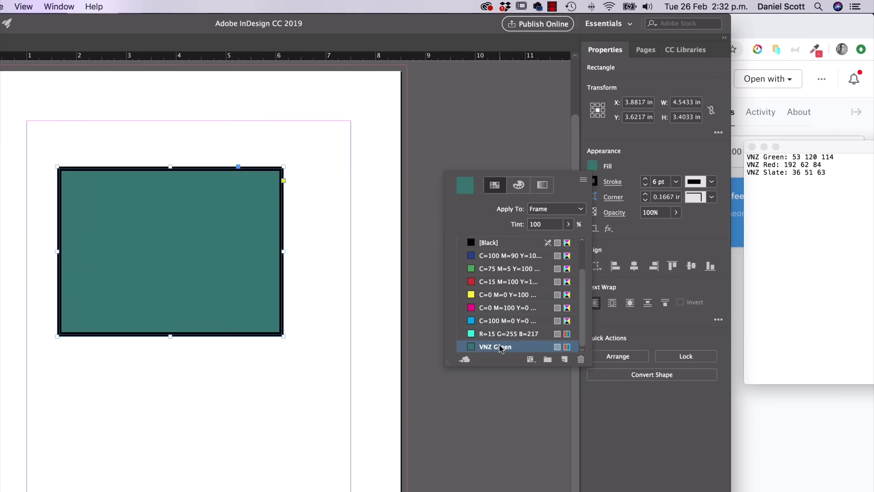
Delete the R=15 G=255 B=217 swatch, replacing it with [Black], and refill the rectangle with VNZ Green.
click(519, 336)
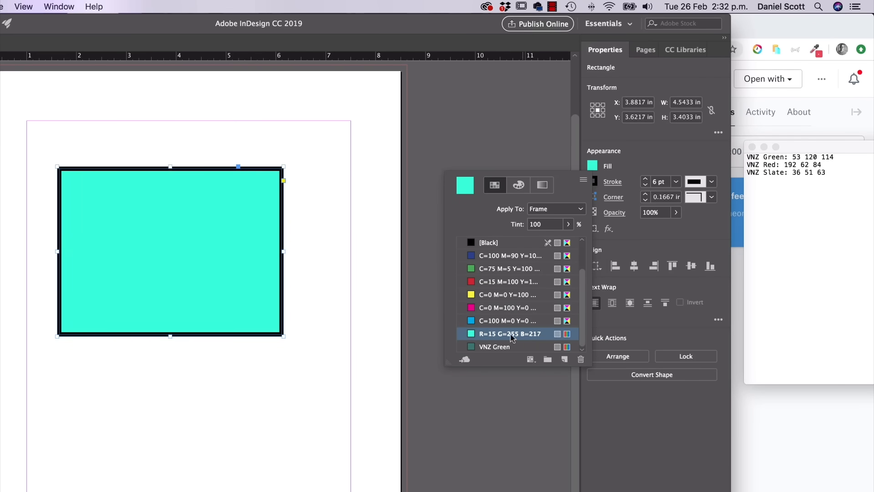
click(581, 360)
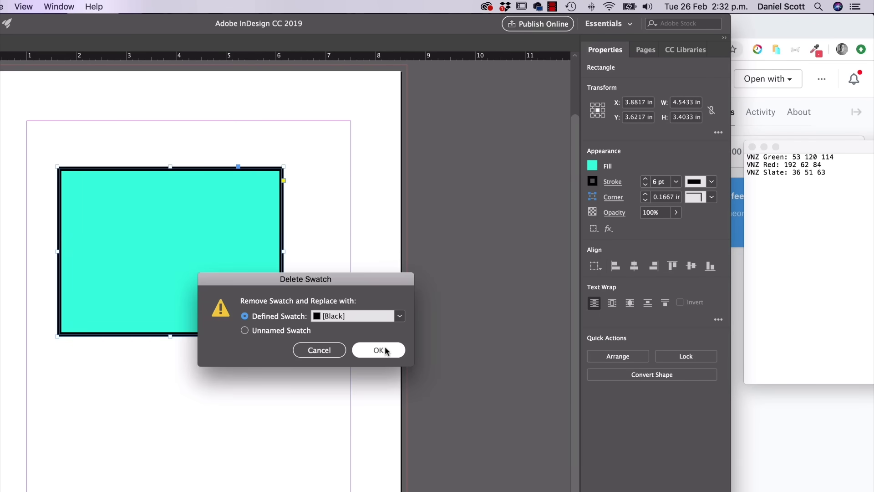
click(379, 351)
click(592, 166)
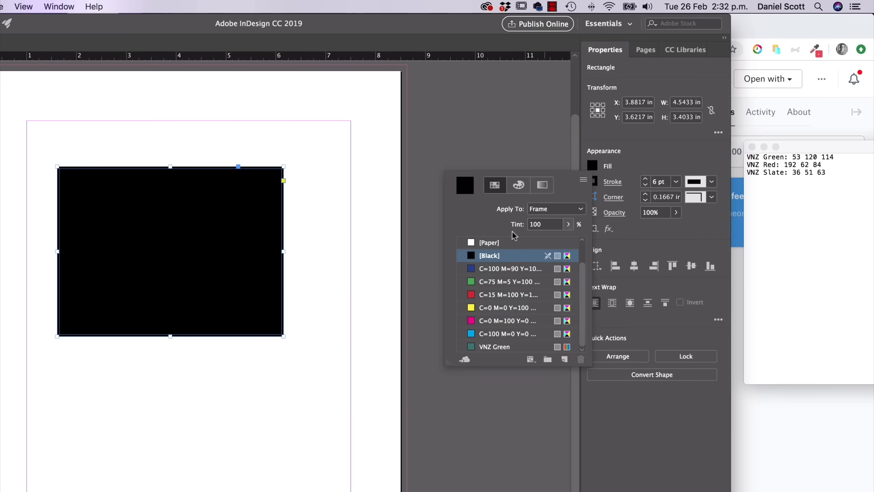
click(504, 334)
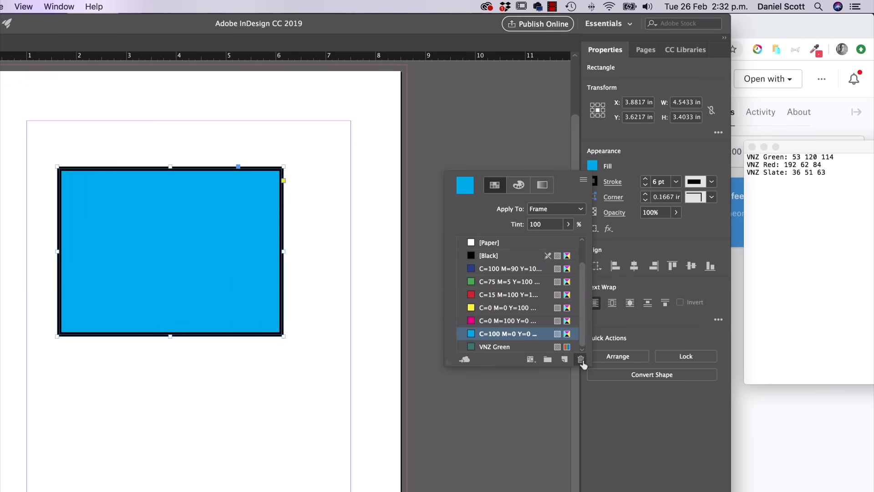
click(501, 349)
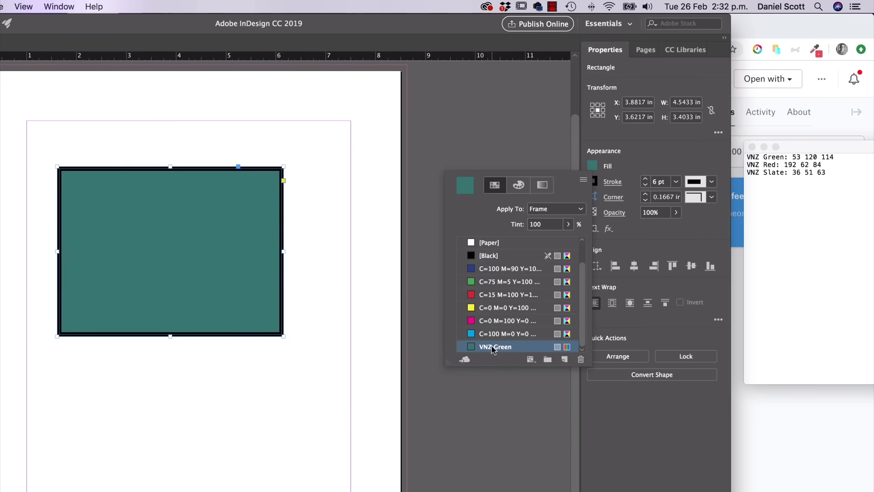
Switch the rectangle's fill to RGB mode and set the VNZ Red values: R 192, G 62, B 84.
click(518, 184)
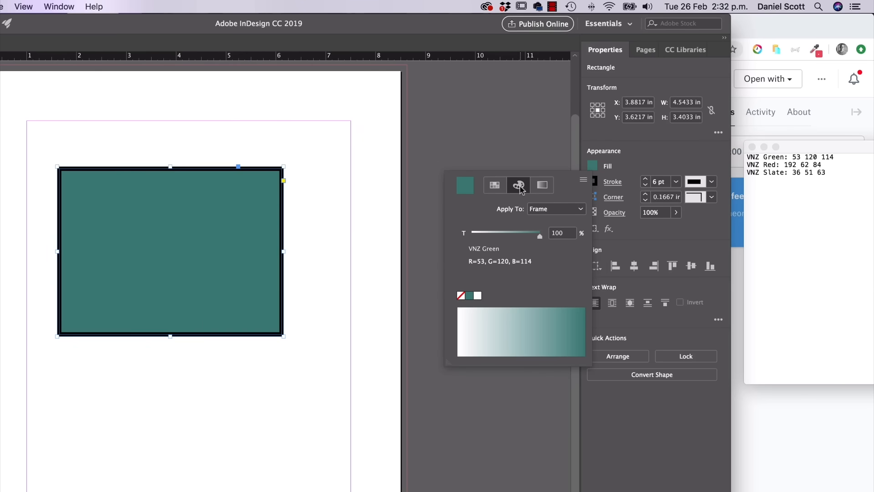
click(583, 179)
click(613, 207)
click(570, 235)
text(192)
key(Tab)
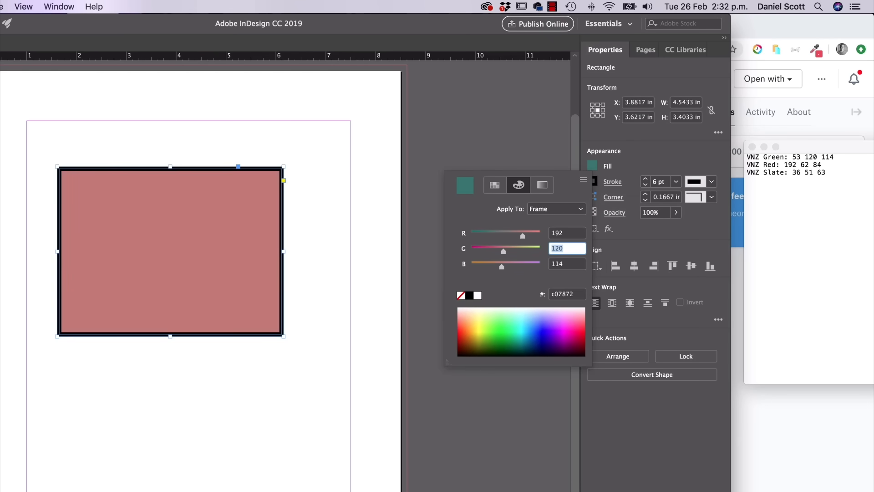
text(62)
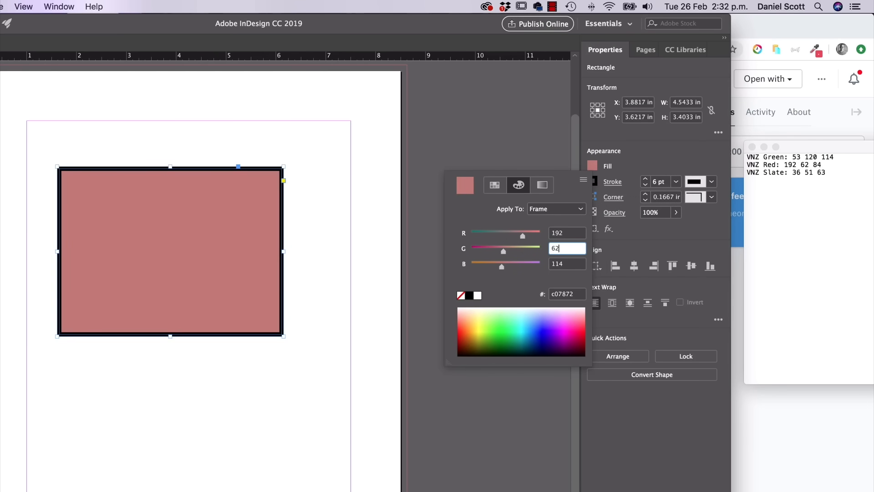
key(Tab)
text(84)
key(Tab)
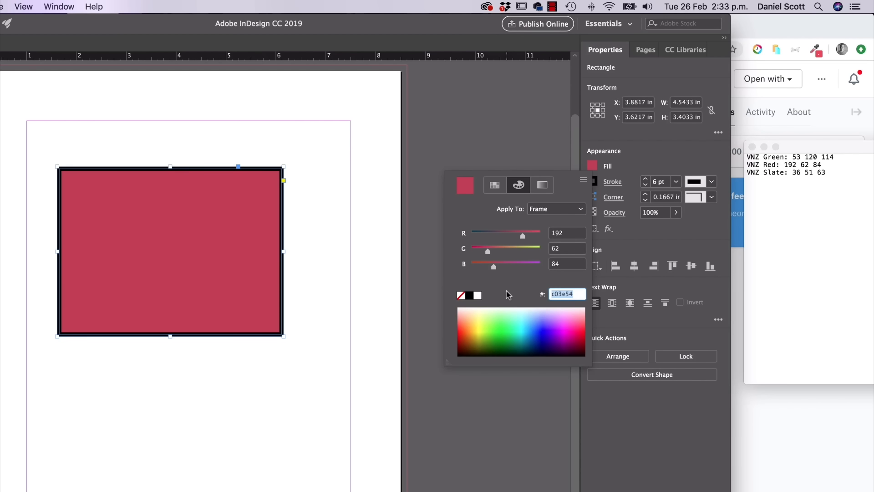
Add the red fill color to the swatches and name the swatch VNZ Red instead of using its color value.
click(584, 180)
click(616, 226)
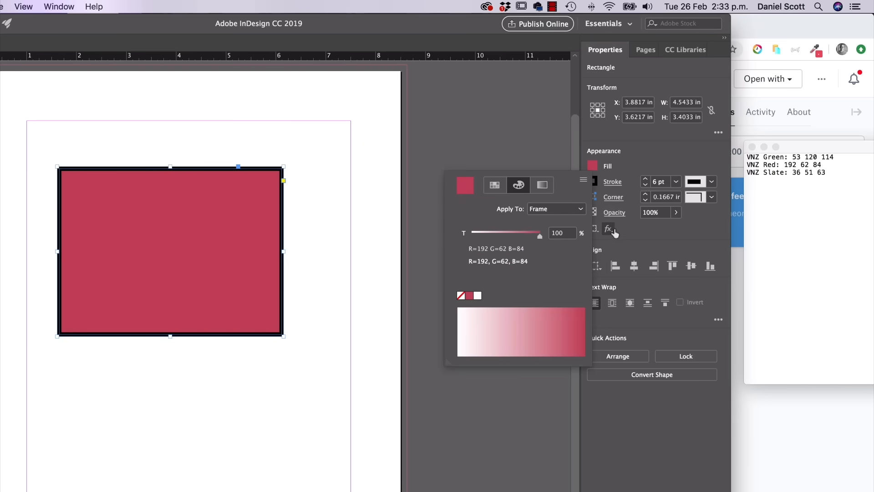
click(497, 185)
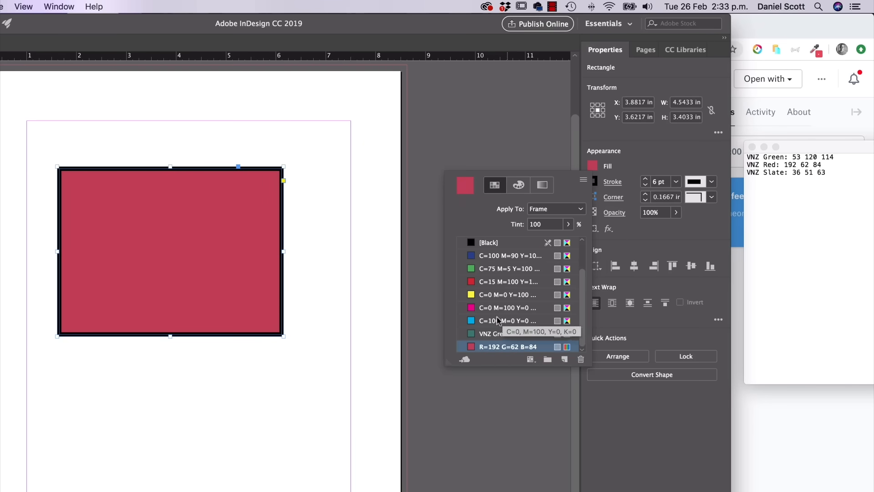
double_click(494, 351)
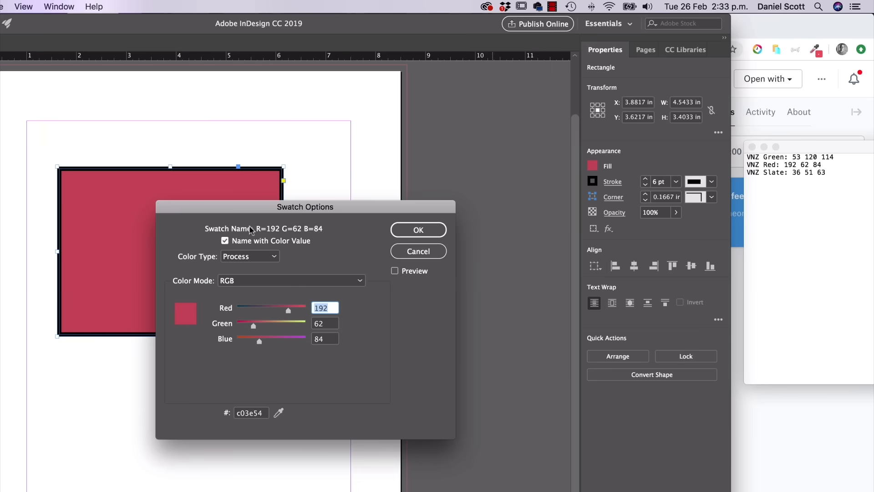
click(239, 241)
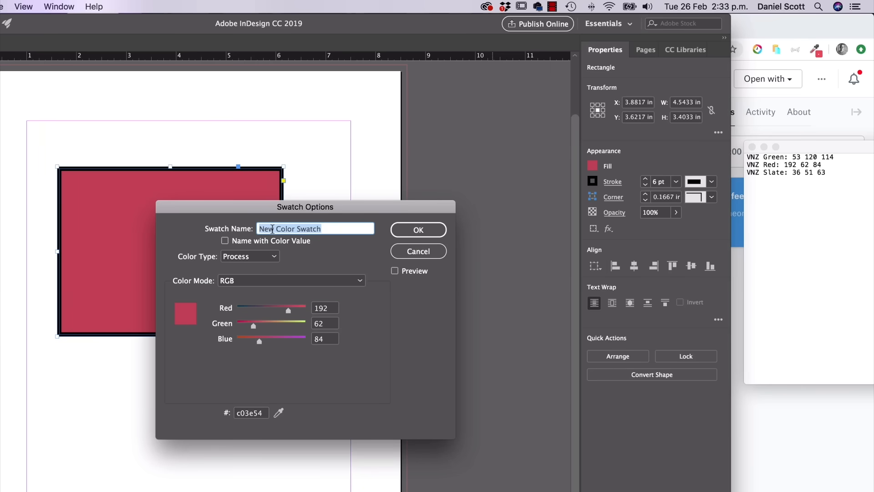
text(VNZ )
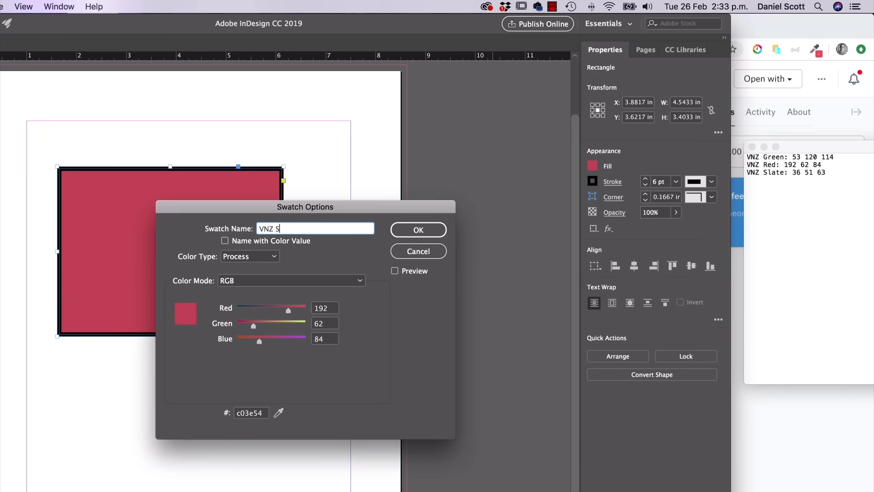
text(Red)
drag(437, 209, 510, 233)
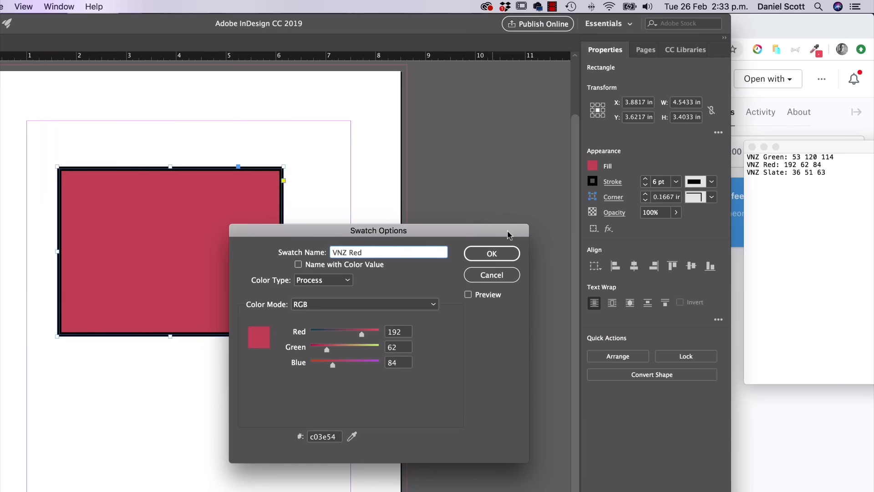
click(492, 254)
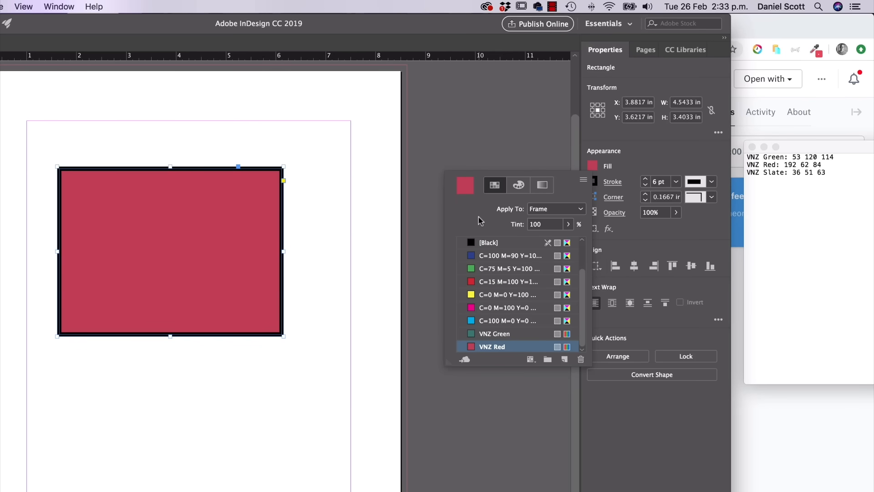
Switch the rectangle's fill to RGB mode and set the VNZ Slate values: R 36, G 51, B 63.
click(519, 185)
click(583, 180)
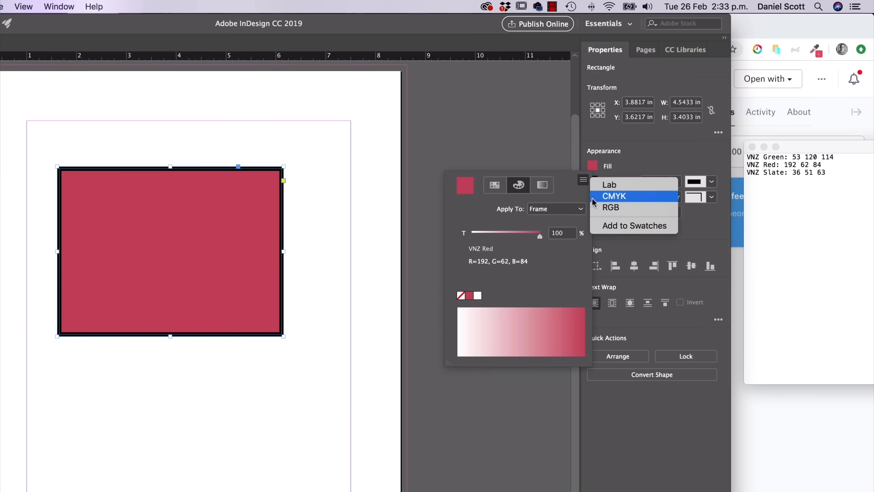
click(611, 207)
click(565, 233)
text(36)
key(Tab)
text(51)
key(Tab)
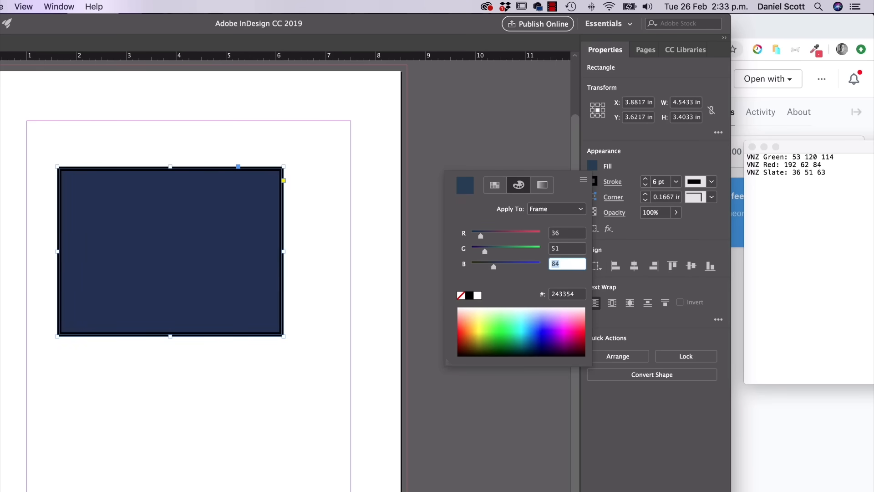
text(63)
key(Tab)
Add the slate fill color to the swatches and rename the swatch VNZ Slate.
click(584, 179)
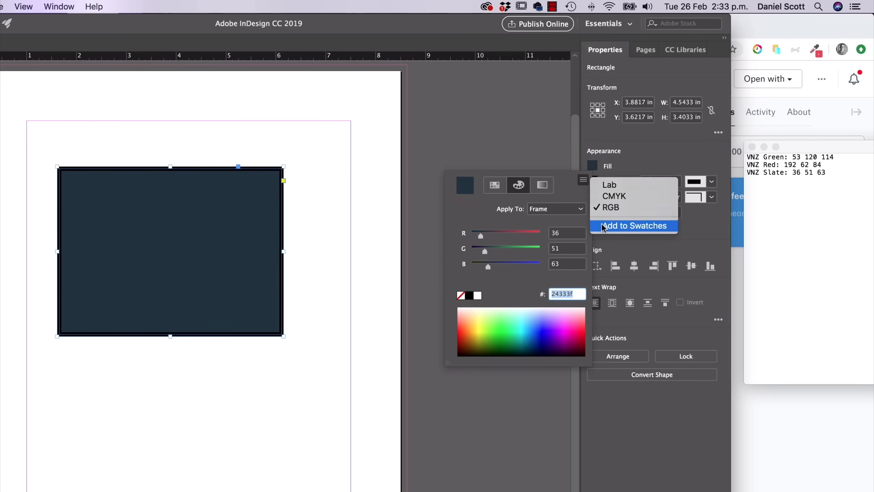
click(602, 225)
click(495, 185)
double_click(509, 348)
text(VNZ)
key(Escape)
click(592, 166)
double_click(509, 347)
text(VNZ Slate)
key(Return)
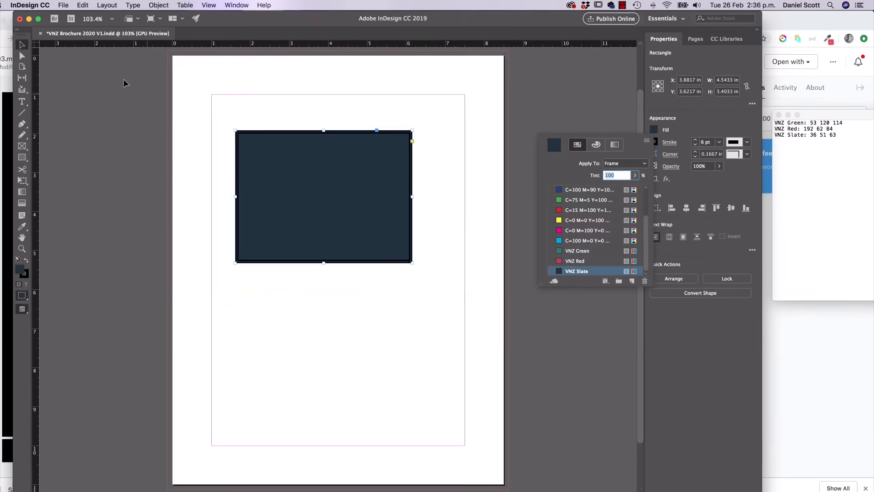
Expand the InDesign window to full size and move the rectangle up and across to the page's right margin.
click(38, 18)
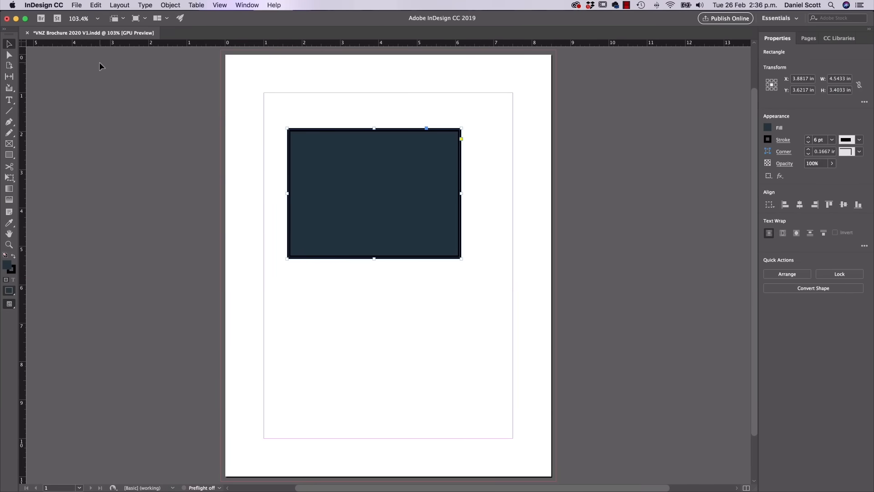
drag(404, 191, 440, 187)
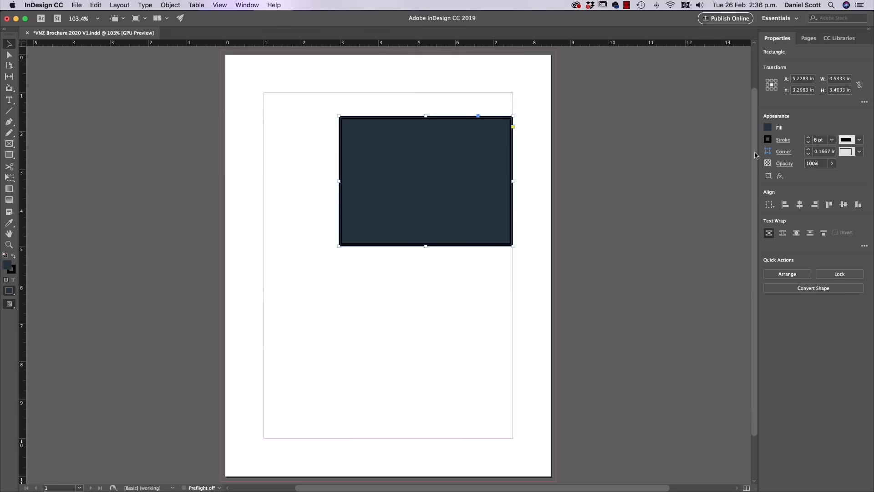
Remove the rectangle's black outline by setting its stroke color to [None].
click(768, 128)
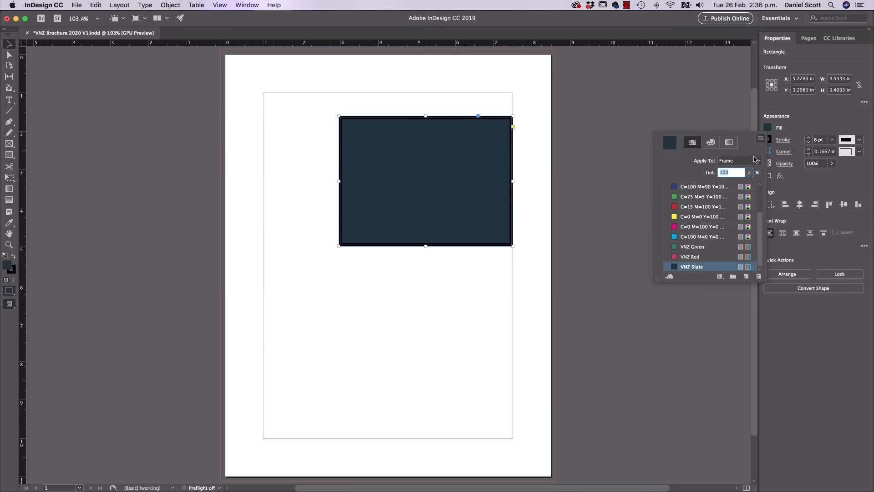
click(790, 129)
click(768, 139)
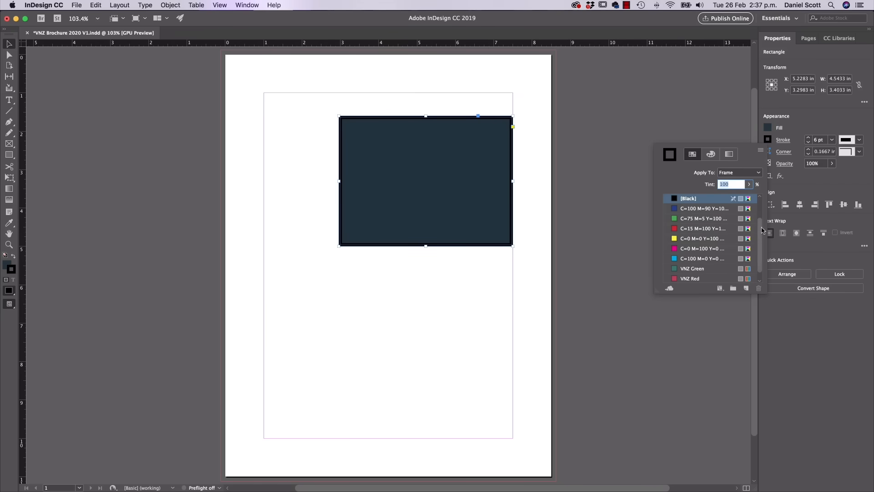
scroll(763, 230, up, 3)
click(688, 199)
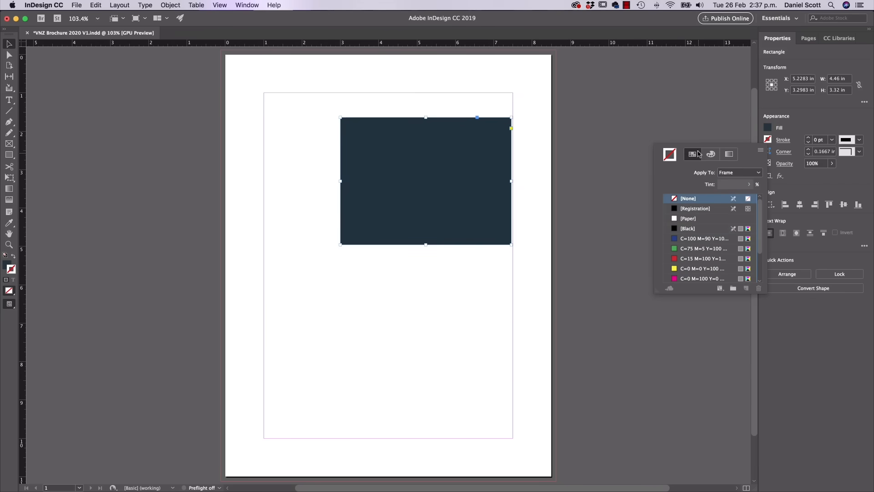
click(614, 121)
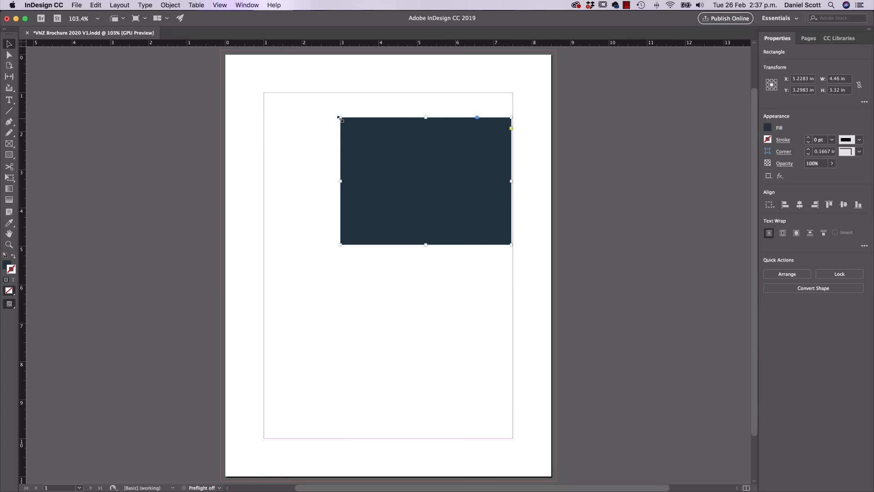
Resize the slate rectangle to about 8.75 by 11.25 in so it covers the page out to the bleed on all sides.
drag(341, 118, 221, 49)
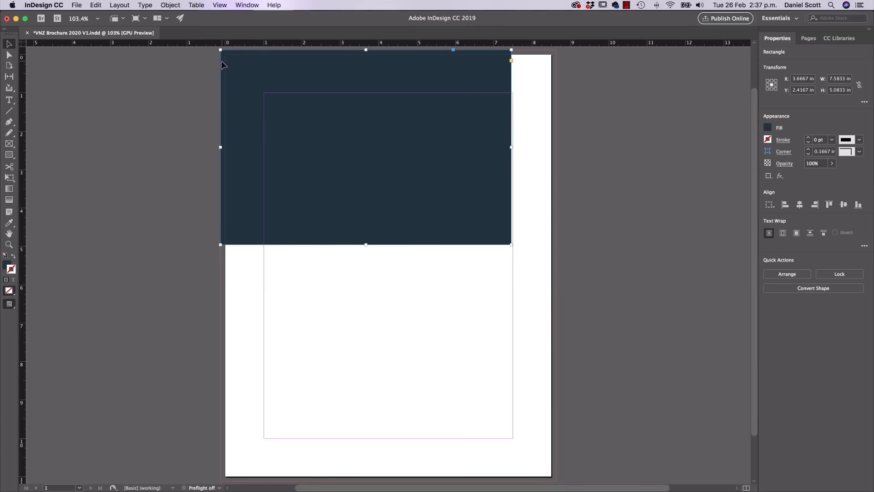
drag(222, 50, 220, 49)
drag(510, 245, 440, 226)
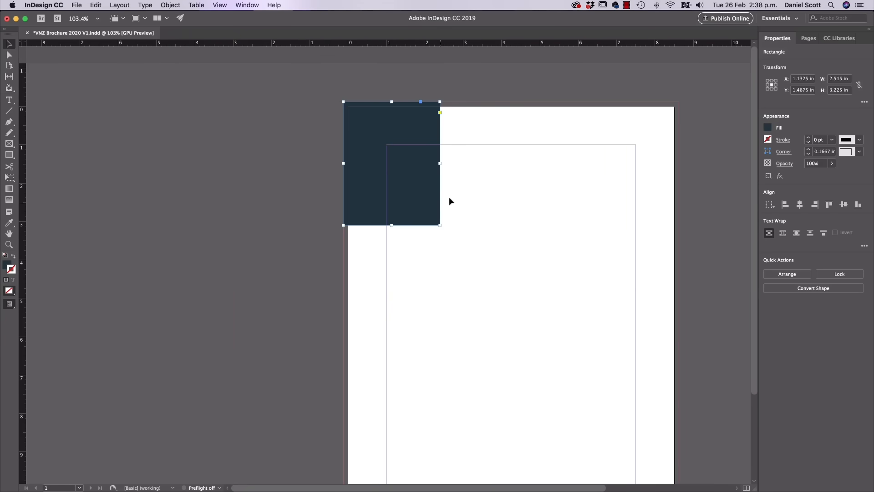
click(220, 5)
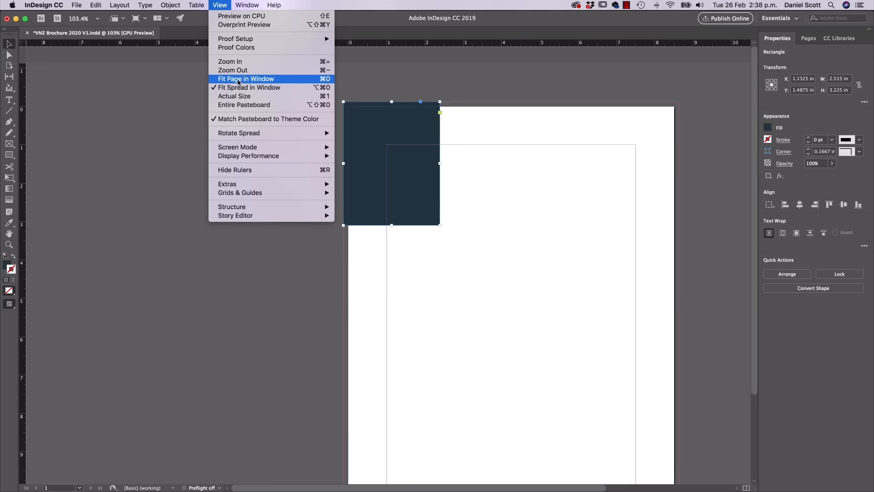
click(237, 89)
drag(317, 173, 557, 480)
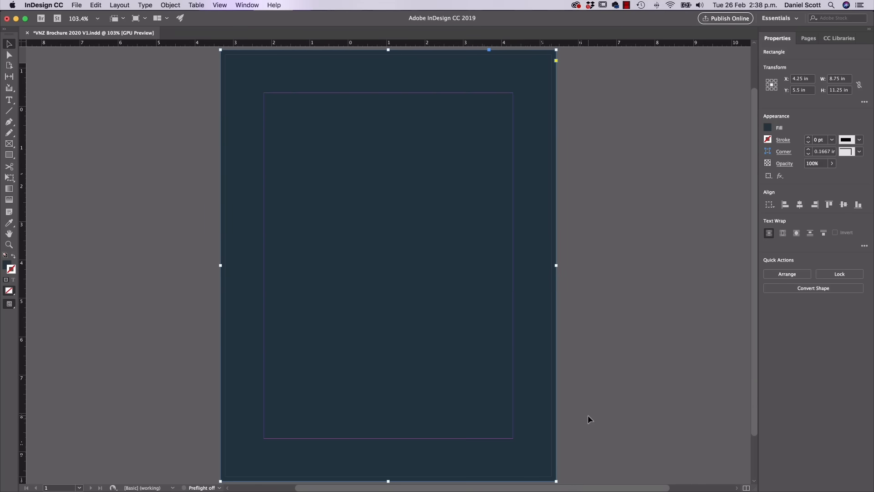
Draw a second rectangle about 4.4 by 3.36 in over the lower part of the slate background.
click(595, 220)
click(405, 138)
click(9, 189)
click(8, 155)
drag(251, 231, 413, 359)
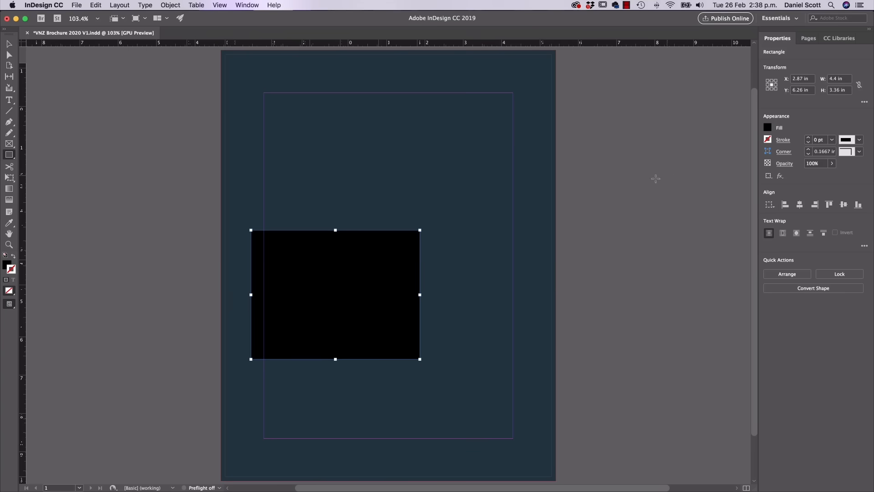
Fill the second rectangle with the VNZ Green swatch and check its stroke color.
click(767, 127)
scroll(724, 245, down, 3)
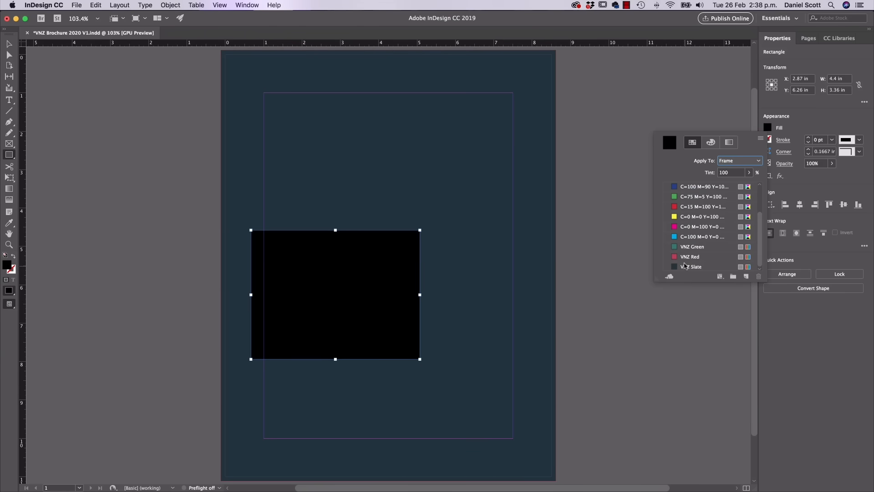
click(693, 252)
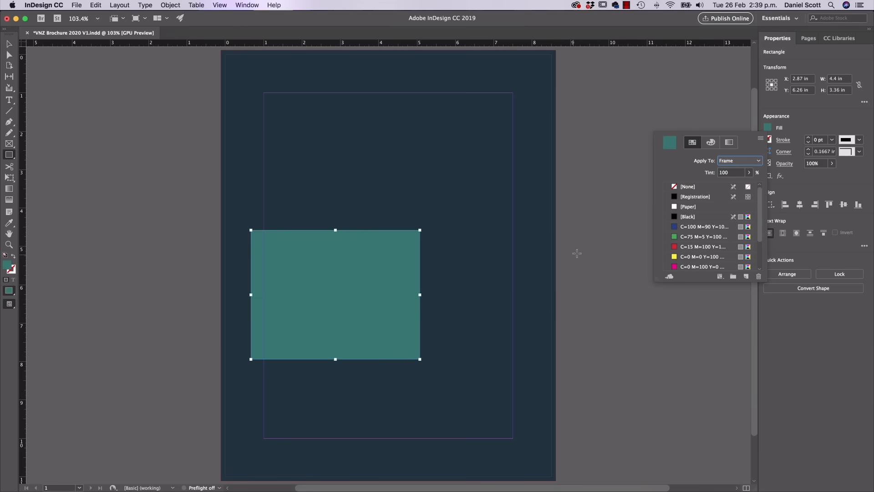
click(805, 117)
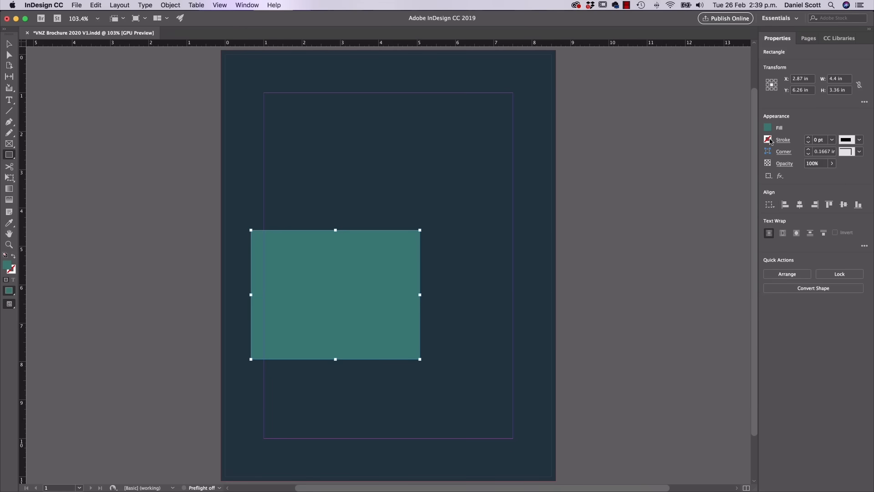
click(769, 140)
click(820, 114)
Move the green rectangle into the page's lower left bleed corner and widen it to the right bleed as a full-width band.
click(9, 44)
drag(297, 250, 269, 366)
drag(390, 353, 556, 353)
click(587, 383)
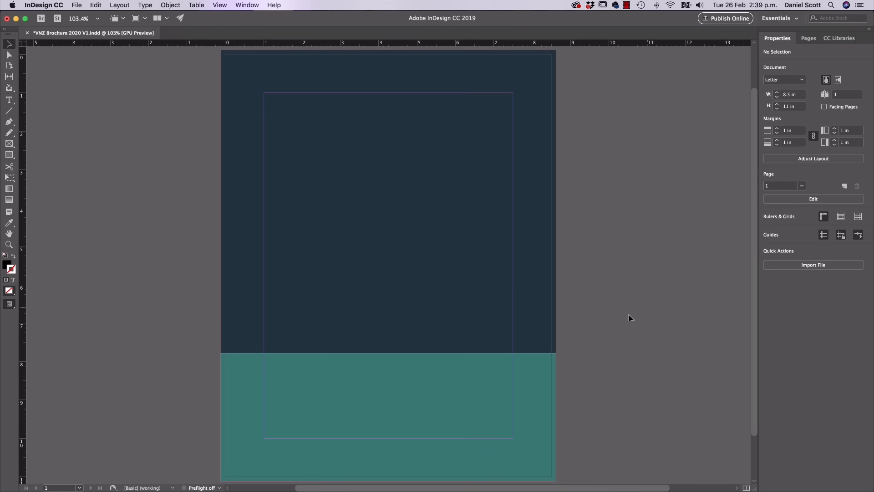
click(440, 312)
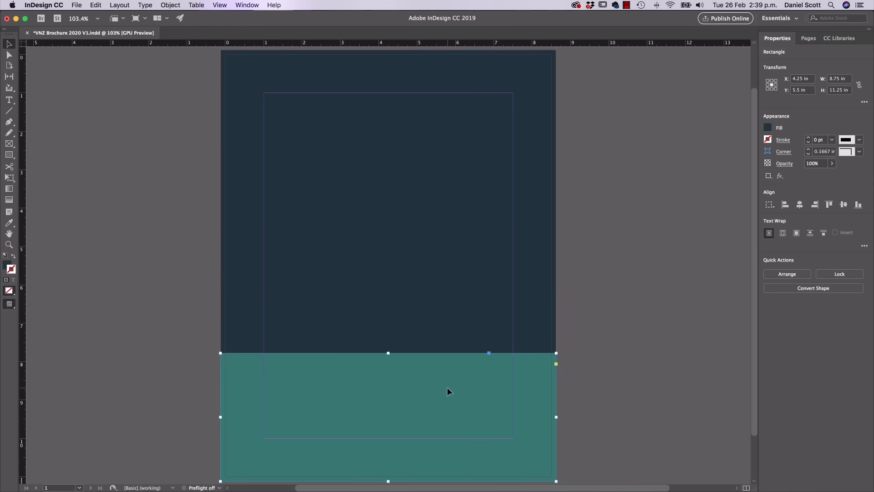
click(84, 236)
Draw a rectangle about 2.18 by 1.68 in near the middle of the page and fill it with VNZ Red.
click(9, 155)
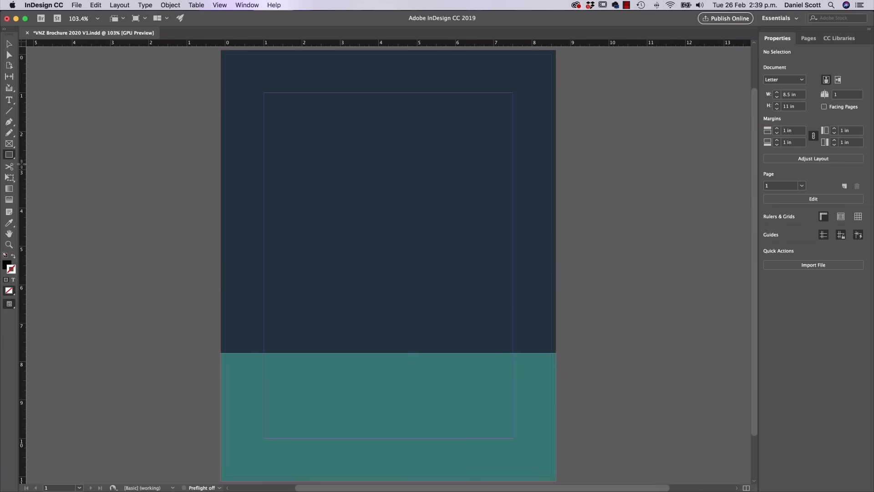
drag(329, 197, 413, 261)
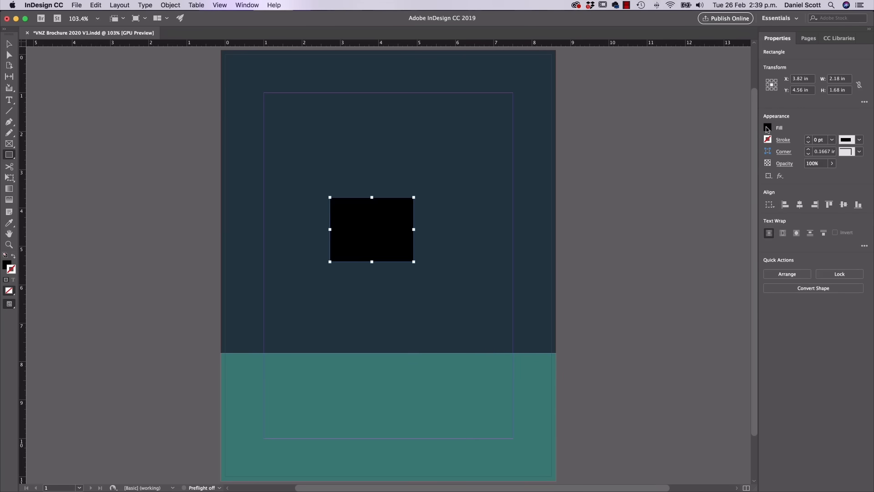
click(768, 128)
scroll(706, 218, down, 3)
scroll(688, 269, up, 2)
scroll(690, 255, down, 2)
click(689, 257)
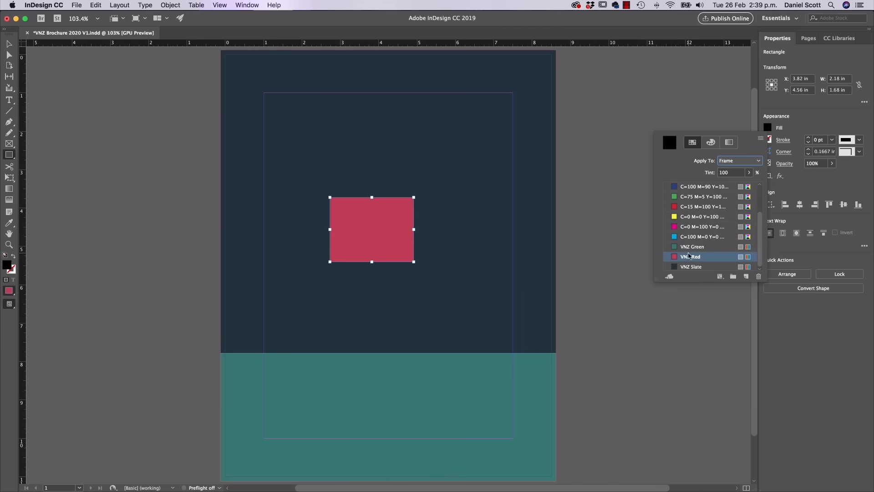
click(794, 119)
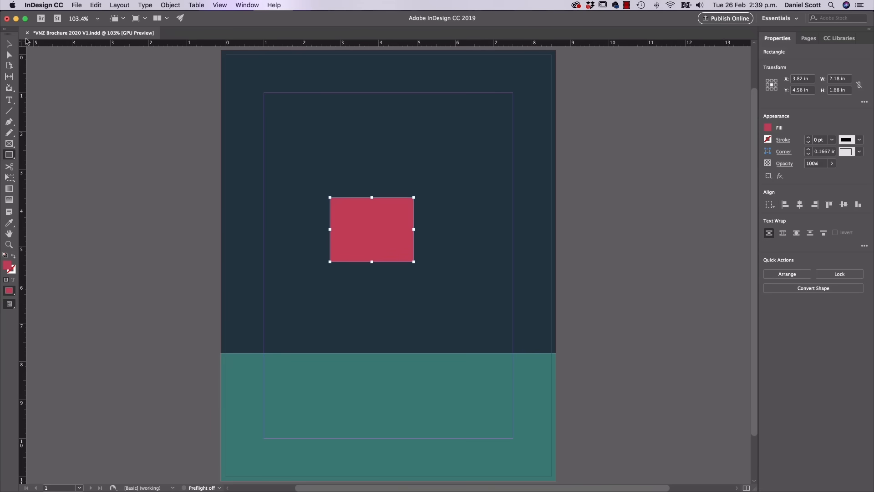
Move the red rectangle above the green band near the left margin and resize it to about 3.68 by 1.28 in.
click(8, 44)
drag(404, 236, 342, 282)
drag(352, 244, 414, 272)
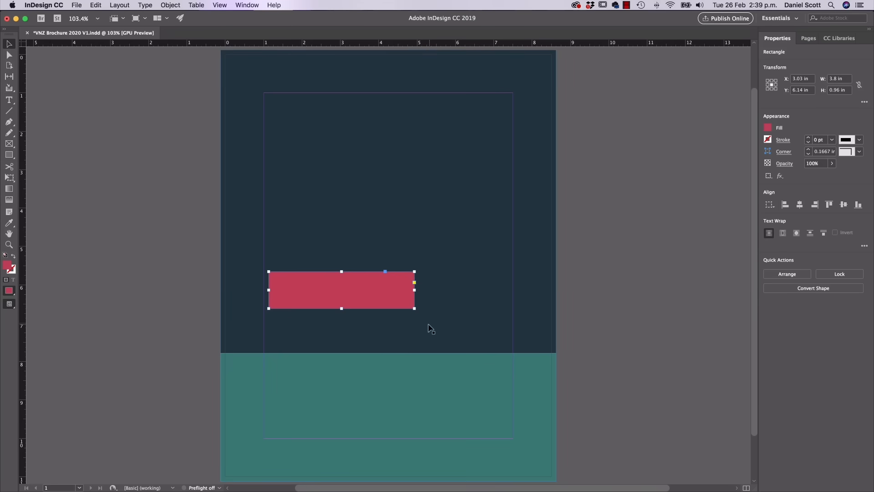
drag(415, 309, 409, 321)
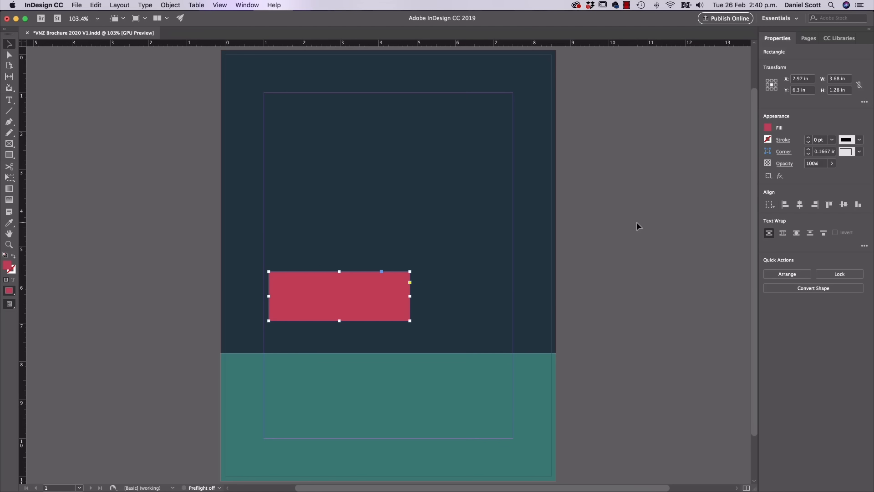
click(402, 127)
click(623, 176)
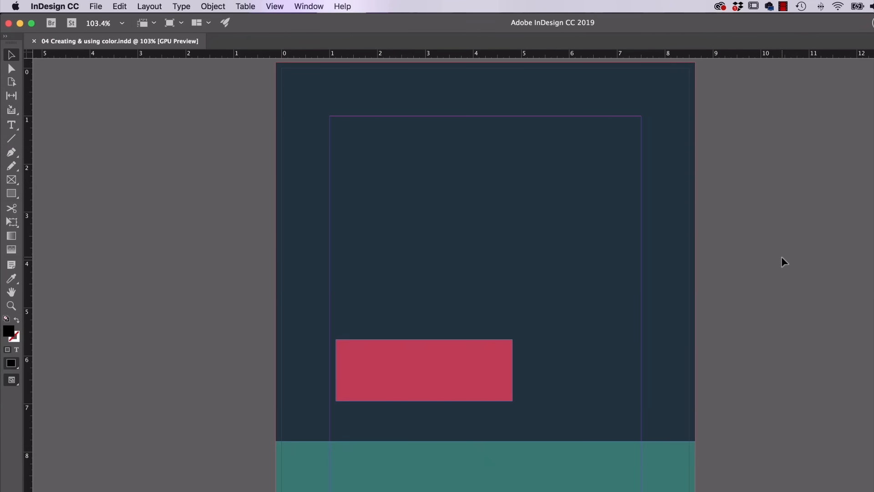
Inspect the red rectangle up close with the Zoom tool, zooming in and out and finishing at 200%.
click(12, 307)
click(437, 268)
click(532, 416)
click(464, 349)
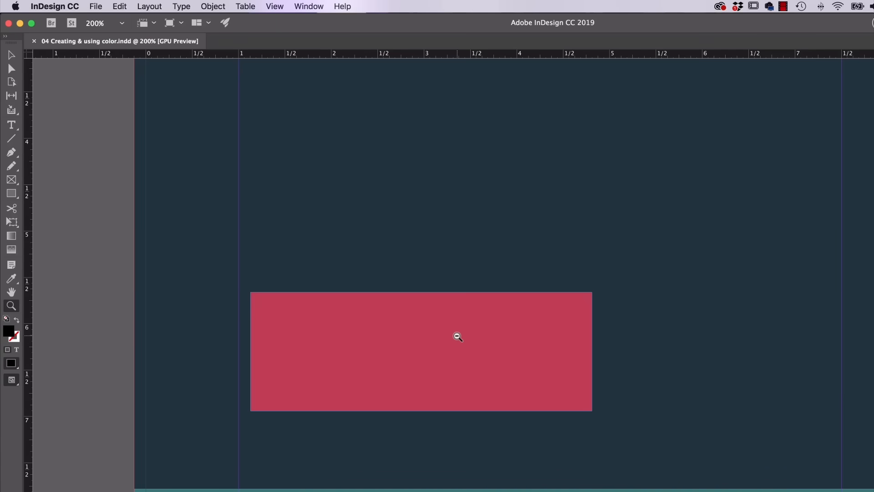
alt+click(436, 337)
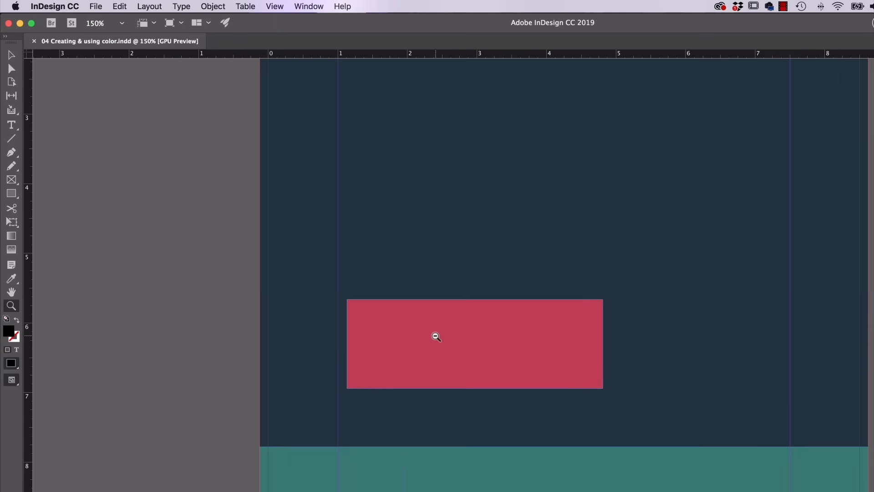
alt+click(436, 337)
click(479, 329)
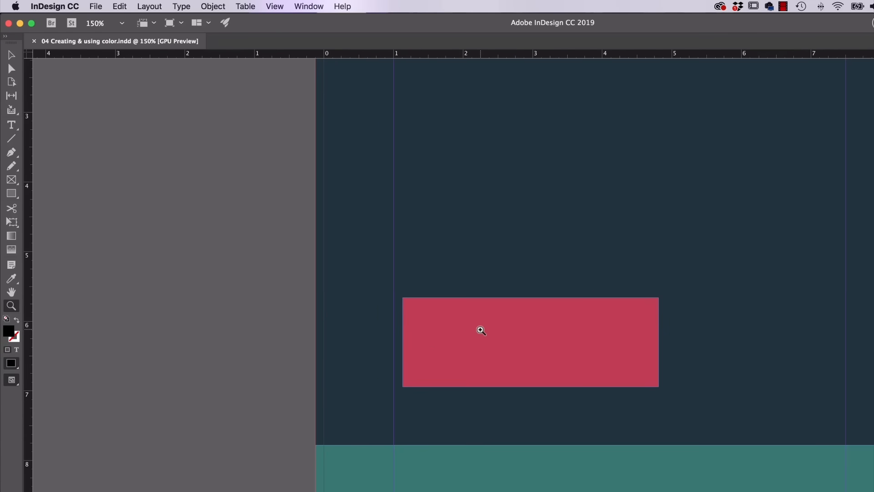
click(481, 330)
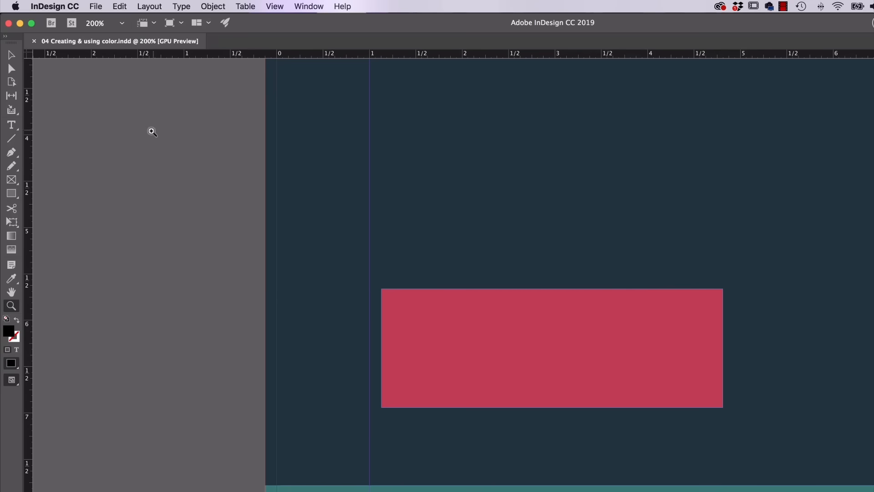
Switch to the Selection tool and step the magnification in and out around the red rectangle, ending at 600%.
click(12, 55)
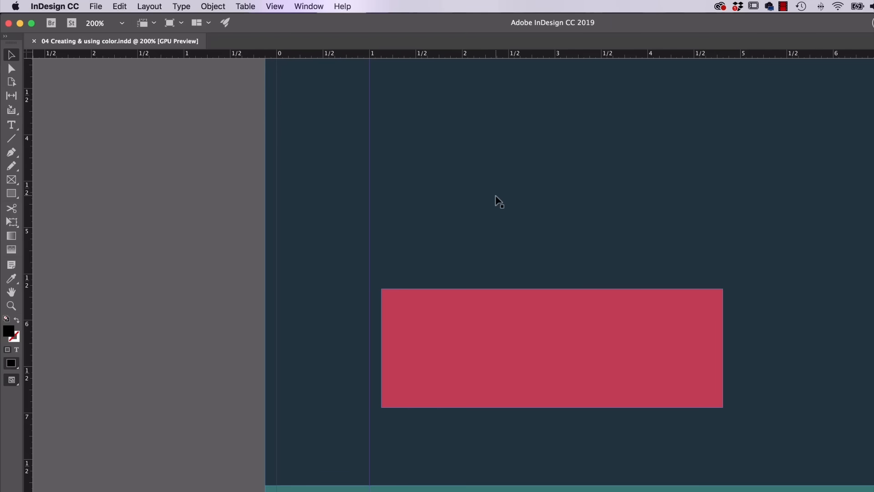
key(super+equal)
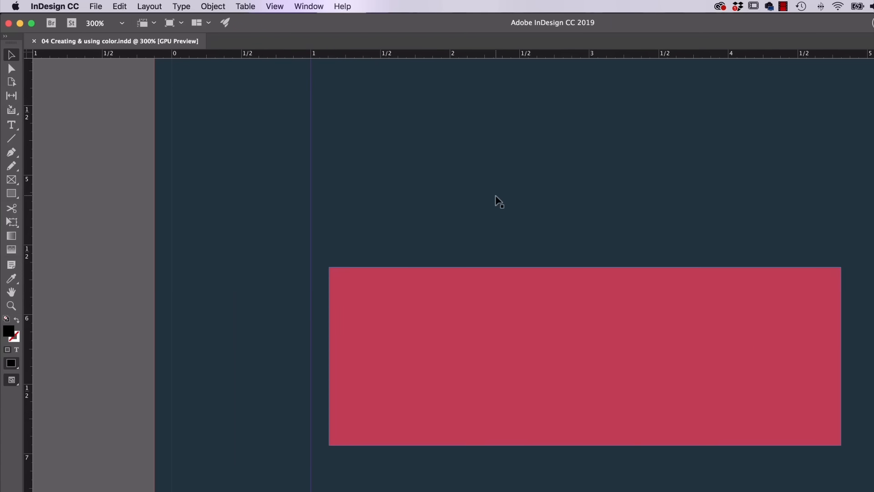
key(super+equal)
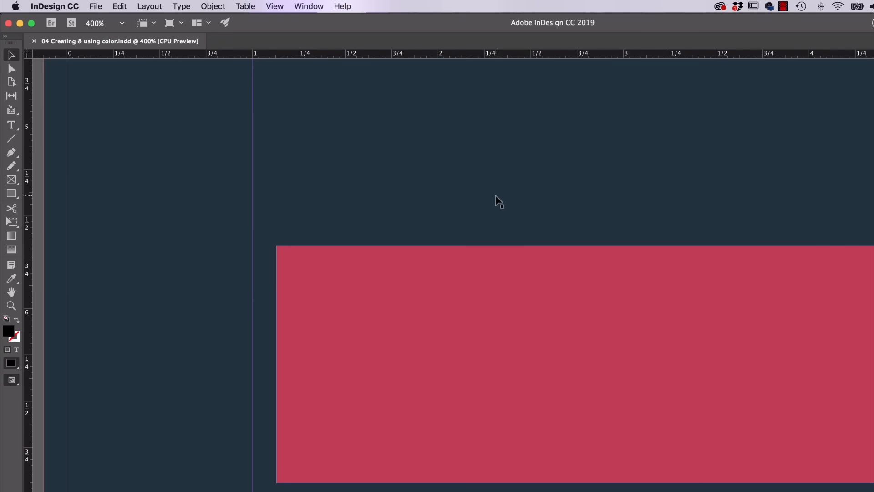
key(super+minus)
key(super+minus)
key(super+minus)
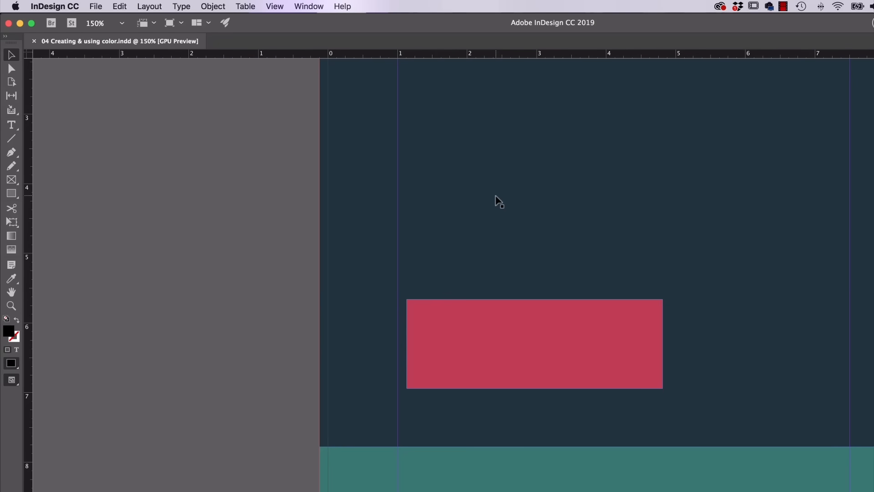
key(super+equal)
key(super+equal)
key(super+equal)
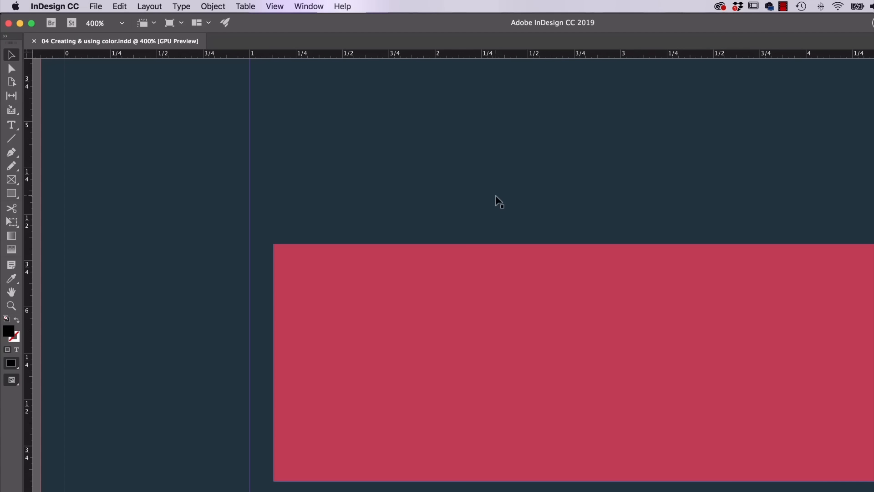
key(super+equal)
key(super+equal)
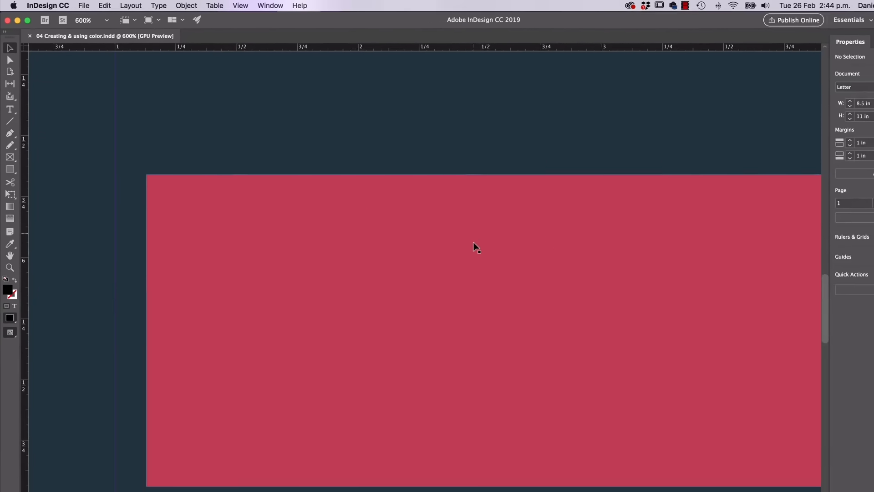
Scroll the 600% view across and down to examine the red rectangle's right end and lower left corner.
drag(462, 488, 497, 489)
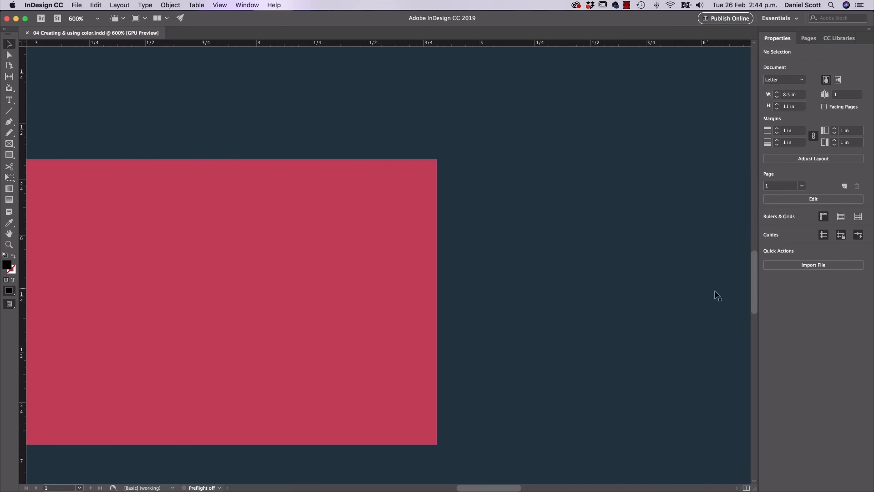
drag(758, 285, 759, 303)
drag(468, 489, 409, 488)
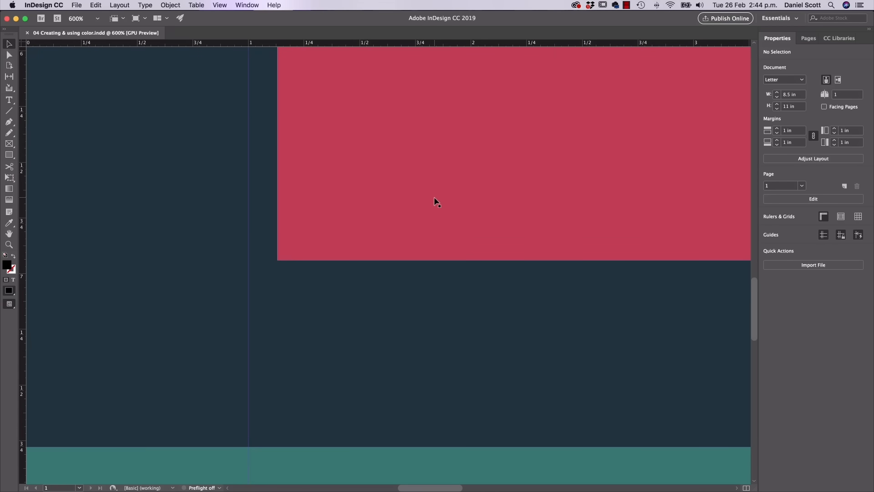
Pan freely around the enlarged red rectangle by hand to examine its edges and corners.
click(447, 195)
drag(510, 189, 269, 271)
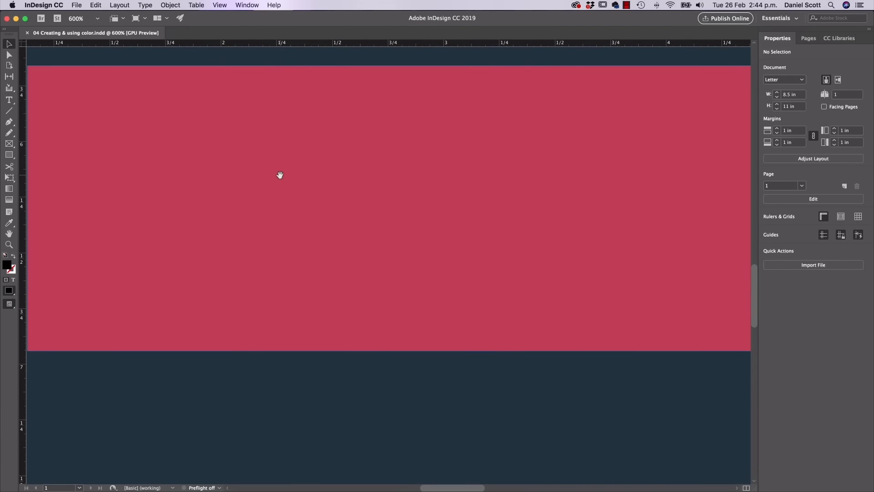
drag(545, 135, 316, 303)
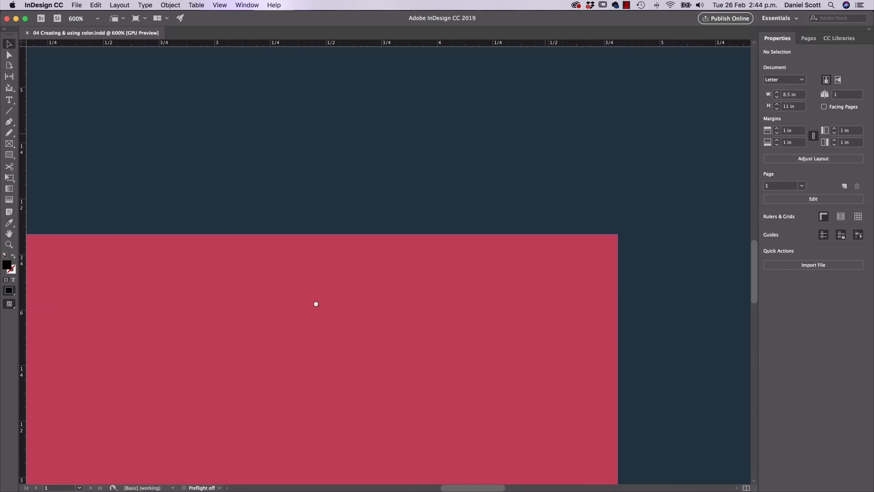
drag(274, 129, 492, 183)
drag(192, 412, 425, 217)
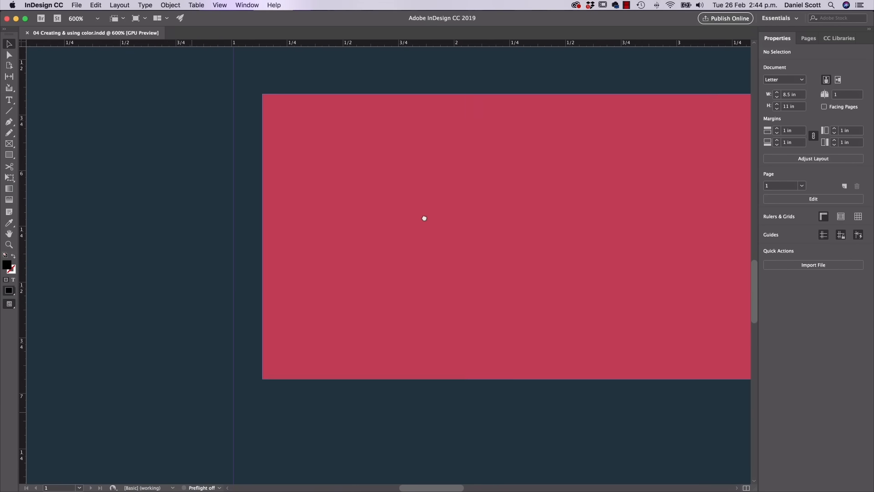
drag(339, 176, 470, 195)
drag(436, 237, 437, 214)
drag(506, 163, 400, 249)
drag(489, 185, 215, 285)
drag(595, 202, 362, 259)
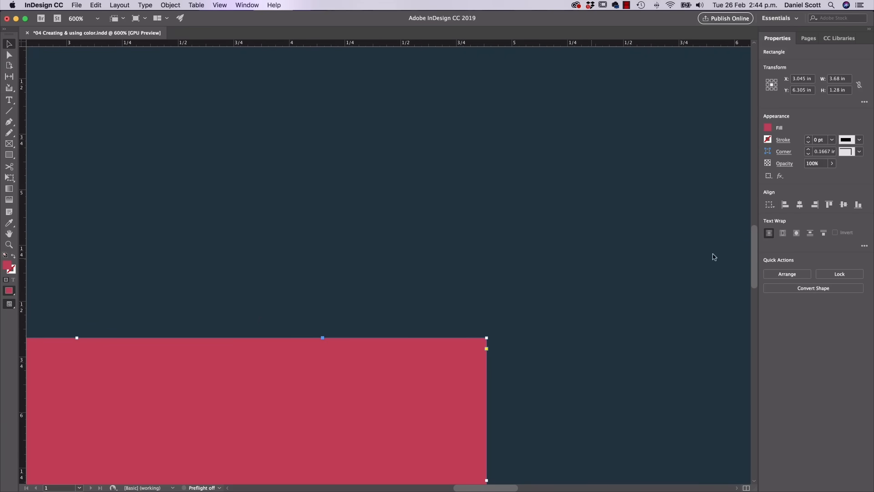
drag(662, 215, 646, 292)
drag(593, 312, 728, 164)
drag(387, 271, 577, 82)
drag(381, 207, 517, 197)
drag(371, 198, 461, 197)
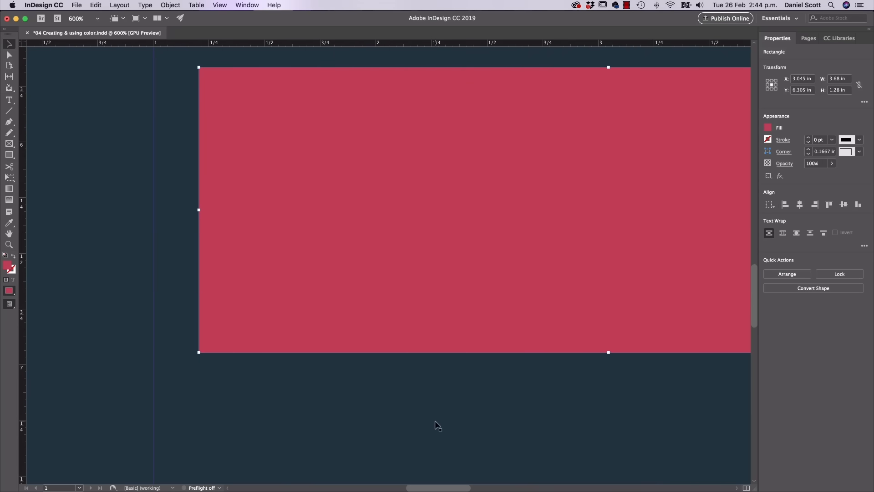
drag(440, 487, 434, 488)
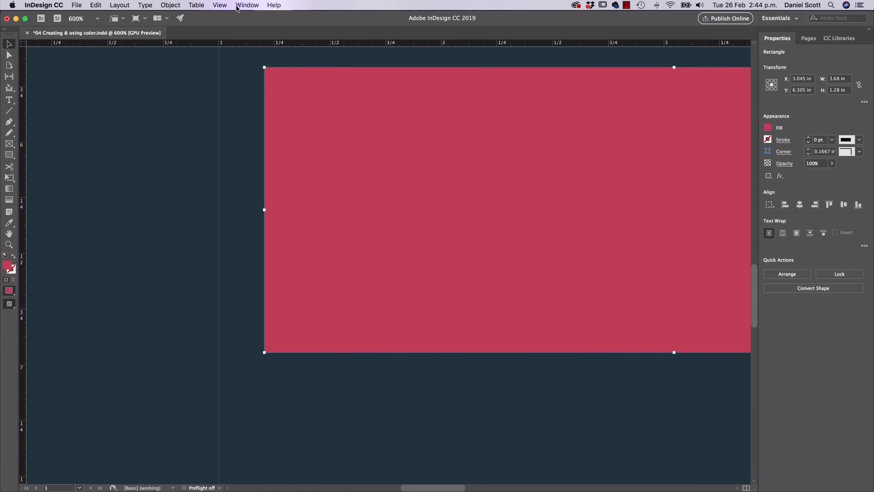
click(215, 5)
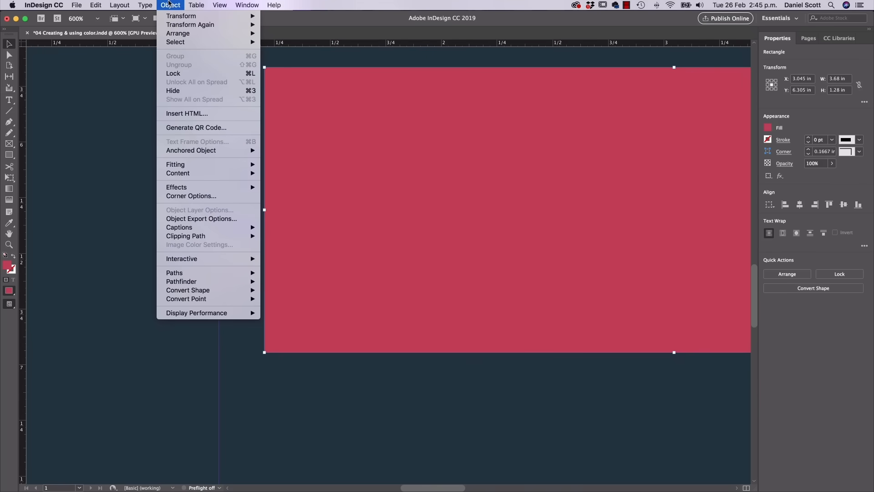
mouse_move(182, 18)
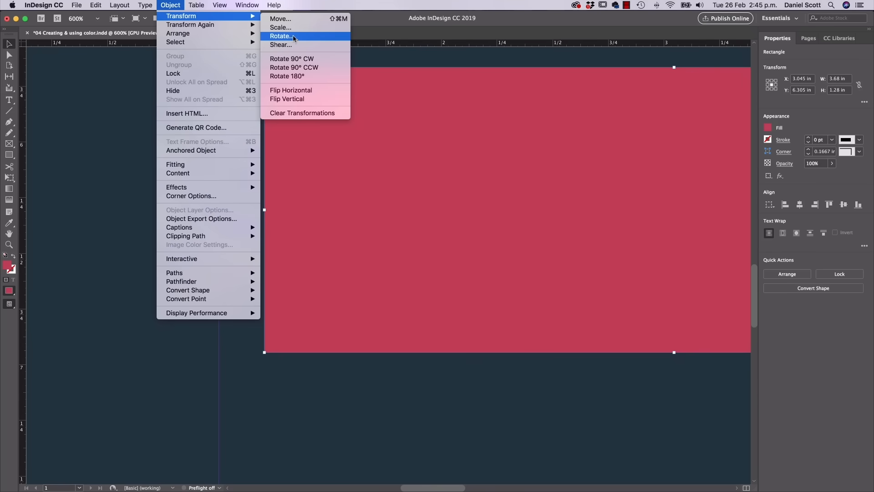
mouse_move(227, 34)
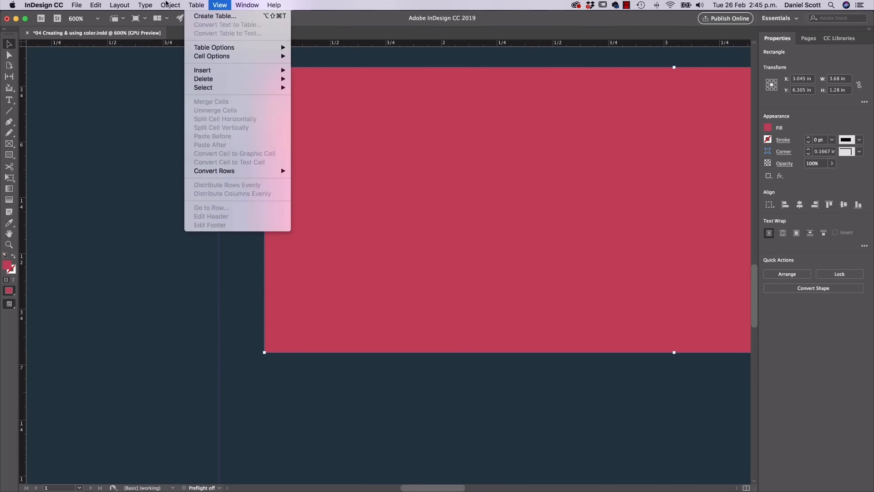
mouse_move(119, 5)
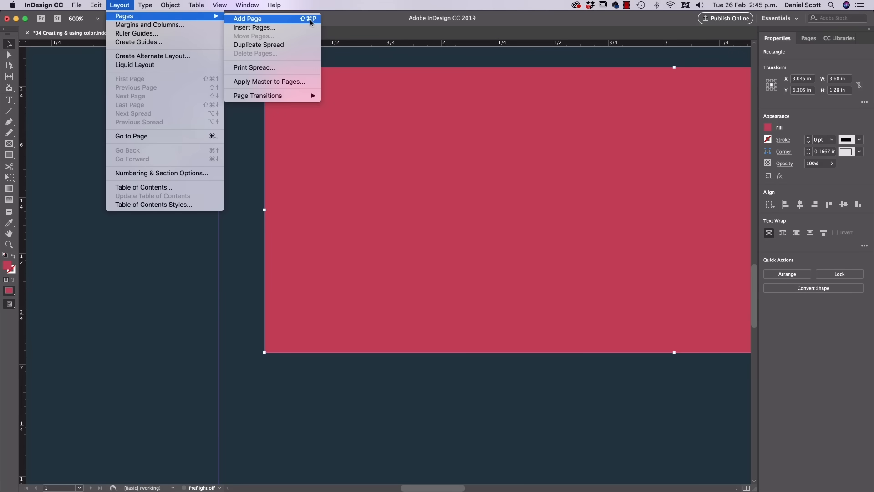
click(123, 3)
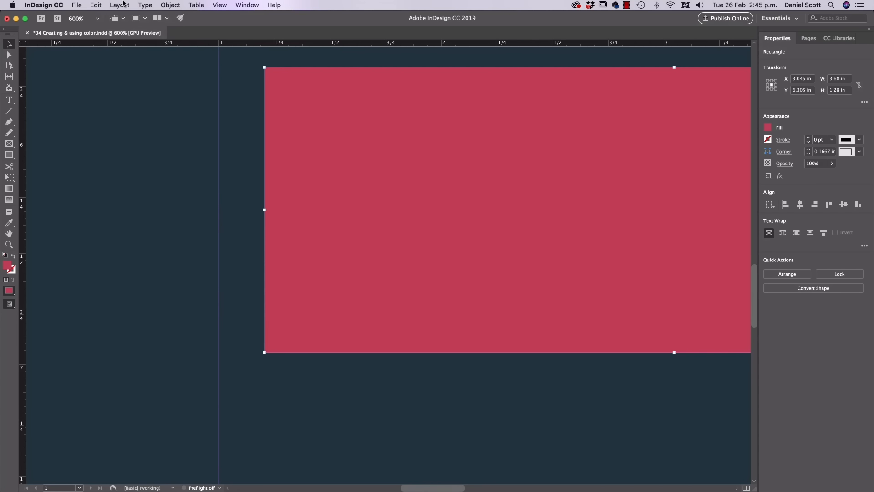
Move the red rectangle up to the page's horizontal centre and resize it from its upper right corner to about 4.22 × 1.28 in.
click(221, 4)
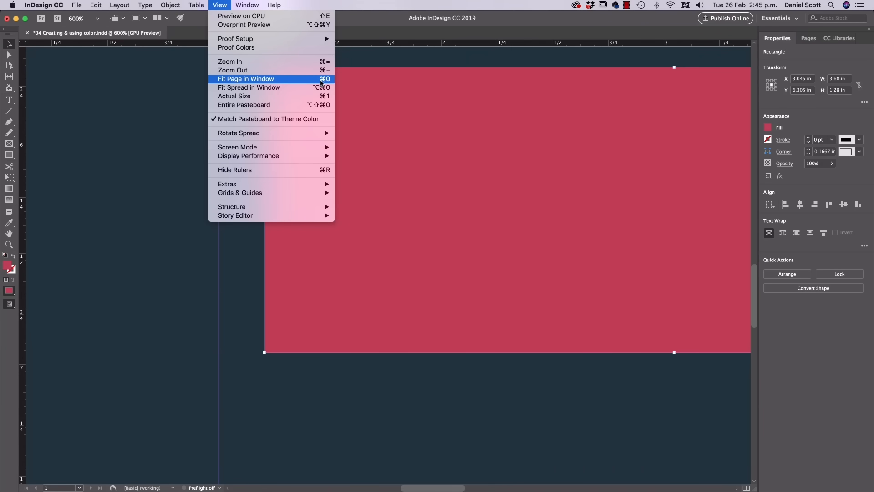
click(322, 82)
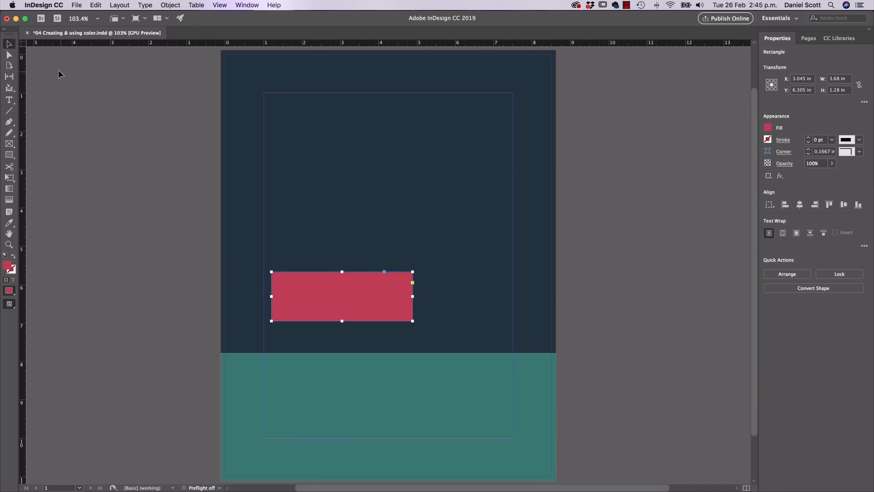
drag(357, 276, 427, 228)
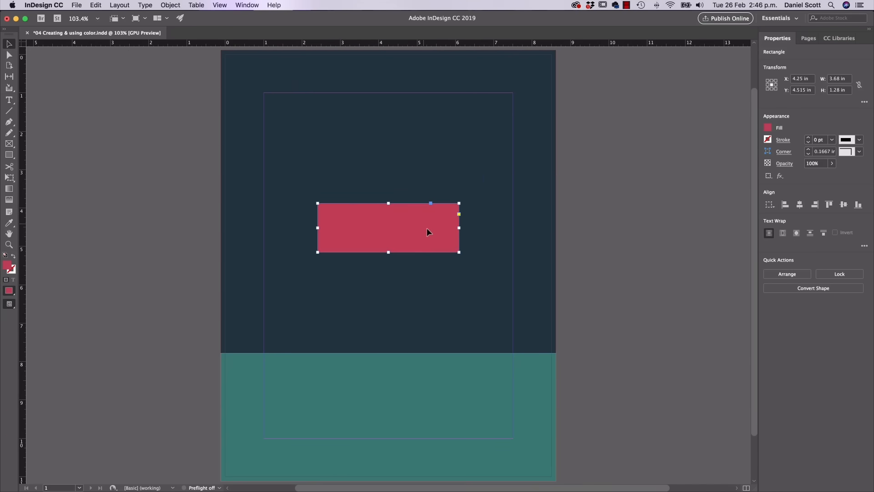
mouse_move(458, 203)
mouse_down()
mouse_move(470, 166)
mouse_move(473, 211)
mouse_up()
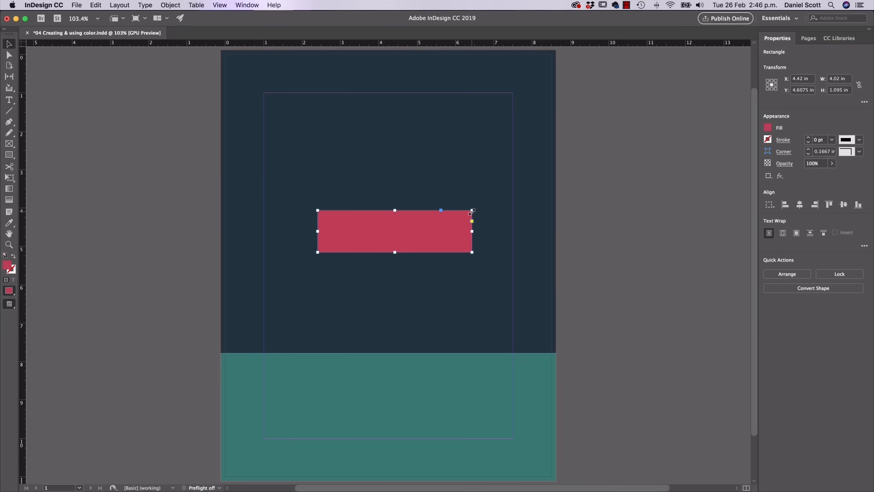
drag(472, 210, 479, 203)
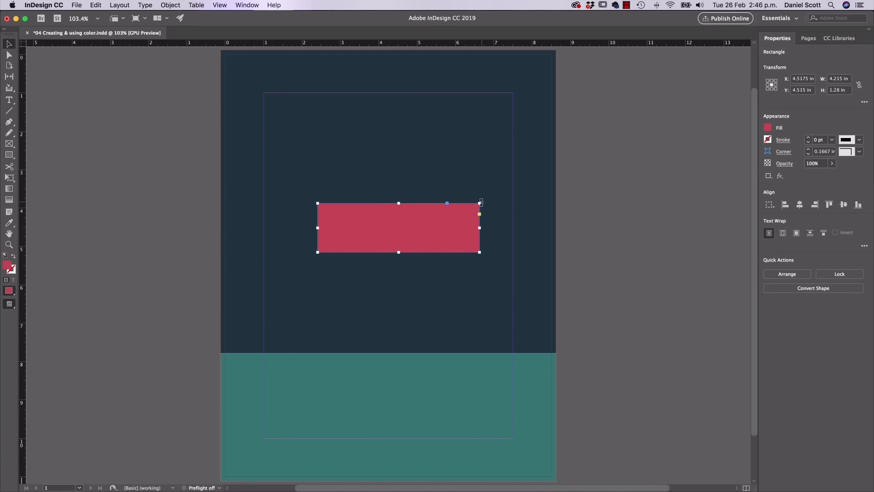
Rotate the red rectangle freehand several times, finishing with its right end tilted upward.
drag(481, 201, 298, 249)
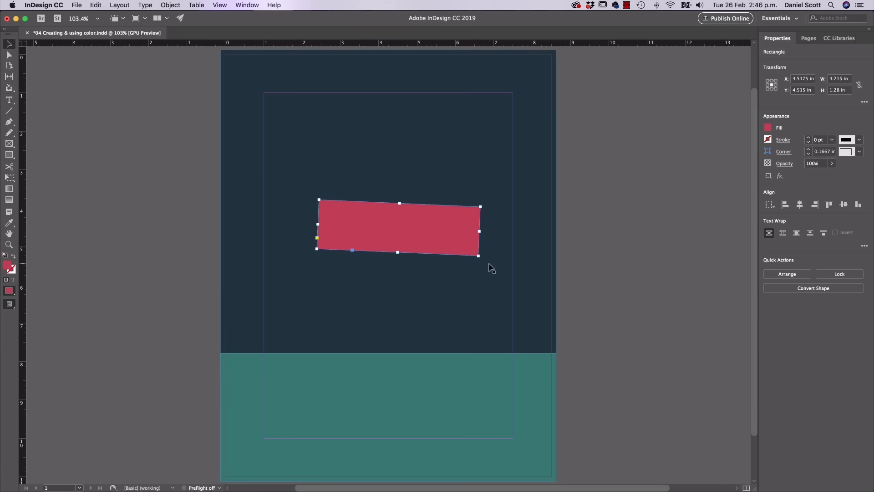
drag(483, 258, 274, 201)
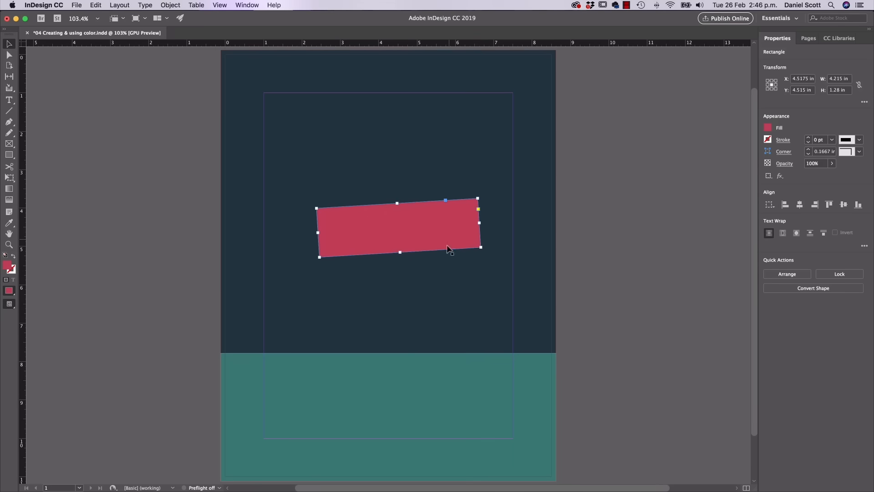
mouse_move(484, 249)
mouse_down()
mouse_move(458, 268)
mouse_move(483, 234)
mouse_up()
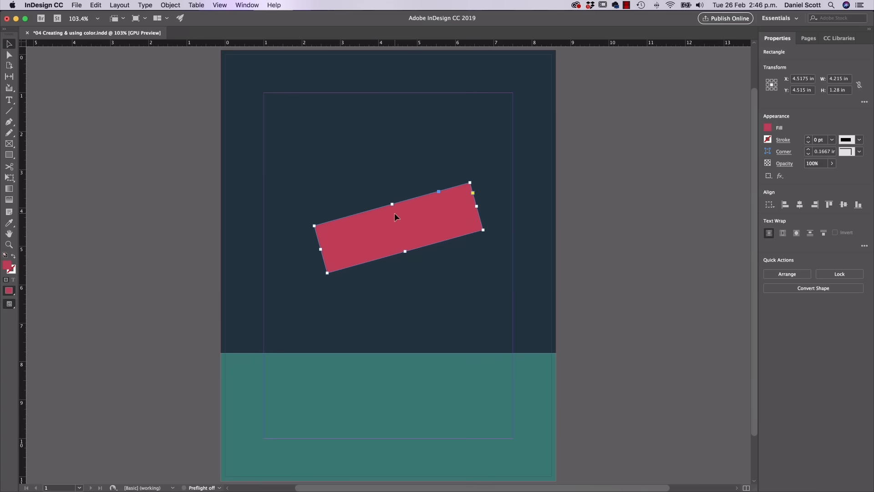
Undo the three rotations of the red rectangle so that it lies level, and clear the selection.
click(96, 5)
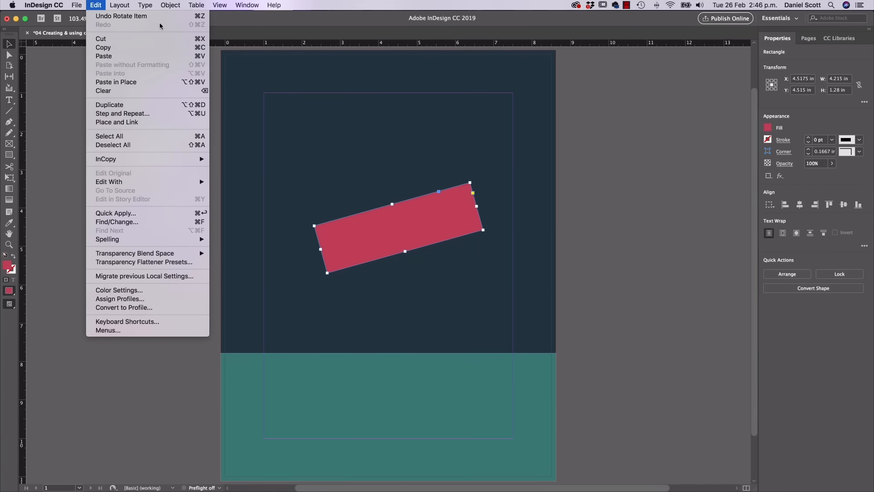
click(202, 17)
click(95, 5)
click(98, 18)
click(95, 5)
click(98, 18)
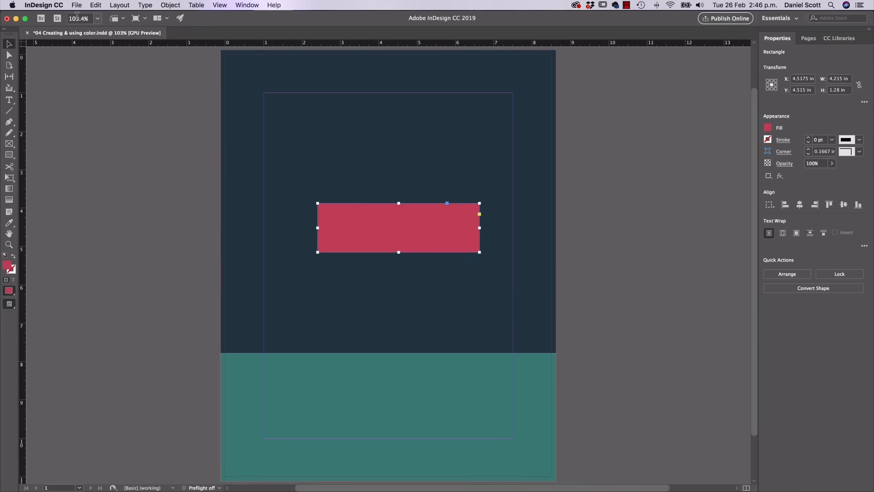
click(95, 5)
click(644, 224)
Stretch the green rectangle upward behind the red one to about 6.29 in tall and deselect it.
click(483, 369)
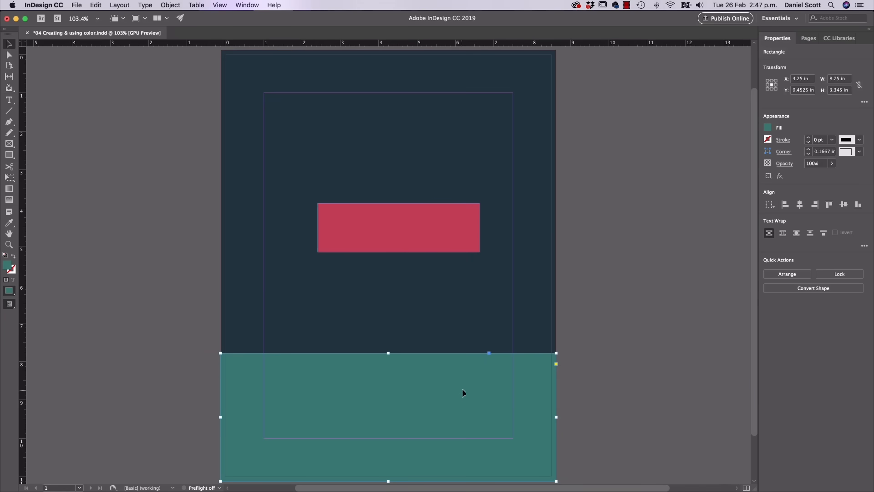
mouse_move(757, 400)
mouse_down()
mouse_move(754, 415)
mouse_move(759, 397)
mouse_up()
drag(389, 345, 387, 323)
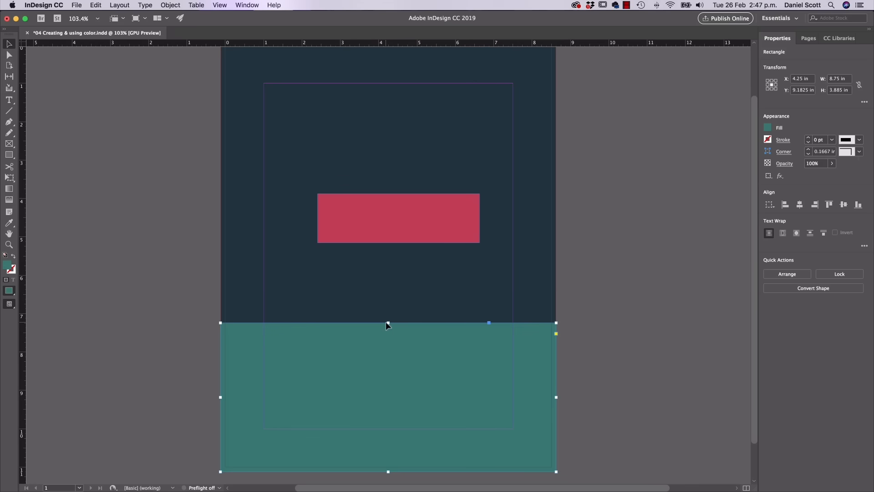
drag(388, 322, 388, 231)
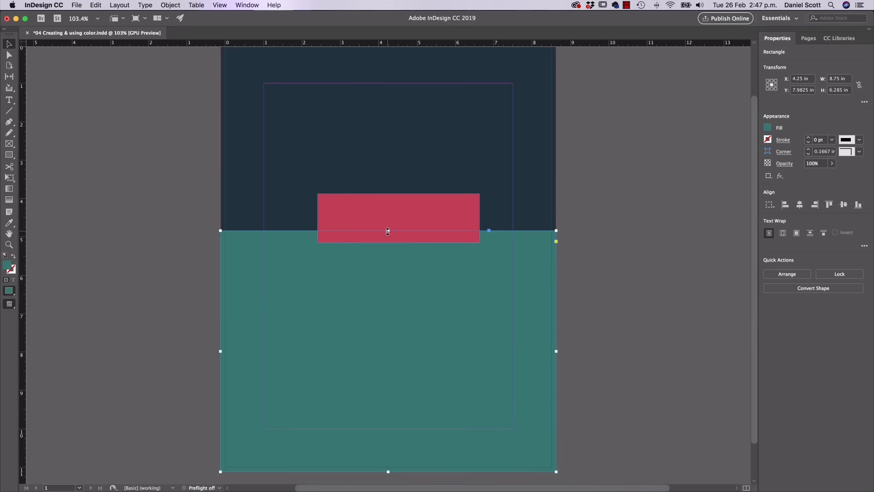
click(610, 252)
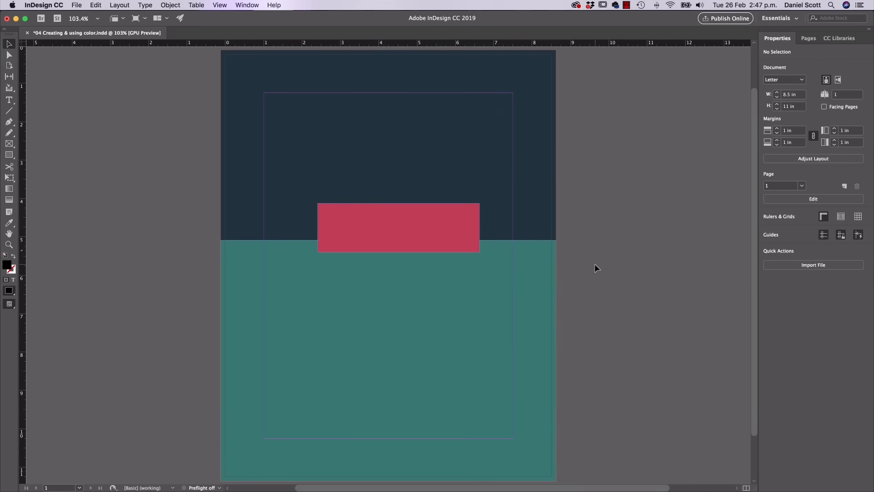
Resize the green rectangle to cover the page exactly edge to edge, 8.5 × 11 in, without the bleed.
click(477, 288)
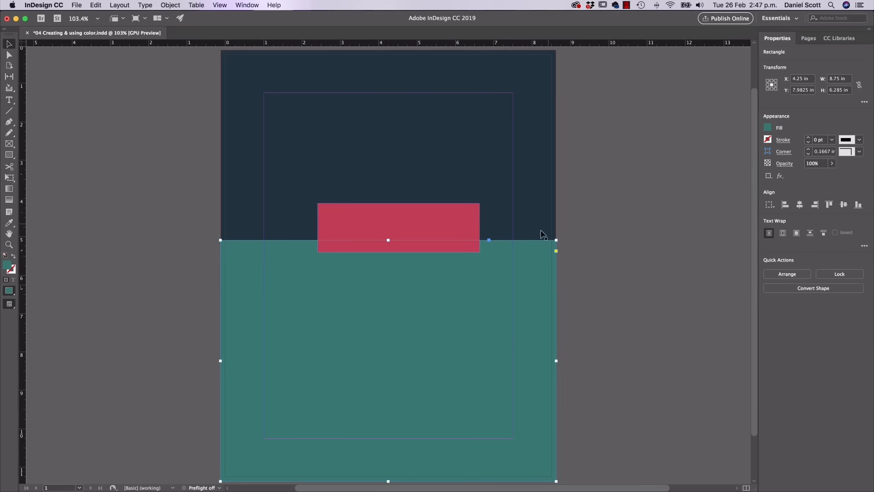
drag(556, 240, 550, 53)
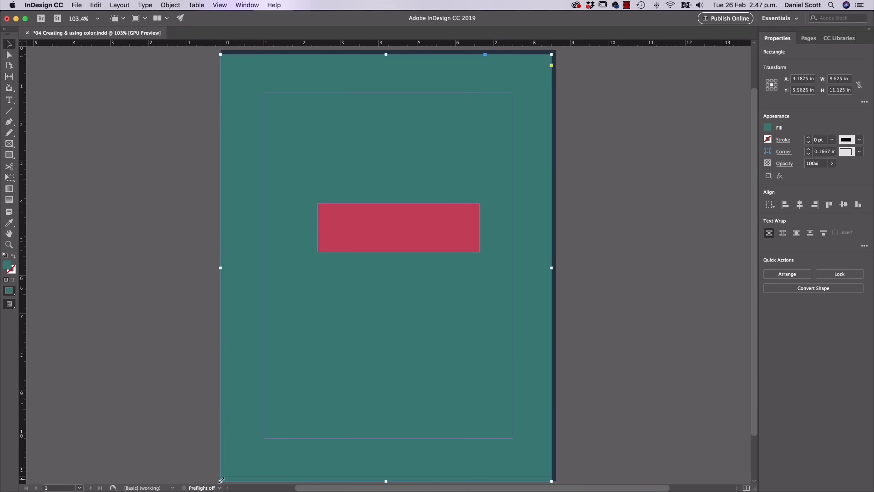
drag(220, 481, 225, 477)
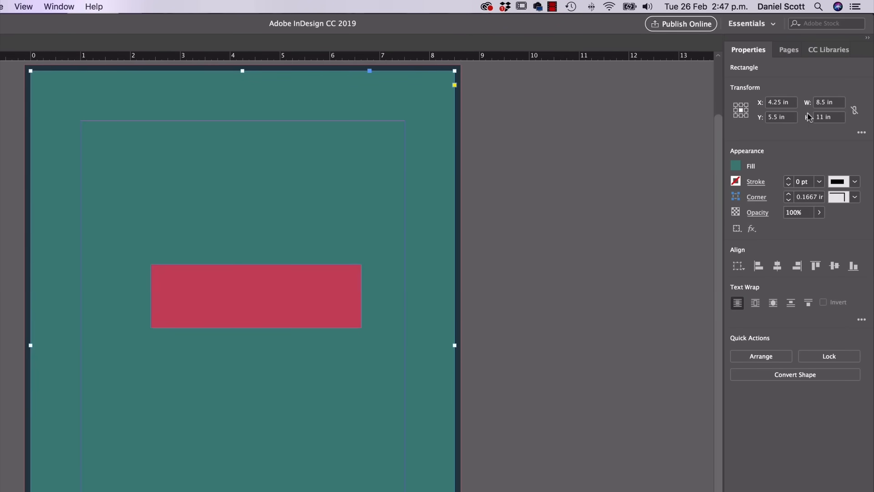
Divide the green rectangle's 11 in height by 3 and move it down to fill the bottom third of the page.
click(839, 117)
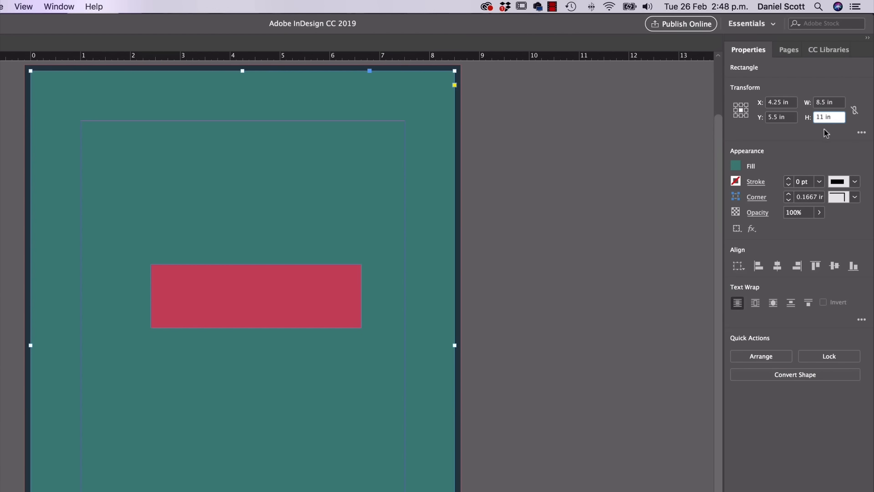
text(/3)
key(Return)
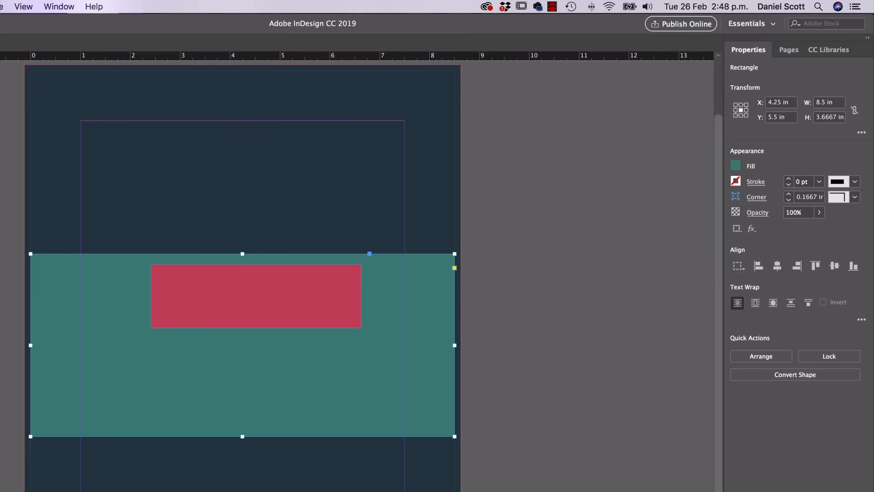
drag(238, 385, 233, 491)
drag(233, 411, 236, 417)
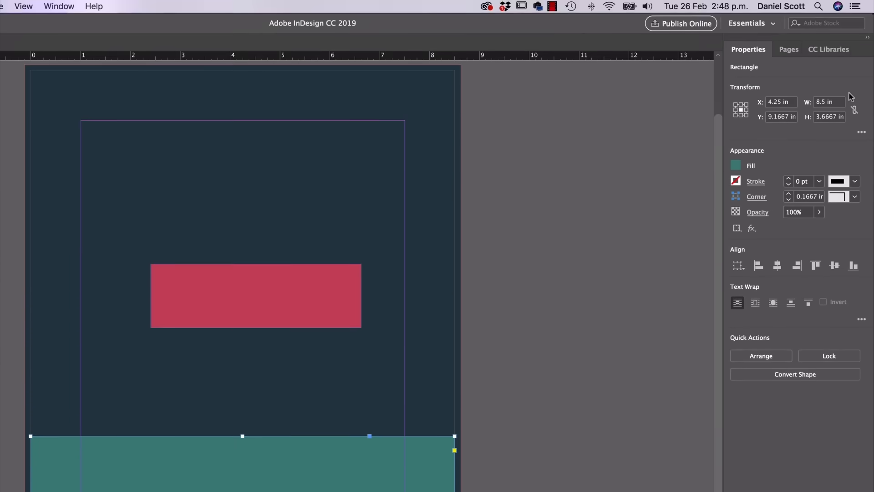
Try multiplying the green rectangle's 8.5 in width by 2, and undo the resize.
click(839, 105)
text(*)
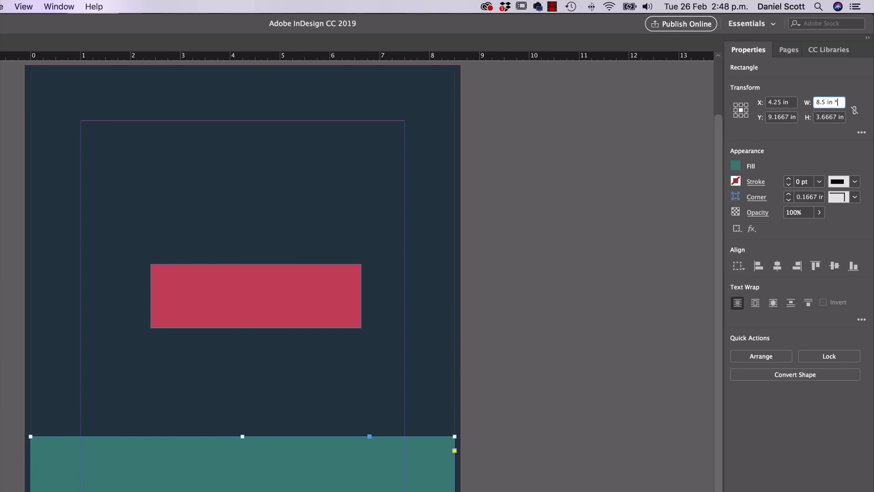
text(2)
key(Return)
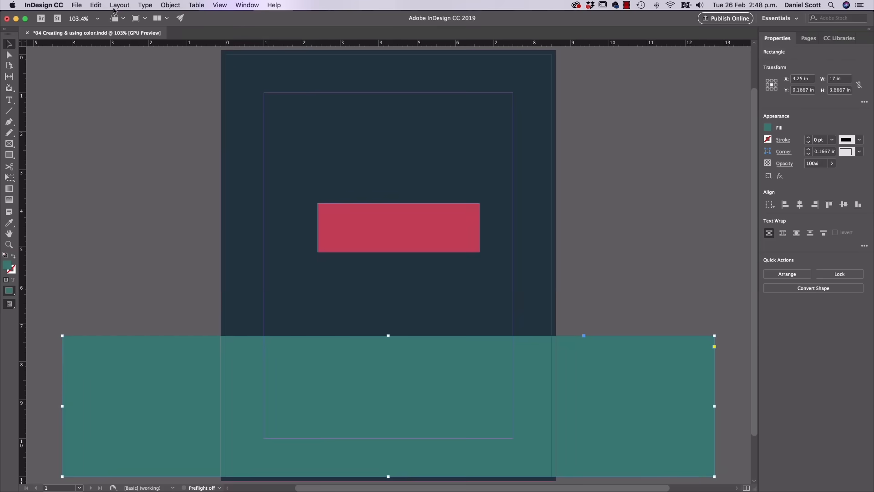
click(96, 5)
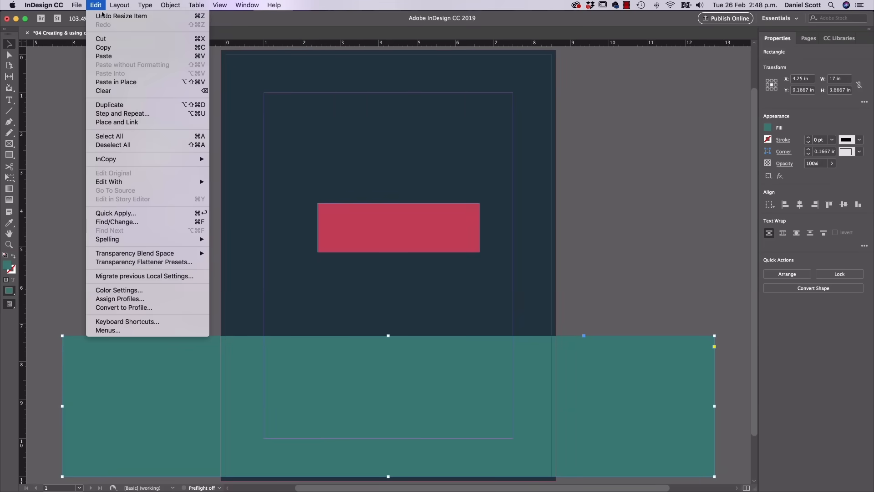
click(104, 14)
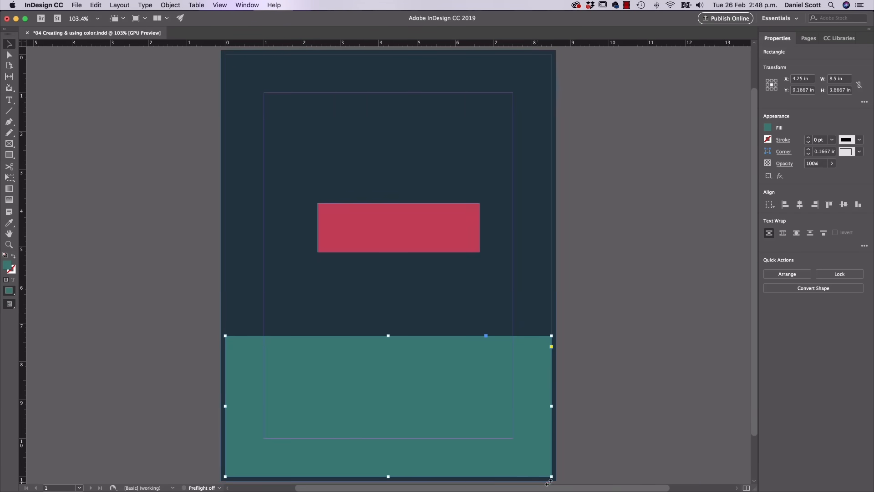
Extend the green rectangle to the bleed on its right, bottom and left sides, about 8.75 × 3.79 in, and deselect it.
drag(552, 476, 556, 480)
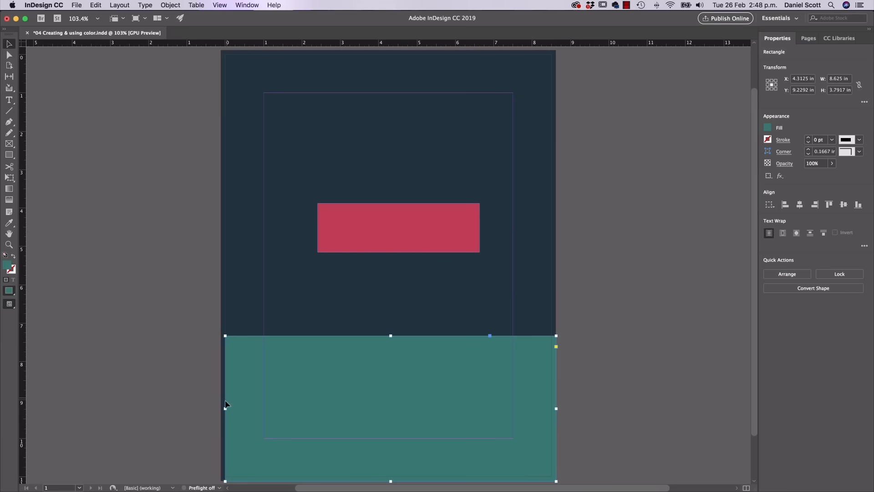
drag(225, 409, 221, 410)
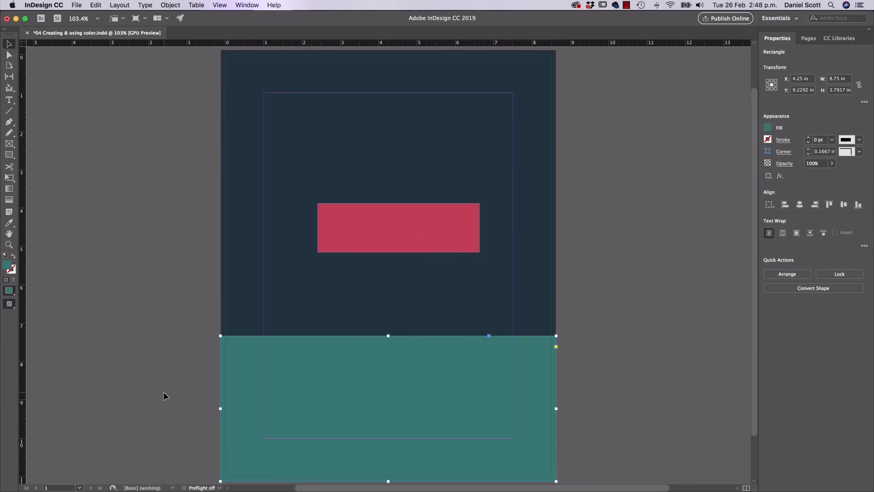
click(163, 391)
Move the red rectangle to the left margin just above the green area, and raise the green rectangle so the two overlap.
click(452, 237)
drag(451, 236, 396, 268)
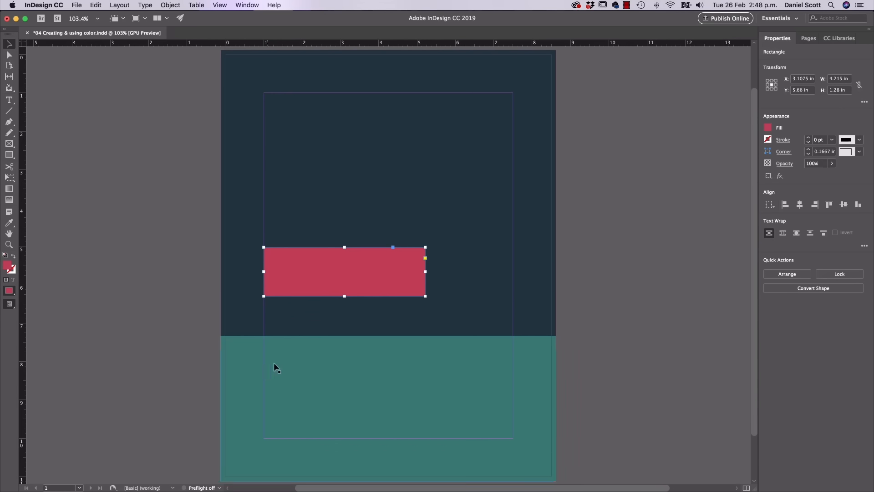
click(453, 365)
click(391, 276)
click(396, 374)
drag(396, 377, 397, 321)
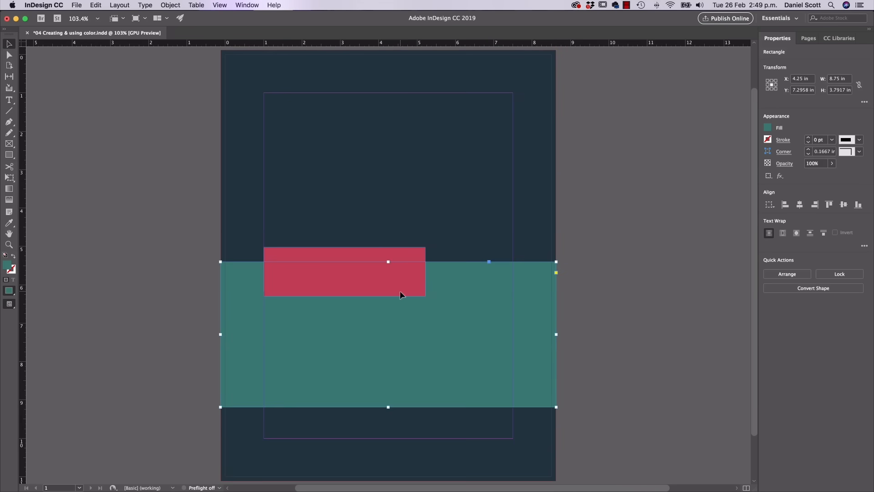
Bring the green rectangle to the front so it covers the overlapping part of the red rectangle.
click(388, 276)
click(474, 285)
right_click(478, 309)
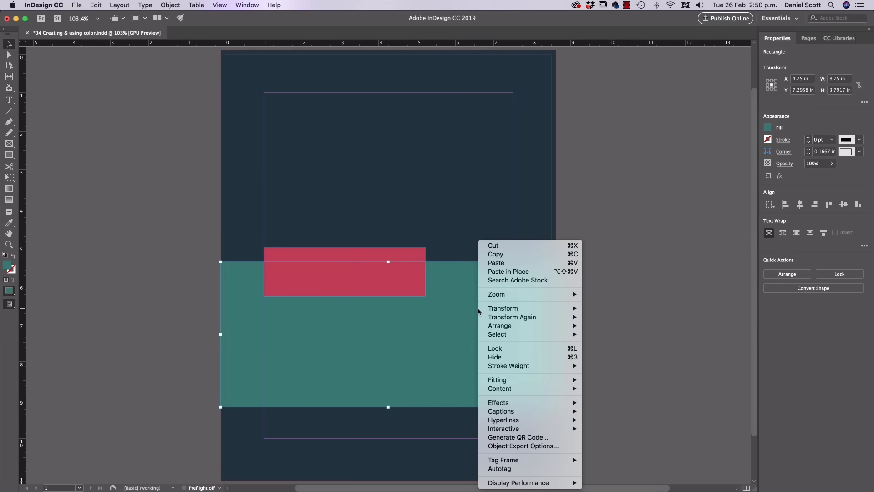
mouse_move(500, 326)
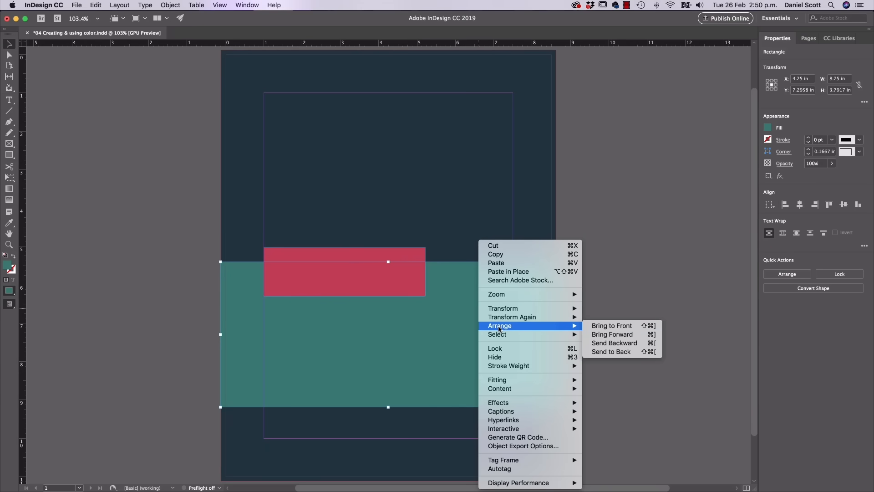
click(605, 326)
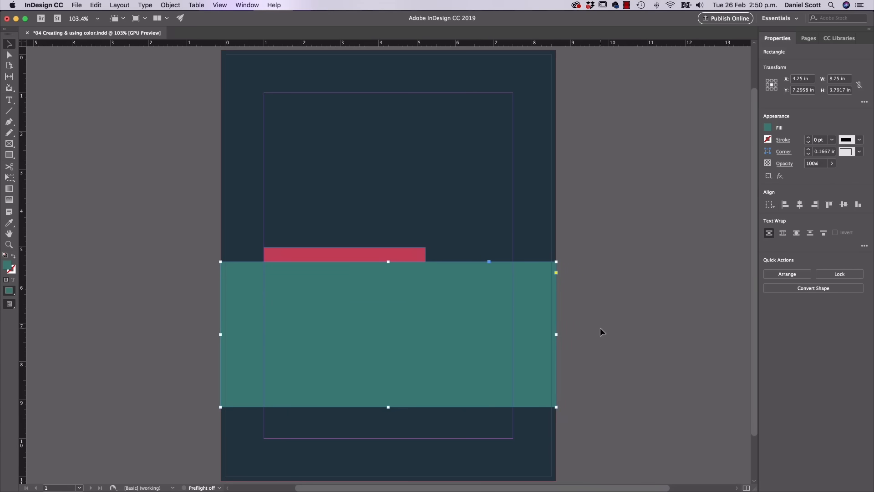
Bring the red rectangle to the front so it sits above the green rectangle.
click(542, 244)
click(404, 254)
click(499, 312)
click(413, 252)
right_click(412, 253)
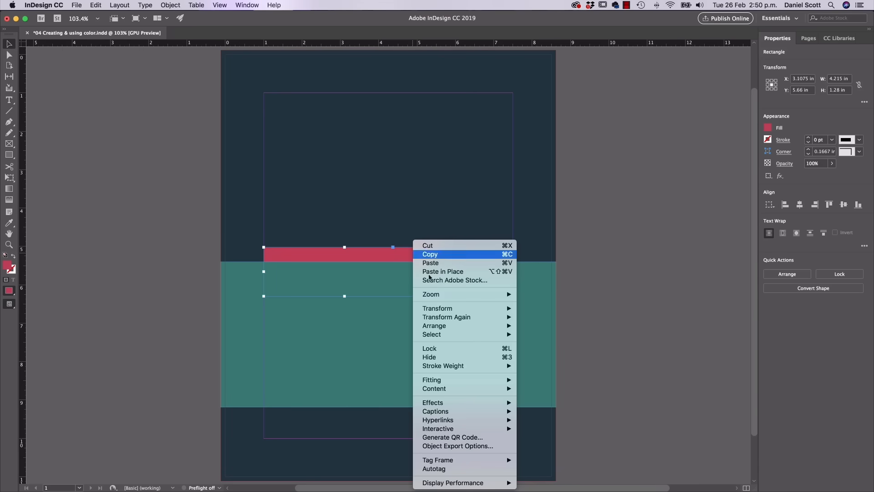
mouse_move(466, 391)
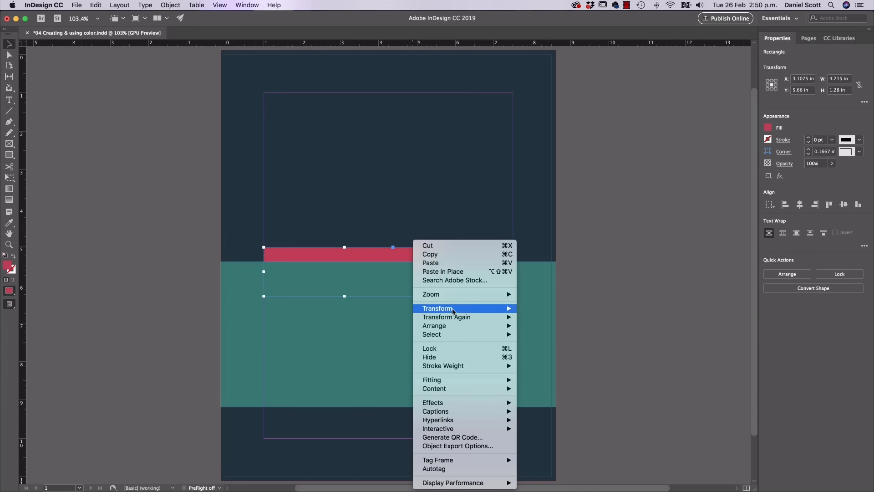
mouse_move(455, 327)
click(547, 326)
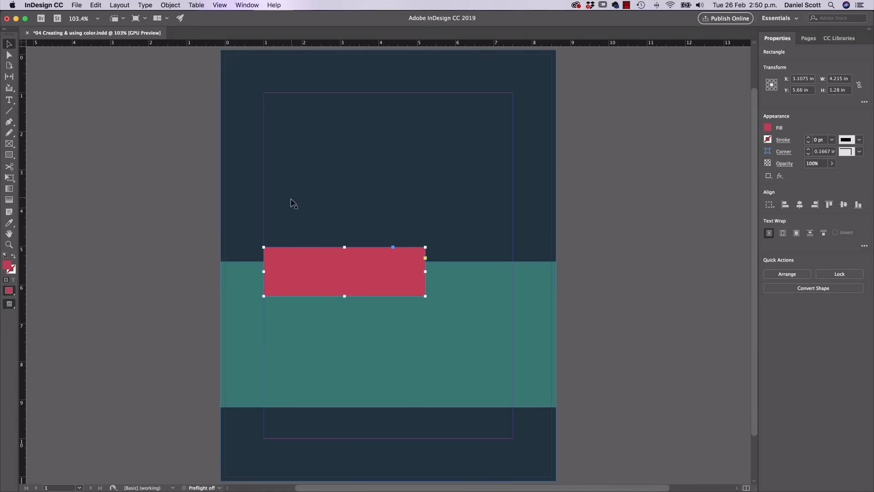
Send the red rectangle one level backward behind the green area, and bring it to the front again.
click(167, 4)
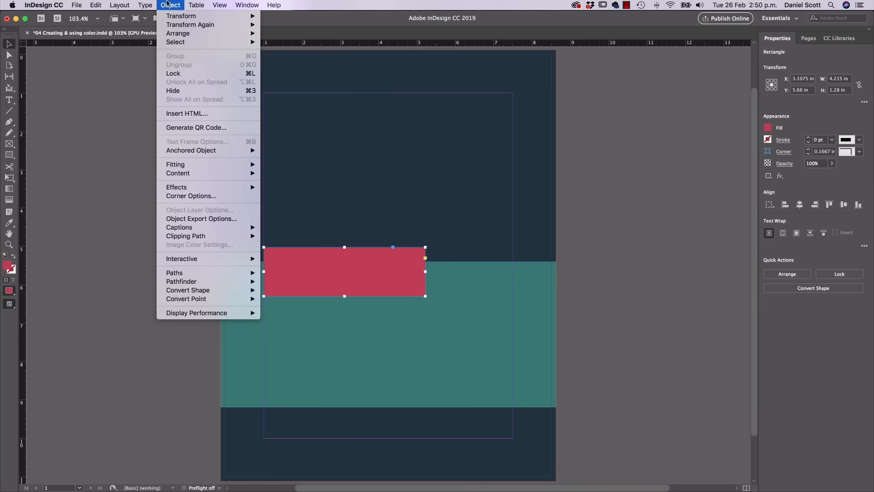
mouse_move(224, 186)
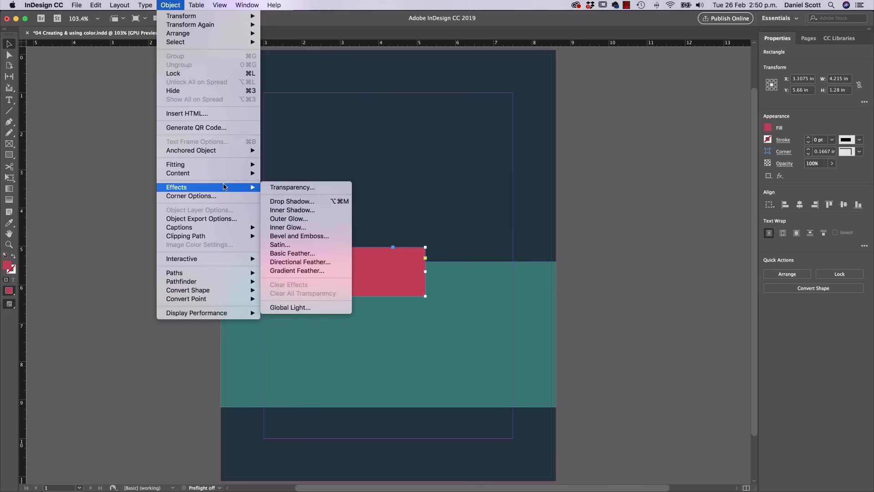
mouse_move(240, 34)
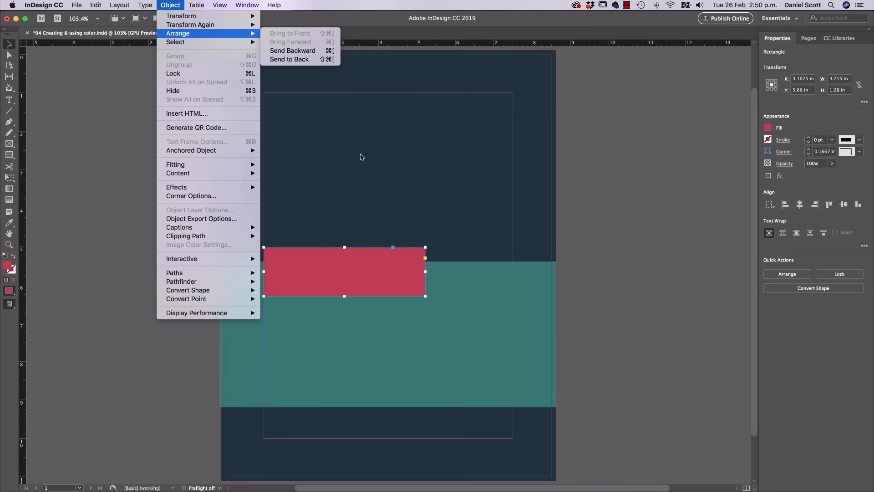
click(315, 51)
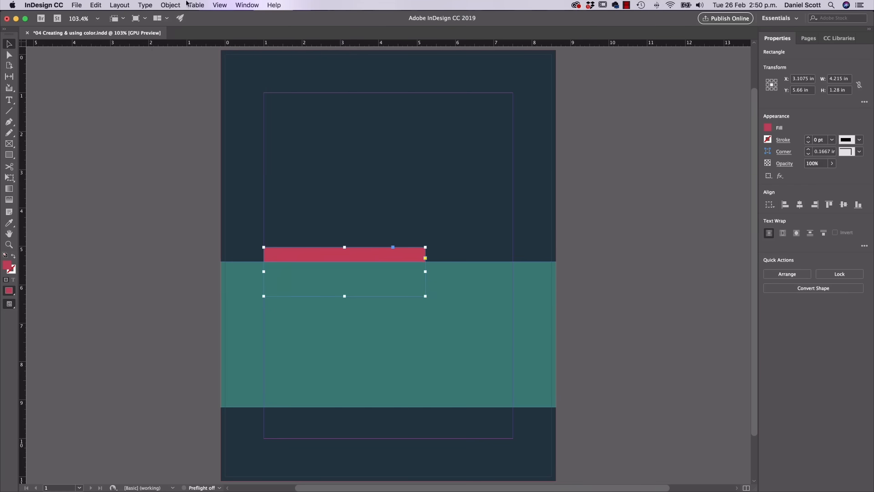
click(172, 5)
mouse_move(177, 34)
click(290, 34)
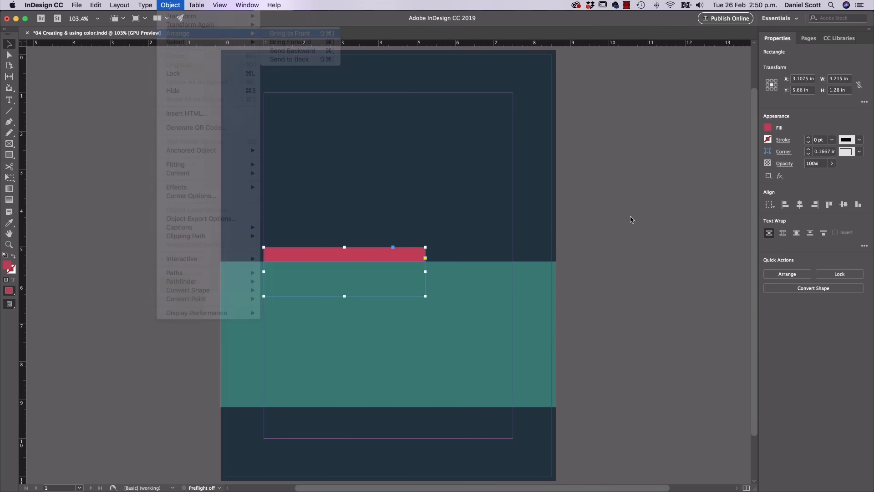
Move the green rectangle down to the bottom bleed edge of the page and deselect it.
click(590, 248)
click(484, 305)
drag(484, 305, 489, 366)
click(642, 285)
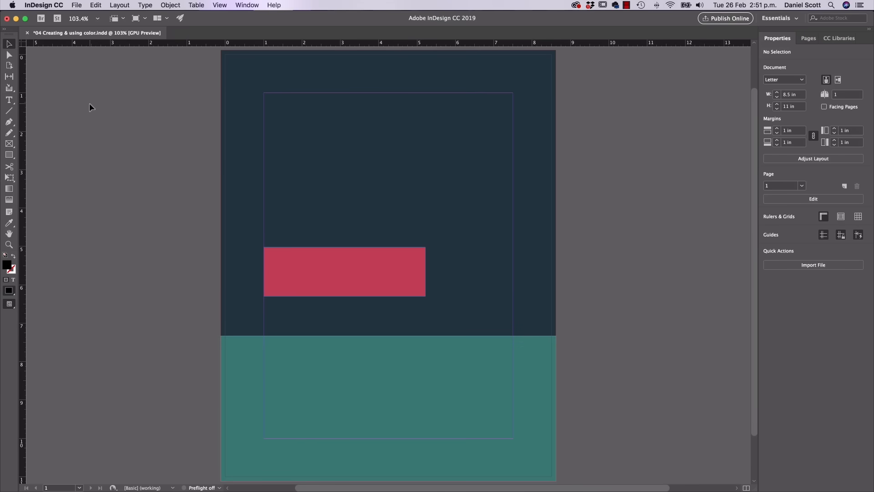
Preview the page without guides and bleed, select the red rectangle to inspect it, and deselect it.
key(w)
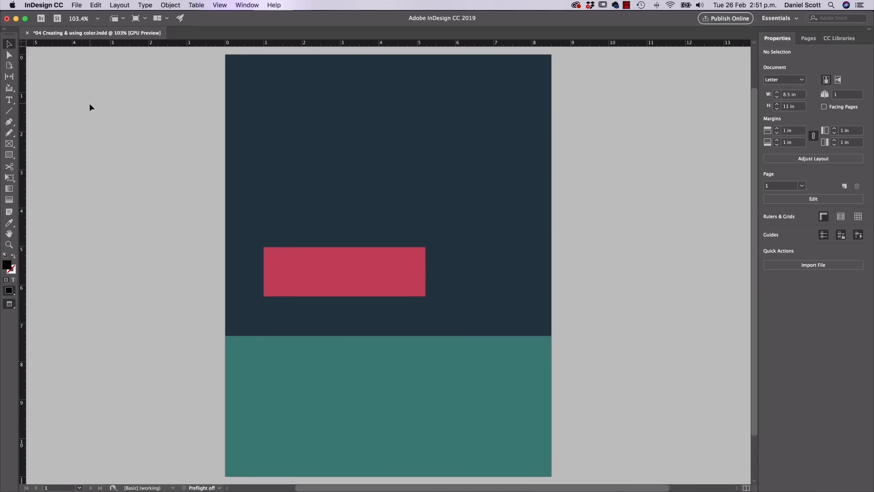
click(422, 276)
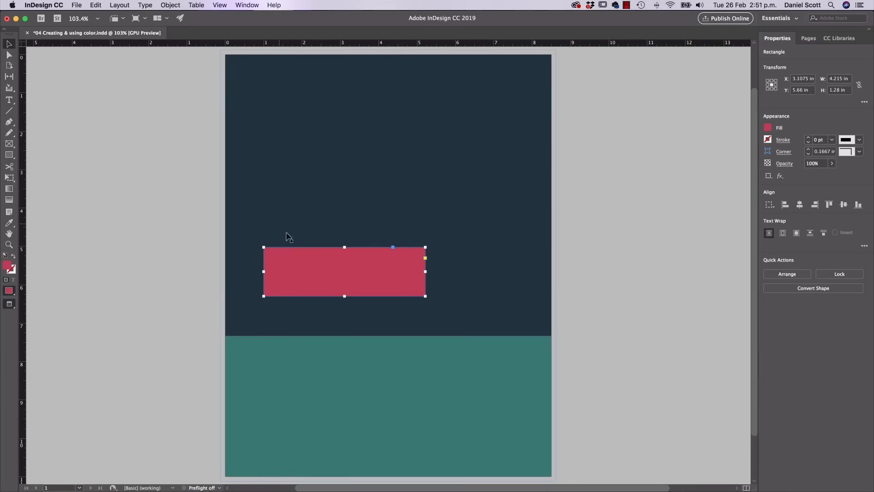
click(96, 5)
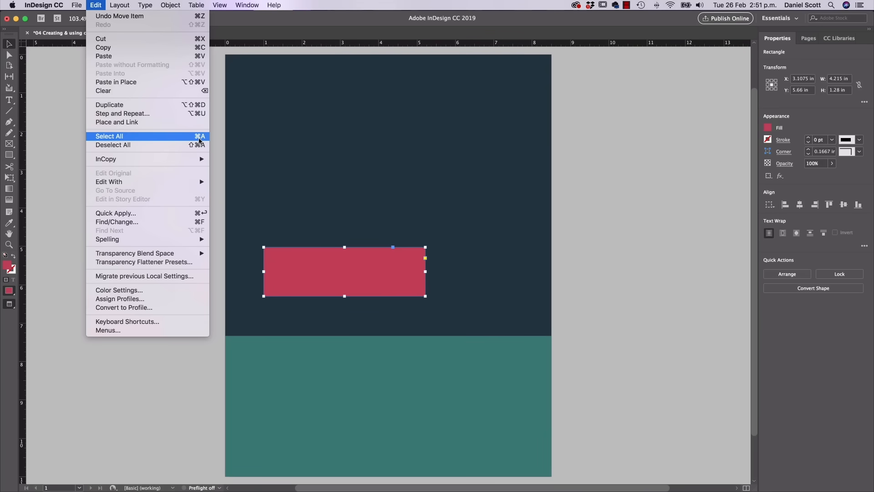
click(96, 5)
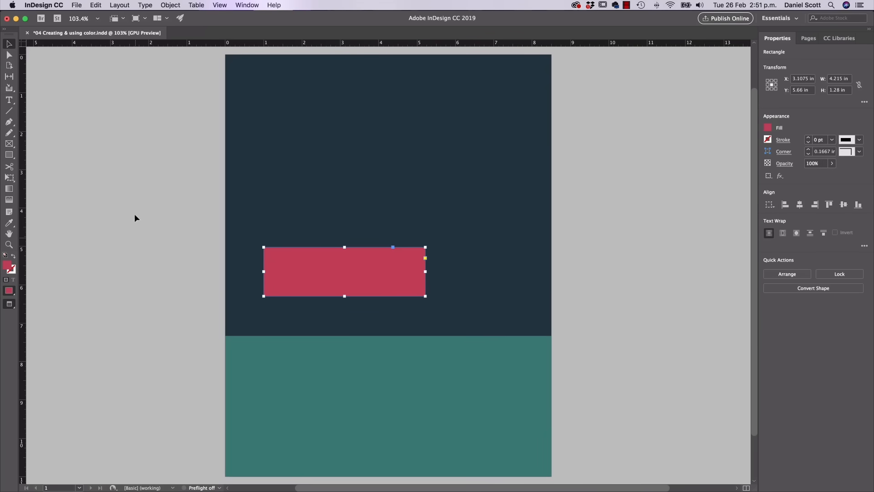
click(120, 169)
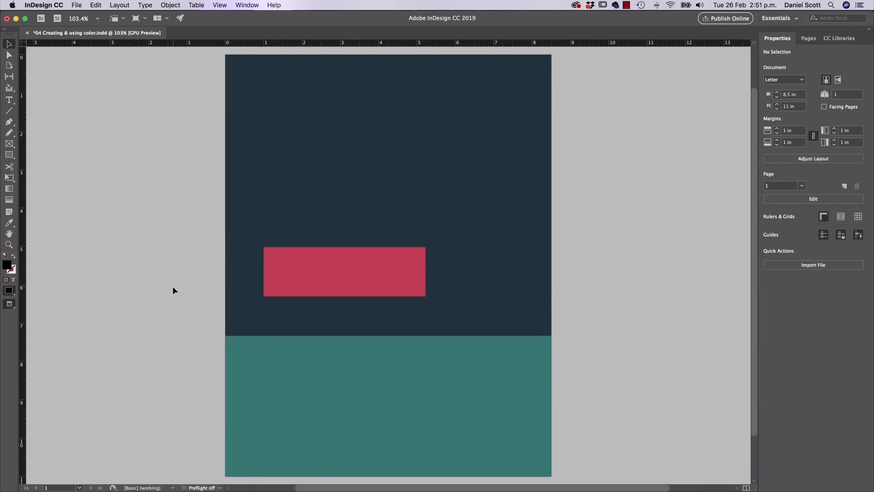
Toggle the page display repeatedly between Normal and Preview to compare it with and without guides.
key(w)
key(w)
key(w)
key(w)
key(w)
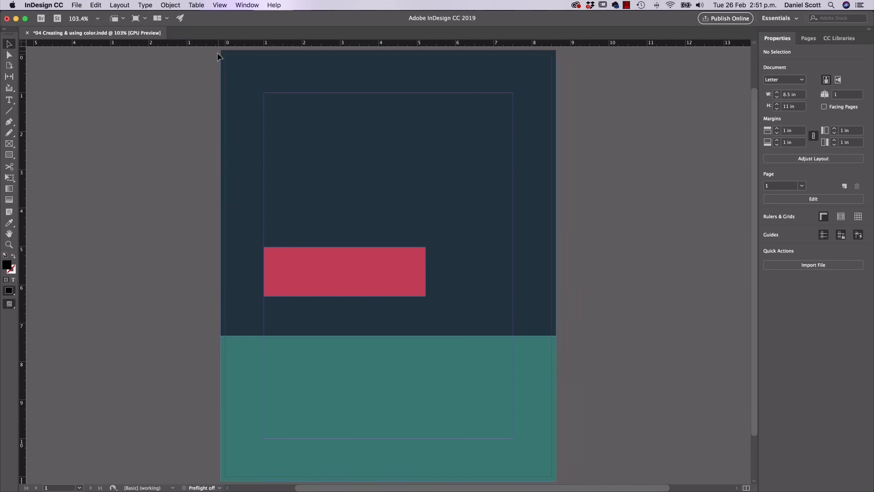
key(w)
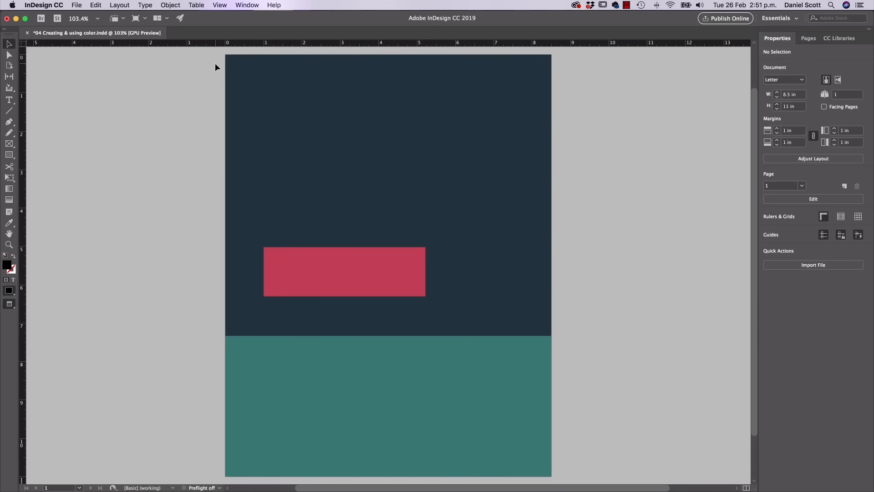
key(w)
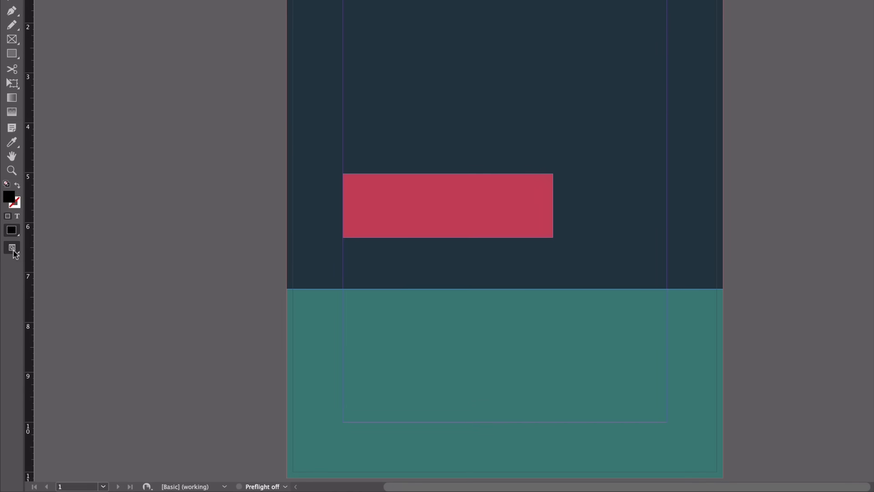
Choose the Normal and Preview screen modes in turn, and return the display to Normal.
click(12, 249)
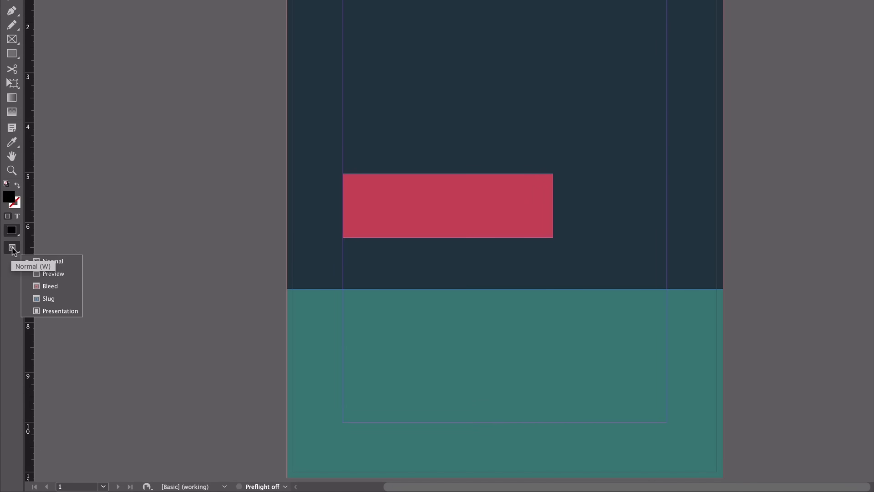
click(36, 261)
click(12, 251)
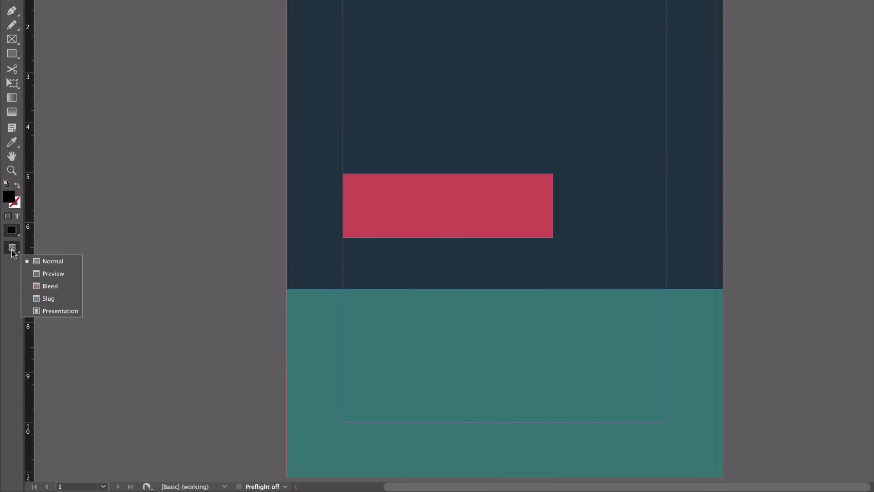
click(49, 273)
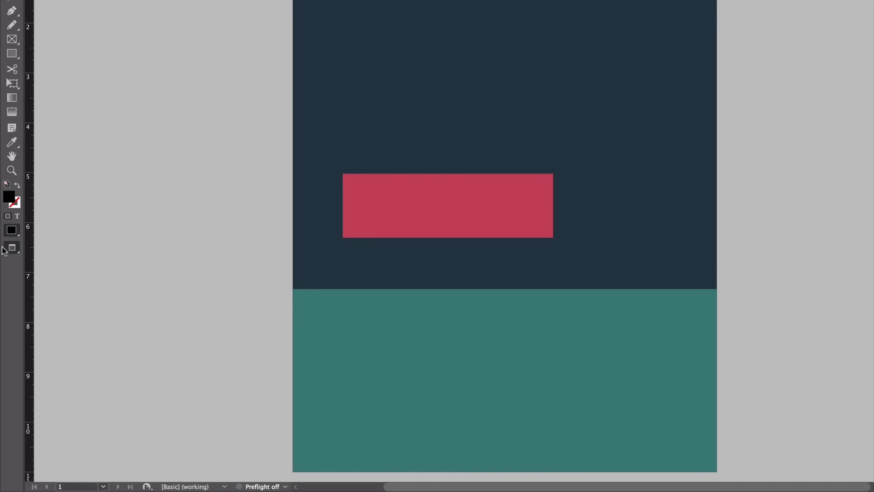
click(14, 252)
click(48, 257)
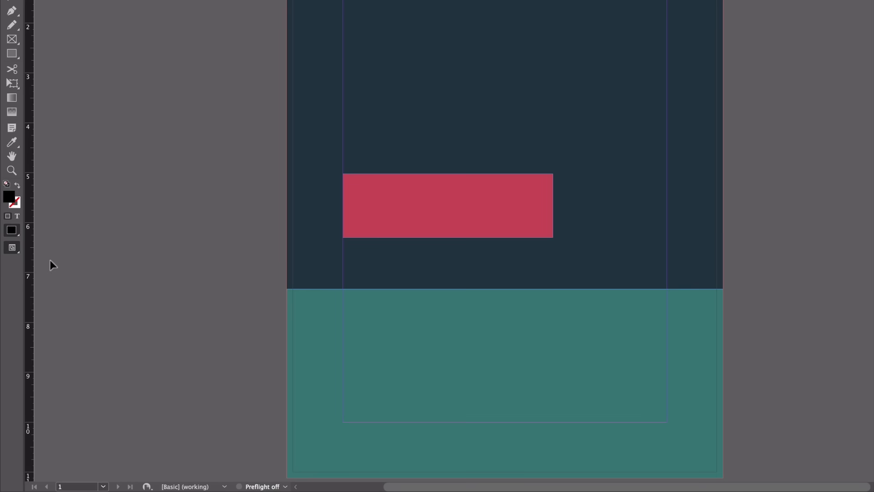
click(18, 252)
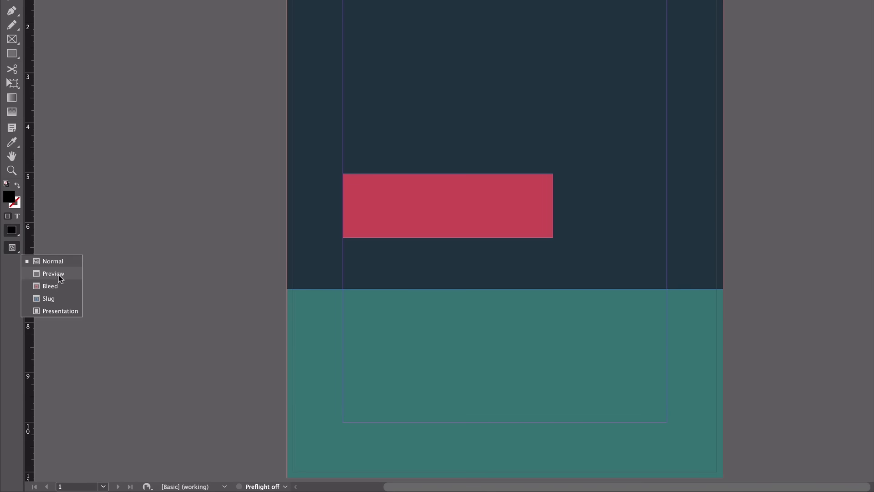
click(58, 274)
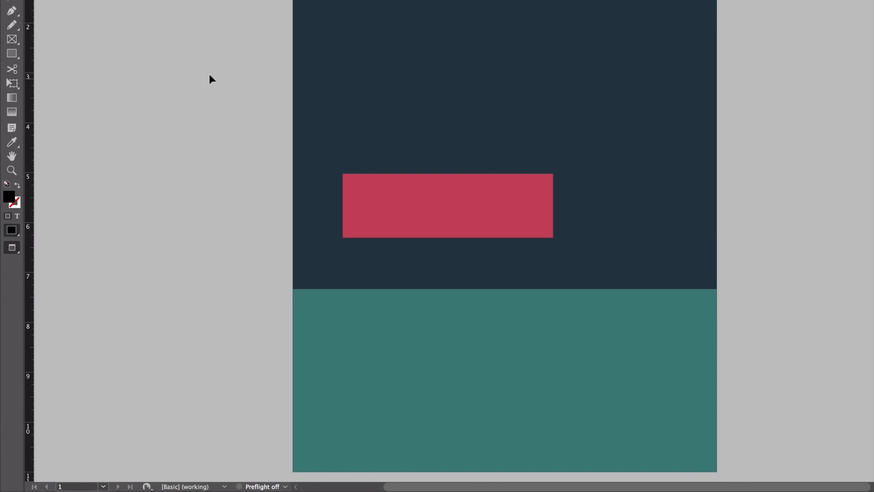
key(w)
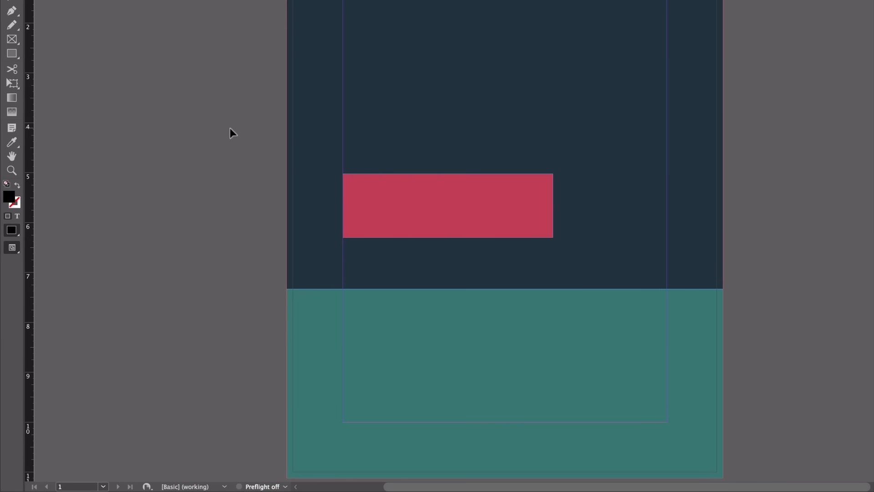
Try rotating the red rectangle counter-clockwise, and undo the rotation.
key(super+=)
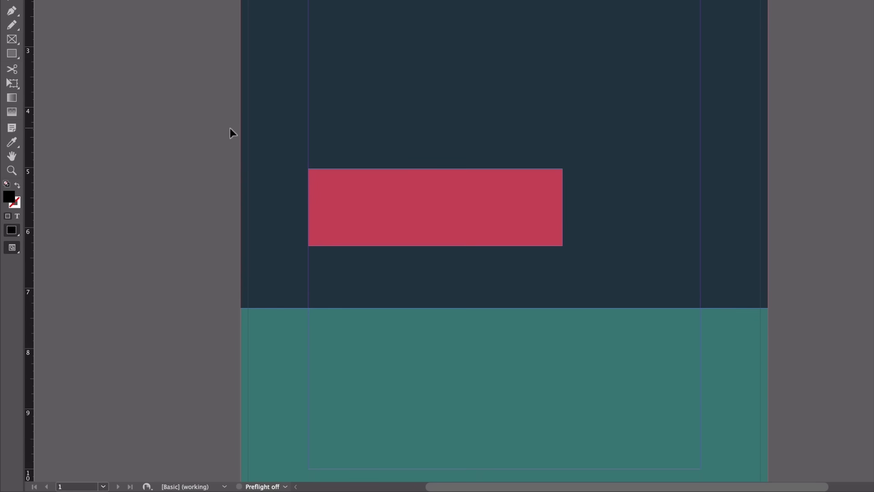
key(super+-)
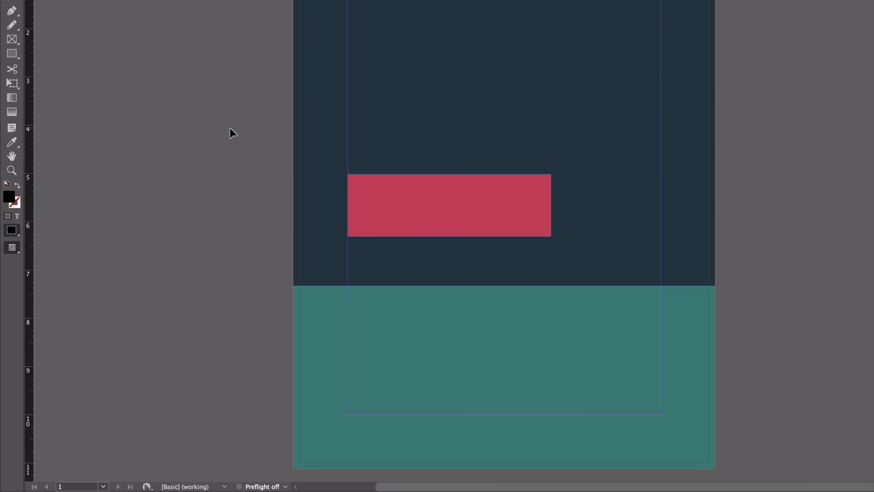
key(super+=)
key(super+=)
key(super+=)
drag(412, 75, 459, 69)
click(542, 180)
drag(646, 142, 638, 102)
click(98, 5)
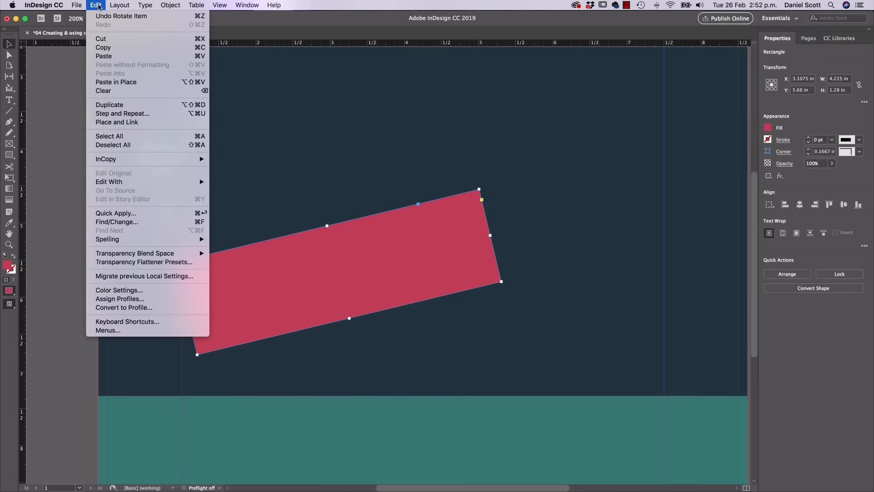
click(117, 16)
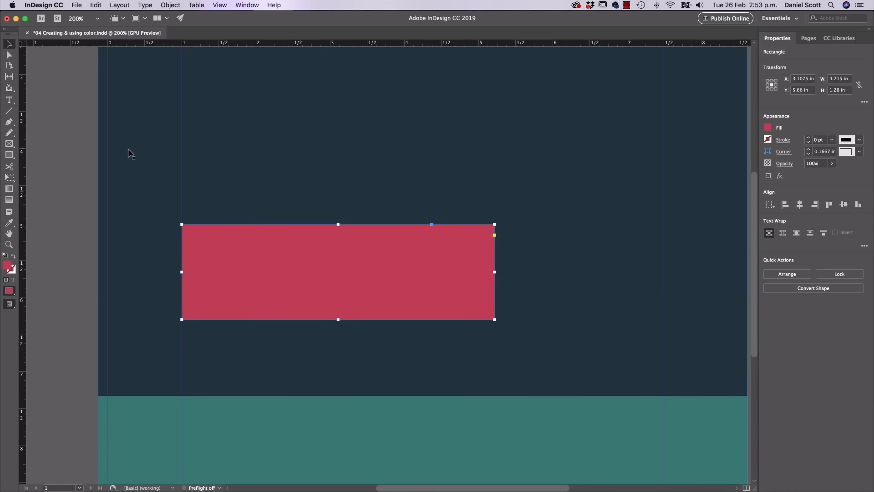
Deselect the red rectangle and switch the enlarged page back and forth between Preview and Normal display.
key(w)
click(68, 188)
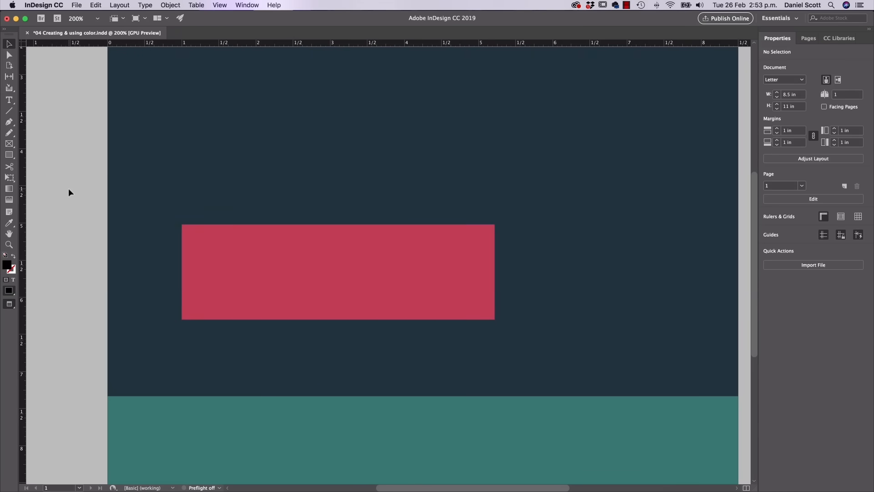
key(w)
key(w)
key(w)
key(w)
key(w)
key(w)
key(w)
key(w)
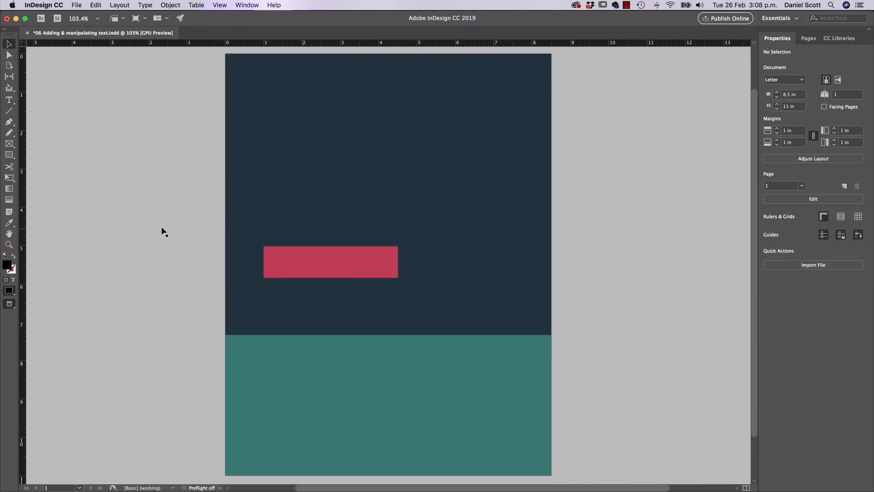
key(super+z)
click(161, 227)
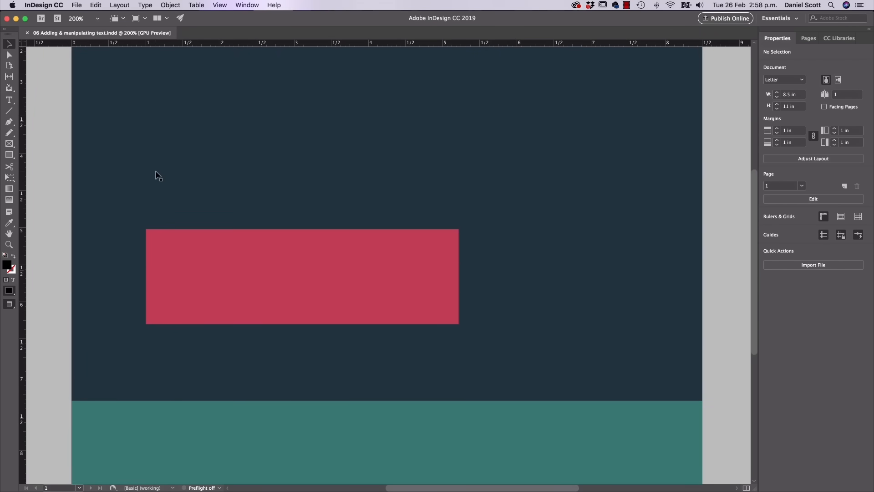
Fit the whole page in the window and switch the display from Preview to Normal mode.
click(220, 5)
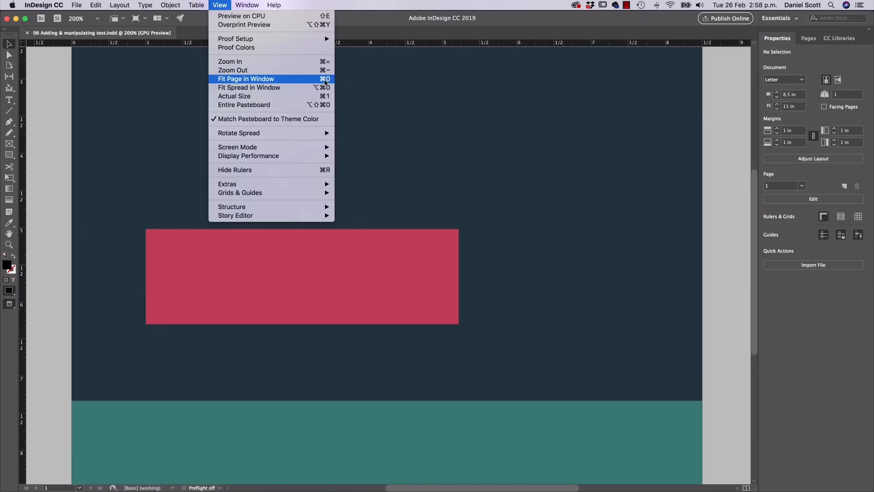
click(227, 7)
key(super+0)
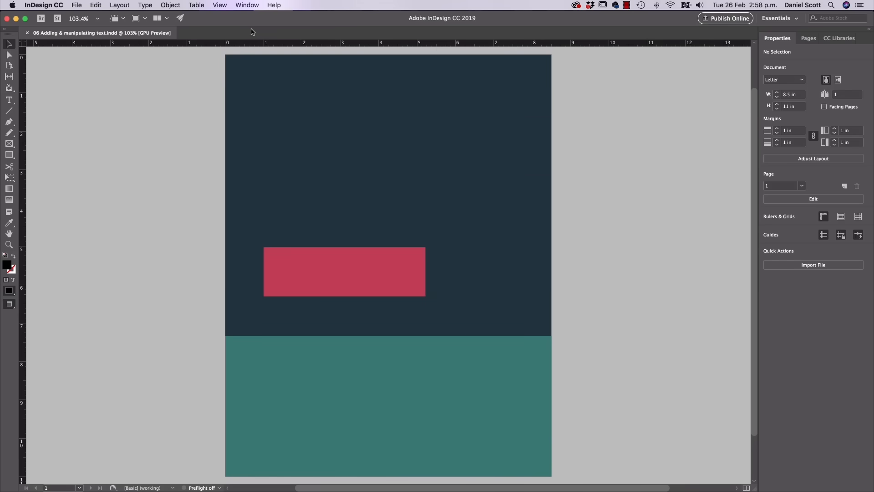
key(w)
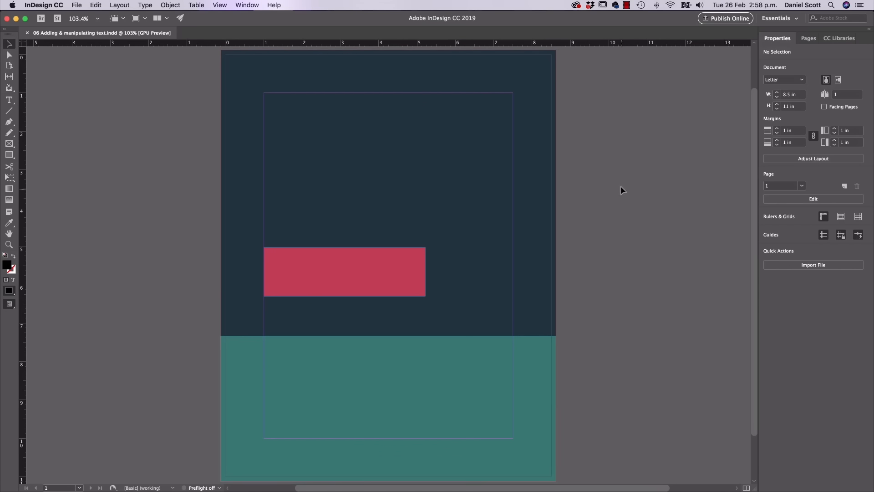
Create a text frame about 3.6 in by 2.16 in on the pasteboard beside the page, containing the word "Discover".
click(8, 100)
drag(589, 151, 727, 233)
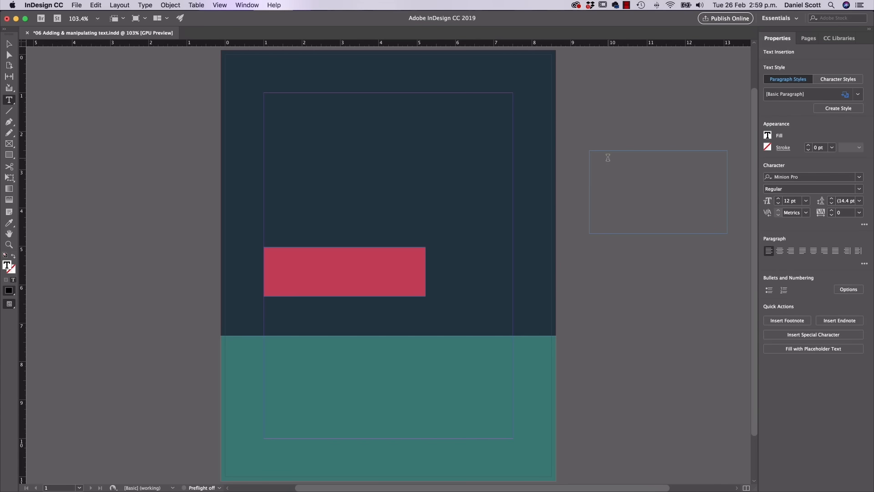
text(Discover)
Preview fonts on the word "Discover" and set it to Arial Italic.
drag(616, 153, 588, 155)
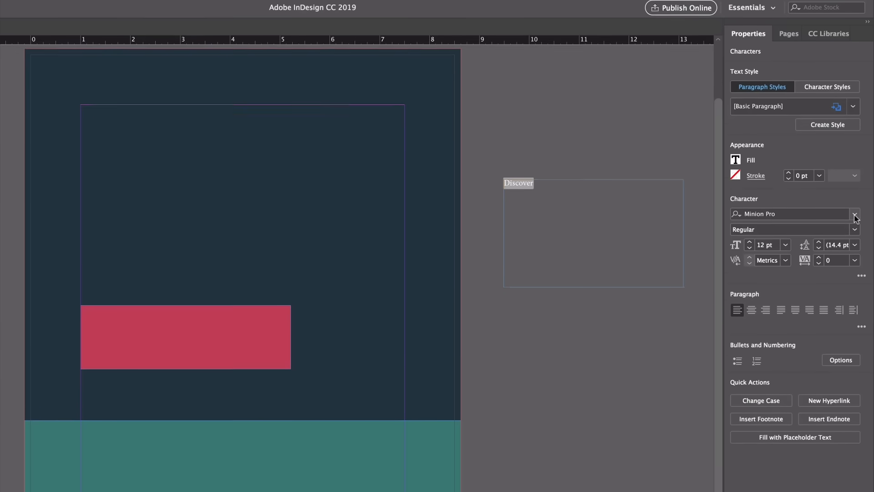
click(855, 216)
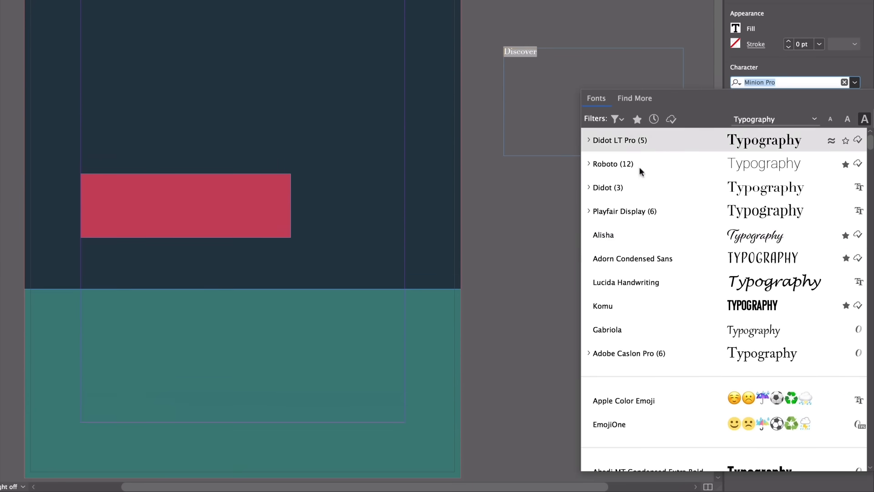
scroll(657, 223, down, 20)
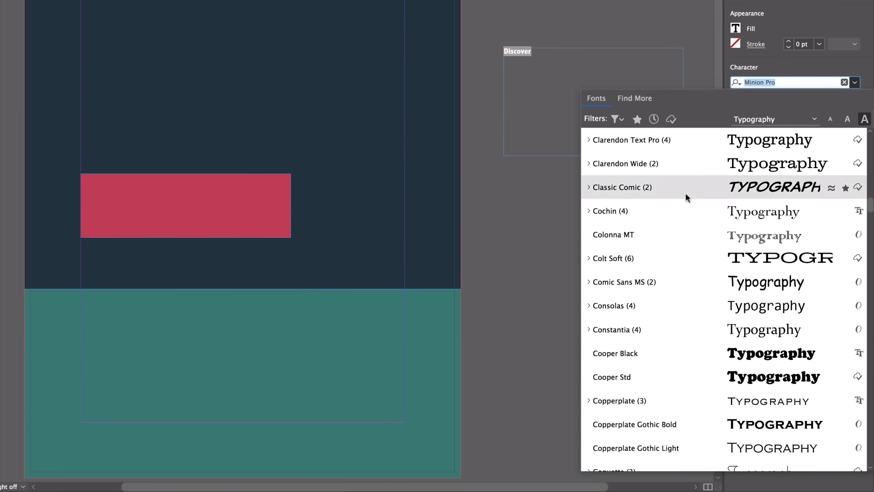
scroll(709, 207, up, 10)
scroll(701, 201, up, 10)
scroll(683, 266, down, 3)
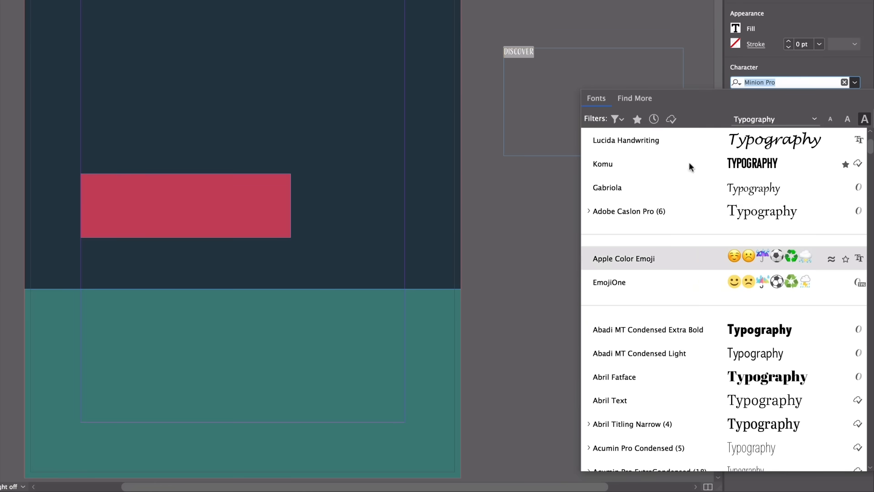
scroll(621, 356, down, 4)
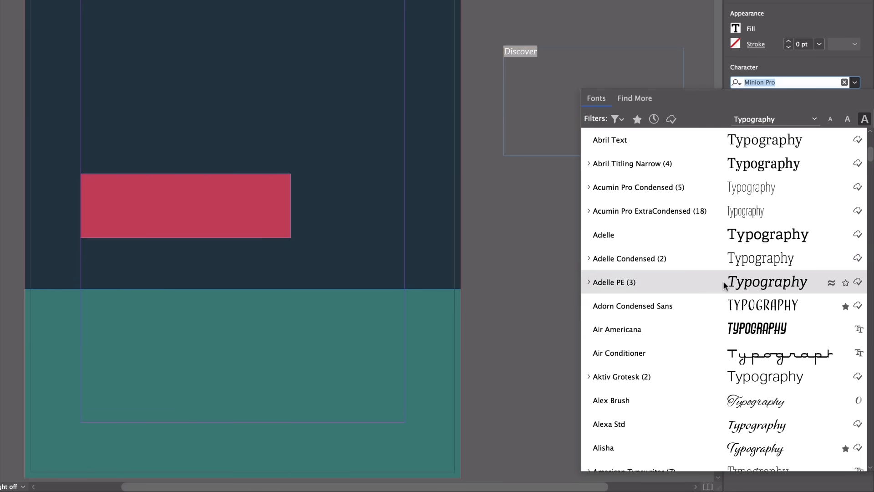
scroll(713, 278, down, 8)
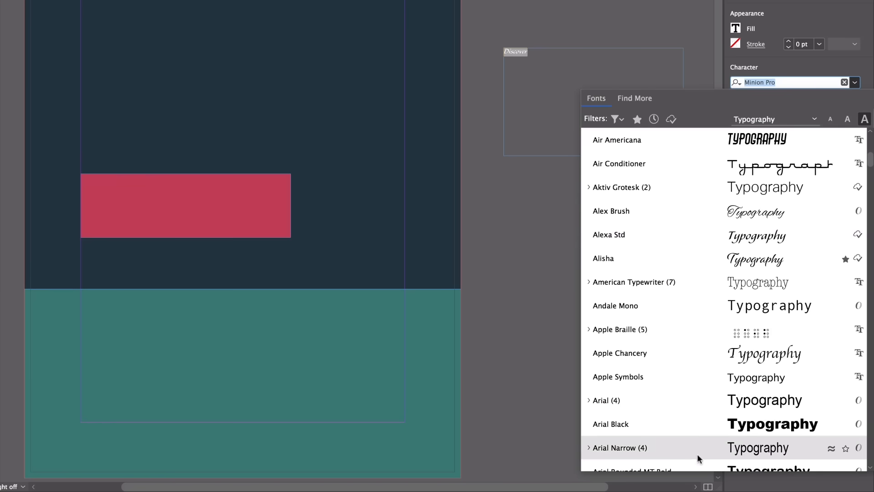
click(663, 400)
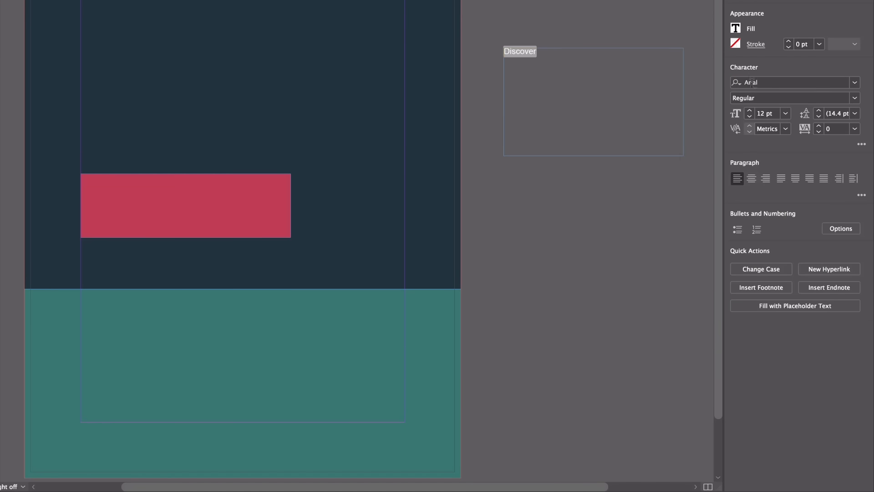
click(854, 98)
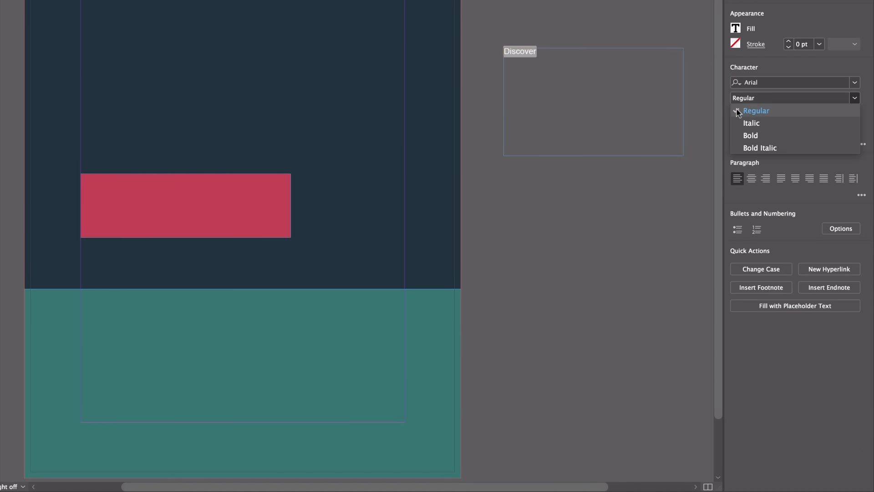
click(753, 123)
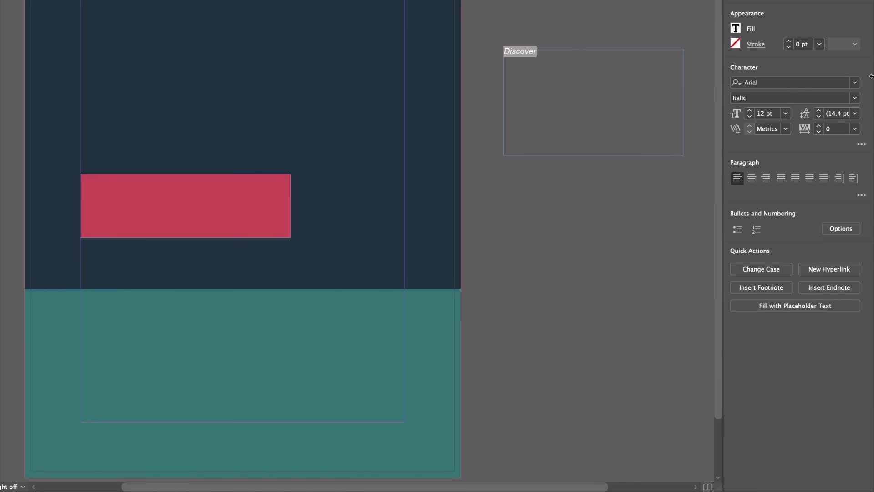
Increase the font size of the word "Discover" to 19 pt.
click(749, 111)
click(749, 111)
click(750, 111)
click(750, 111)
click(750, 111)
click(750, 111)
click(749, 111)
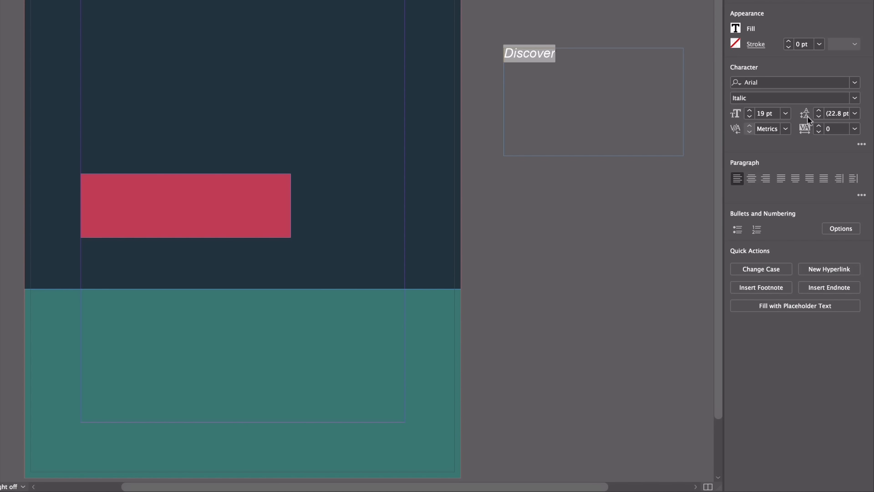
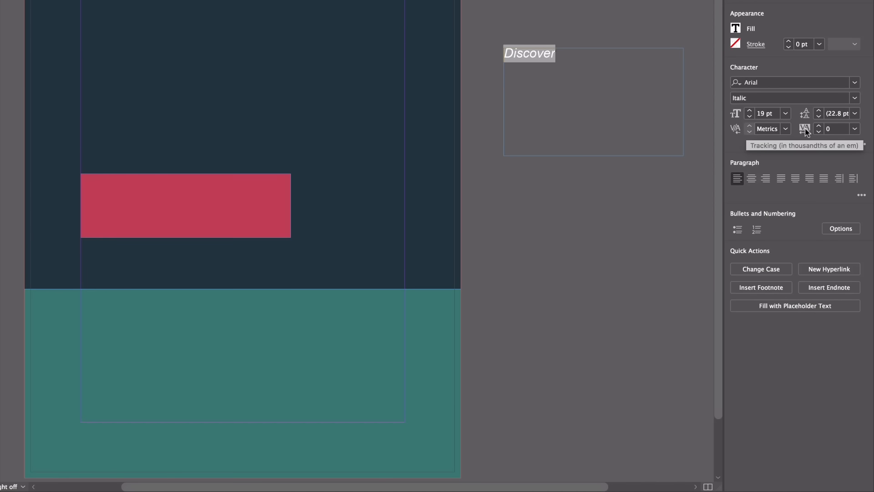
Try centre and right alignment on the "Discover" paragraph, and return it to left alignment.
click(752, 179)
click(765, 179)
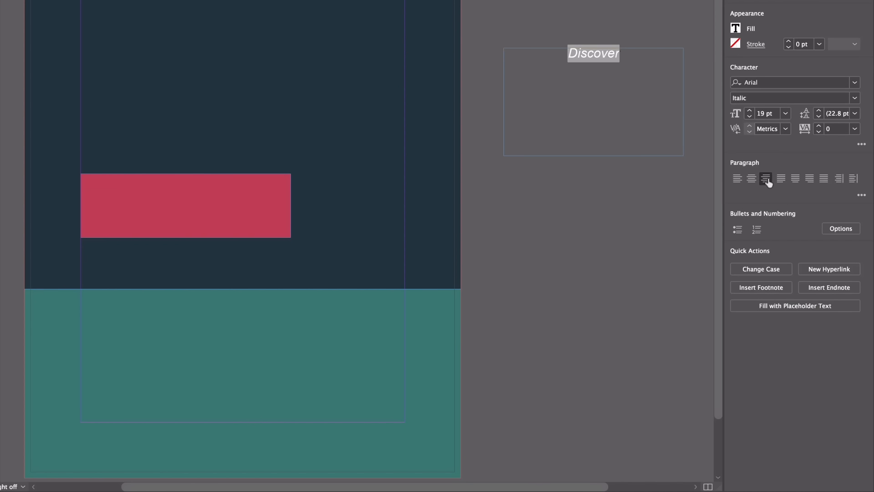
click(738, 178)
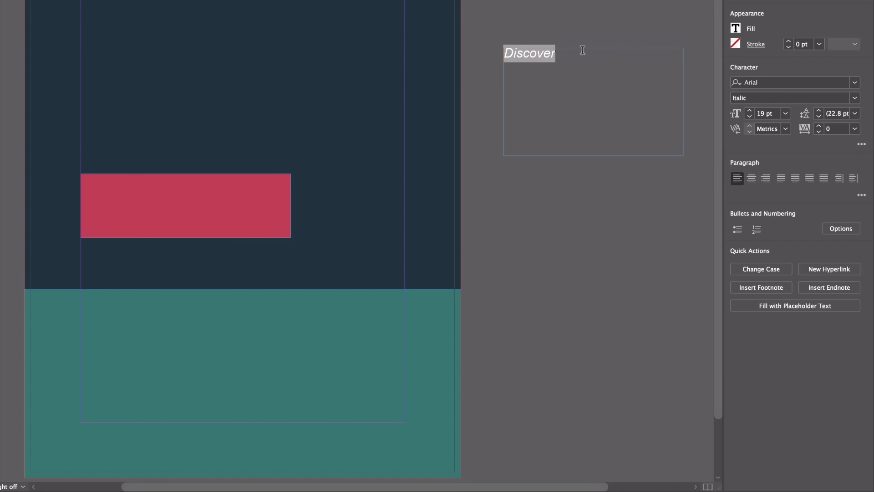
Fill the selected "Discover" text with the VNZ Red swatch.
click(736, 28)
scroll(633, 157, down, 3)
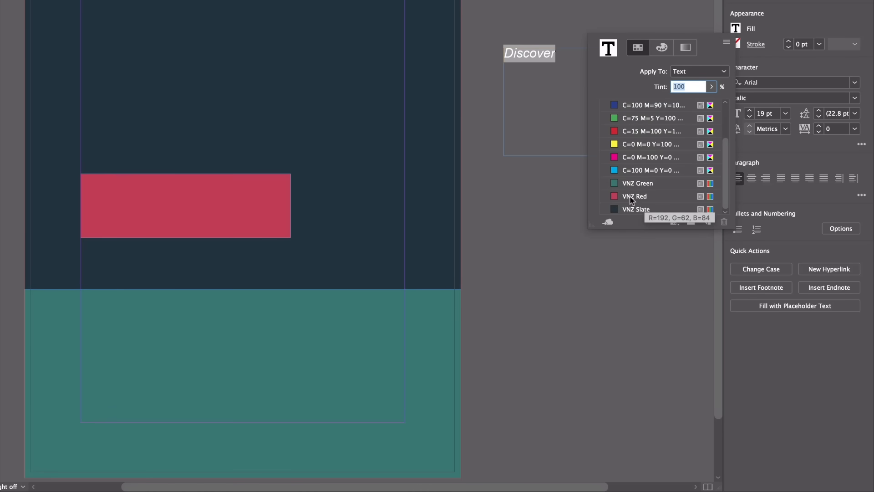
click(631, 196)
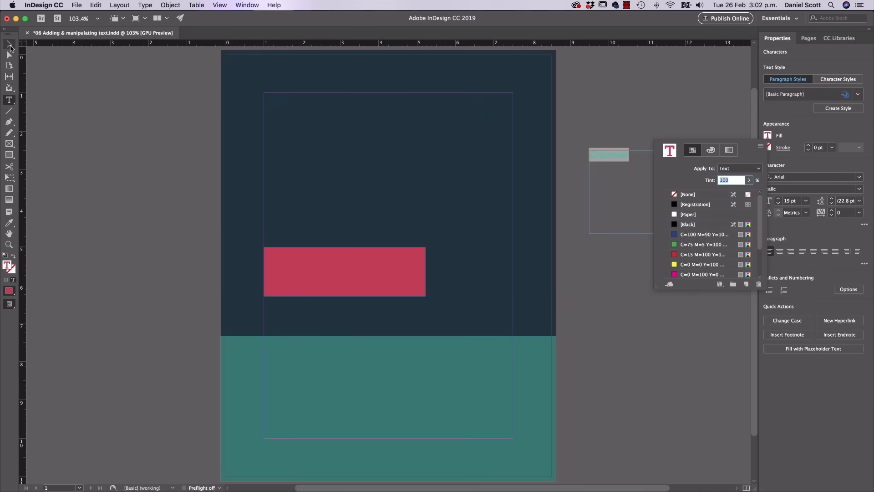
Select the text frame as an object, and select all the text inside it.
click(9, 44)
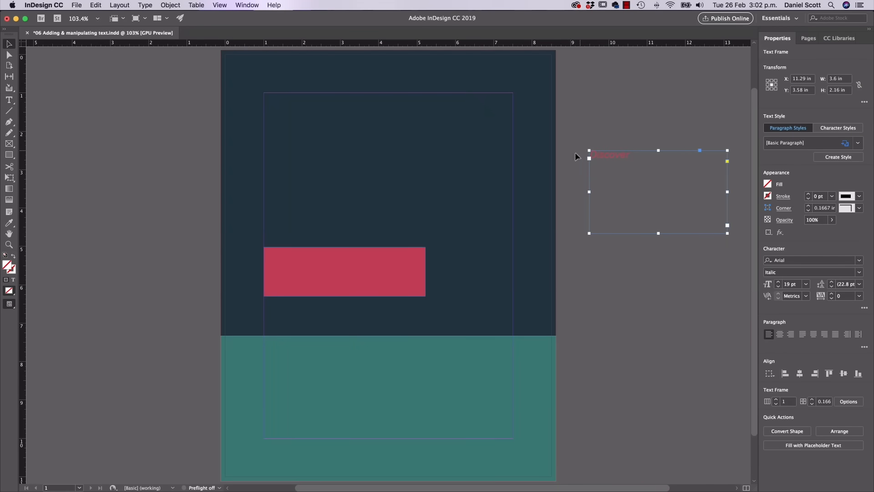
double_click(636, 161)
key(super+a)
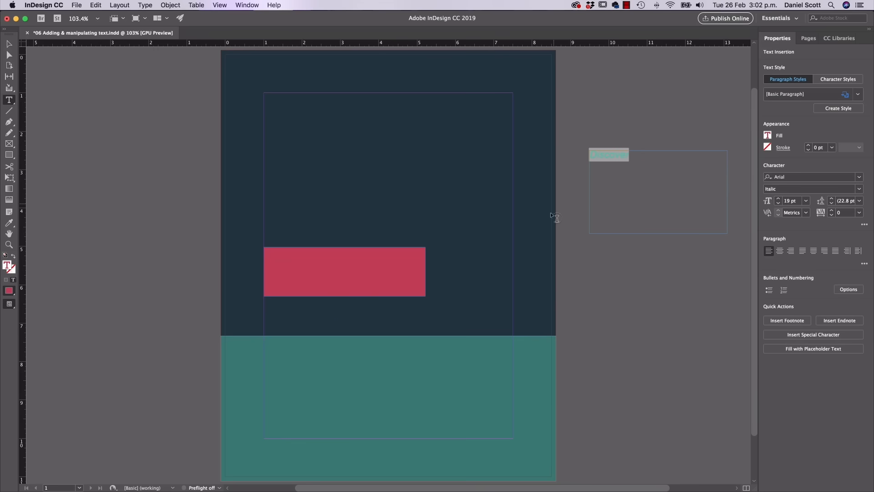
Try filling the text frame itself with the blue C=100 M=90 swatch, and undo the fill.
click(9, 44)
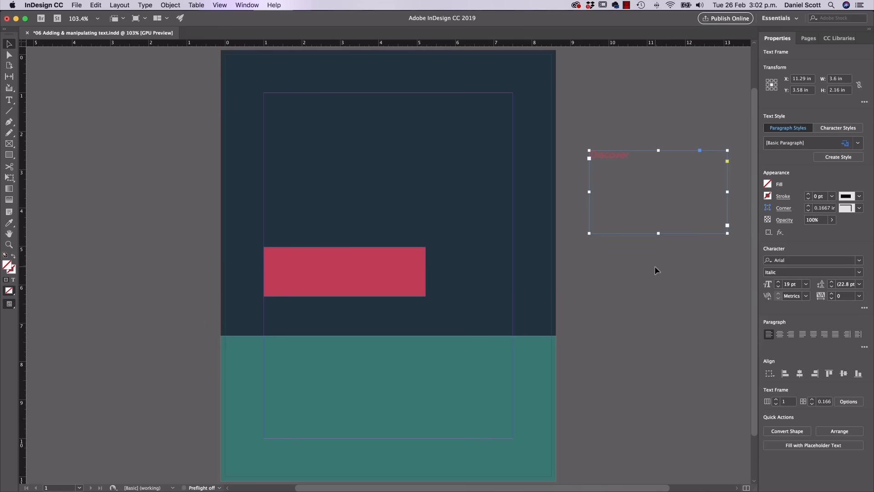
click(769, 185)
click(695, 282)
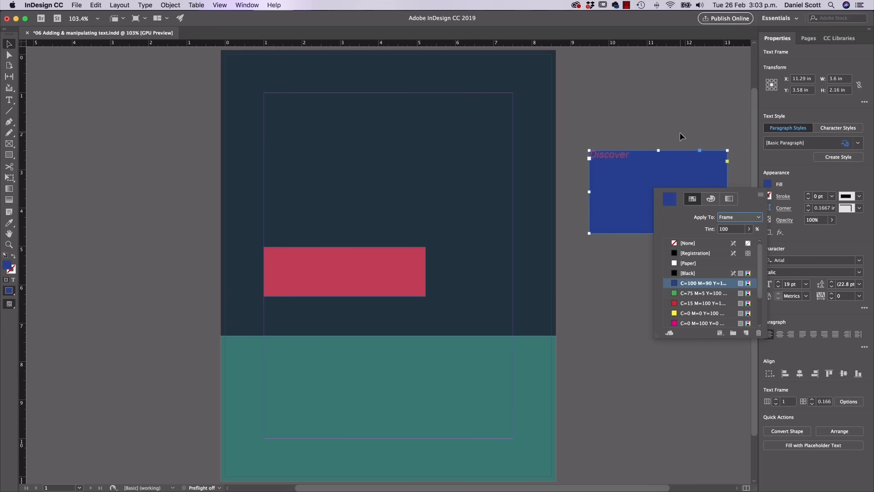
click(96, 5)
click(110, 14)
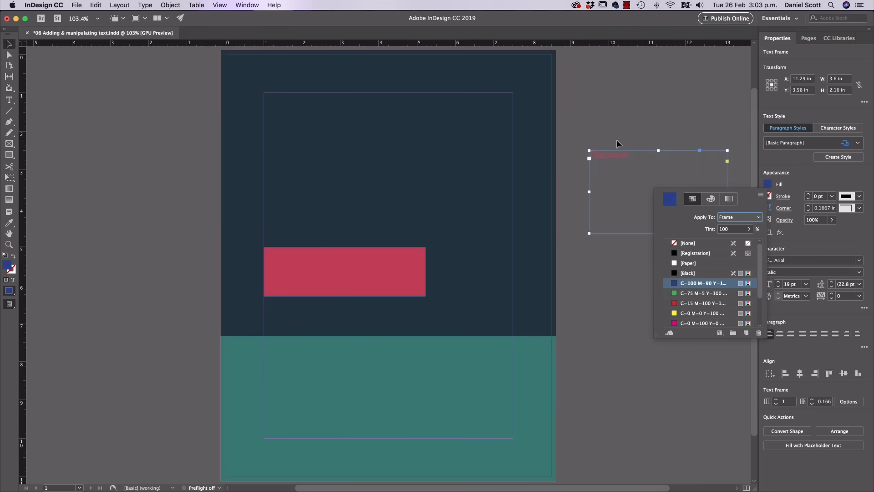
Recolour the word "Discover" with the VNZ Green swatch and deselect it.
double_click(626, 157)
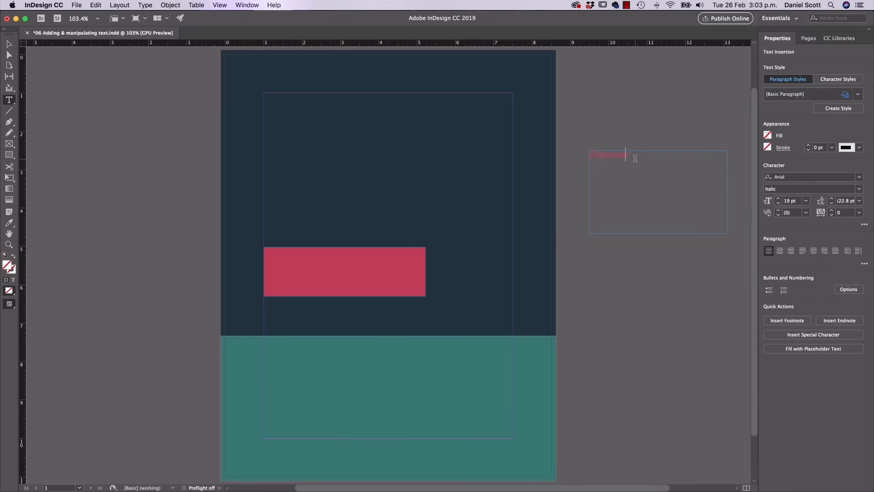
double_click(626, 158)
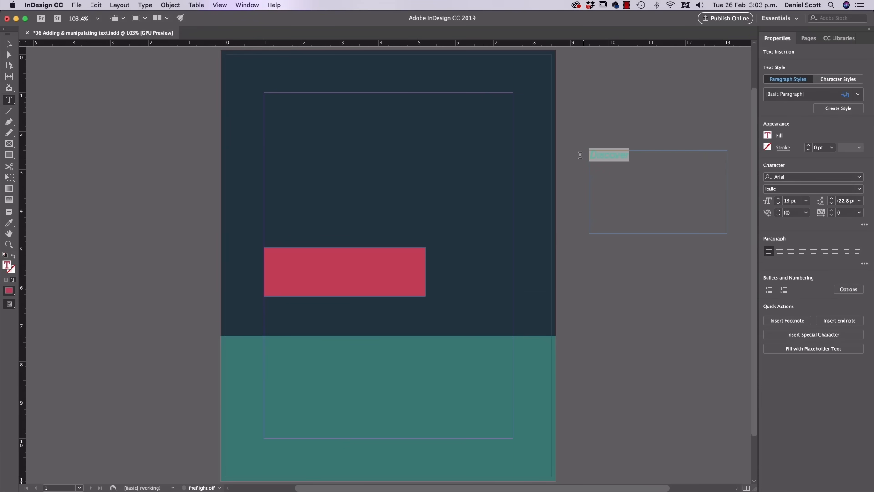
click(768, 135)
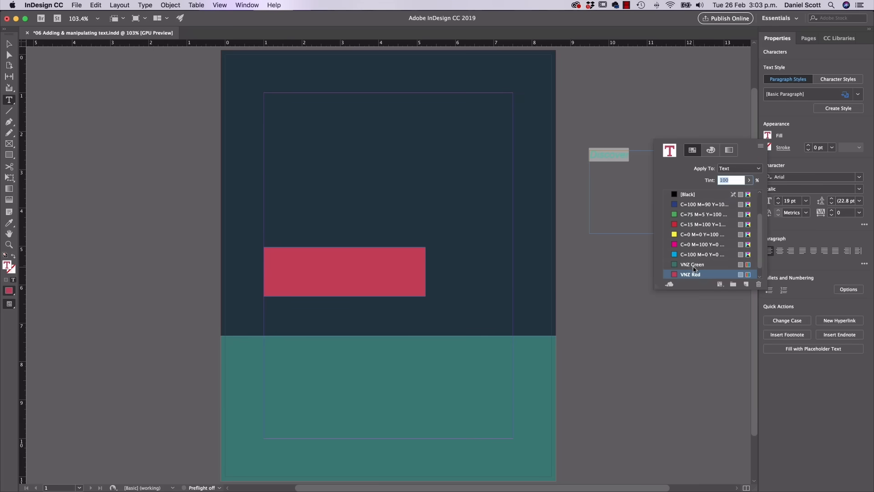
click(694, 265)
click(55, 80)
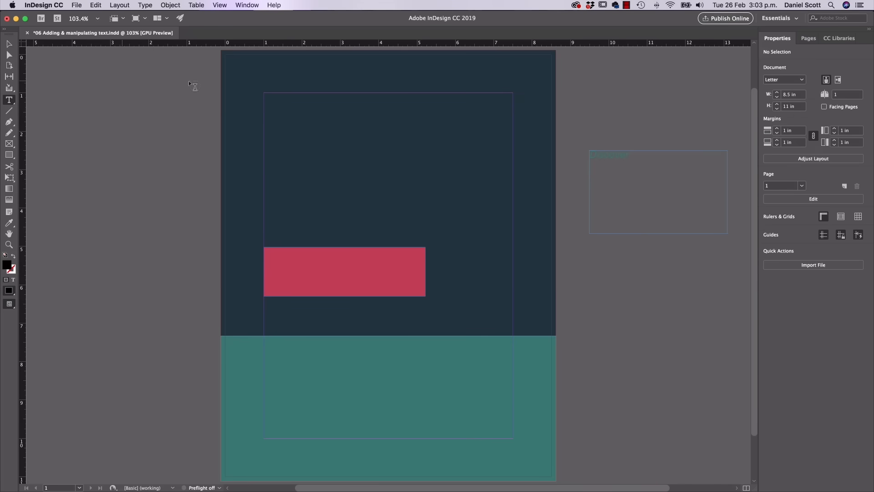
Reselect the green text and its frame, try the blue C=100 M=90 swatch as the frame's fill, and undo it.
click(632, 156)
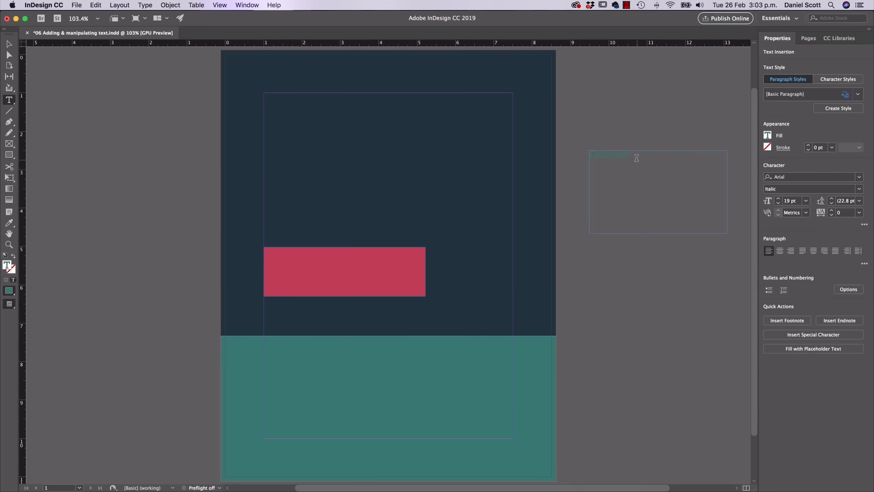
drag(633, 155, 588, 155)
click(8, 44)
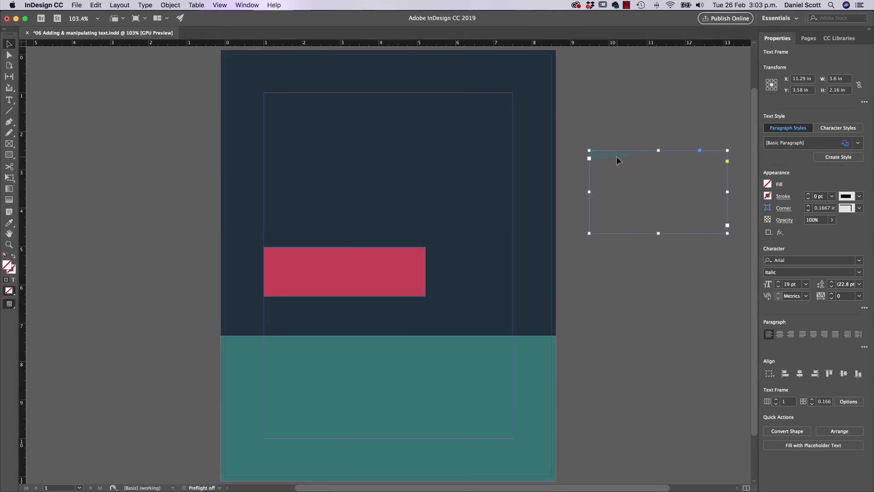
click(768, 184)
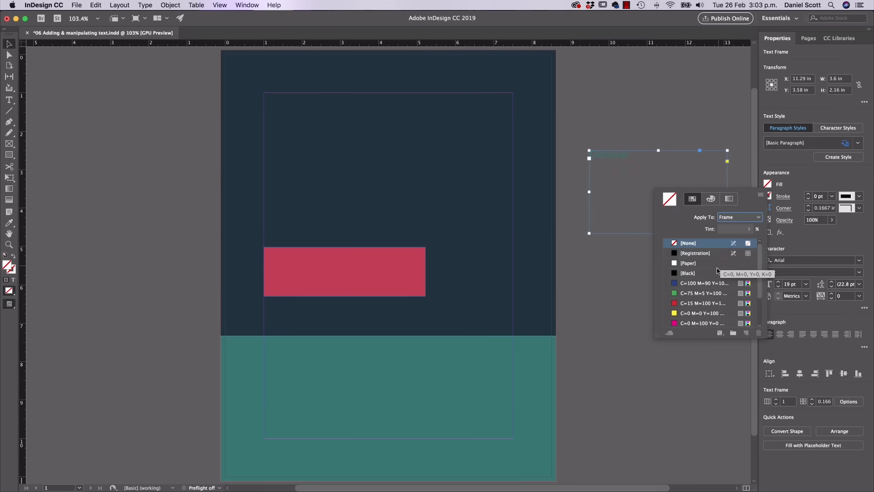
click(717, 283)
key(super+z)
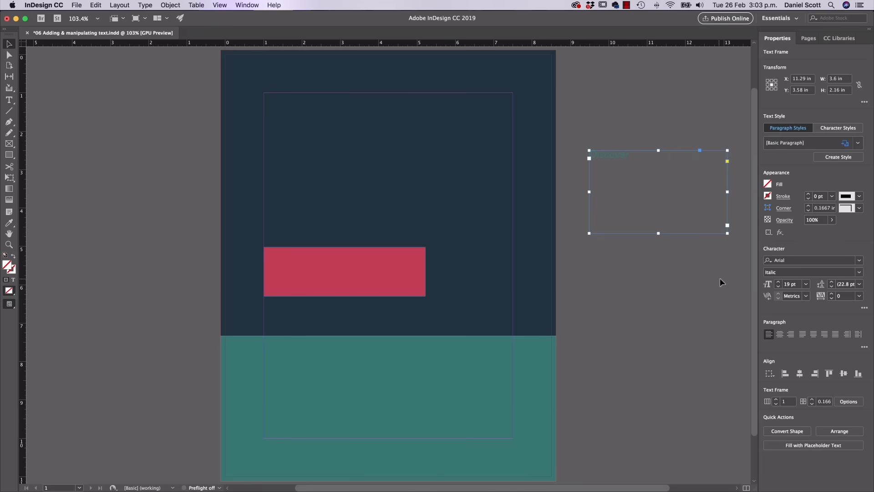
Open the fill swatches for the selected text frame.
click(769, 184)
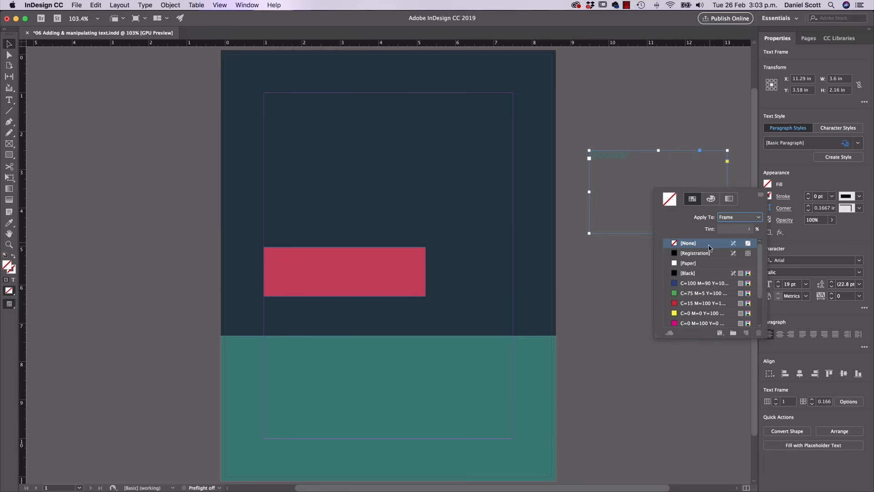
Target the Discover text instead of its frame for the fill, try magenta and yellow, and settle on white.
click(740, 217)
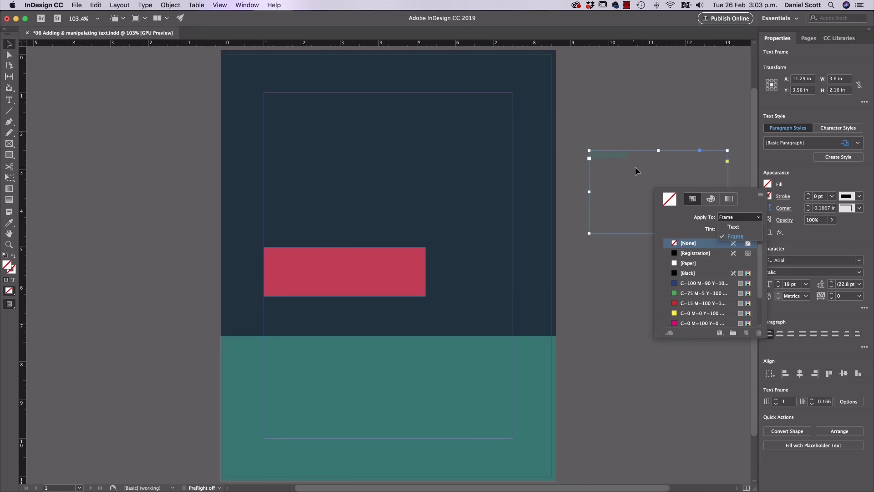
click(738, 229)
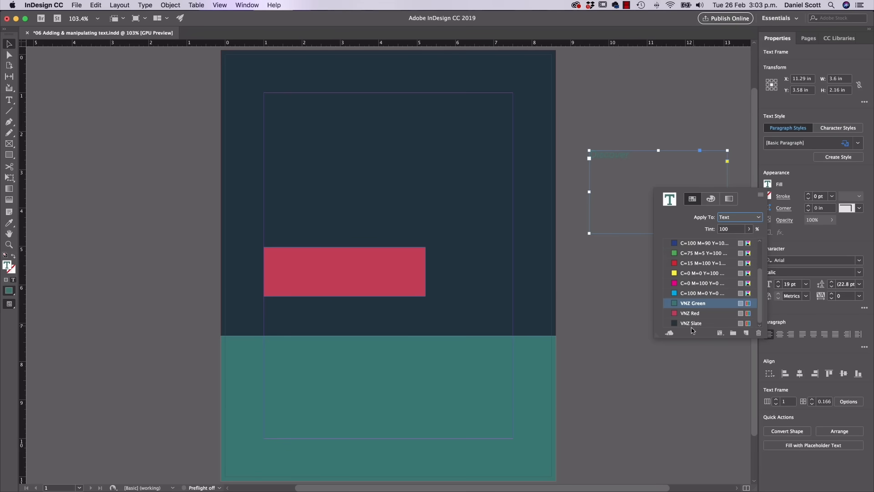
scroll(692, 325, up, 2)
click(693, 322)
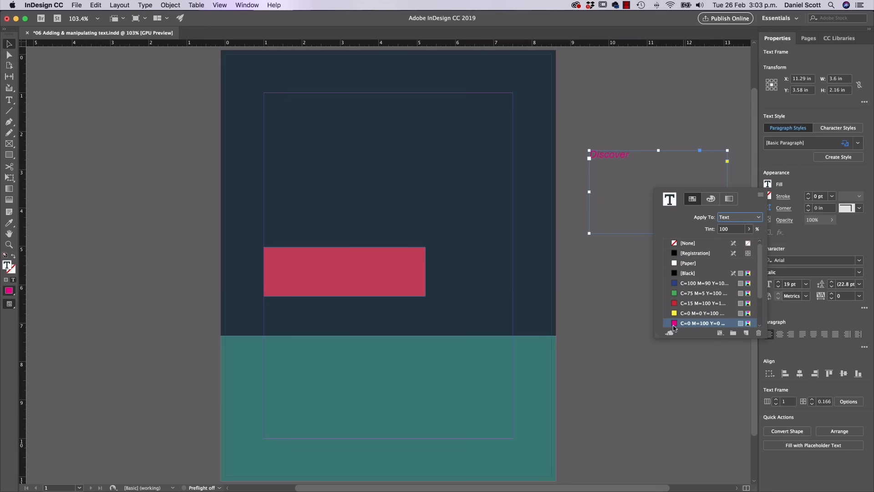
click(694, 313)
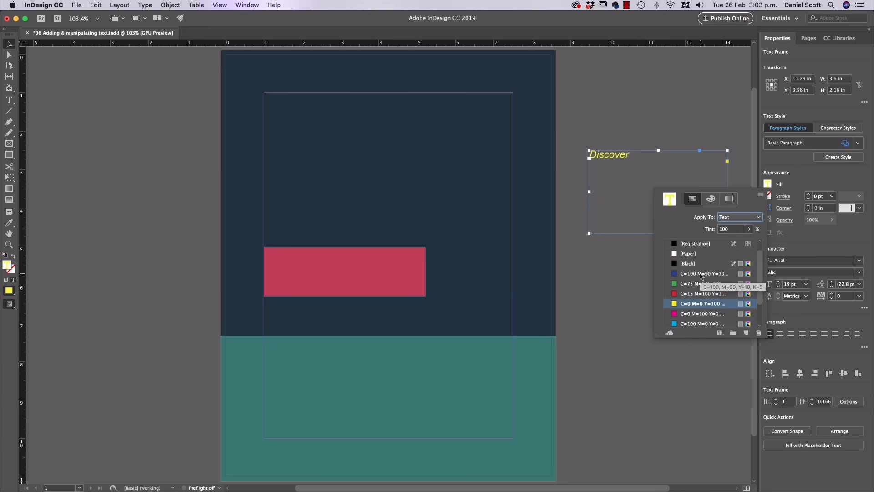
scroll(687, 264, down, 3)
key(super+z)
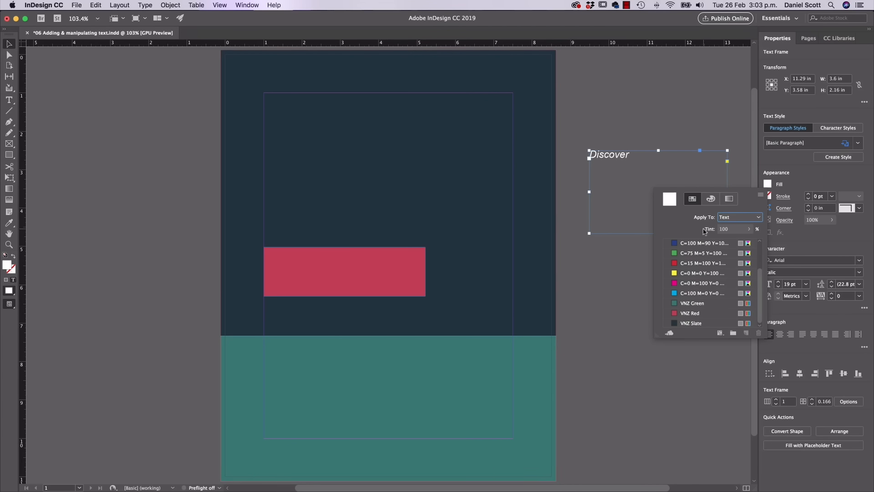
click(735, 221)
click(735, 222)
click(629, 136)
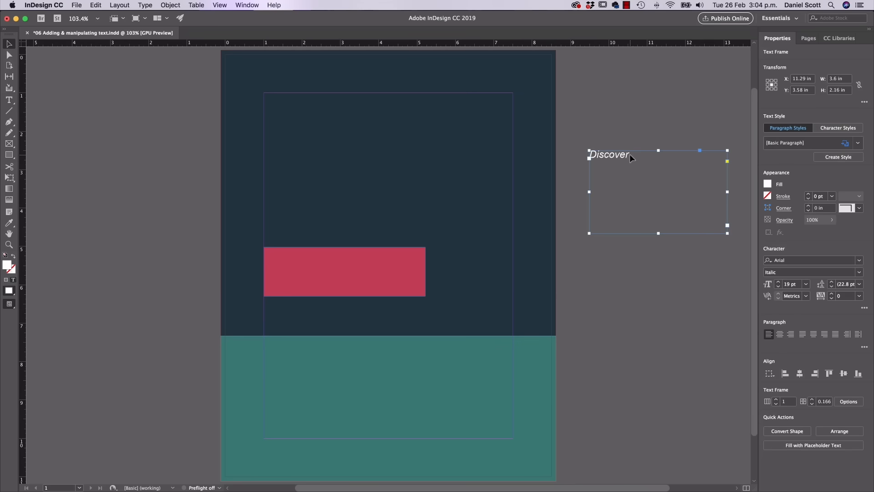
click(614, 89)
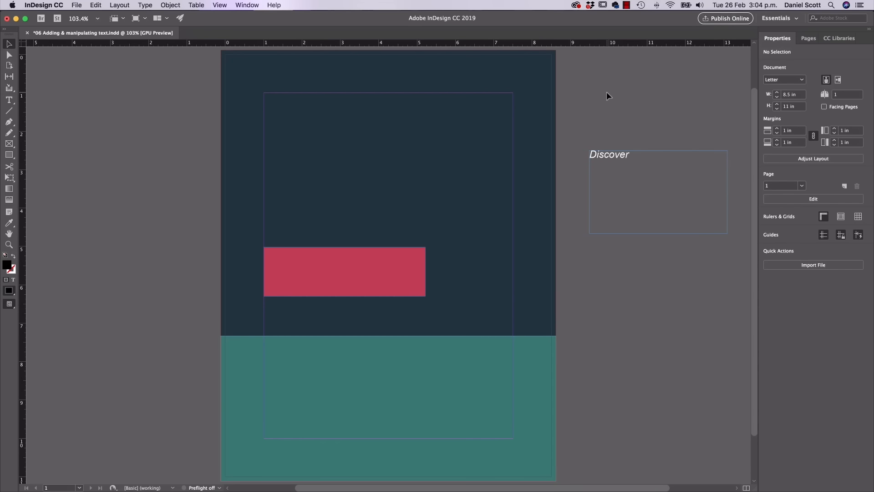
Compare the page with and without guides and pasteboard items by toggling Preview mode.
key(w)
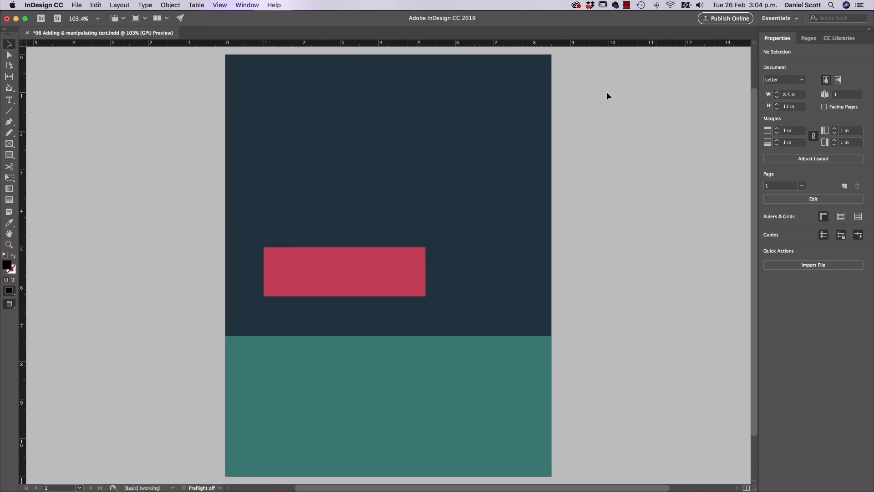
key(w)
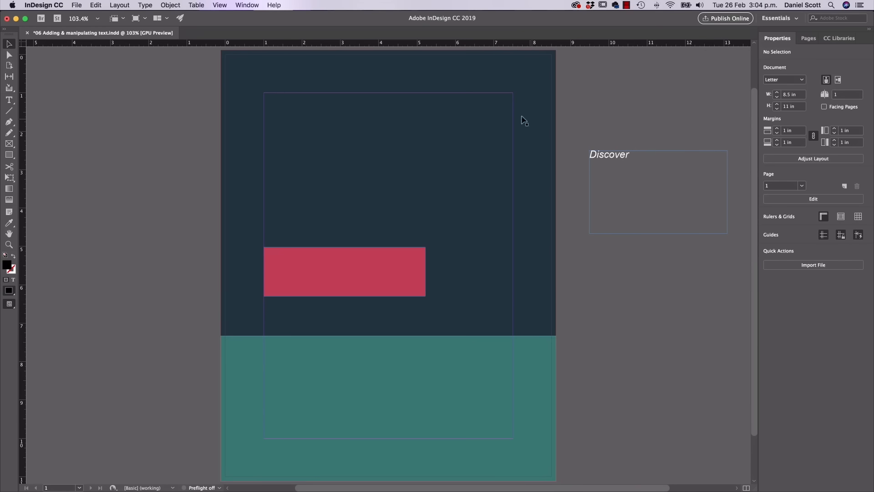
key(w)
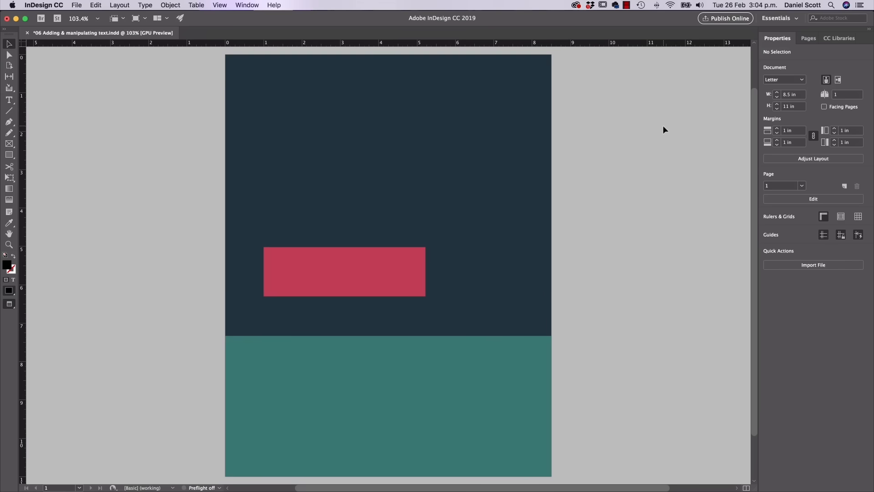
key(w)
Move the Discover text frame onto the page above the red rectangle, resizing it to about 3.22 by 0.7 in, with Preview on.
click(624, 160)
drag(600, 161, 503, 160)
key(w)
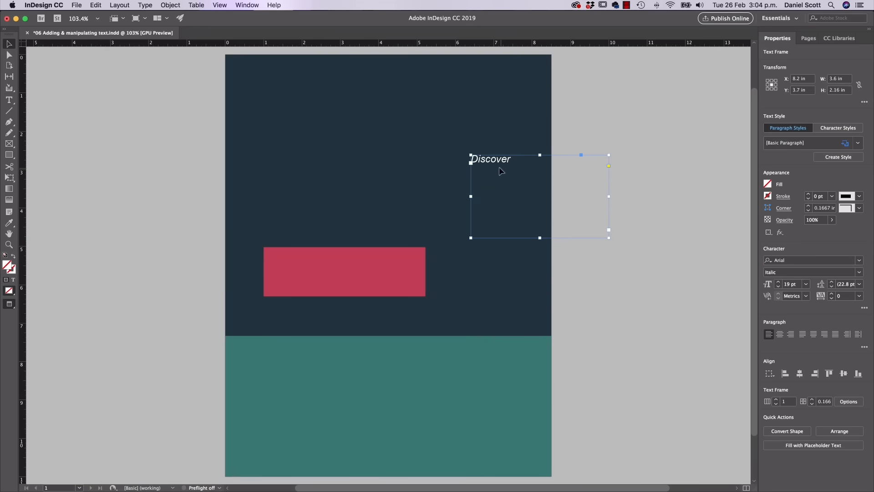
drag(504, 174, 310, 181)
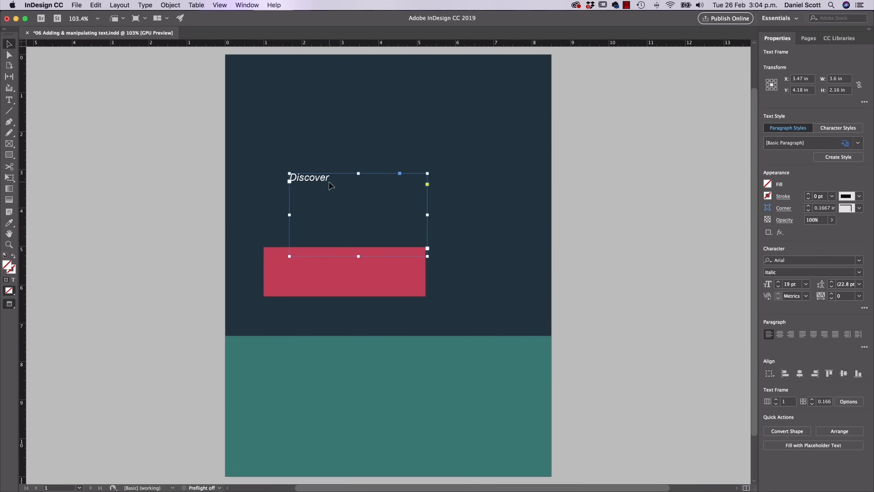
drag(326, 182, 308, 264)
drag(414, 341, 399, 285)
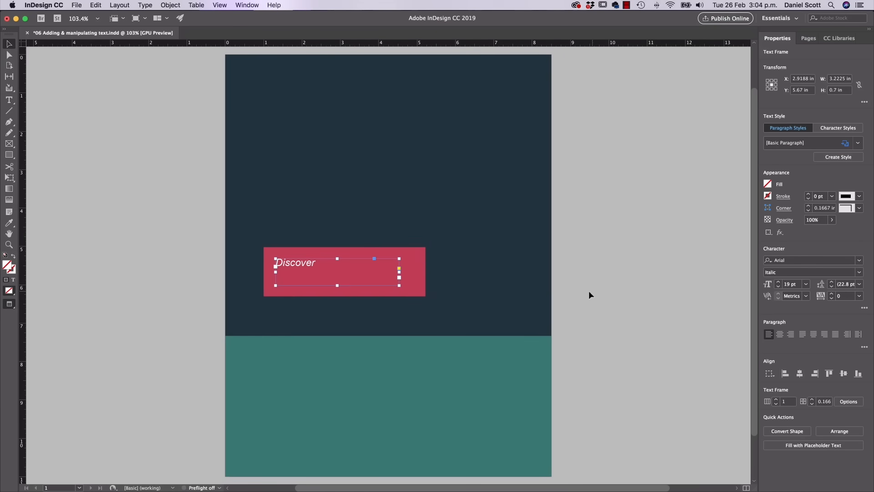
drag(287, 265, 278, 196)
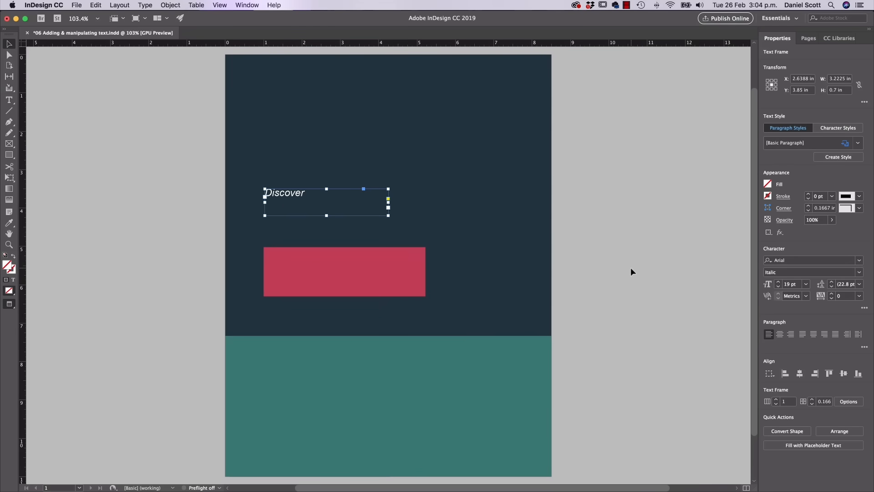
Increase the font size of the Discover text to 61 pt.
click(779, 282)
click(779, 282)
click(779, 282)
click(779, 282)
click(779, 282)
click(779, 282)
click(779, 282)
click(779, 281)
click(779, 282)
click(779, 282)
click(779, 282)
click(779, 282)
click(778, 282)
click(778, 281)
click(778, 282)
click(779, 282)
click(779, 281)
click(778, 282)
click(778, 282)
click(779, 282)
click(778, 282)
click(779, 283)
click(778, 282)
click(779, 283)
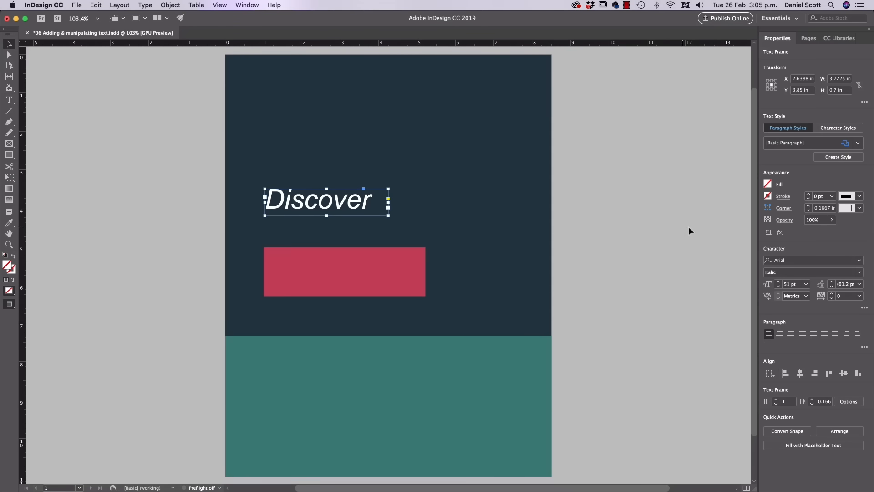
click(779, 282)
click(779, 282)
click(779, 282)
click(779, 282)
click(779, 282)
click(778, 281)
click(778, 282)
click(778, 282)
click(779, 282)
click(779, 282)
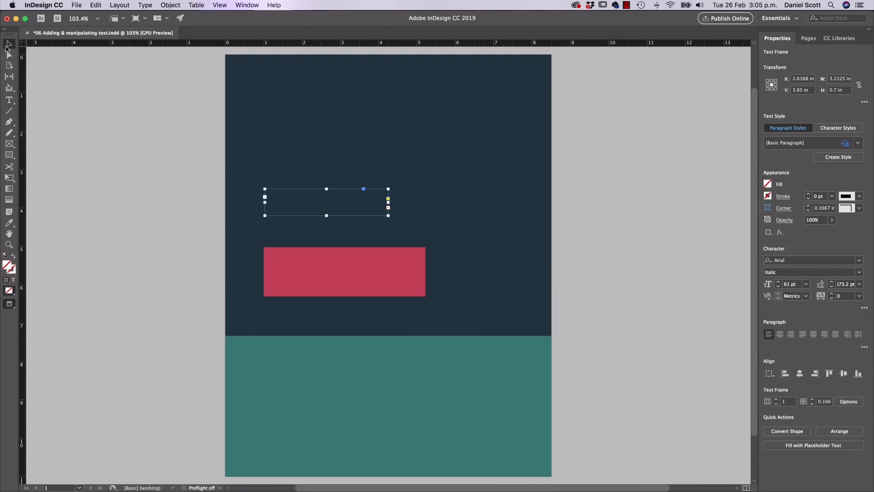
Resize the Discover frame to about 2.8 by 1.28 in, set all its text to 38 pt, and return to Normal view.
drag(388, 215, 443, 269)
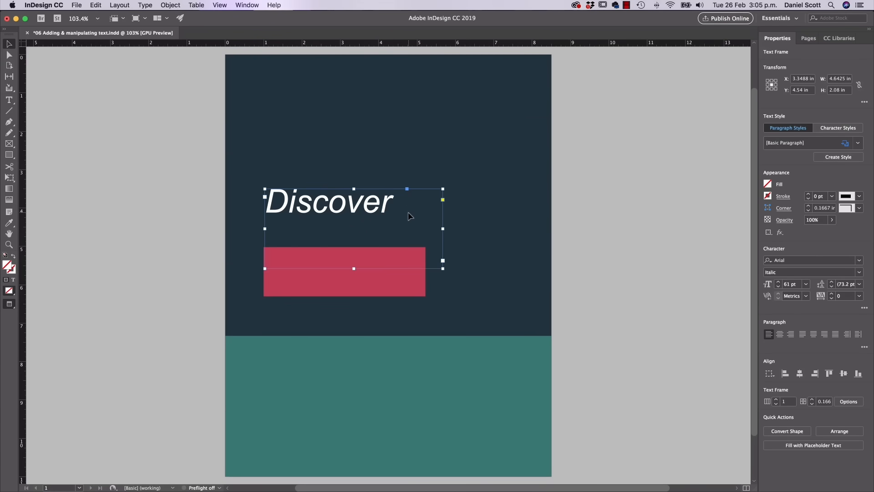
drag(455, 273, 372, 238)
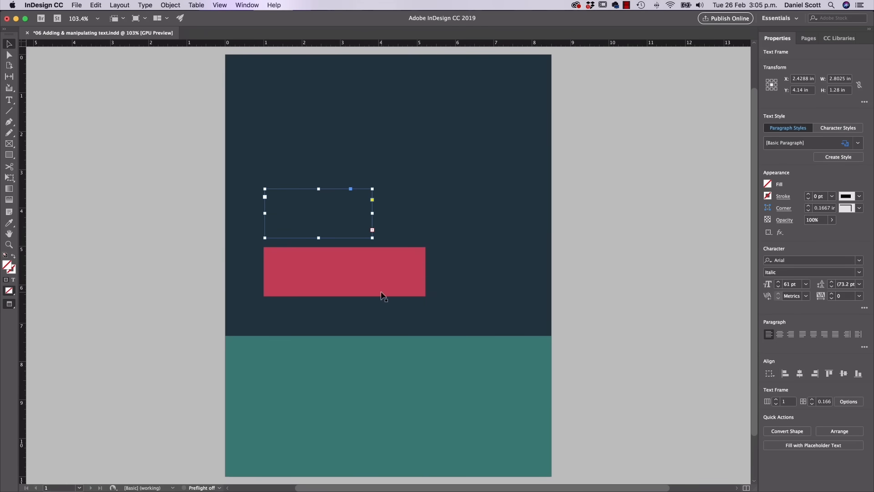
click(9, 101)
click(278, 197)
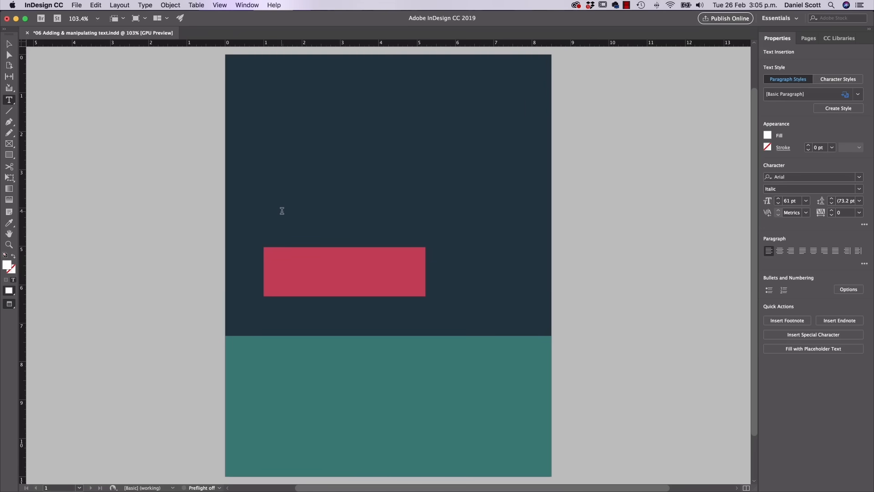
click(95, 5)
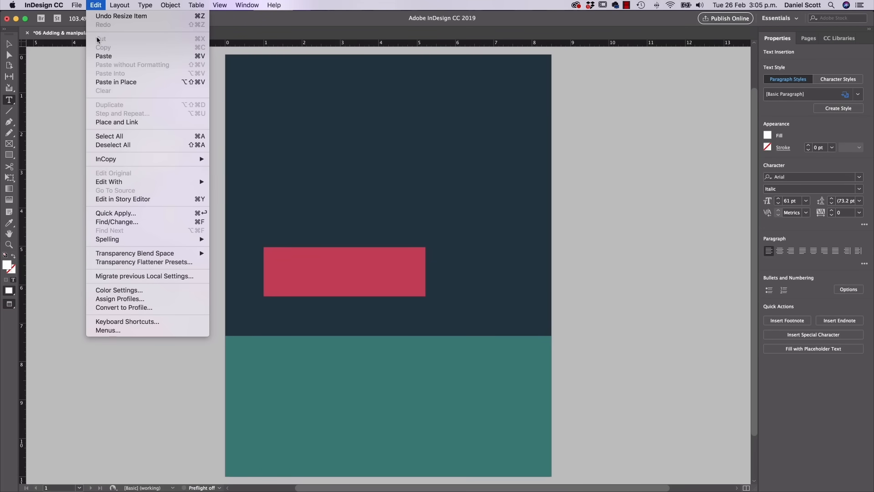
mouse_move(76, 4)
click(104, 136)
click(779, 204)
click(779, 203)
click(778, 203)
click(778, 203)
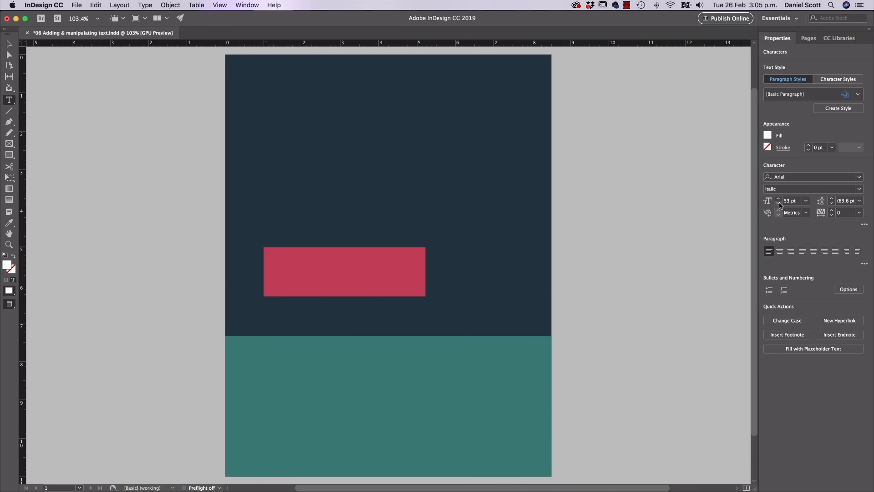
click(778, 204)
click(778, 204)
click(779, 203)
click(779, 203)
click(778, 204)
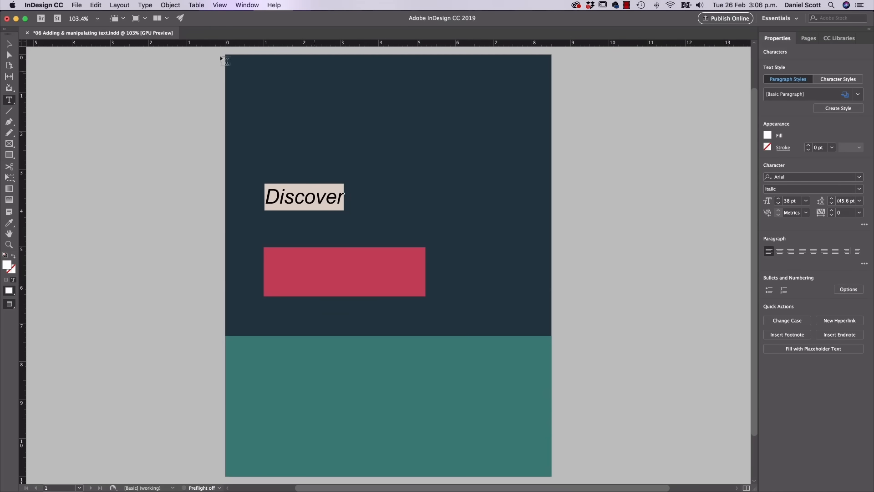
click(9, 44)
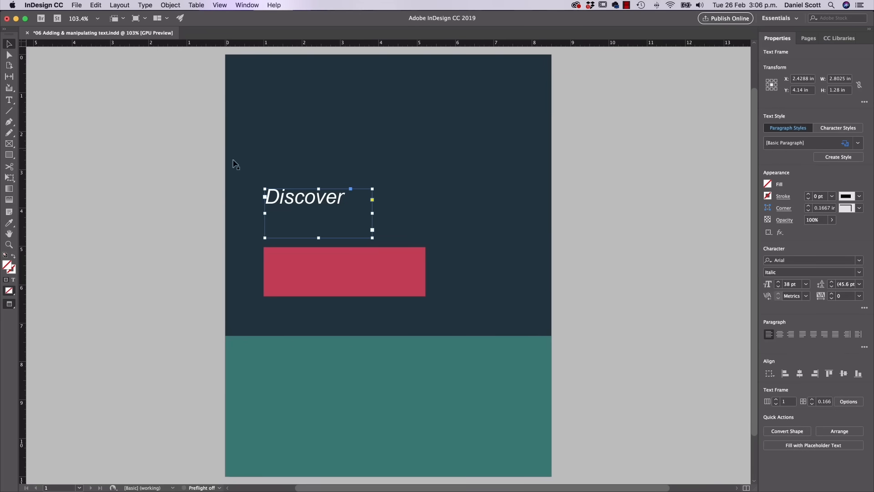
click(150, 118)
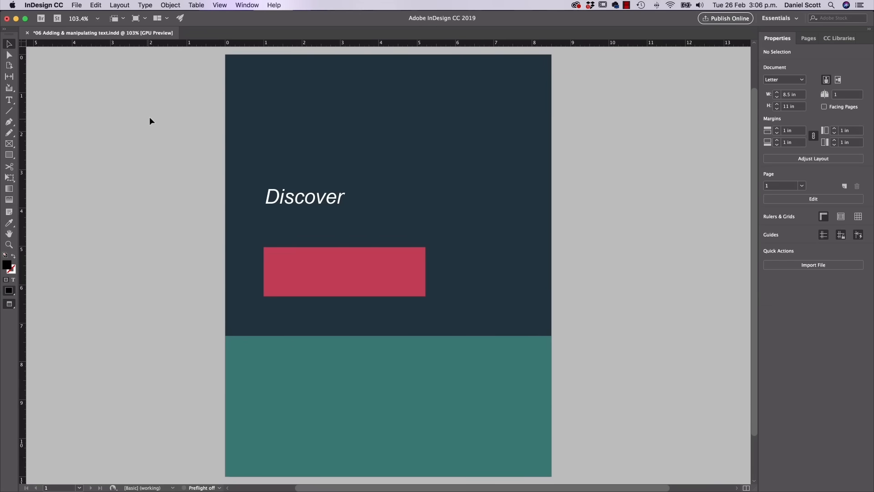
key(w)
Delete the Discover frame, draw an empty text frame on the pasteboard beside the page, and set its font size to 9 pt.
click(334, 198)
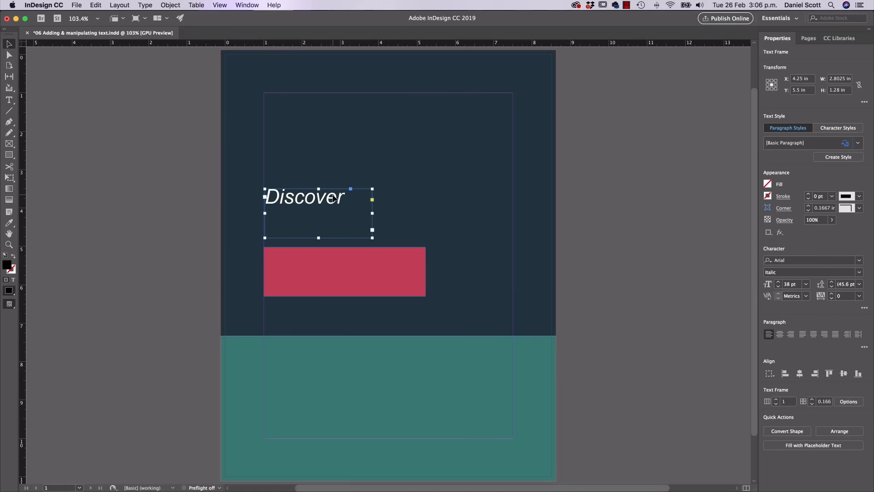
key(Delete)
click(13, 103)
drag(576, 145, 705, 262)
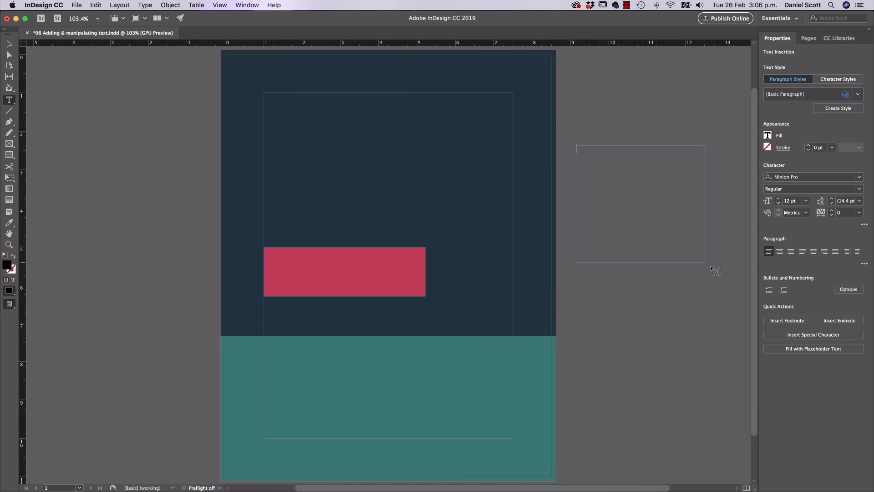
click(778, 203)
click(778, 203)
click(778, 203)
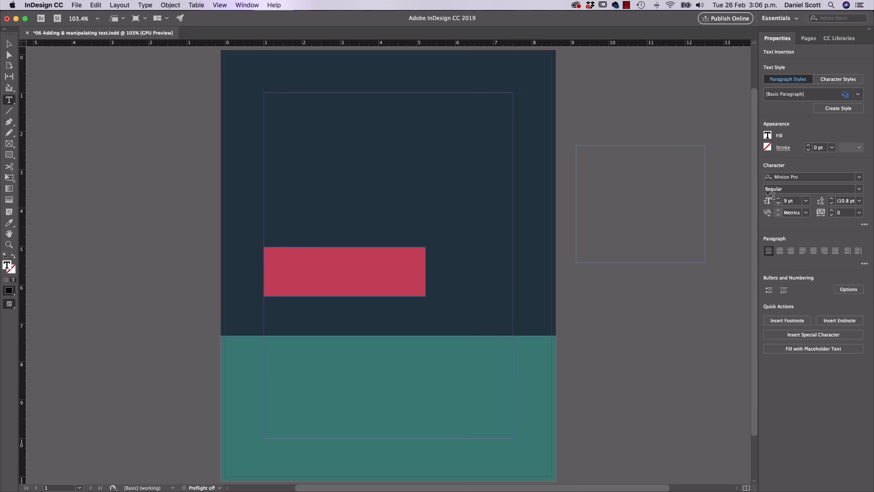
Undo the font size changes, the new text frame and the deletion of the Discover frame.
click(95, 5)
click(99, 16)
click(96, 5)
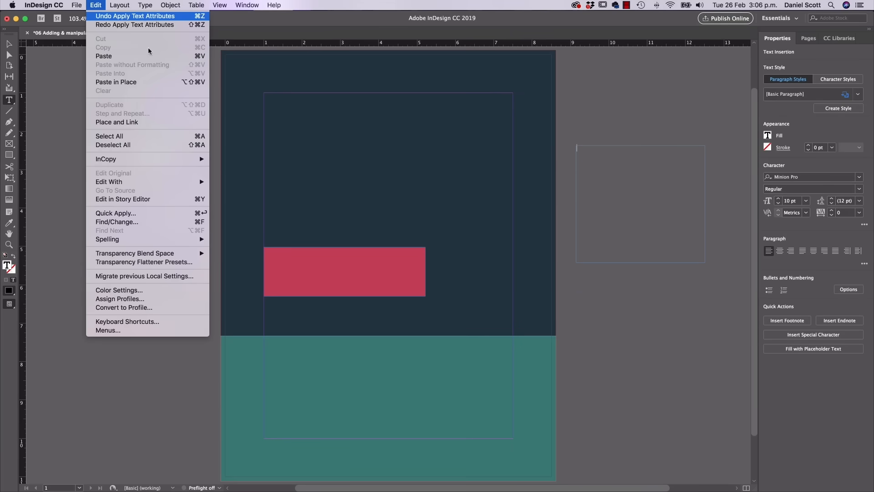
click(123, 17)
key(super+z)
click(10, 44)
key(super+z)
key(super+z)
key(super+z)
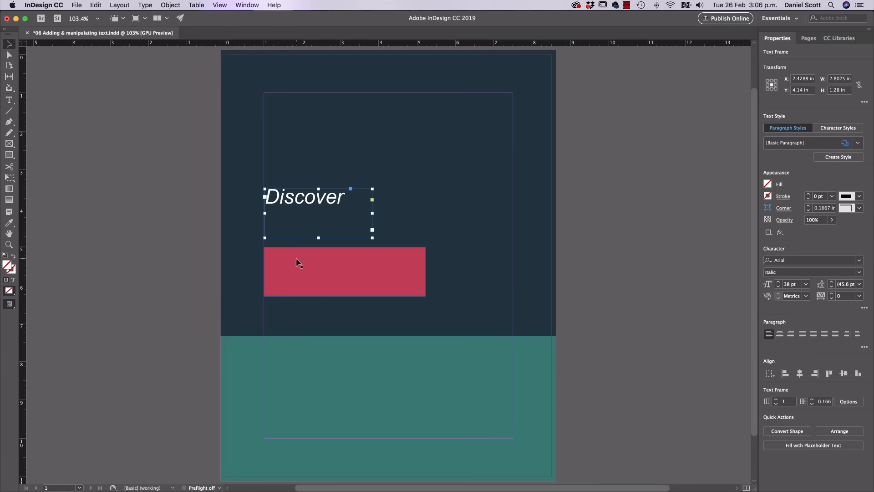
Try enlarging all the text in the Discover frame to 39 pt.
double_click(355, 203)
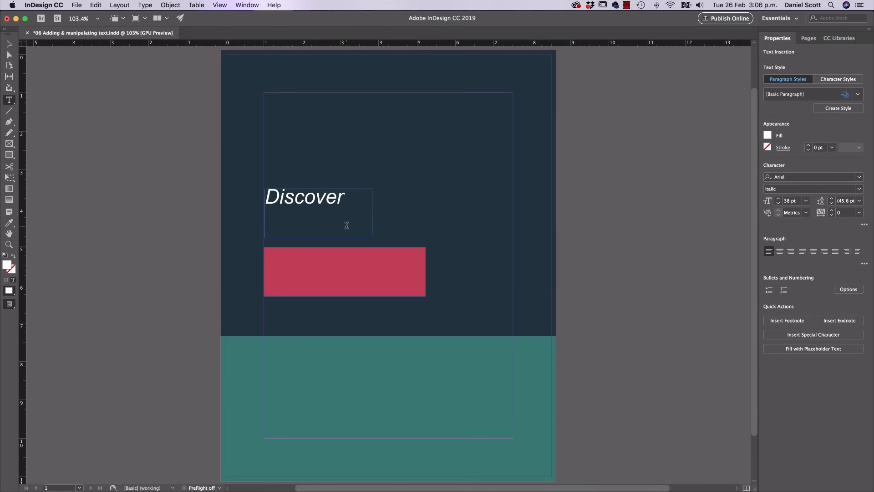
key(super+a)
key(super+shift+period)
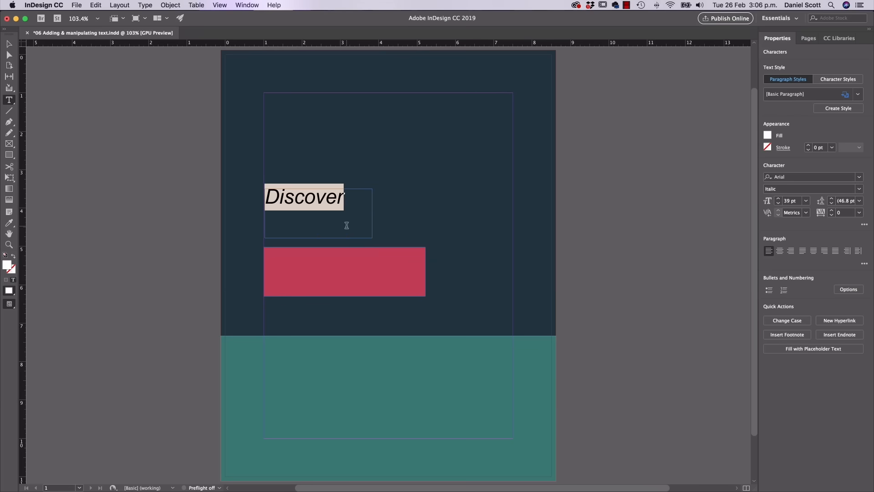
key(Escape)
click(114, 134)
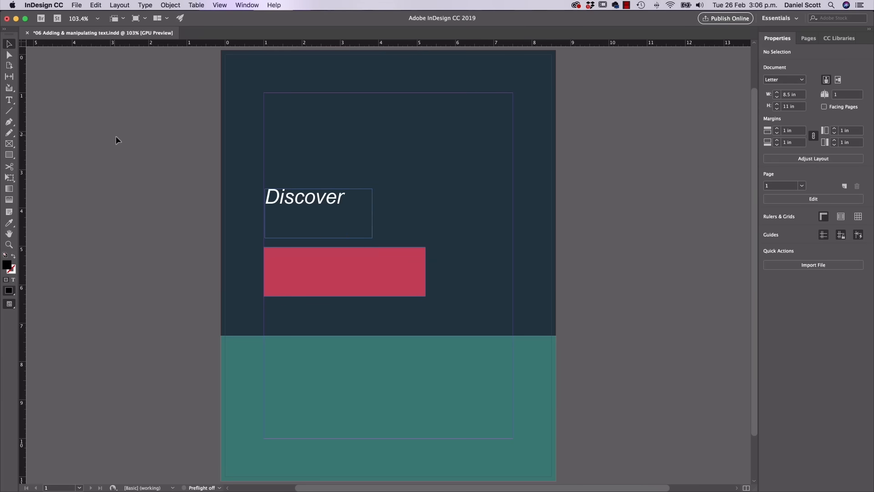
Widen the Discover frame to the red rectangle's width, about 4.19 in, and shift it about 0.66 in to the right.
click(330, 208)
drag(372, 214, 425, 214)
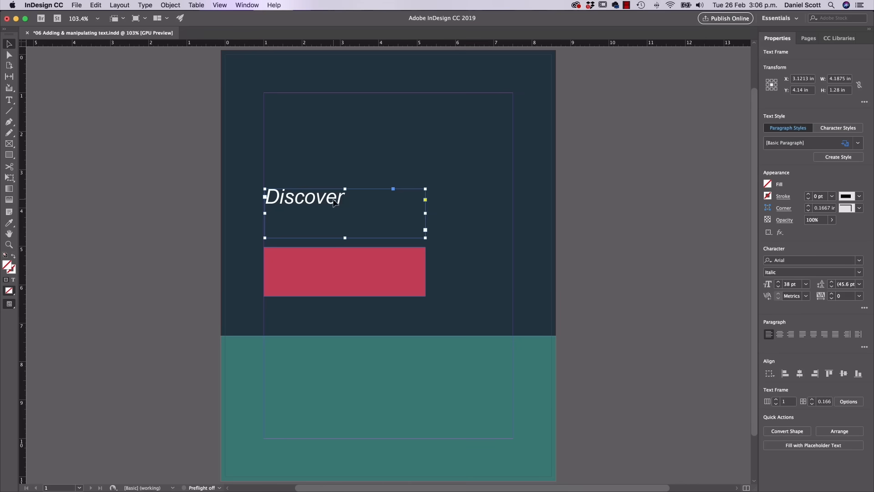
drag(305, 199, 330, 197)
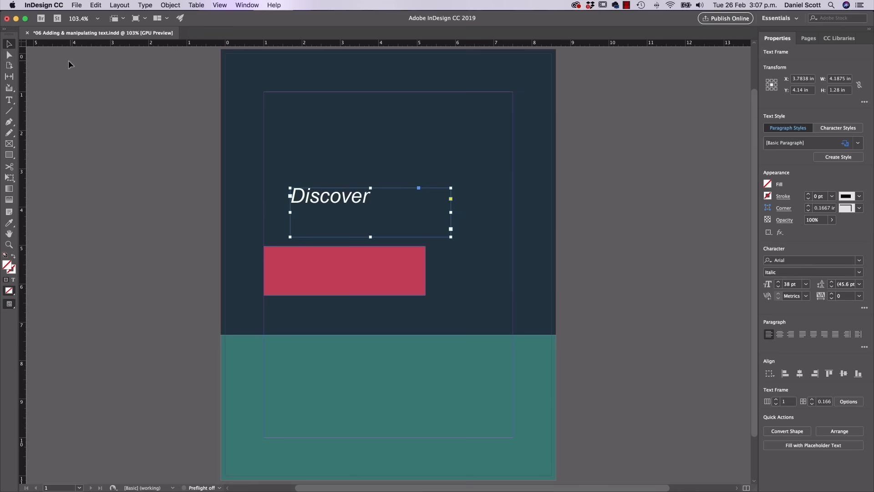
Copy the Discover text frame and place the pasted duplicate over the red rectangle.
click(90, 4)
click(103, 47)
click(96, 5)
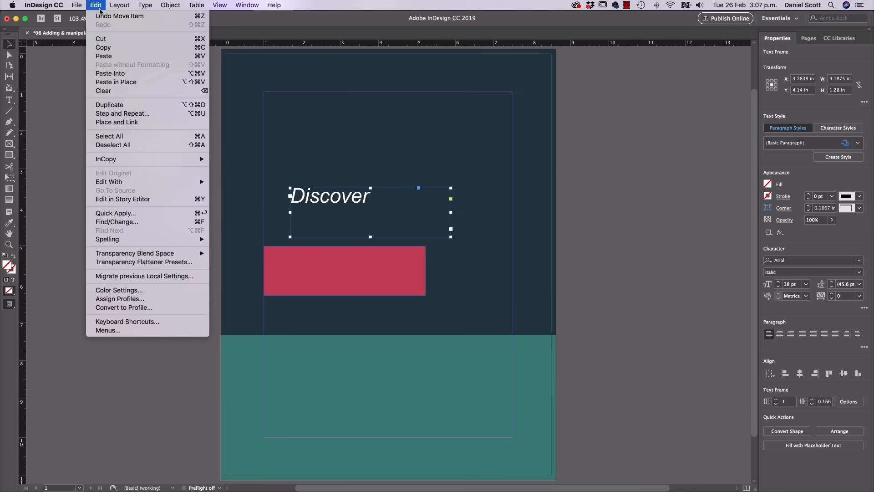
click(108, 57)
drag(363, 253, 321, 275)
Replace the duplicate frame's text with NEW ZEALAND and widen the frame slightly.
double_click(321, 275)
double_click(321, 274)
text(NEW Z)
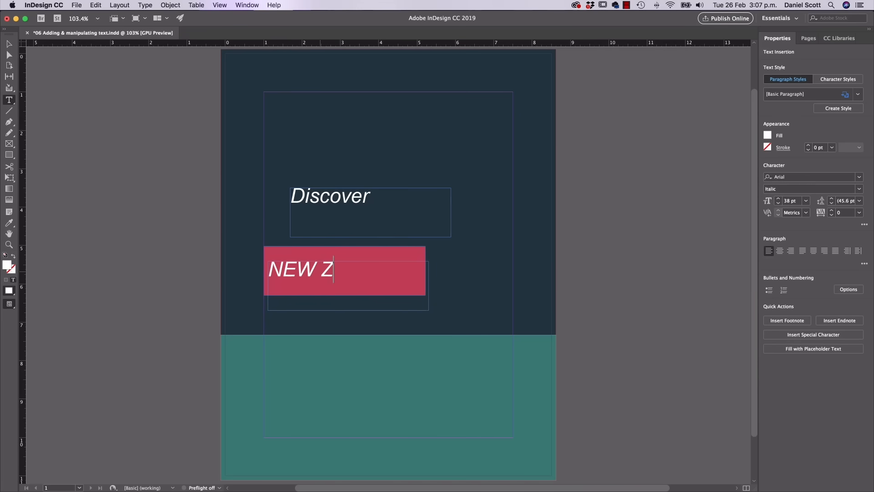
text(EALAND)
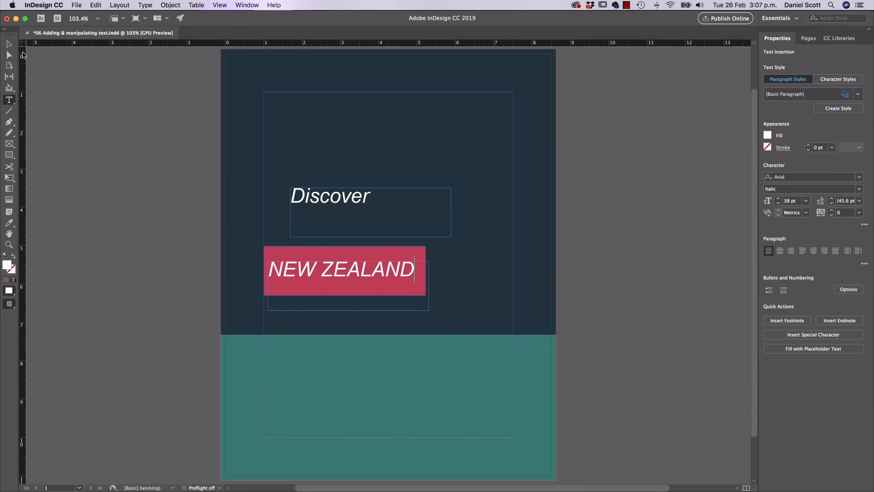
key(Escape)
drag(428, 285, 453, 286)
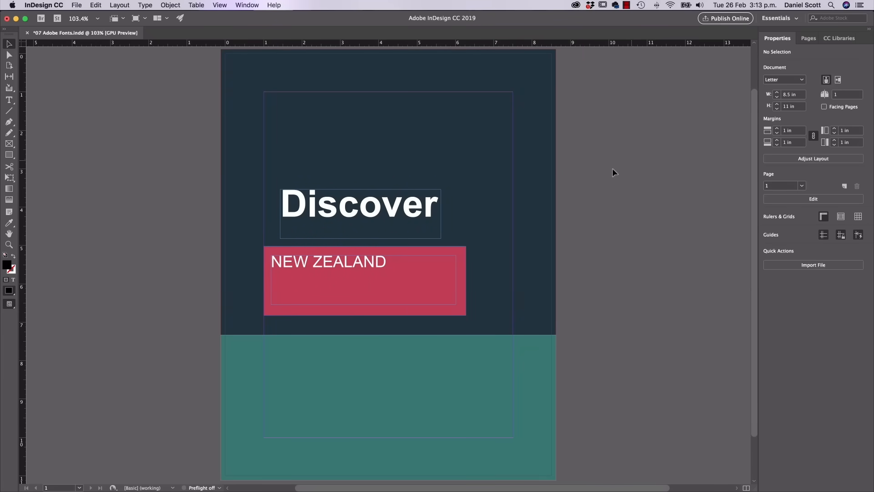
Move the Discover frame higher on the page and enlarge it to about 5.92 by 2.34 in.
click(399, 214)
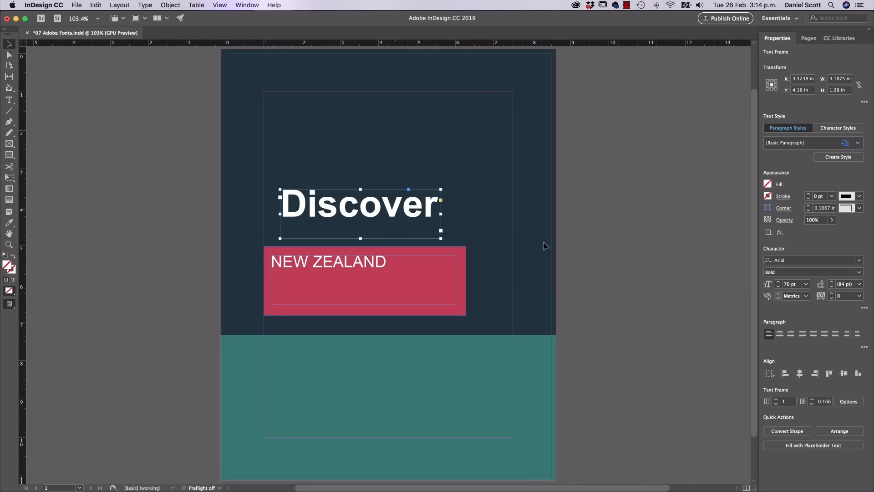
drag(406, 214, 397, 171)
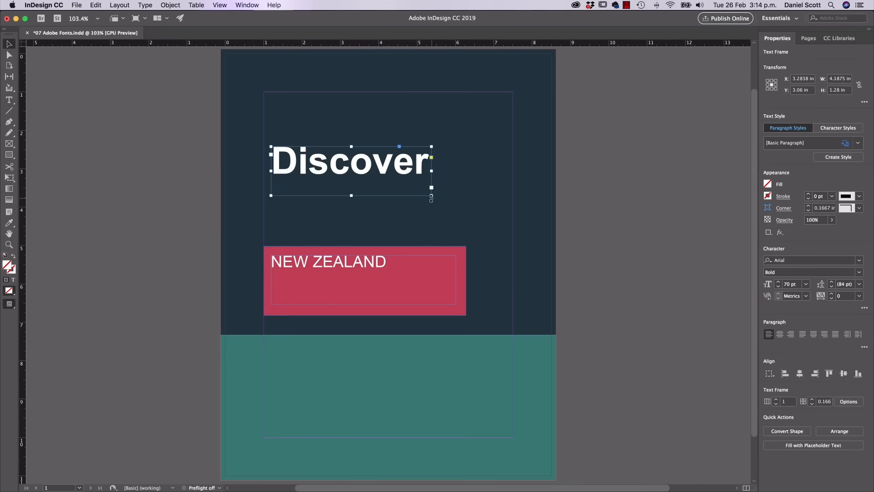
drag(431, 196, 495, 232)
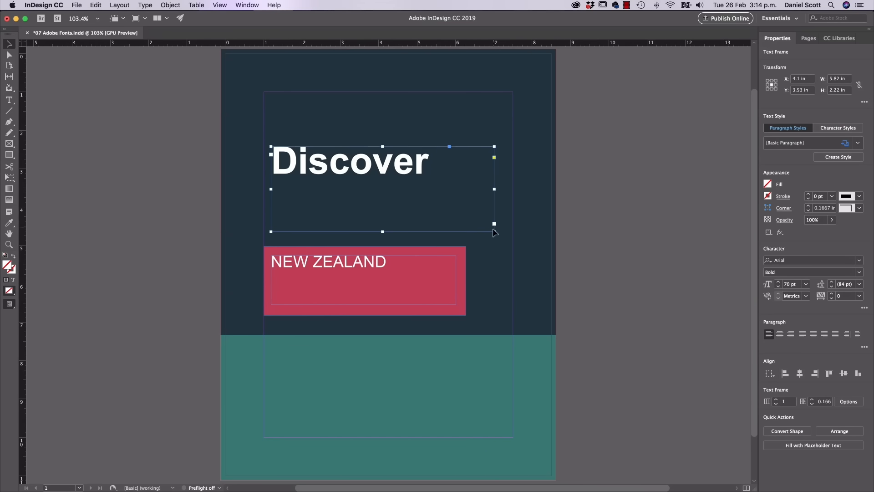
drag(494, 232, 498, 236)
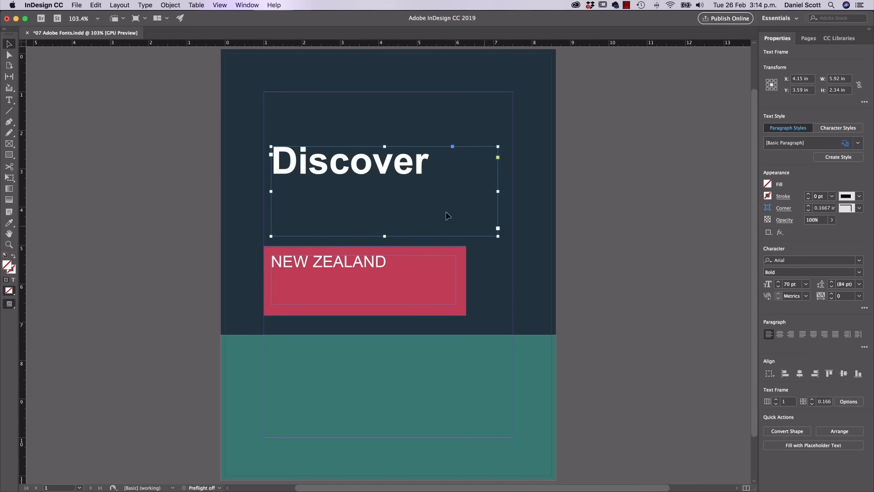
drag(320, 165, 318, 156)
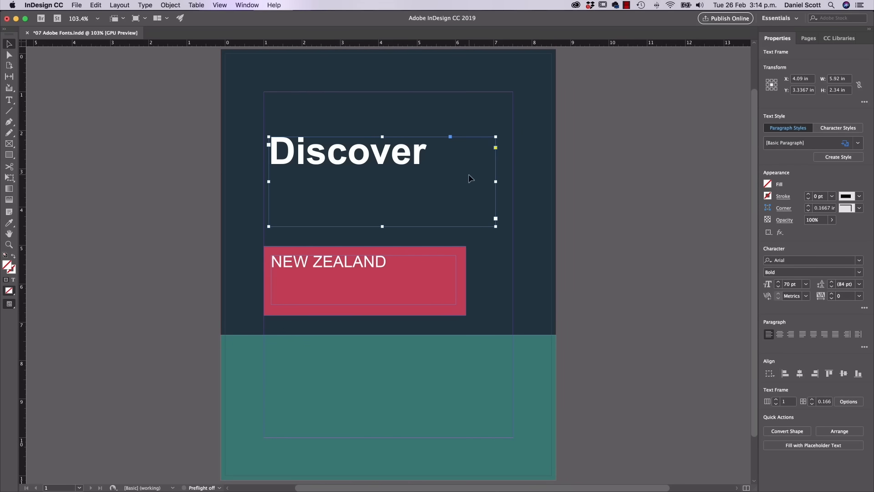
Try shrinking the Discover frame to about 3.68 in wide, and resize it to about 4.82 by 2.01 in.
drag(496, 226, 409, 206)
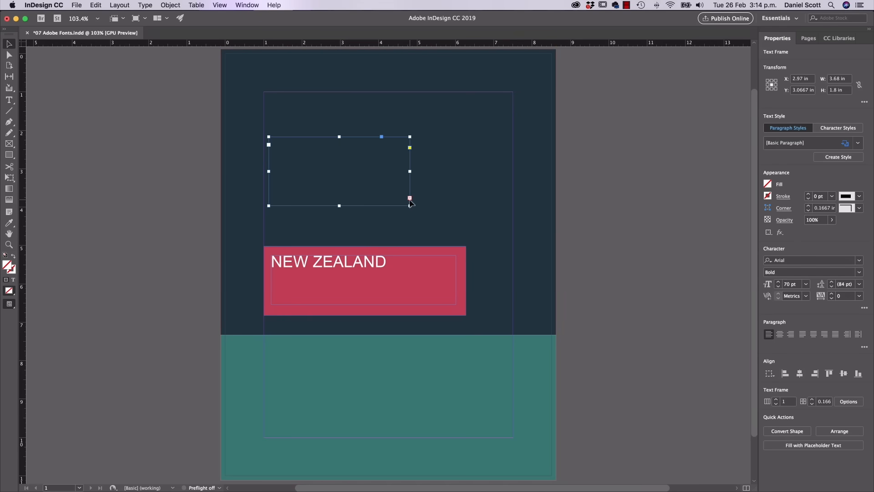
drag(410, 205, 448, 209)
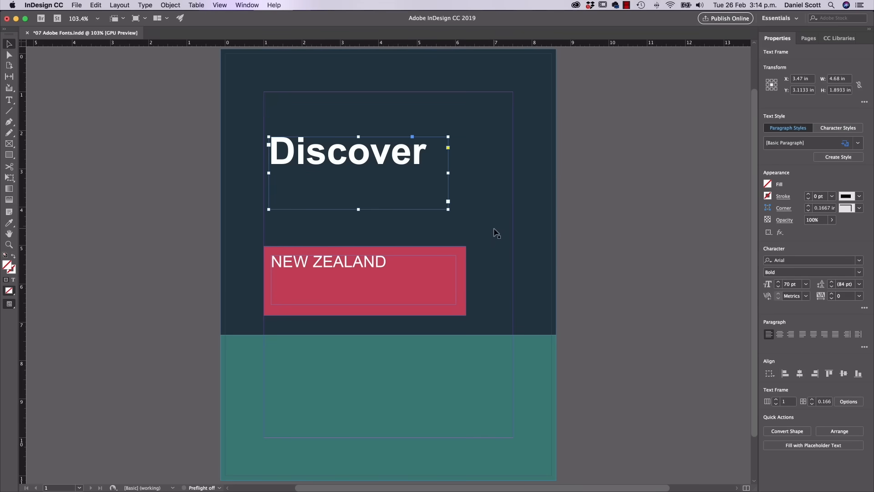
drag(448, 209, 454, 213)
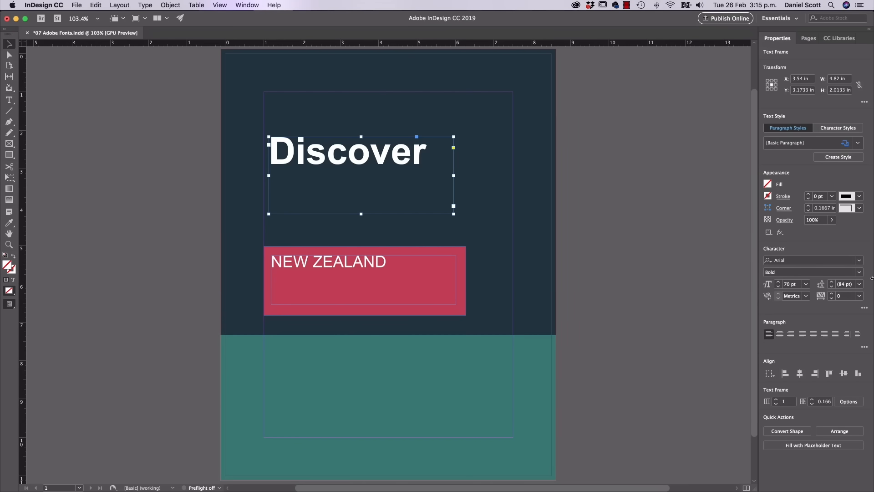
Browse the installed and additional Adobe fonts for the Discover text, and enlarge its frame to about 8.5 by 2.29 in.
click(859, 260)
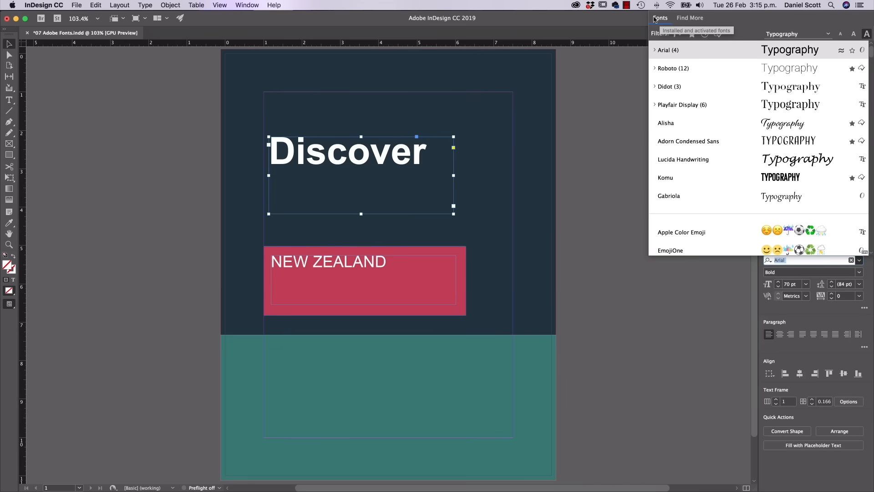
scroll(723, 95, down, 5)
scroll(723, 98, down, 20)
scroll(723, 98, up, 20)
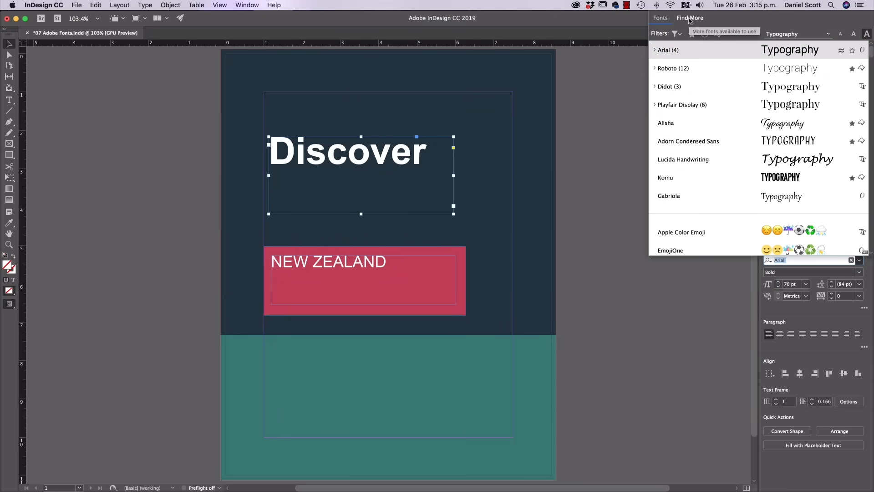
click(692, 20)
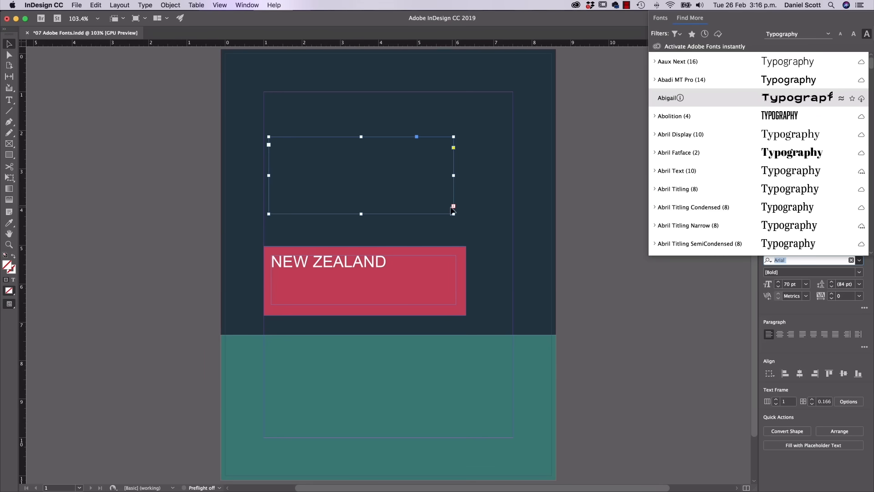
drag(454, 212, 595, 225)
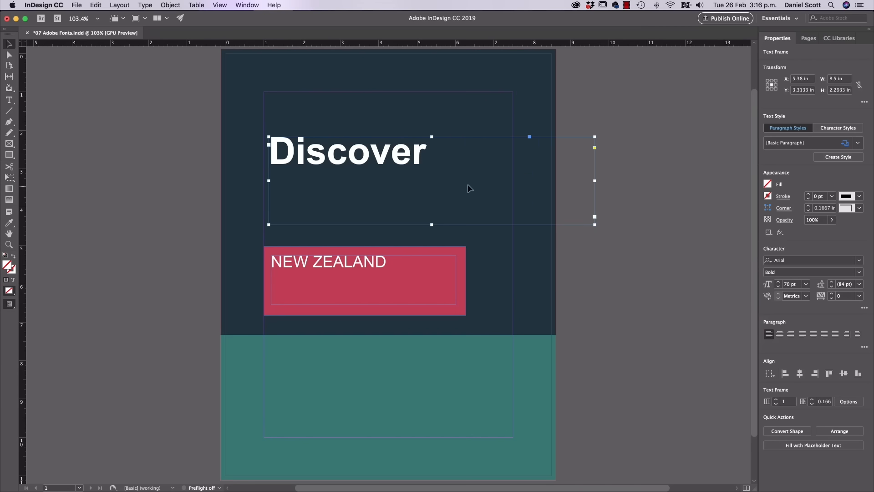
Preview additional Adobe fonts on the Discover text and check which Adobe account is signed in.
click(859, 260)
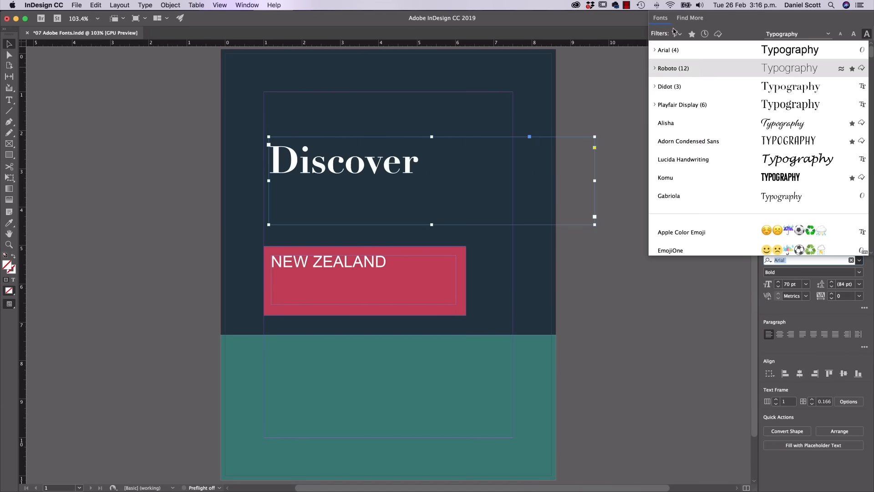
click(686, 20)
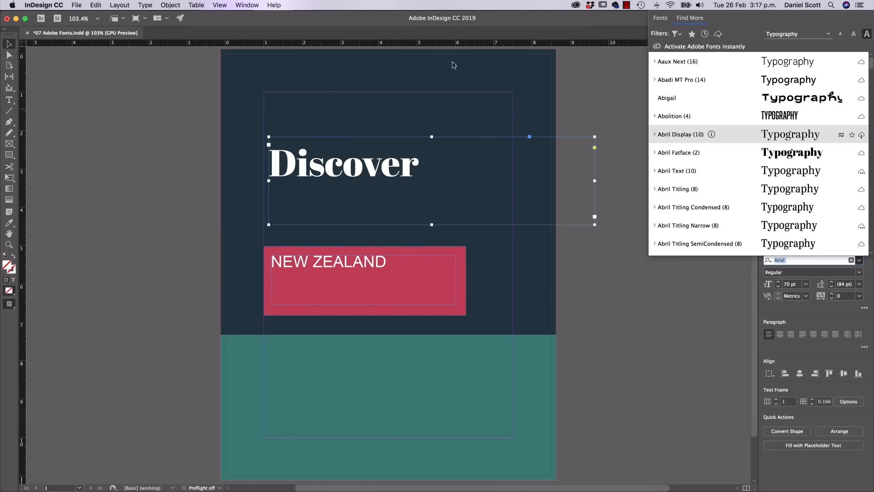
click(272, 5)
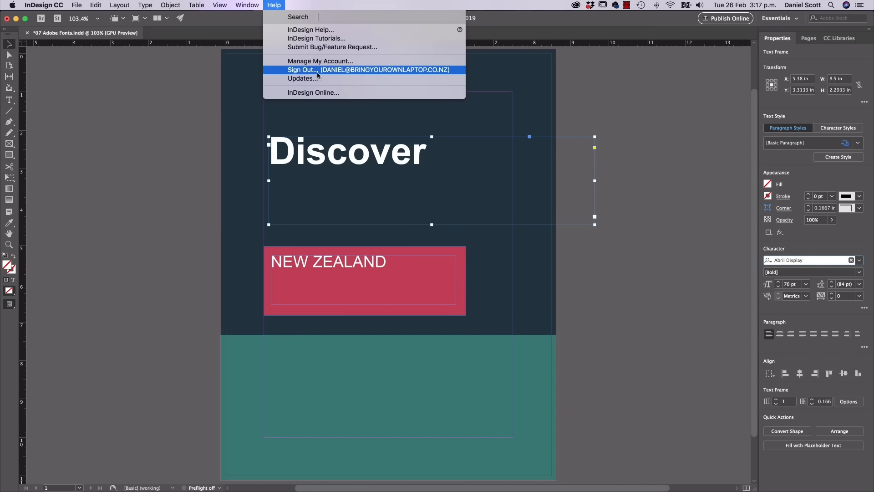
click(295, 71)
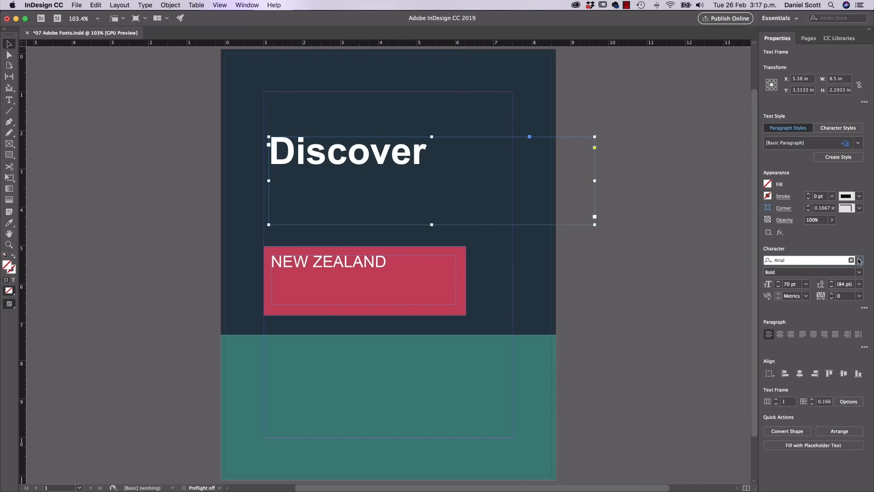
Set the Discover text's font to Adorn Condensed Sans from the additional Adobe fonts.
click(860, 260)
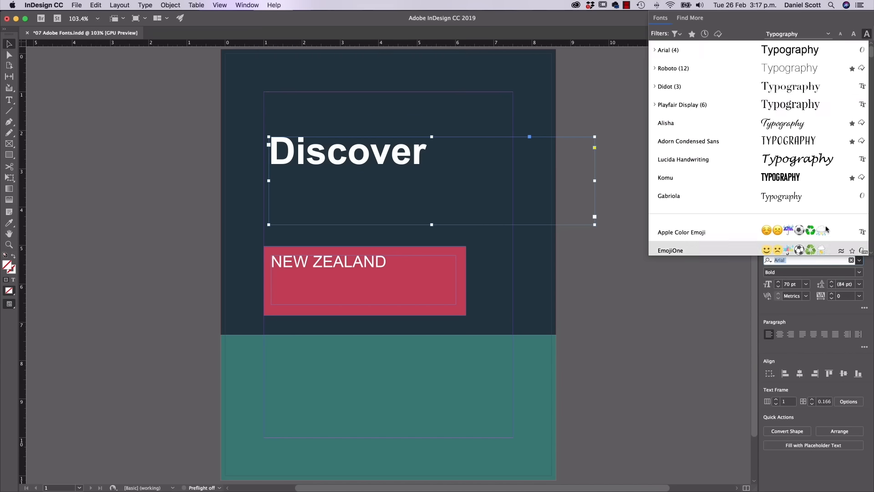
click(695, 20)
scroll(691, 211, down, 5)
scroll(704, 134, down, 8)
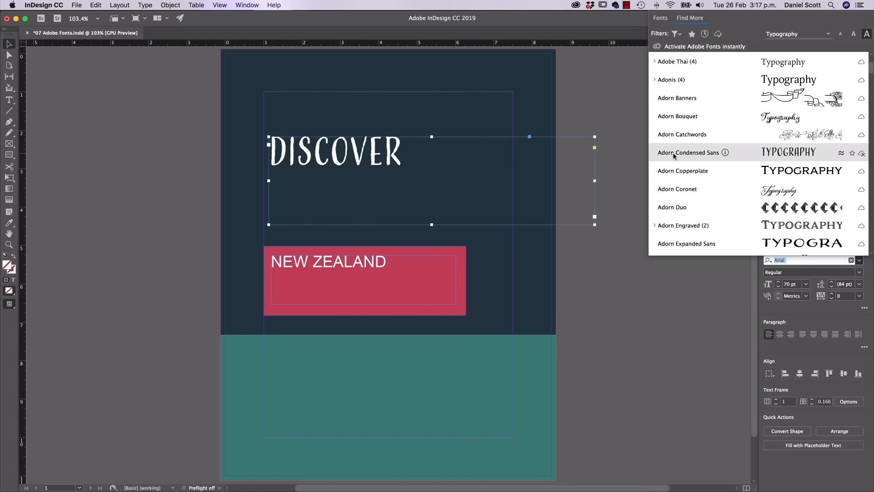
click(793, 154)
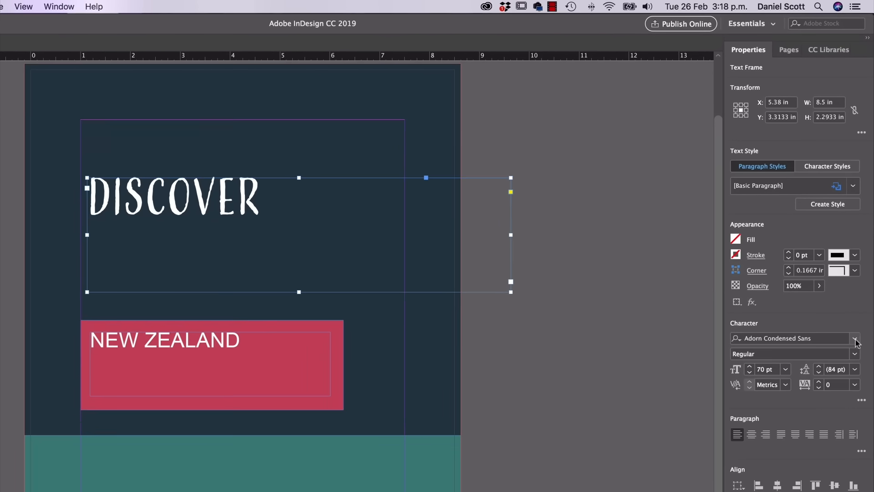
Compare the list of installed fonts with the list of additional Adobe fonts.
click(859, 261)
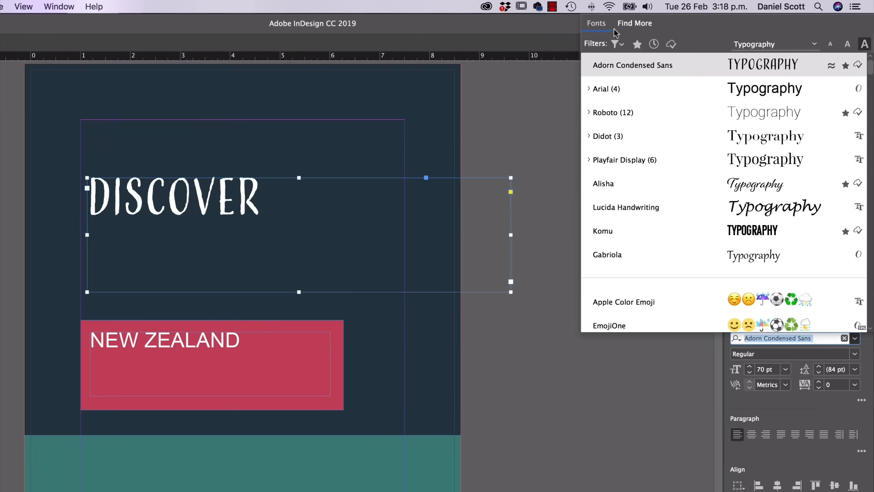
click(633, 23)
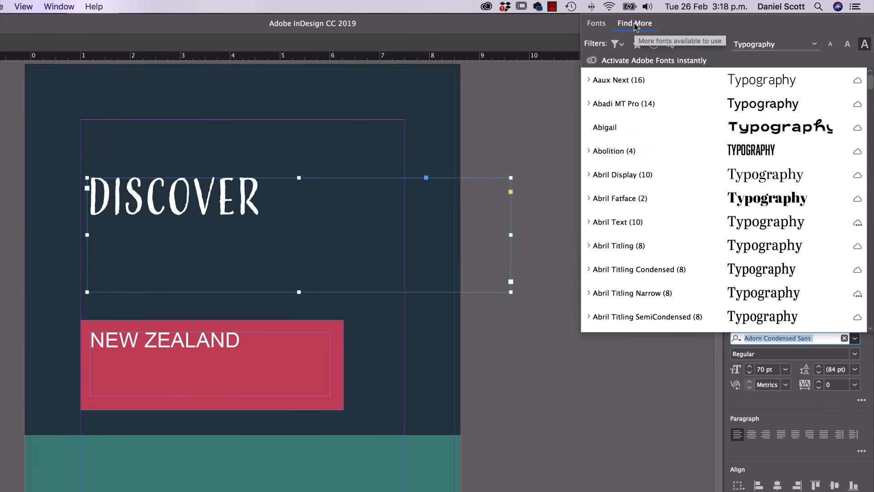
click(594, 25)
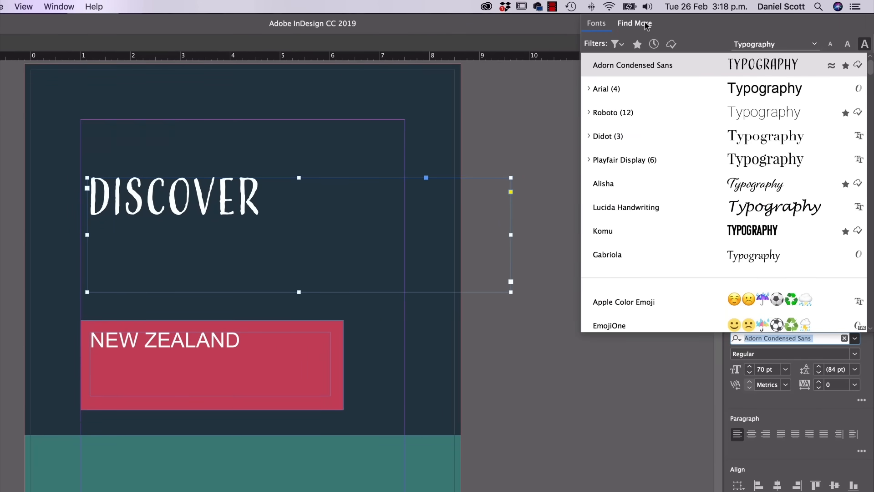
click(645, 25)
click(610, 26)
click(636, 25)
click(601, 26)
Filter the installed fonts to the handwritten classification, set Discover to Comic Sans MS, and preview the other handwritten fonts.
click(615, 45)
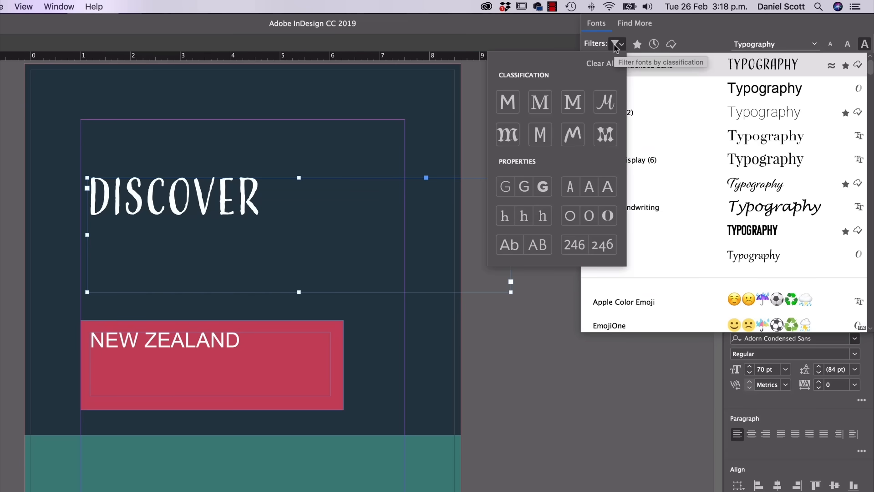
click(574, 132)
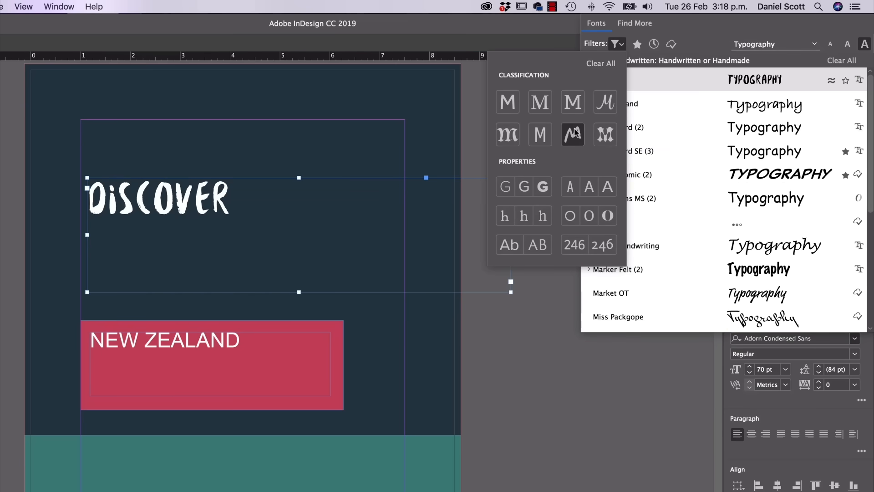
click(752, 198)
scroll(755, 196, down, 5)
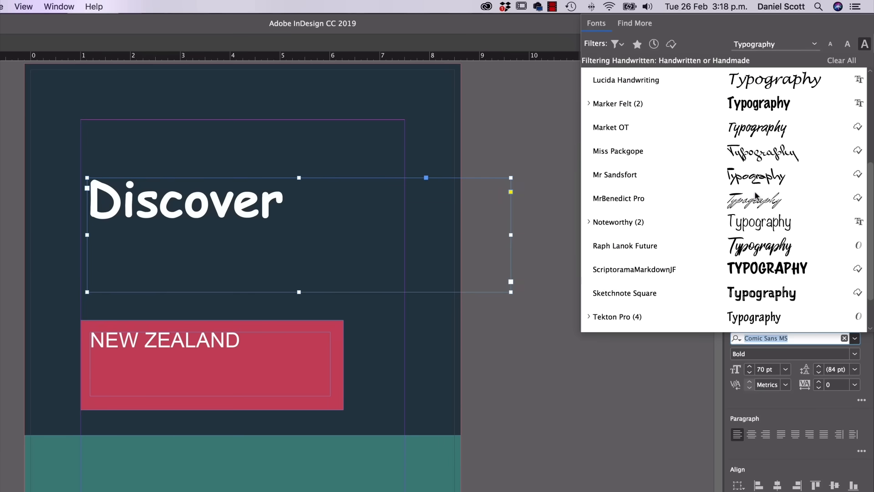
scroll(755, 195, down, 2)
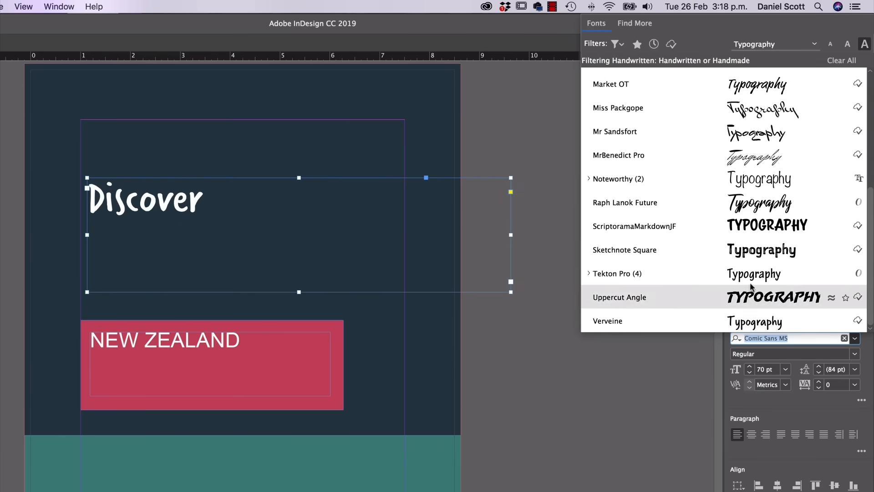
scroll(749, 182, up, 9)
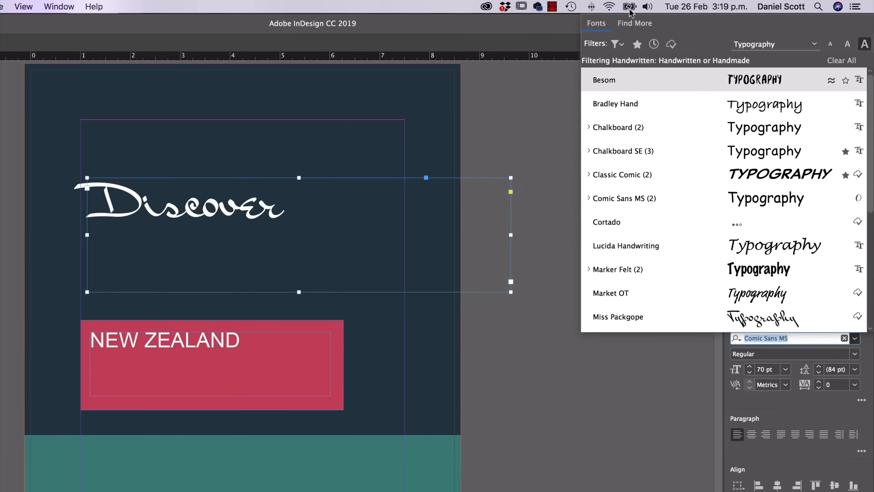
Preview the handwritten fonts among the additional Adobe fonts on the Discover text.
click(626, 28)
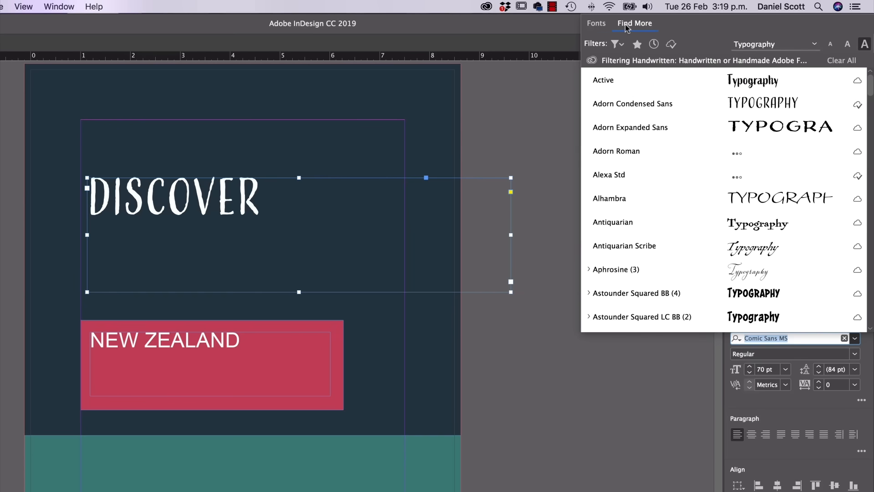
click(611, 47)
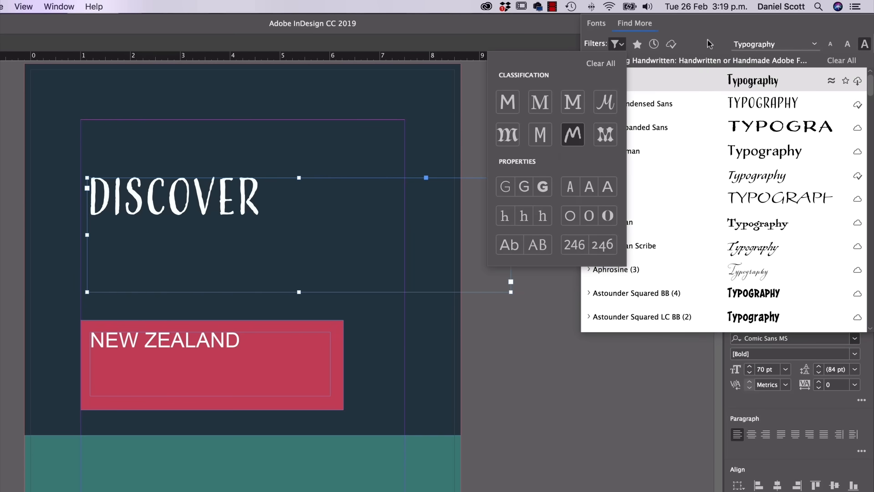
scroll(719, 197, down, 5)
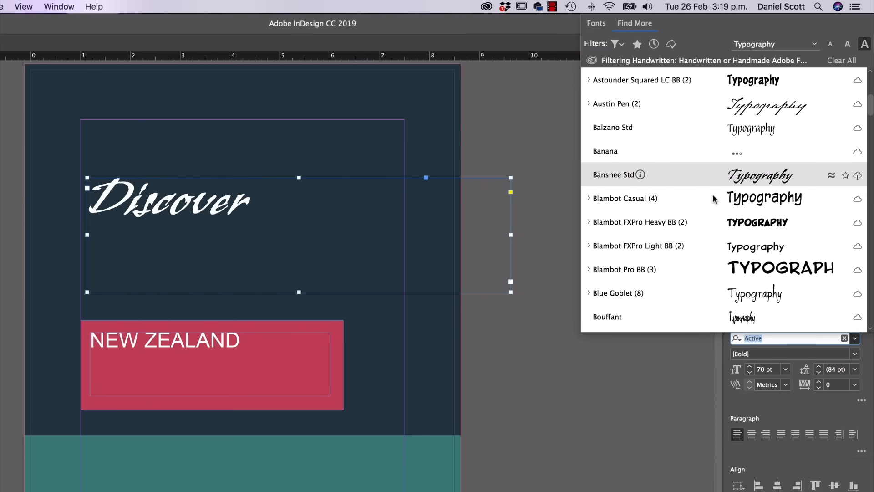
scroll(714, 199, down, 3)
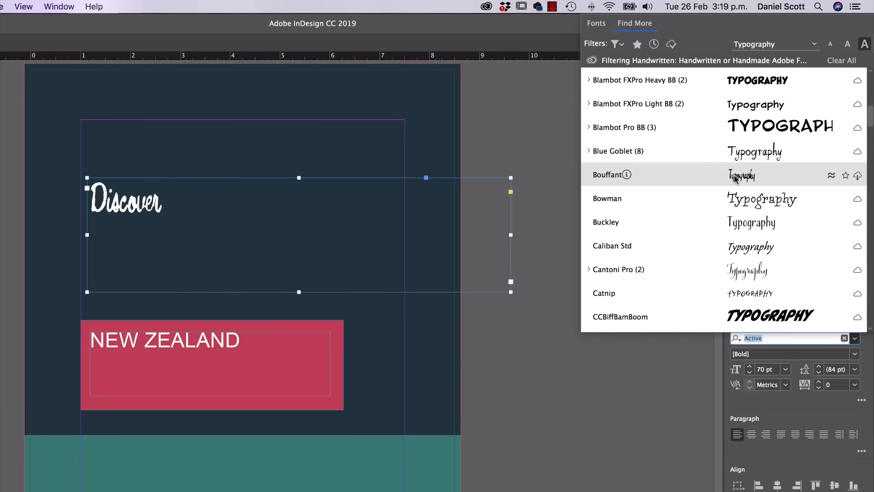
Filter the additional Adobe fonts to serif classification with condensed width, lining figures and heavy weight.
click(617, 44)
click(541, 102)
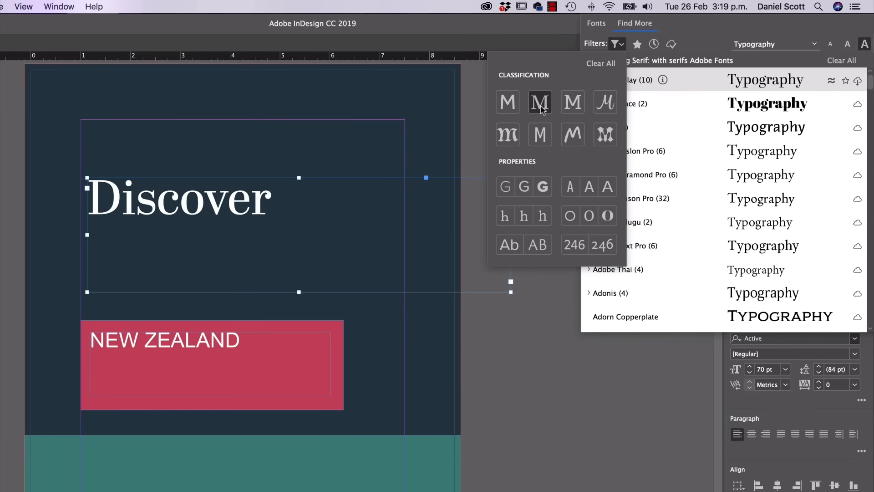
click(571, 189)
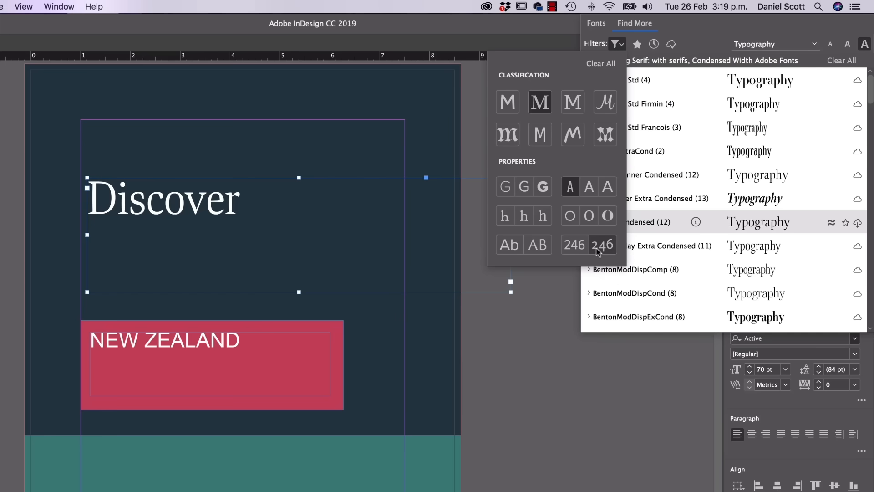
click(574, 245)
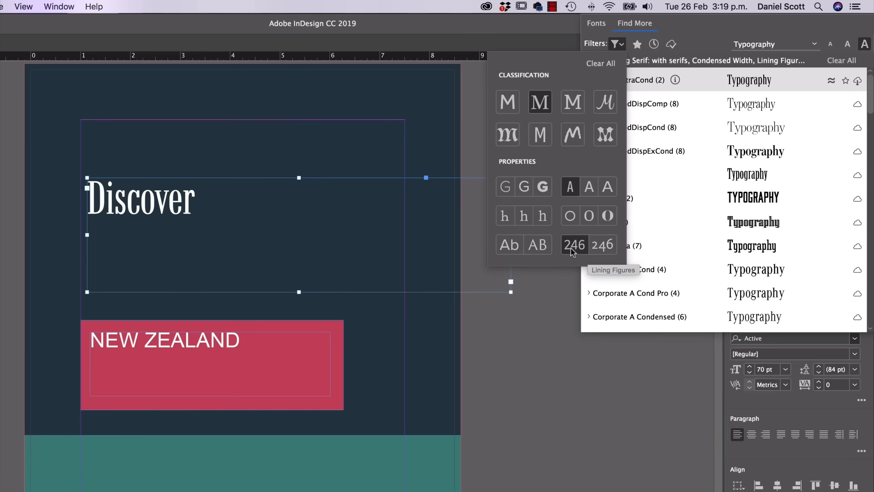
click(545, 187)
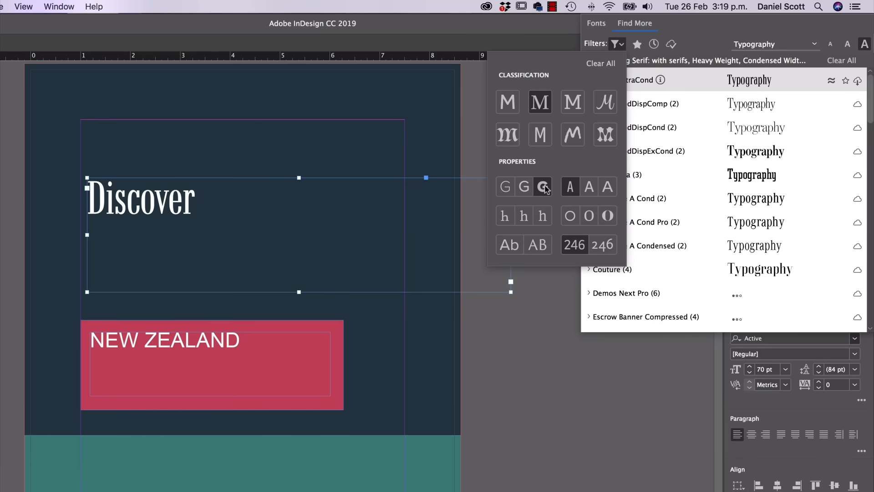
Clear all the font filters and close the font list without changing the Discover font.
click(546, 104)
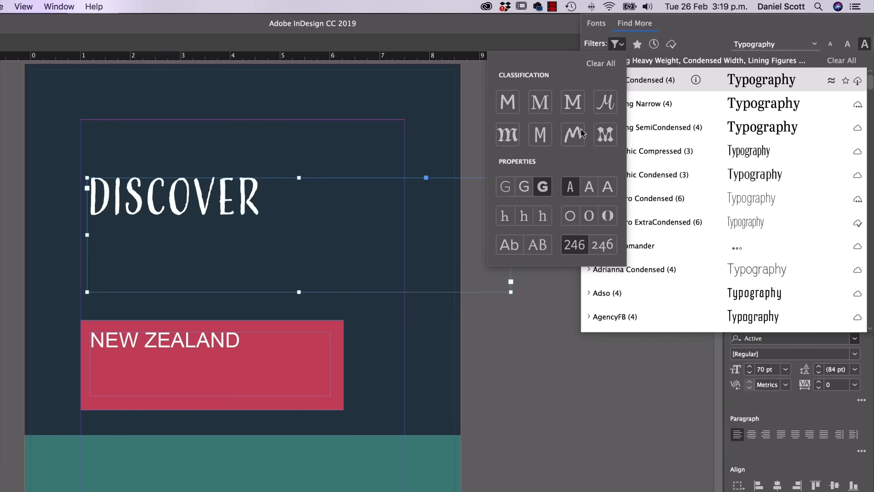
click(611, 66)
click(709, 33)
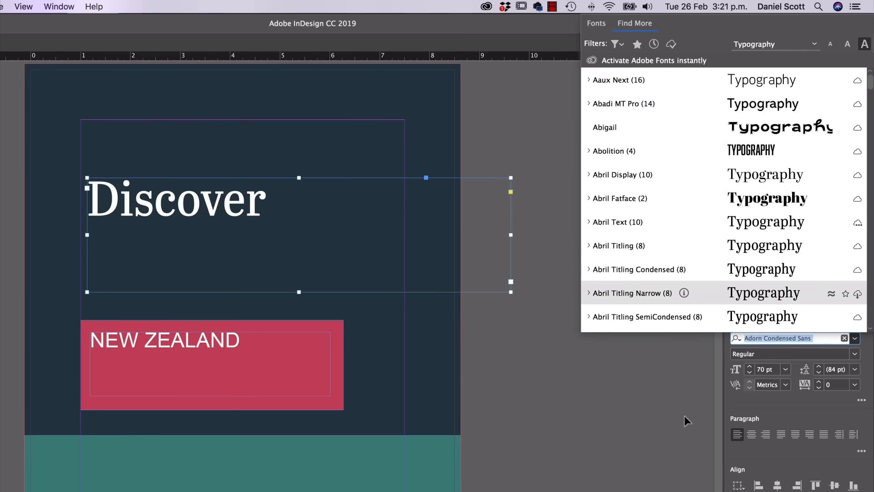
click(656, 408)
Search the installed fonts and the additional Adobe fonts for LINOTYPE DIDOT for the Discover text.
click(247, 216)
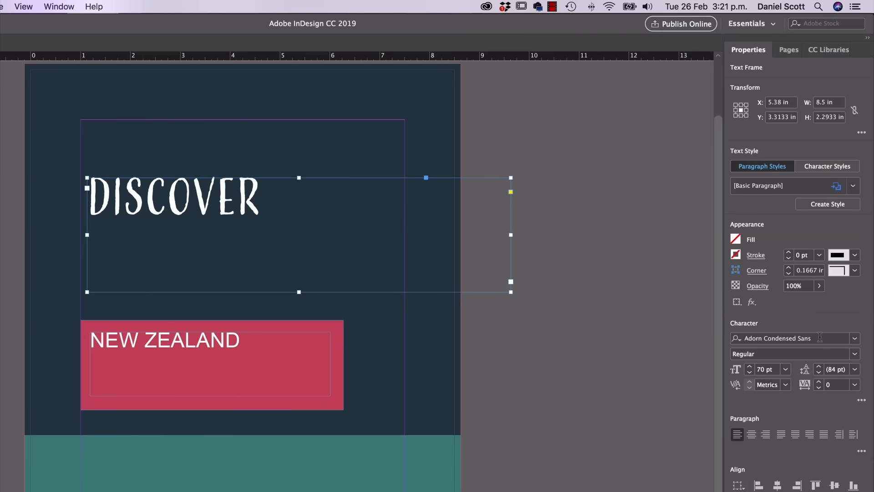
click(759, 336)
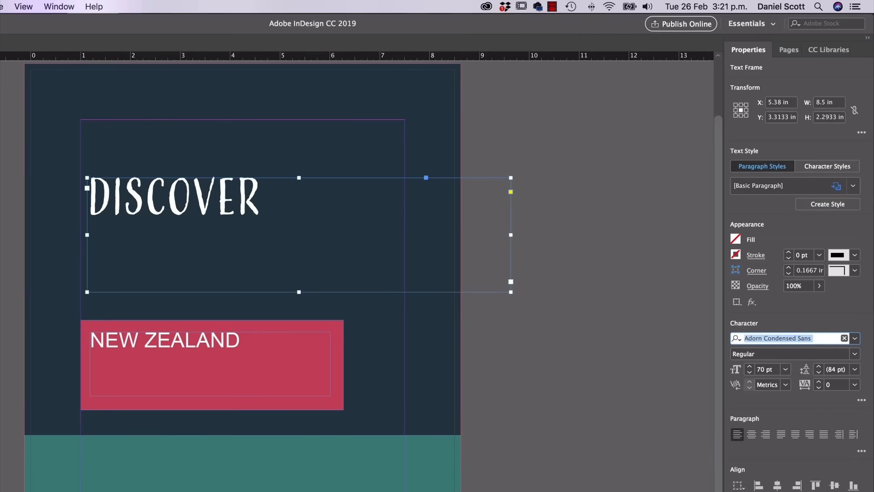
key(BackSpace)
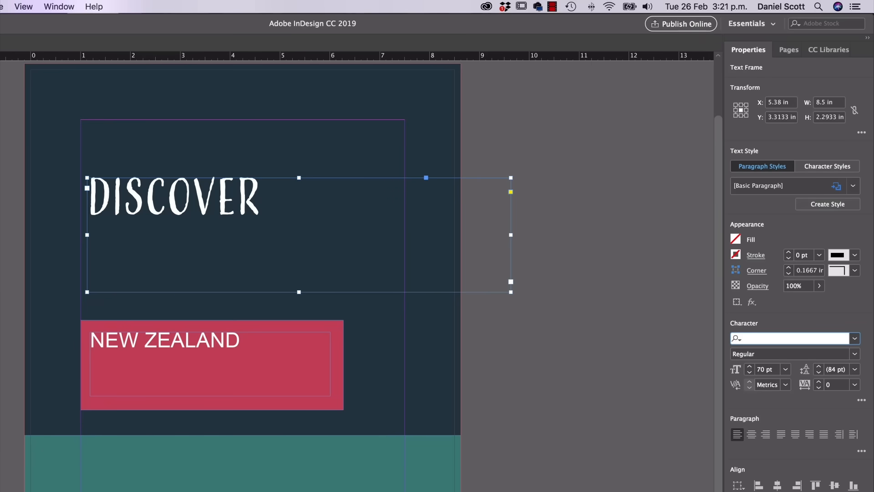
text(LINOTYPE)
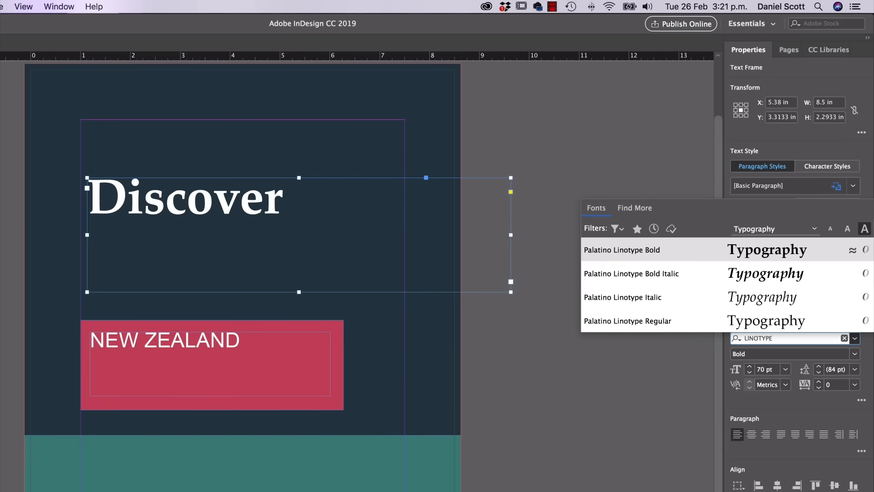
text( DIDOT)
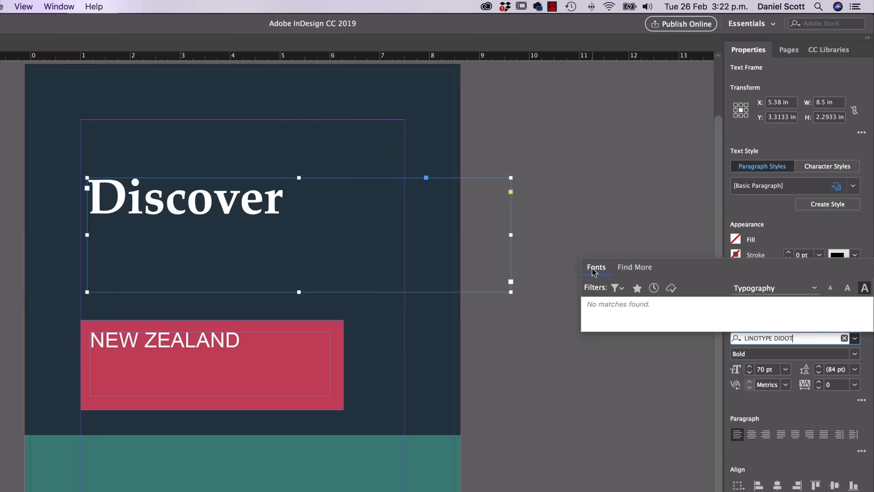
click(634, 270)
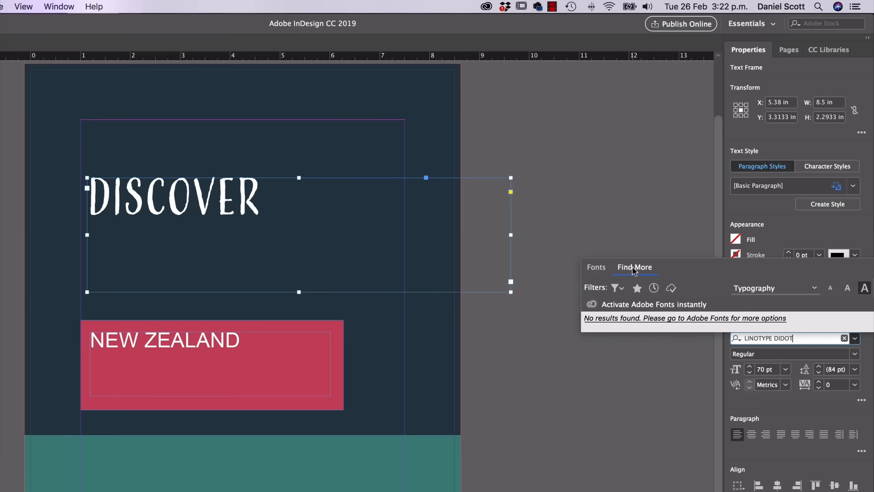
Shorten the font search to DIDOT and look for it among the installed and additional Adobe fonts.
drag(774, 339, 705, 334)
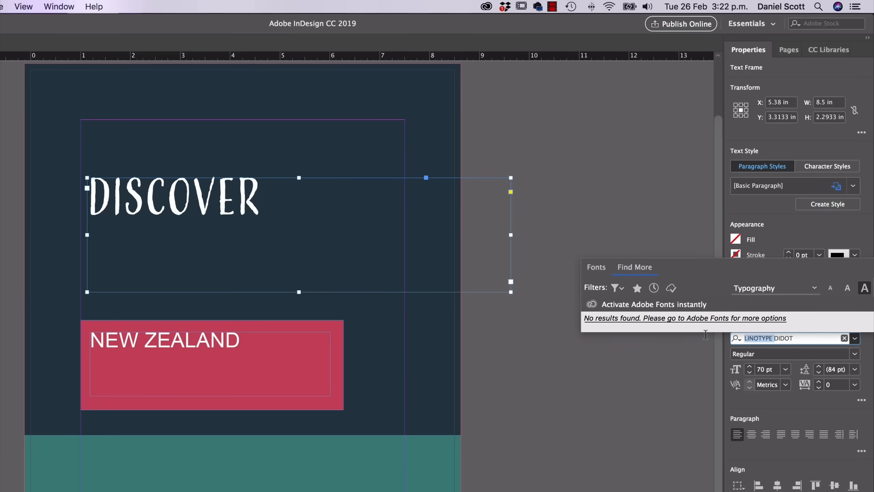
key(BackSpace)
key(Escape)
click(794, 339)
text(DIDOT)
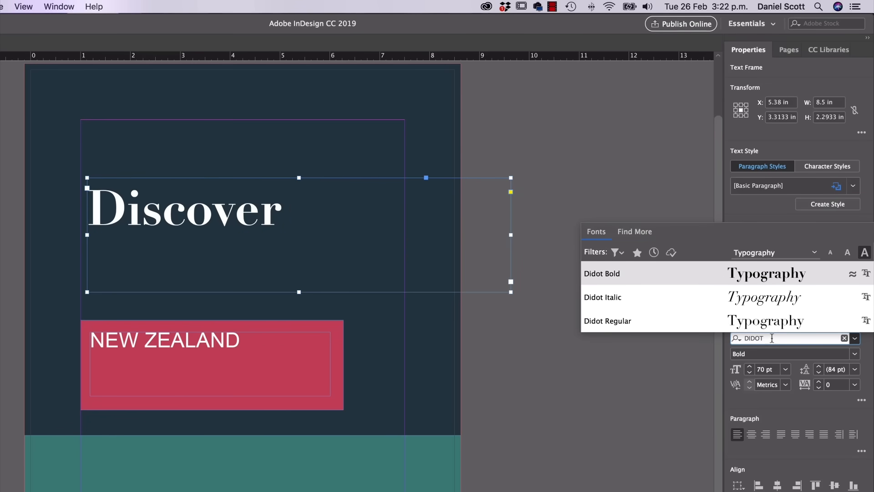
click(635, 231)
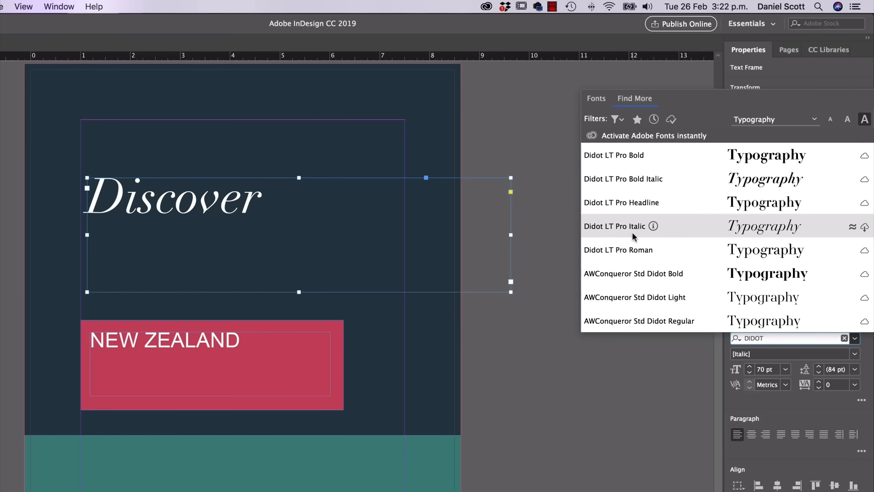
Activate Didot LT Pro Bold, Bold Italic, Headline, Italic and Roman, turn off the repeated activation prompt, and close the font list.
click(864, 157)
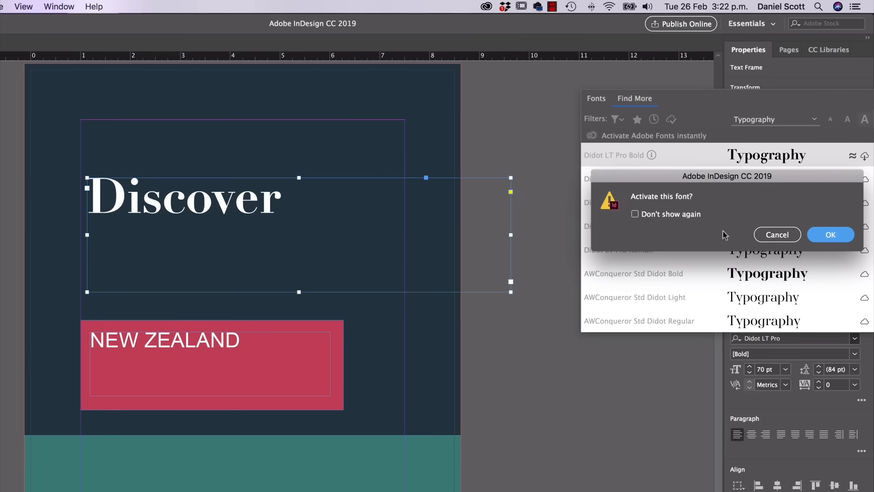
click(634, 216)
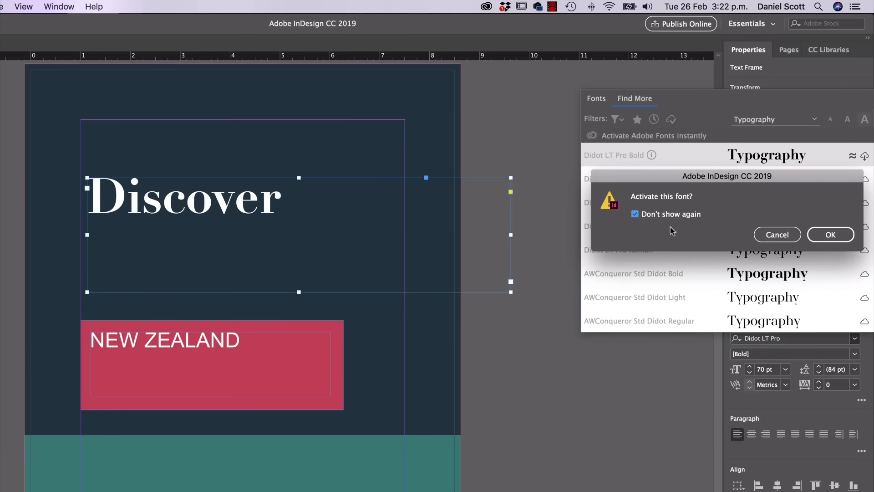
click(828, 233)
click(864, 204)
click(864, 229)
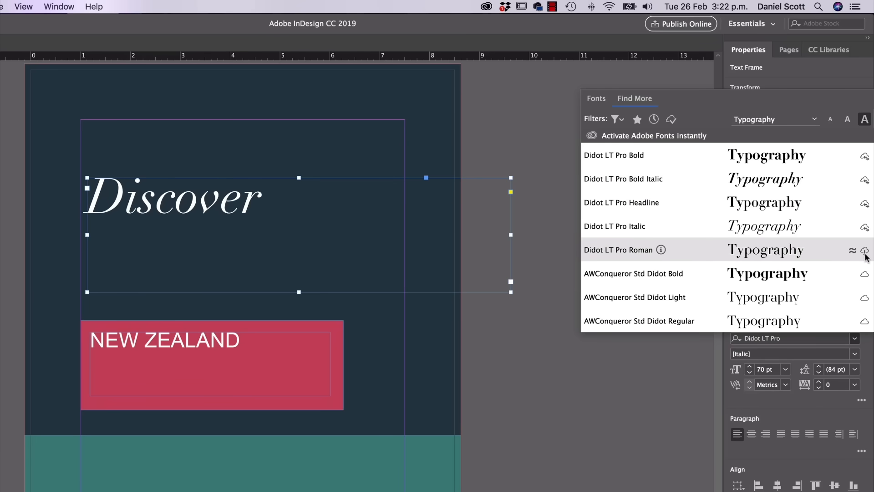
click(865, 251)
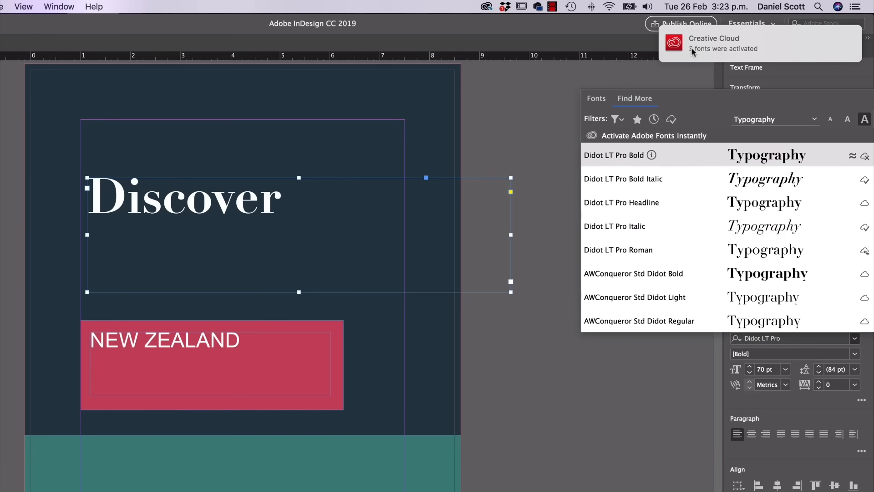
click(548, 231)
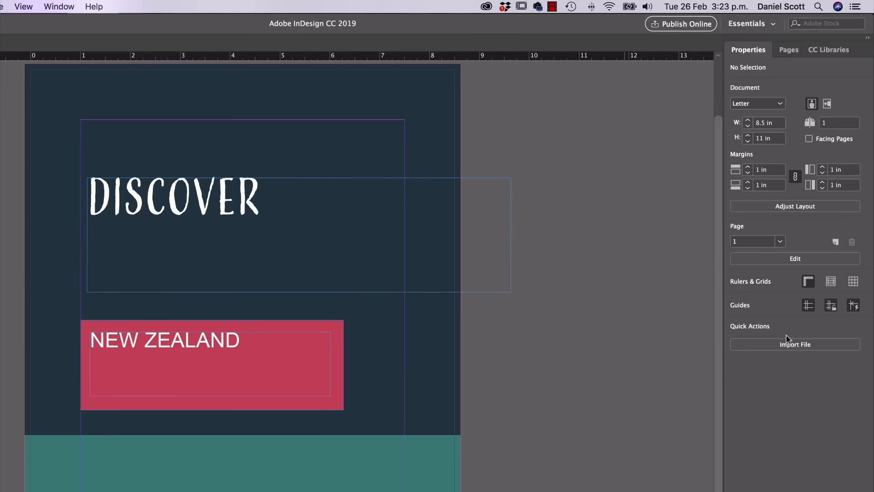
Search the installed fonts and the additional Adobe fonts for ROBOTO for the Discover text.
click(231, 212)
click(826, 339)
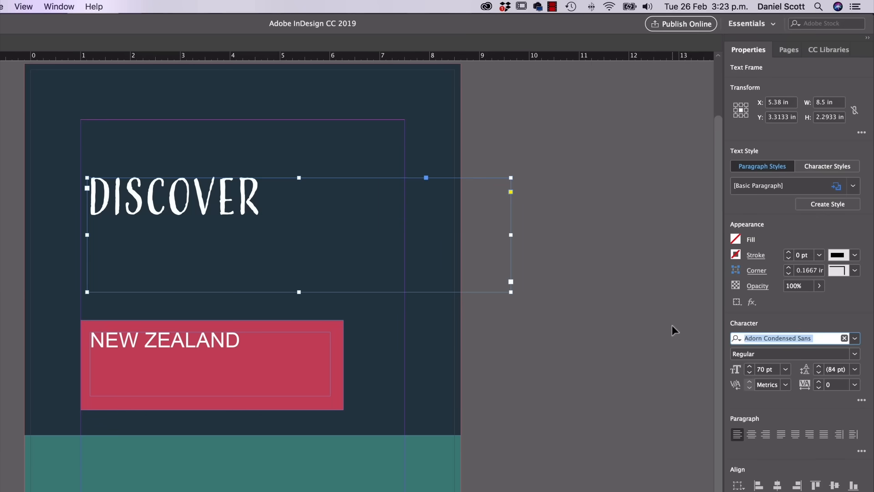
key(BackSpace)
text(ROBOTO)
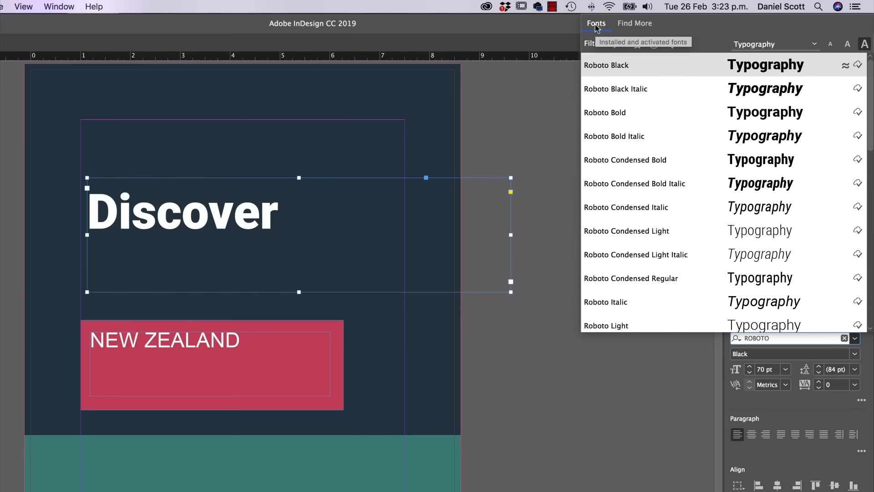
click(638, 26)
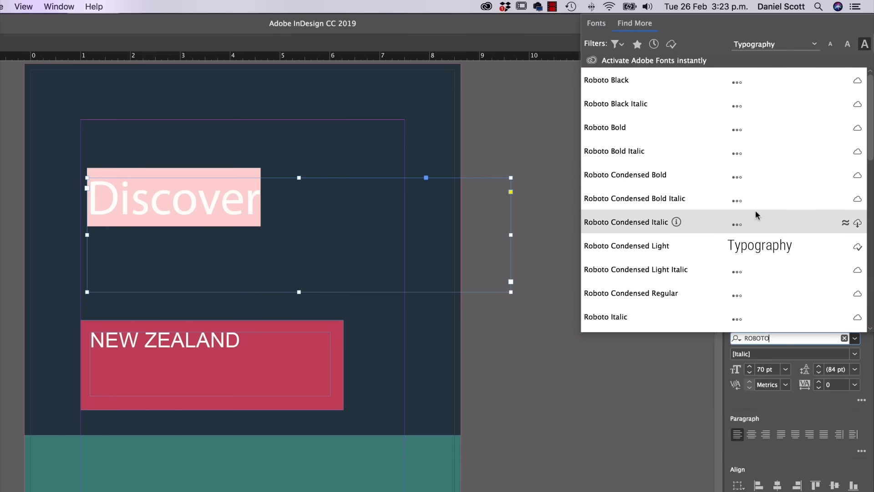
Preview the Roboto weights and styles, including Italic, Medium, Bold and Black, on the Discover text without applying one.
scroll(755, 212, down, 10)
scroll(755, 211, up, 10)
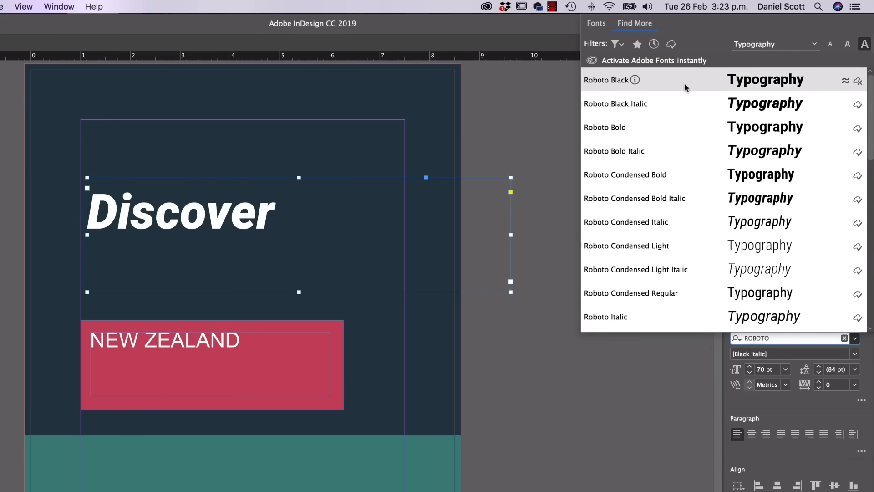
scroll(663, 154, down, 2)
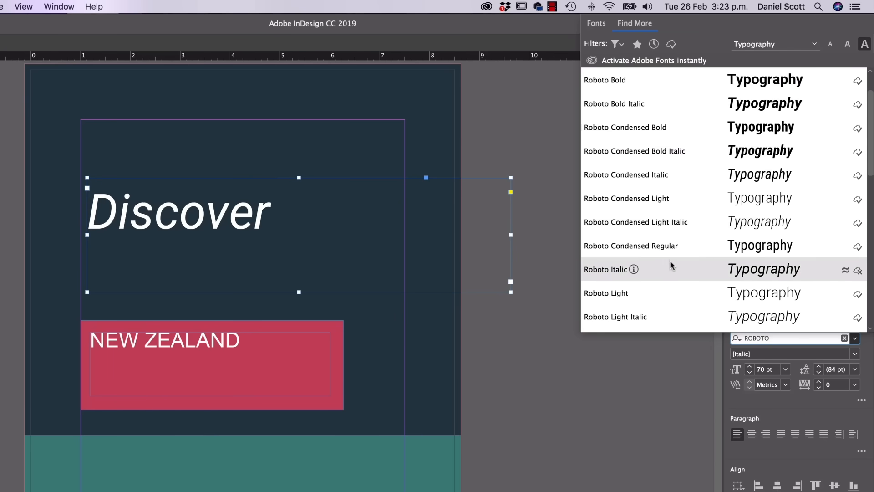
scroll(669, 260, down, 3)
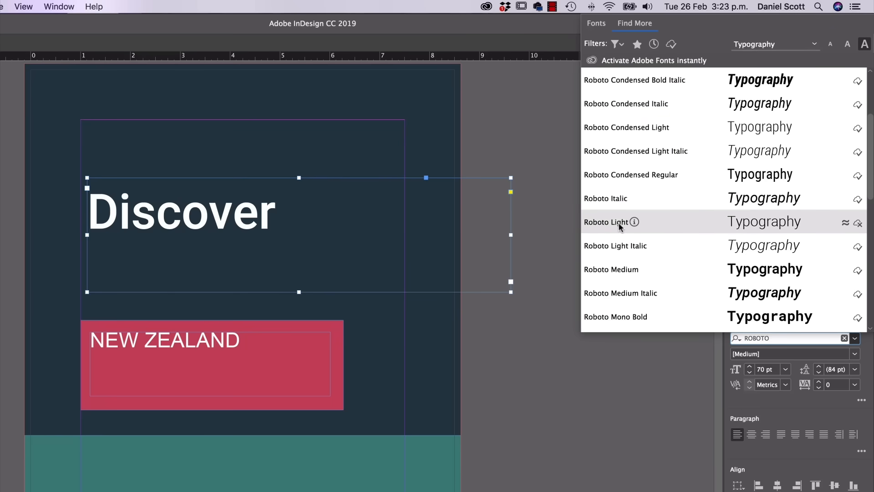
scroll(619, 225, up, 5)
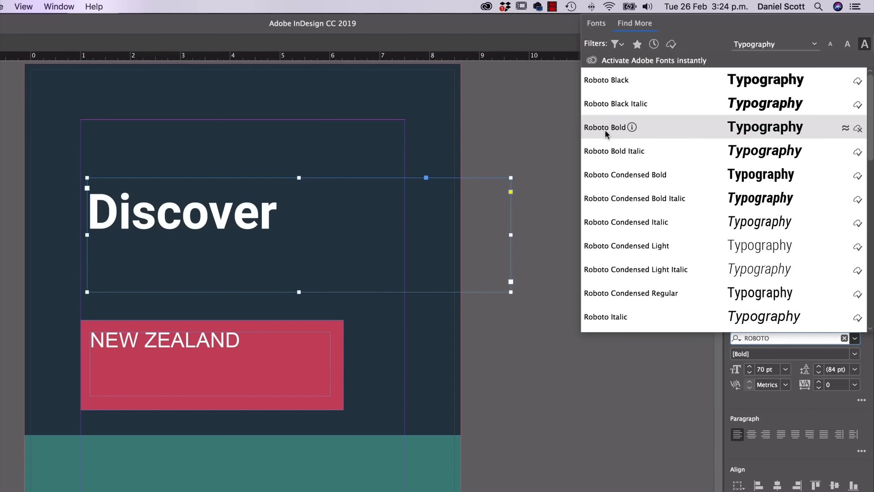
key(Up)
key(Up)
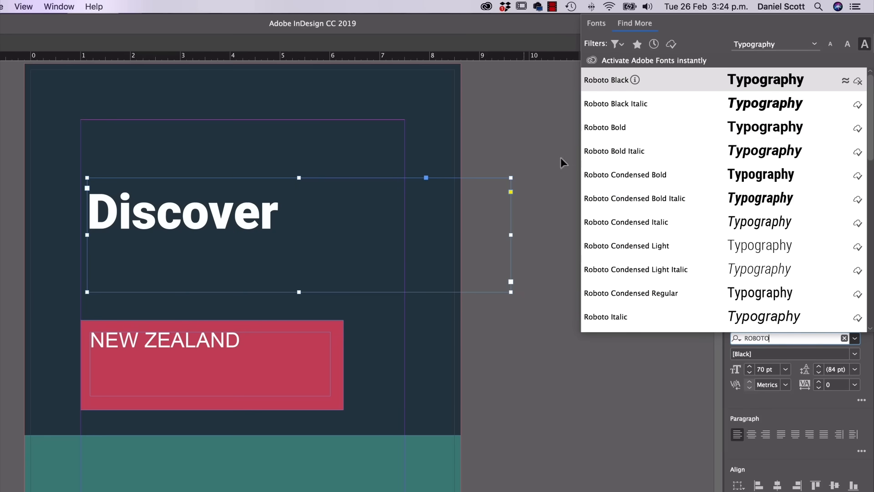
click(515, 147)
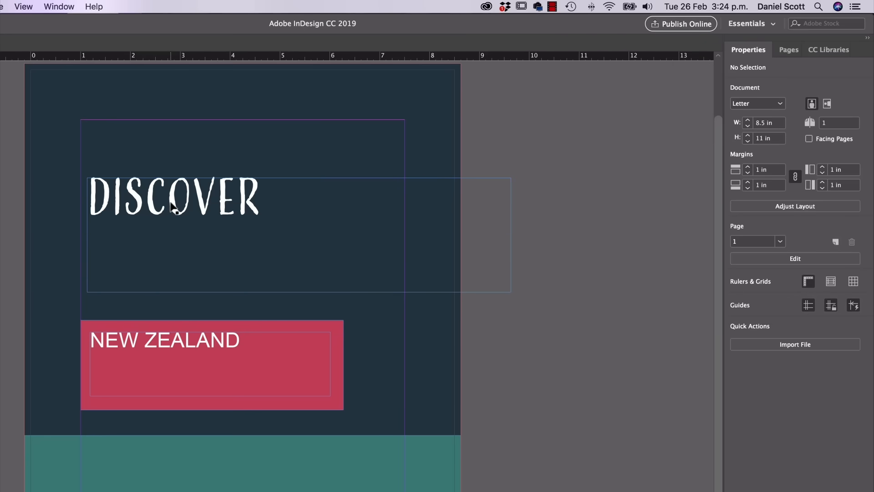
Move the Discover text frame down to the left margin and set its font to Didot LT Pro Bold.
drag(168, 234, 162, 273)
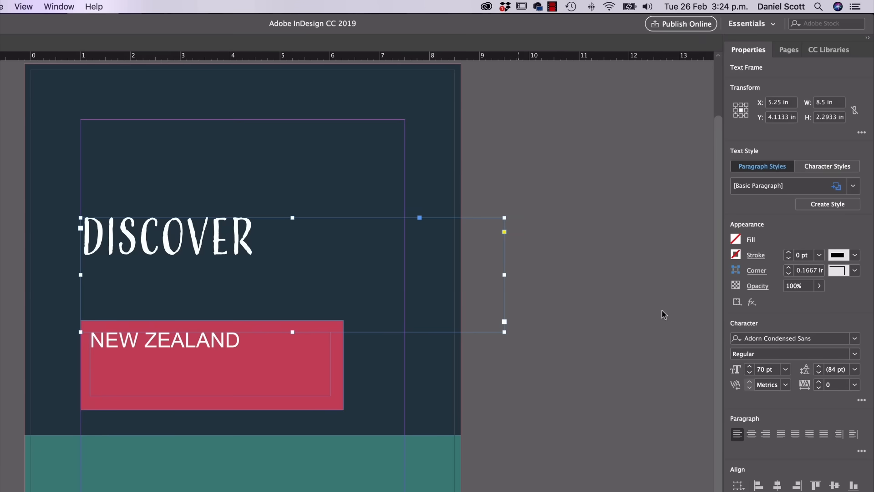
click(797, 338)
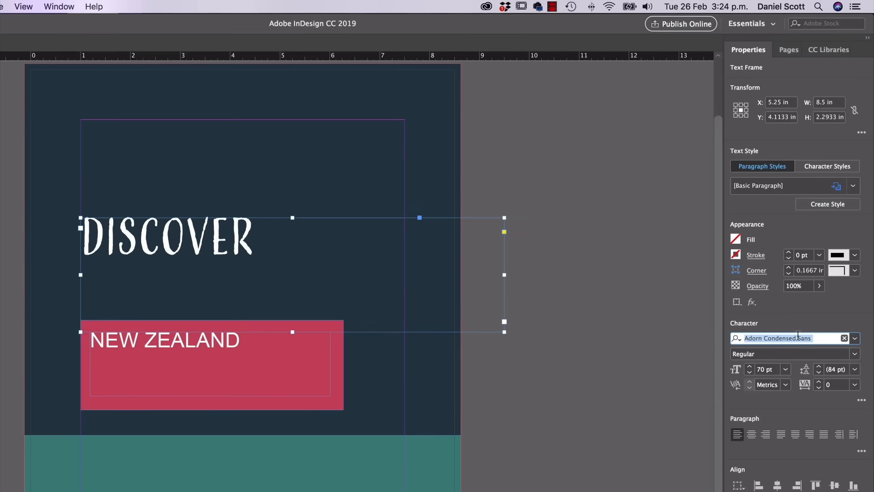
text(DIDOT)
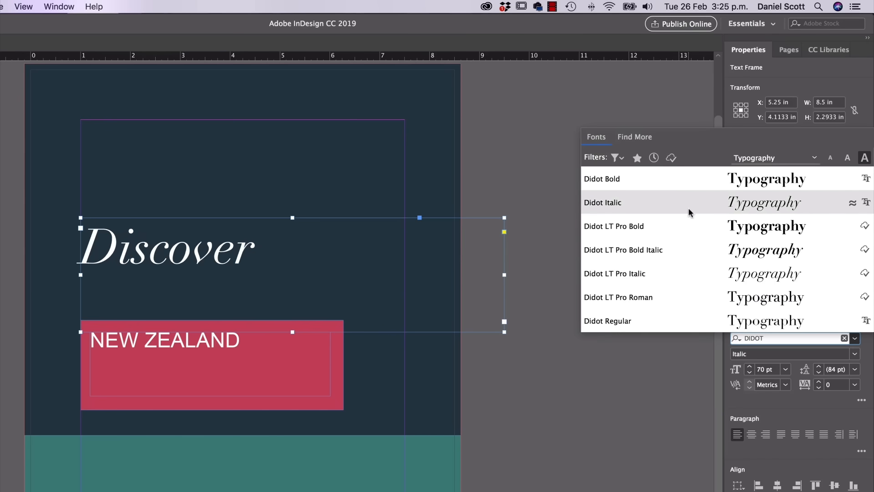
click(629, 229)
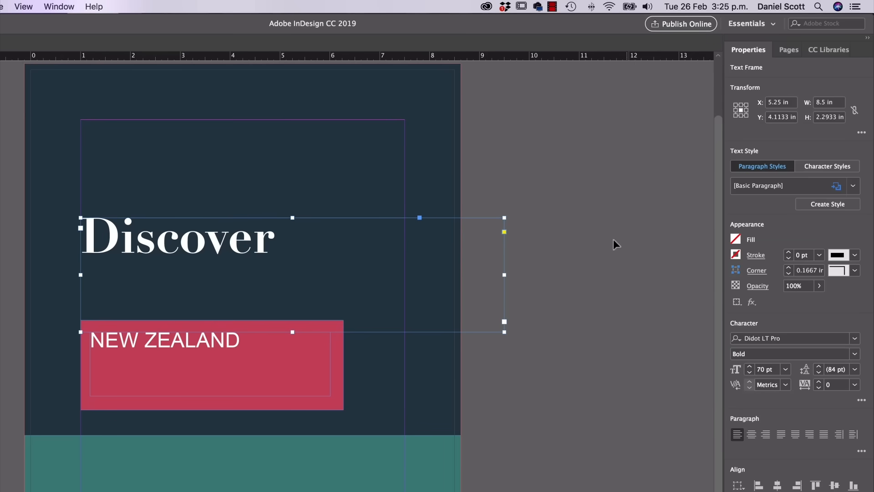
Increase the Discover text's font size to 78 pt.
click(749, 365)
click(749, 366)
click(749, 365)
click(749, 365)
click(749, 365)
click(749, 366)
click(749, 365)
click(749, 365)
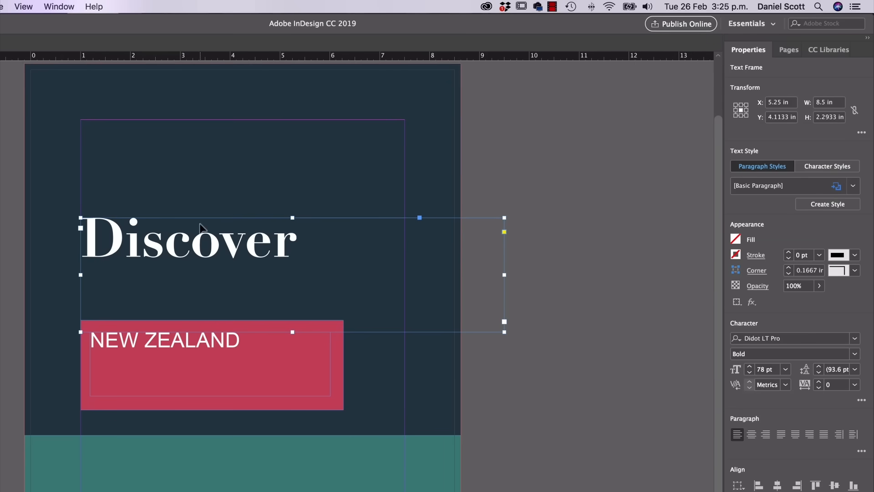
Move the Discover frame down just above the red rectangle and shrink it to about 4.59 by 1.01 in.
drag(223, 249, 252, 289)
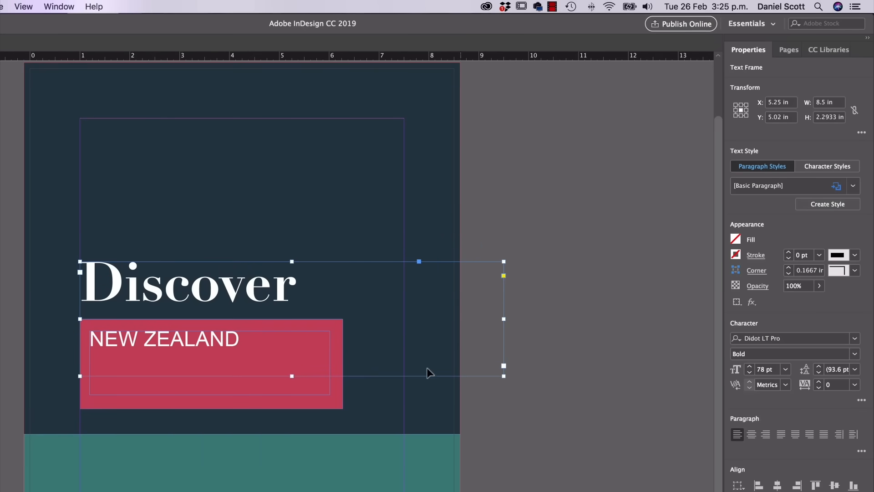
drag(504, 376, 309, 312)
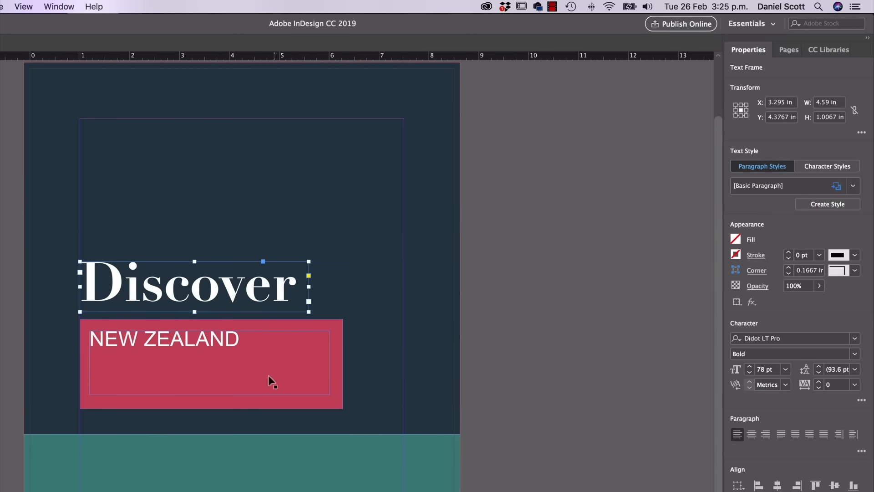
Set the NEW ZEALAND text's font to Roboto Light.
click(185, 339)
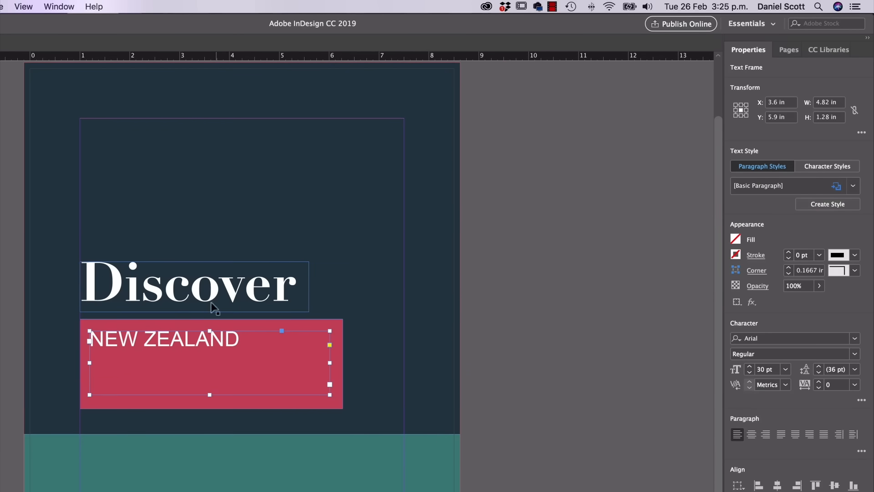
click(784, 339)
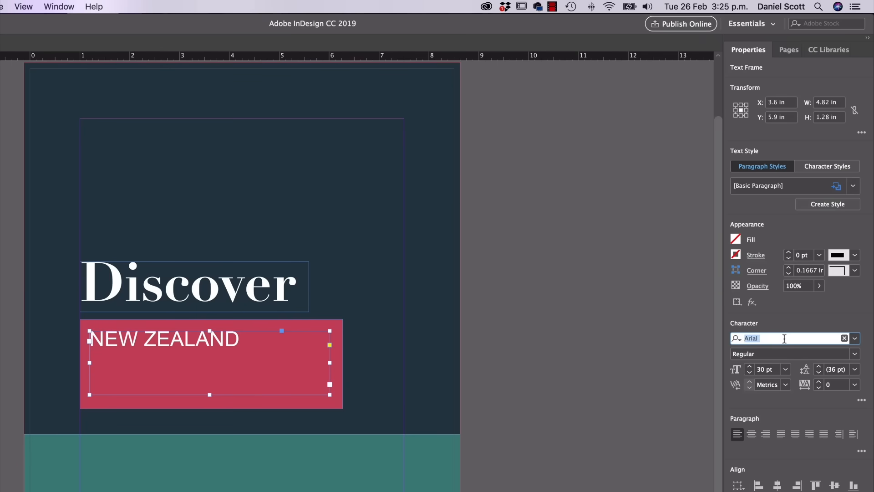
text(ROBOT)
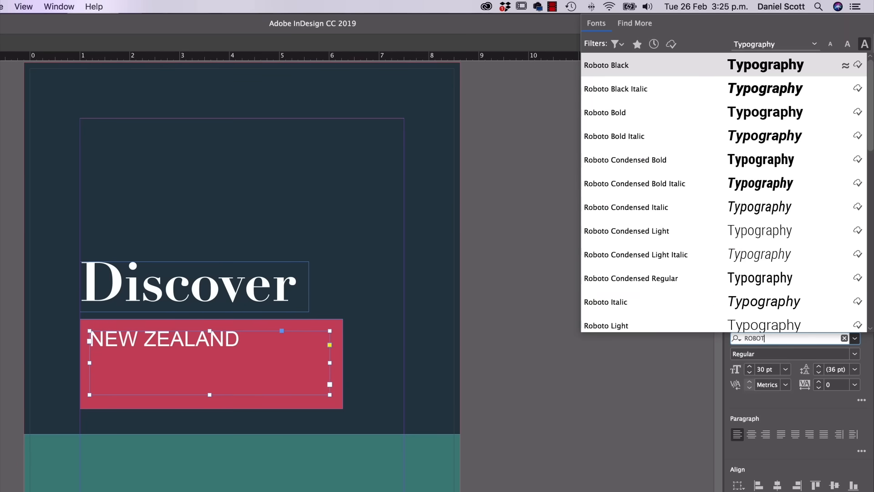
text(O)
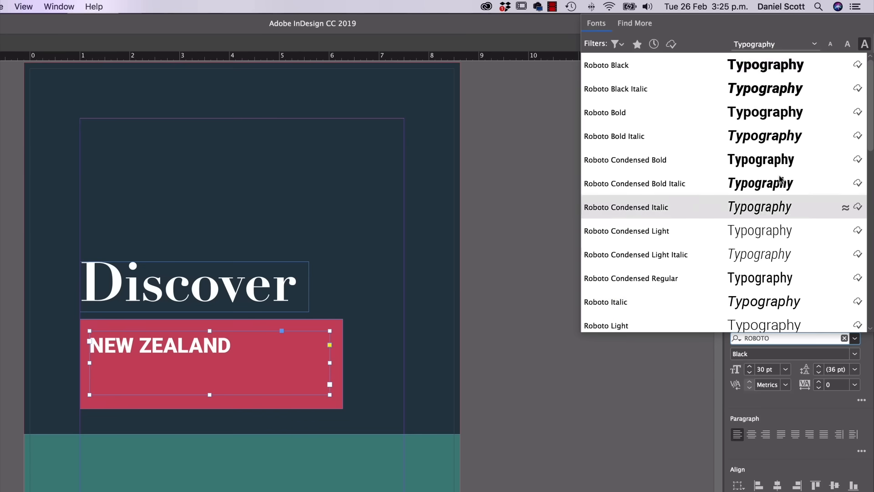
click(633, 324)
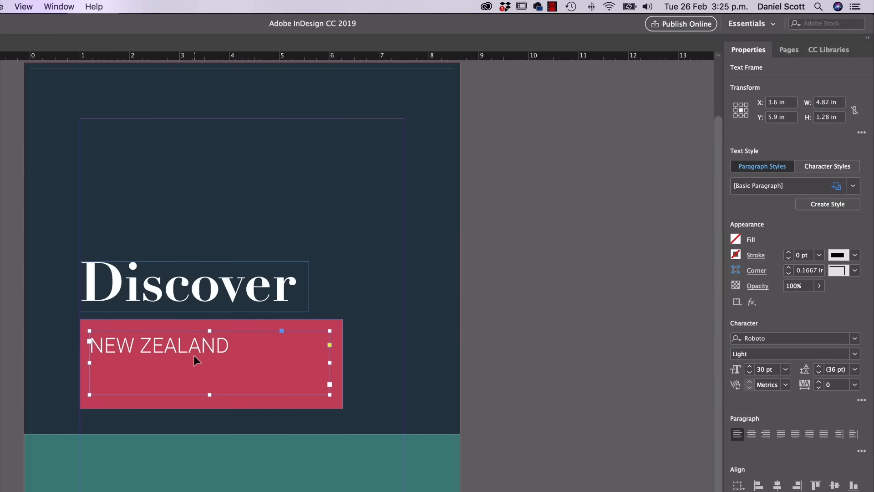
Move the NEW ZEALAND text frame slightly higher inside the red rectangle.
drag(152, 346, 154, 343)
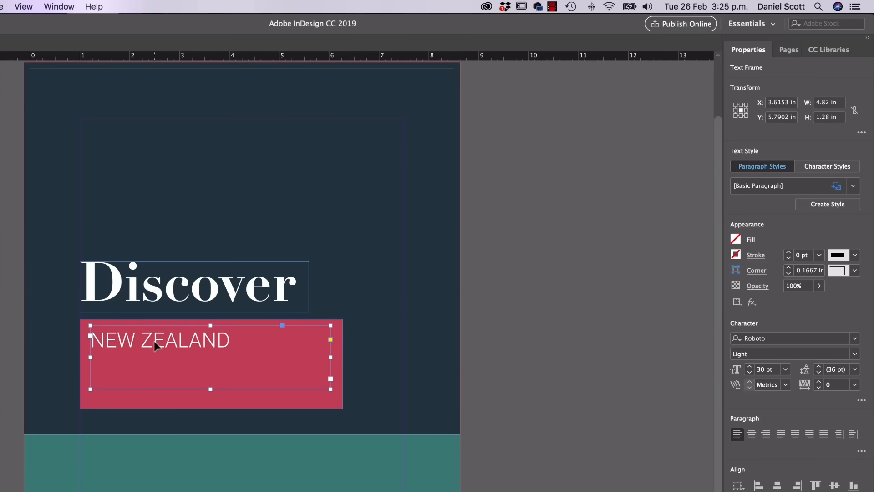
key(Left)
key(Up)
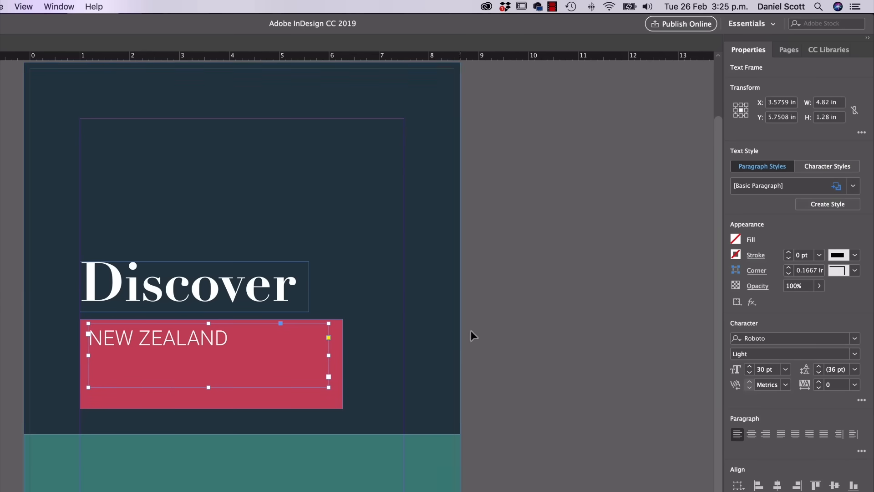
click(397, 342)
click(175, 342)
mouse_move(174, 337)
mouse_down()
mouse_move(182, 341)
mouse_move(157, 341)
mouse_move(182, 353)
mouse_move(211, 351)
mouse_move(177, 342)
mouse_move(176, 364)
mouse_move(186, 345)
mouse_up()
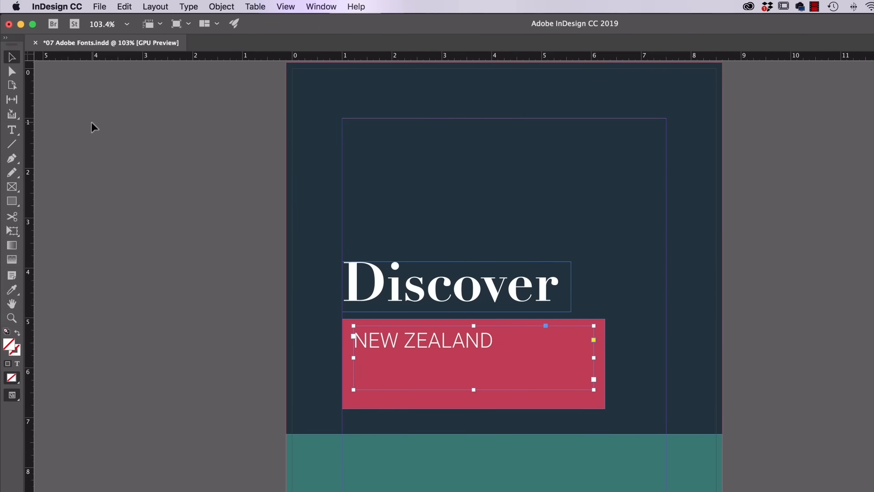
Nudge the NEW ZEALAND text frame up and left into the red rectangle's top-left corner.
key(Up)
key(Up)
key(Up)
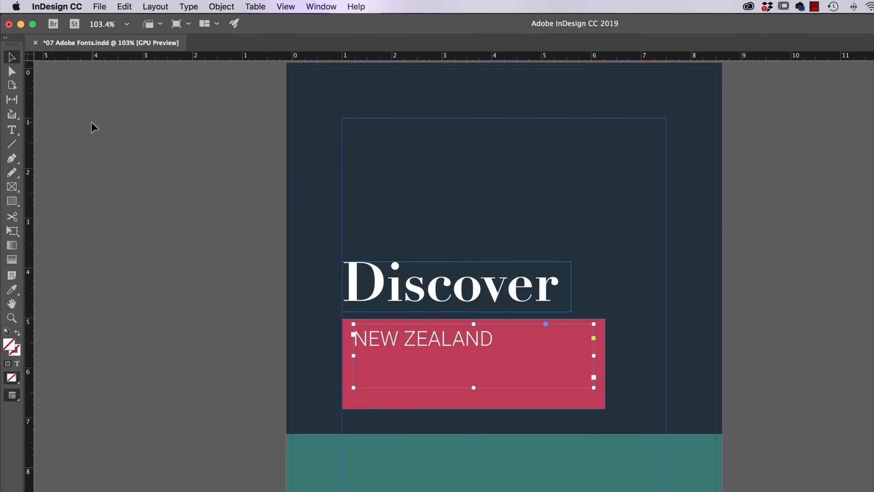
key(Up)
key(Up)
key(Up)
key(Left)
key(Left)
key(Left)
key(Left)
key(Left)
key(Left)
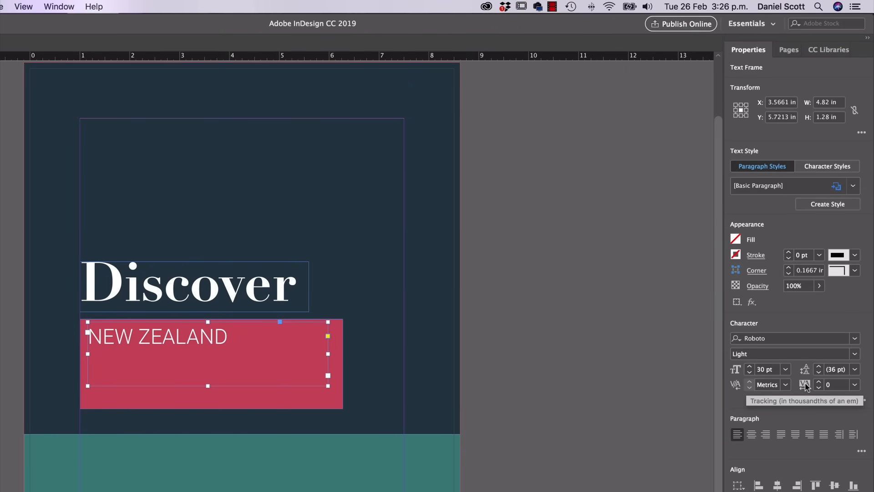
Widen the NEW ZEALAND text's tracking to 70.
click(819, 382)
click(819, 382)
click(819, 382)
click(819, 382)
click(819, 382)
click(819, 382)
click(819, 382)
click(819, 382)
click(819, 382)
click(819, 382)
click(819, 382)
click(819, 382)
click(820, 382)
click(819, 387)
click(819, 388)
click(819, 388)
click(819, 388)
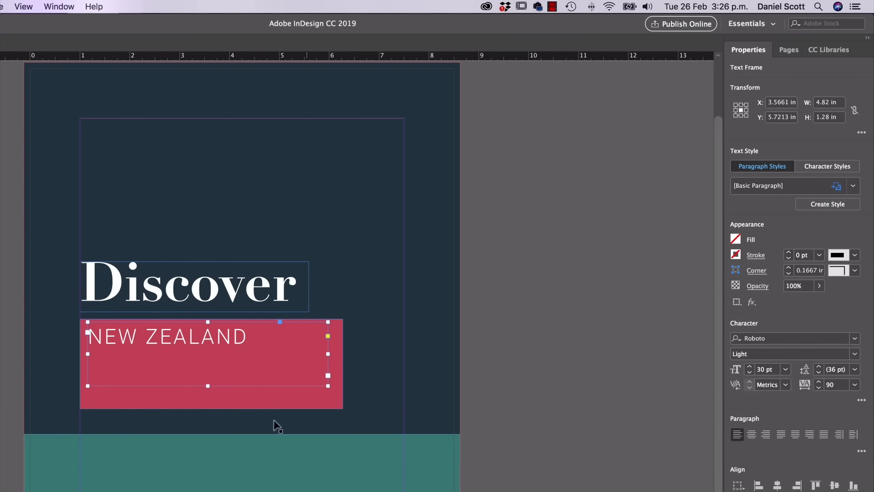
click(819, 387)
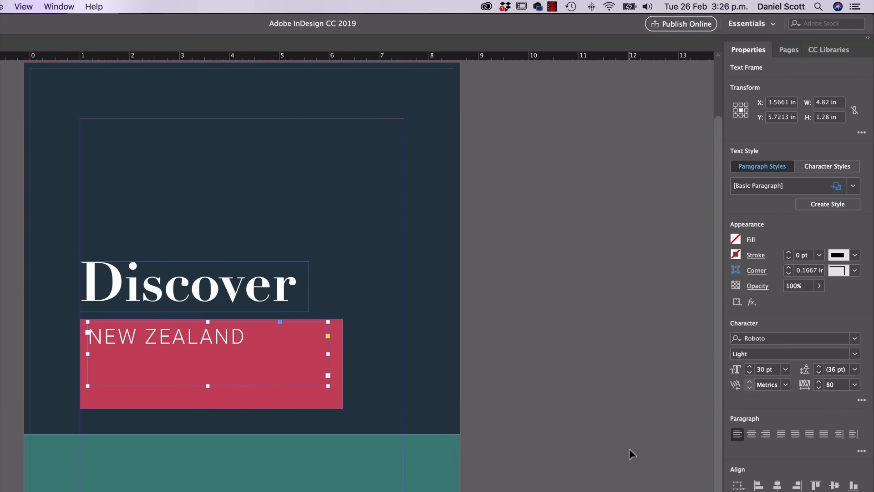
click(819, 388)
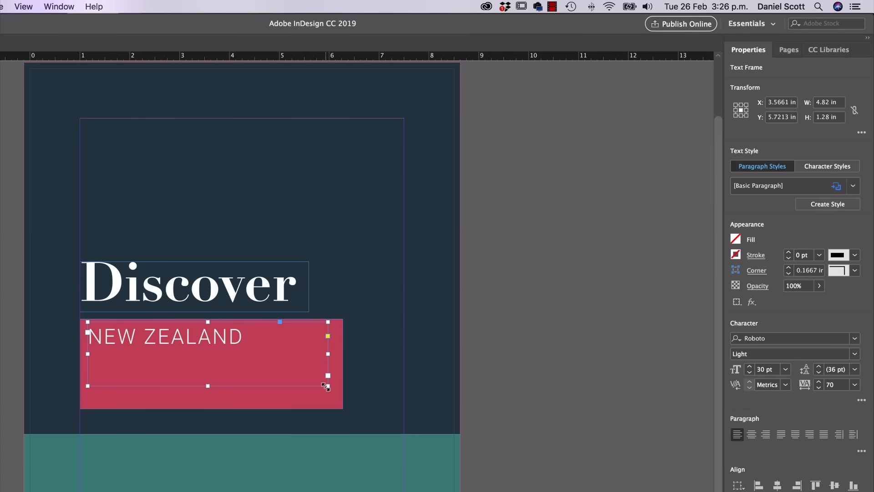
Shrink the NEW ZEALAND text frame around its text and the red rectangle to about 3.53 by 0.72 in.
drag(328, 385, 253, 352)
click(291, 370)
drag(342, 409, 255, 355)
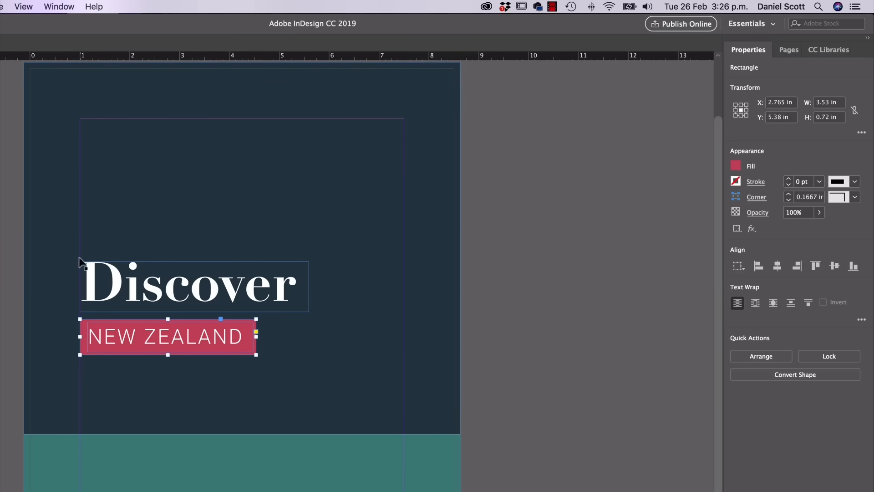
Tighten the NEW ZEALAND text frame to about 3.17 by 0.56 in so it sits within the red rectangle.
click(5, 337)
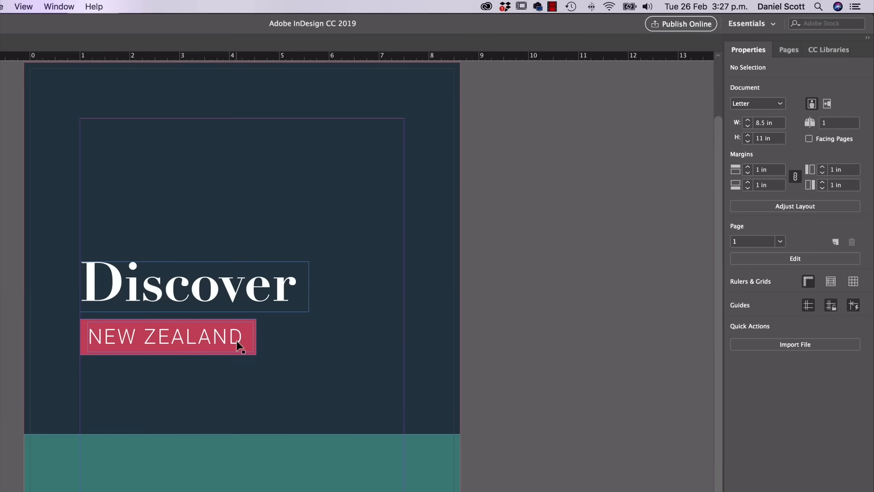
click(251, 352)
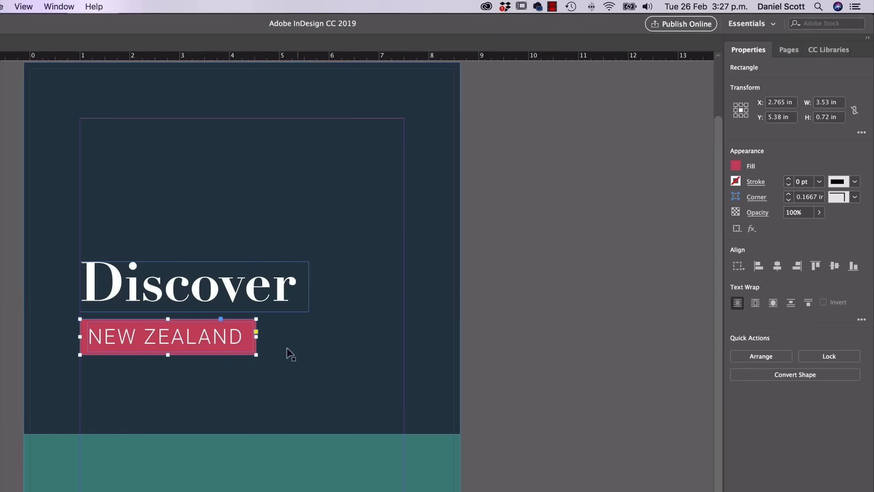
click(220, 338)
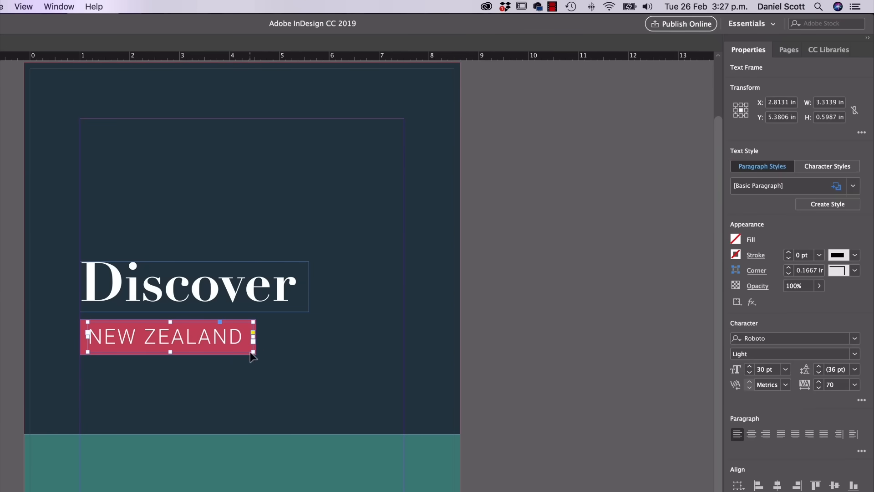
drag(251, 352, 246, 349)
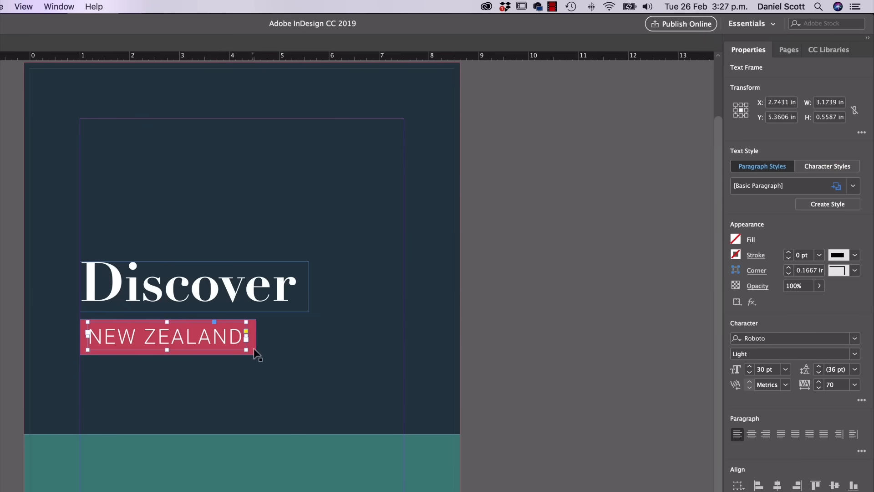
Try to move the red rectangle and the NEW ZEALAND text down one at a time, and undo both moves.
click(255, 348)
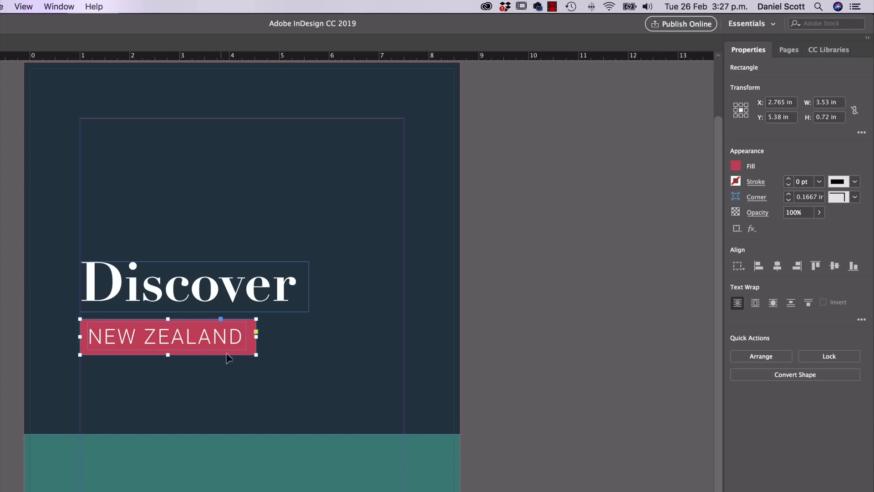
drag(236, 355, 225, 392)
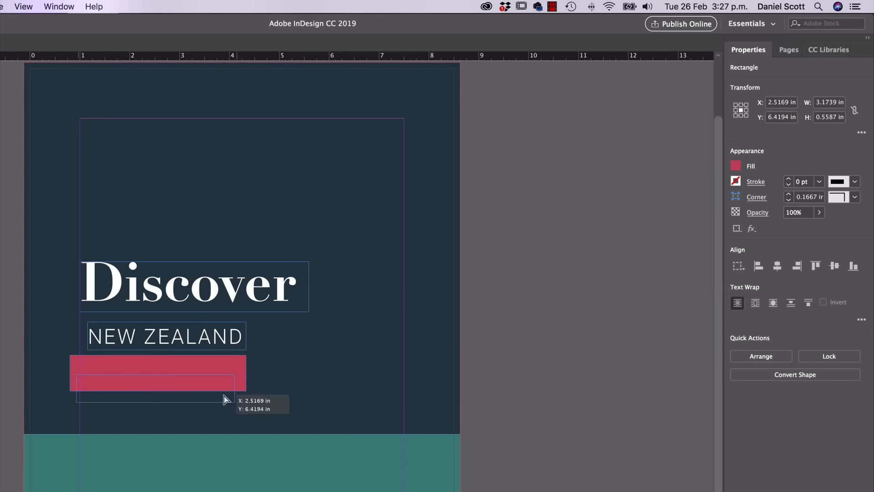
drag(172, 345, 162, 397)
key(super+z)
key(super+z)
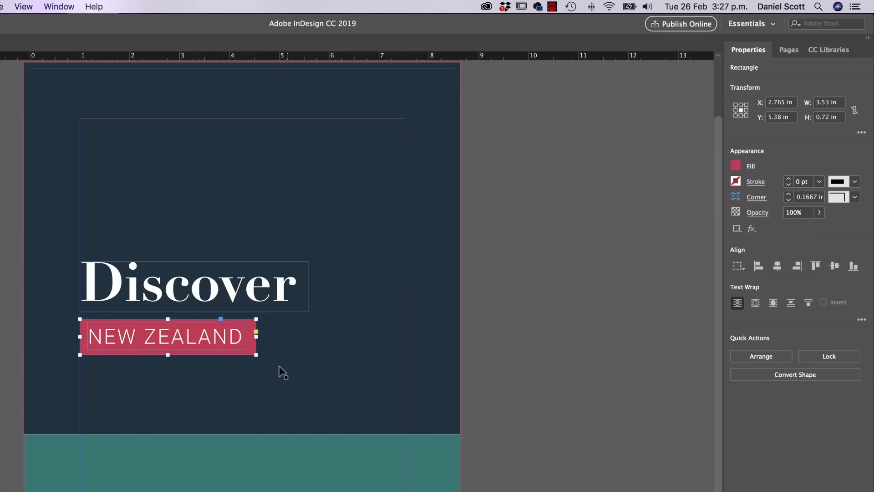
Select the red rectangle together with the NEW ZEALAND text and move both about 1 in down the page.
click(523, 348)
click(253, 340)
shift+click(118, 334)
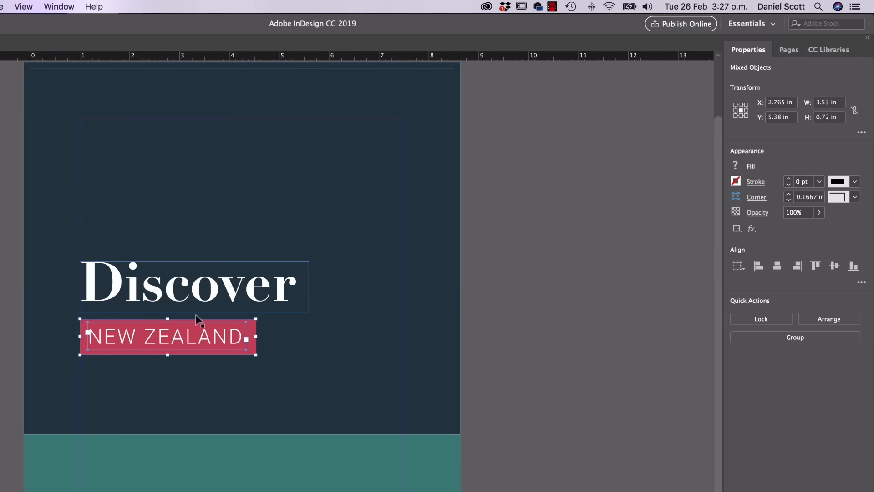
drag(222, 344, 225, 392)
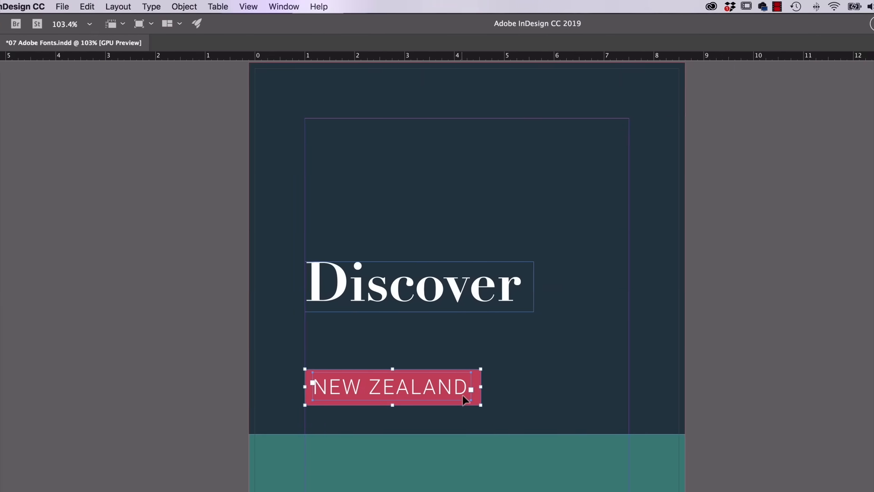
click(128, 4)
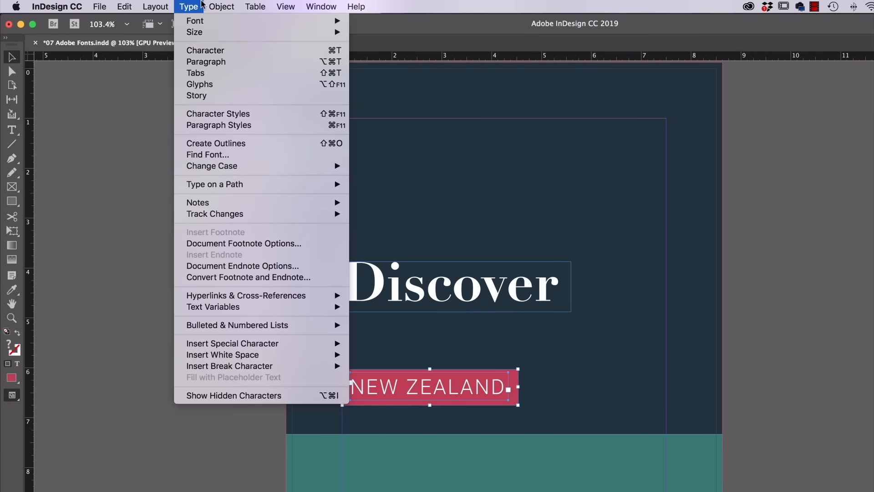
mouse_move(222, 6)
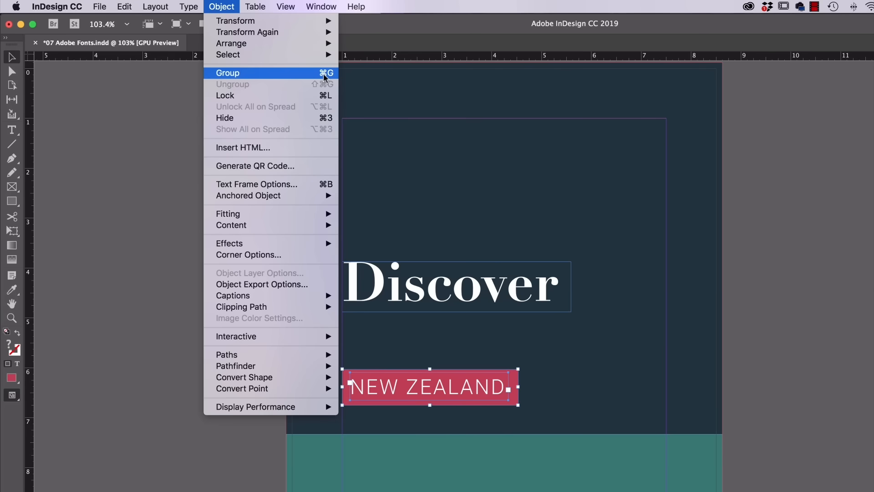
click(222, 4)
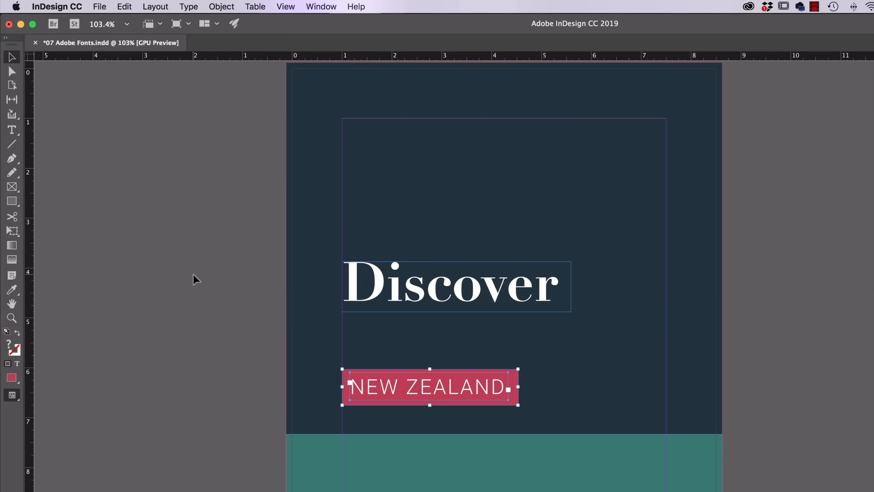
click(176, 291)
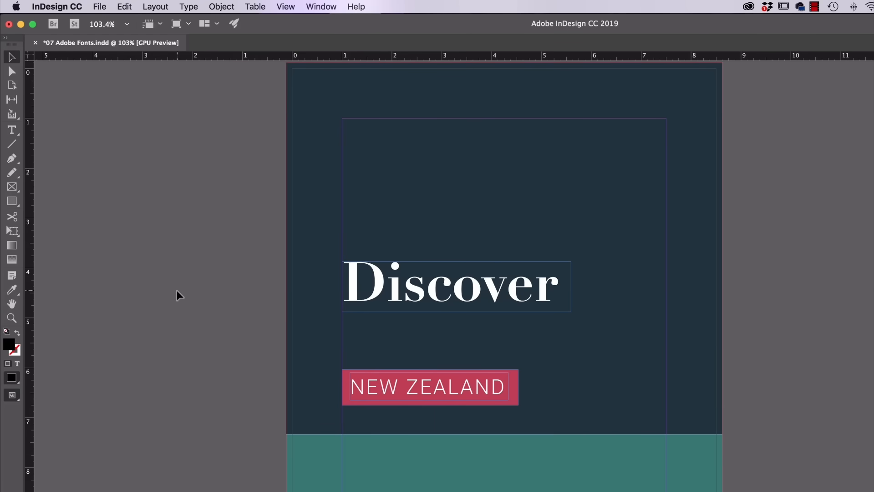
Move the Discover text frame down along the left margin to just above the red NEW ZEALAND box and deselect it.
drag(476, 295, 438, 340)
click(226, 343)
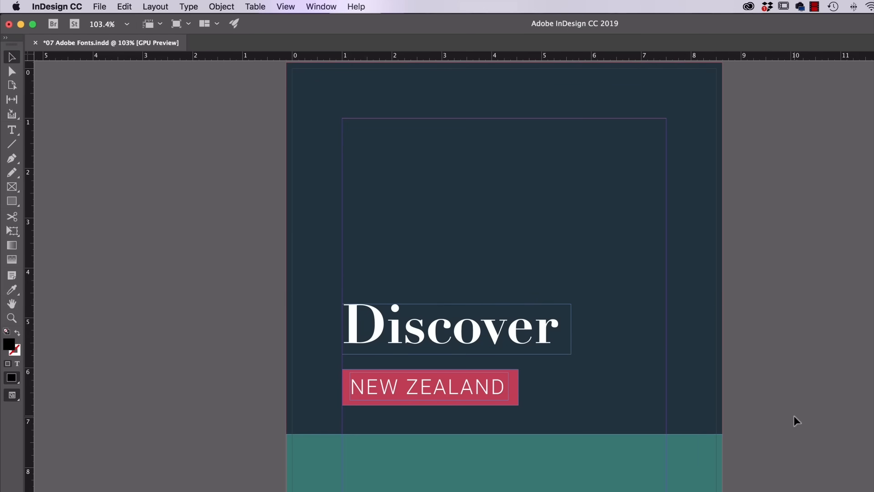
Preview the page without guides and nudge the NEW ZEALAND text slightly right and down inside its red box.
key(w)
click(493, 396)
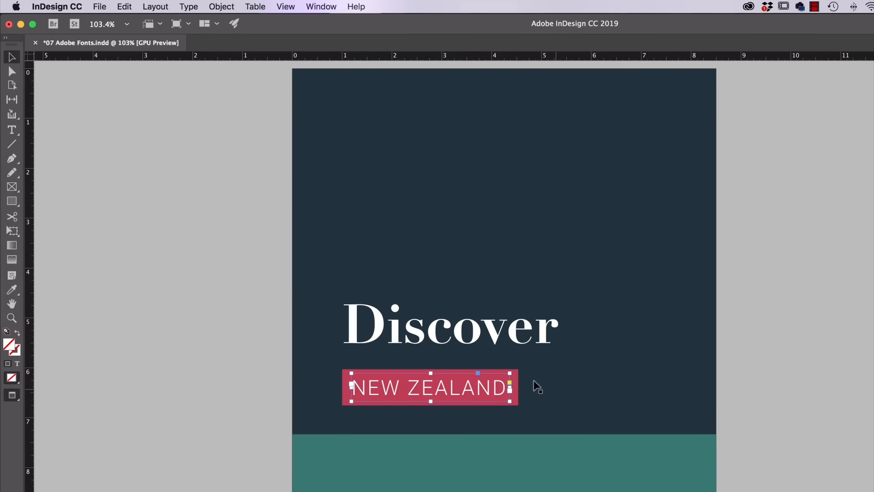
click(810, 374)
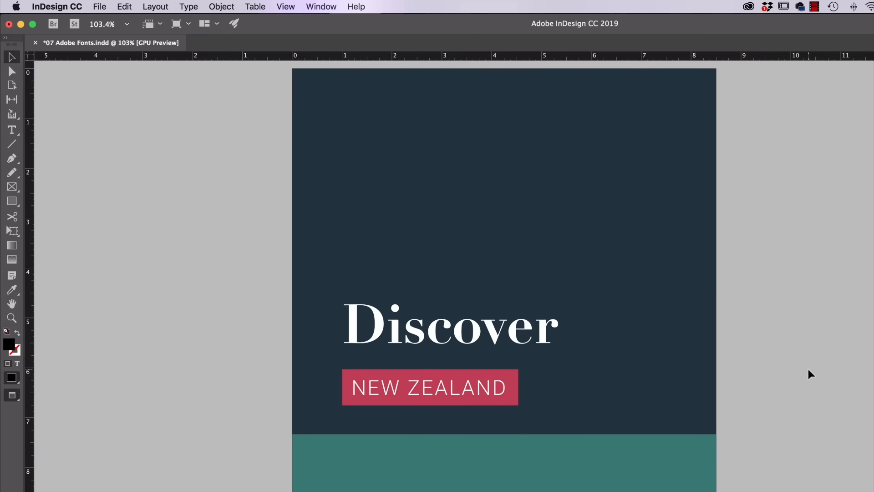
Filter the Discover heading's font list to the Decorative classification and browse the matching fonts.
click(494, 351)
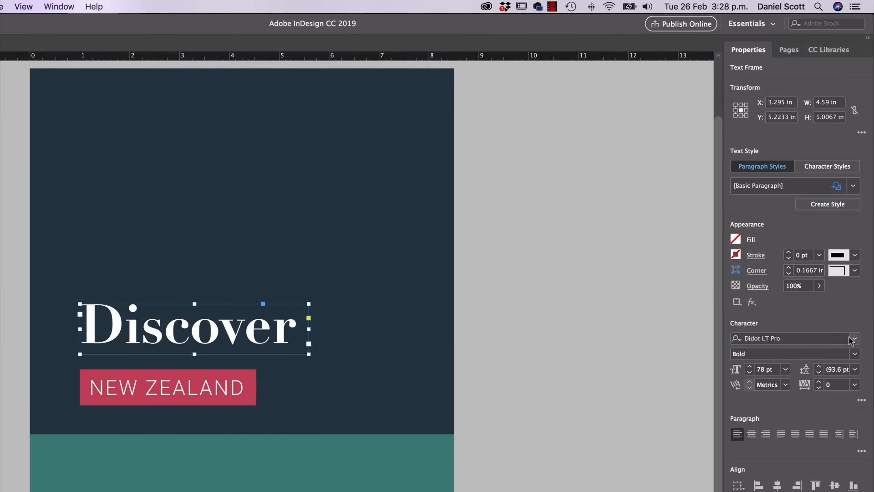
click(854, 341)
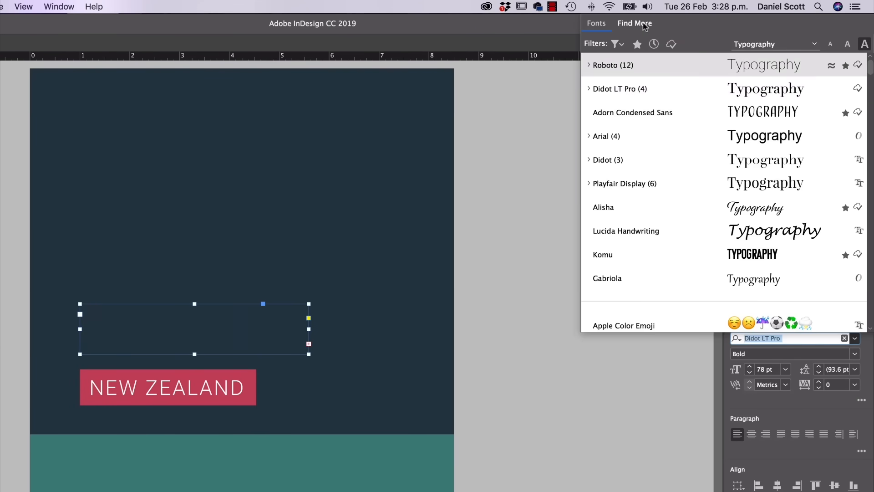
click(616, 44)
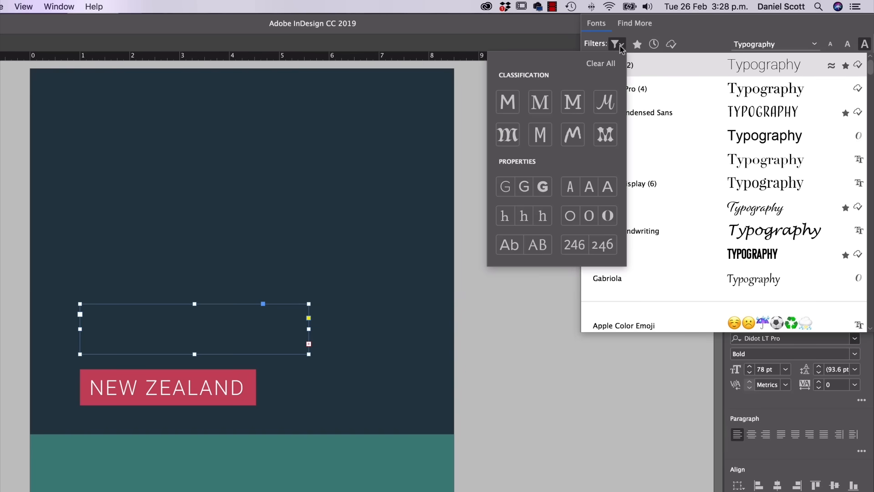
click(604, 139)
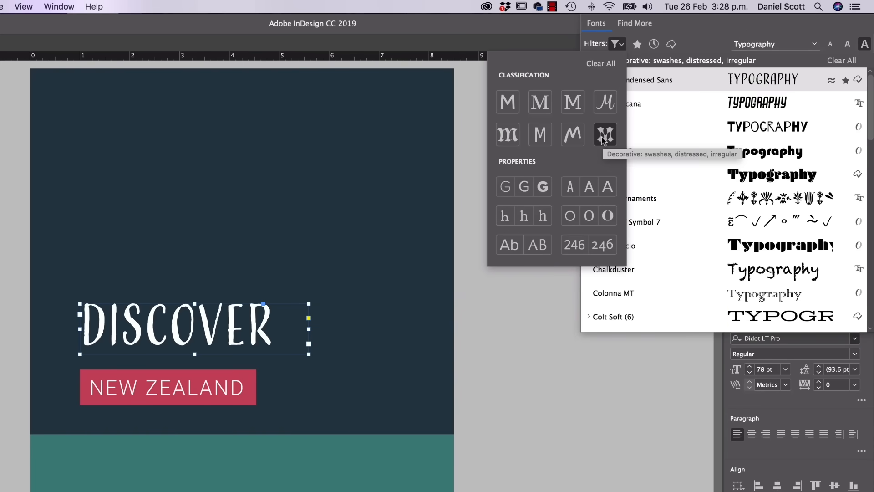
click(621, 44)
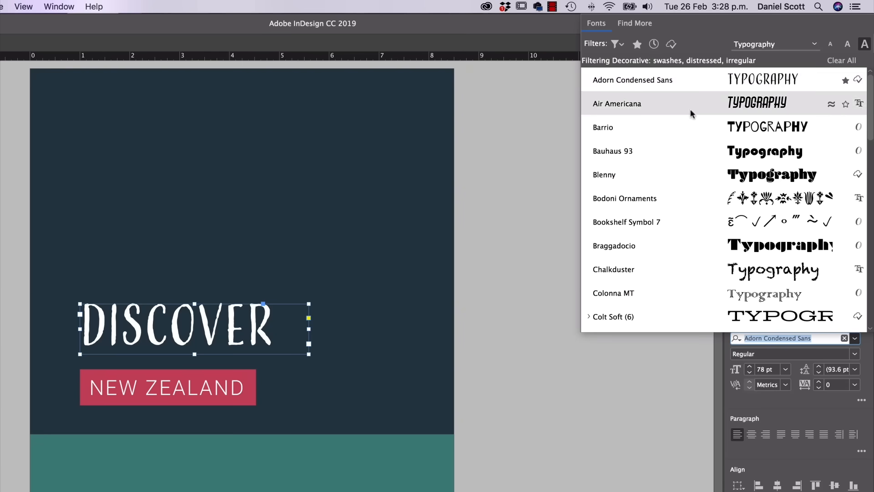
scroll(768, 163, down, 5)
scroll(767, 163, down, 9)
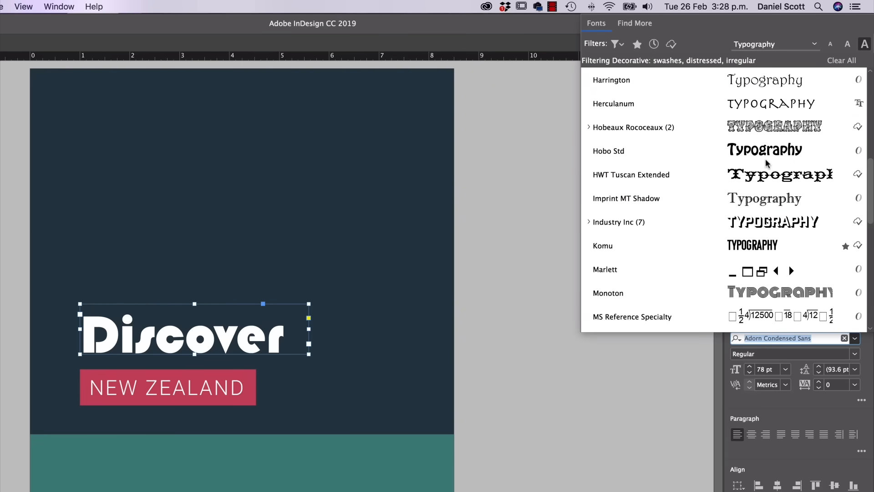
scroll(751, 136, up, 14)
Clear the Decorative font filter and close the font list.
click(617, 44)
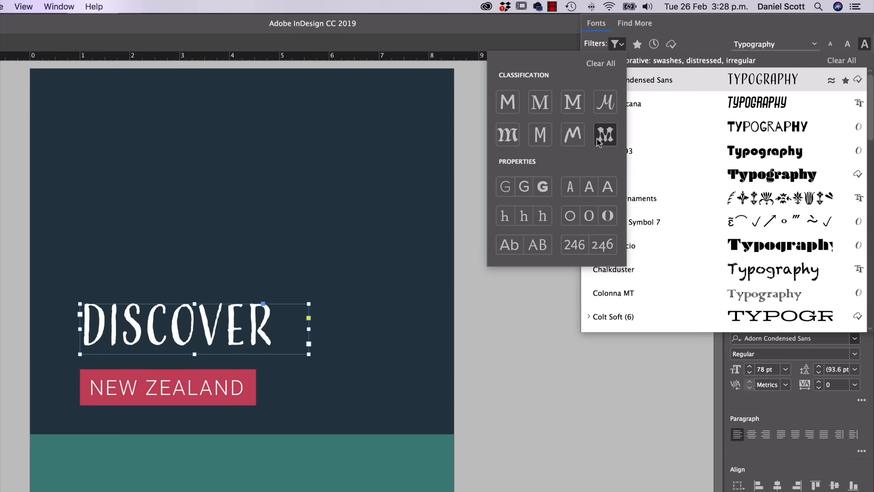
click(601, 63)
click(535, 367)
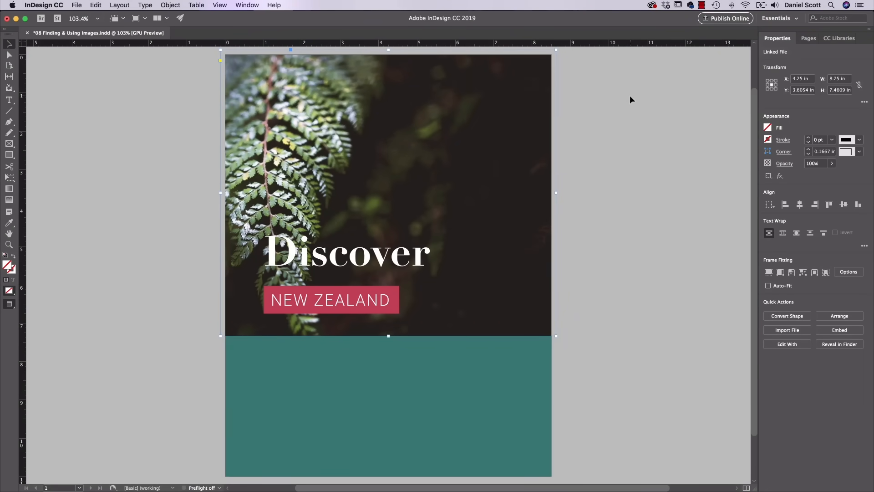
Undo the last two image replacements in the large photo frame behind the Discover heading.
key(super+z)
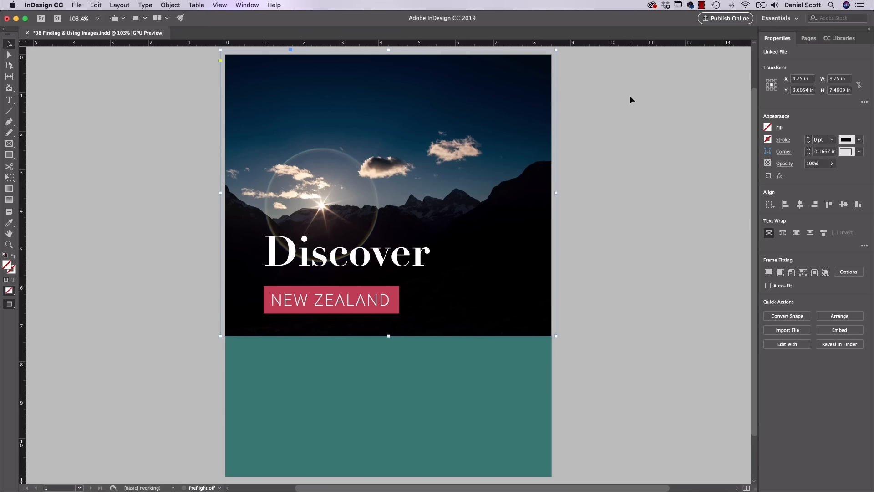
key(super+z)
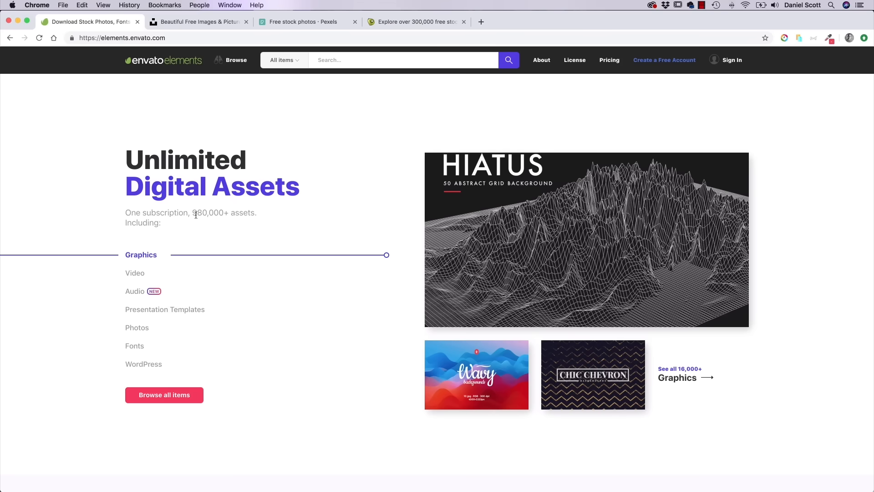
In Chrome, search all items on Envato Elements for "new zealand".
drag(192, 213, 224, 212)
click(295, 130)
click(350, 60)
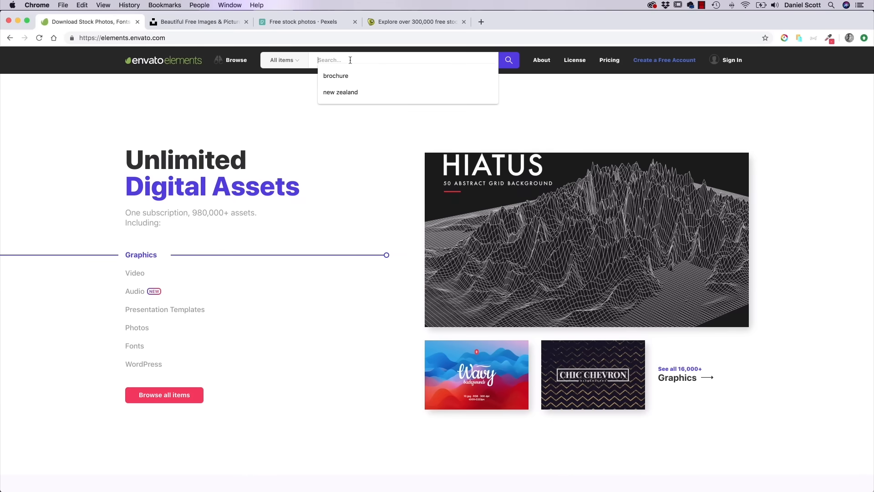
click(336, 91)
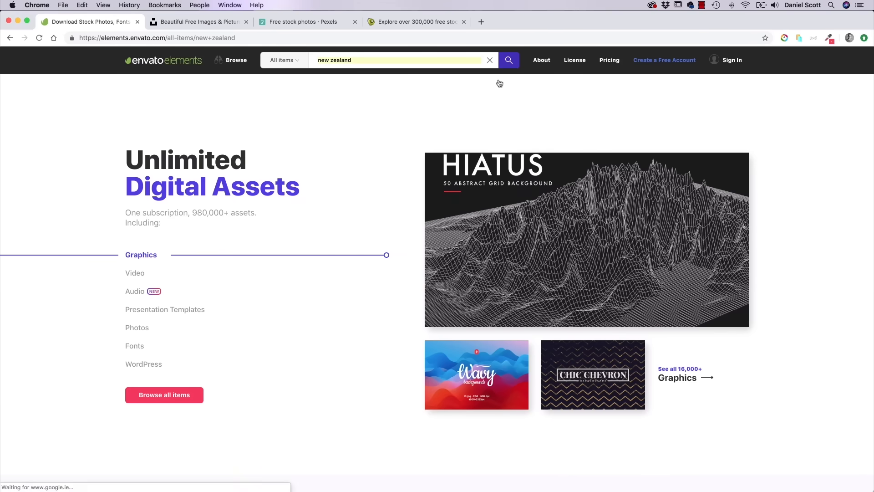
Look through the Envato Elements results by category, including graphic templates, graphics, photos and fonts.
scroll(262, 151, down, 4)
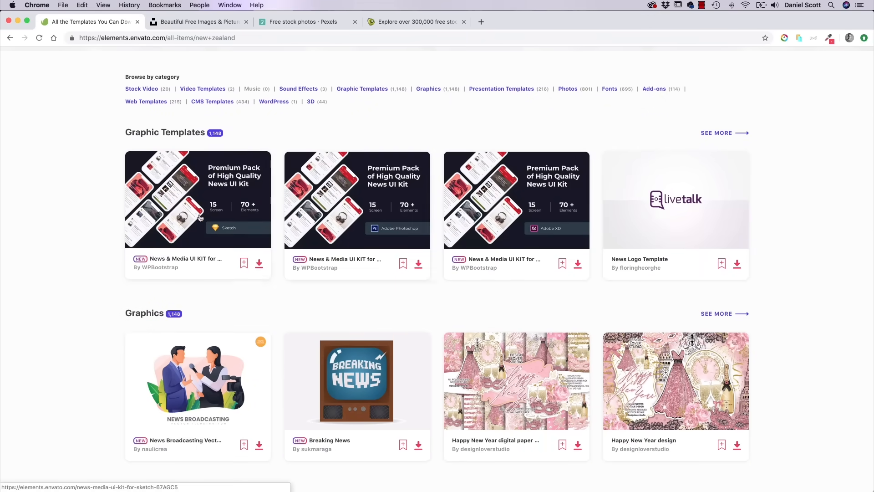
scroll(358, 218, down, 4)
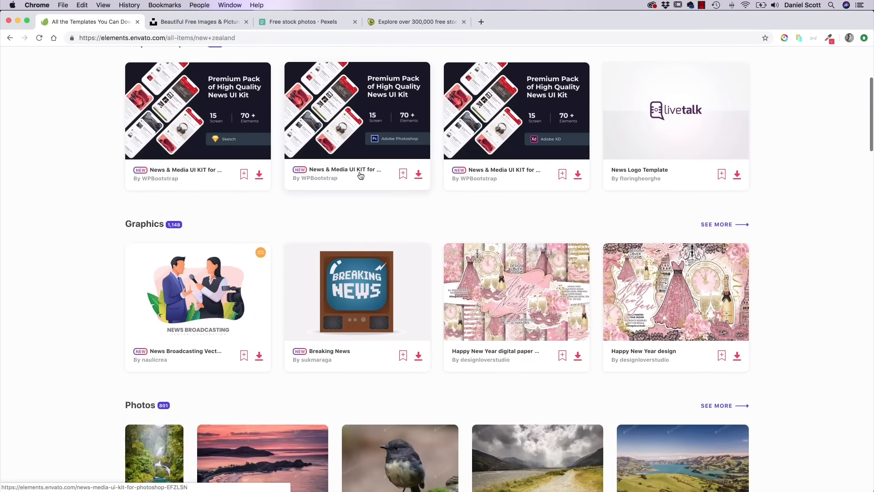
scroll(360, 175, down, 6)
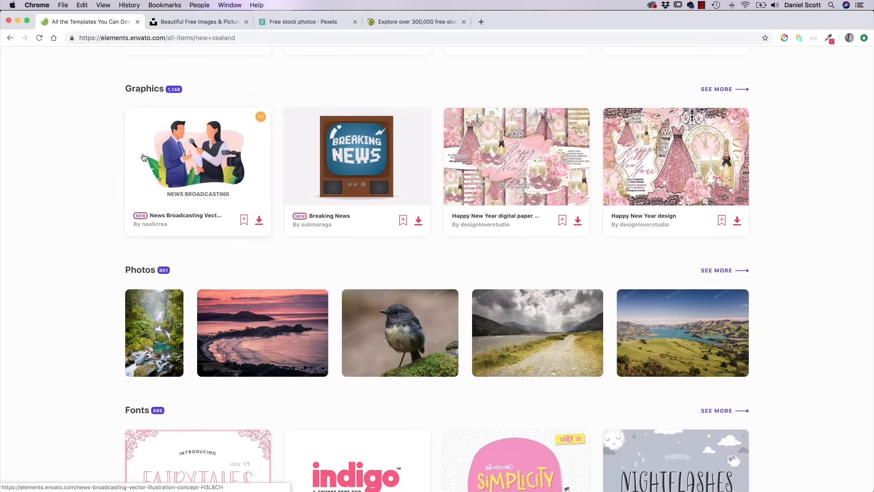
scroll(371, 196, down, 4)
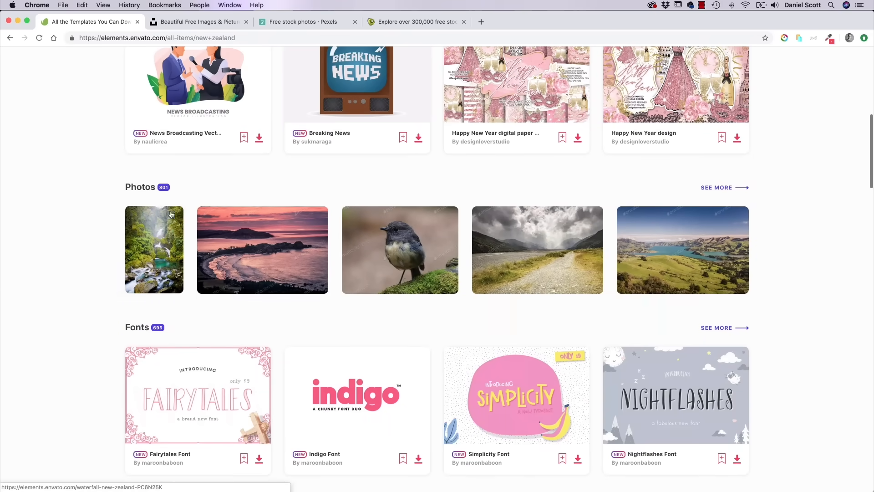
scroll(469, 241, down, 3)
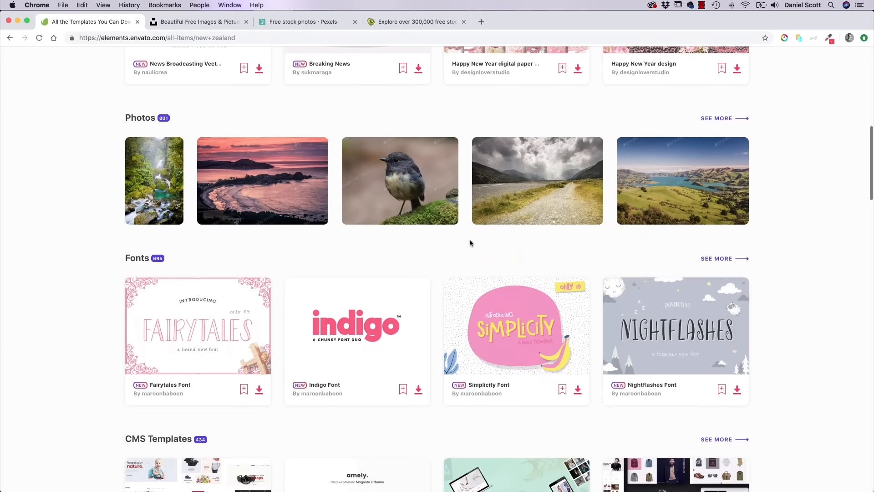
scroll(469, 243, down, 14)
scroll(257, 328, down, 20)
scroll(258, 326, up, 20)
scroll(258, 326, down, 12)
scroll(255, 326, up, 11)
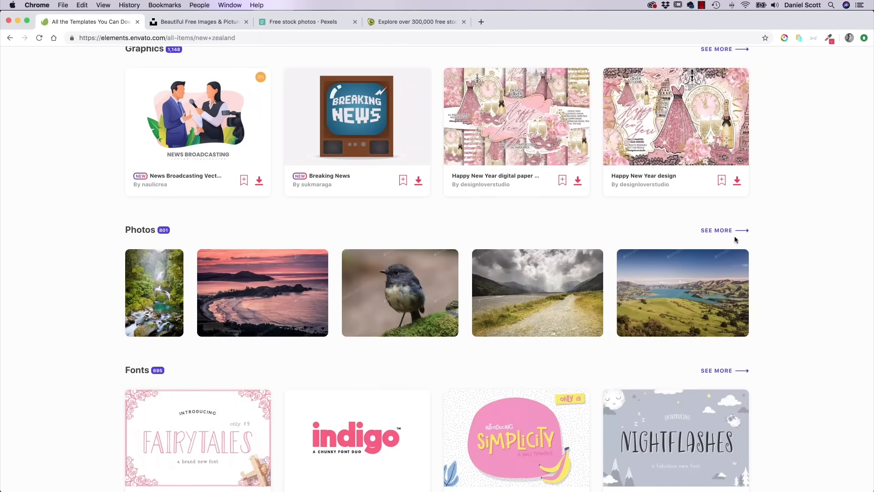
Show all photos for the "new zealand" search, browse them and return to the start of the results.
click(713, 232)
scroll(778, 268, down, 6)
scroll(779, 269, down, 1)
scroll(779, 268, down, 6)
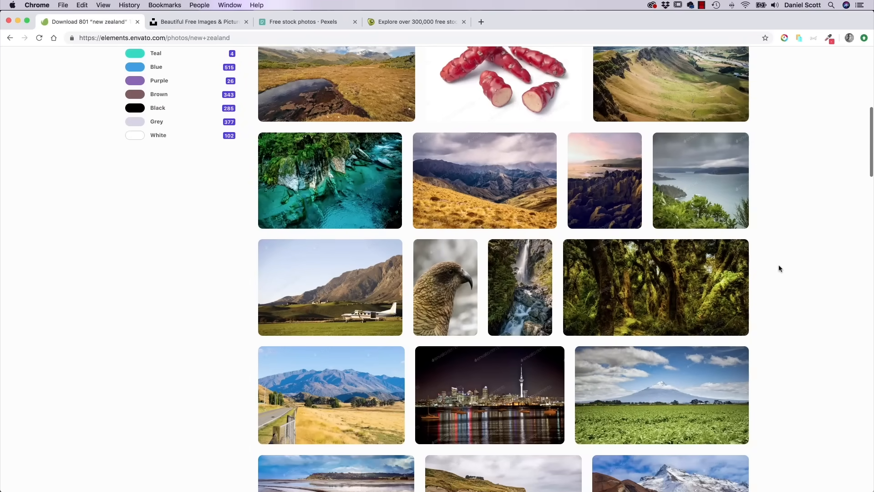
scroll(779, 268, down, 18)
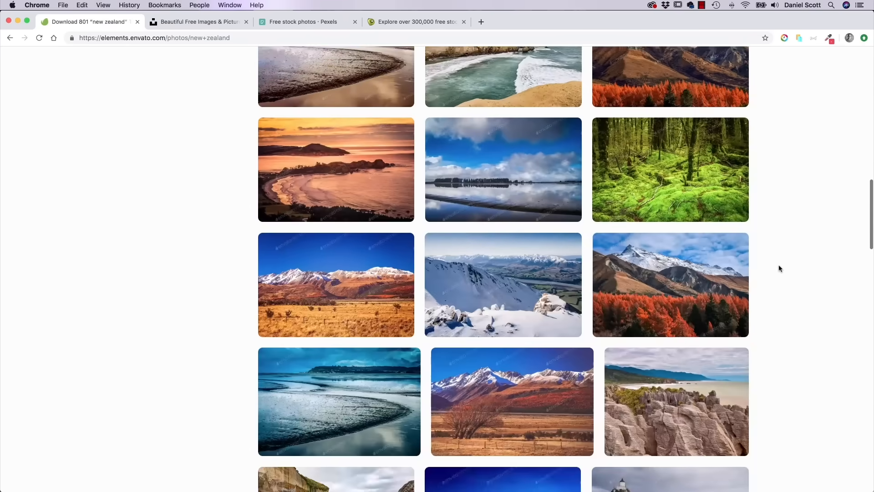
scroll(779, 269, down, 14)
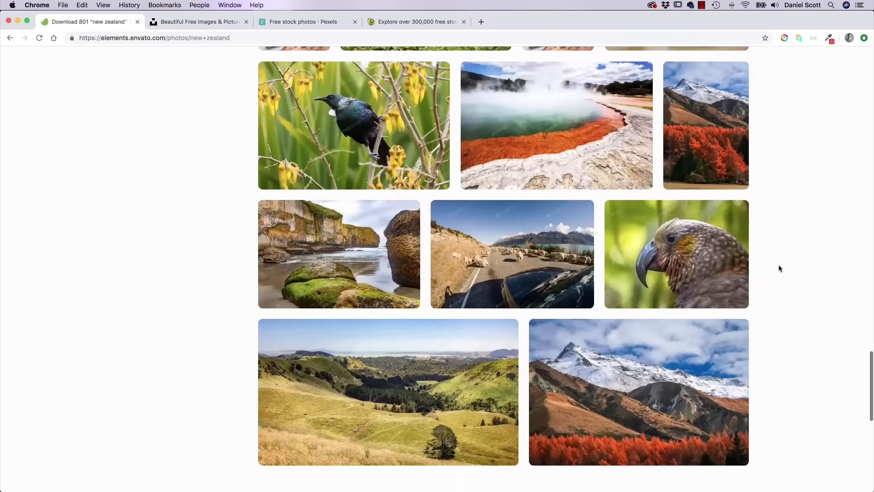
scroll(781, 267, up, 9)
scroll(781, 268, up, 20)
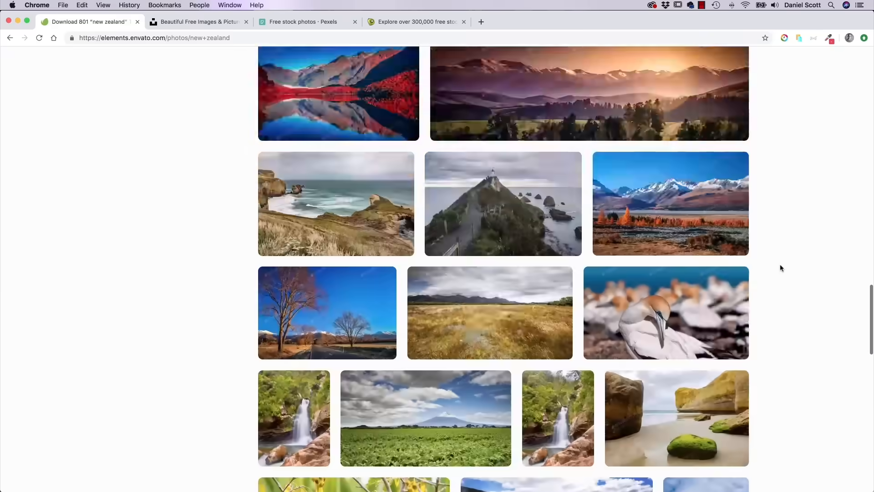
scroll(781, 268, up, 2)
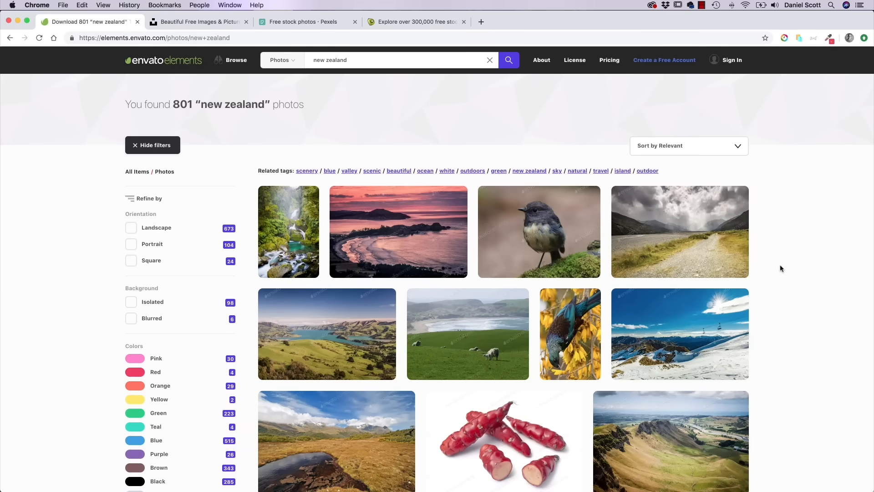
View the Unsplash, Pexels and FreeImages stock photo sites in turn.
click(203, 24)
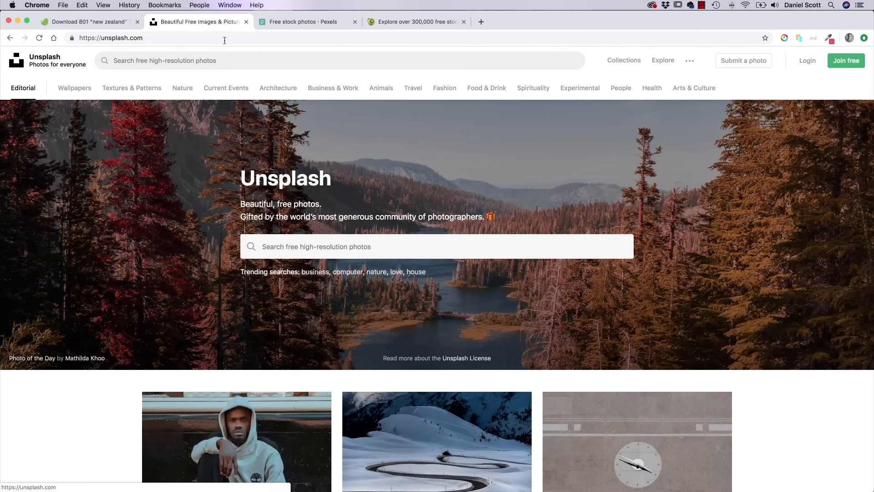
click(292, 23)
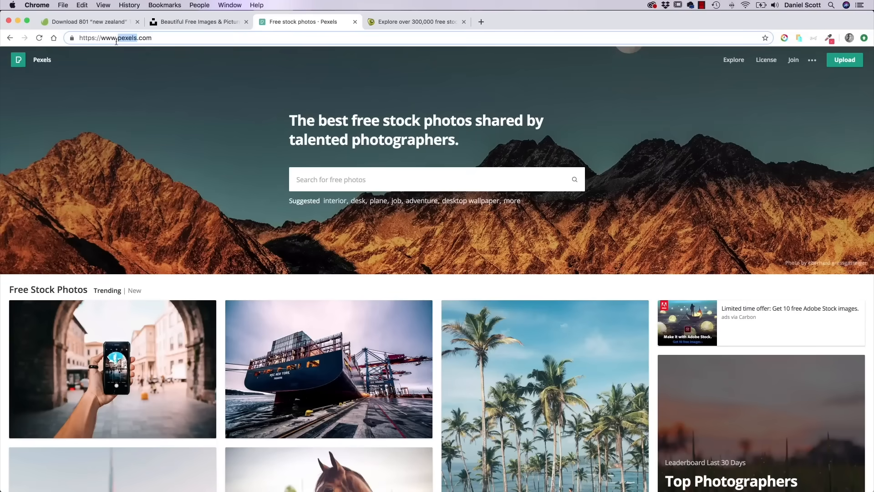
click(390, 24)
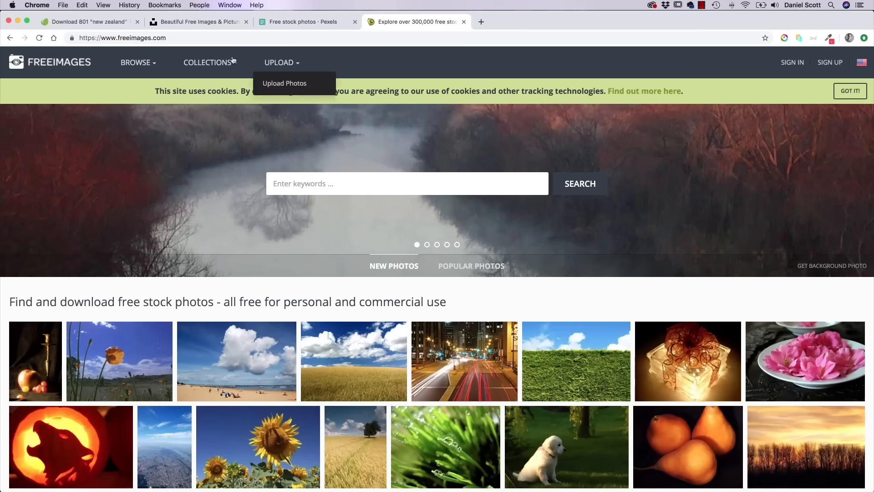
Return to Unsplash and browse the photos in its Editorial feed.
click(210, 25)
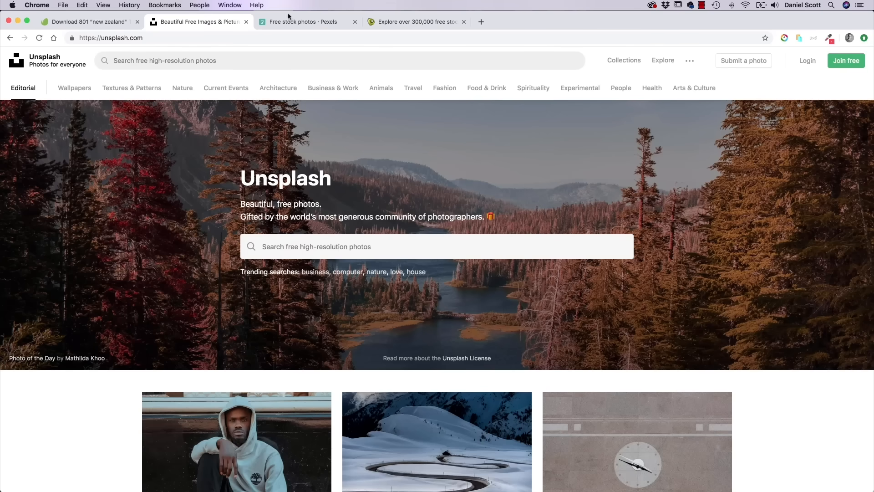
scroll(459, 232, down, 13)
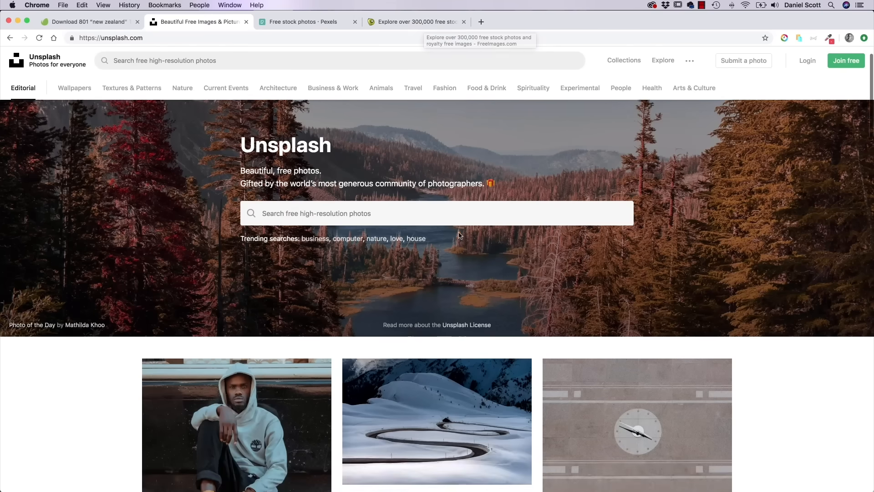
scroll(459, 232, down, 11)
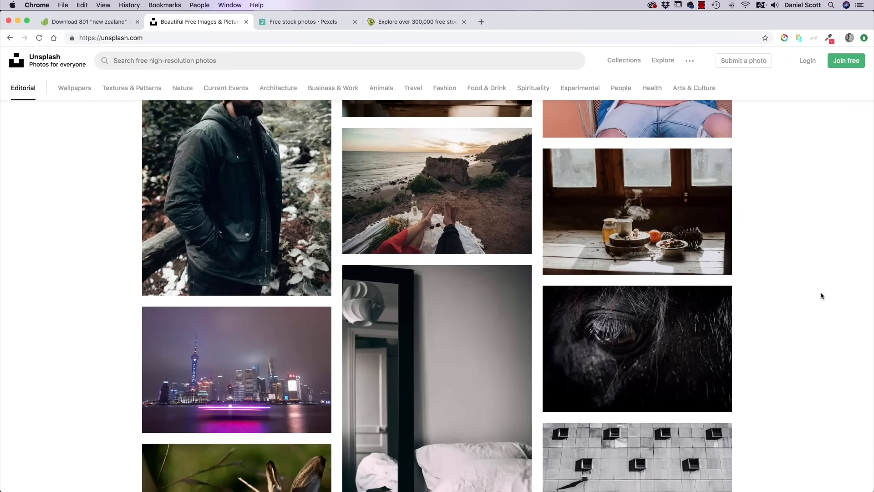
scroll(811, 299, down, 3)
scroll(811, 299, down, 13)
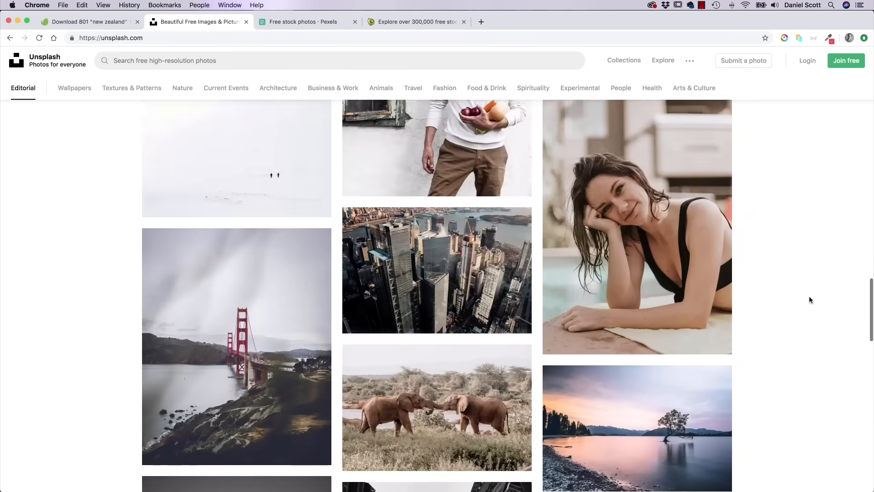
scroll(810, 300, down, 10)
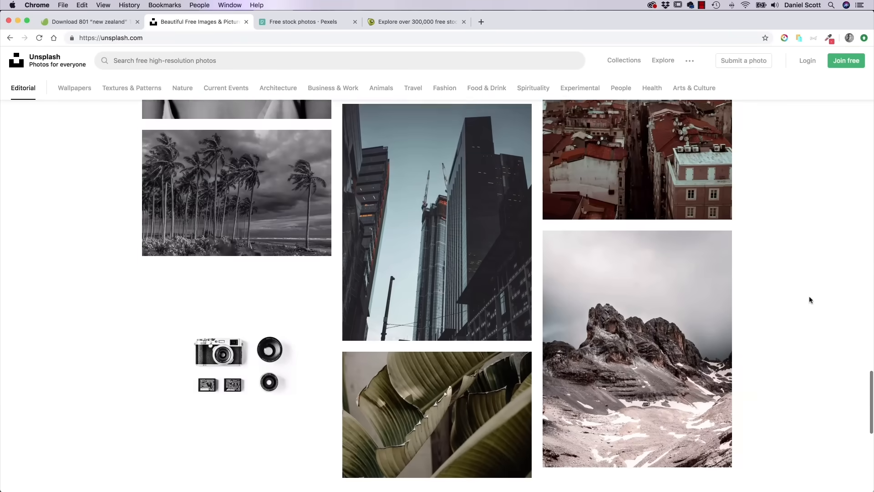
scroll(810, 300, down, 4)
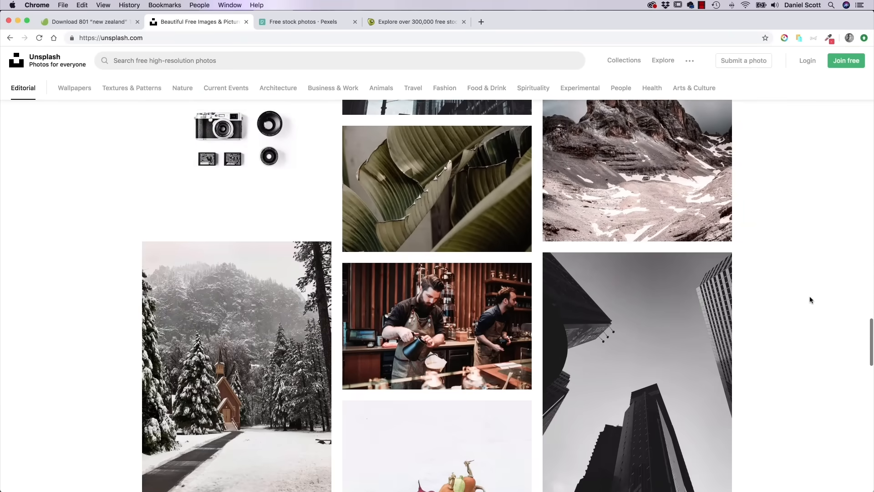
scroll(811, 299, down, 15)
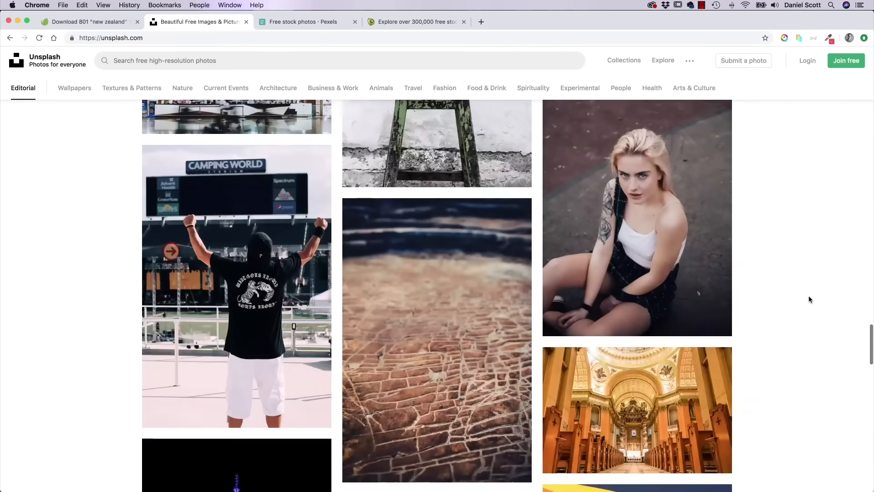
Return to the start of the Unsplash Editorial feed and look over its first photos.
scroll(811, 299, up, 20)
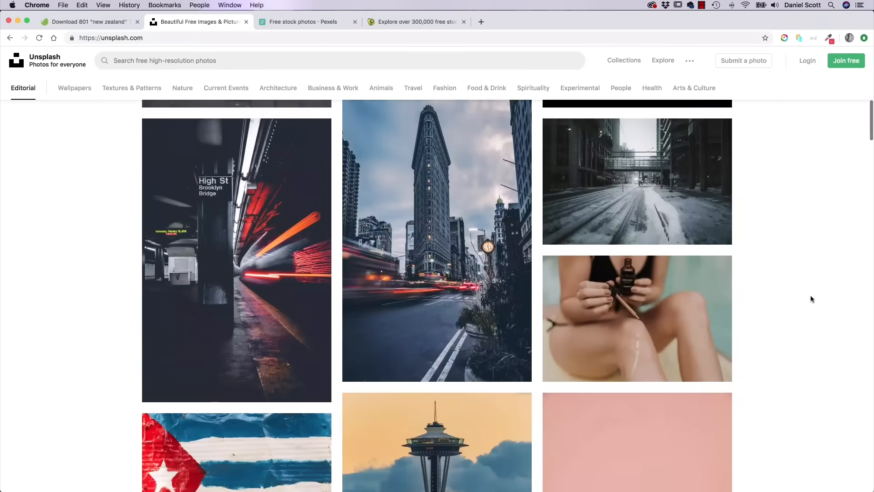
scroll(812, 298, down, 3)
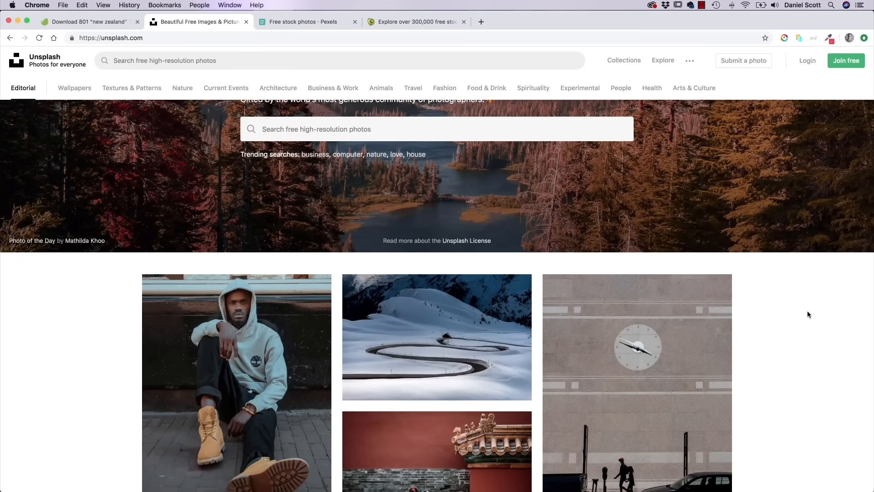
scroll(808, 312, down, 4)
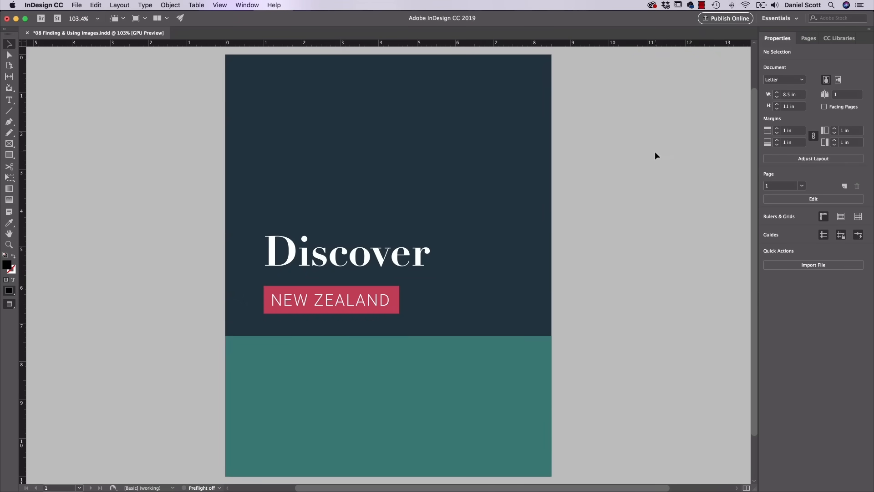
Switch to InDesign and turn off the flyer's preview mode to show its margins, bleed and frame edges.
key(w)
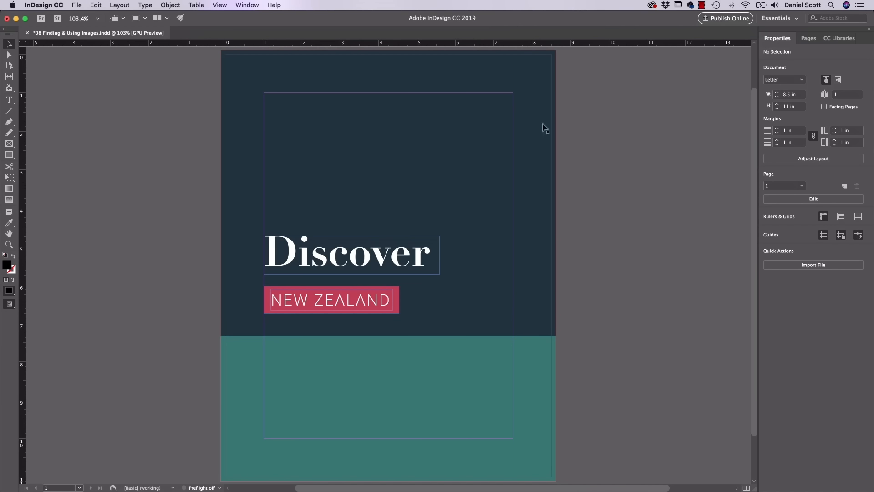
key(w)
key(w)
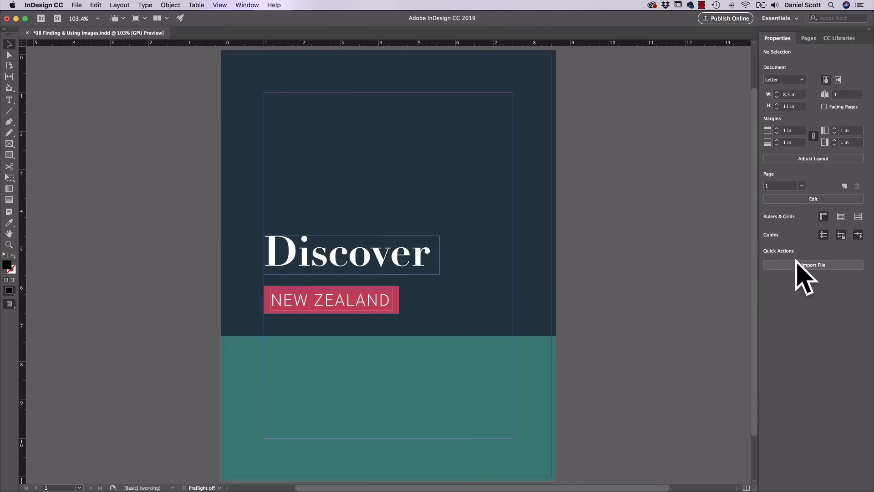
Import the Image1 JPG from the Exercise Files folder and place it at full size on the pasteboard right of the page.
click(809, 268)
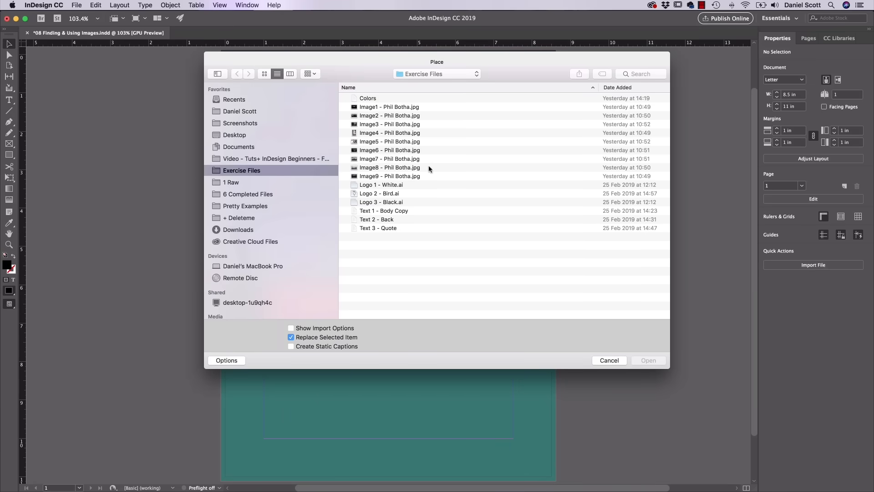
click(380, 108)
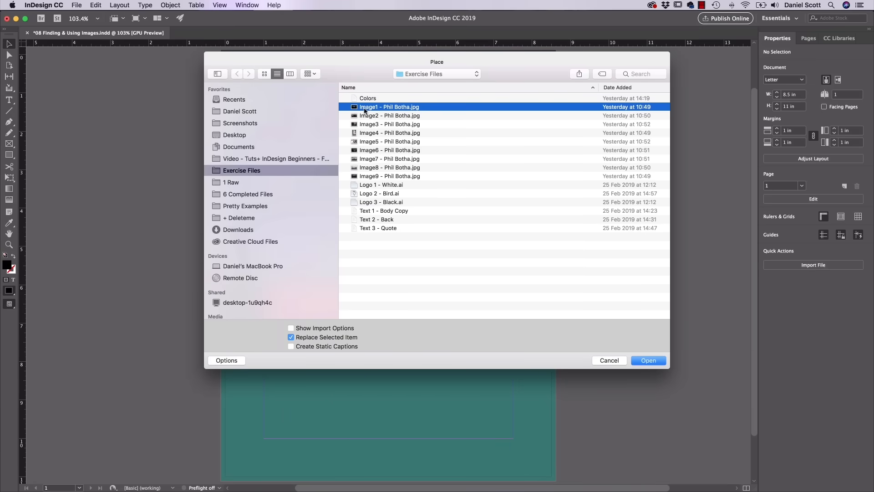
click(649, 361)
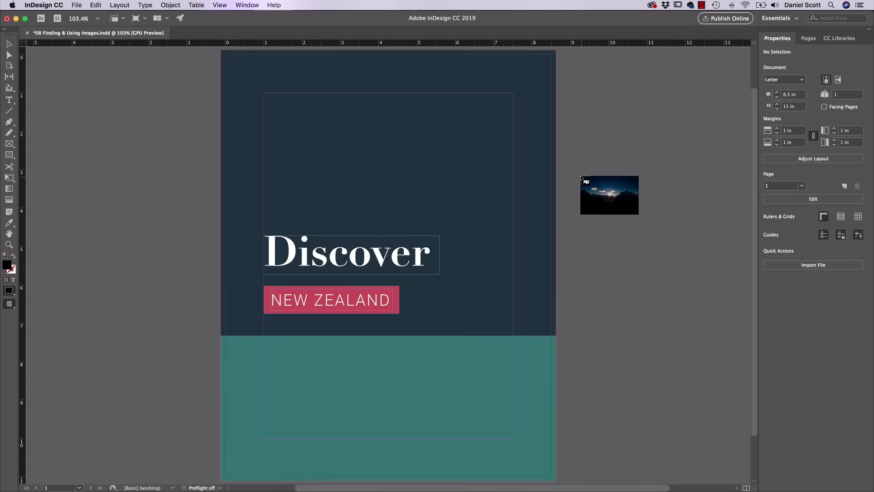
click(574, 158)
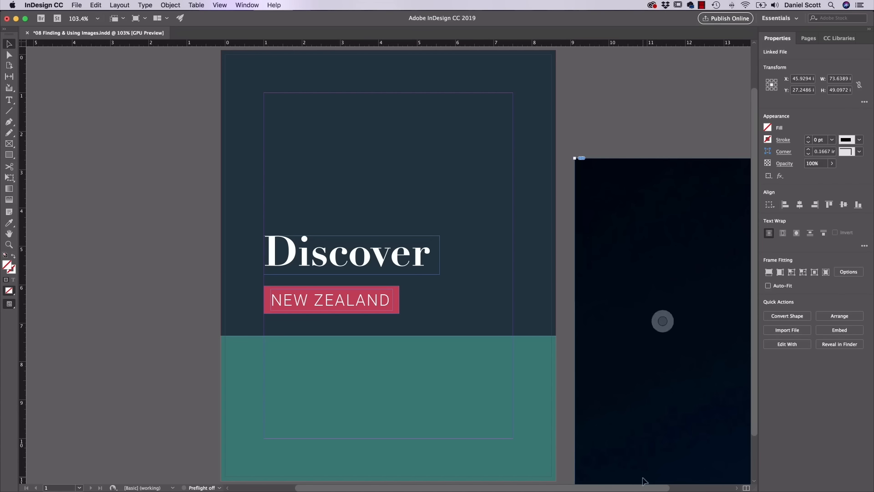
Check the full extent of the placed image, and undo its placement.
key(super+minus)
key(super+minus)
key(super+minus)
key(super+minus)
key(super+minus)
key(super+minus)
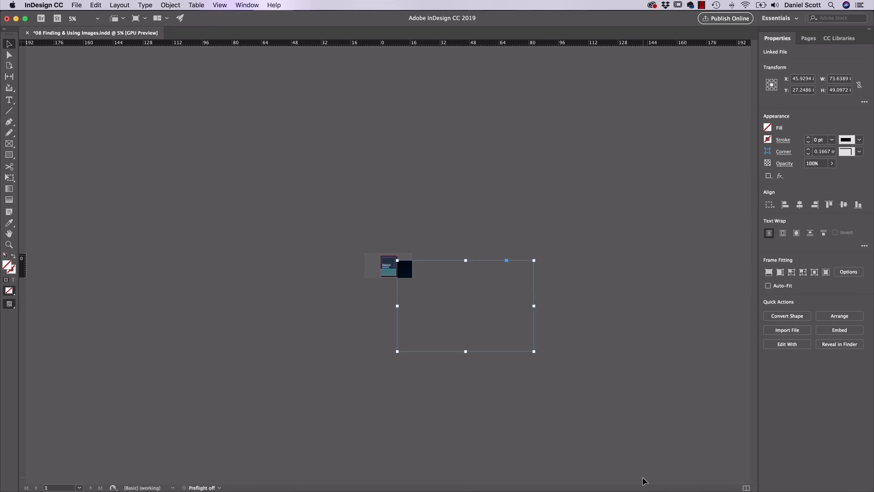
key(super+5)
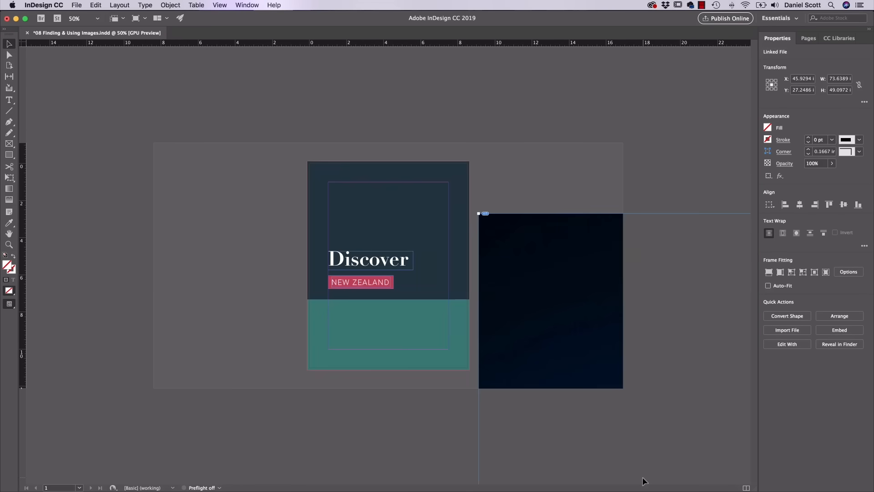
key(super+equal)
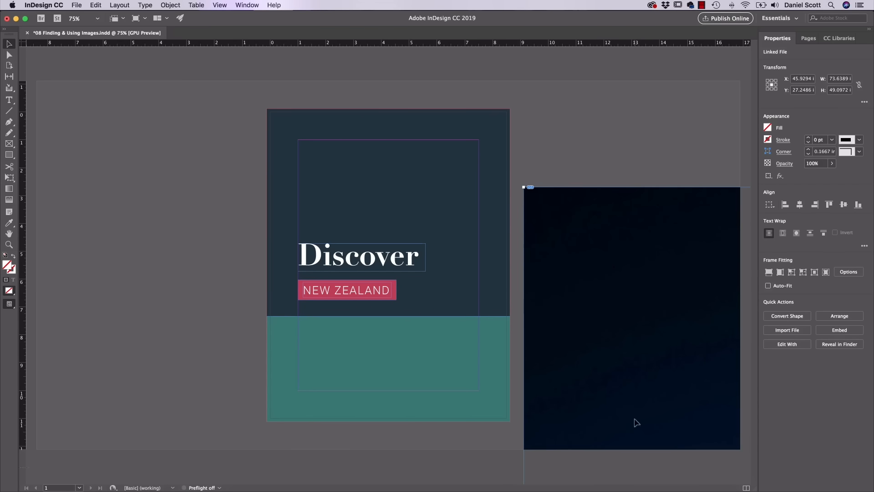
click(96, 5)
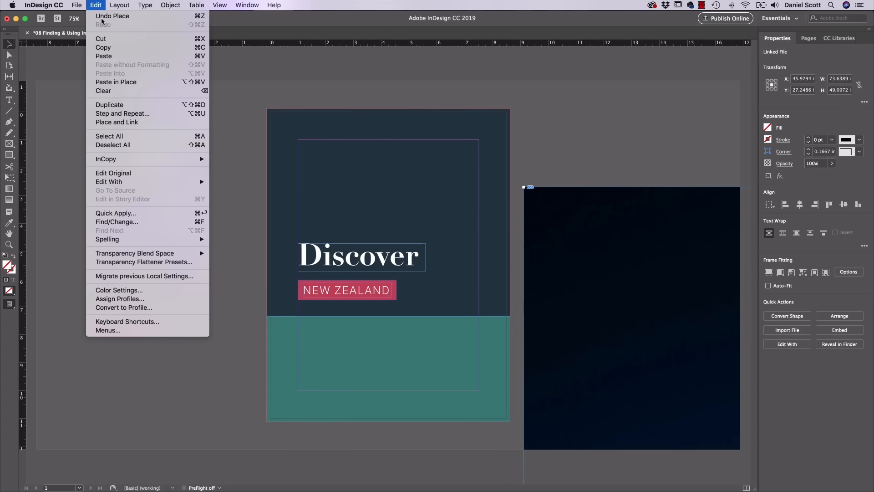
click(103, 16)
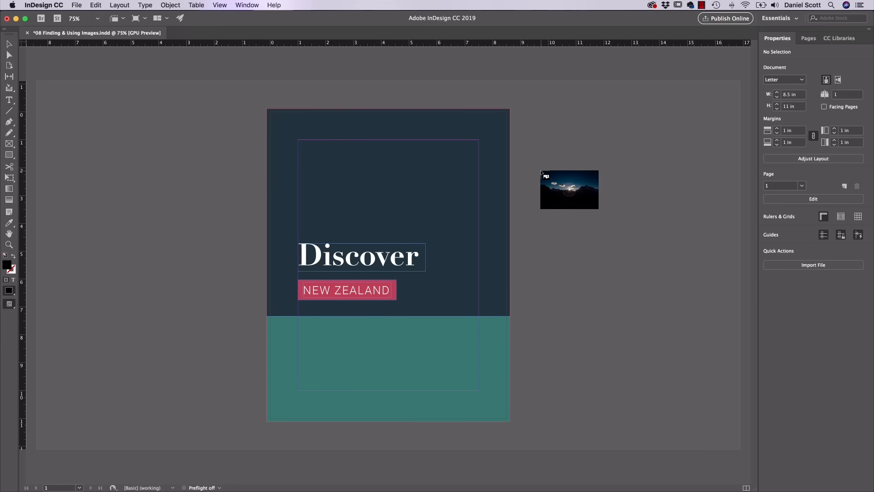
Place the loaded image about 5.9 in wide beside the page, and try cropping its frame to about 4.6 × 3 in.
drag(535, 164, 698, 267)
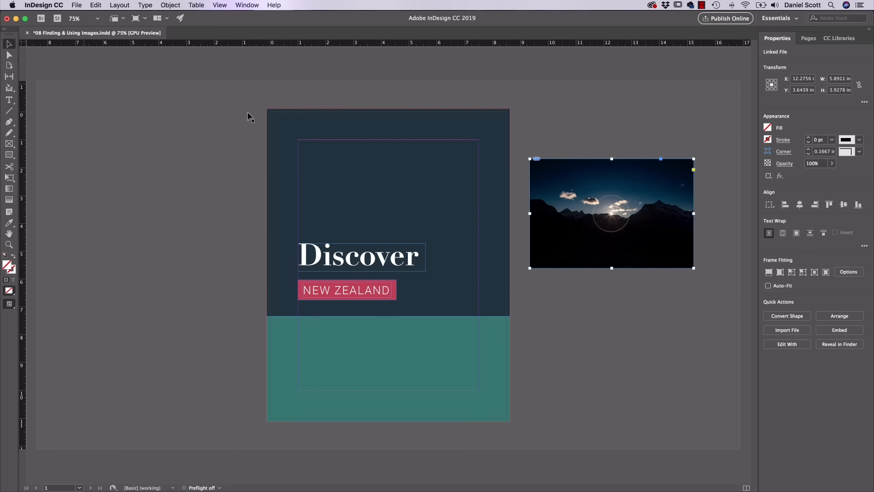
drag(694, 268, 657, 241)
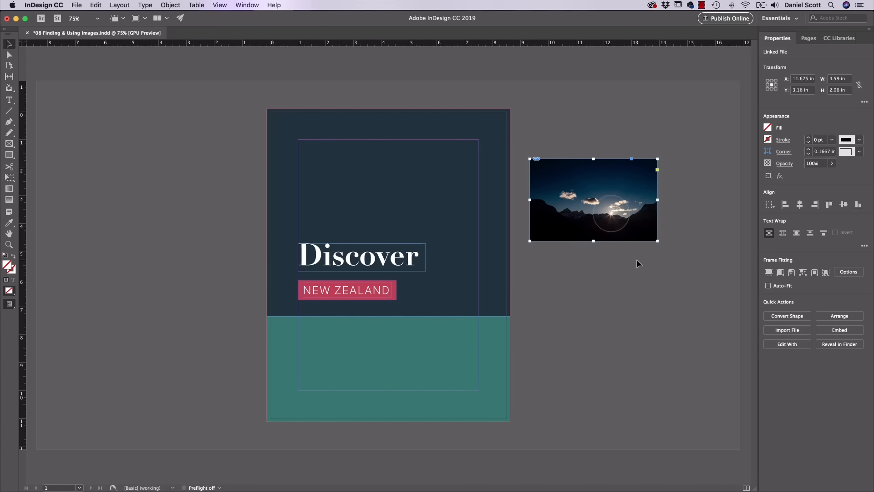
key(super+z)
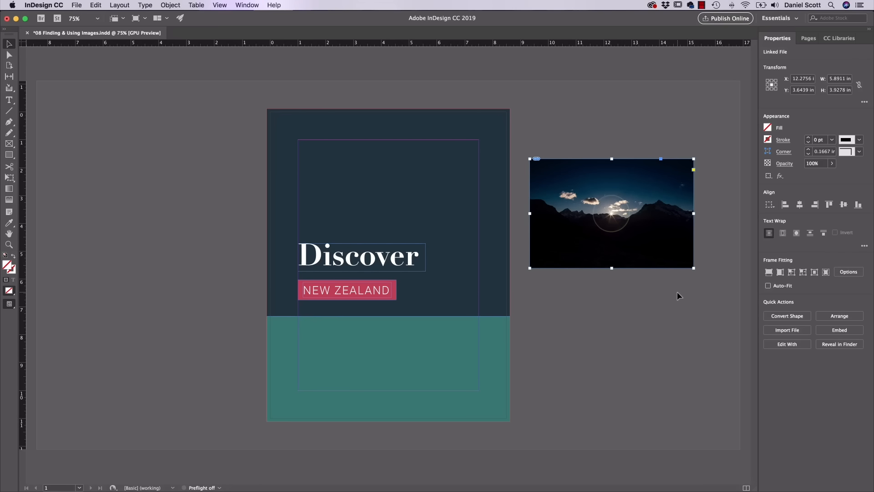
Scale the image with its frame to about 6.9 in wide, and try cropping the frame to about 4.4 × 2.8 in.
drag(694, 268, 721, 286)
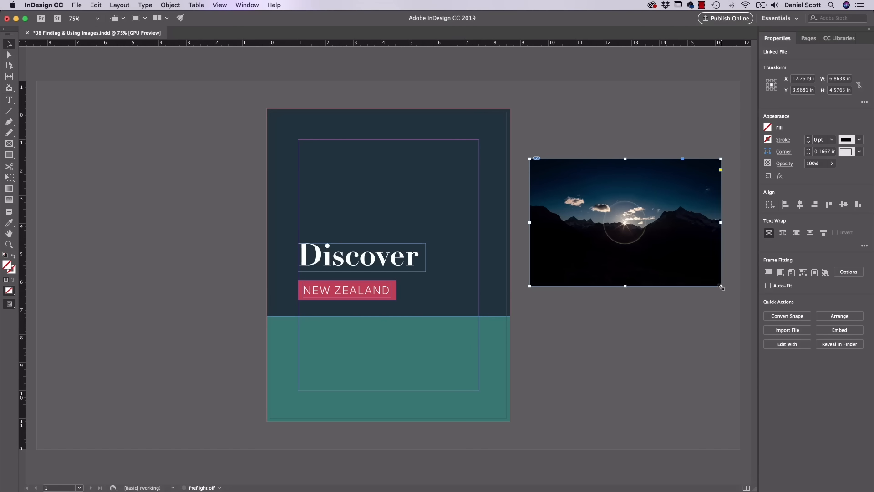
drag(721, 287, 697, 270)
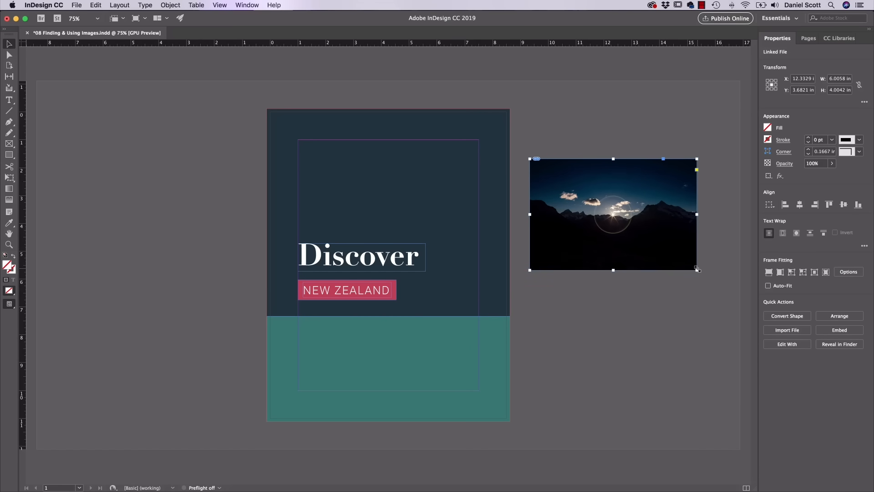
key(super+z)
drag(720, 286, 652, 237)
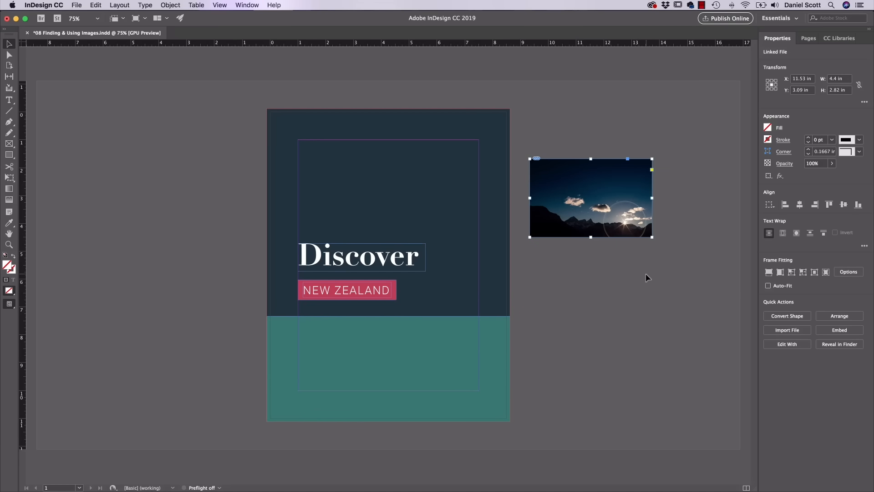
key(super+z)
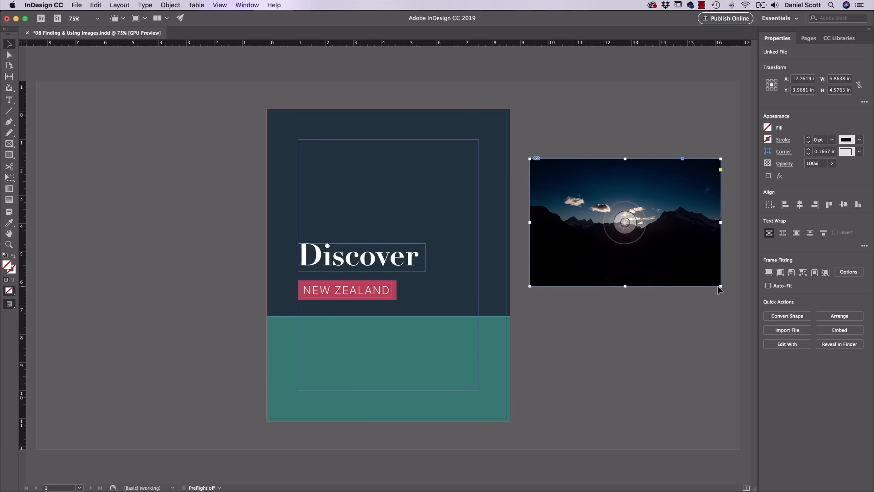
Scale the image with its frame to about 5.1 in wide, and try enlarging only the frame to about 6.1 × 4.8 in.
drag(720, 286, 672, 253)
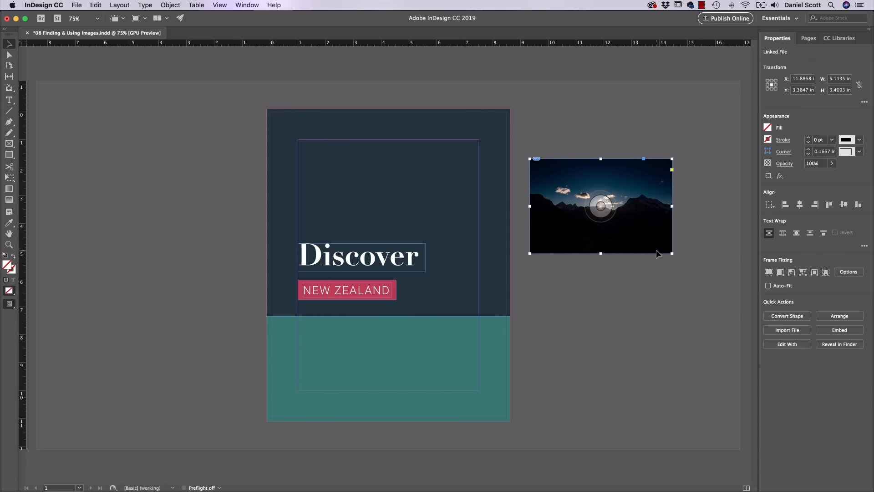
drag(672, 253, 700, 293)
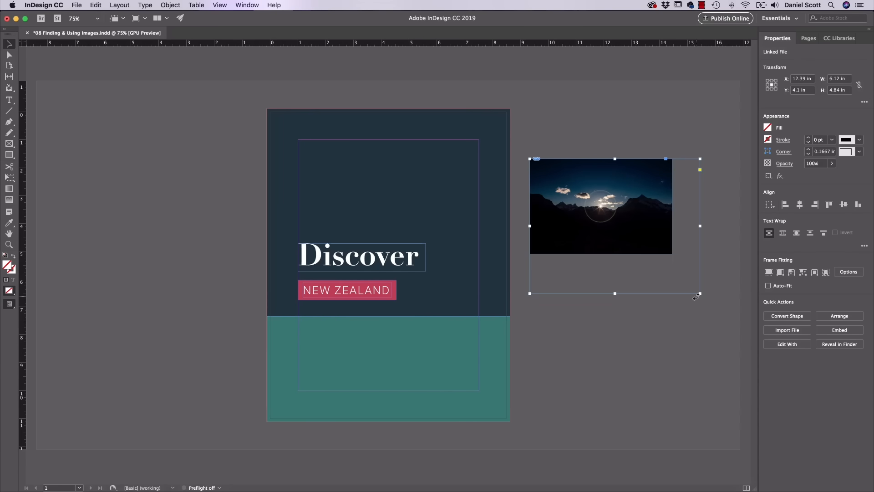
key(super+z)
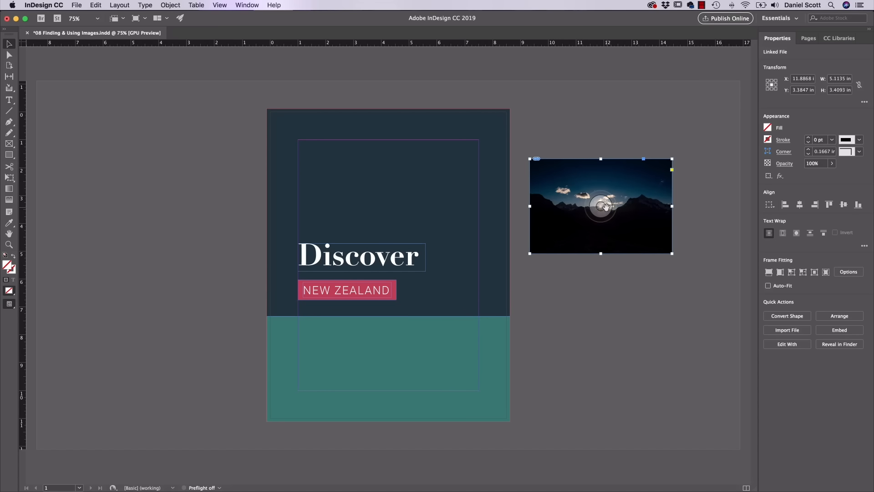
Try shifting the image inside its frame with the content grabber until it lies completely outside, and undo the shifts.
drag(598, 206, 684, 158)
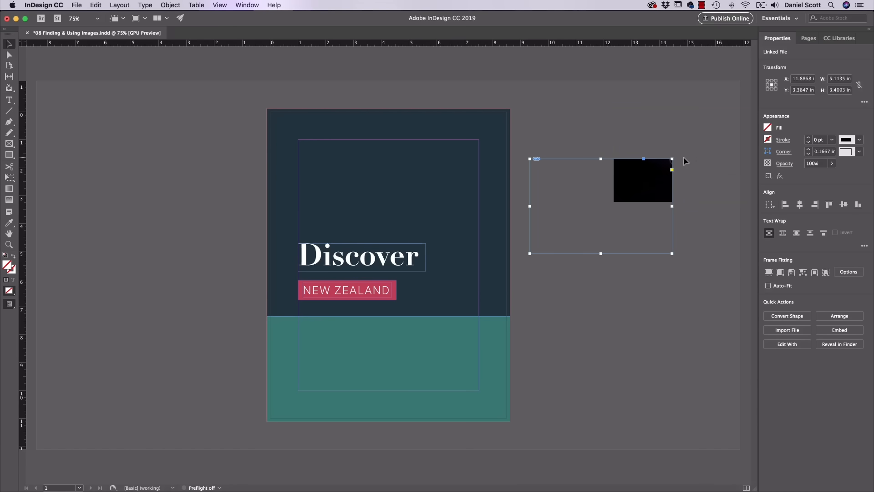
key(super+z)
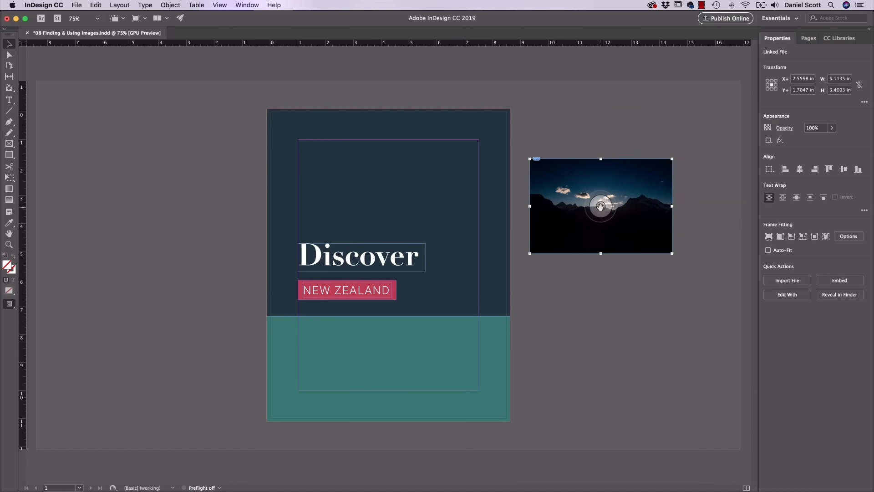
drag(602, 205, 663, 158)
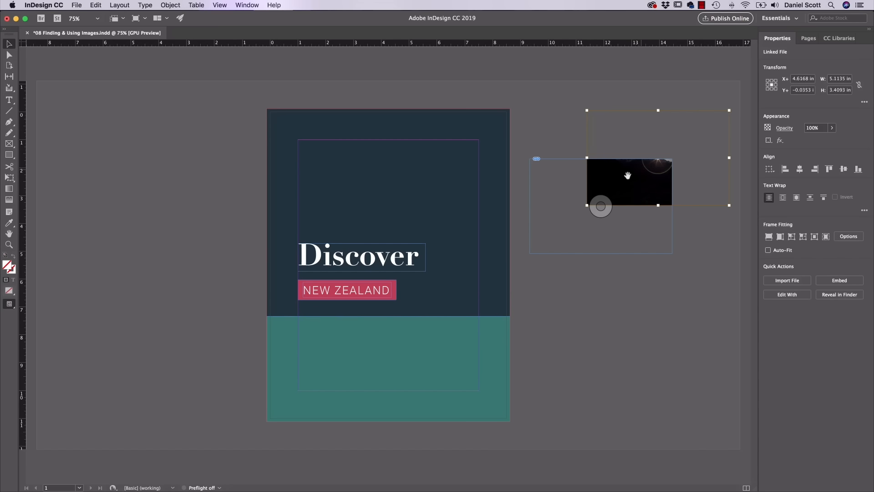
drag(600, 205, 667, 132)
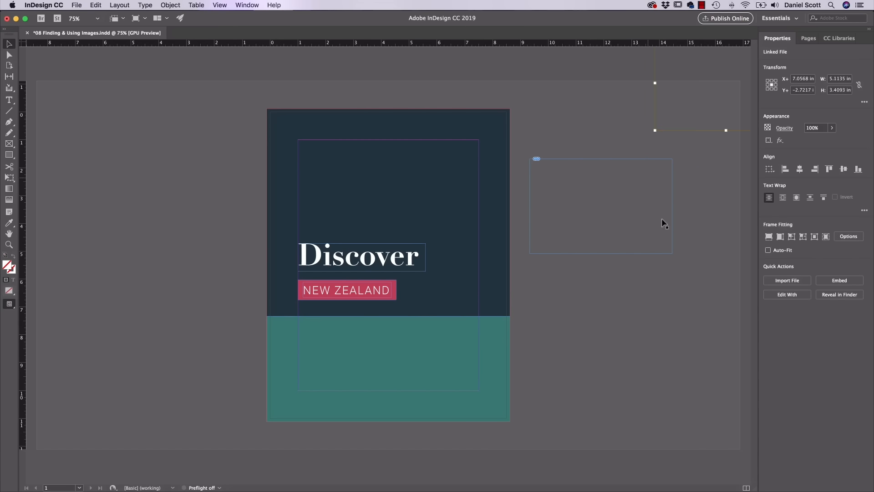
click(675, 278)
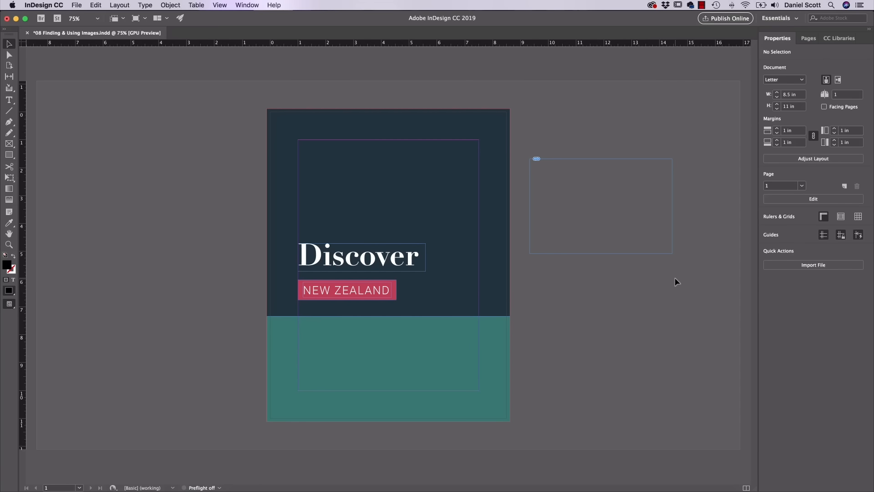
key(super+z)
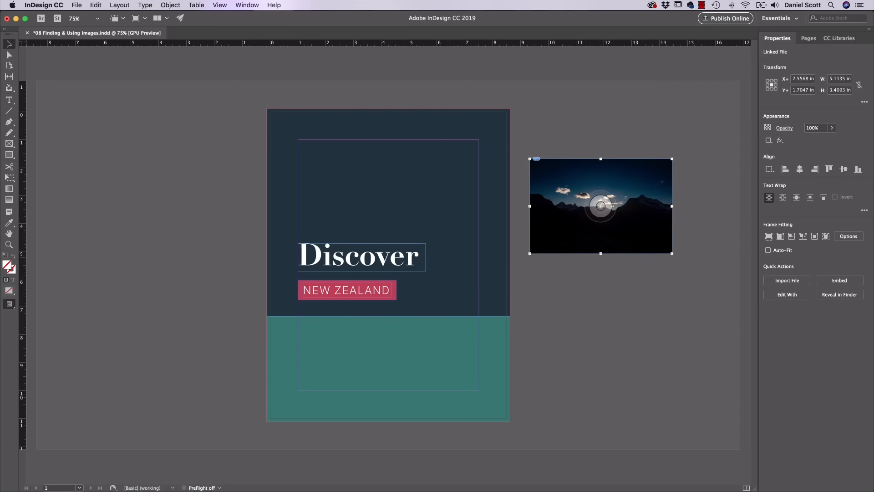
click(662, 306)
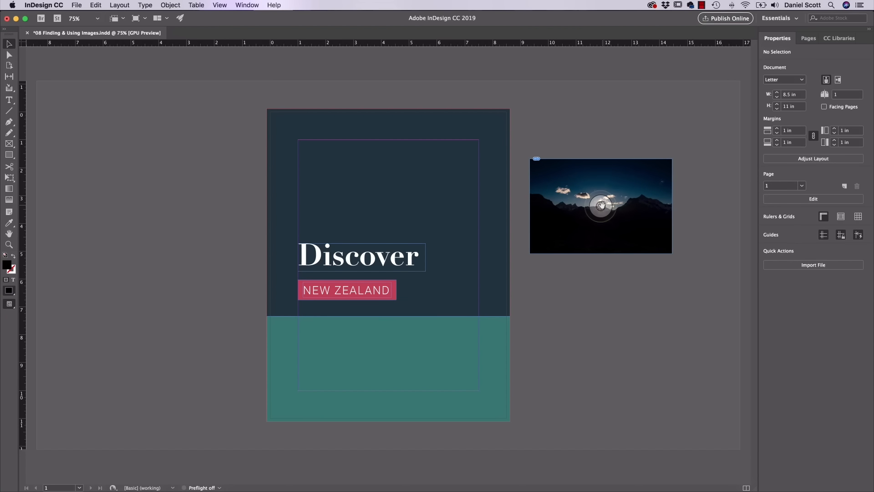
Move the image's frame right and down on the pasteboard, with the image shifted left inside it.
click(650, 188)
drag(651, 185, 627, 222)
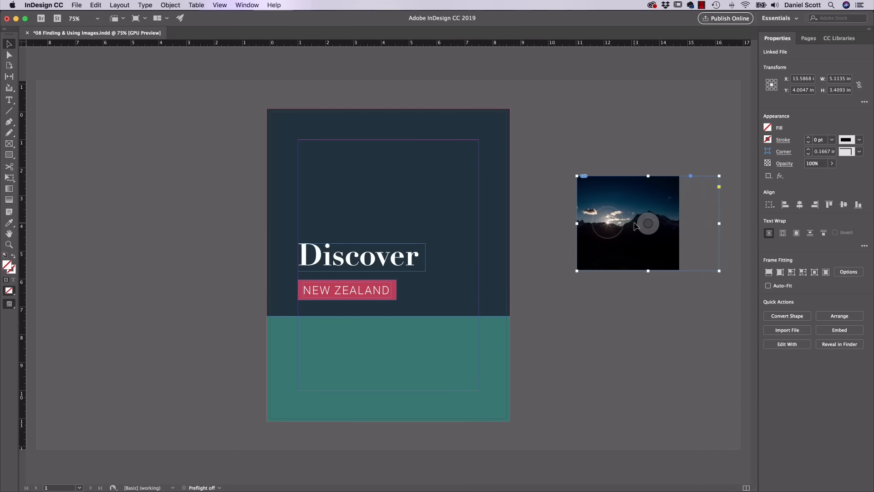
click(638, 335)
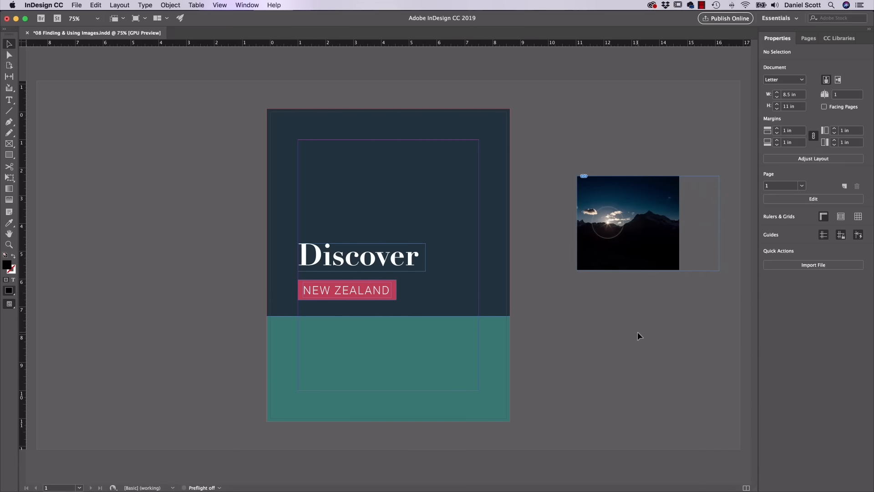
Undo the last image moves and delete the image from the pasteboard.
key(super+z)
key(super+z)
drag(577, 130, 689, 289)
key(Delete)
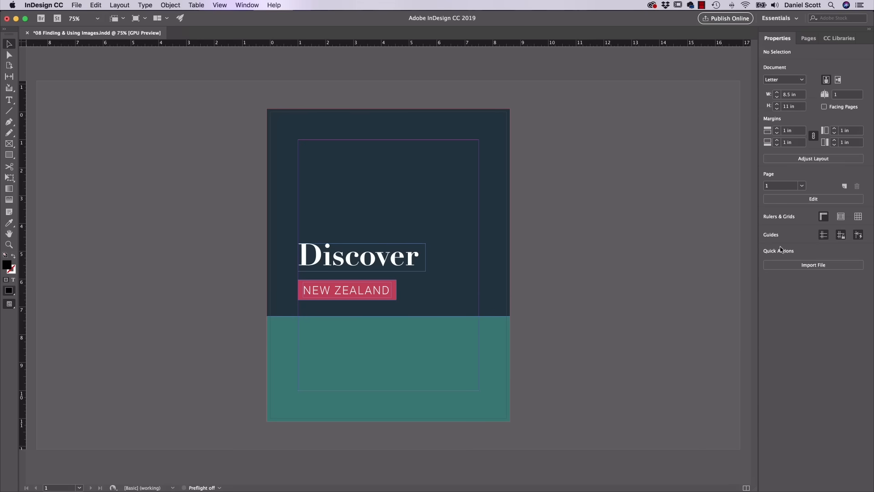
Import Image1 from the Exercise Files folder and place it on the pasteboard at about 5.15 × 3.44 in.
click(818, 267)
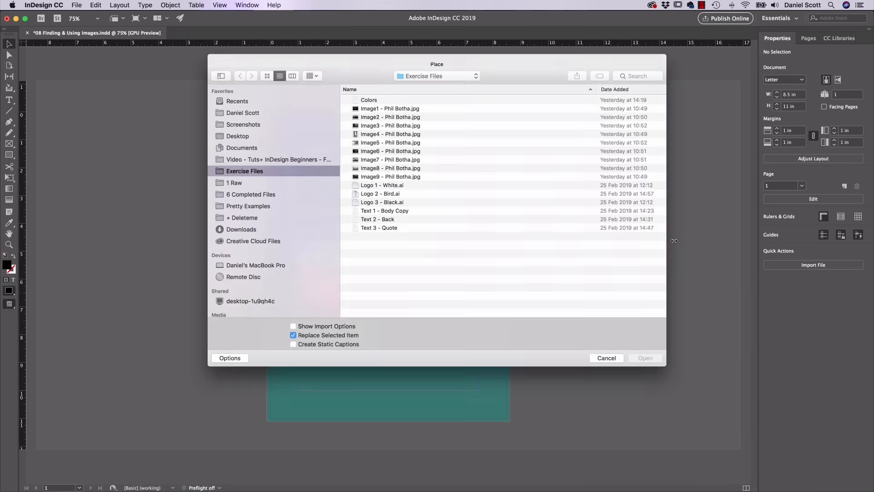
click(382, 109)
click(654, 365)
drag(542, 170, 679, 286)
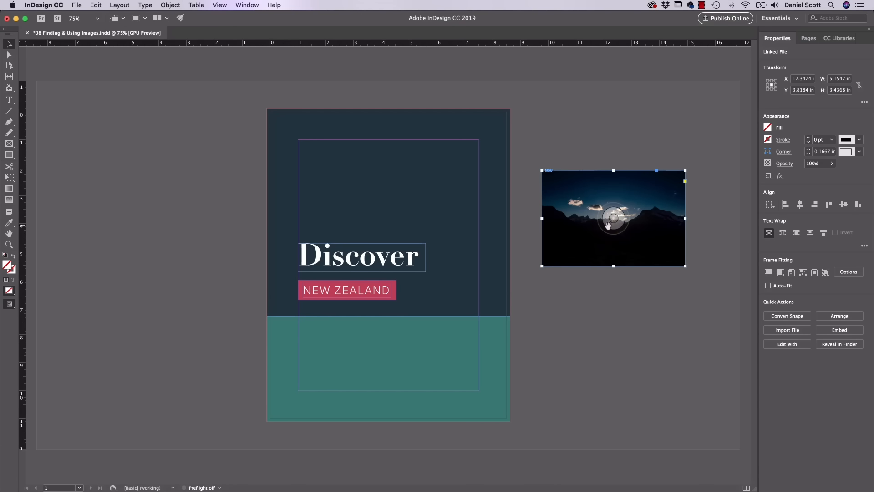
Move the image to the page's upper-left bleed corner and scale it with its frame to about 11.19 × 7.46 in, meeting the green box.
drag(679, 245, 394, 180)
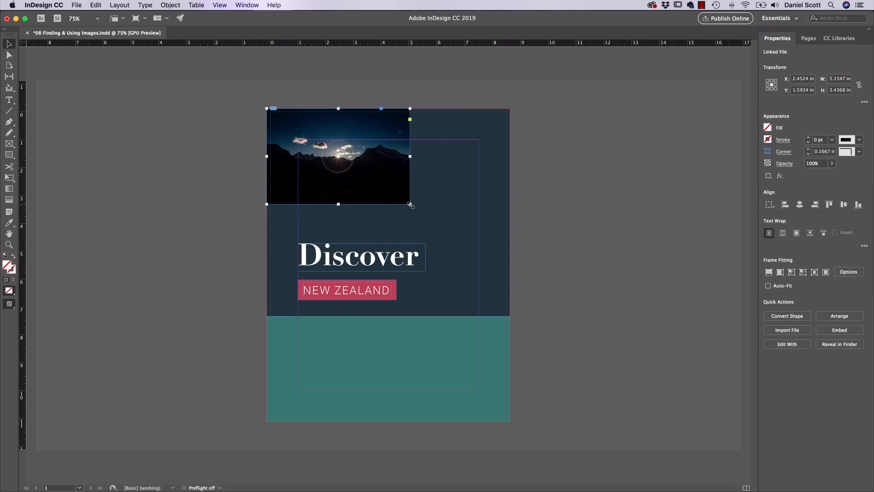
drag(411, 205, 497, 272)
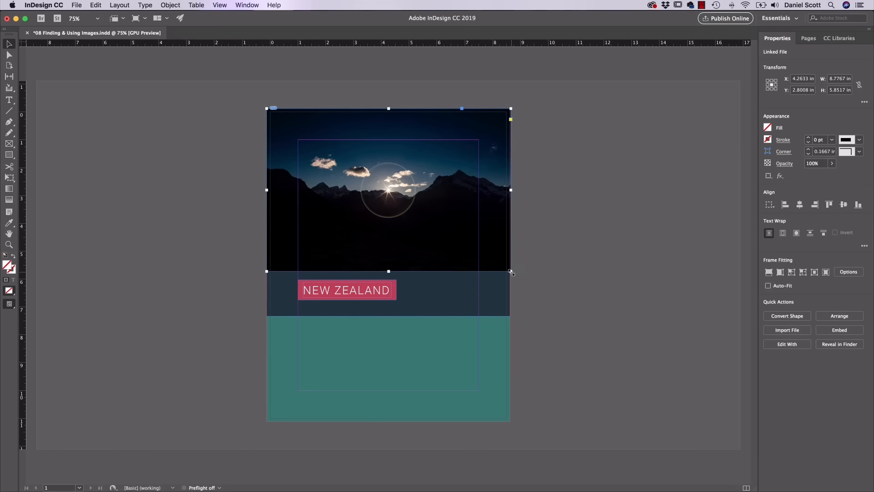
key(super+minus)
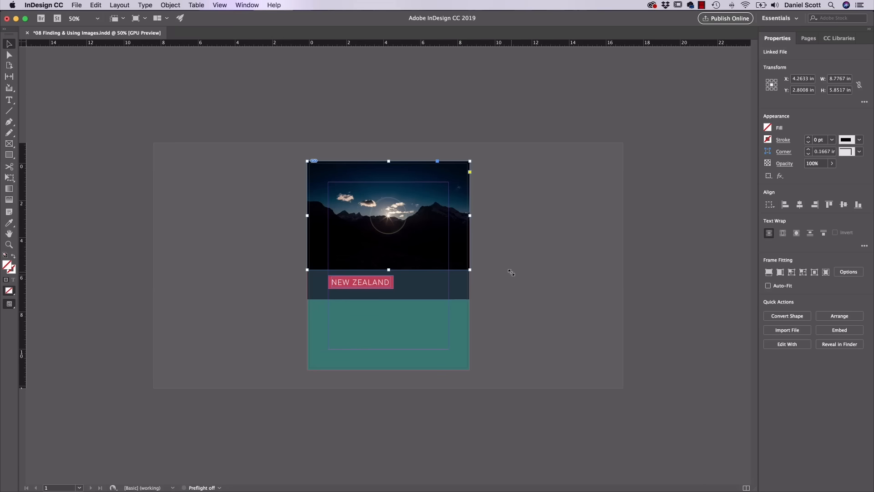
key(super+equal)
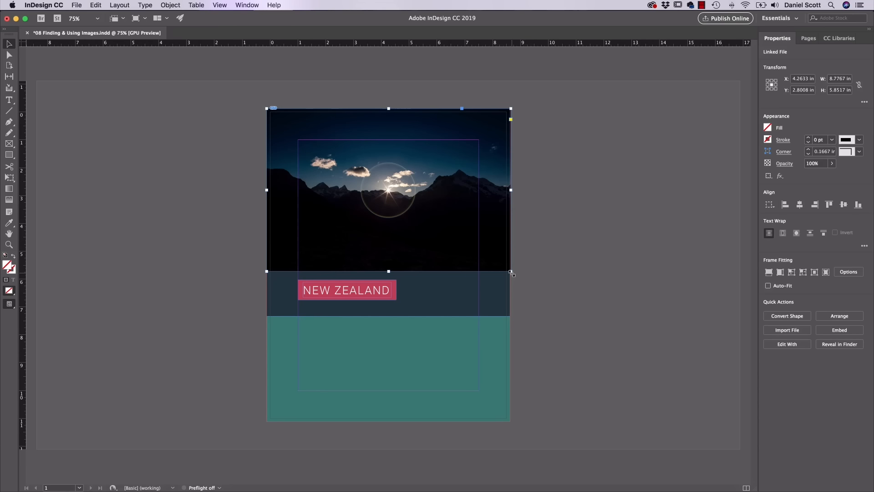
drag(510, 273, 575, 317)
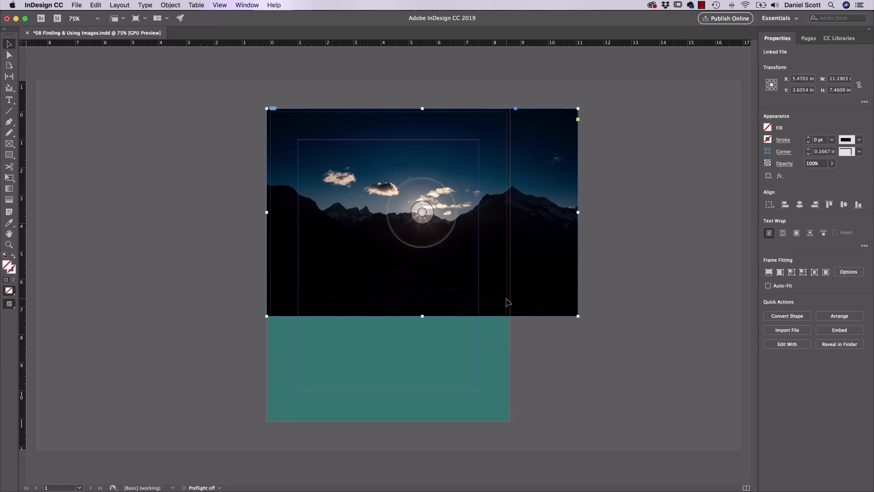
Crop the frame's right side to the page's bleed edge, 8.75 in wide, and shift the image left inside the frame.
drag(476, 153, 479, 153)
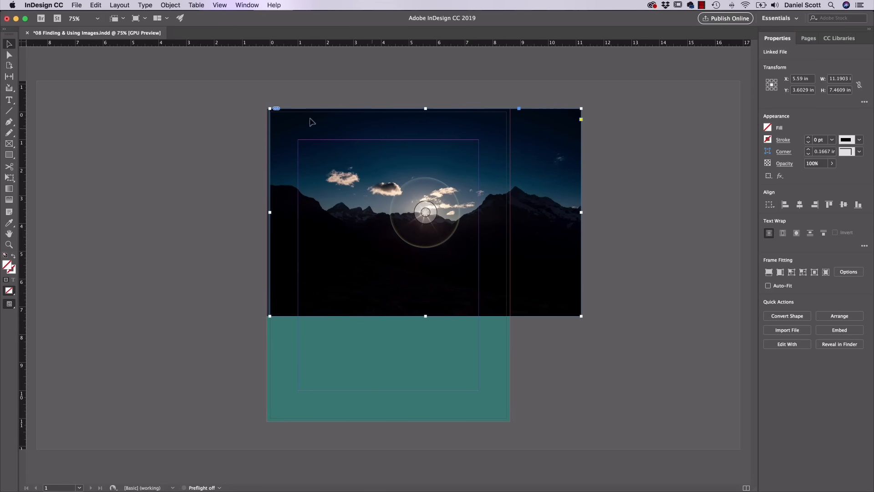
drag(285, 121, 281, 121)
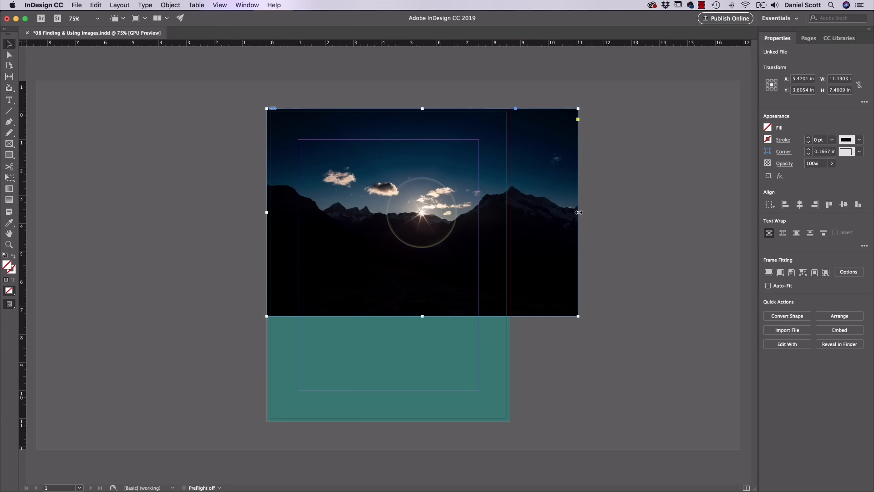
drag(578, 212, 510, 212)
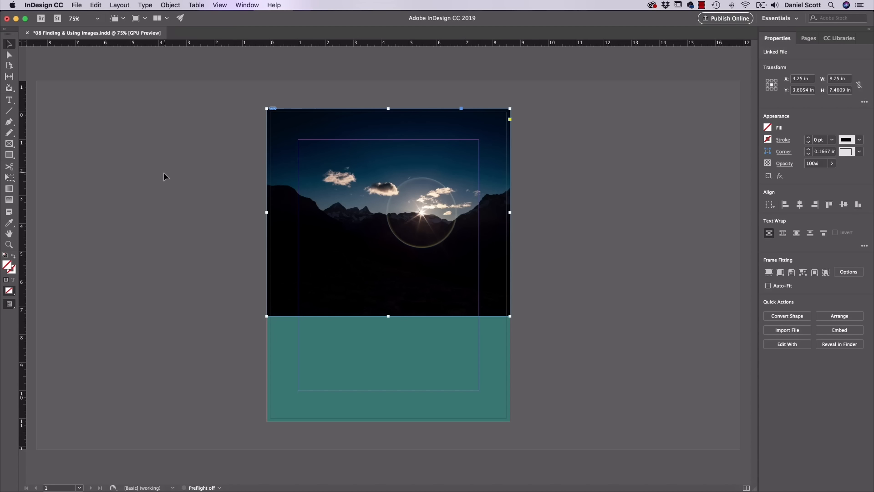
mouse_move(393, 215)
mouse_move(390, 212)
mouse_down()
mouse_move(358, 218)
mouse_move(392, 212)
mouse_up()
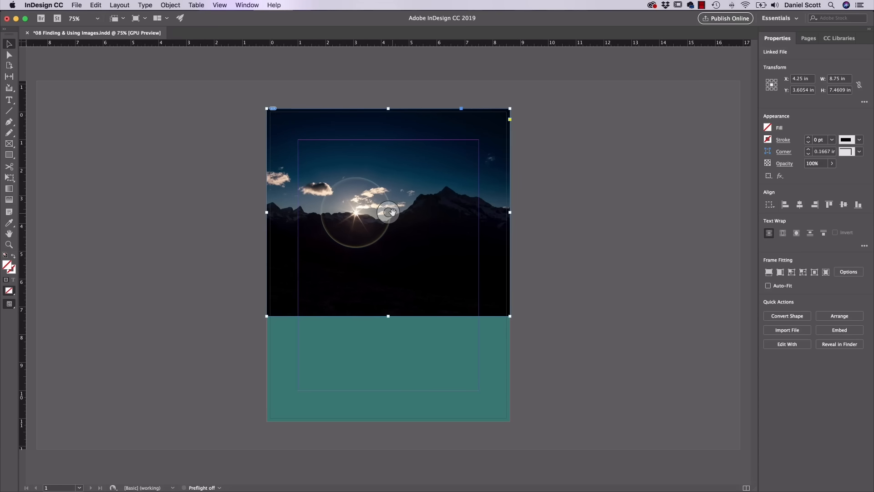
click(393, 212)
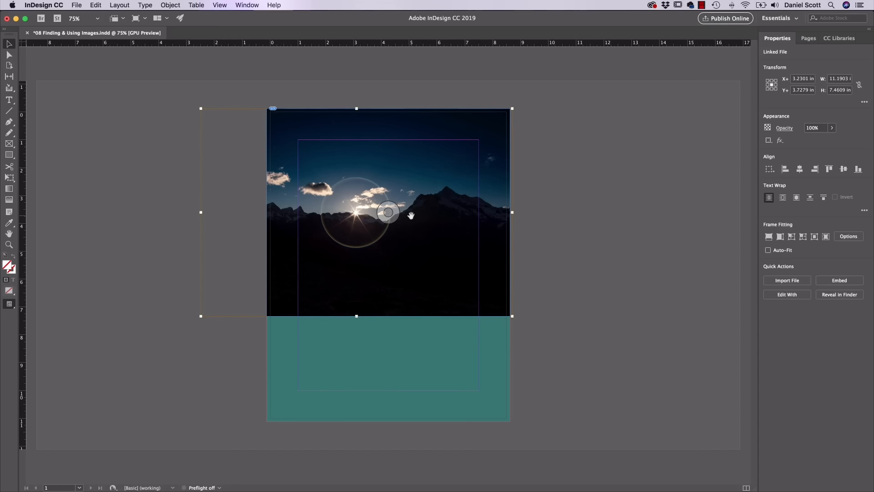
Try narrowing the frame to about 7.4 in and shifting the image inside it, and undo both changes.
click(615, 171)
click(467, 166)
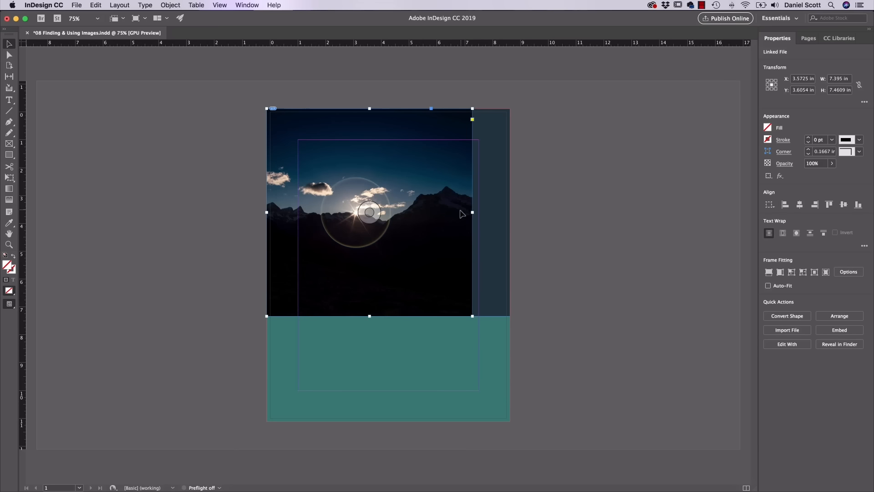
click(388, 211)
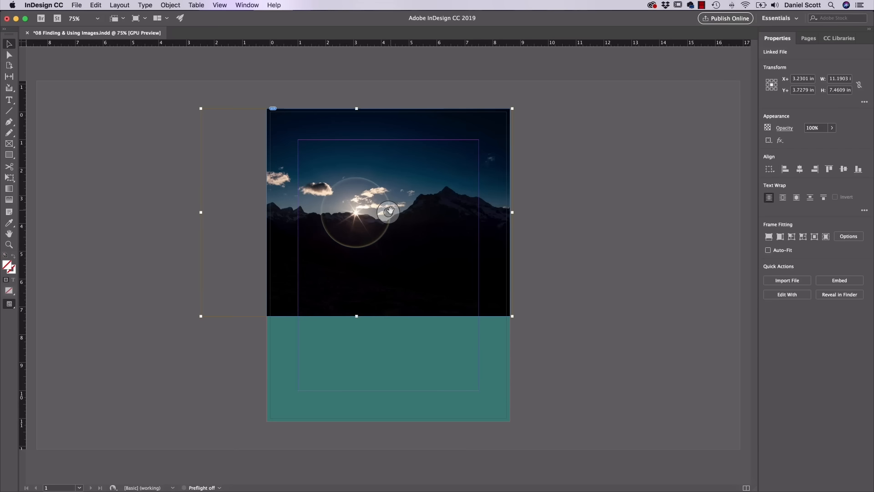
drag(392, 216, 431, 220)
key(super+z)
click(575, 207)
click(501, 144)
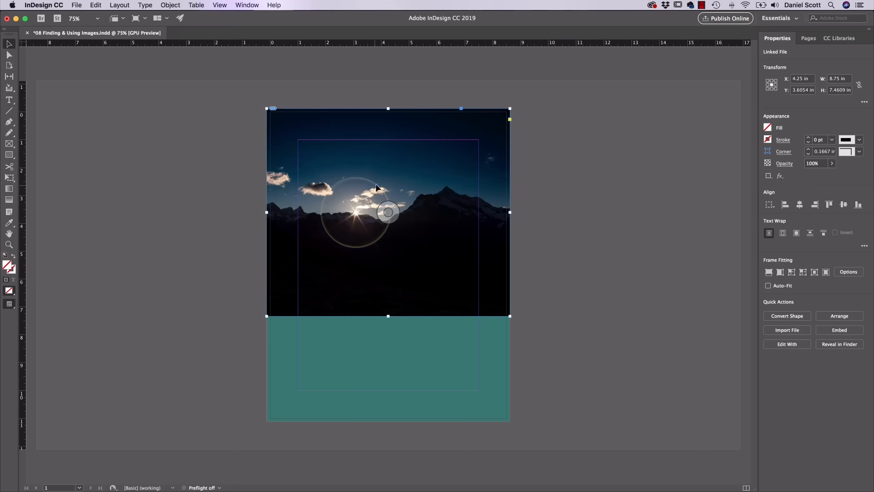
Flip the mountain image horizontally together with its frame.
click(168, 5)
mouse_move(246, 17)
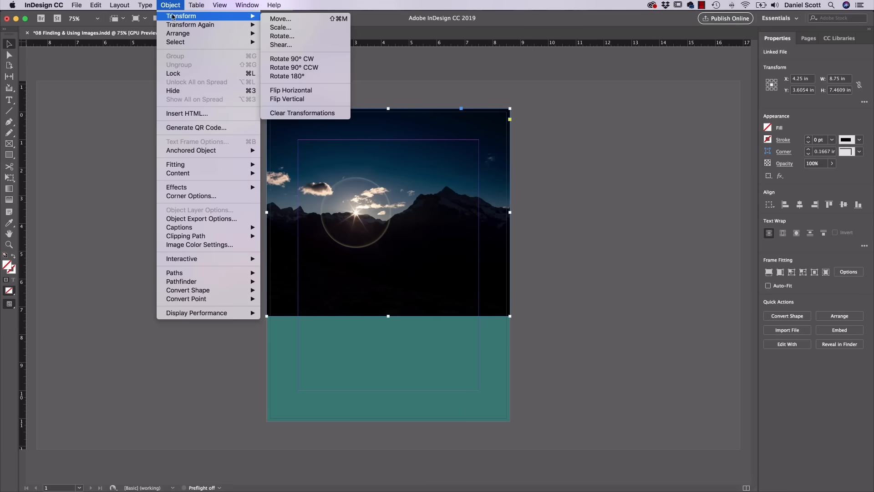
click(294, 91)
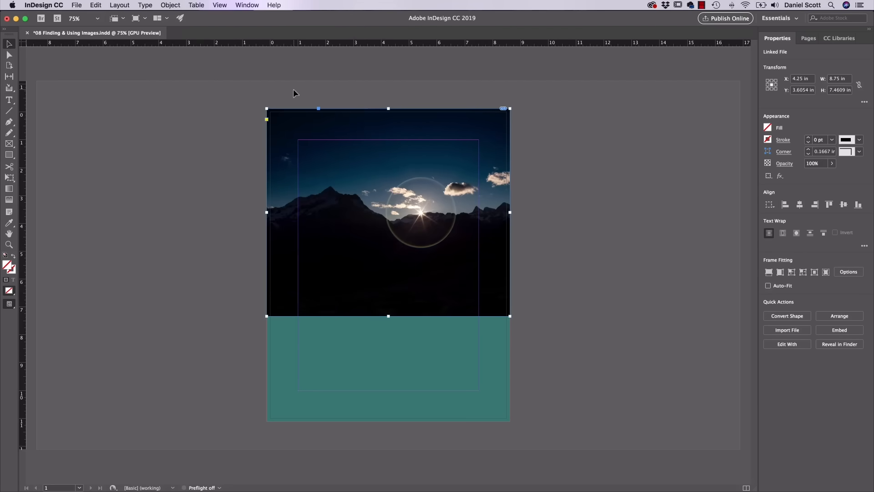
click(170, 5)
mouse_move(182, 16)
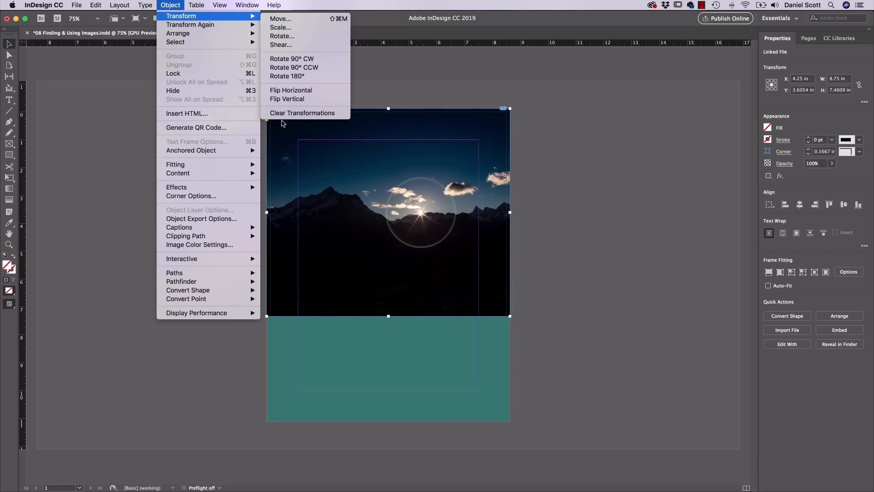
click(615, 166)
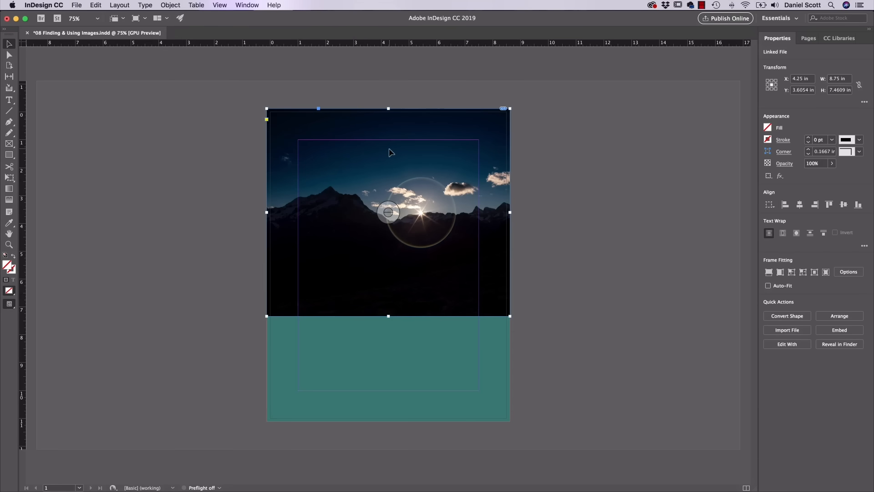
Replace the picture in the existing frame with Image2 from the Exercise Files folder, keeping Replace Selected Item enabled.
click(160, 171)
click(377, 166)
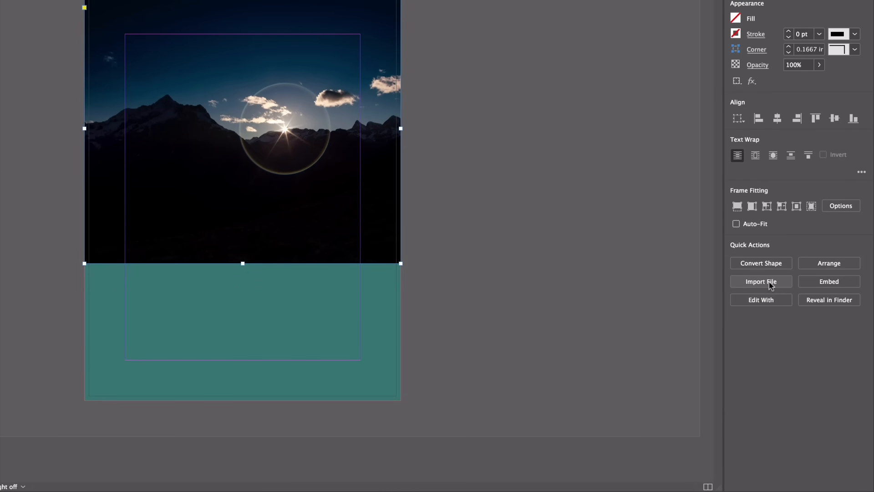
click(769, 282)
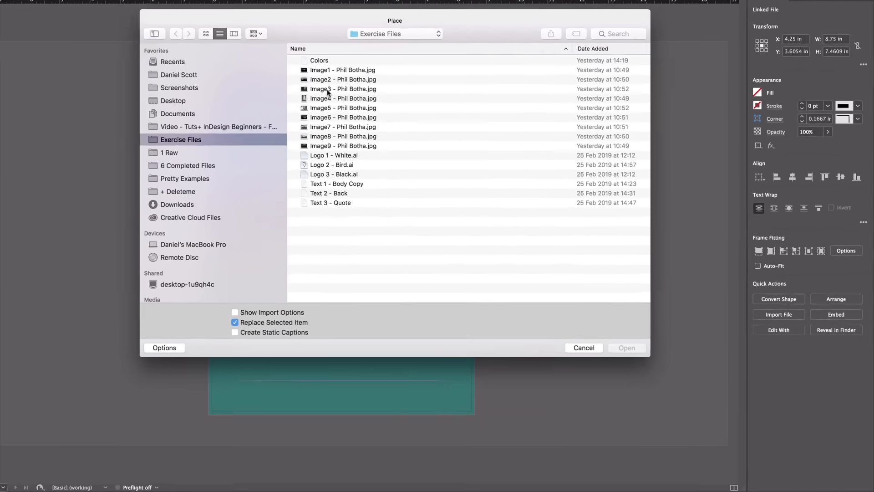
click(226, 9)
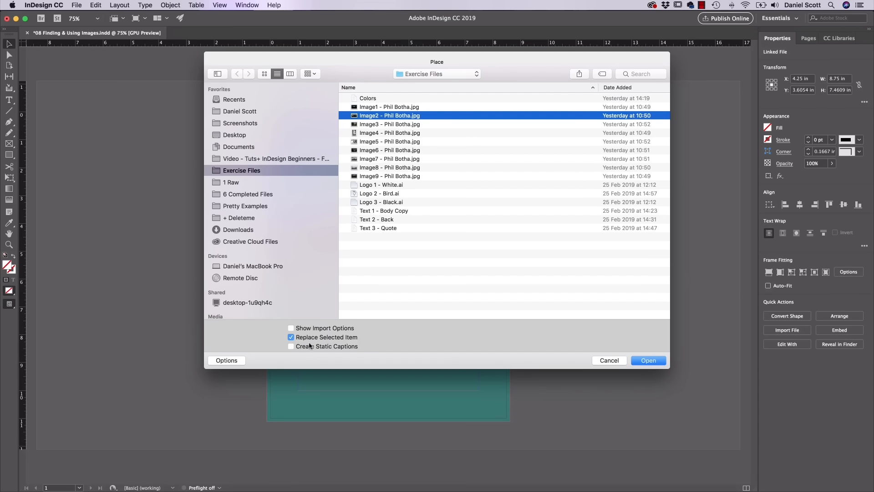
click(650, 362)
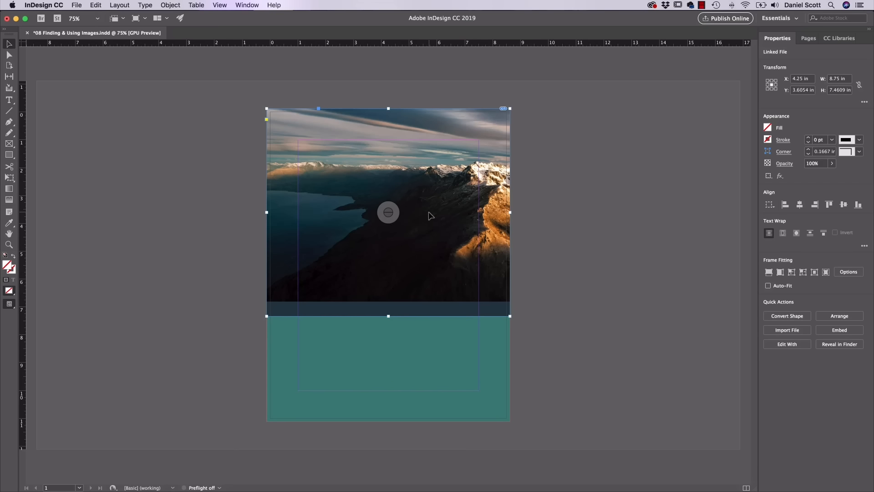
Enlarge the new image inside its frame to about 13.1 × 8.12 in and shift it left so the sunlit peak shows.
click(388, 212)
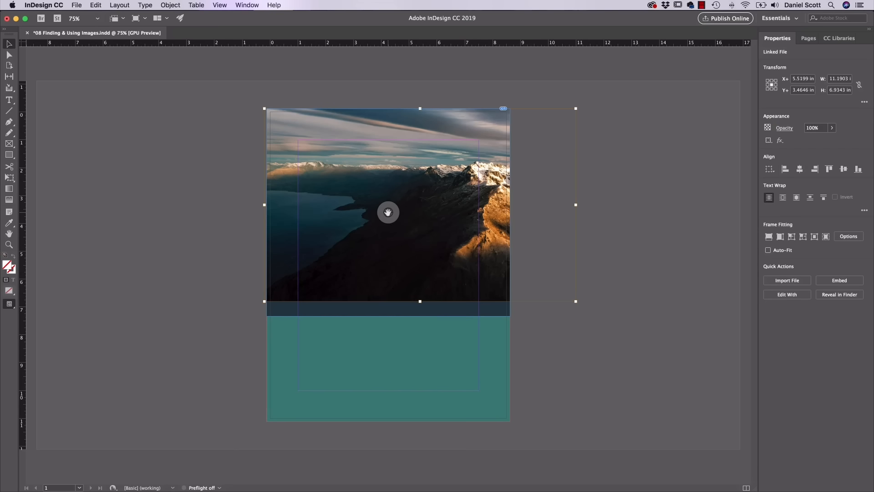
drag(389, 212, 383, 214)
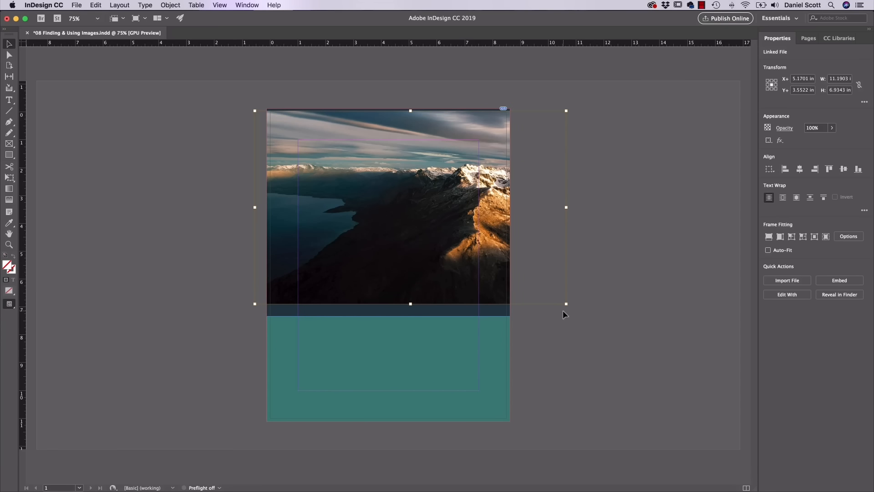
drag(566, 304, 605, 328)
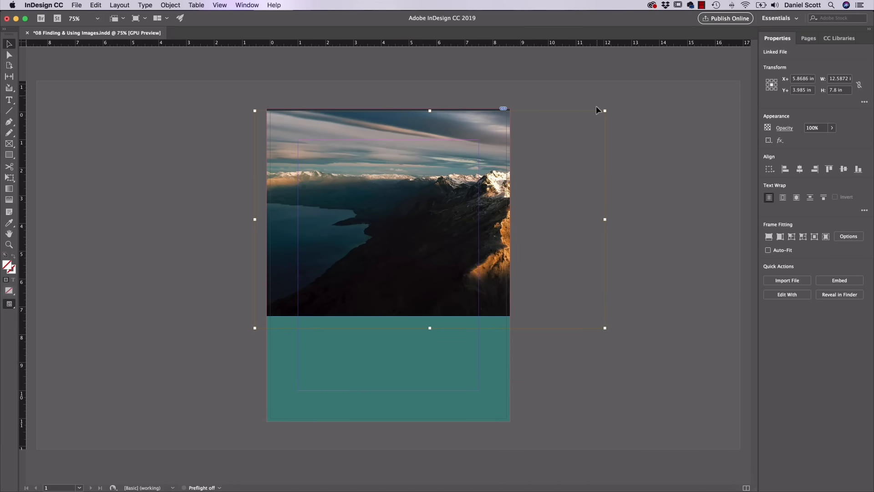
drag(605, 111, 620, 102)
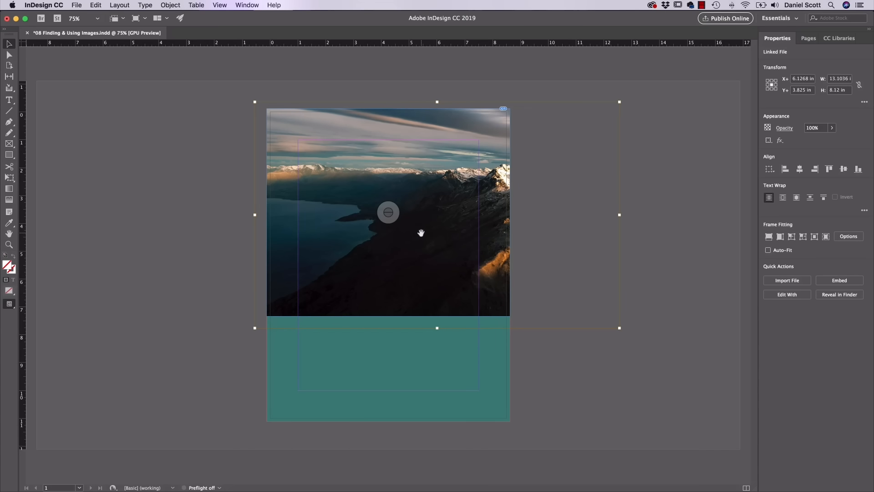
drag(395, 214, 374, 213)
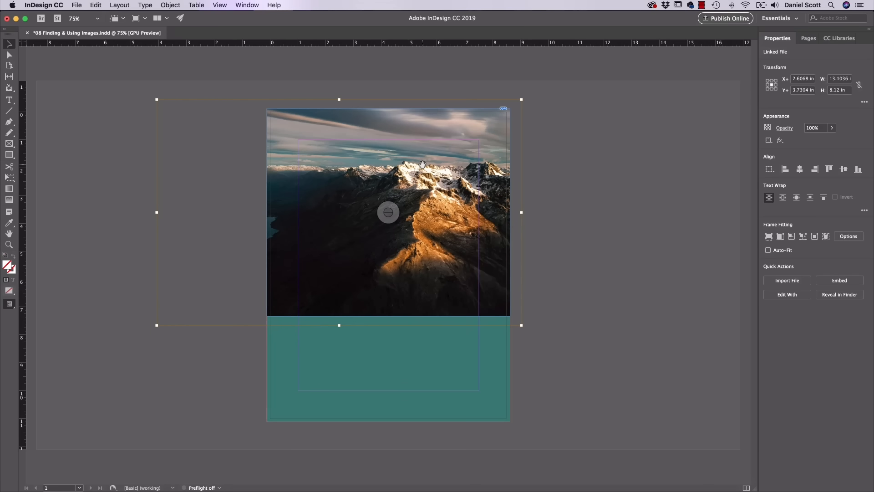
click(565, 194)
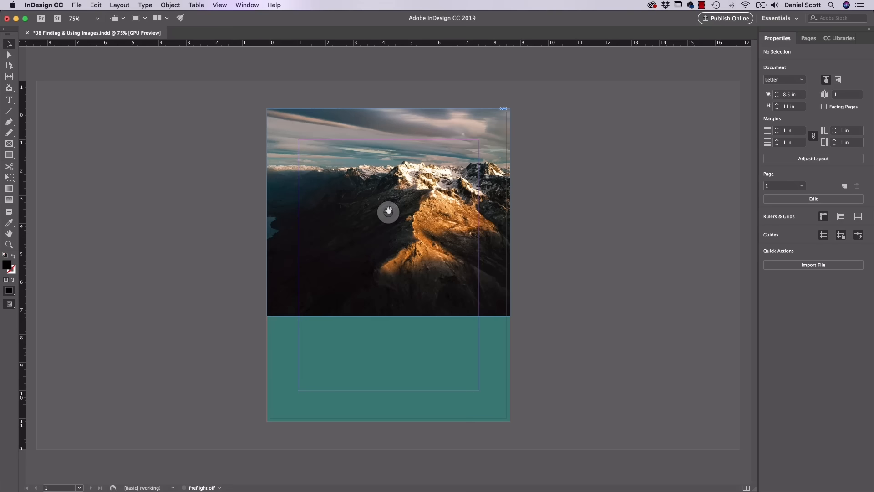
Set the document's display performance to Typical Display.
click(446, 190)
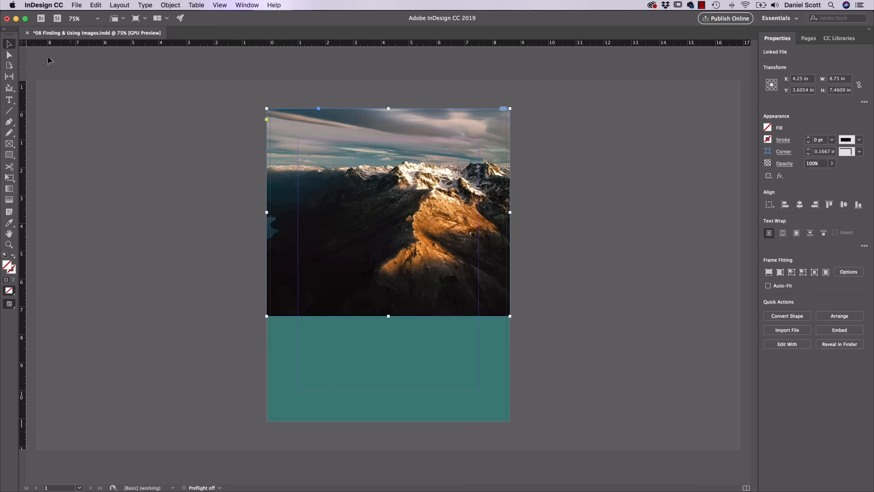
click(225, 4)
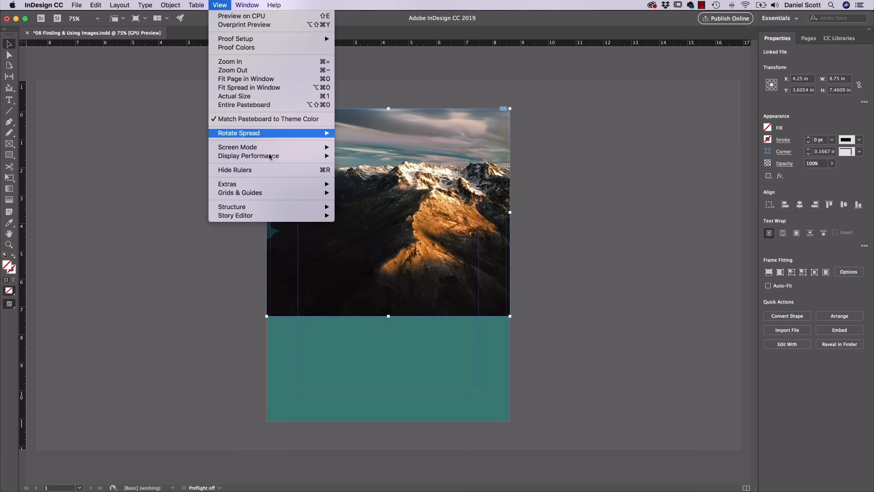
mouse_move(271, 158)
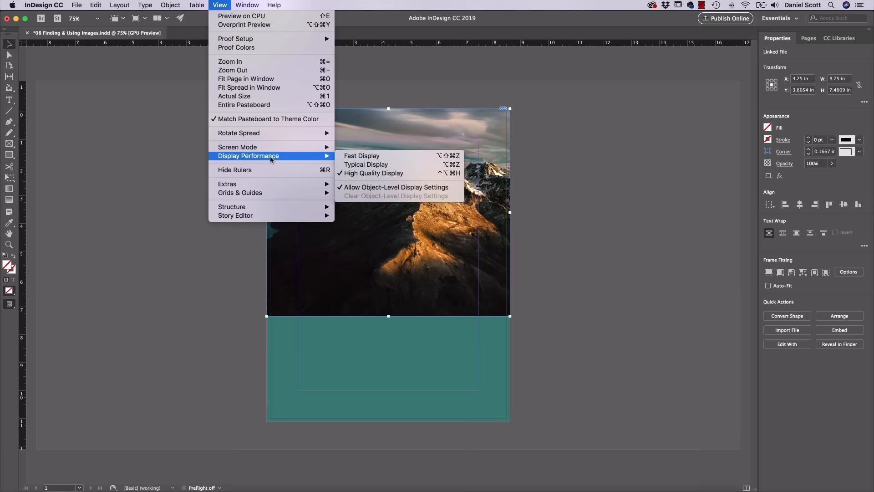
click(367, 165)
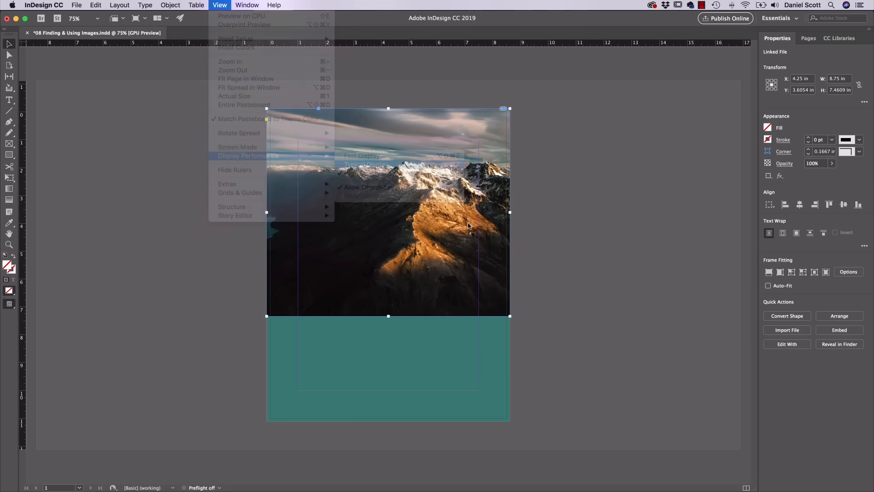
Set the document's display performance to High Quality Display.
key(super+equal)
key(super+equal)
key(super+equal)
key(super+equal)
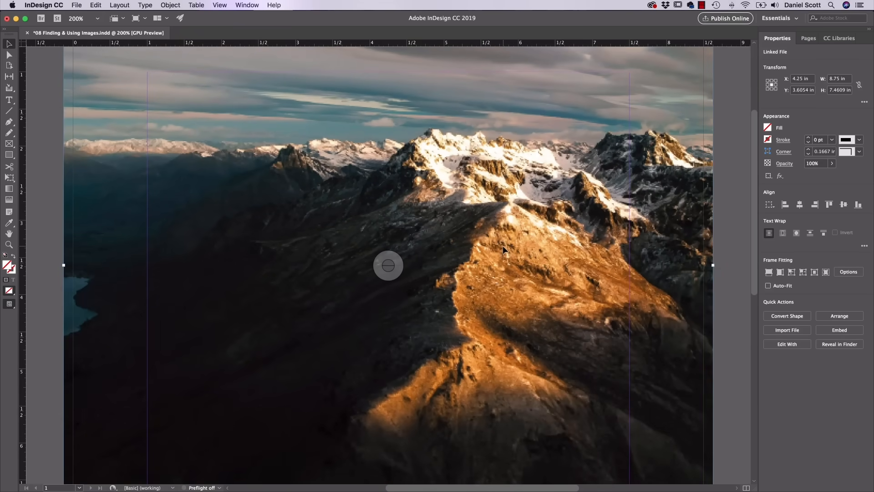
click(220, 4)
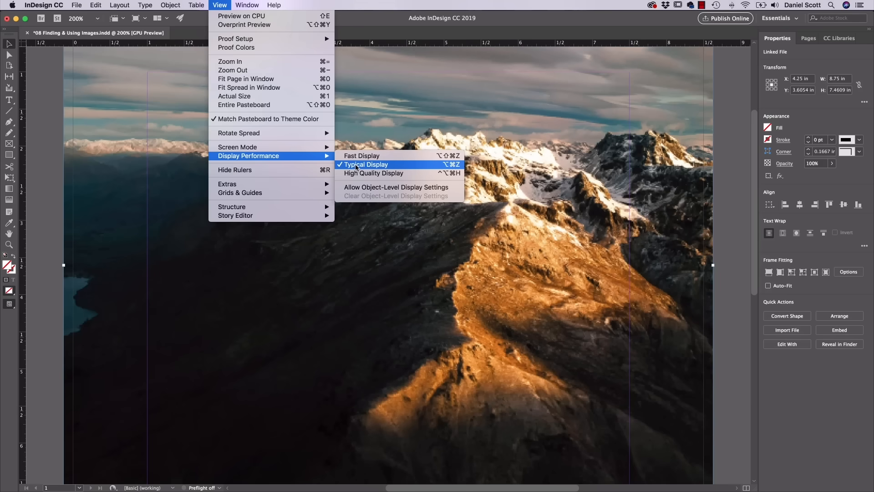
click(354, 173)
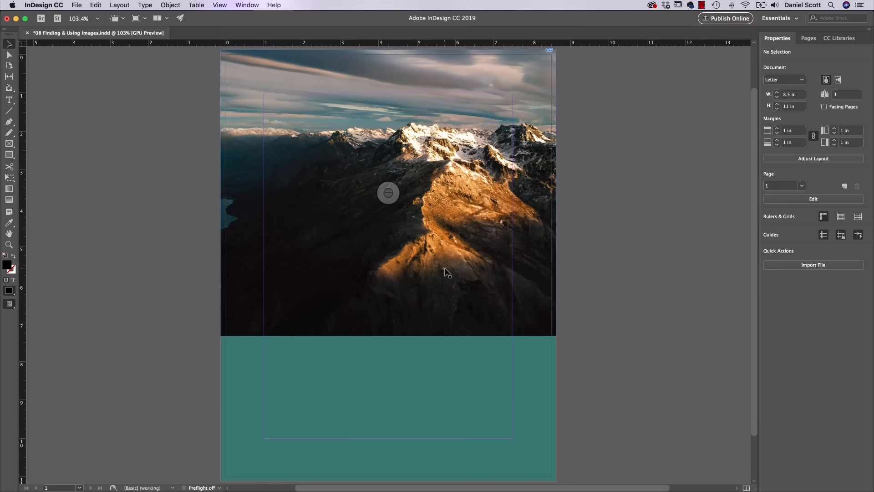
Send the mountain image behind all other objects on the page, then deselect it.
click(441, 214)
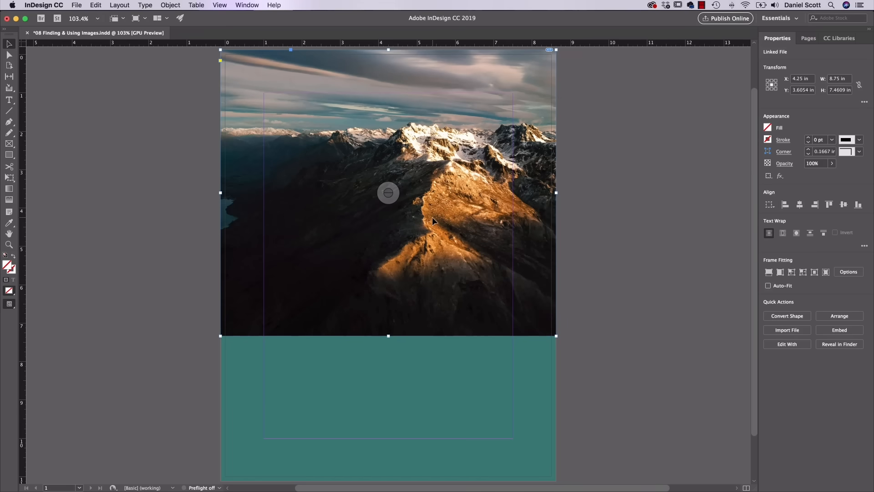
right_click(434, 220)
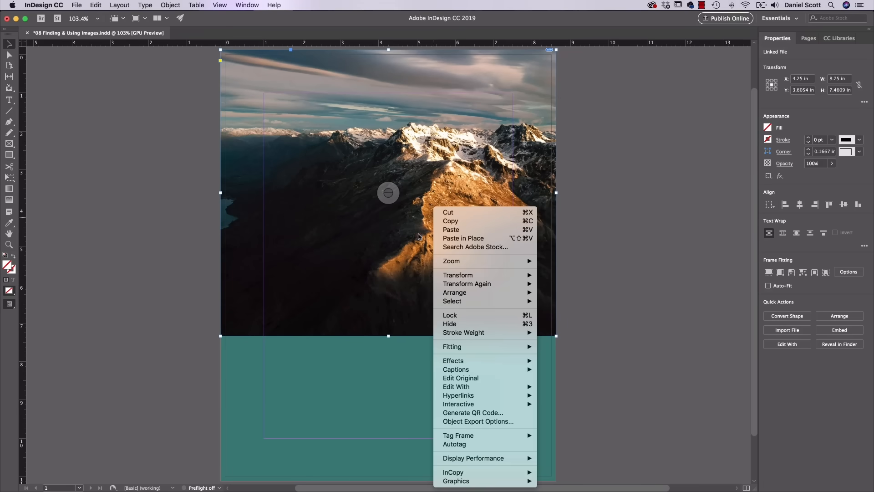
mouse_move(469, 296)
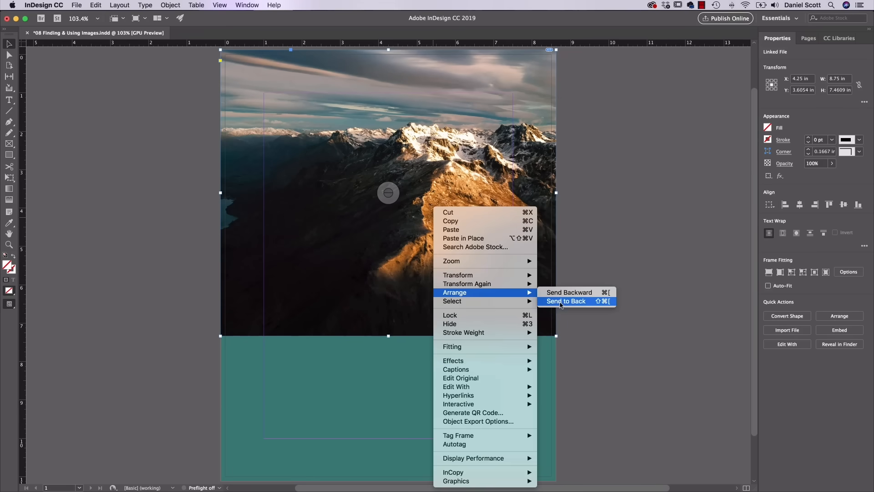
click(561, 303)
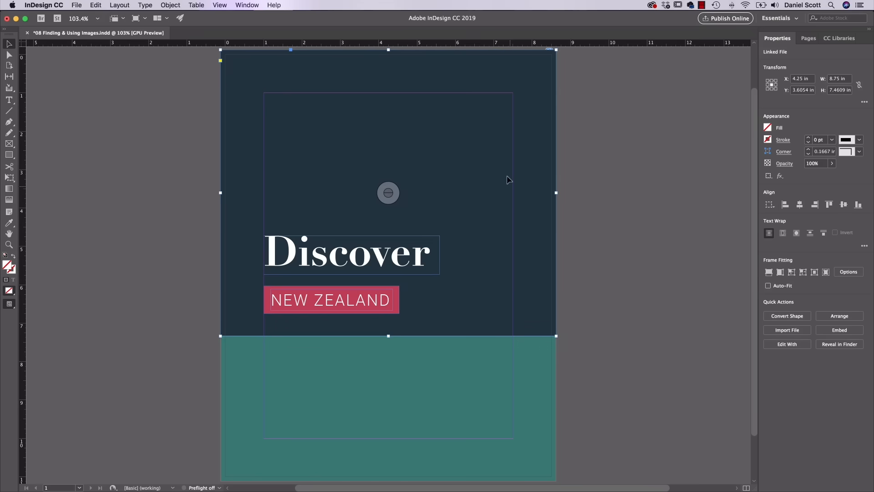
click(649, 213)
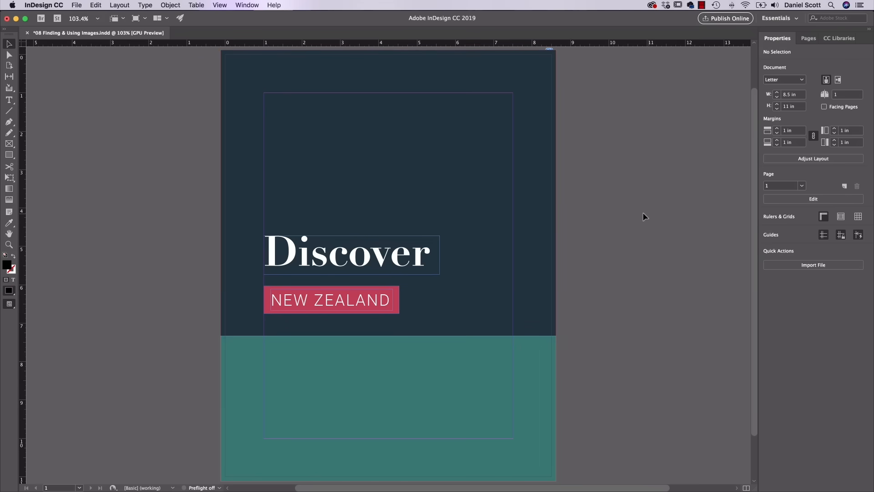
Delete the dark blue background rectangle that covers the mountain image.
click(435, 176)
drag(315, 177, 502, 184)
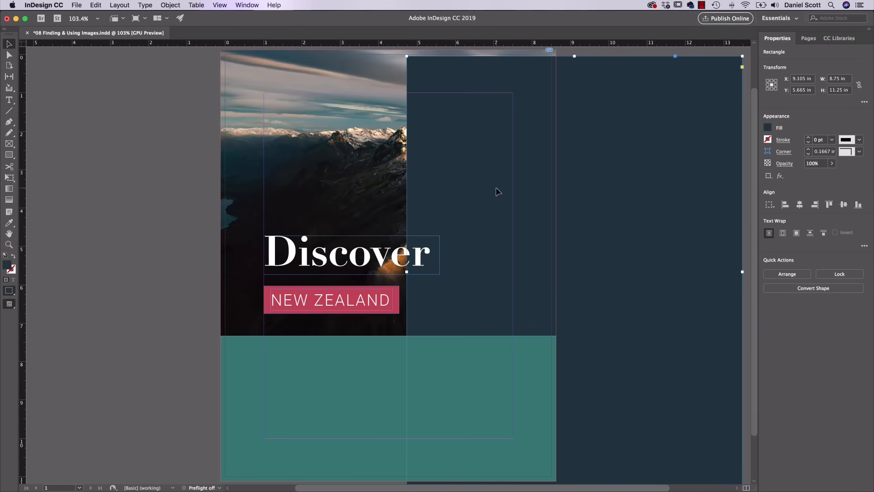
key(Delete)
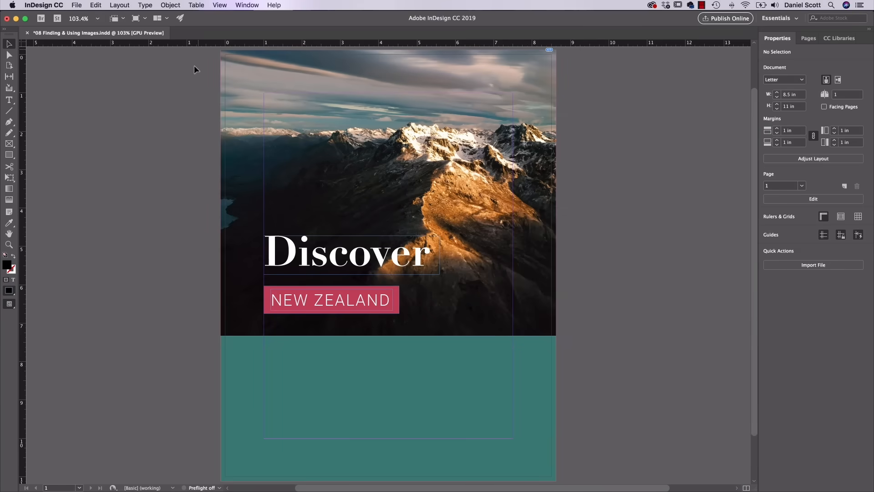
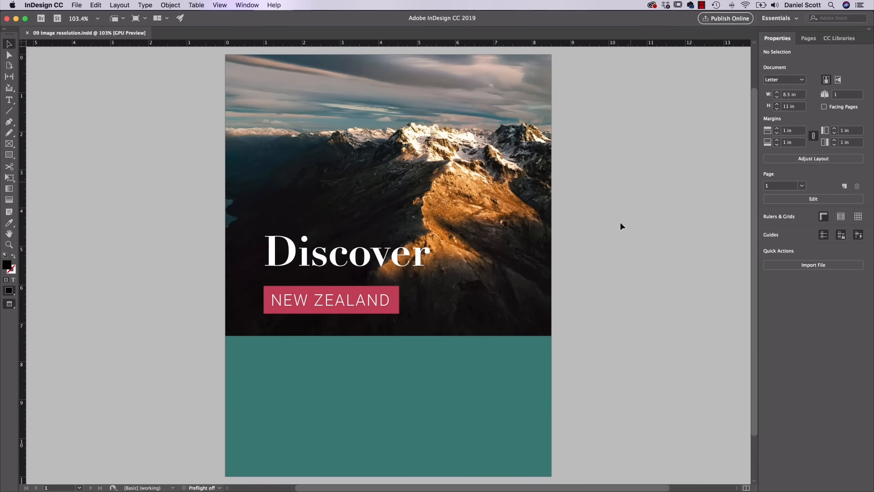
Leave the preview screen mode in the 09 Image resolution document and show the Links panel.
click(241, 3)
click(162, 156)
key(w)
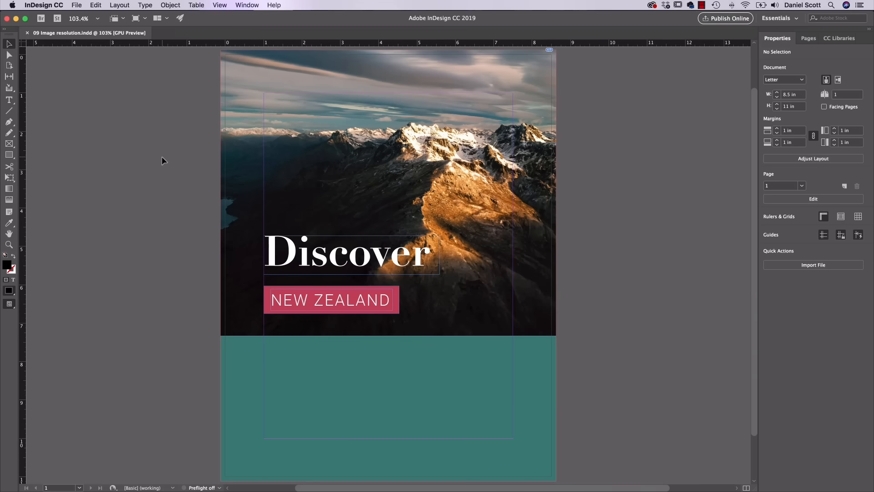
click(247, 6)
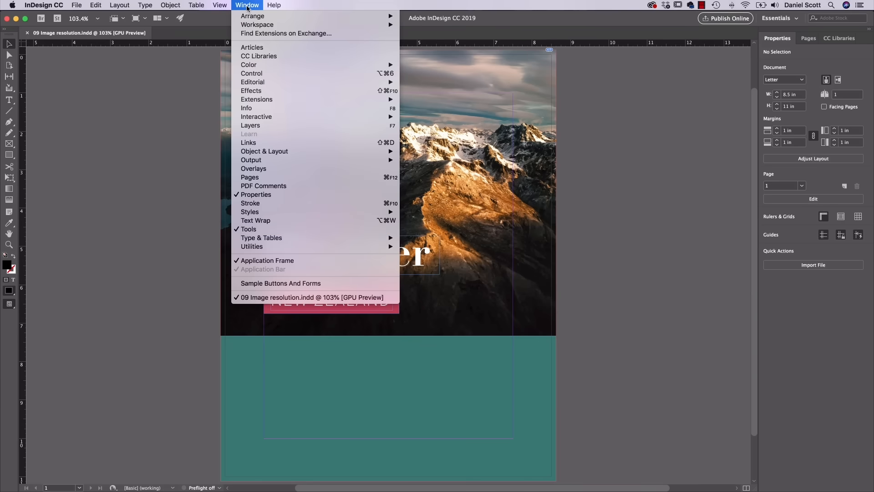
click(299, 143)
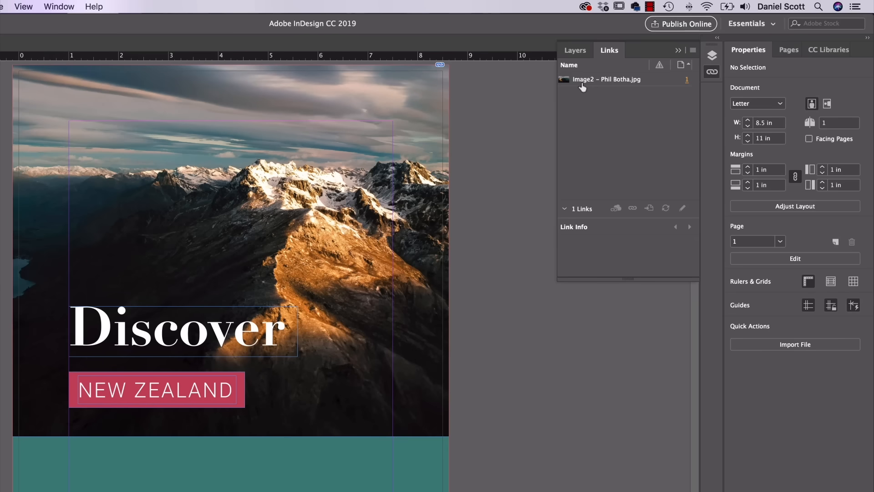
Select the Image2 link and extend its Link Info area to read all the details, including Effective PPI.
mouse_move(584, 87)
click(628, 81)
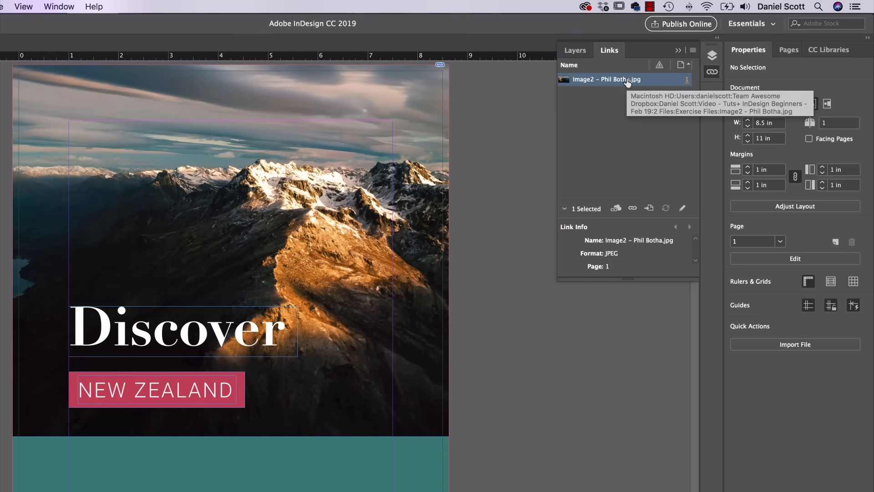
click(696, 261)
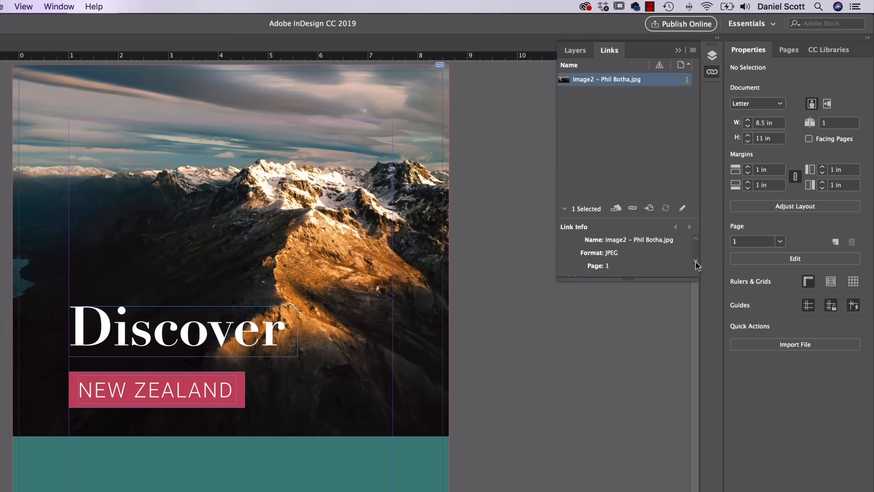
click(696, 261)
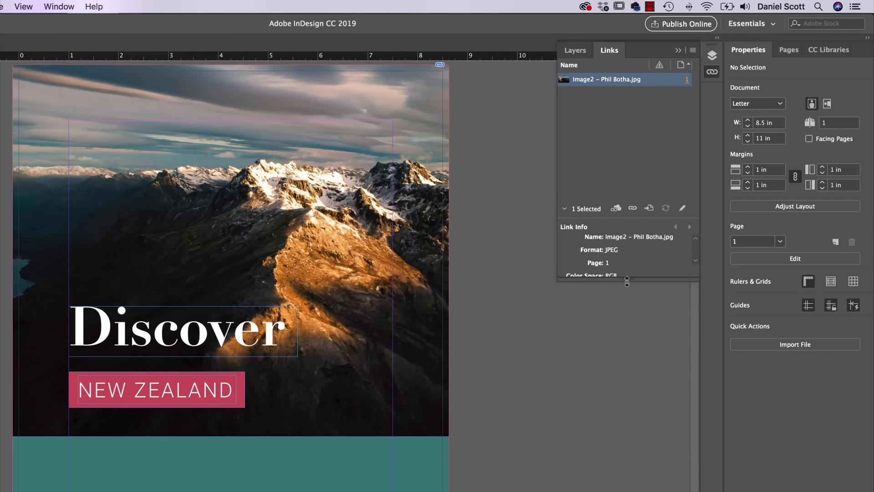
drag(633, 280, 651, 473)
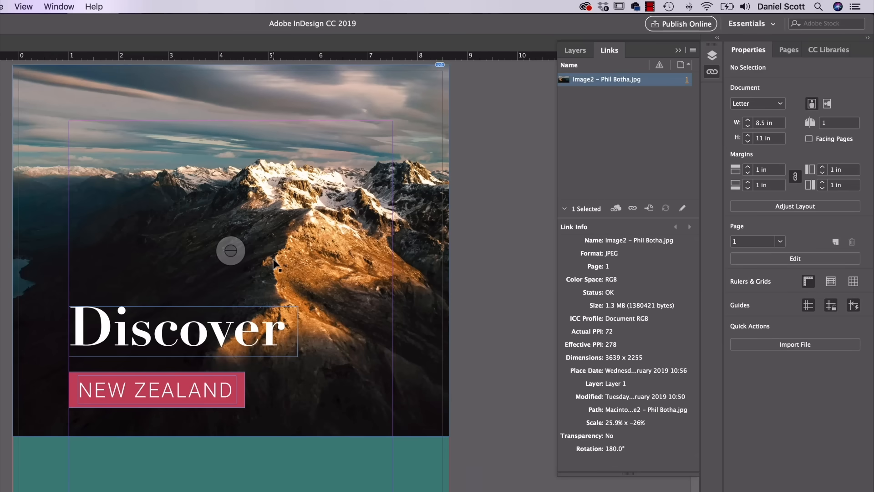
Examine the mountain image's pixel detail up close around the Discover heading, then return to the overall page.
scroll(273, 259, up, 15)
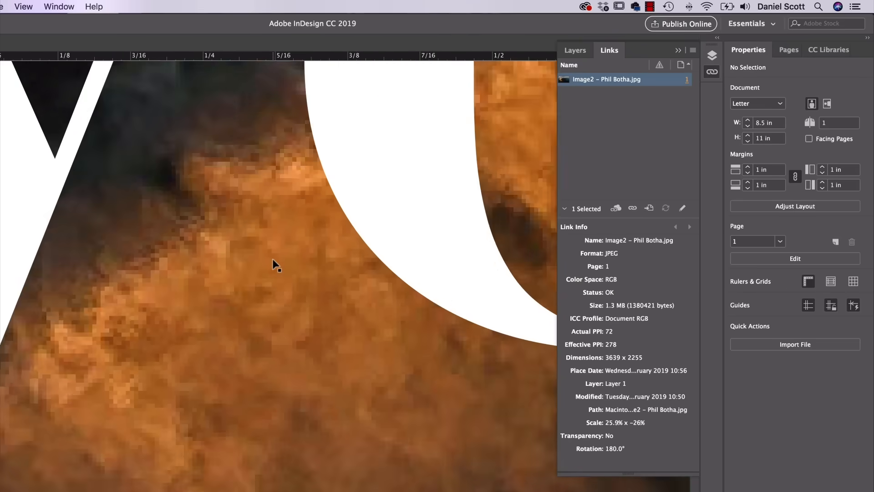
scroll(273, 259, up, 4)
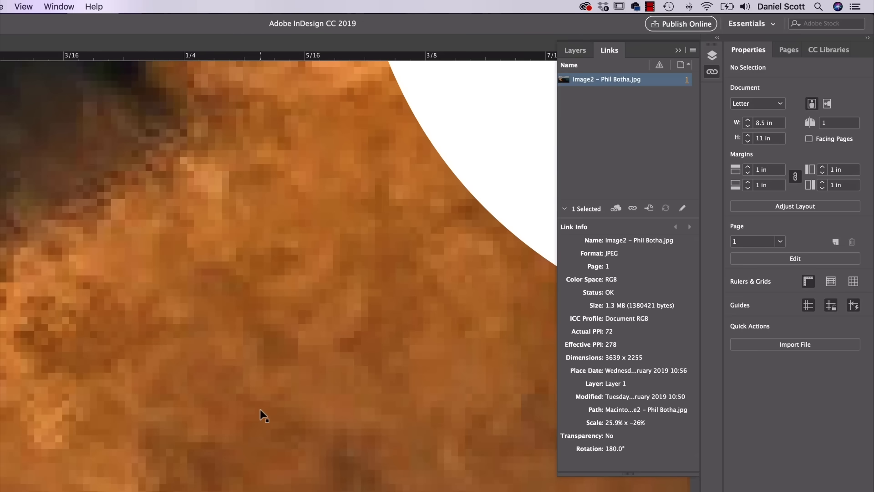
scroll(261, 410, down, 8)
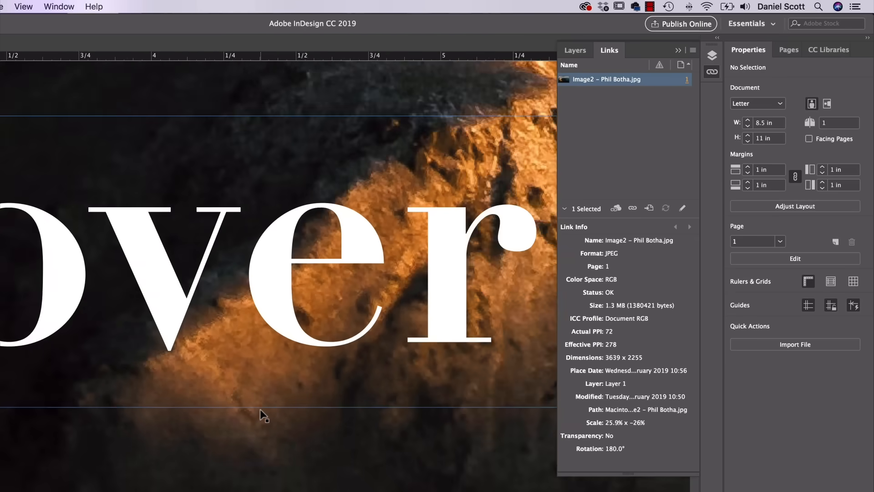
scroll(260, 409, down, 6)
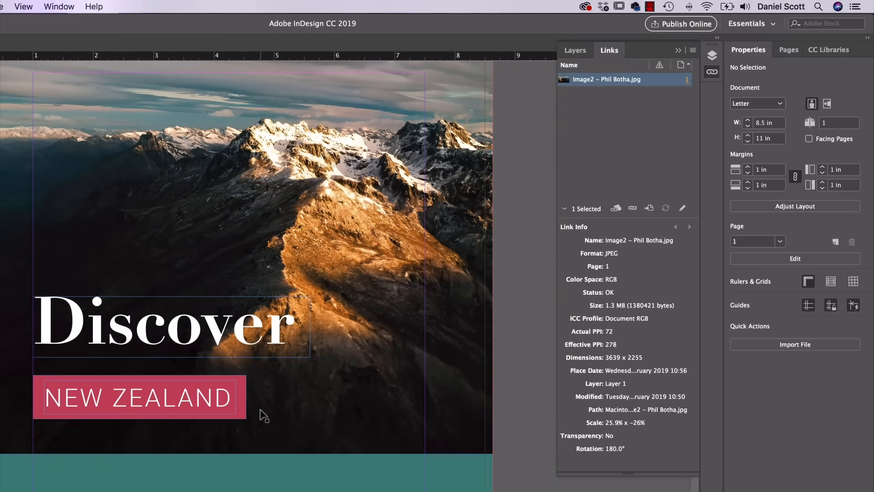
scroll(346, 321, up, 5)
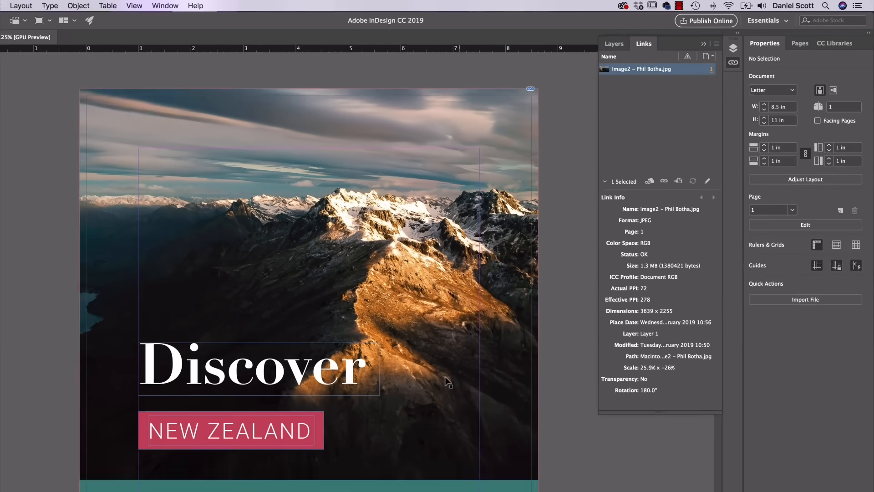
Enlarge the mountain image together with its frame to about 27.5 × 23.5 in, far beyond the page.
click(446, 382)
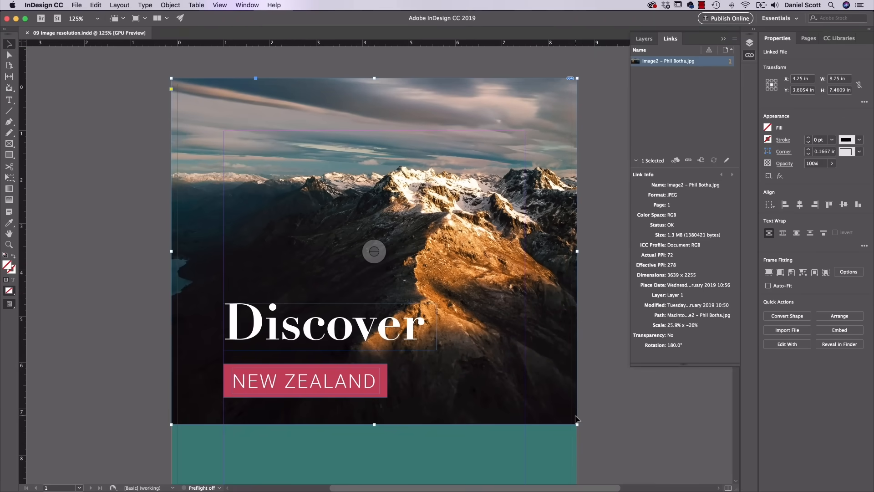
key(super+minus)
key(super+minus)
key(super+minus)
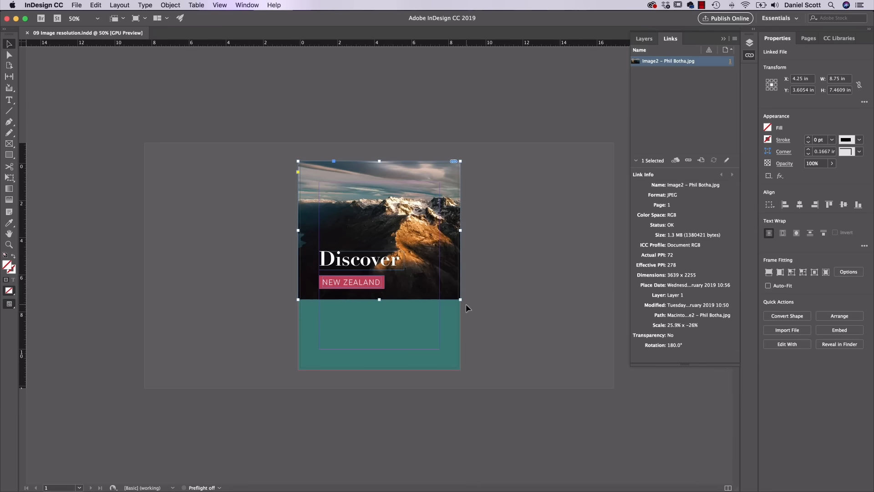
drag(461, 300, 524, 353)
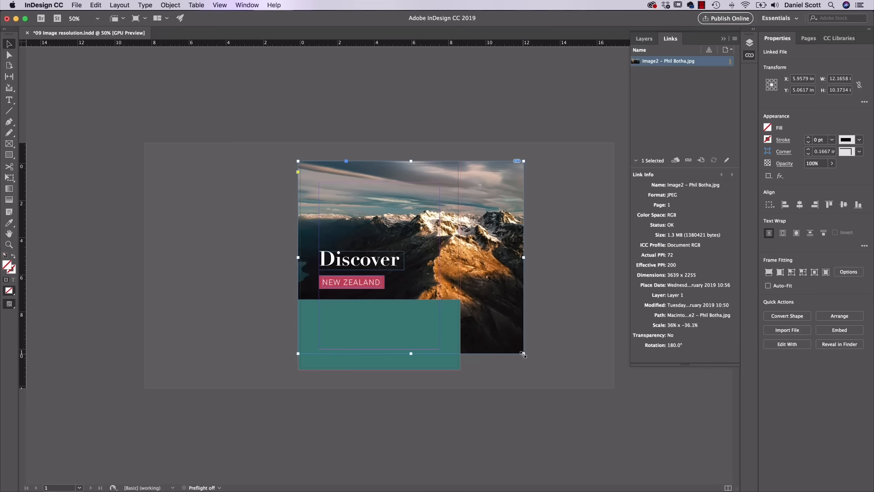
drag(523, 354, 710, 491)
drag(298, 161, 201, 78)
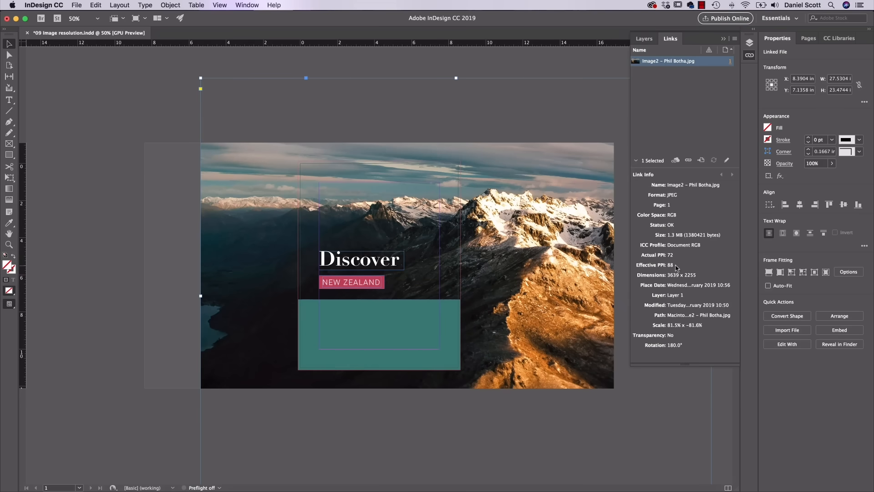
Preview the flyer with the oversized image trimmed to the page, then reselect the mountain image in the normal view.
click(169, 184)
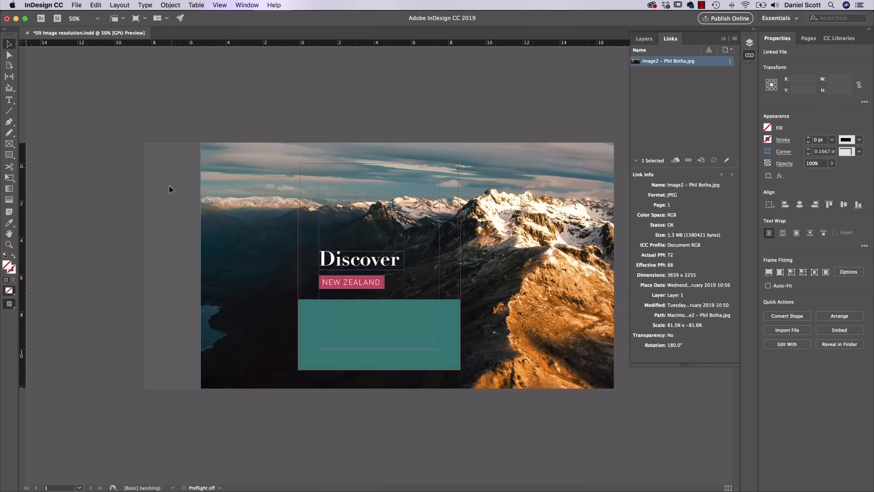
key(w)
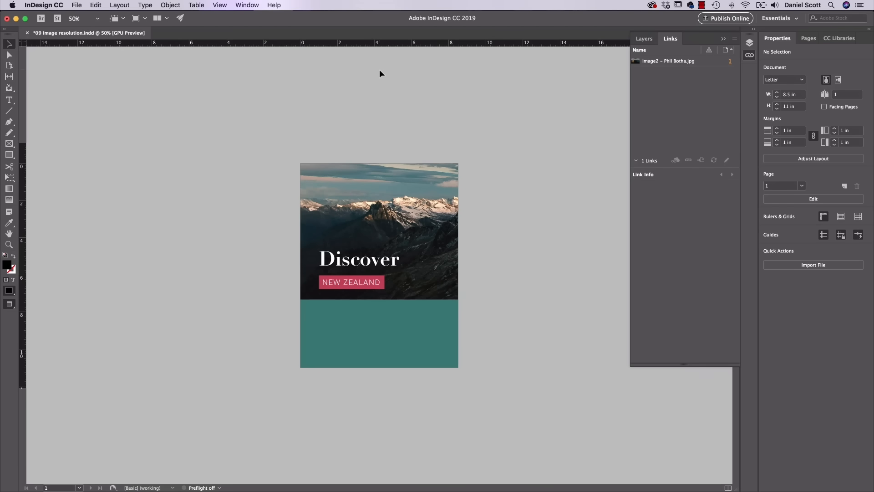
click(430, 209)
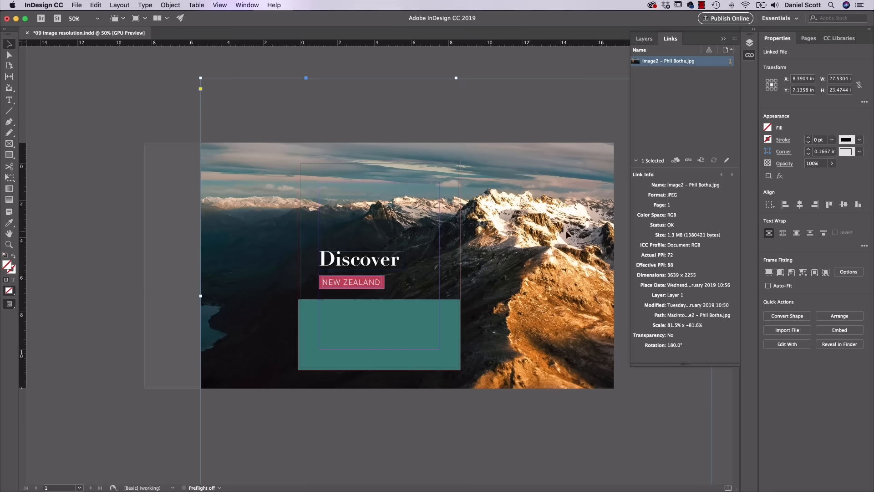
Undo all of the mountain image's enlargements and save the document.
key(super+z)
key(super+z)
key(super+z)
key(super+z)
key(super+z)
key(super+z)
key(super+z)
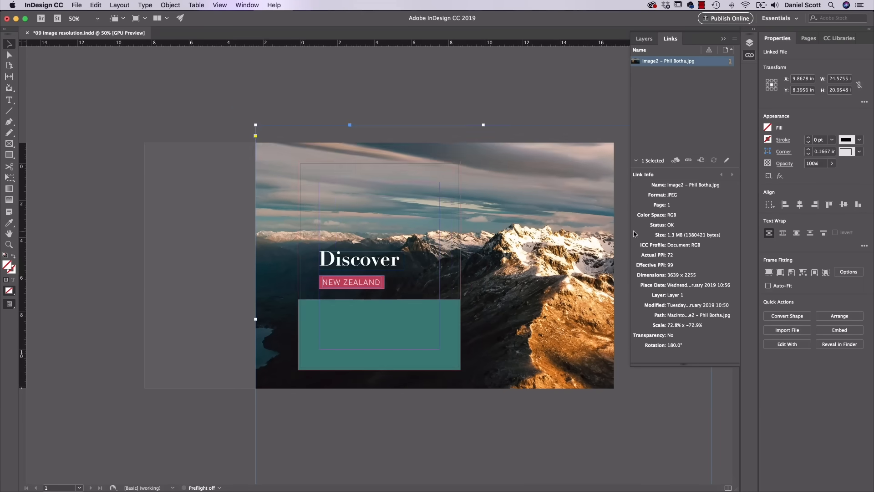
key(super+z)
key(super+z)
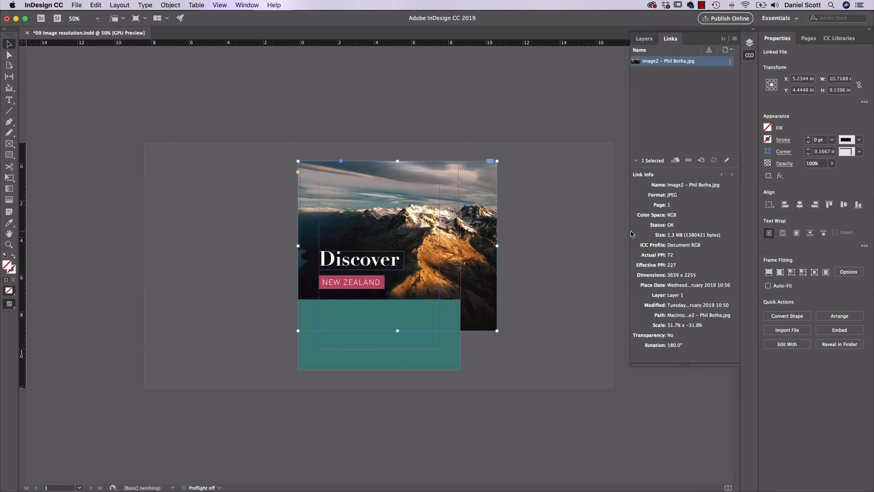
key(super+s)
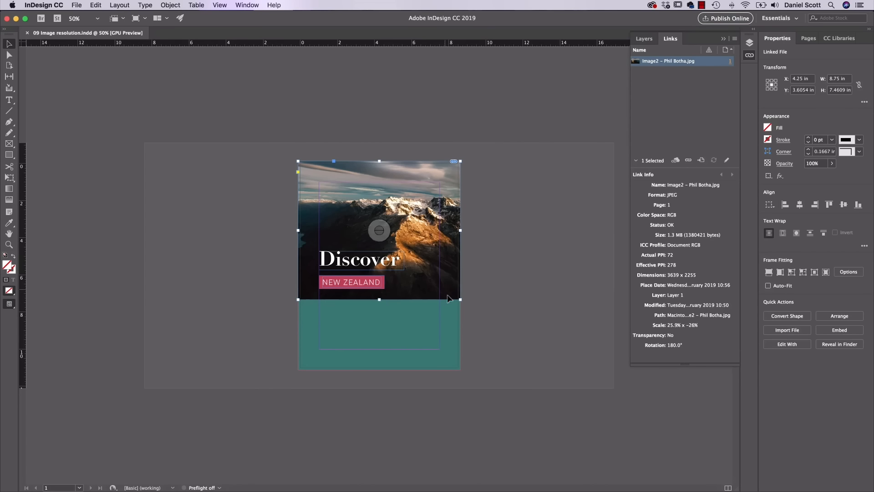
Scale the mountain image and its frame down together to about 8.13 × 6.93 in.
drag(460, 300, 454, 295)
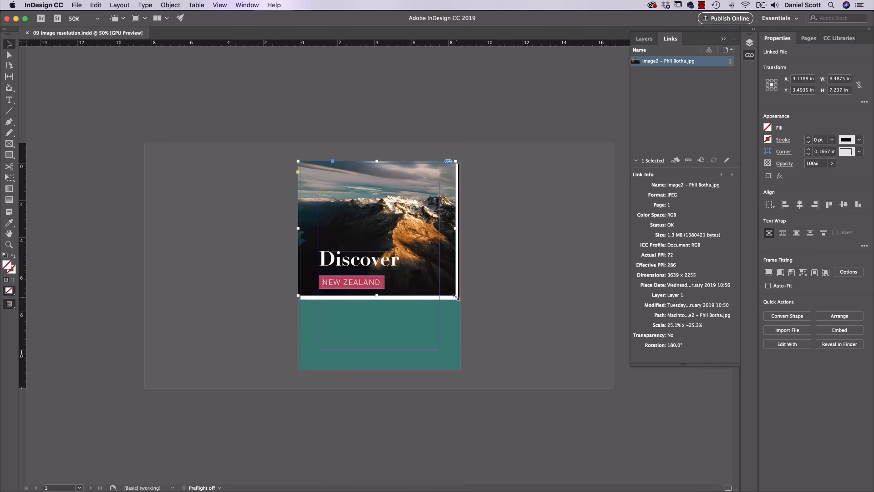
drag(452, 294, 449, 289)
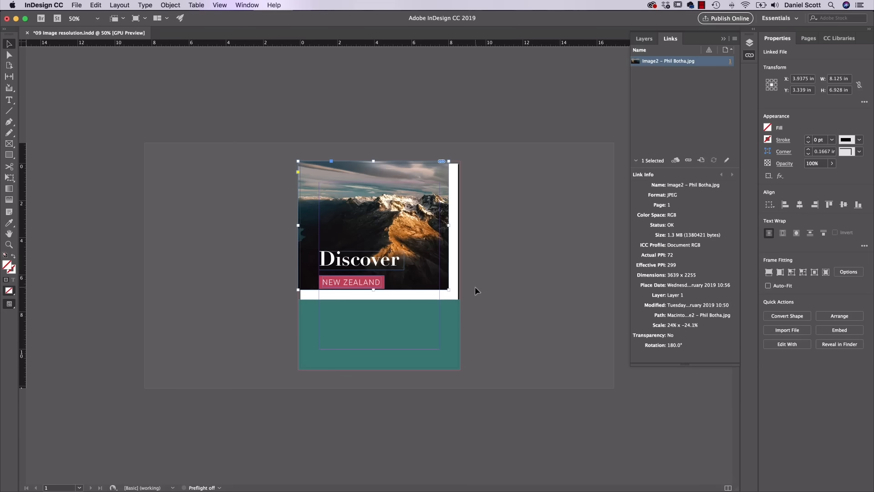
Enlarge the mountain image with its frame past the page, crop the frame back to the page's right edge, and reselect it.
drag(449, 289, 533, 370)
drag(544, 266, 462, 269)
click(563, 279)
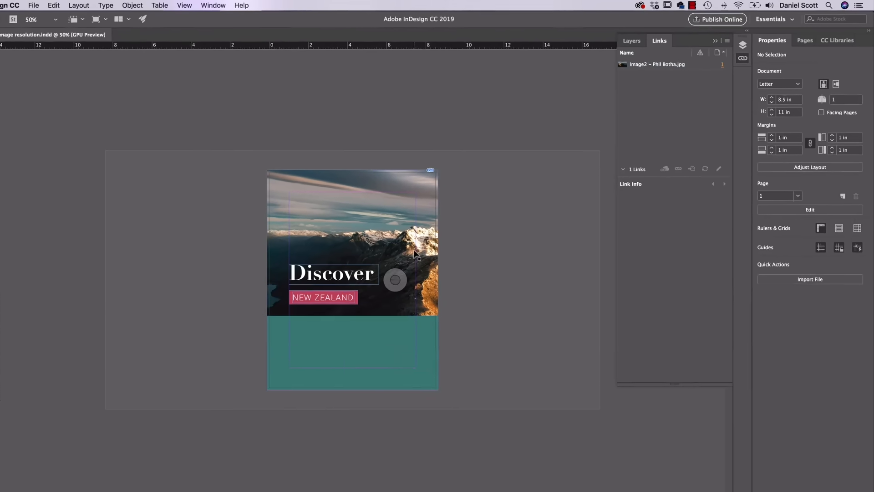
click(415, 252)
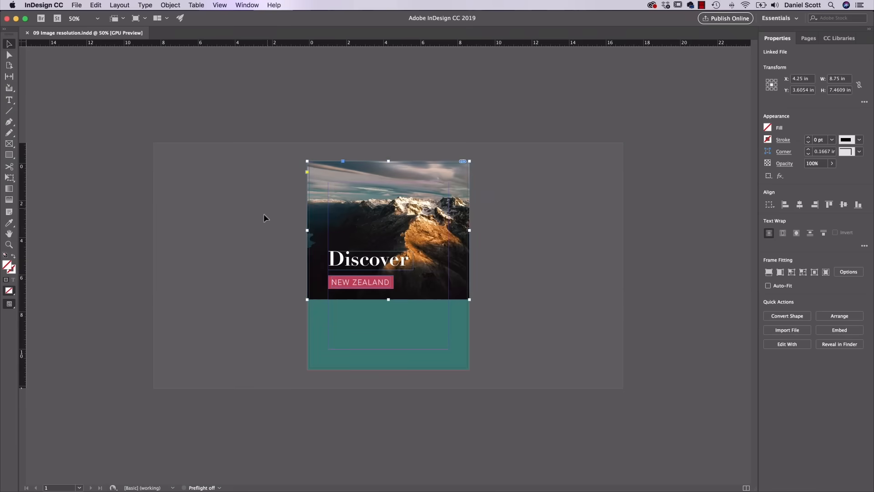
Place low-resolution-example.jpg on the pasteboard beside the flyer page at about 4.17 × 2.78 in.
click(264, 214)
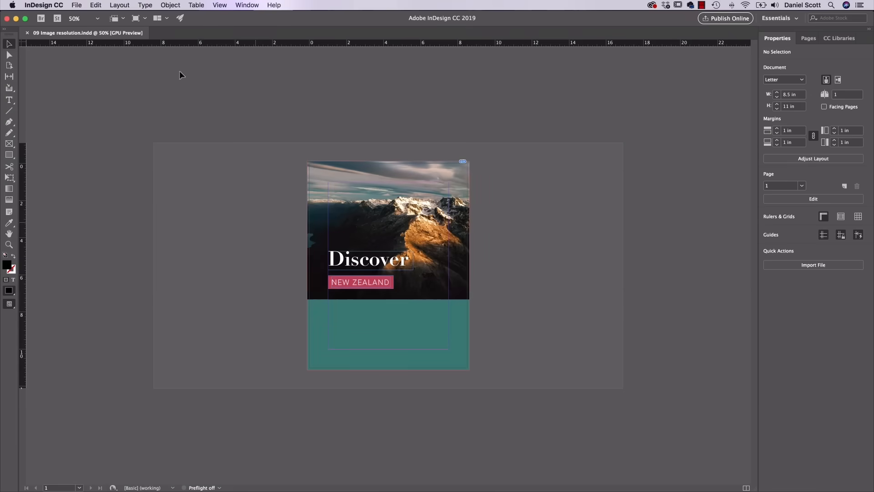
click(75, 4)
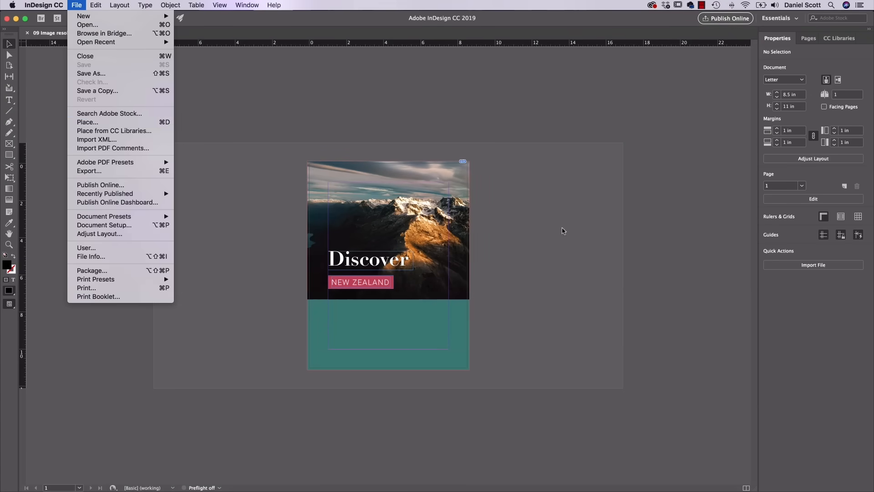
click(548, 230)
click(788, 265)
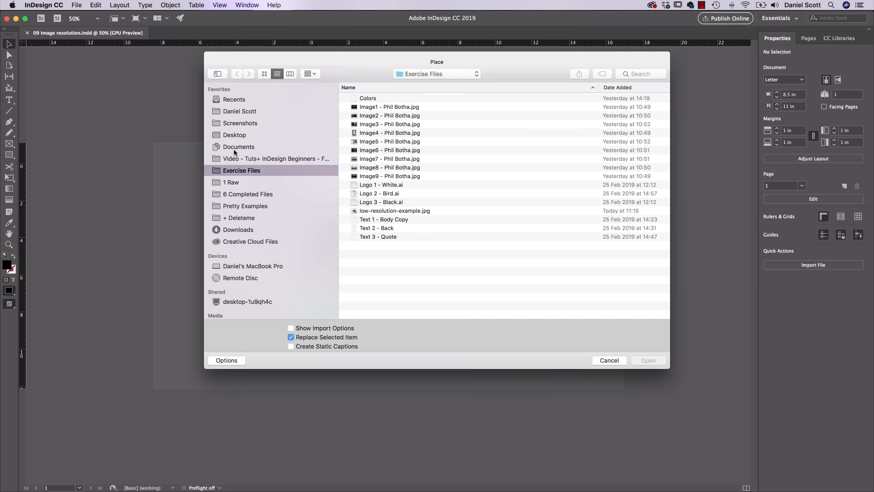
click(381, 211)
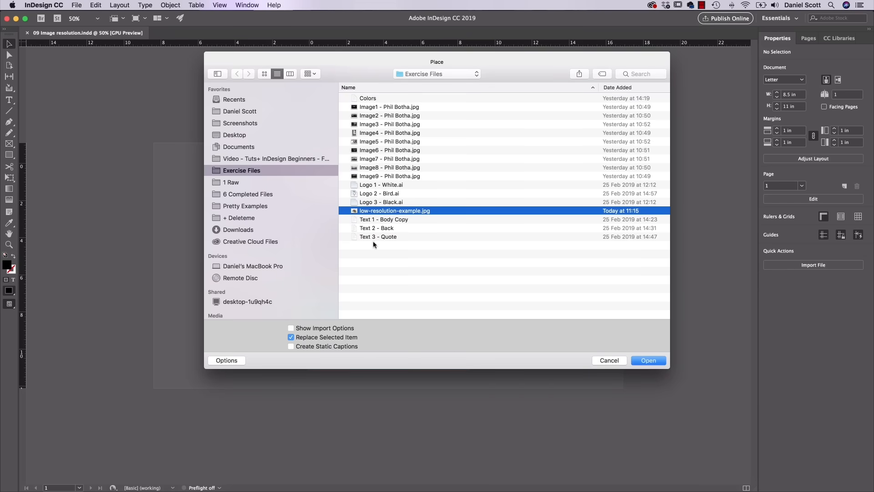
click(662, 361)
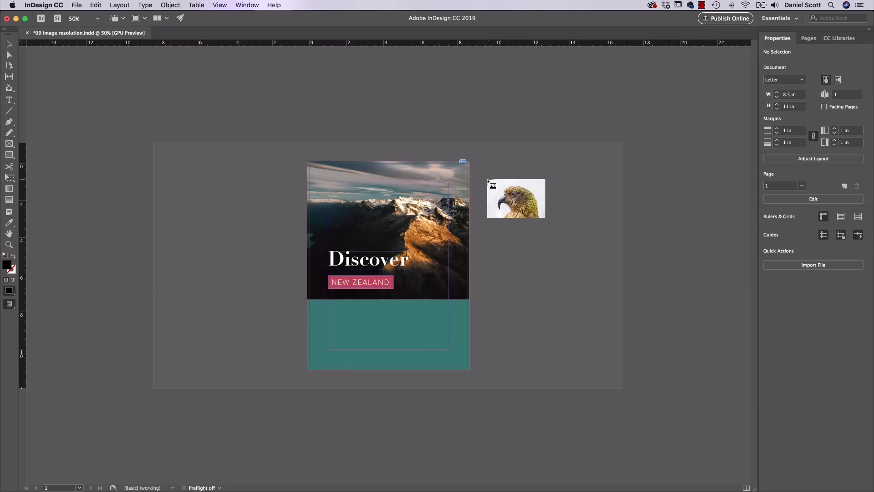
click(477, 178)
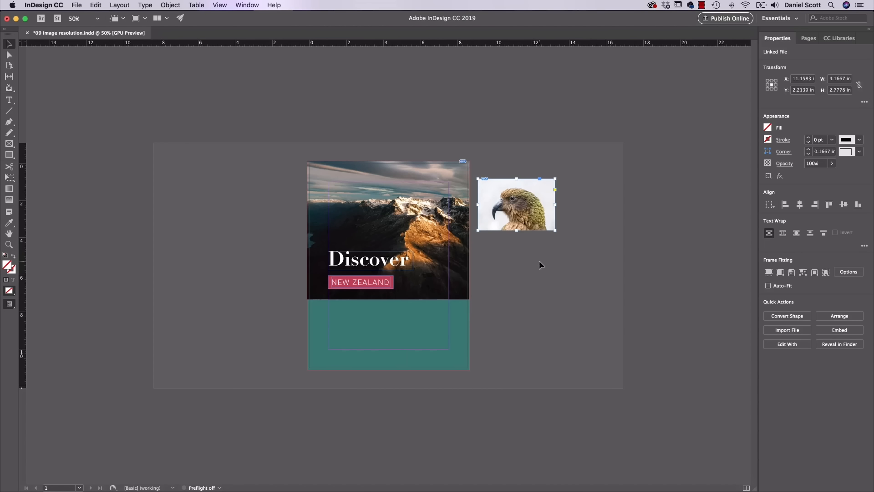
Show the complete link information and compare the effective PPI of the mountain image with that of the bird image.
click(247, 6)
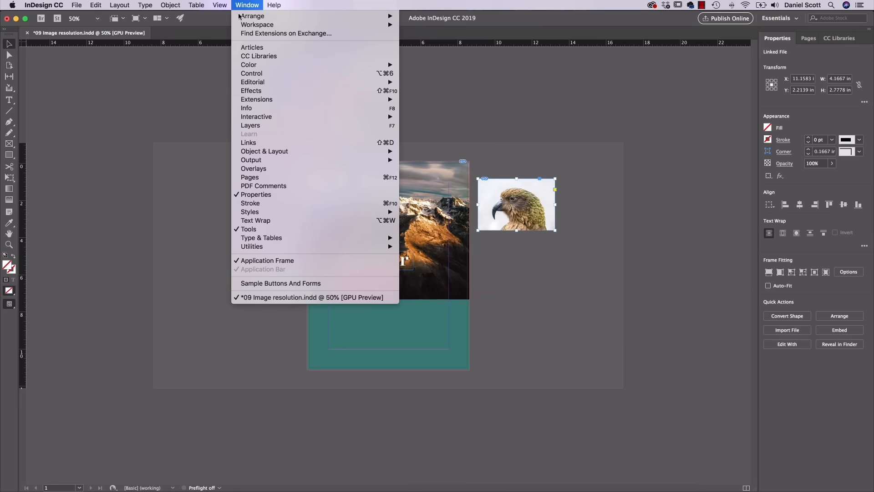
click(371, 142)
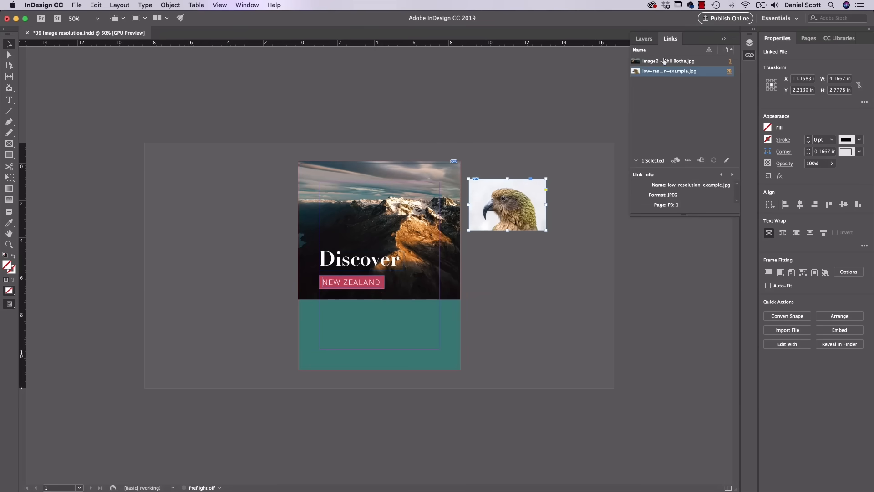
click(662, 62)
drag(677, 215, 676, 359)
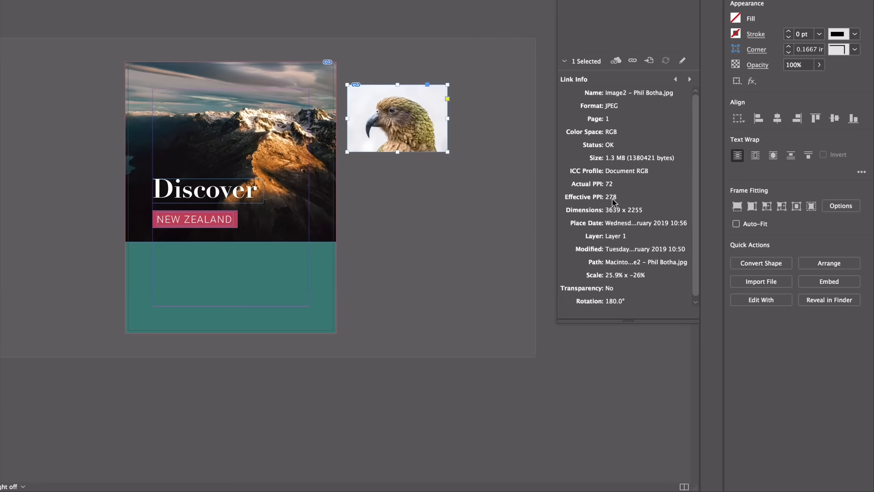
click(210, 88)
click(440, 136)
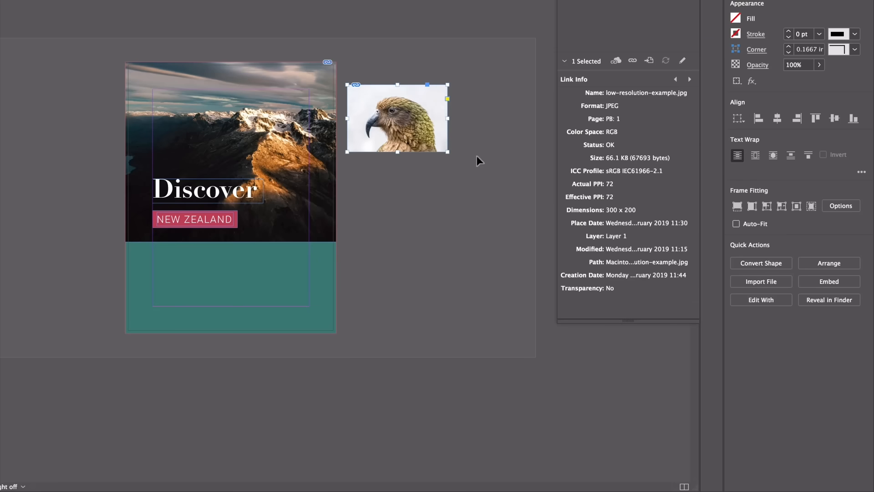
Move the bird image into the right part of the green band below the mountain image and keep it selected.
drag(422, 128, 418, 135)
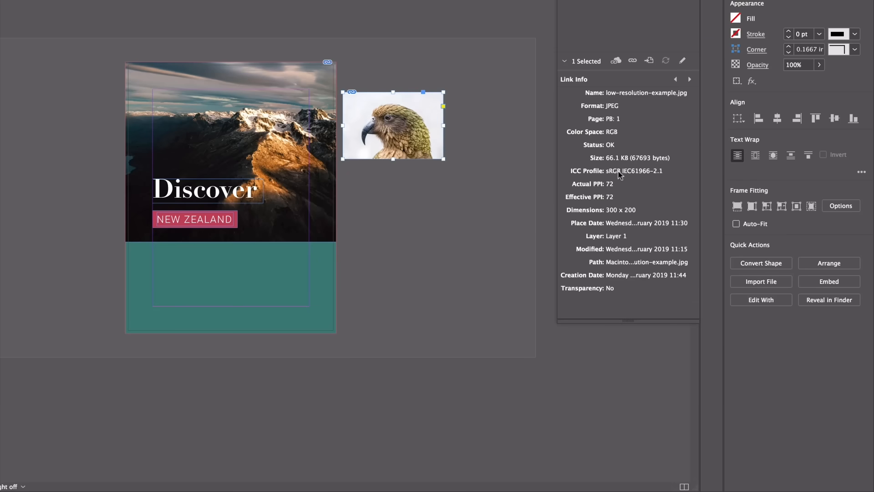
drag(429, 144, 322, 295)
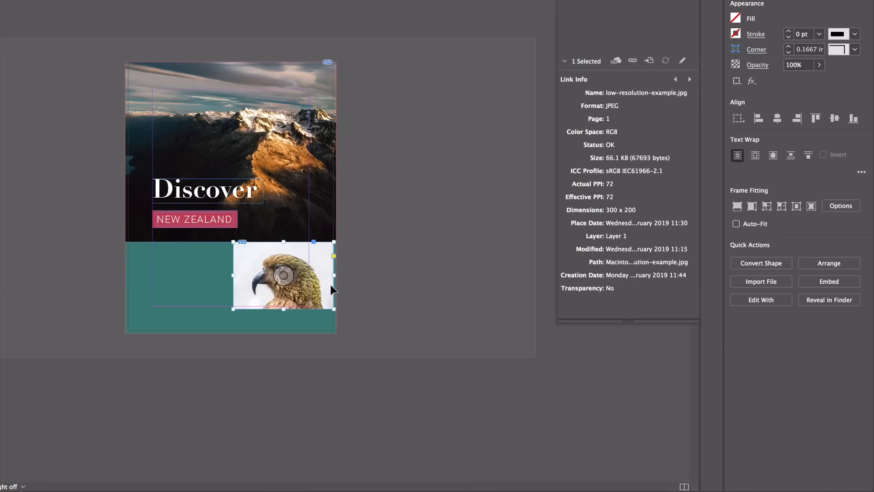
click(421, 224)
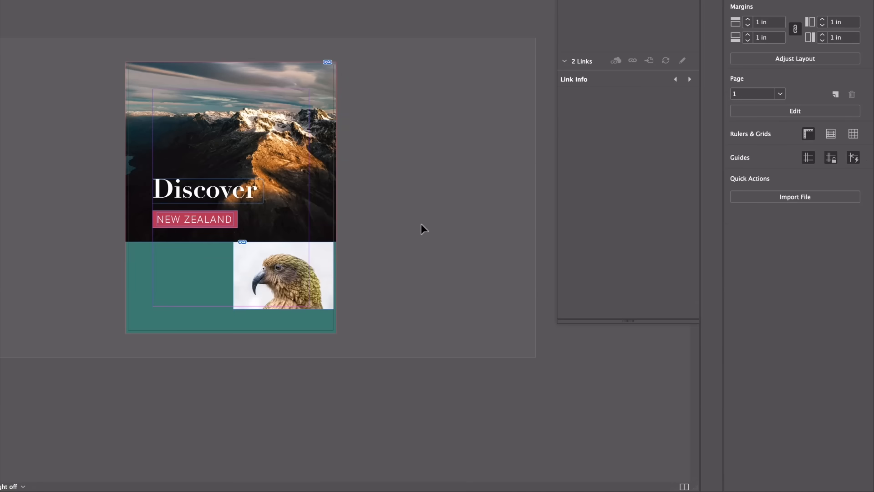
click(282, 273)
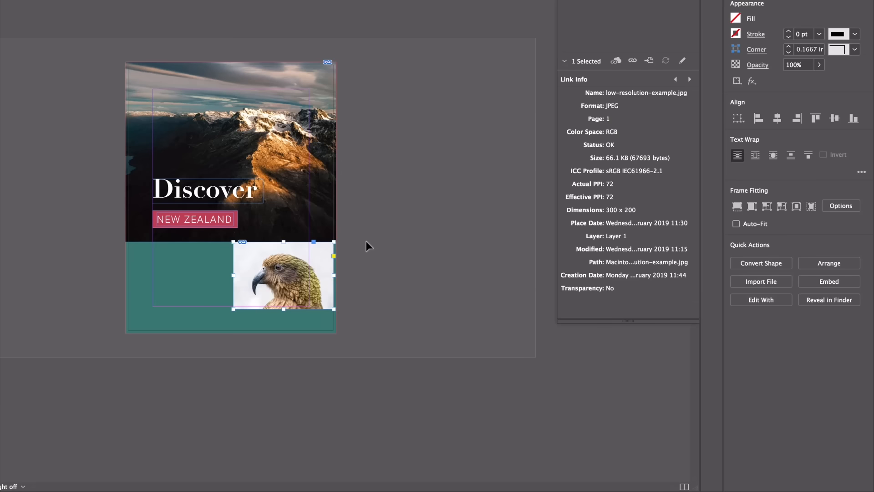
Scale the bird image and its frame down to about 293 effective PPI, then back up slightly to about 197.
drag(335, 310, 265, 264)
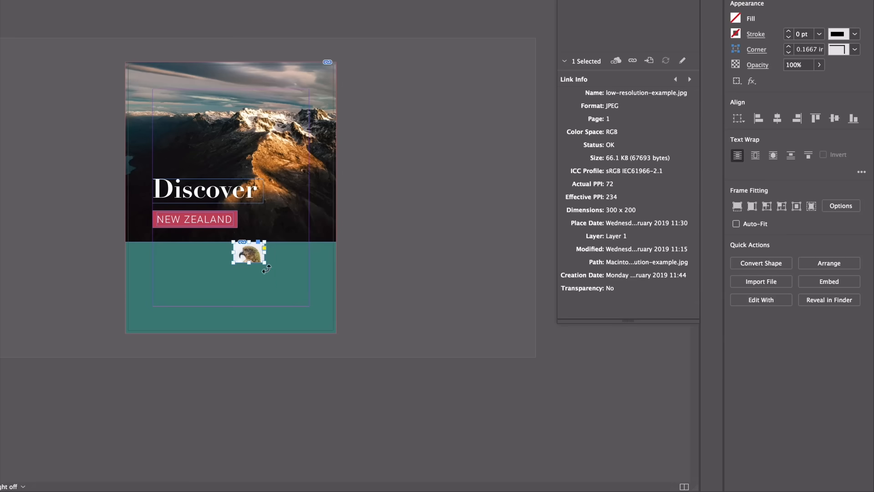
drag(265, 263, 260, 259)
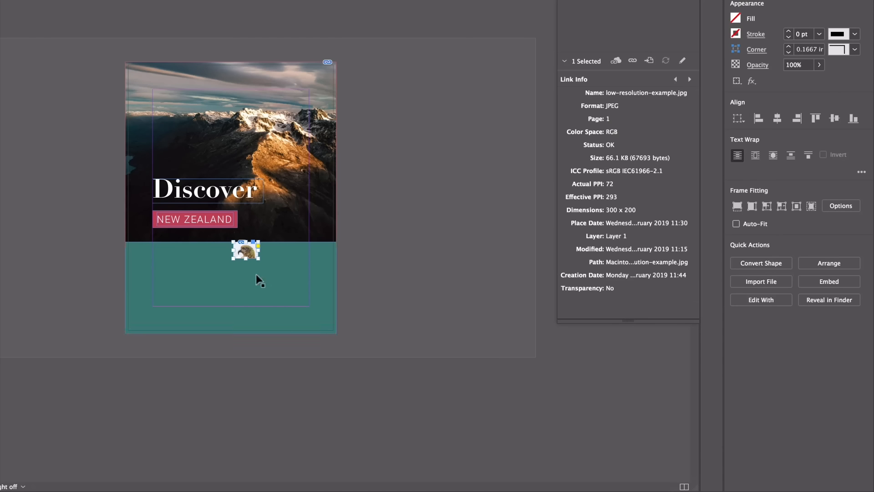
drag(258, 261, 272, 267)
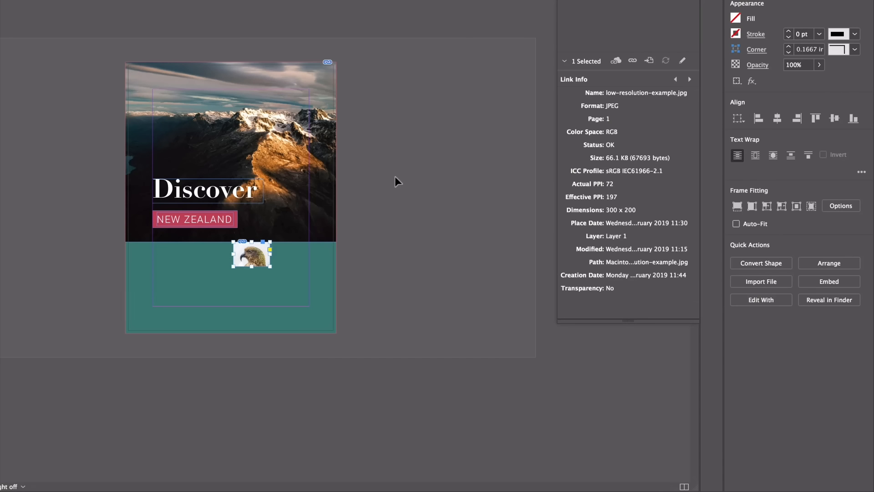
Check the mountain image's effective PPI in its link information and deselect it.
click(274, 119)
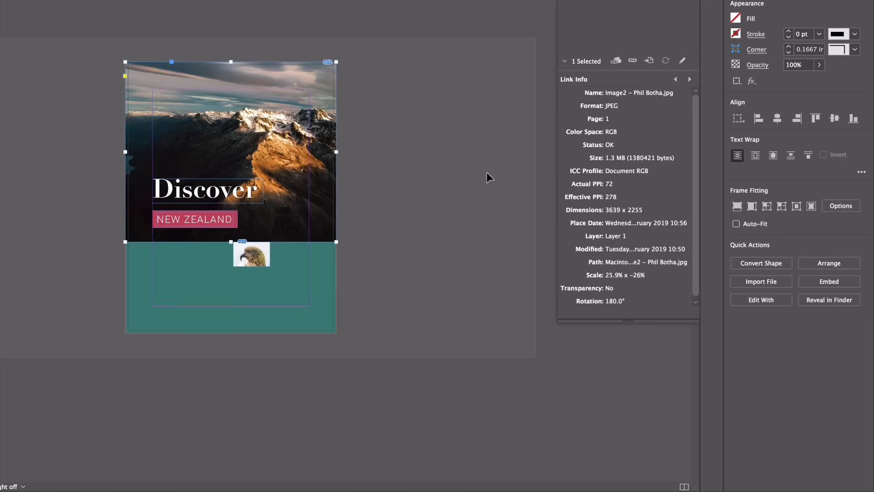
click(348, 162)
click(278, 119)
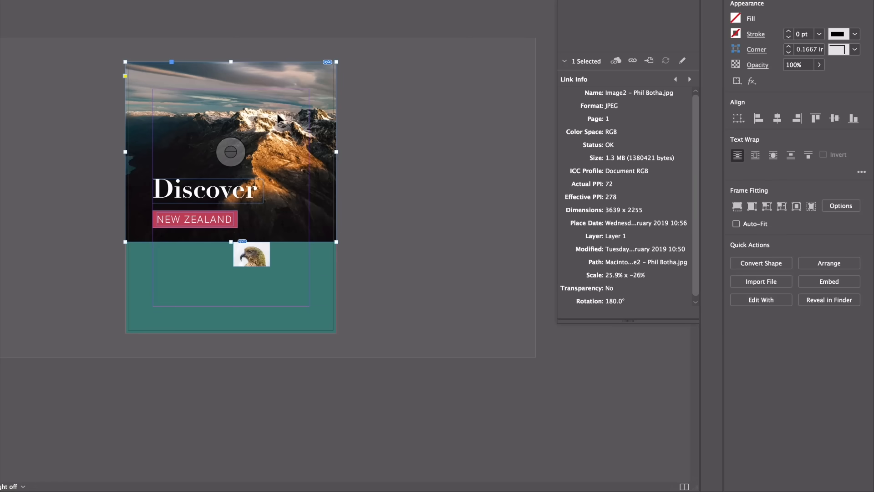
click(379, 131)
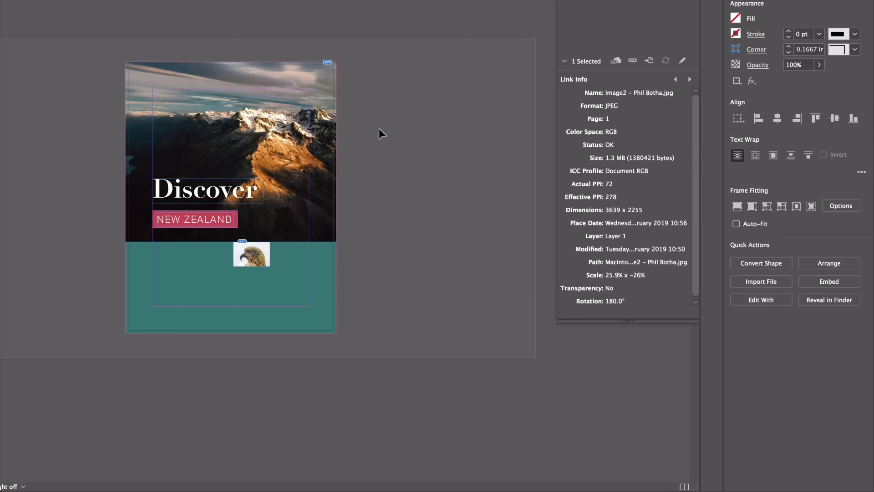
Delete the low-resolution bird image from the page.
click(266, 257)
key(Delete)
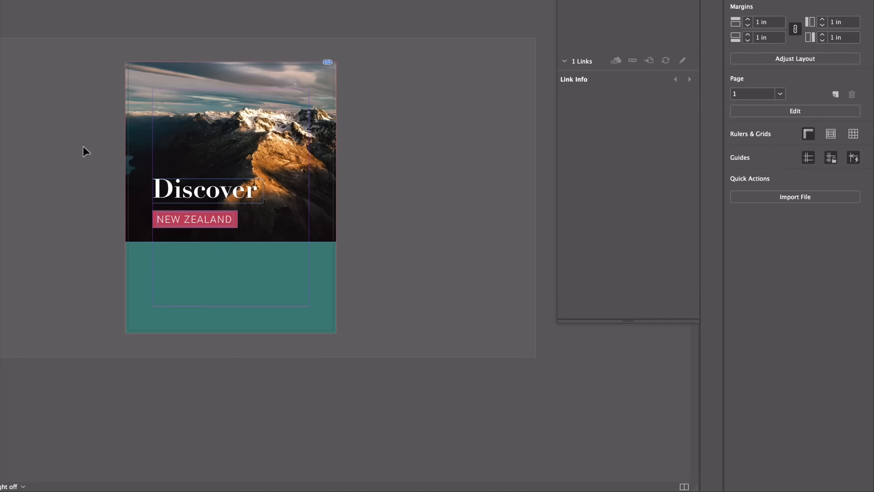
key(super+equal)
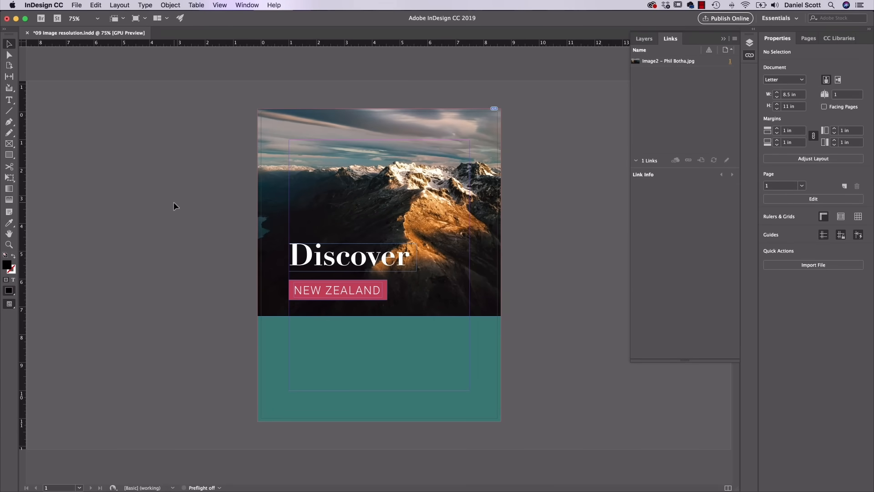
Collapse the list of linked files to clear the work area.
click(76, 5)
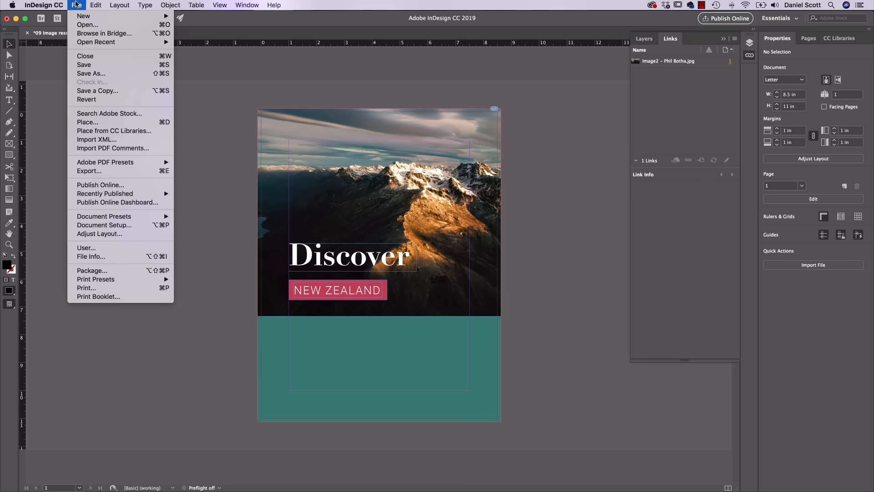
click(77, 5)
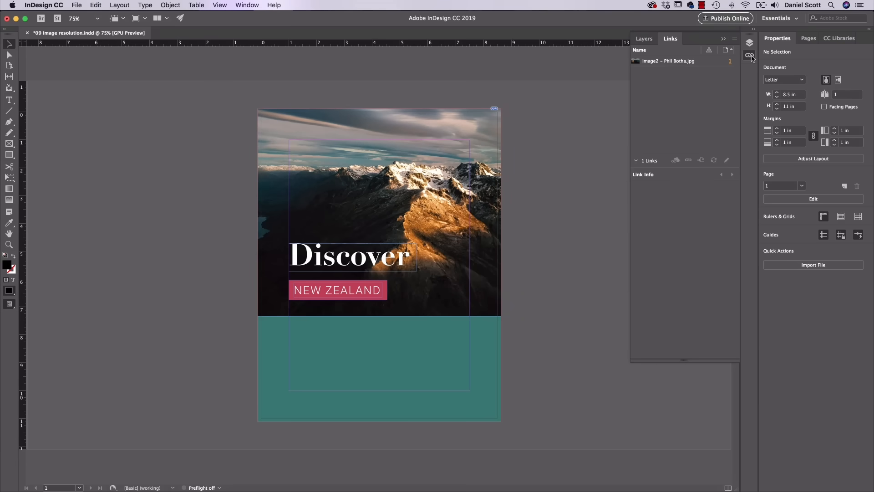
click(750, 57)
click(750, 56)
click(750, 57)
click(750, 57)
click(750, 57)
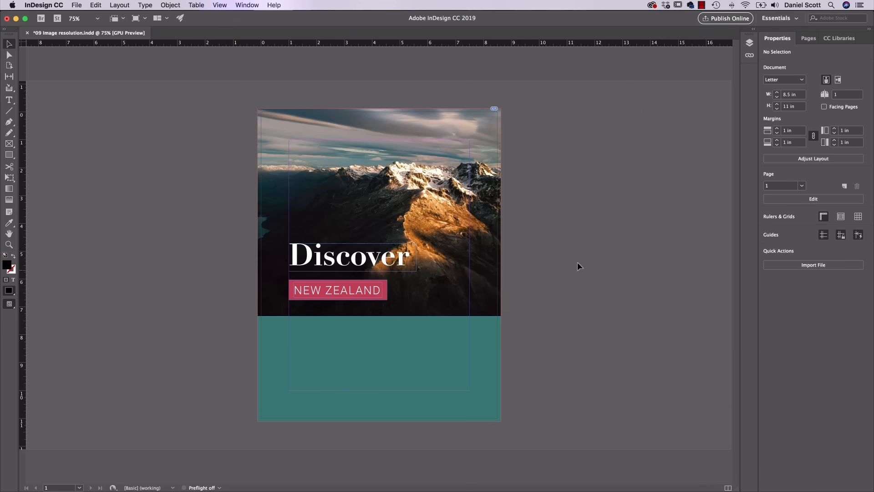
Place Logo 1 - White.ai at about 2.24 × 0.76 in and position it over the sky in the page's upper-right corner.
click(841, 267)
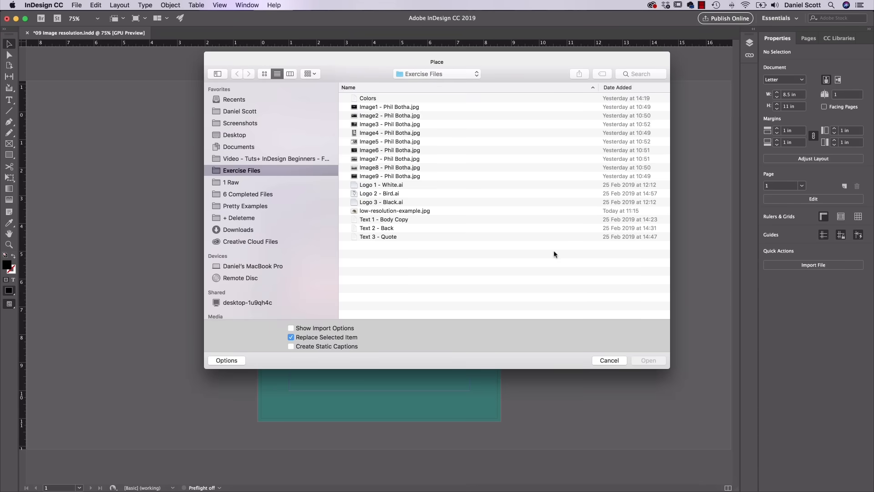
click(372, 186)
click(648, 360)
click(523, 163)
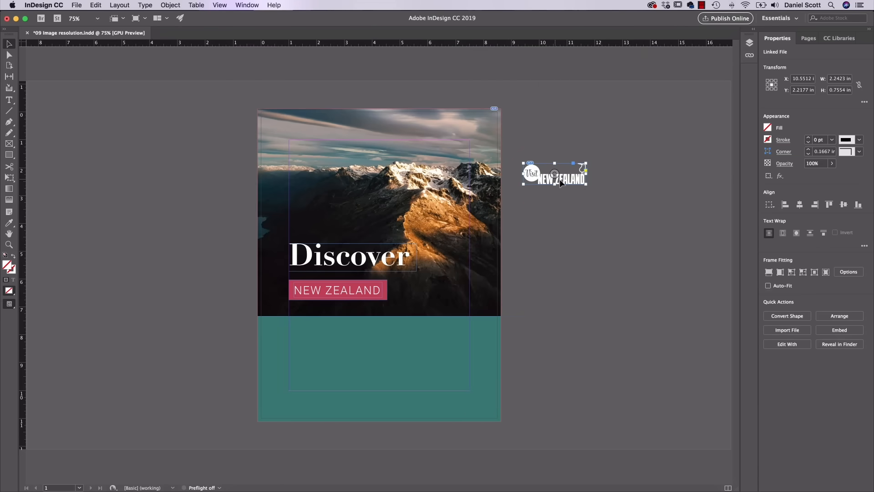
click(750, 55)
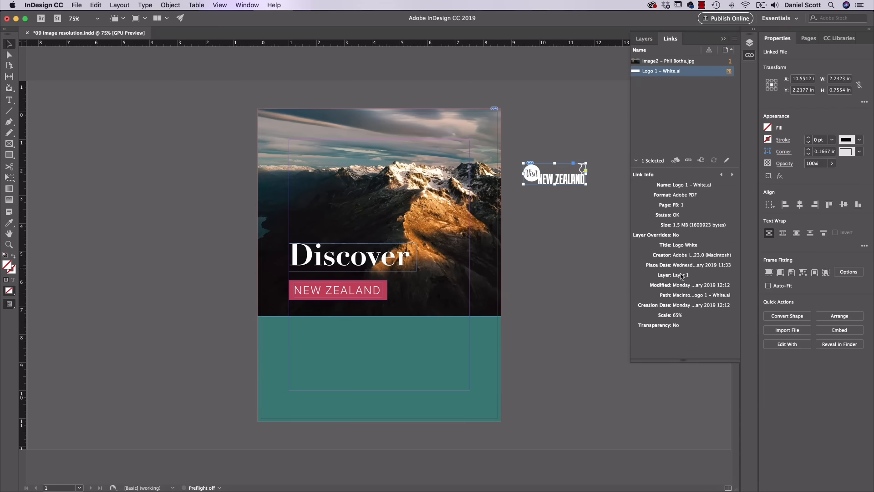
drag(579, 181, 475, 137)
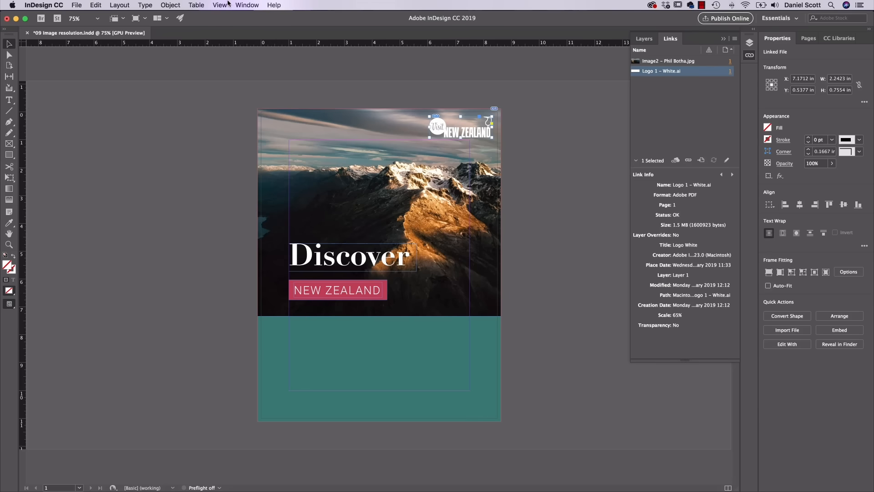
Set the display performance to Typical Display and inspect the logo at 300% zoom.
click(225, 5)
mouse_move(264, 156)
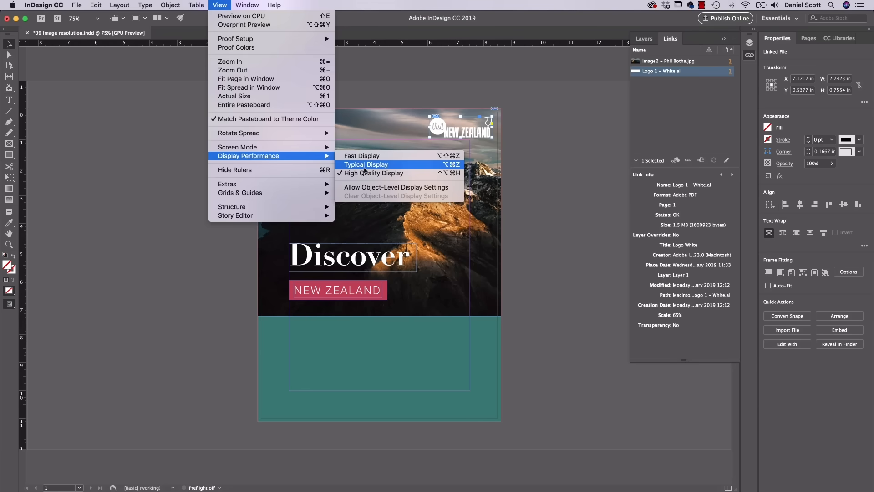
click(371, 165)
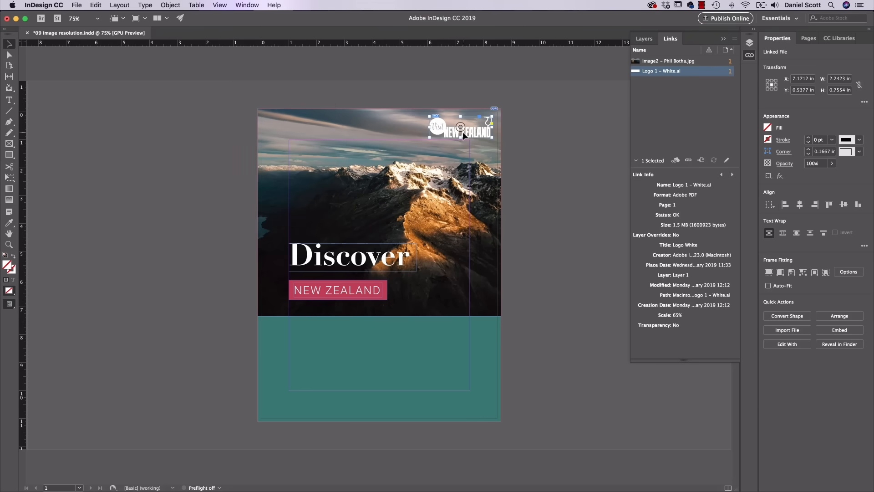
key(super+equal)
key(super+equal)
key(super+equal)
key(super+equal)
key(super+equal)
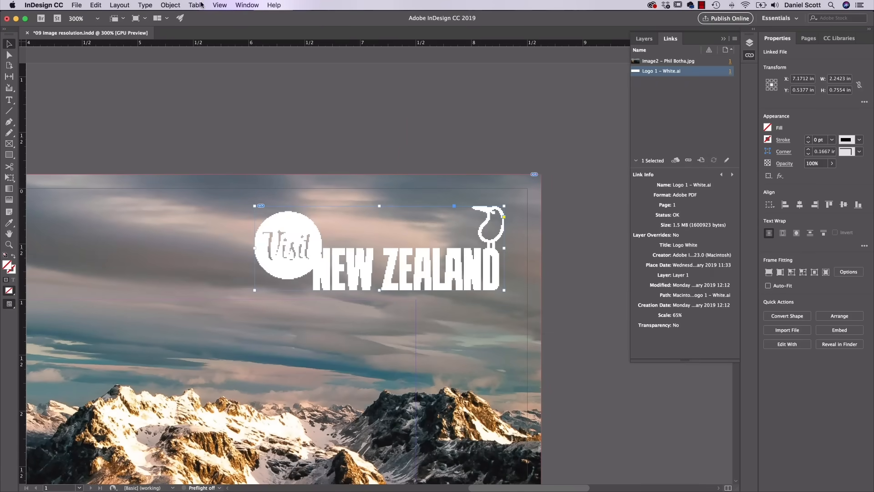
Set the display performance to High Quality Display.
click(223, 4)
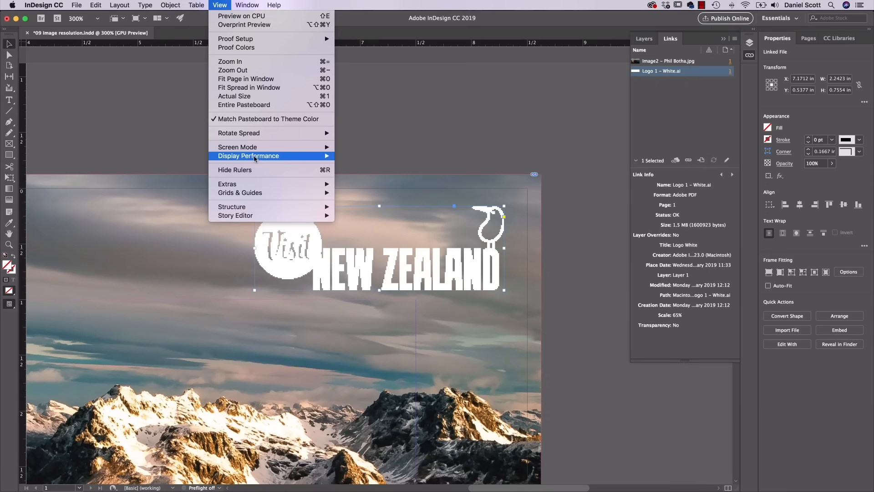
mouse_move(255, 158)
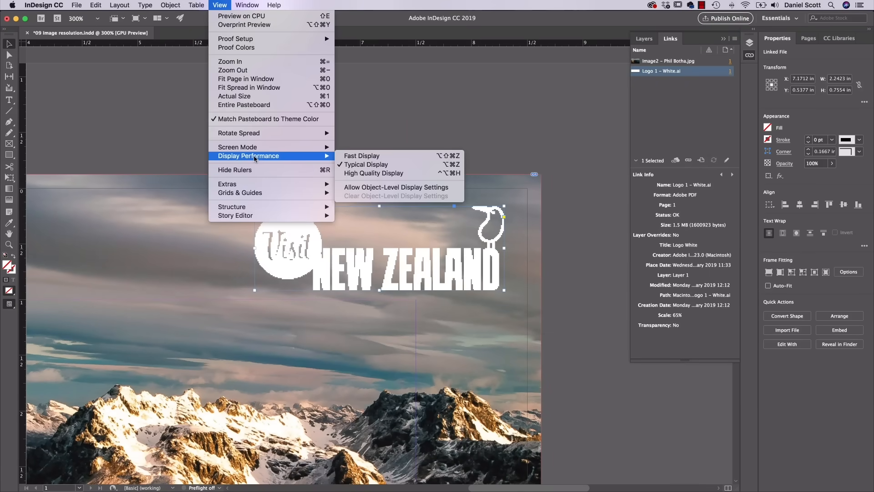
click(366, 173)
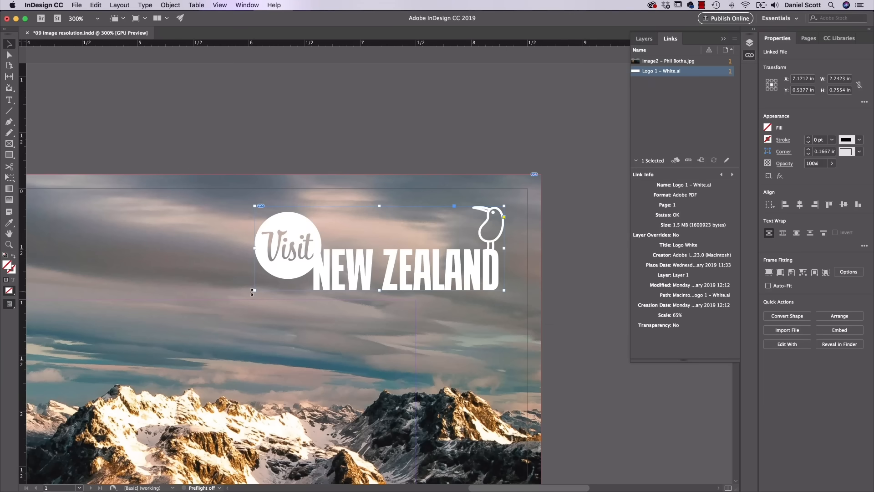
Scale the white logo down to about 1.47 × 0.50 in and nudge it slightly inward from the page's upper-right corner.
drag(253, 291, 340, 261)
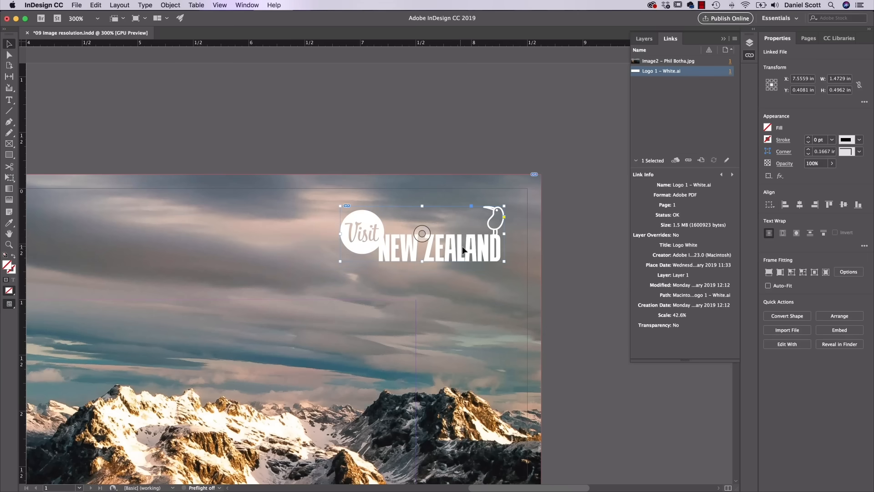
drag(482, 244, 468, 252)
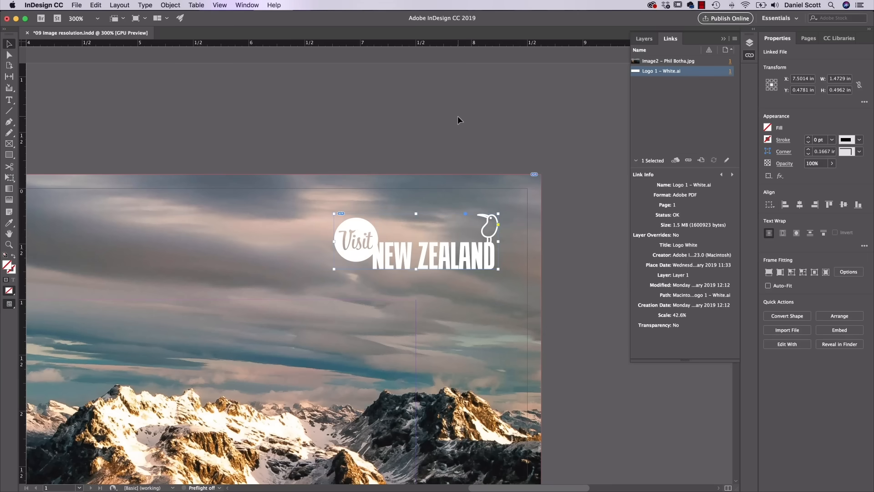
Scale down the white Visit New Zealand logo and position it near the cover page's upper-right corner in preview mode.
key(super+0)
key(w)
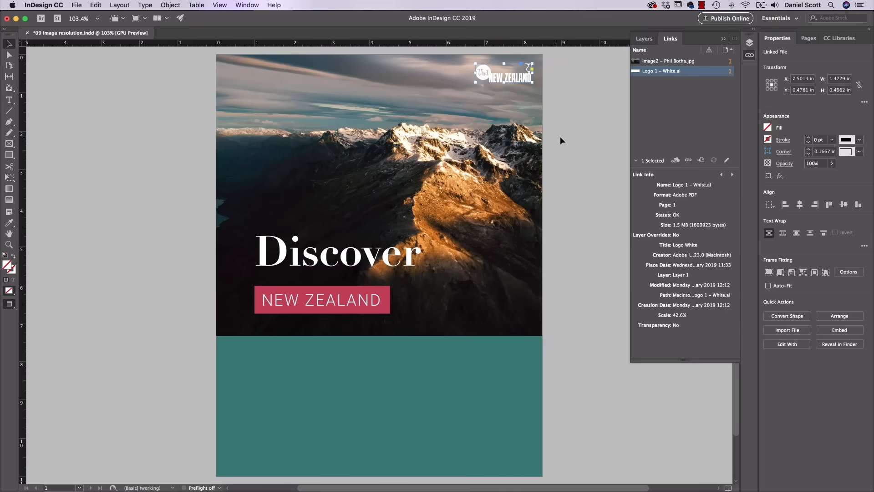
click(560, 137)
click(498, 88)
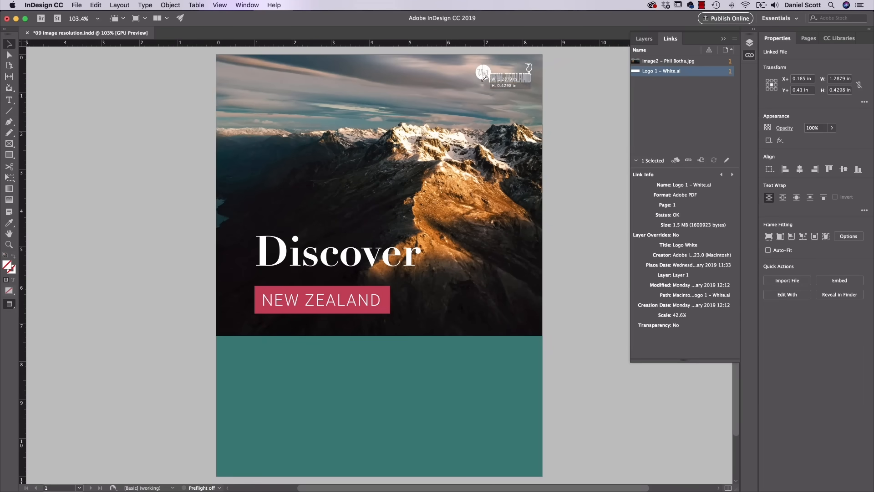
drag(515, 75, 515, 77)
click(569, 82)
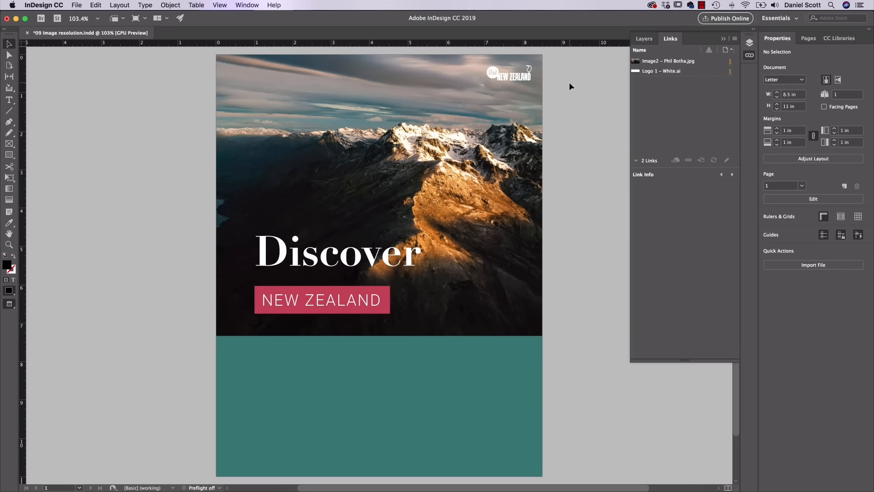
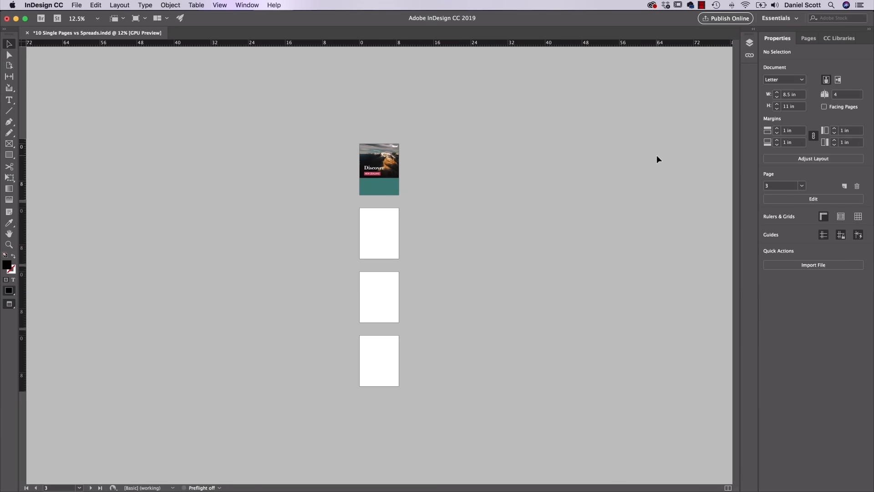
View pages 4, 2 and 1 of the single-page document one after another.
key(super+equal)
key(super+equal)
key(super+equal)
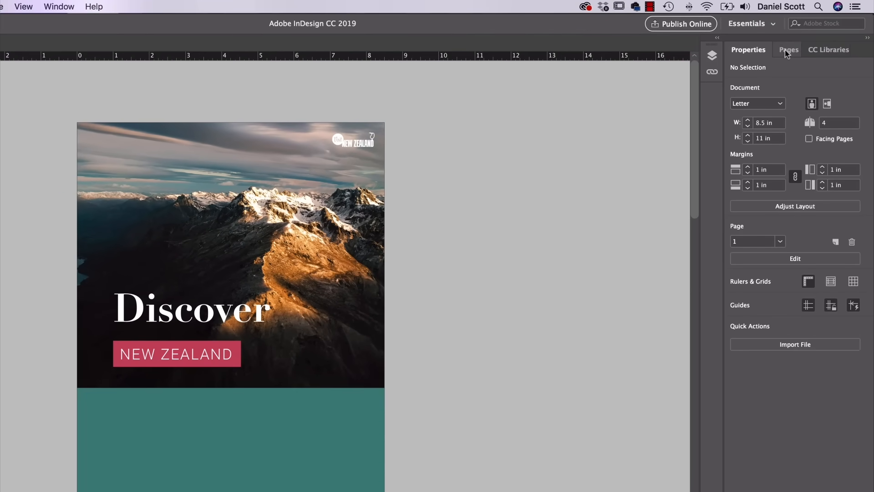
click(786, 52)
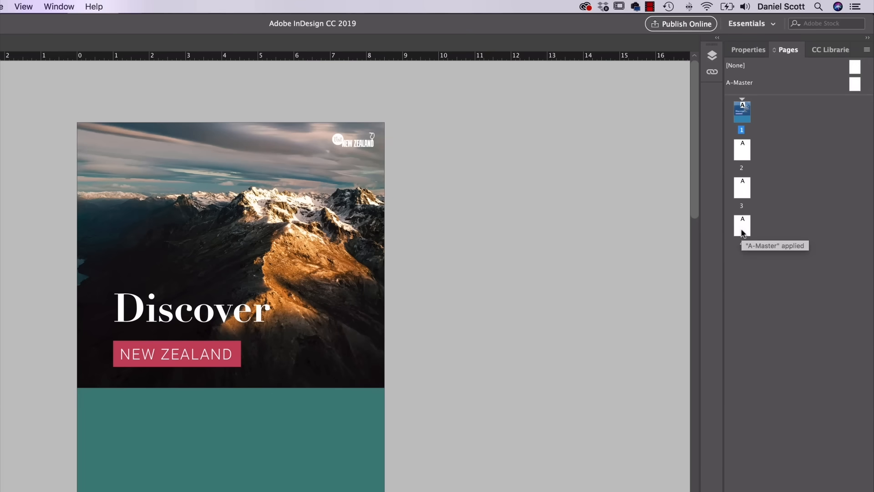
double_click(742, 230)
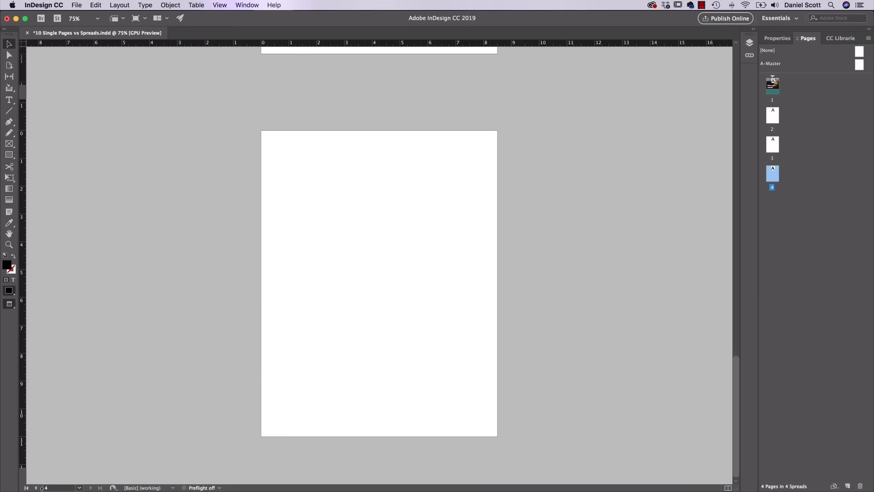
double_click(775, 118)
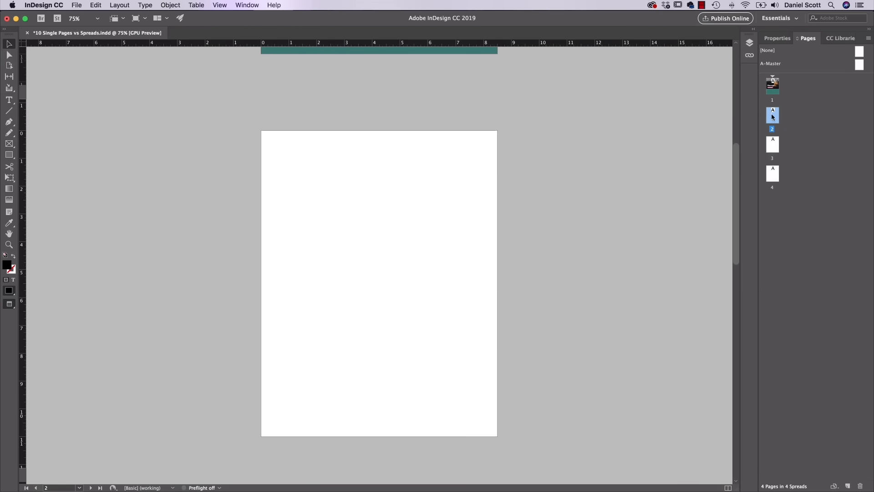
double_click(773, 90)
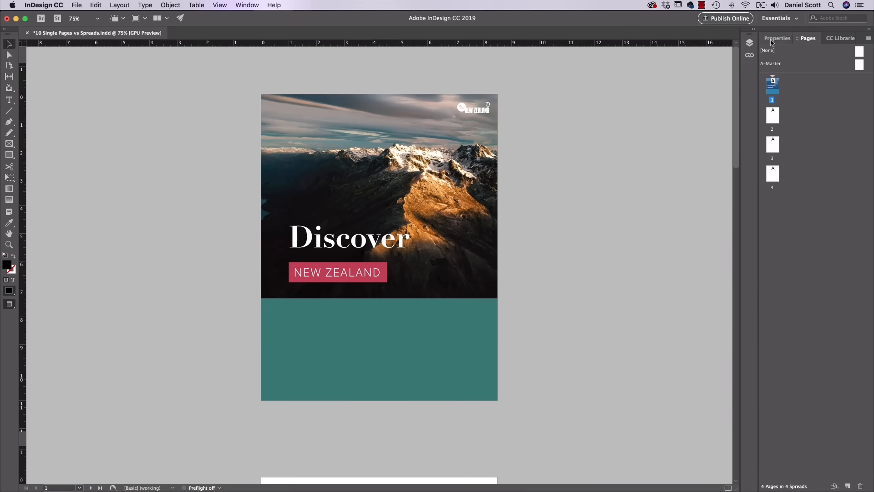
Turn on facing pages for the document and look through page 4, the 2-3 spread and the cover.
click(776, 39)
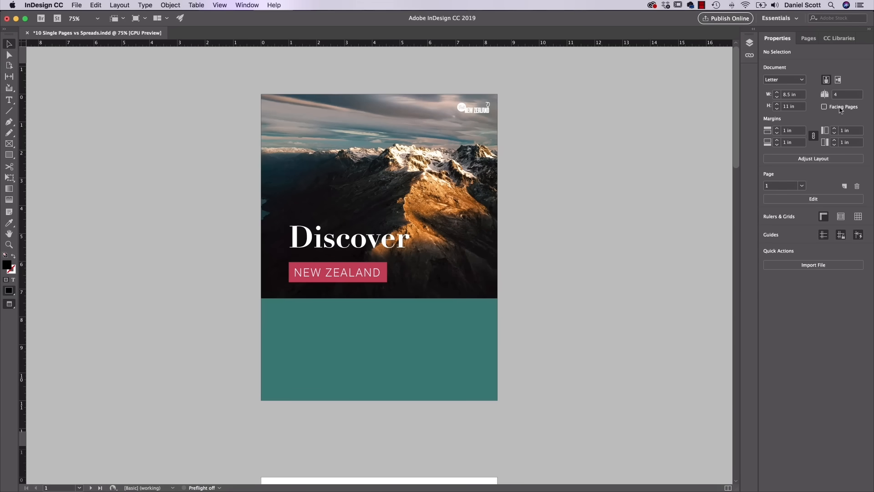
click(841, 109)
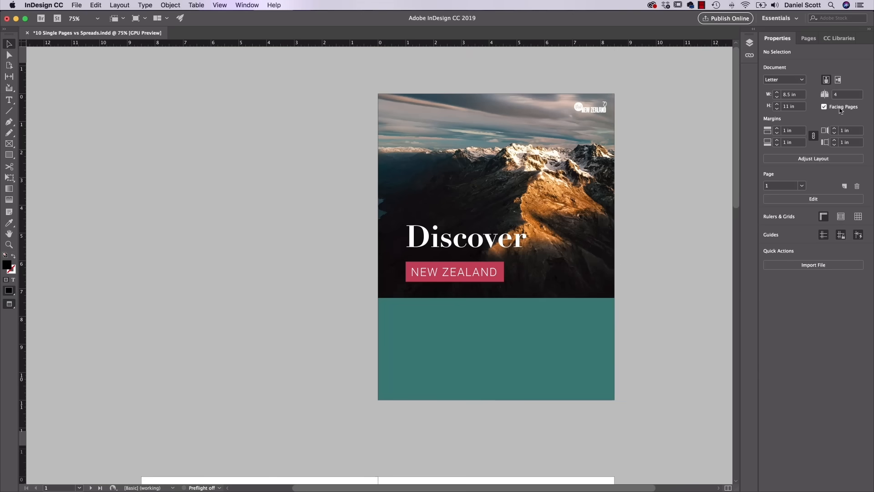
click(811, 39)
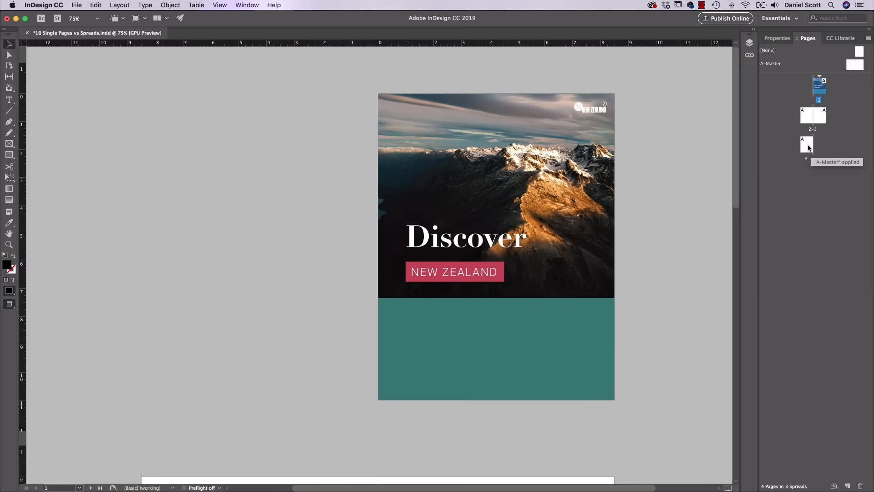
double_click(807, 152)
double_click(810, 119)
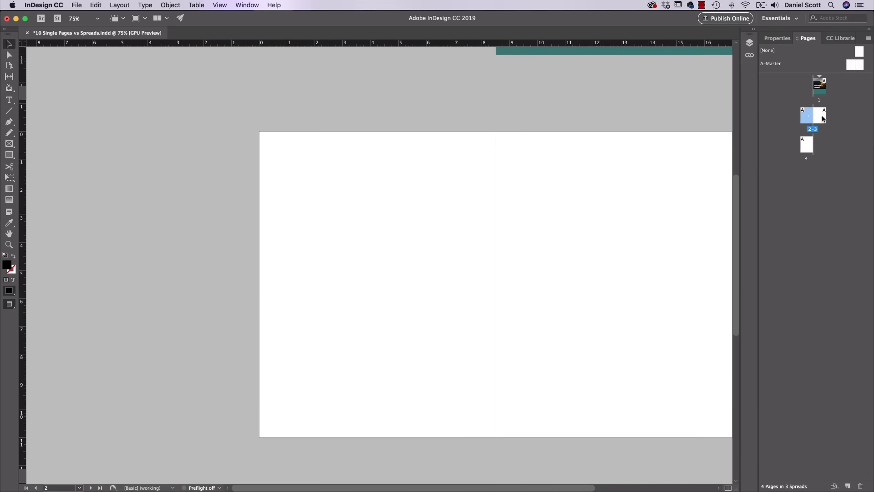
double_click(824, 120)
double_click(819, 90)
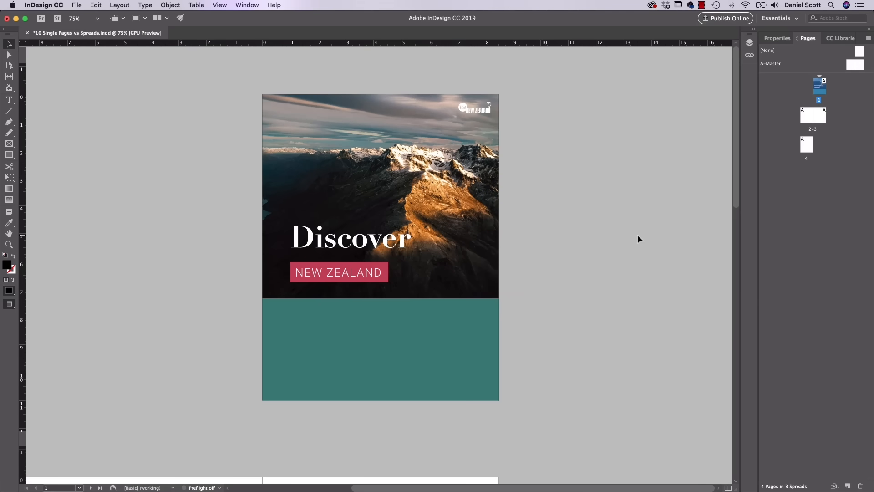
double_click(810, 119)
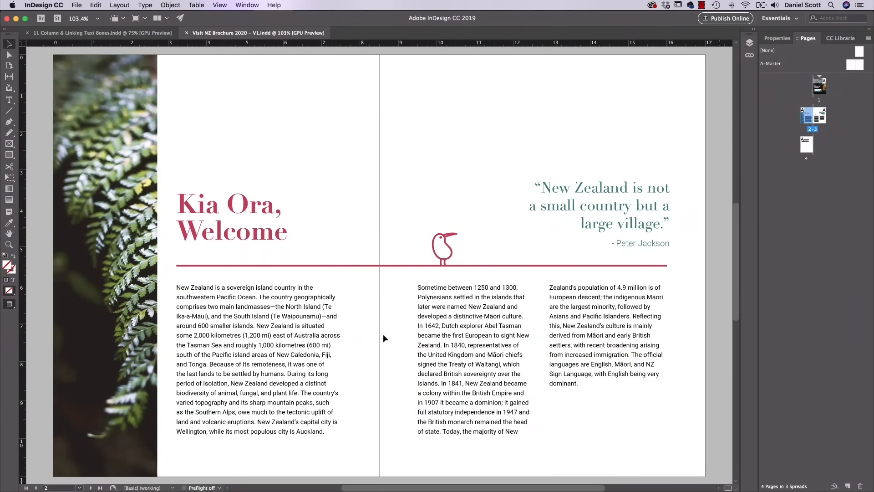
Shorten the body text frame on page 2 of the finished brochure to reflow its text into the linked columns.
click(279, 347)
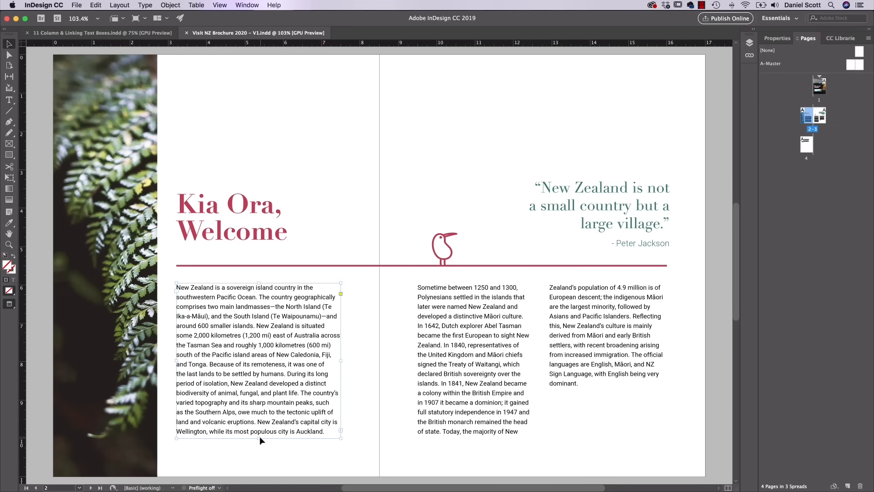
drag(259, 438, 259, 422)
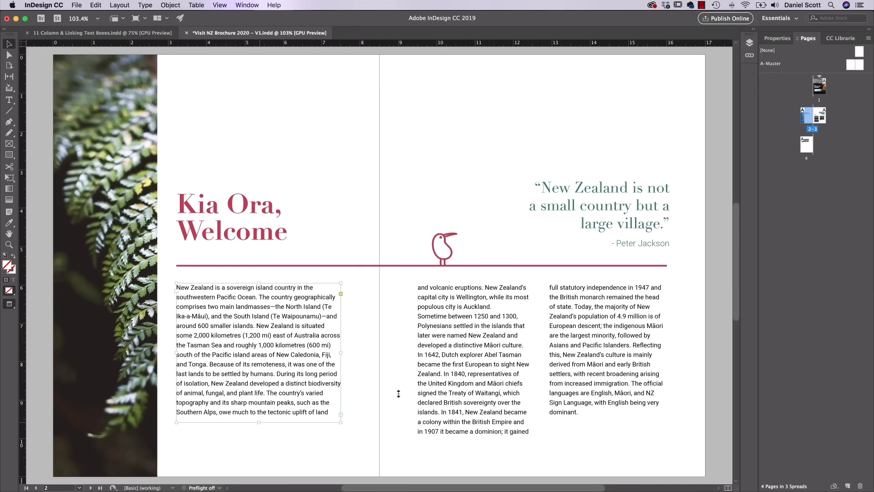
click(519, 391)
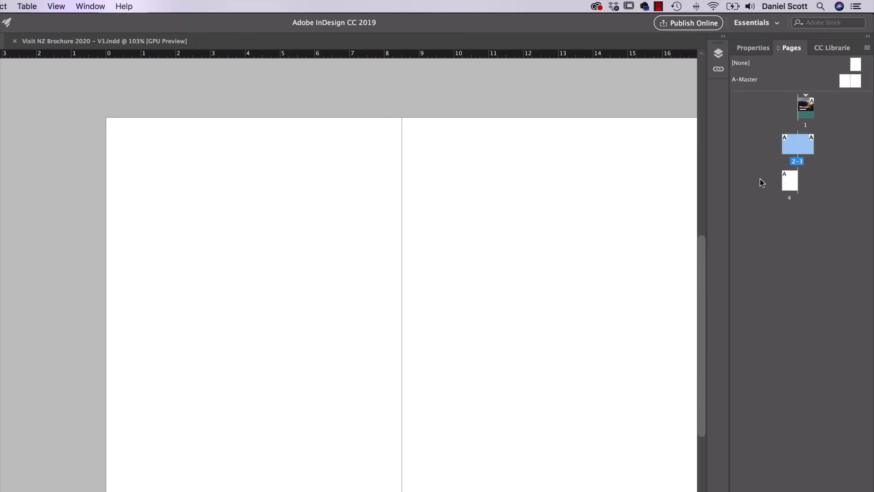
Show the margin guides on page 2 and place Text 1 - Body Copy in a text frame about 3.86 by 4.06 in.
double_click(791, 143)
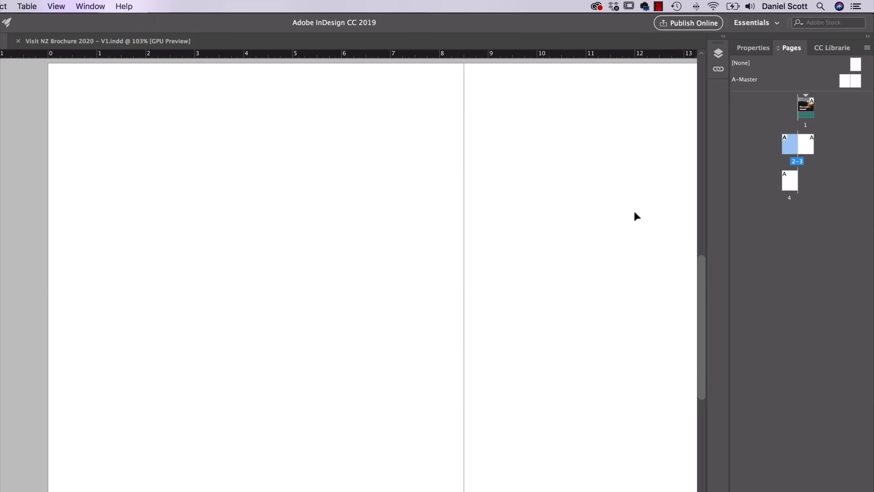
key(w)
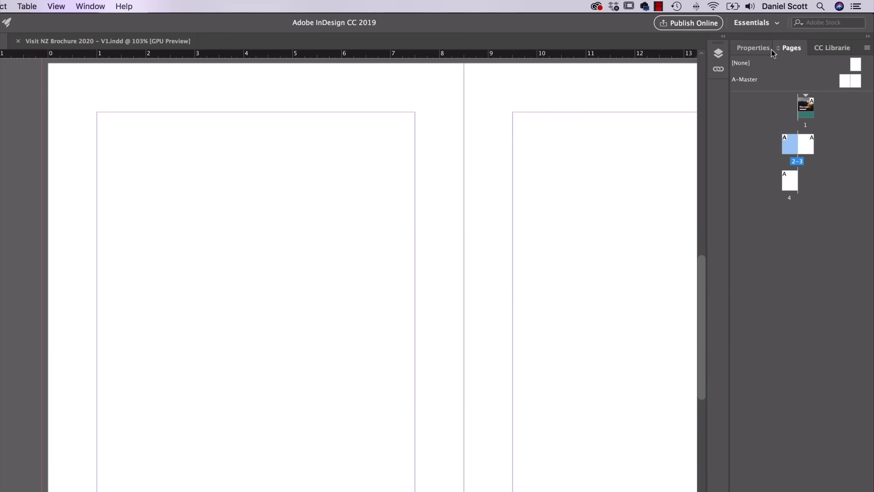
click(758, 48)
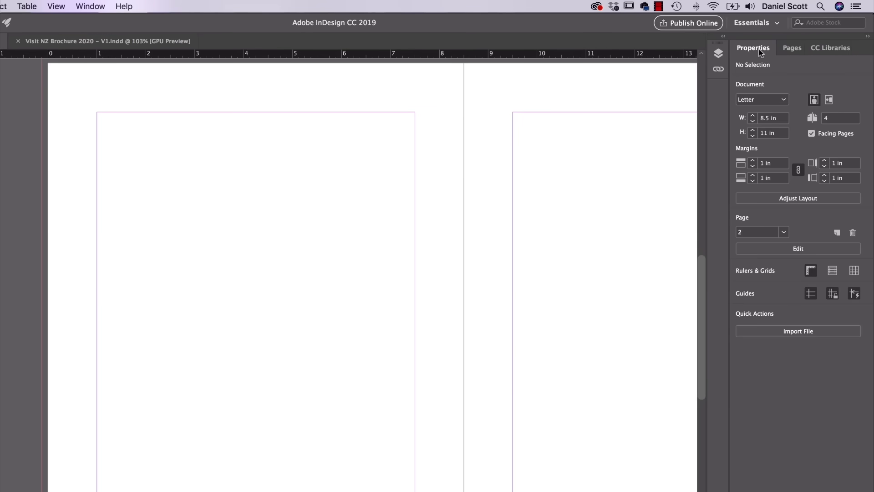
click(788, 335)
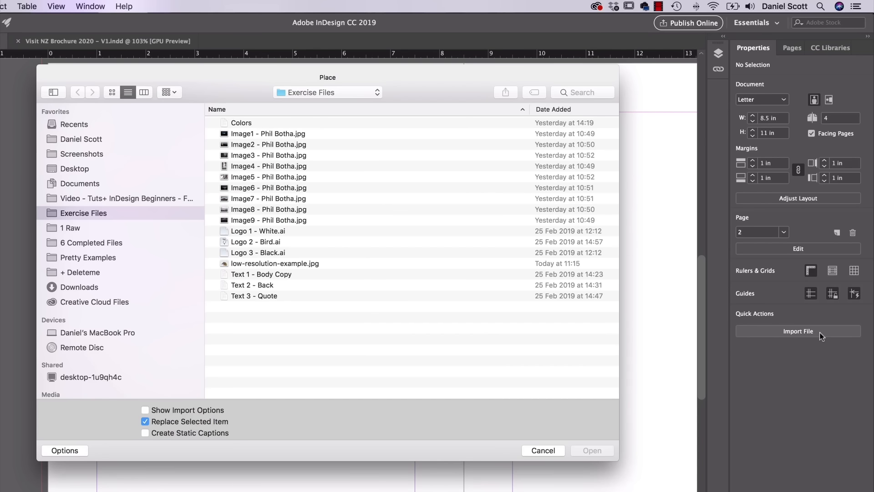
click(242, 274)
click(591, 451)
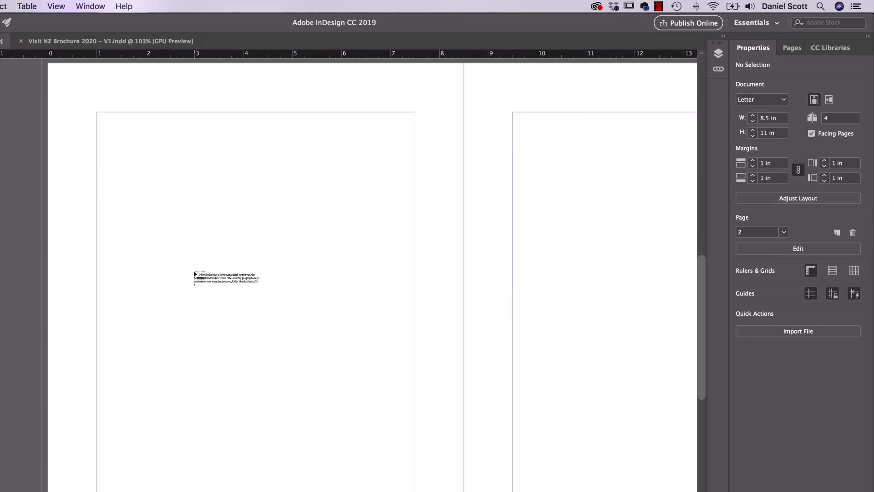
drag(189, 261, 377, 460)
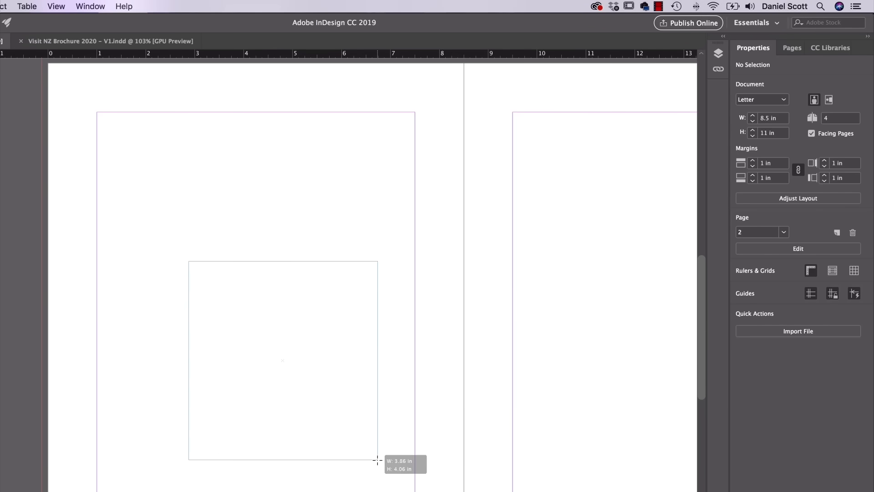
drag(377, 460, 378, 460)
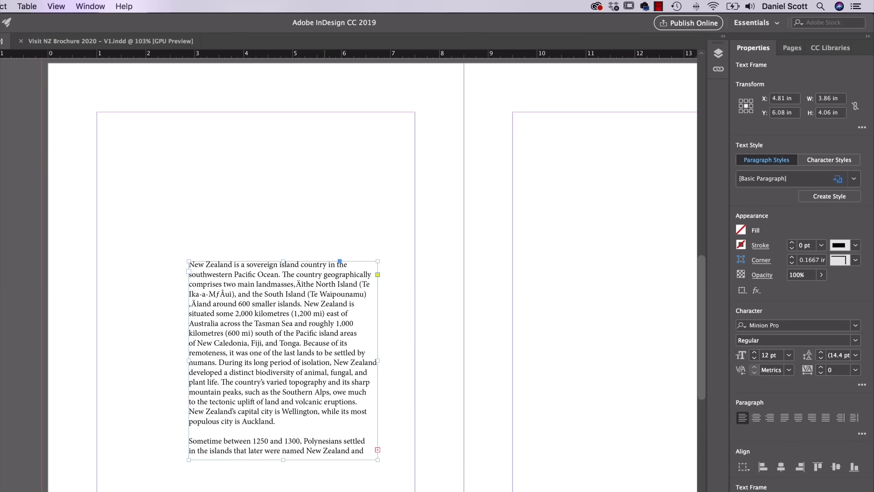
Resize the body copy frame on page 2 to about 3.64 in wide and 4.8 in high.
drag(283, 459, 283, 490)
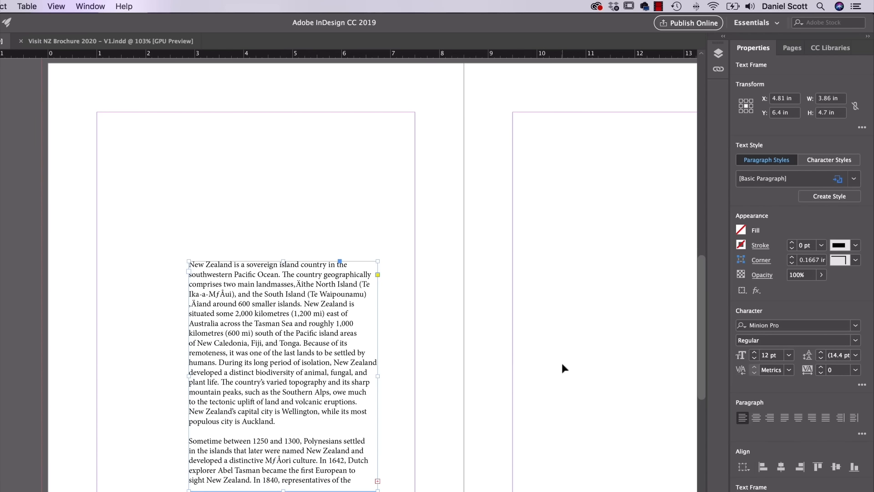
drag(189, 261, 178, 256)
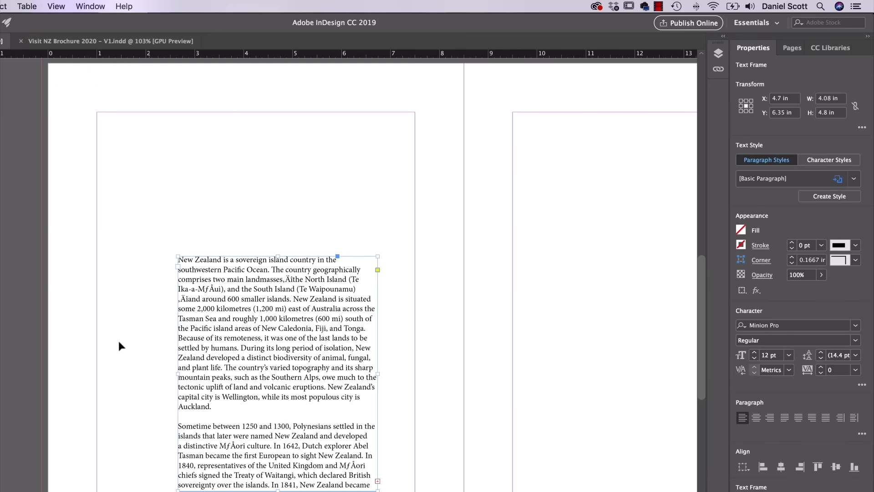
drag(176, 374, 199, 375)
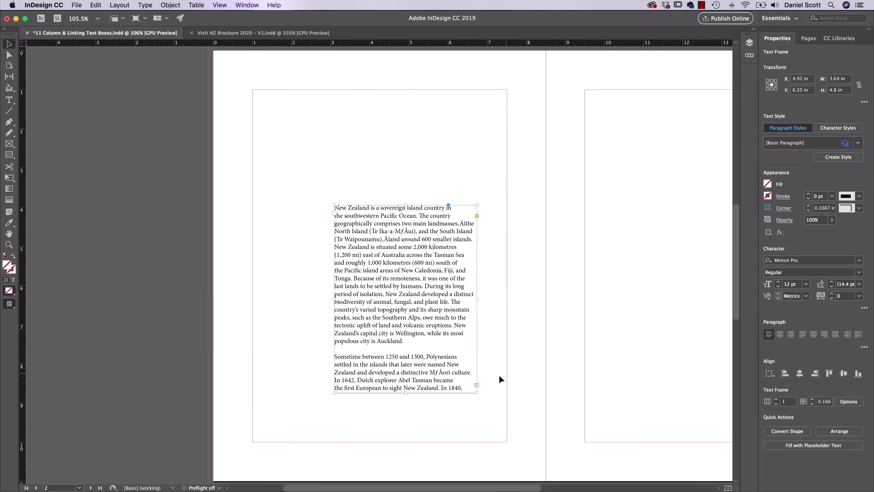
Thread the overset body copy into a new text frame about 3.08 by 4.04 in on page 3.
click(477, 385)
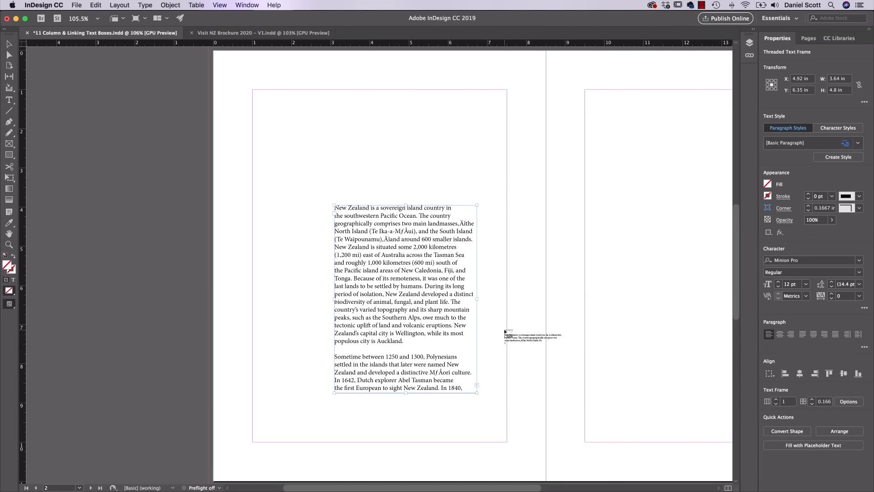
key(Escape)
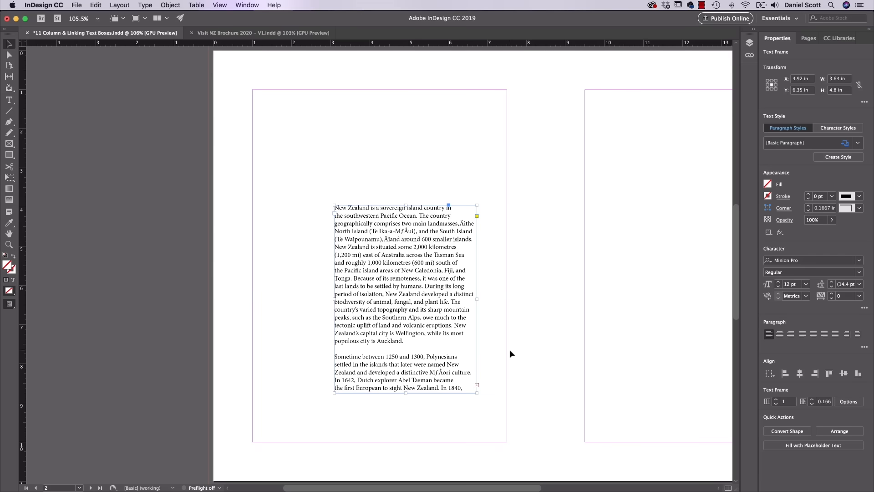
click(476, 385)
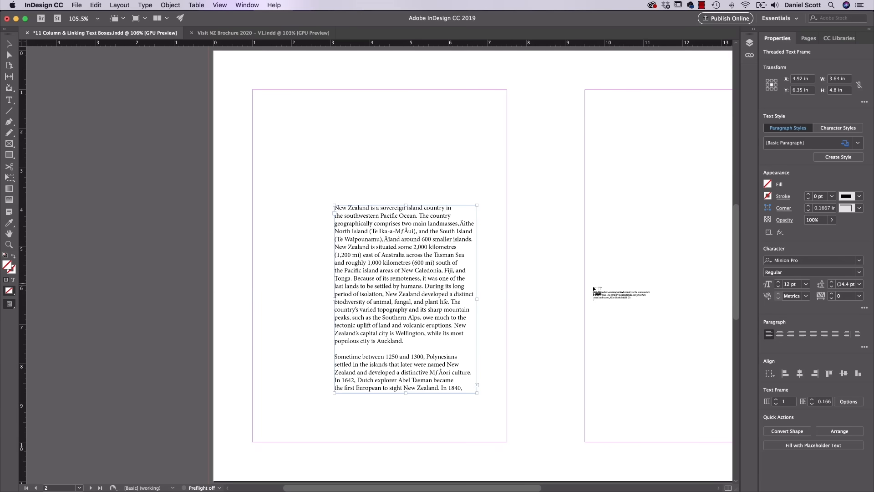
drag(513, 488, 568, 489)
drag(441, 212, 561, 367)
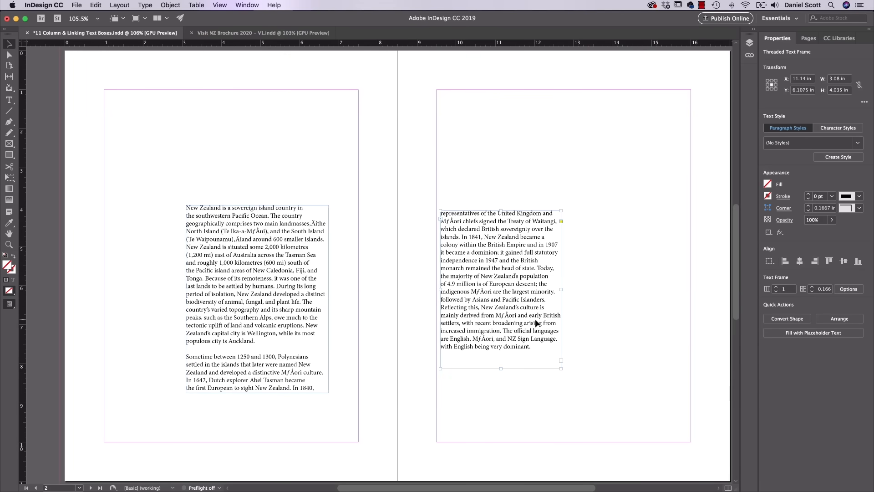
Shorten the threaded text frame on page 2 to about 3.26 in high so its text reflows onto page 3.
click(272, 360)
drag(257, 392, 258, 331)
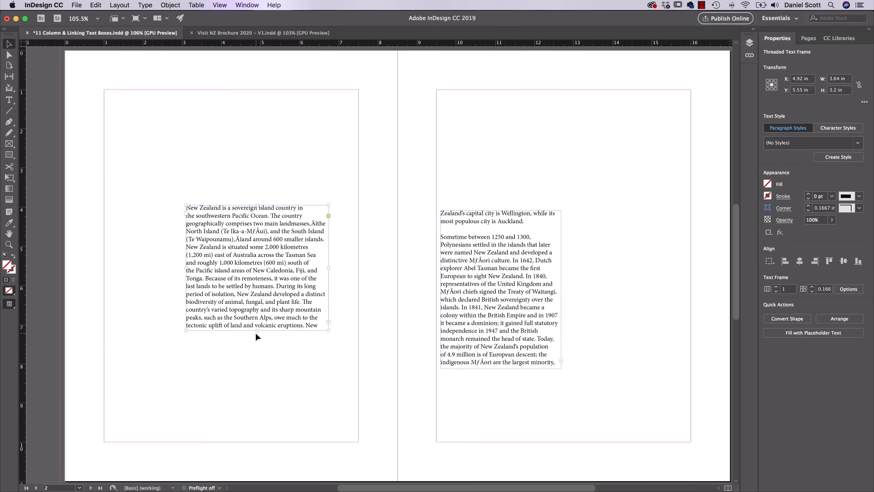
drag(257, 331, 257, 364)
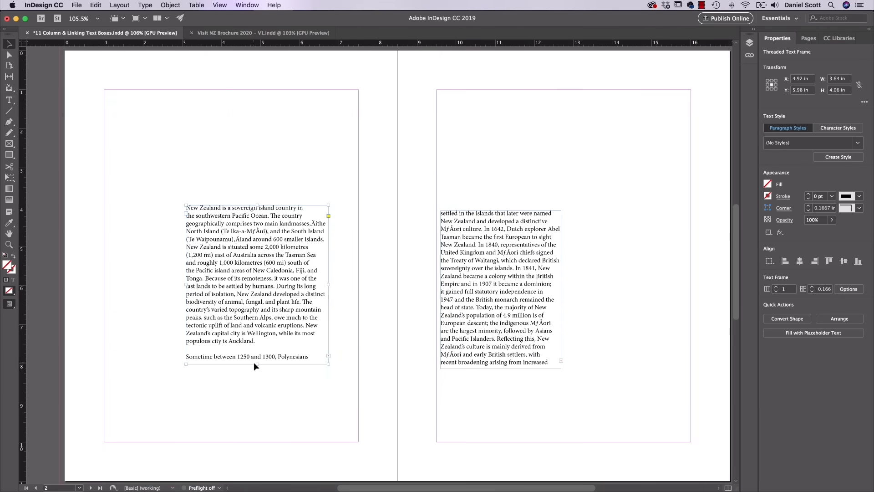
drag(257, 364, 257, 333)
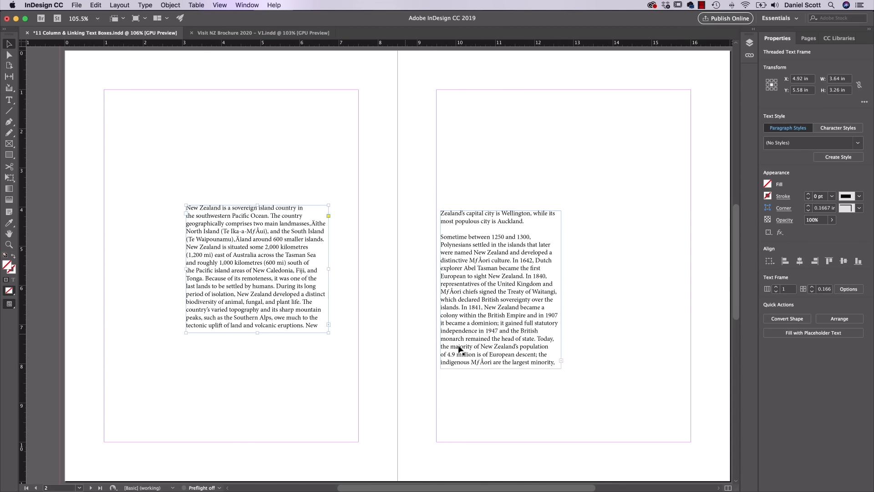
Try threading the overset body copy into a new text frame about 2.83 by 4.04 in beside the existing frame on page 3.
click(562, 361)
click(561, 361)
drag(570, 211, 681, 367)
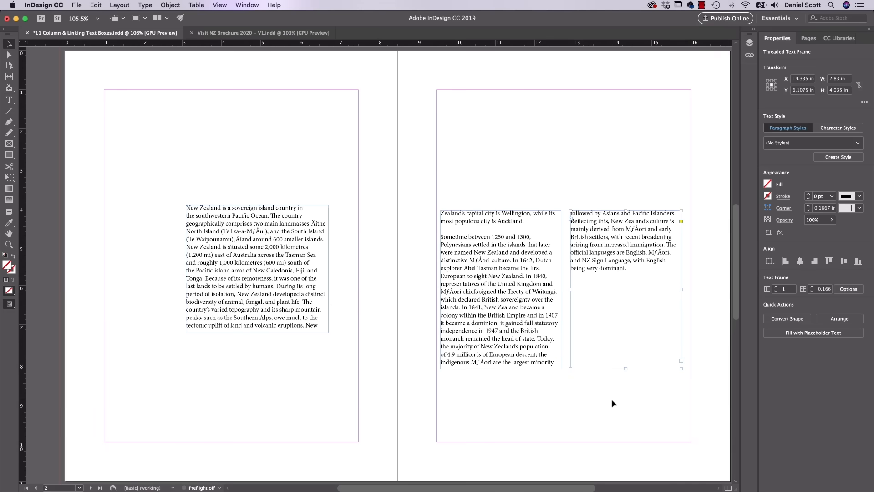
key(super+z)
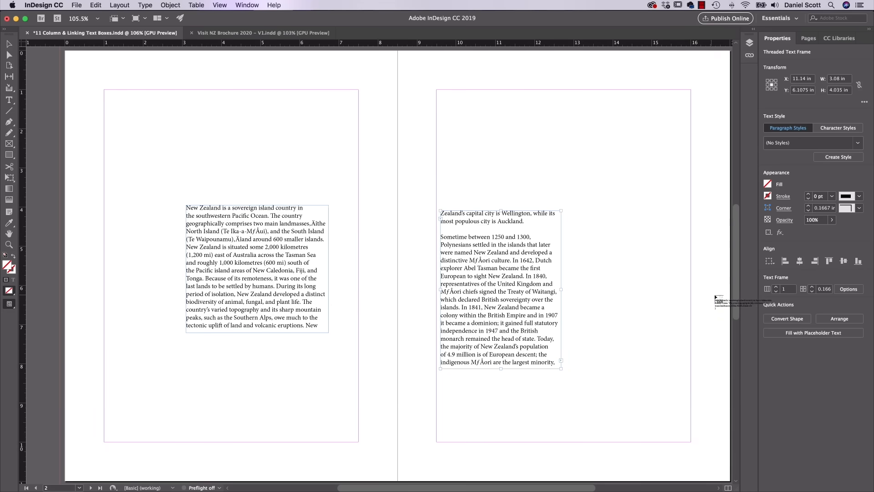
Thread the overset body copy into a frame about 2.63 by 2.51 in on page 4 and shorten the page 3 frame to about 3.8 in.
scroll(738, 301, down, 10)
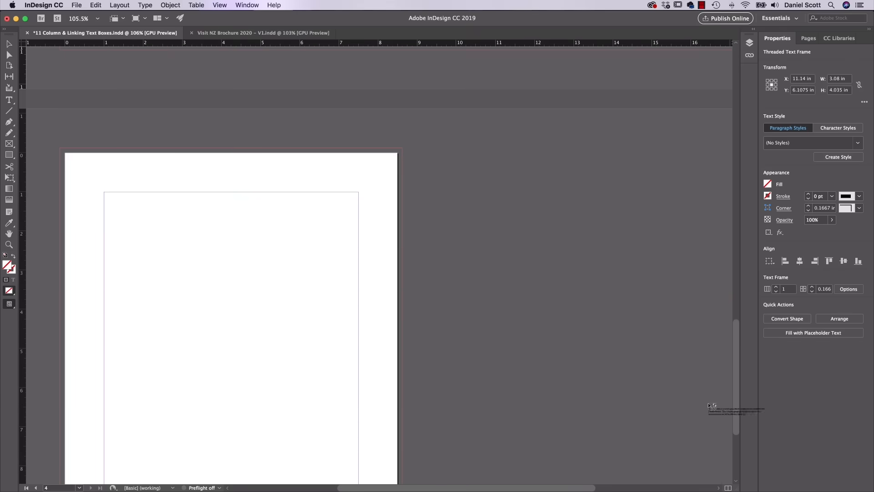
drag(127, 221, 230, 319)
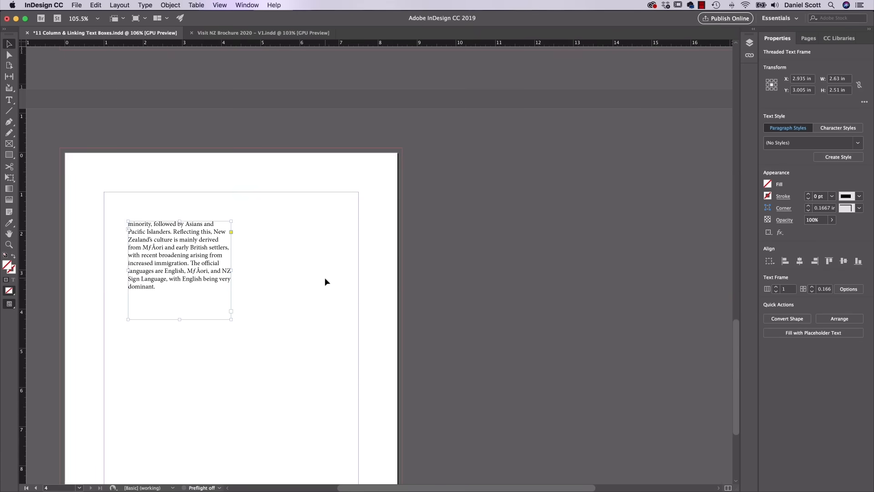
scroll(324, 277, up, 3)
scroll(327, 277, up, 5)
scroll(327, 277, down, 4)
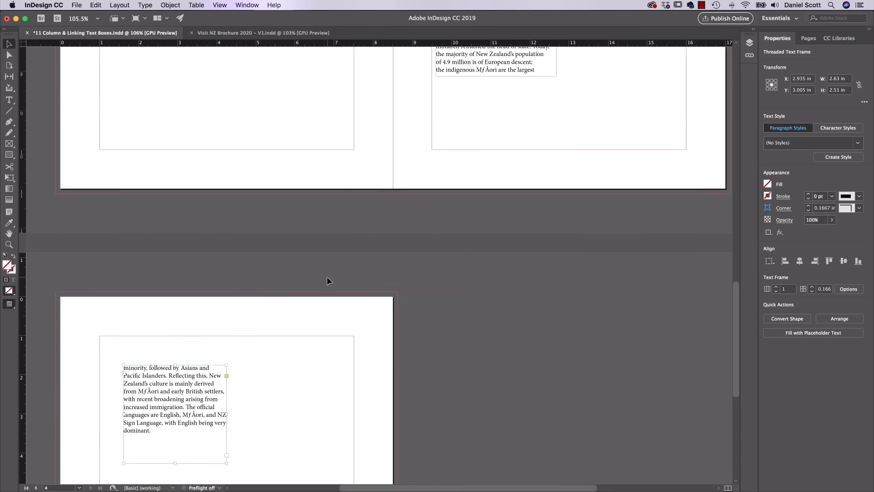
click(489, 60)
drag(497, 74, 499, 65)
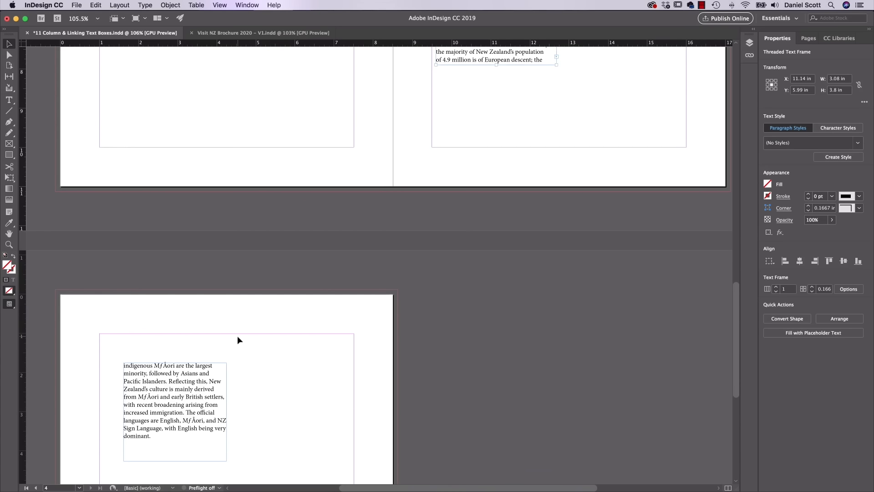
Undo the shortening of the page 3 frame and the new page 4 frame, and return to the page 2–3 spread.
key(super+z)
key(alt+Page_Up)
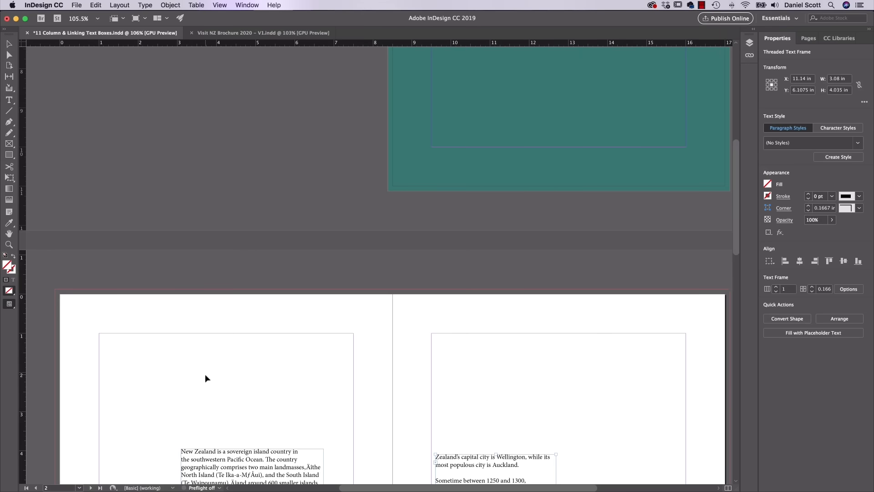
scroll(441, 377, down, 5)
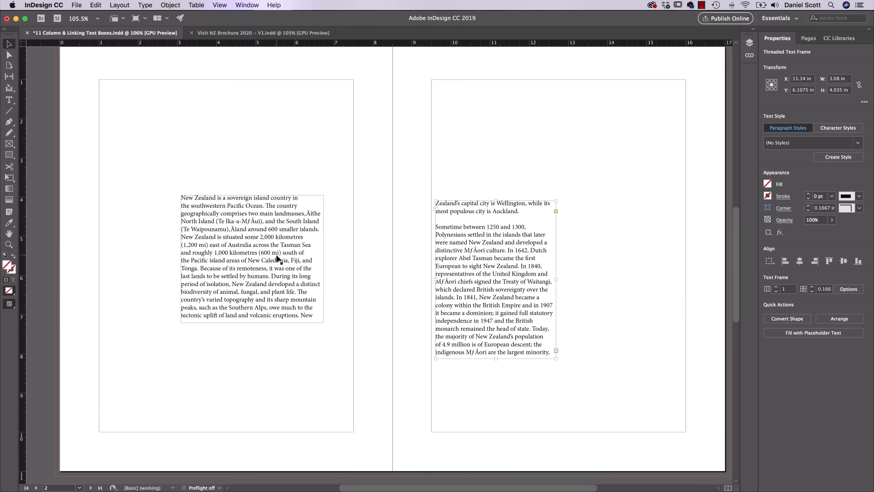
Try deleting the threaded page 3 frame and extending the page 2 frame downward, and undo both changes.
key(Delete)
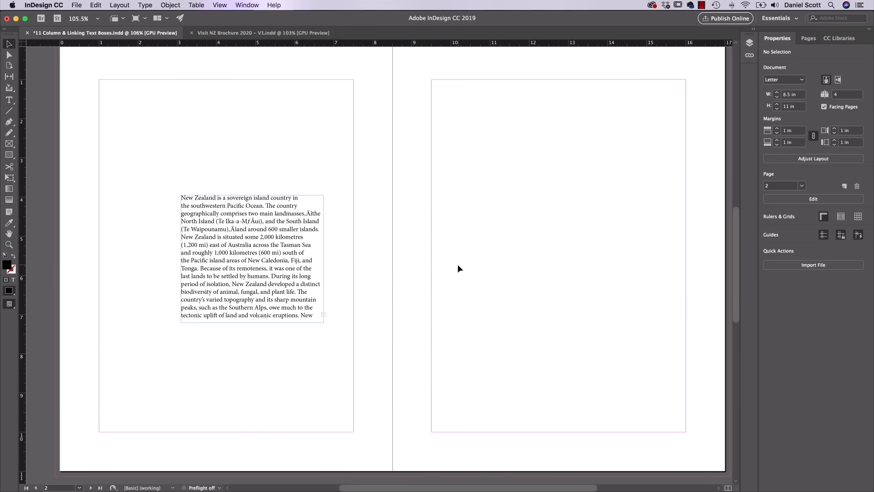
click(273, 271)
drag(250, 323, 242, 361)
key(cmd+z)
key(cmd+z)
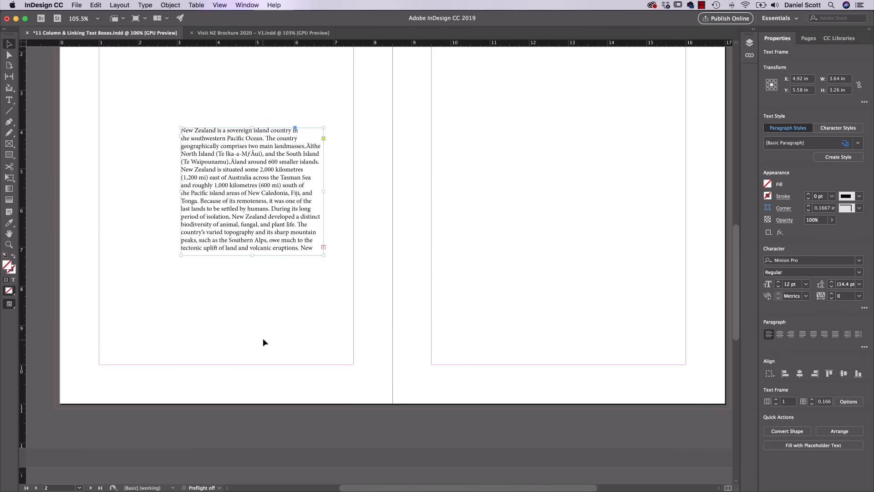
Try deleting the body copy frame on page 2 so its text flows into the page 3 frame, and undo the deletion.
click(199, 140)
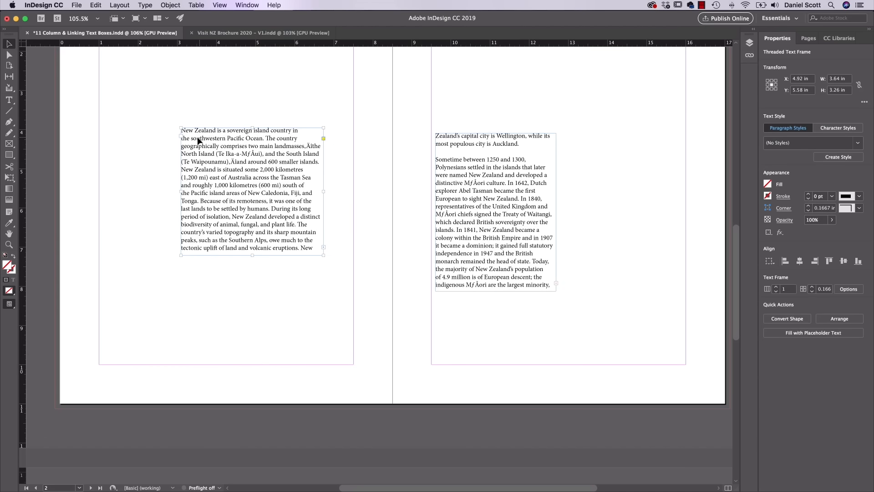
key(BackSpace)
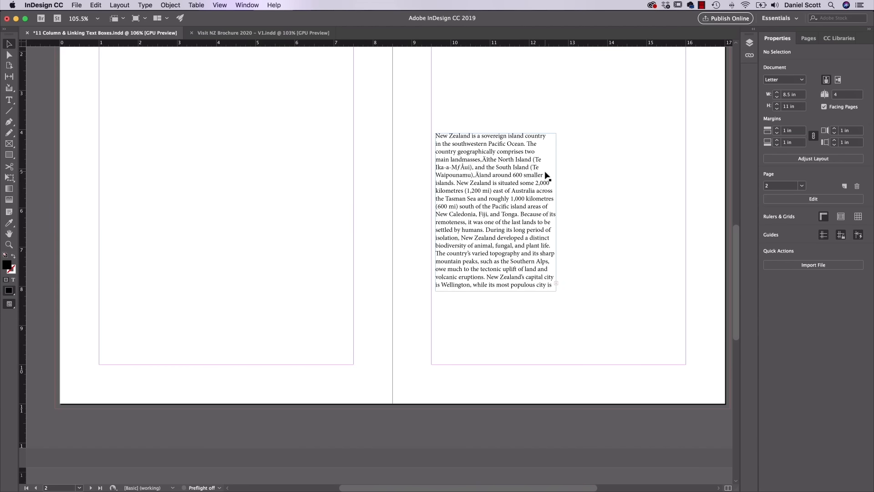
scroll(449, 258, down, 5)
scroll(450, 257, up, 8)
scroll(450, 257, up, 1)
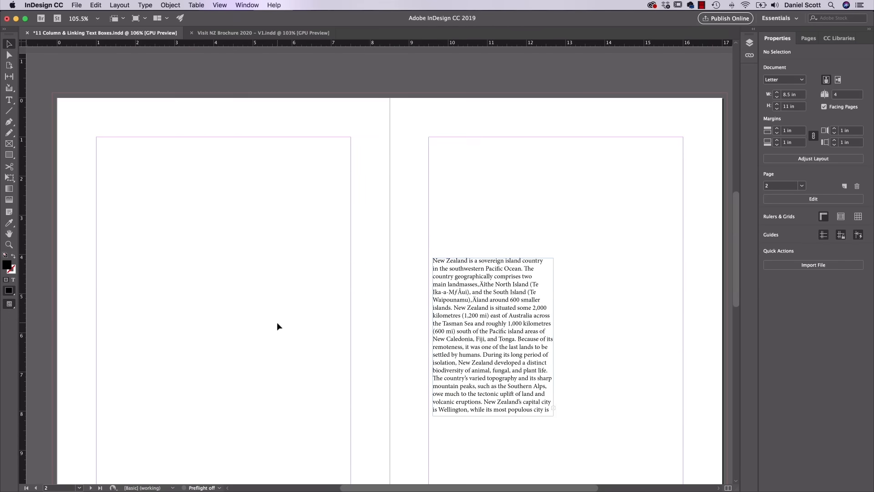
key(super+z)
scroll(290, 342, down, 4)
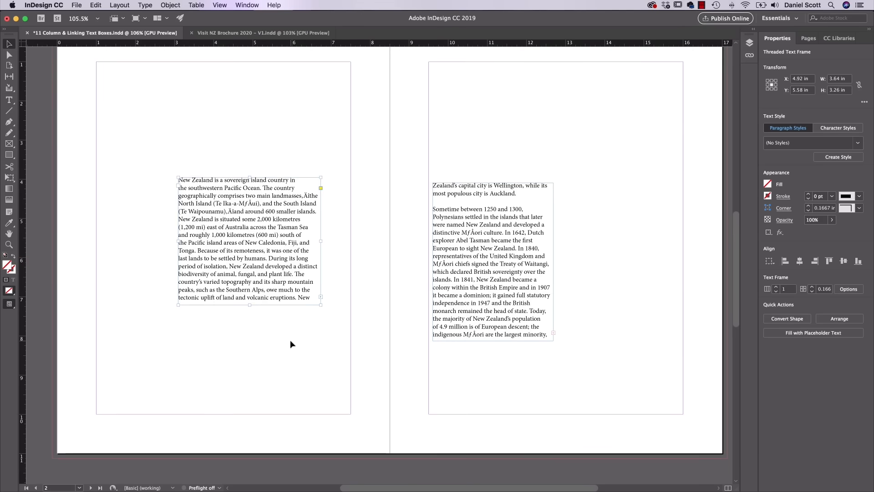
Move the body copy frame lower on page 2 and select the threaded frame on page 3.
drag(272, 275, 273, 318)
click(479, 325)
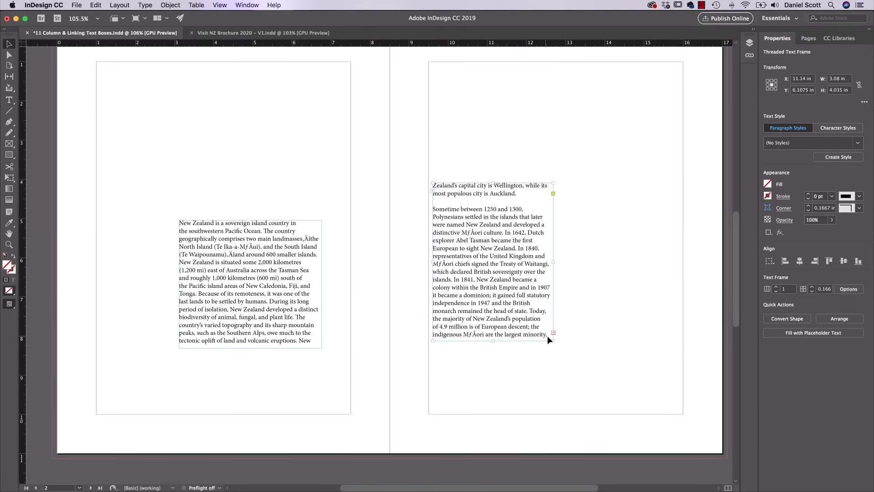
In Visit NZ Brochure 2020 - V1.indd, shorten the Kia Ora, Welcome heading frame to end above the red line and select the two-column text frame.
click(272, 33)
scroll(398, 300, down, 2)
scroll(397, 300, down, 10)
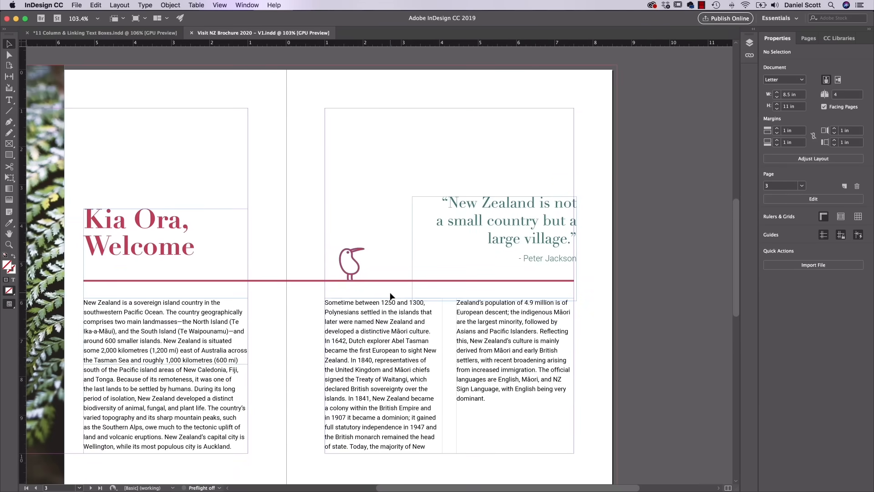
click(194, 355)
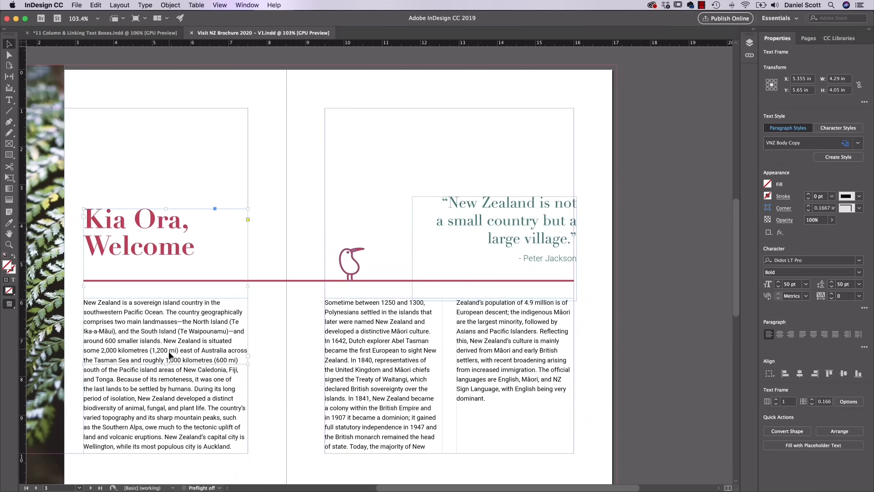
drag(166, 364, 159, 269)
click(399, 363)
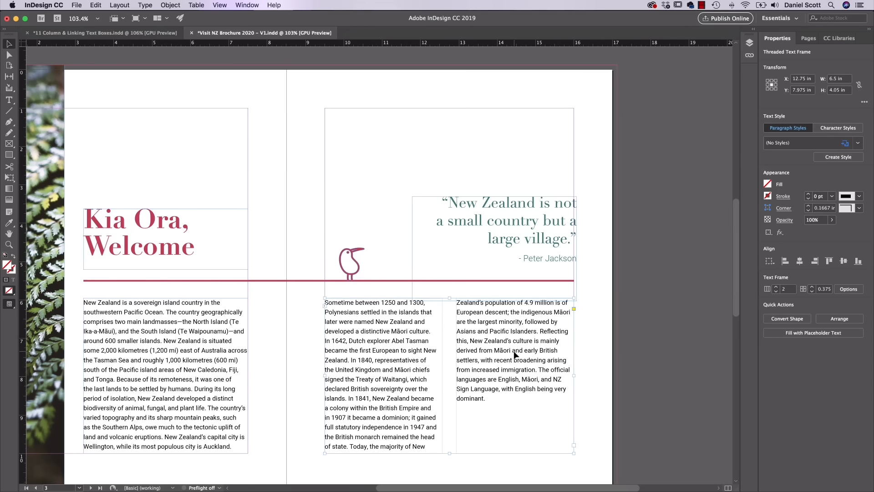
In 11 Column & Linking Text Boxes.indd, move the page 3 text frame lower against the inner margin and widen it to 6.5 in.
click(118, 33)
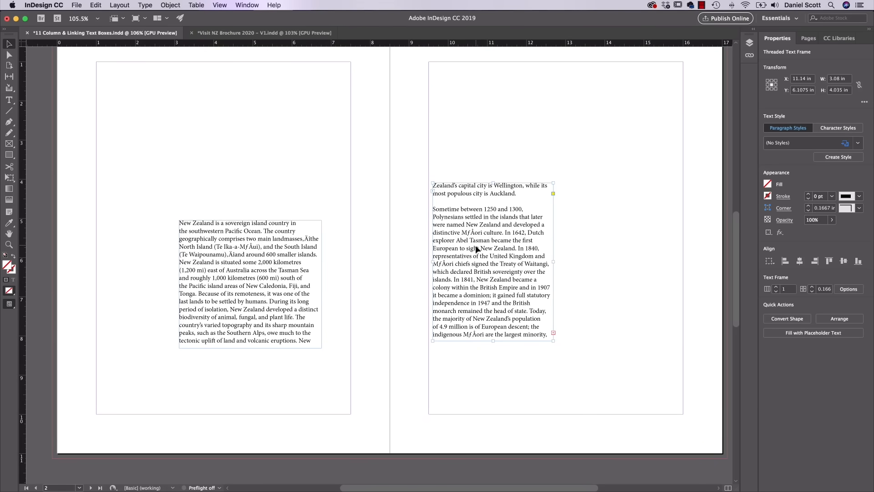
drag(488, 231, 483, 272)
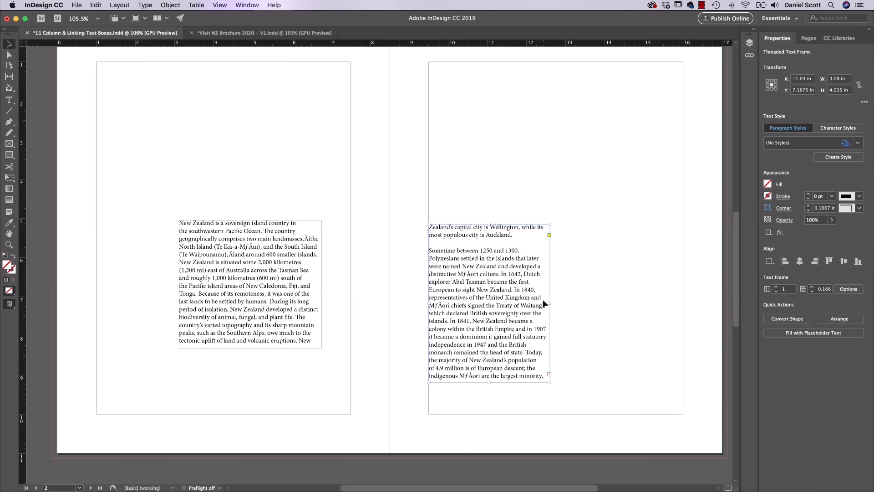
drag(550, 303, 683, 309)
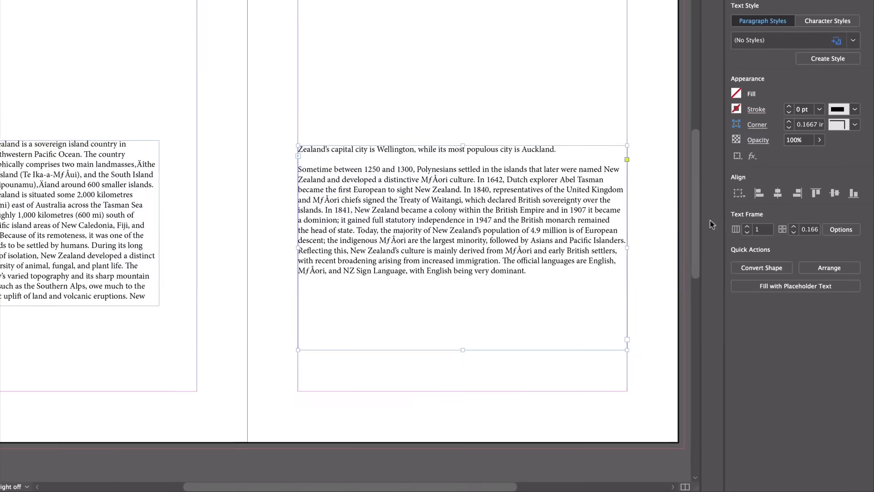
Divide the page 3 text frame into 2 columns with a 0.5 in gutter.
click(747, 225)
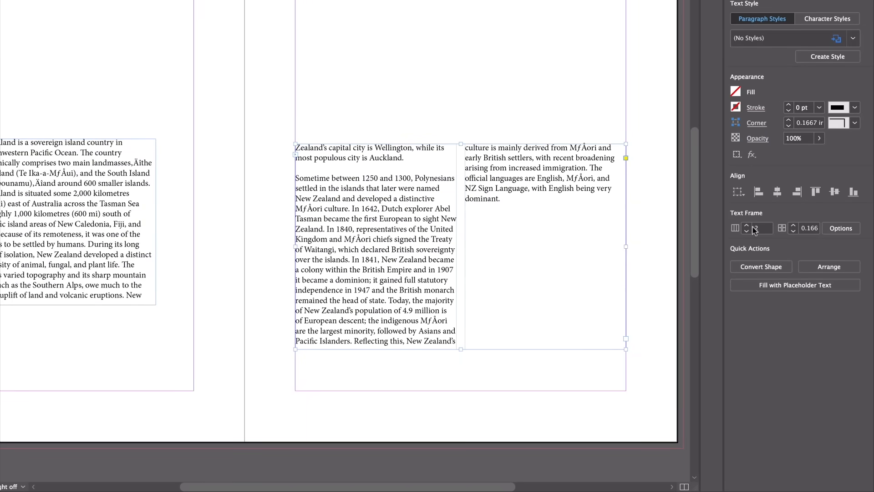
click(792, 226)
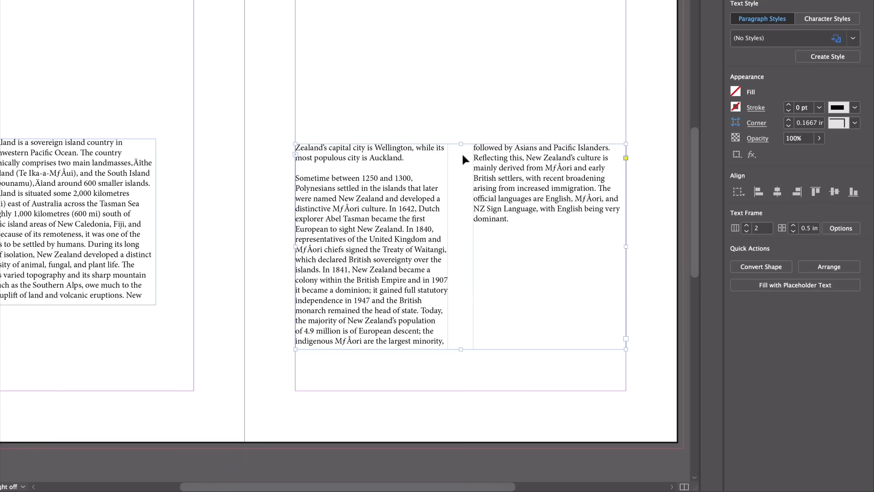
Try stretching the two-column frame to fill the page 3 margins at 9 in high, and undo the resizing.
drag(462, 144, 462, 0)
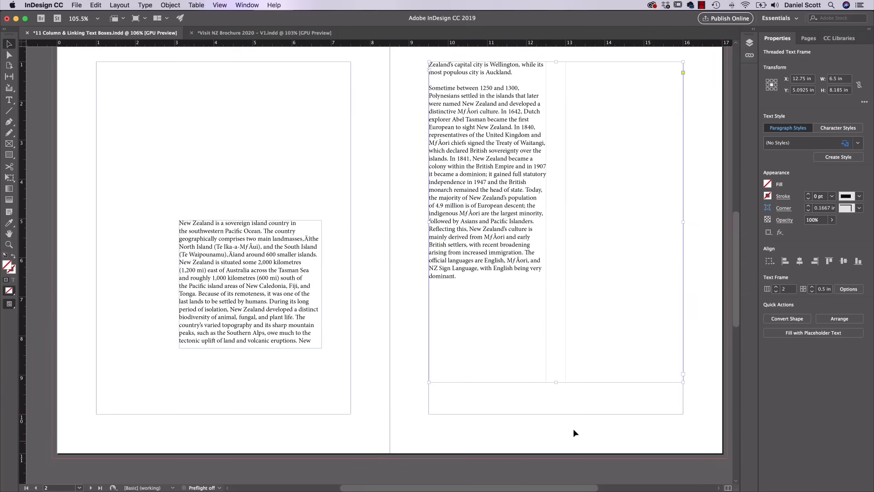
drag(556, 382, 557, 413)
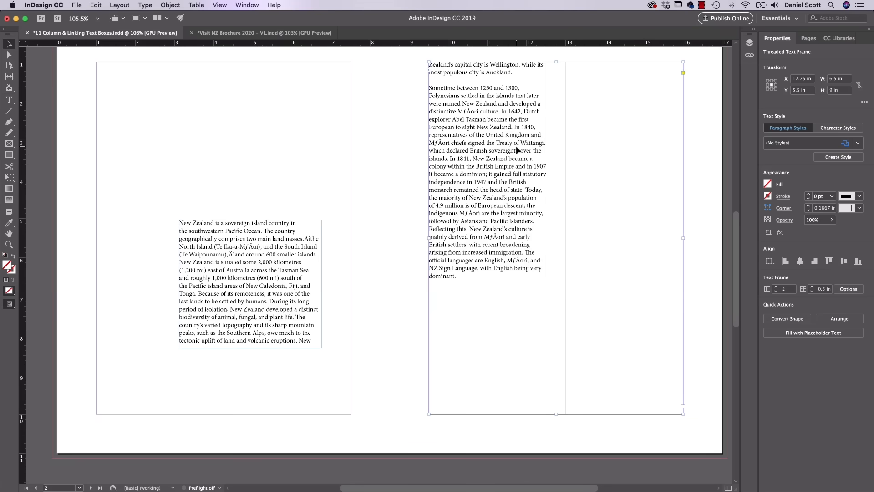
key(super+z)
key(super+z)
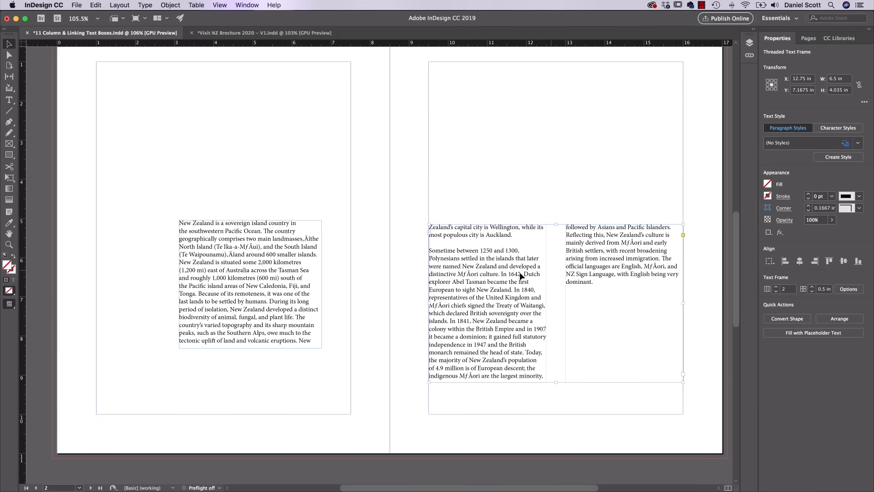
Move the two-column frame to page 3's bottom margin and align the page 2 body copy frame with its top and the inner margin.
drag(486, 281, 486, 313)
click(184, 182)
drag(244, 258, 273, 295)
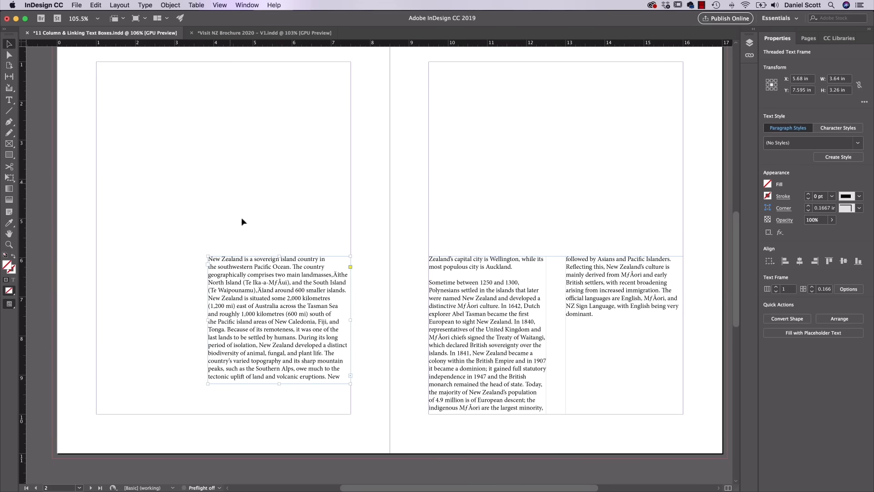
Examine the page 2–3 layout and the fern image strip in Visit NZ Brochure 2020 - V1.indd.
click(242, 34)
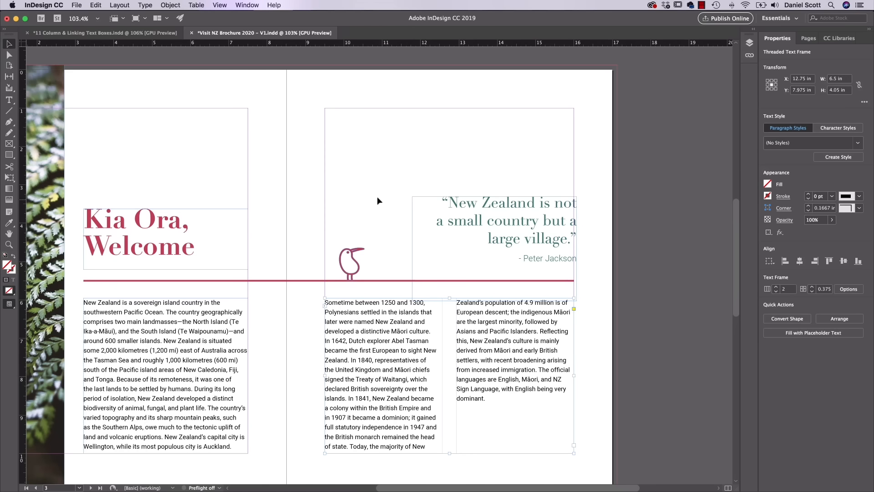
click(82, 33)
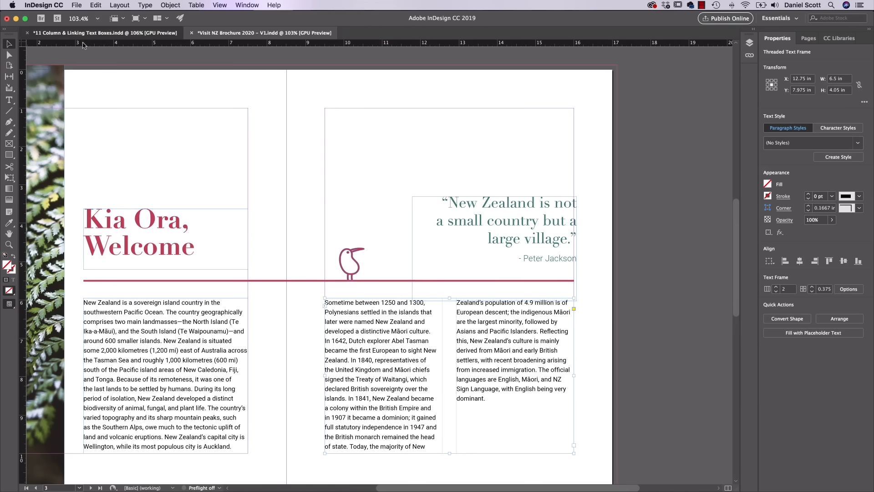
click(248, 33)
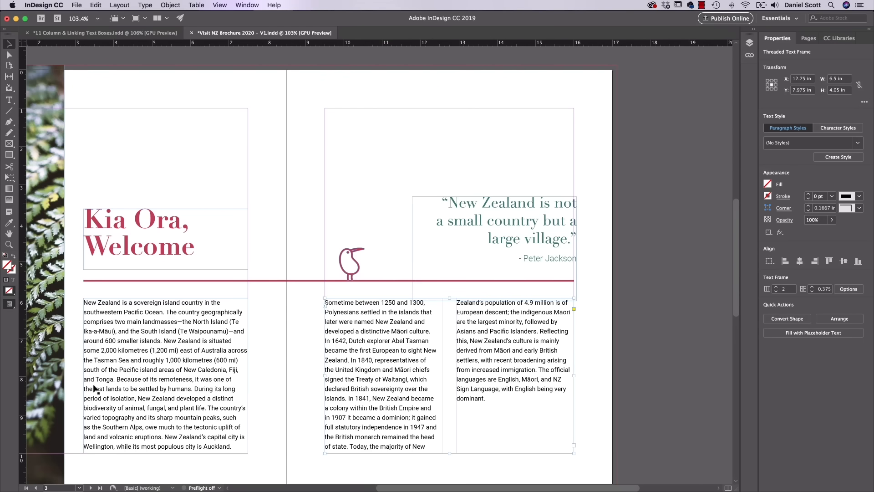
scroll(392, 489, left, 5)
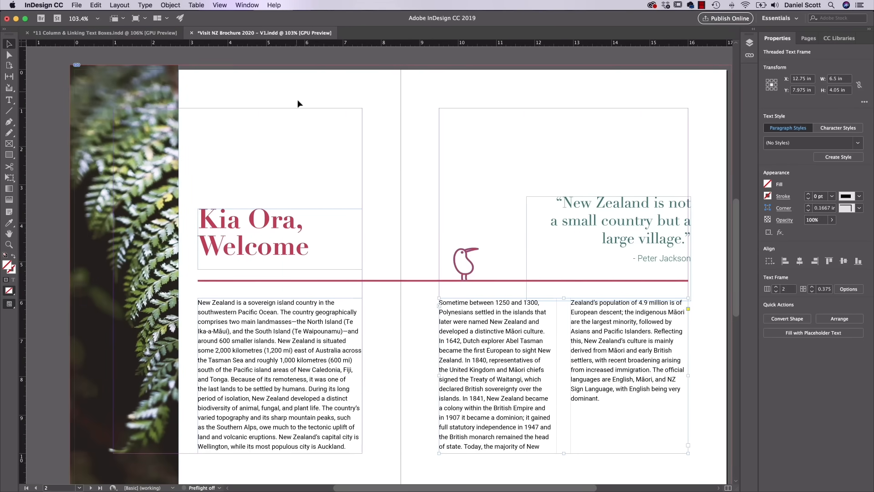
In 11 Column & Linking Text Boxes.indd, draw a full-height rectangle about 3.29 by 11.25 in along page 2's outer edge, including the bleed.
click(155, 34)
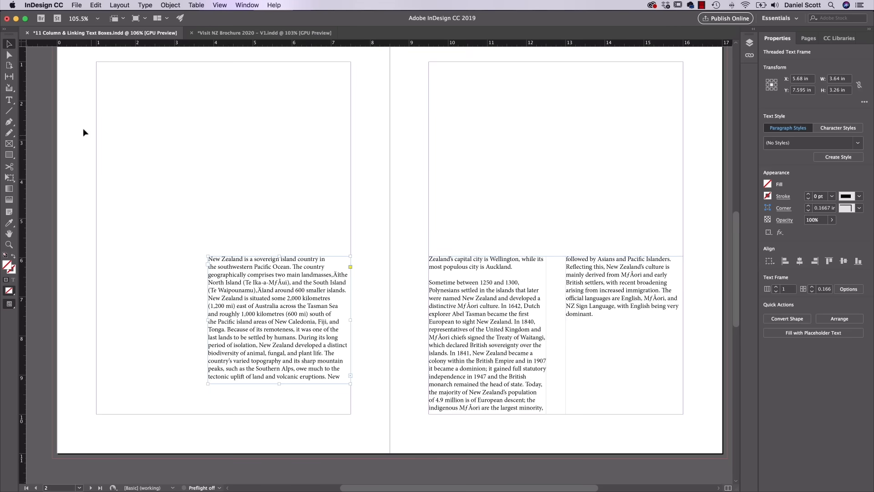
click(9, 156)
key(super+0)
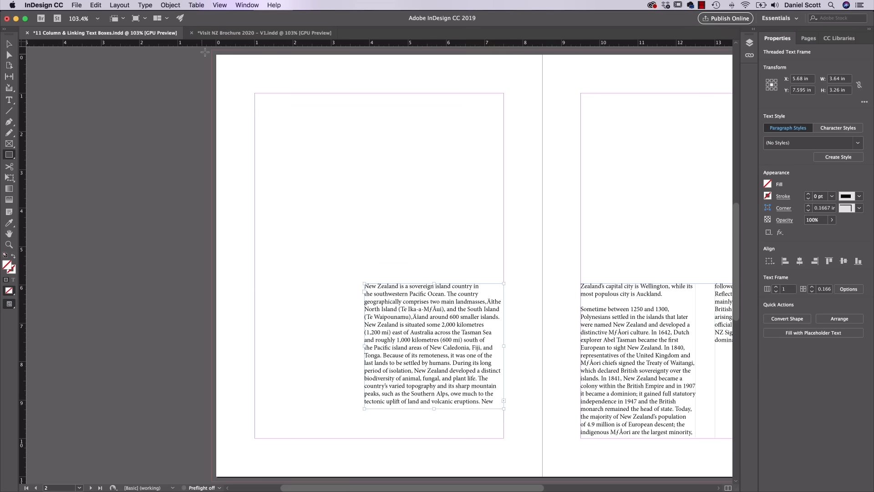
drag(212, 51, 338, 481)
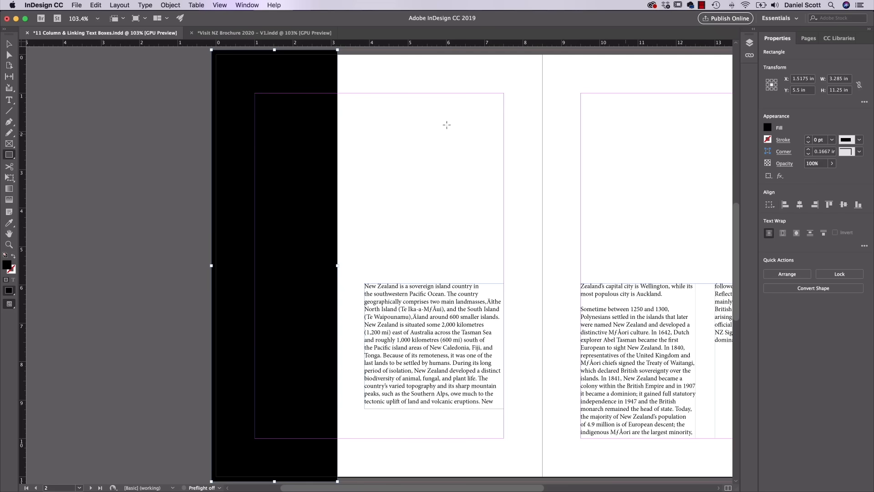
Fill the side rectangle on page 2 with the brochure's pinkish-red colour swatch at 100% tint.
click(768, 128)
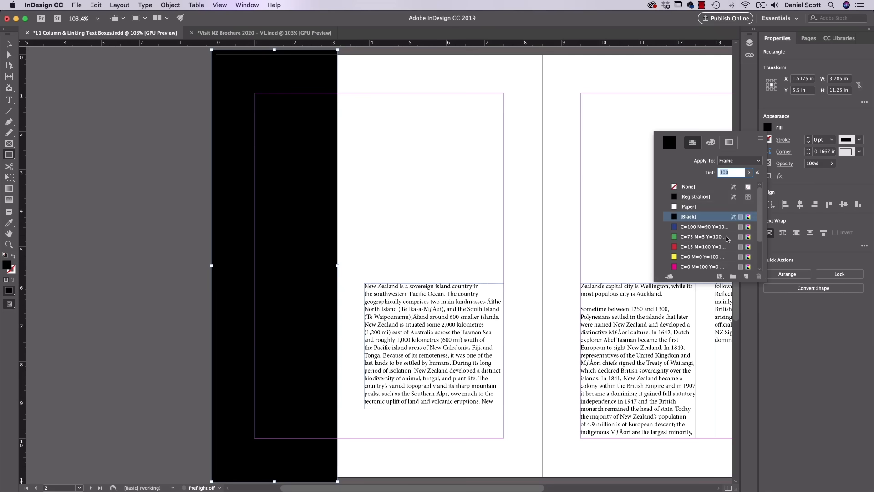
click(692, 256)
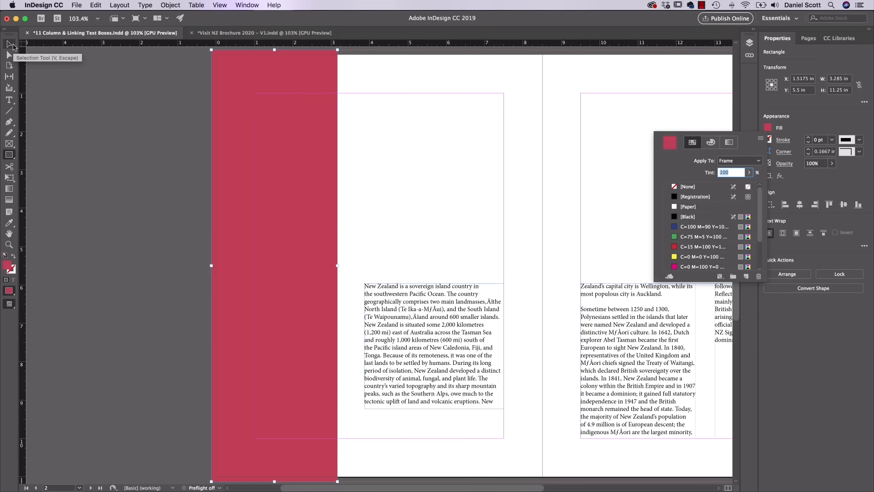
click(13, 47)
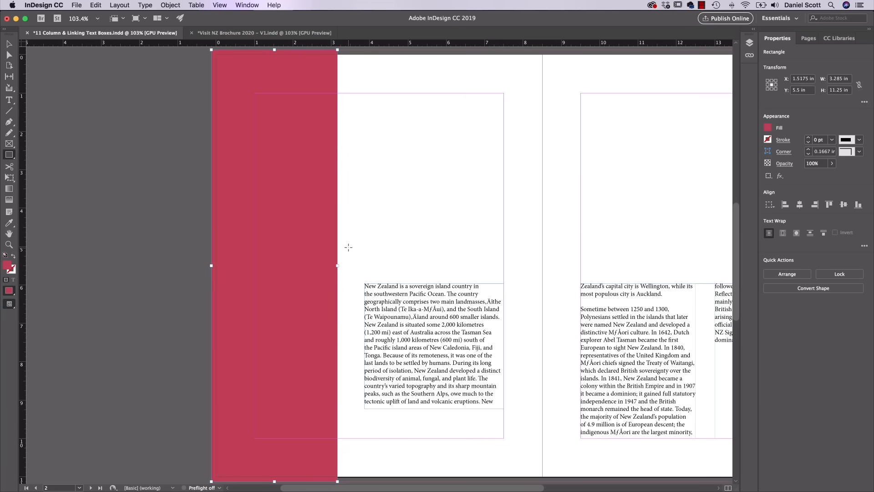
Stretch the red rectangle across page 2, divide its width by 3, and move it to the outer bleed edge.
key(v)
drag(338, 265, 543, 277)
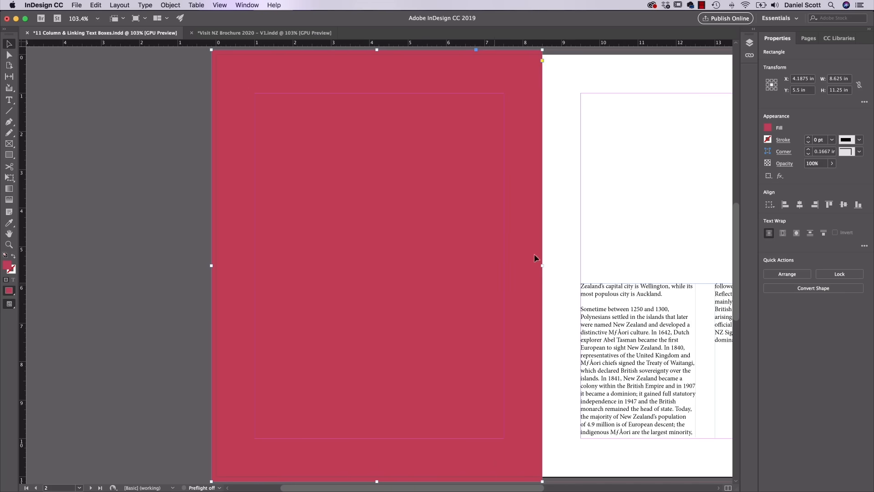
click(848, 78)
text(/3)
key(Return)
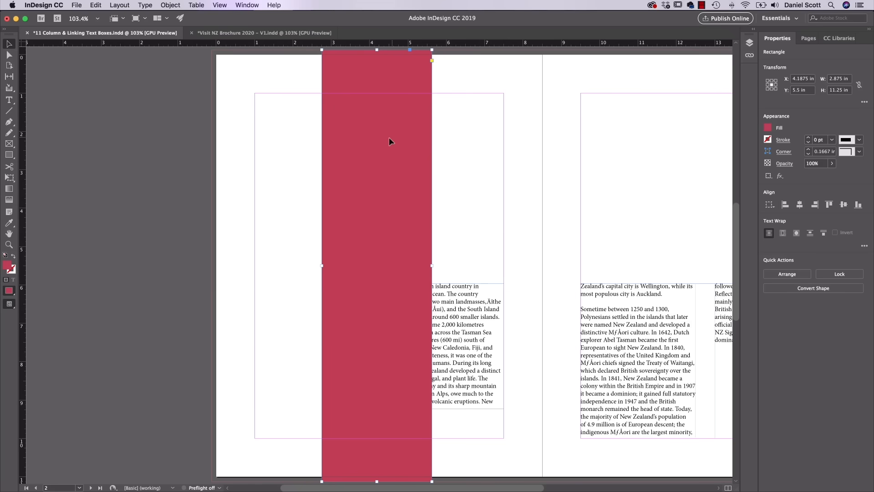
drag(371, 137, 257, 139)
click(133, 163)
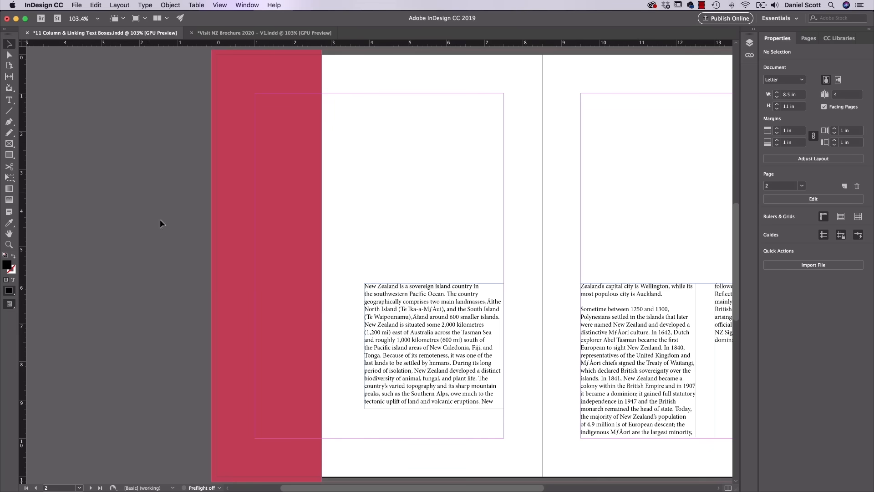
Extend the page 2 body copy frame down to the bottom margin and widen it outward to about 3.8 in.
click(434, 399)
drag(434, 408, 423, 428)
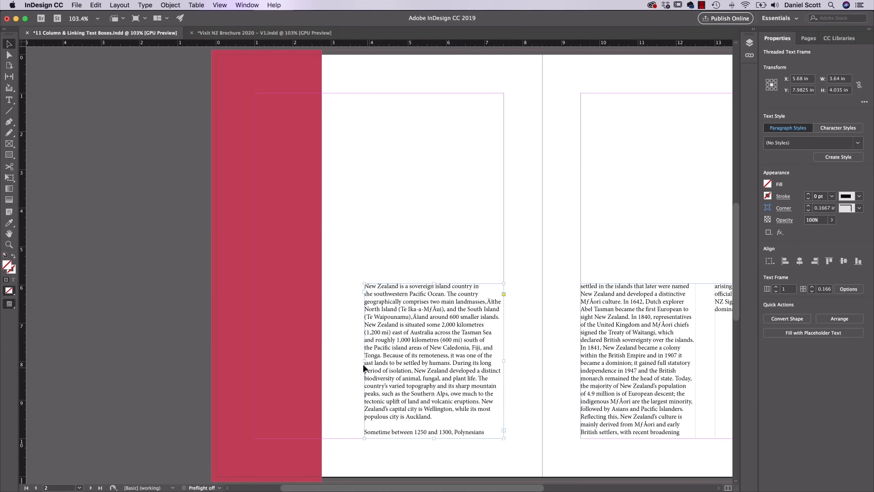
mouse_move(365, 361)
mouse_down()
mouse_move(350, 362)
mouse_move(358, 362)
mouse_up()
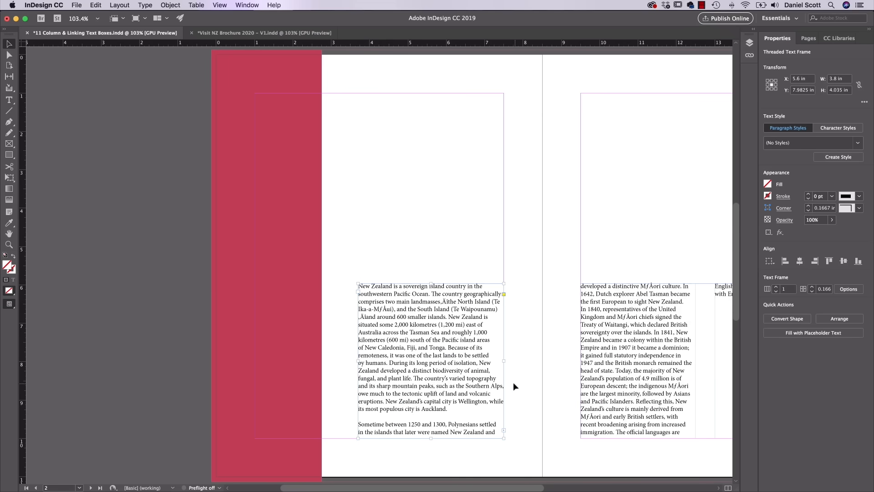
click(187, 328)
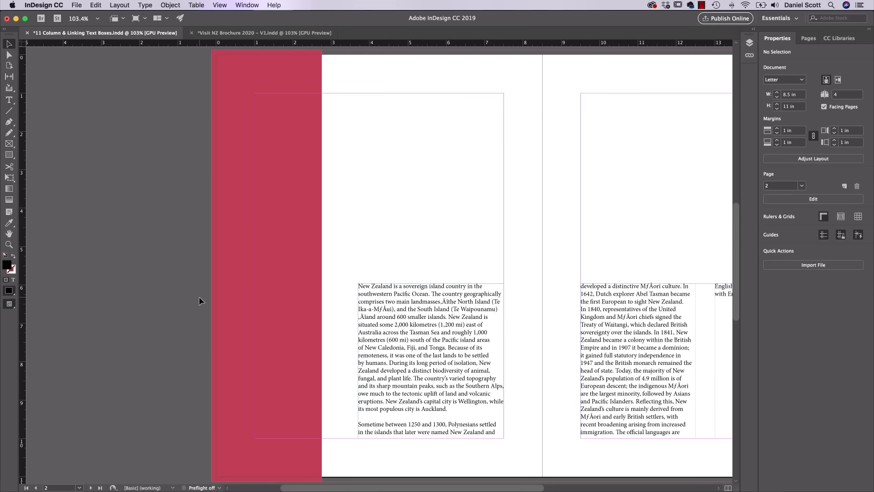
Preview the spread without guides and lower the tops of both body copy frames to a matching height of about 3.75 in.
key(w)
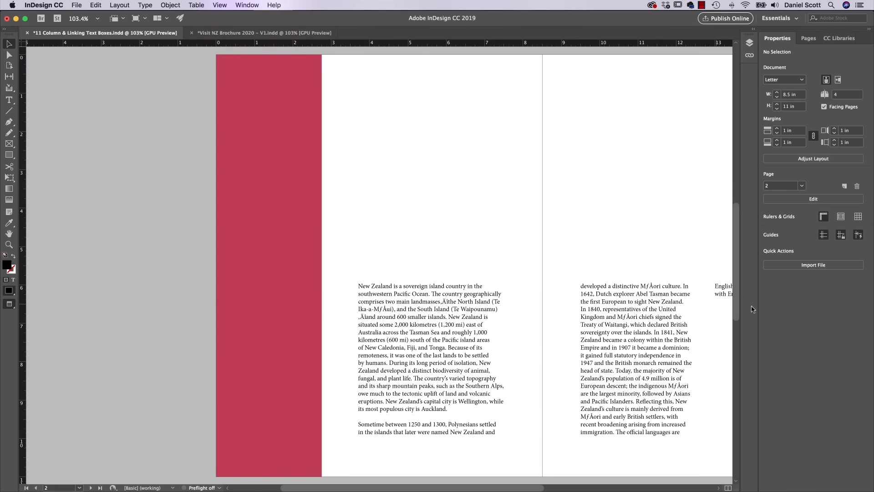
click(220, 5)
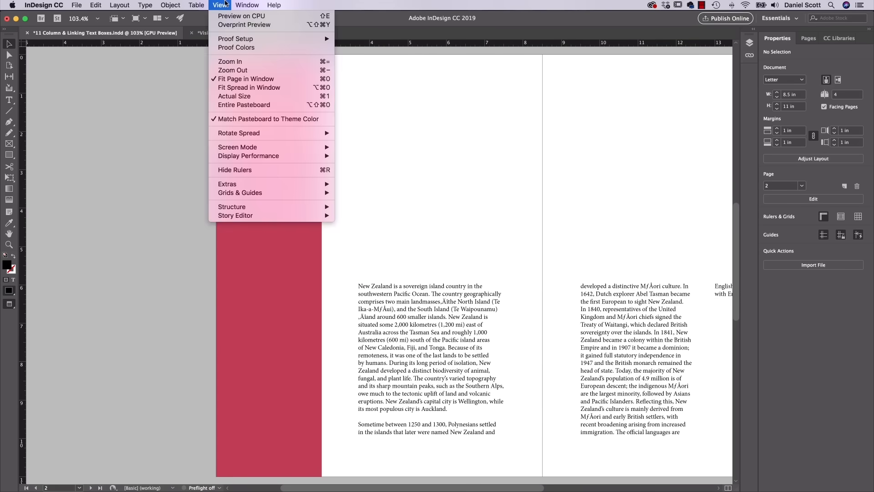
click(326, 90)
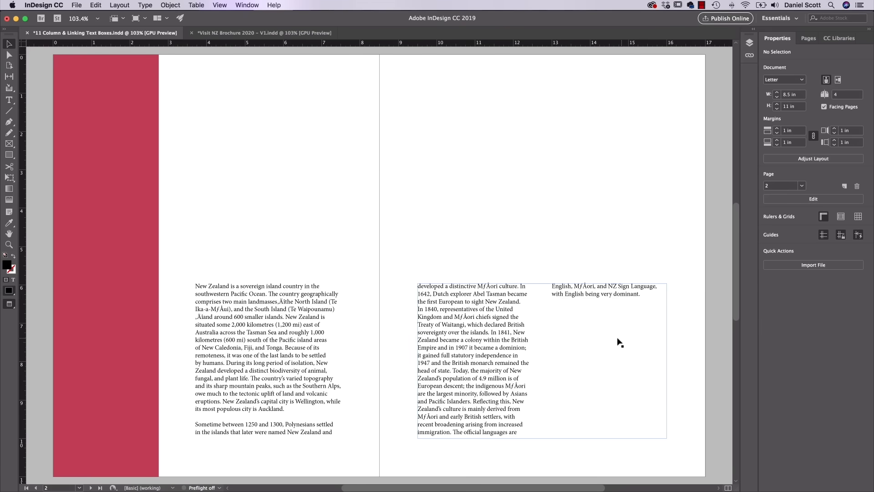
click(312, 302)
drag(268, 283, 268, 296)
click(523, 284)
drag(542, 283, 542, 295)
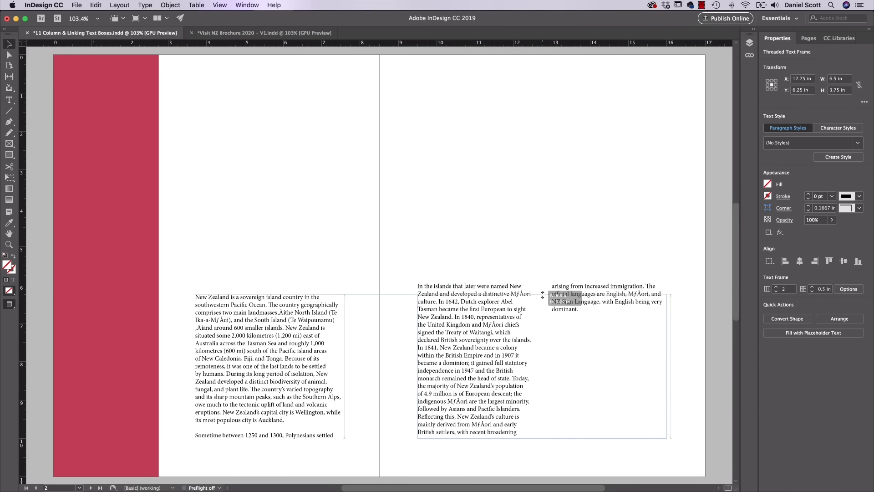
drag(542, 295, 542, 295)
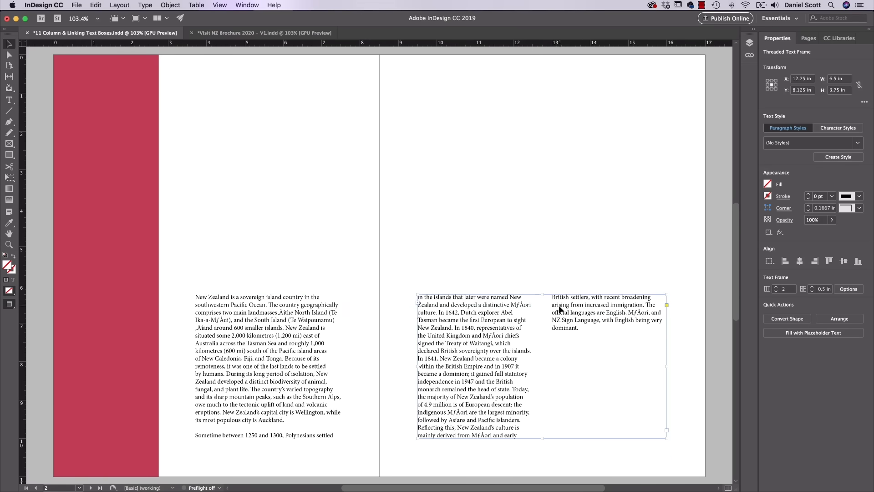
click(581, 238)
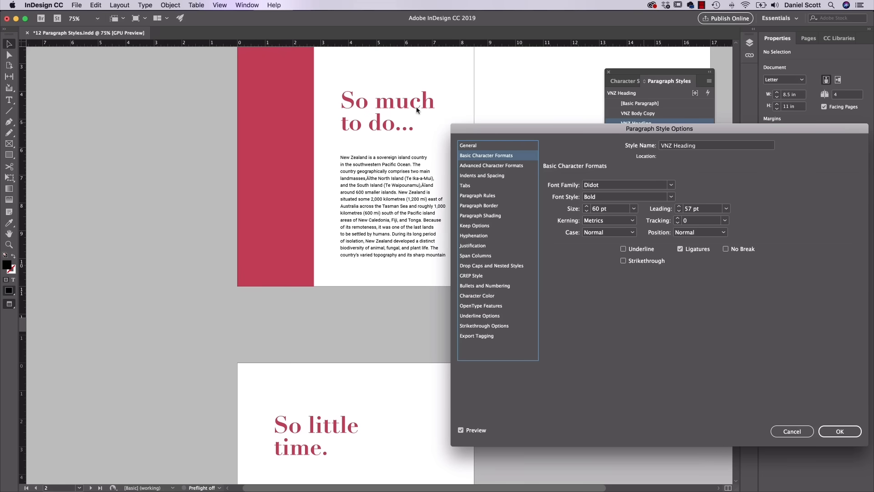
Change the font family of the VNZ Heading paragraph style to Eurostile.
click(671, 188)
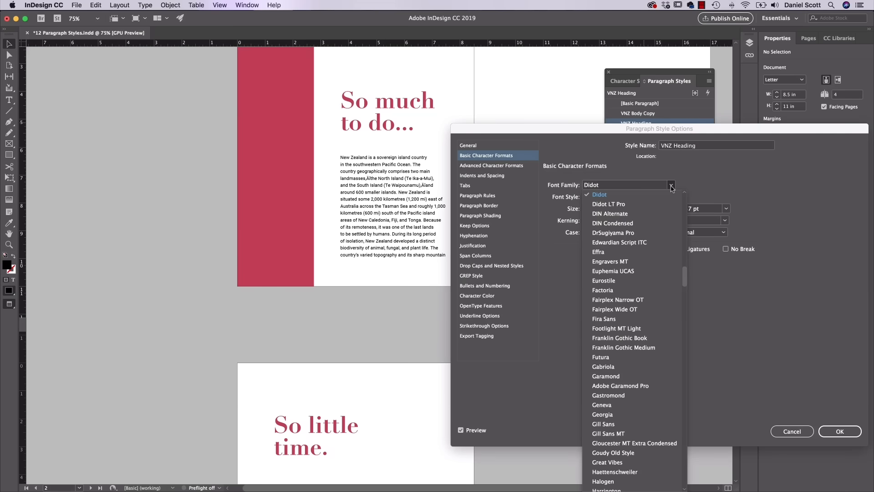
click(604, 281)
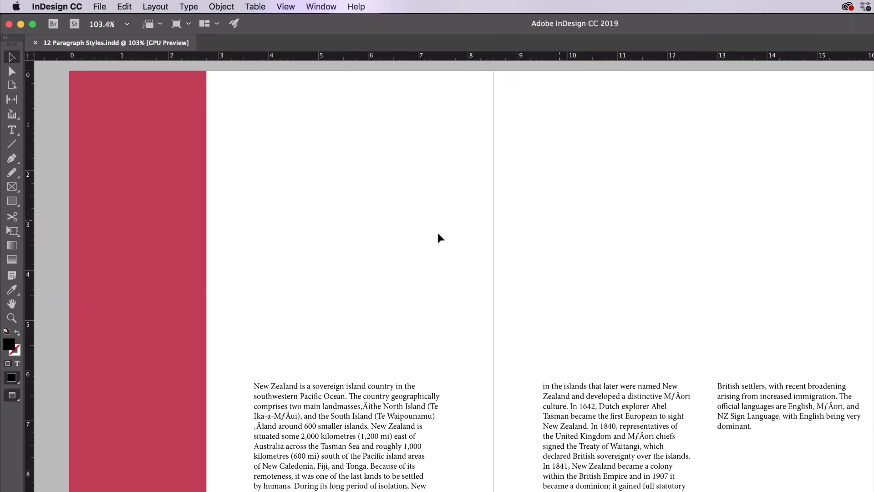
In 12 Paragraph Styles.indd, add a text frame above the page 2 body copy with the heading "So much to do...".
scroll(437, 248, left, 5)
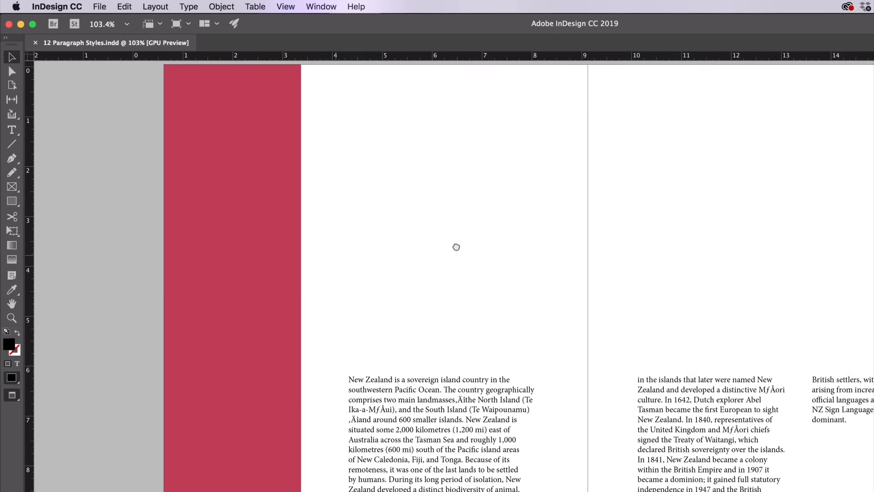
click(12, 129)
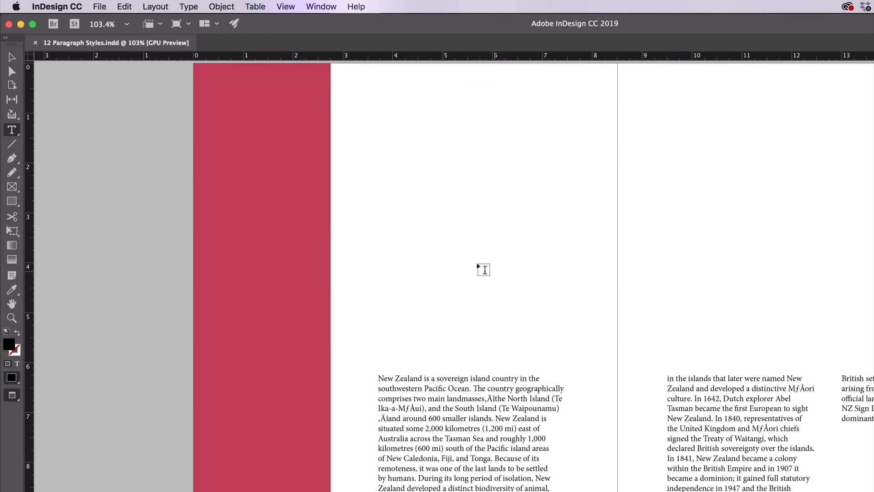
drag(383, 223, 593, 351)
text(So m)
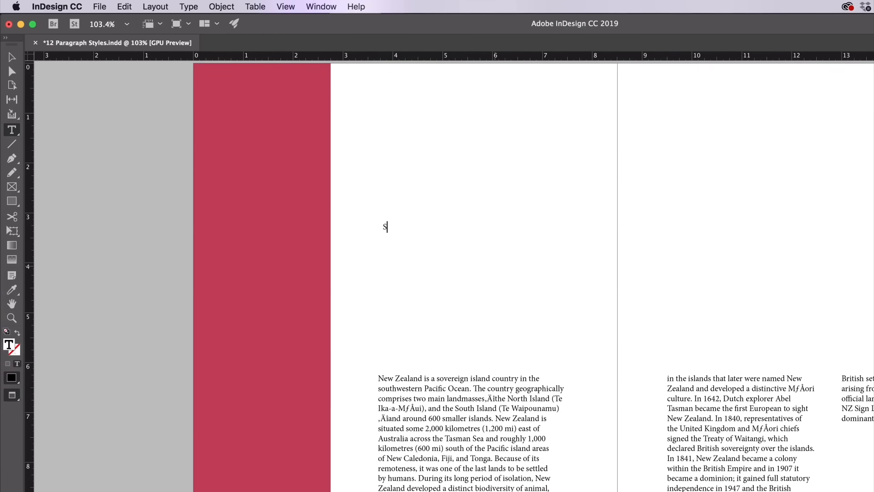
text(uch to do.)
Set the "So much to do..." heading in Didot Bold and fill its text with the dark green swatch.
triple_click(435, 226)
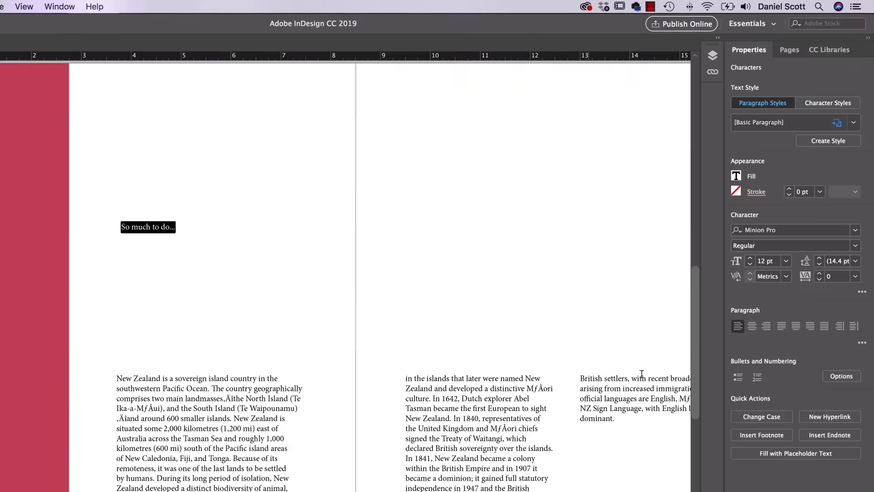
click(823, 228)
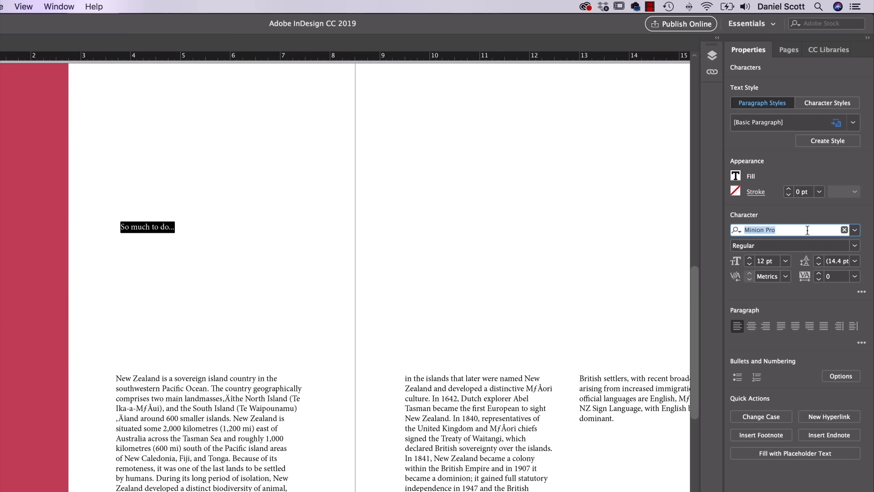
text(didot)
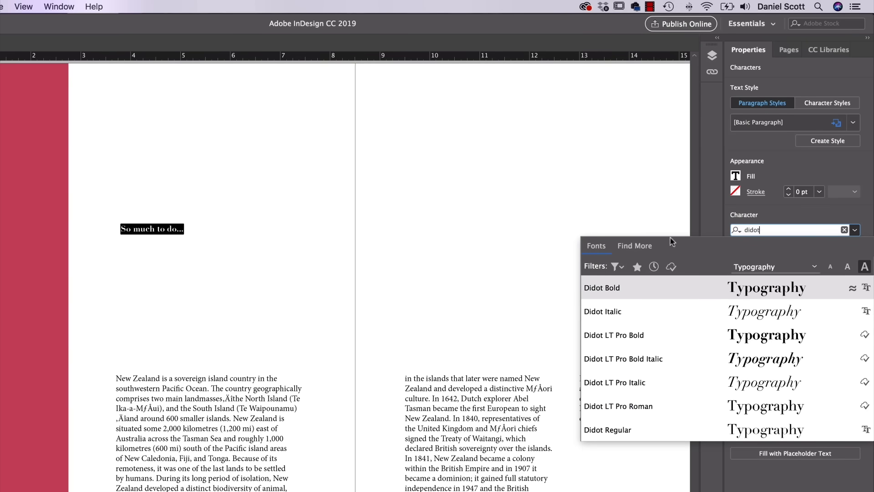
click(650, 291)
click(735, 176)
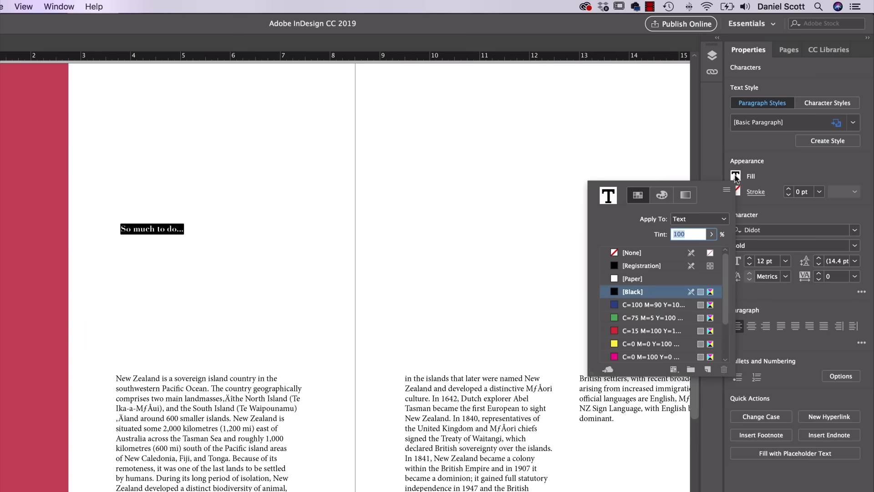
scroll(694, 291, down, 4)
click(643, 332)
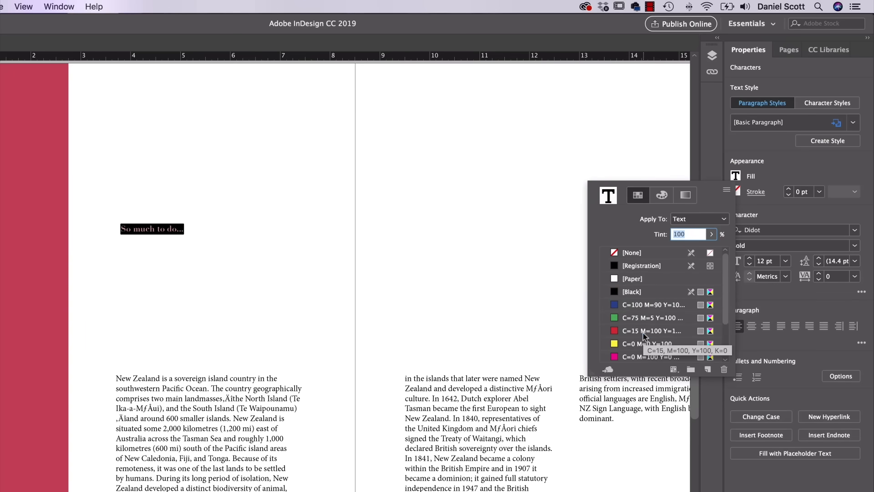
click(780, 170)
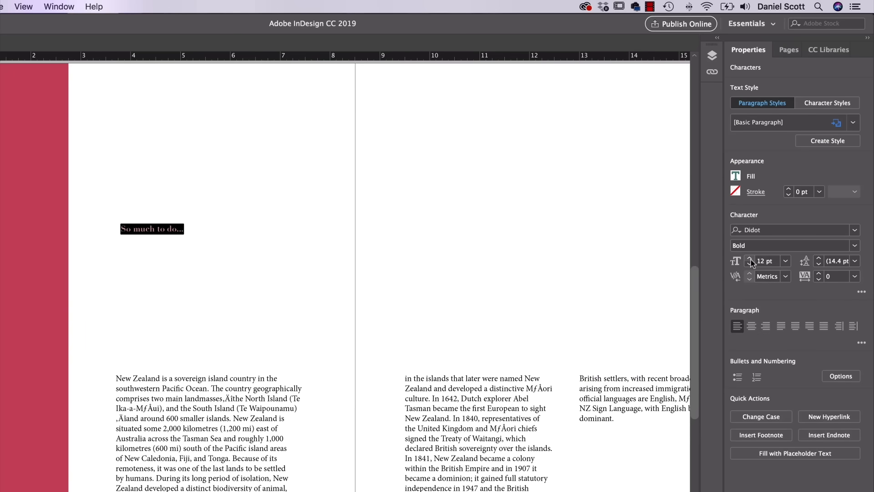
Try the preset 60 pt size on the heading and return it to 12 pt.
click(786, 261)
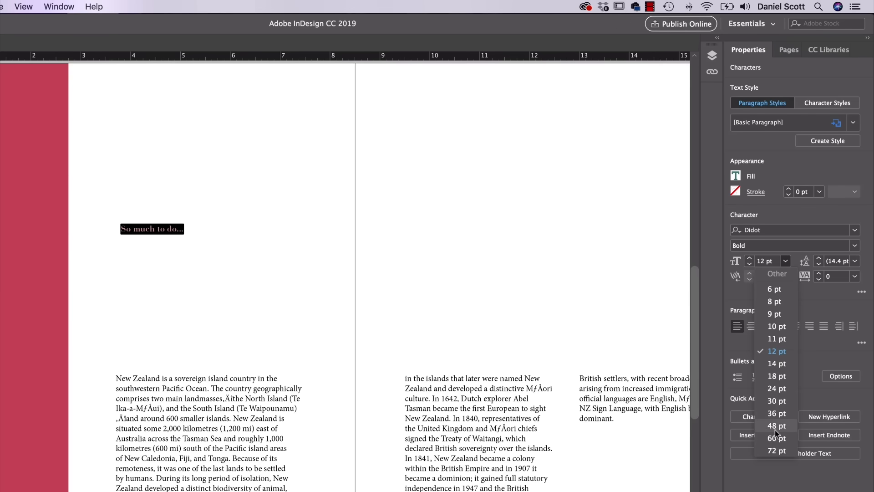
click(776, 438)
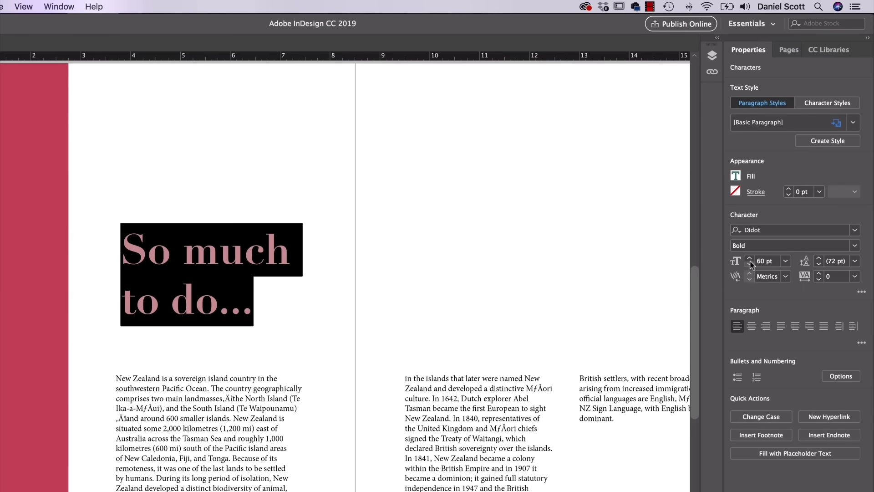
click(786, 261)
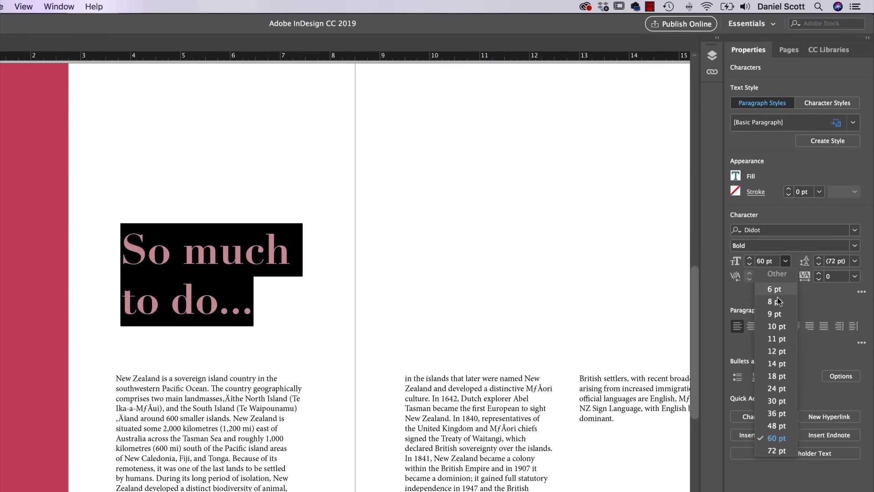
click(777, 351)
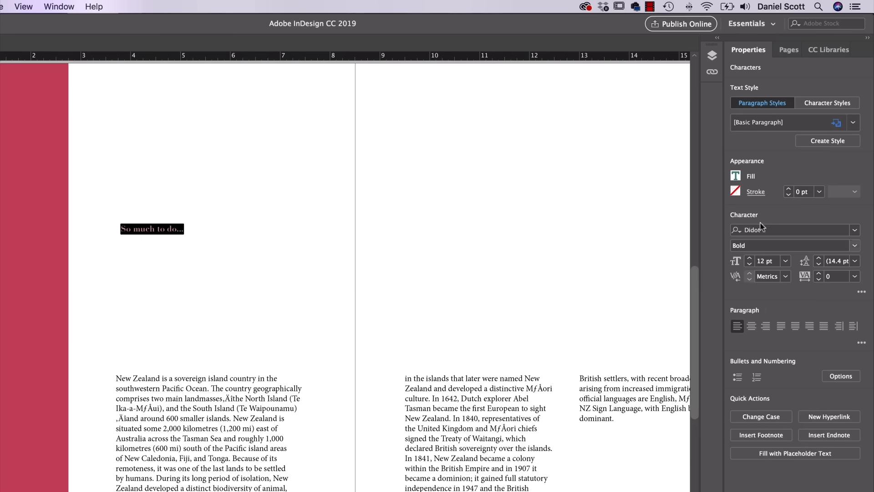
Increase the heading's font size incrementally to 60 pt.
click(749, 258)
click(750, 259)
click(750, 259)
click(750, 258)
click(750, 259)
click(750, 259)
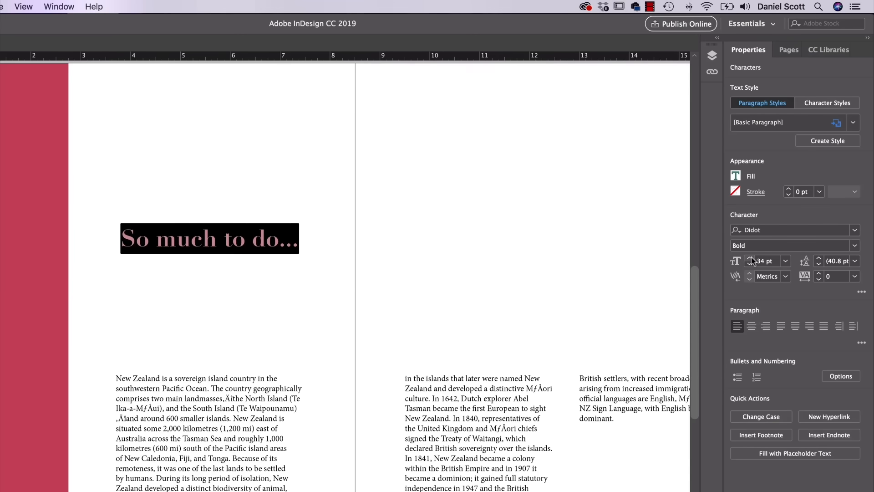
click(750, 258)
click(750, 258)
click(750, 259)
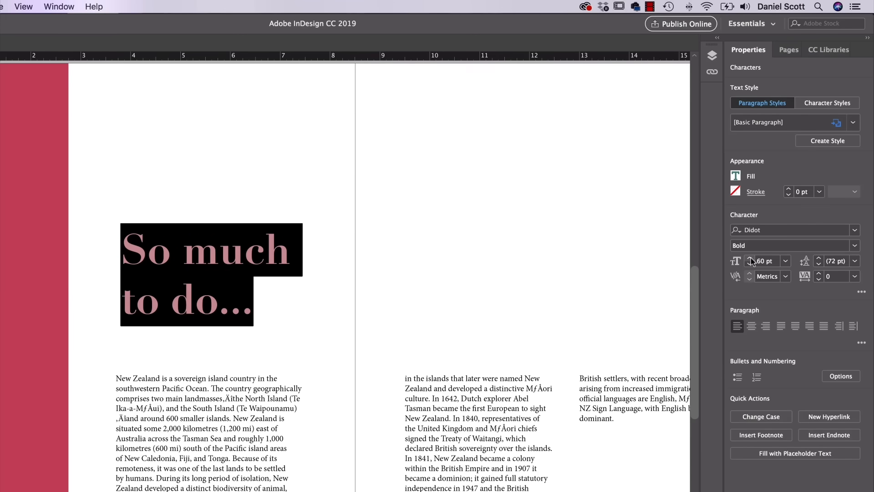
Tighten the heading's leading to 57 pt.
click(818, 266)
click(818, 266)
click(818, 266)
click(818, 266)
click(818, 266)
click(818, 265)
click(819, 266)
click(818, 266)
click(818, 266)
click(819, 266)
click(818, 266)
click(818, 266)
click(818, 266)
click(819, 266)
click(818, 266)
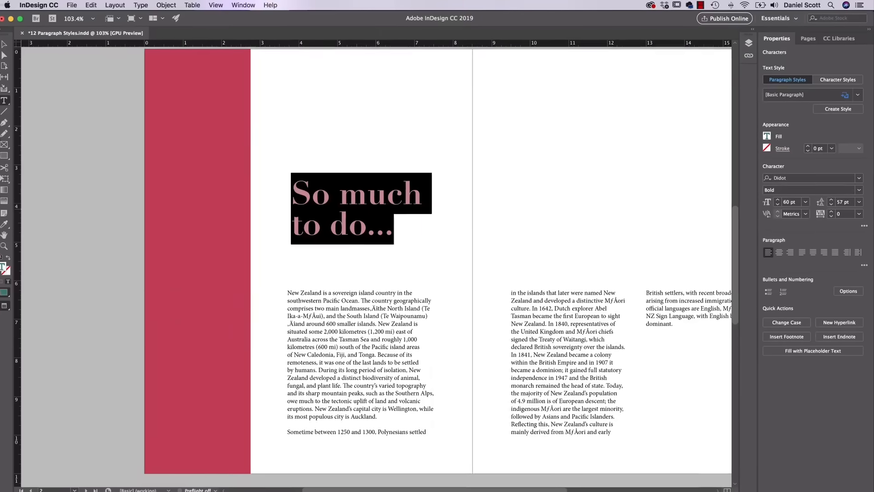
Reduce the heading frame to about 1.91 in high and align it just above the page 2 body copy along its outer edge.
click(2, 46)
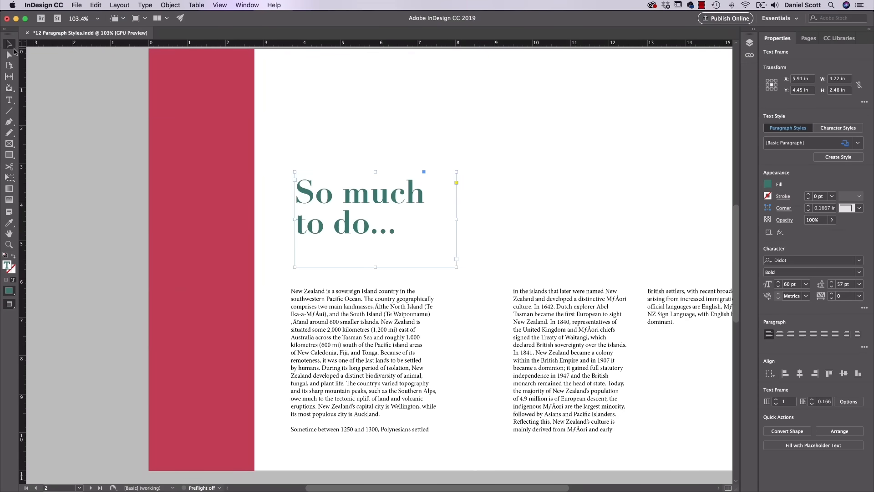
drag(370, 193, 367, 210)
drag(371, 281, 371, 259)
mouse_move(363, 218)
mouse_down()
mouse_move(366, 229)
mouse_move(376, 213)
mouse_up()
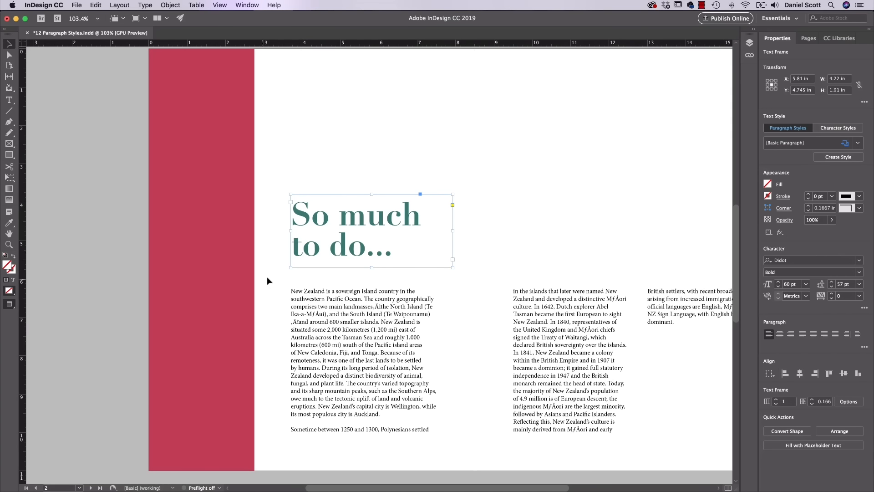
Try selecting all of the "So much to do..." heading text and switching back to its frame.
double_click(352, 246)
triple_click(352, 246)
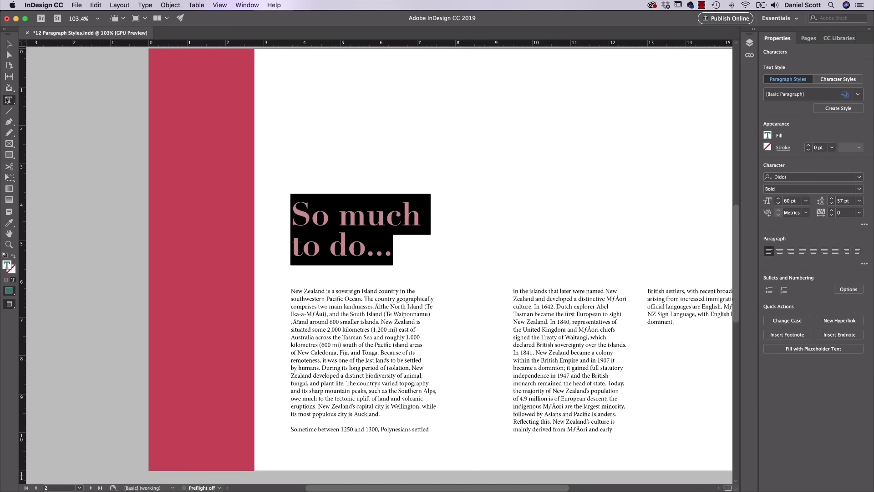
click(422, 255)
drag(422, 255, 372, 244)
key(super+a)
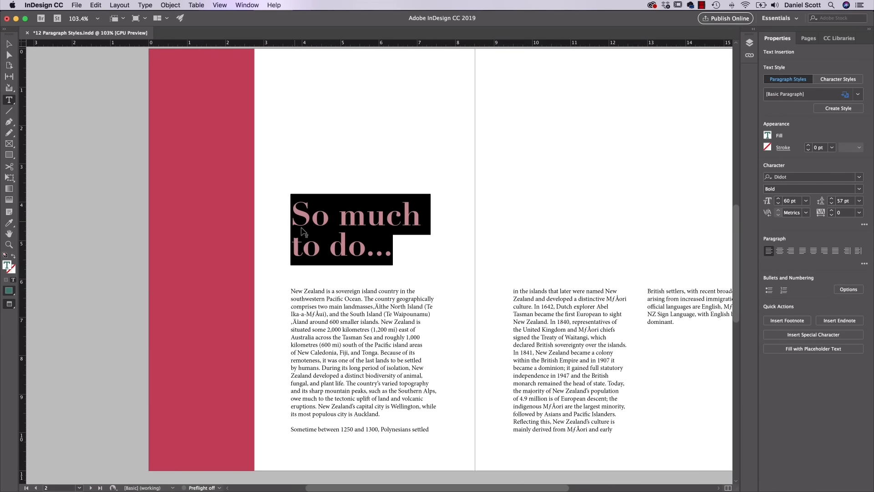
click(8, 44)
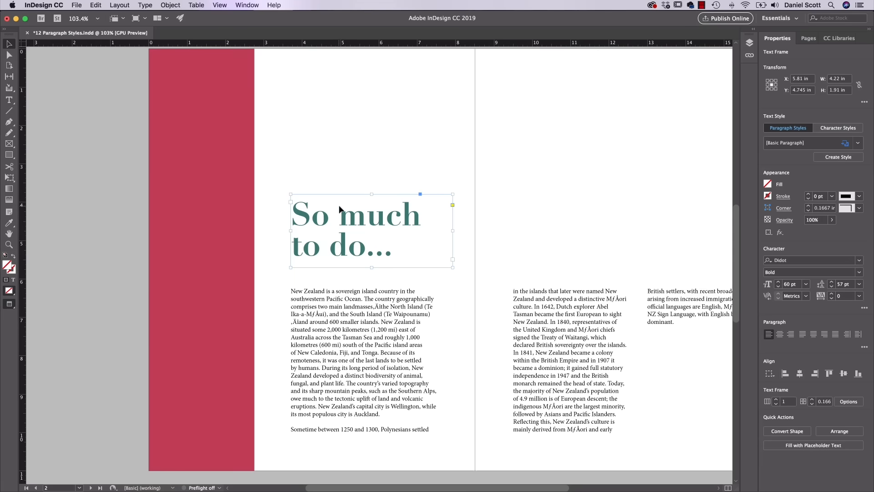
double_click(366, 221)
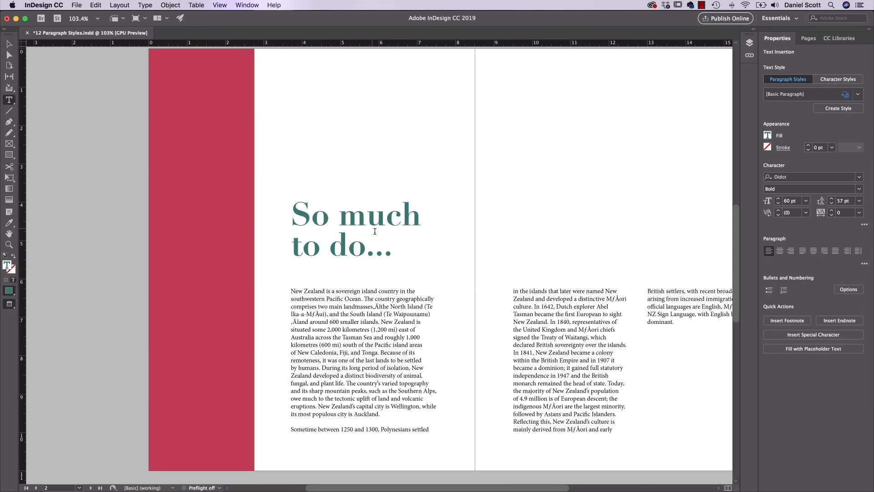
click(9, 44)
Try selecting a single line and the whole paragraph of the heading with the Type tool.
click(8, 100)
click(367, 217)
triple_click(367, 219)
click(367, 220)
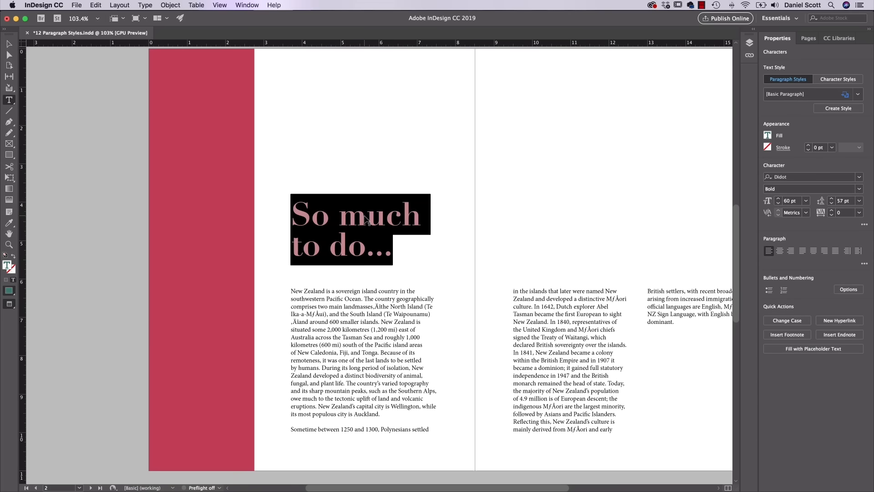
click(367, 220)
double_click(366, 218)
click(364, 215)
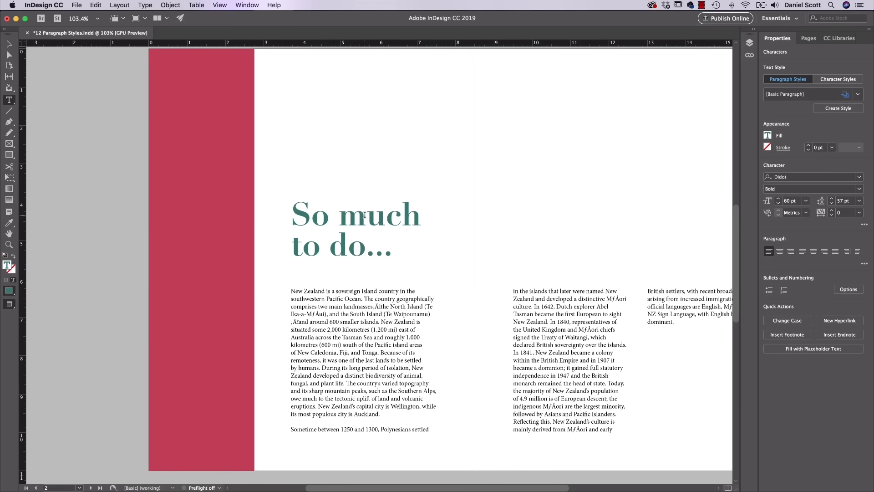
triple_click(364, 215)
triple_click(367, 219)
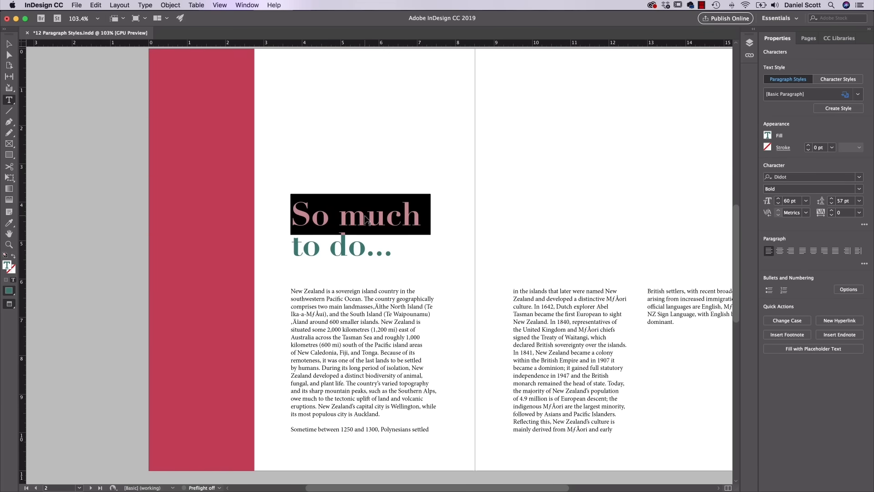
click(367, 219)
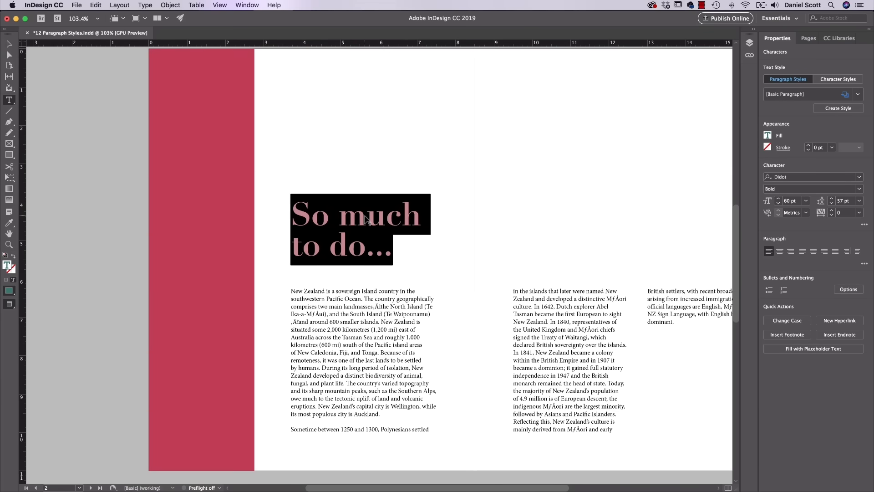
Try selecting the entire body copy story across its linked columns.
triple_click(392, 309)
click(392, 309)
click(392, 310)
click(391, 310)
click(393, 312)
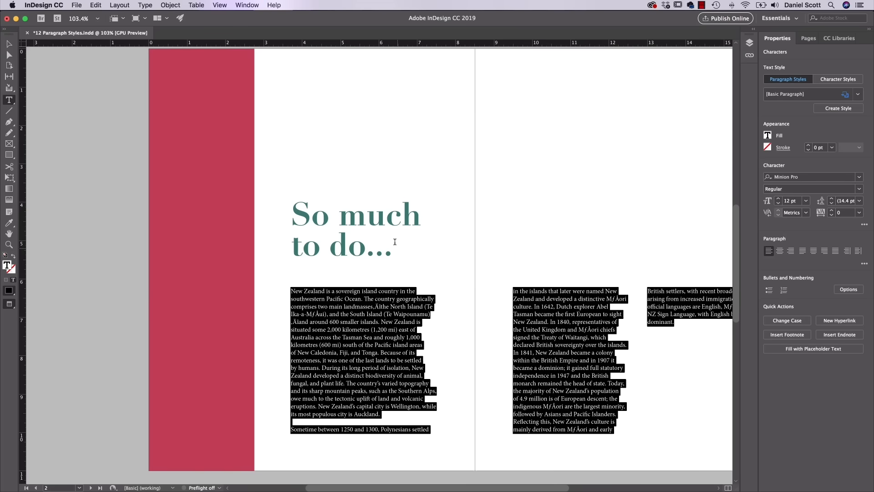
Select the full "So much to do..." heading text and place the Paragraph Styles panel over the upper part of page 3.
triple_click(385, 221)
click(384, 221)
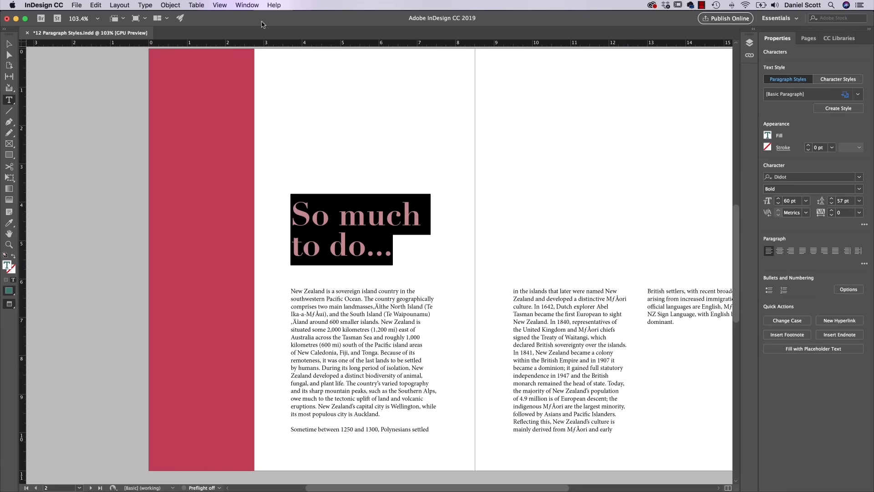
click(254, 5)
mouse_move(300, 214)
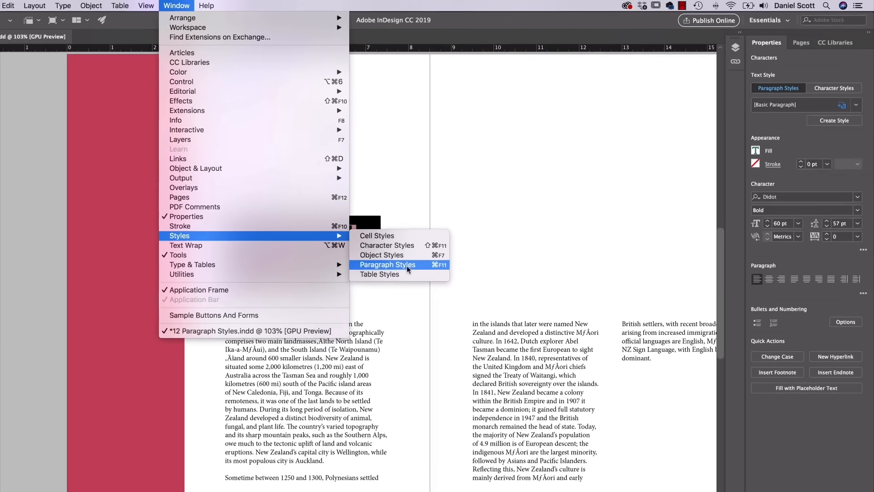
click(407, 264)
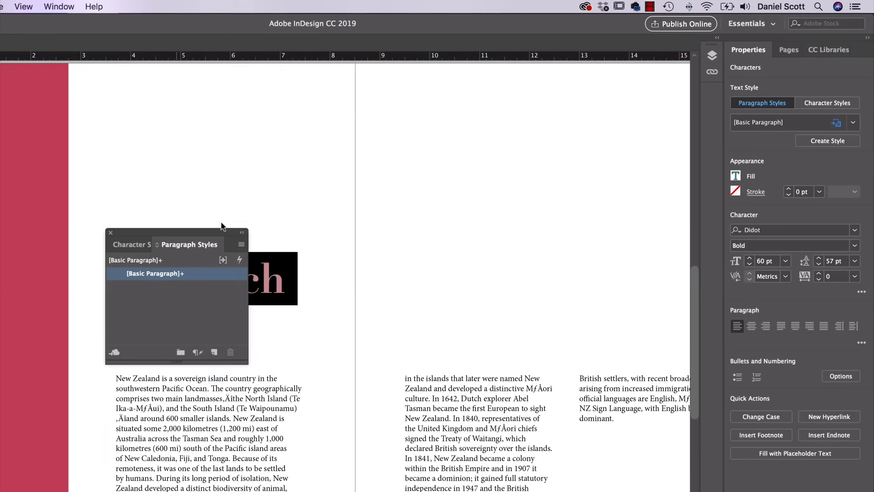
drag(221, 227, 486, 135)
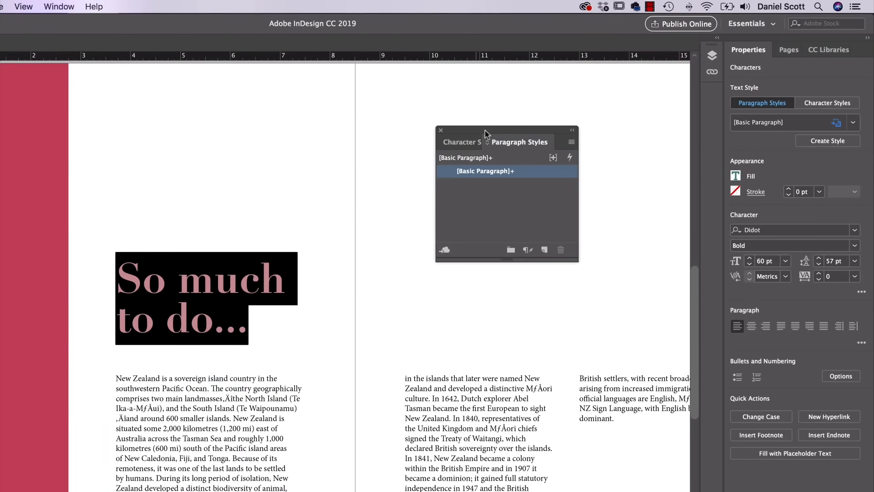
drag(505, 135, 572, 106)
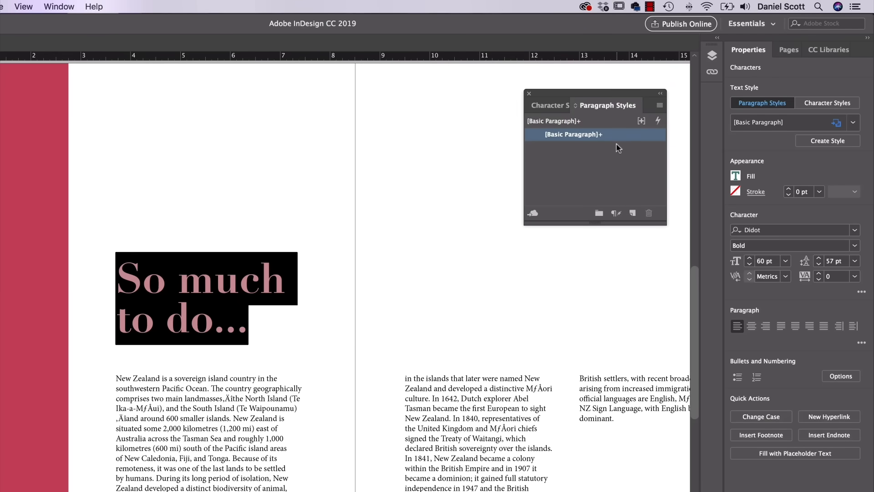
Create a new paragraph style from the selected heading and base it on [No Paragraph Style].
click(633, 214)
double_click(558, 149)
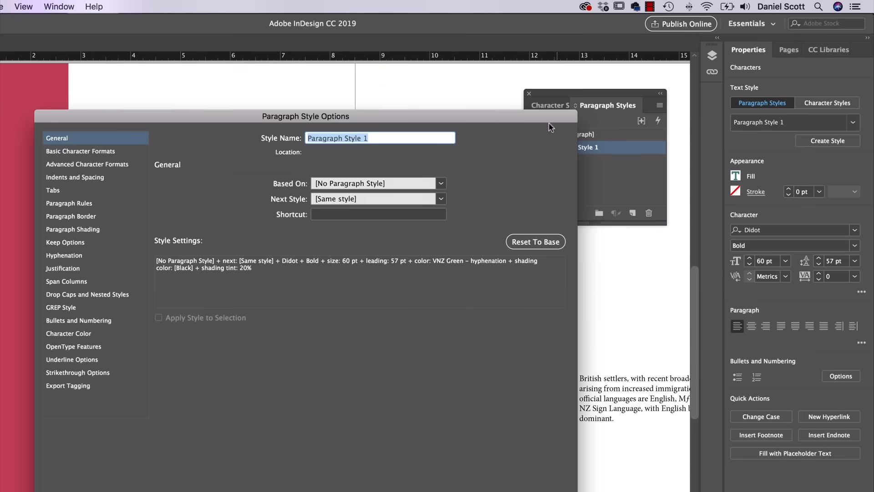
drag(550, 125, 565, 145)
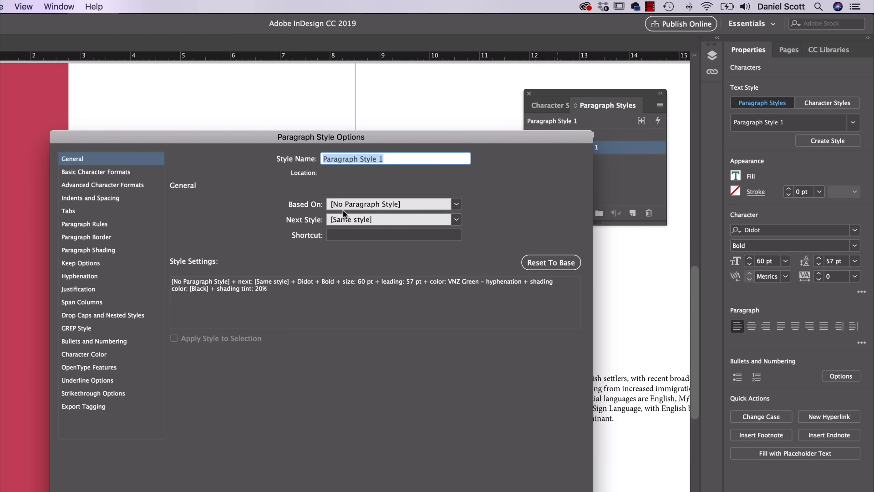
click(456, 205)
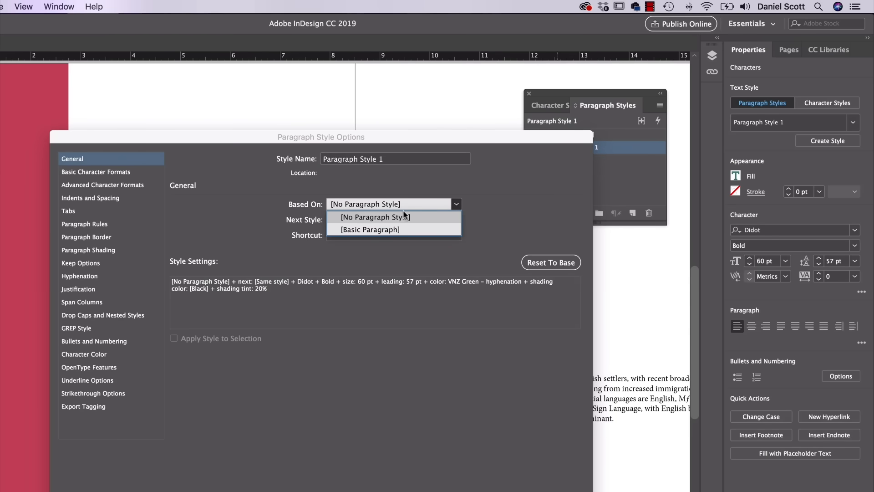
click(345, 218)
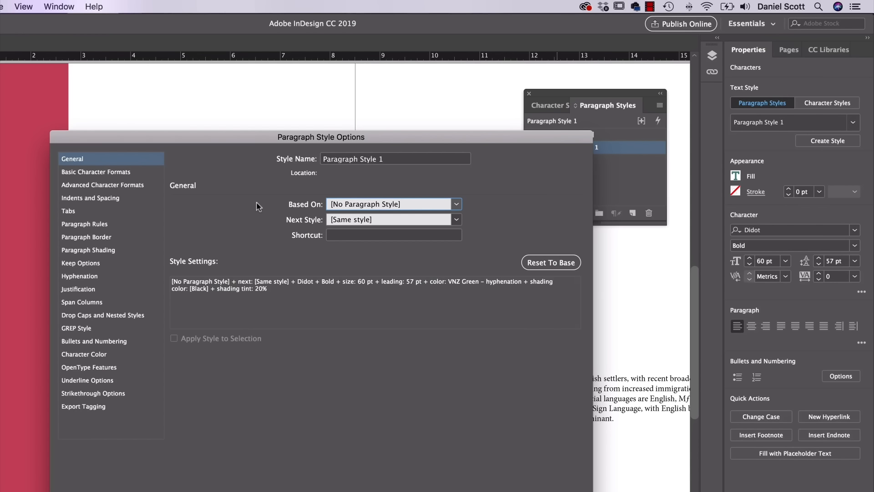
Name the new paragraph style "VNZ Heading" and save its options.
triple_click(407, 158)
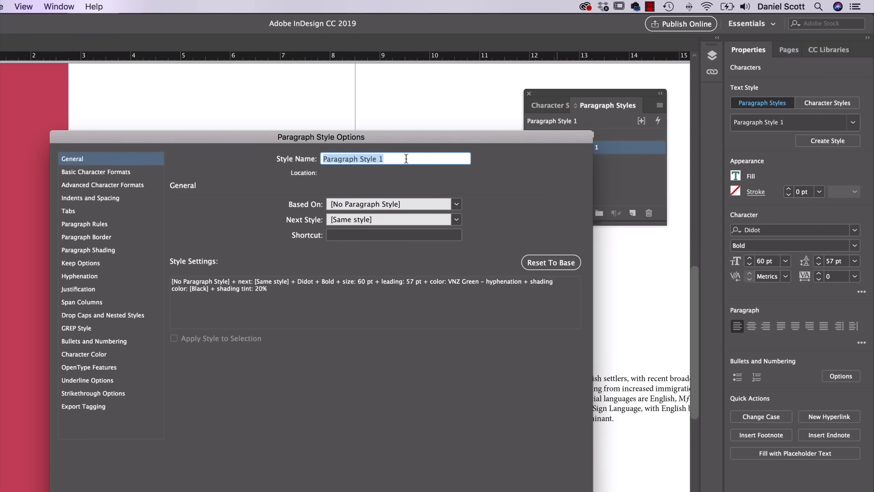
text(VNZ Bo)
key(BackSpace)
key(BackSpace)
text(Heading)
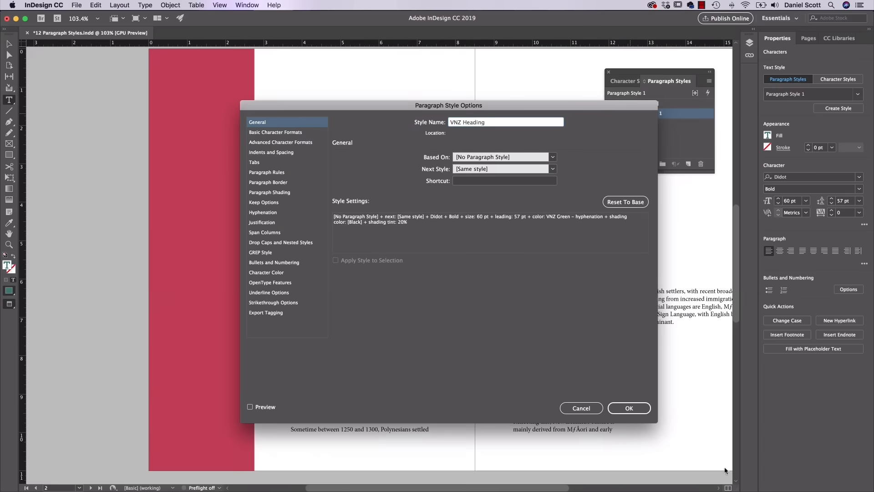
click(640, 408)
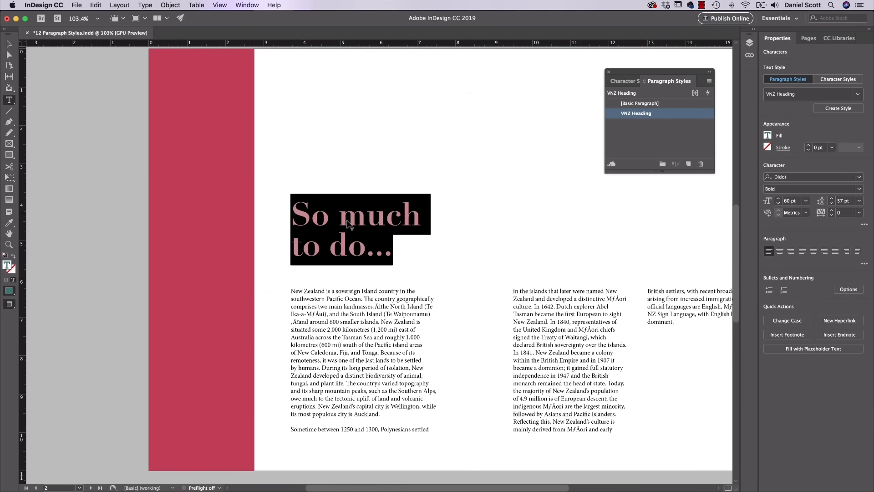
Deselect the heading and bring up blank page 4 with its margin guides shown.
key(Escape)
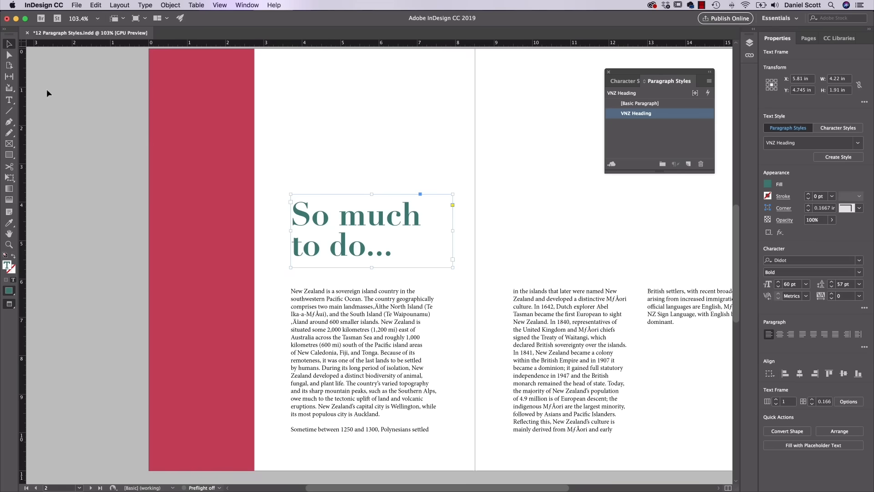
click(127, 177)
scroll(130, 184, down, 10)
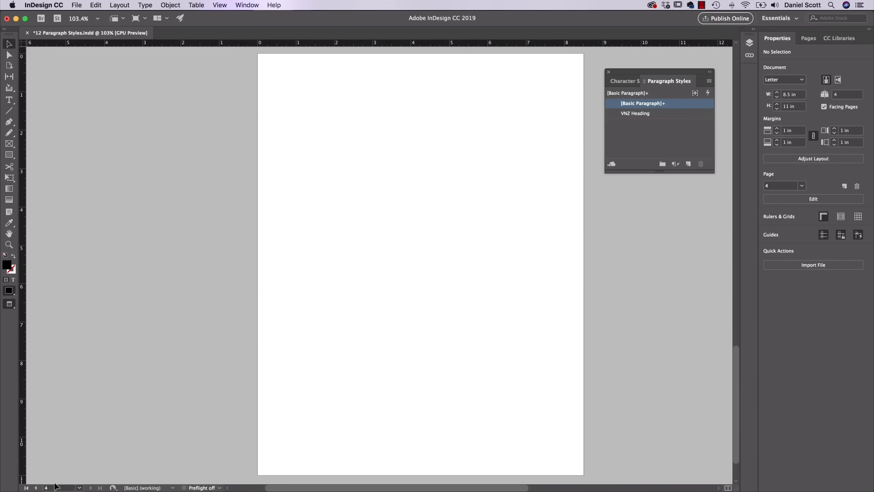
click(808, 38)
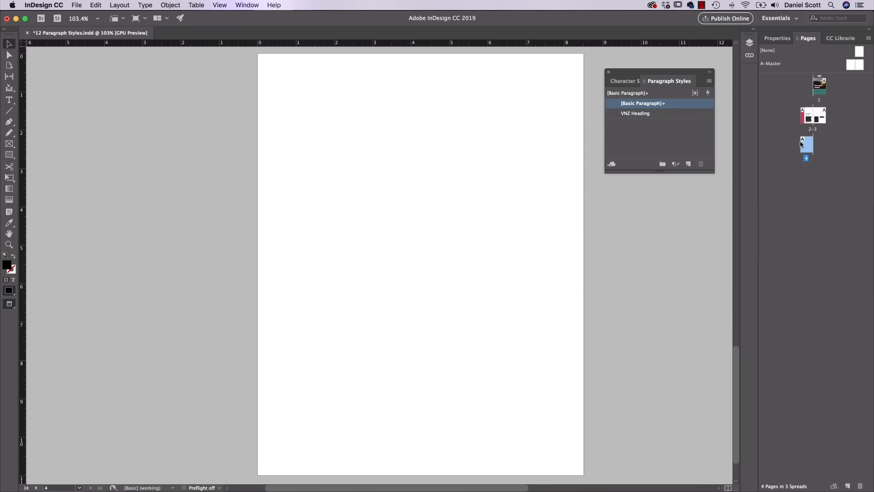
double_click(807, 146)
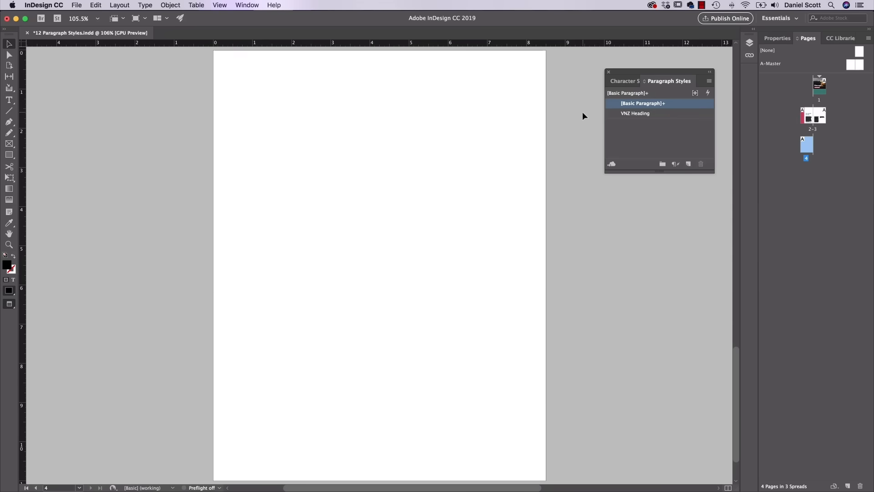
key(w)
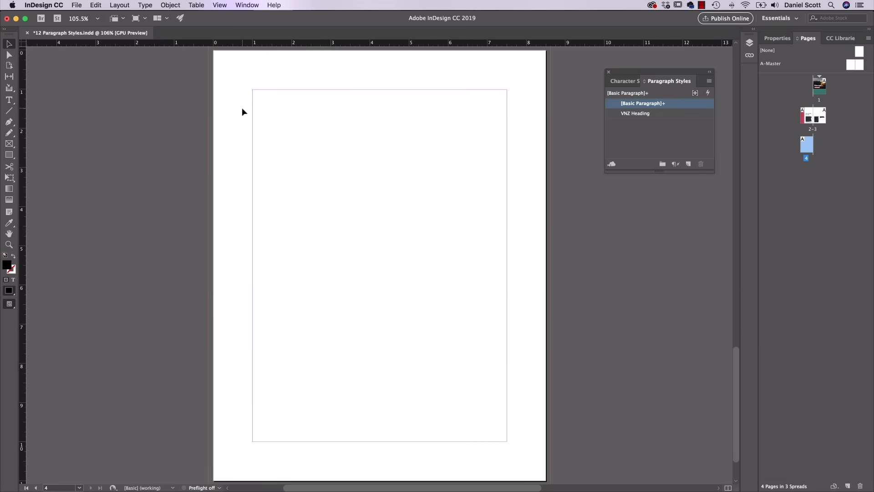
Draw a text frame about 4.68 by 3.08 in near the top of page 4 containing "So little time.".
click(9, 100)
drag(263, 116, 447, 237)
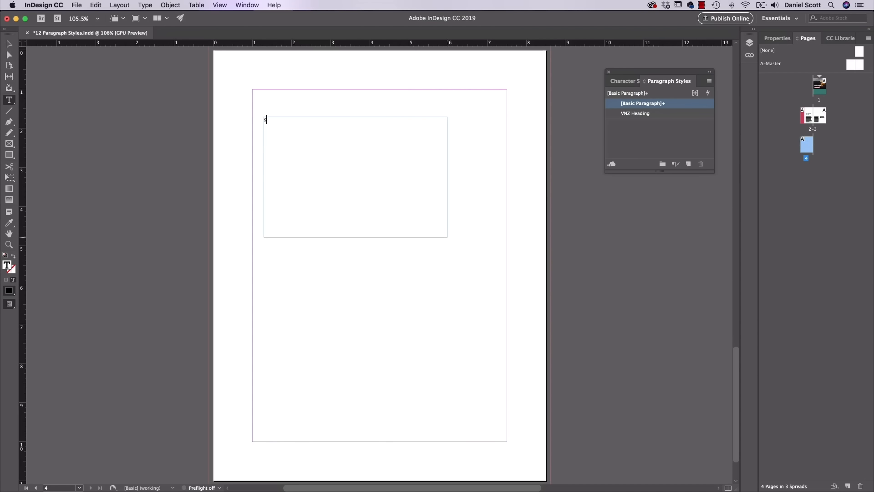
text(so little time...)
key(BackSpace)
key(BackSpace)
text(.)
click(265, 119)
text(S)
key(Delete)
Apply the VNZ Heading paragraph style to the "So little time." text and deselect the frame.
drag(314, 121, 205, 121)
click(777, 38)
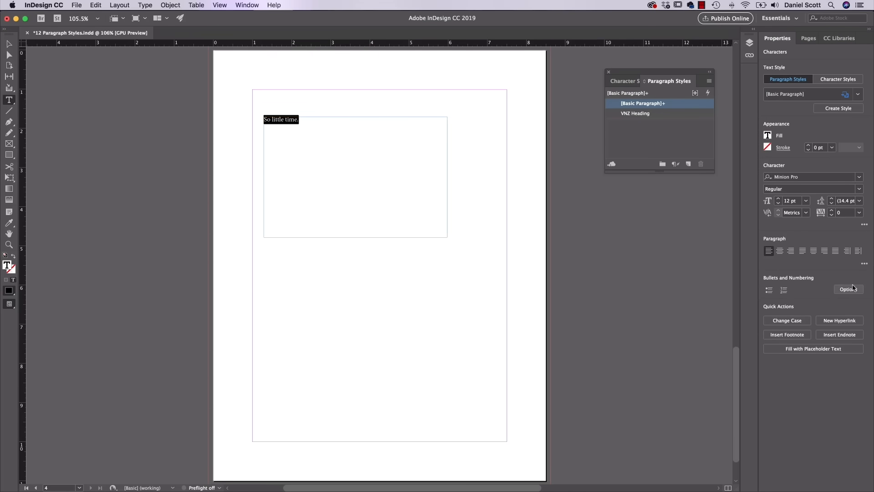
click(631, 113)
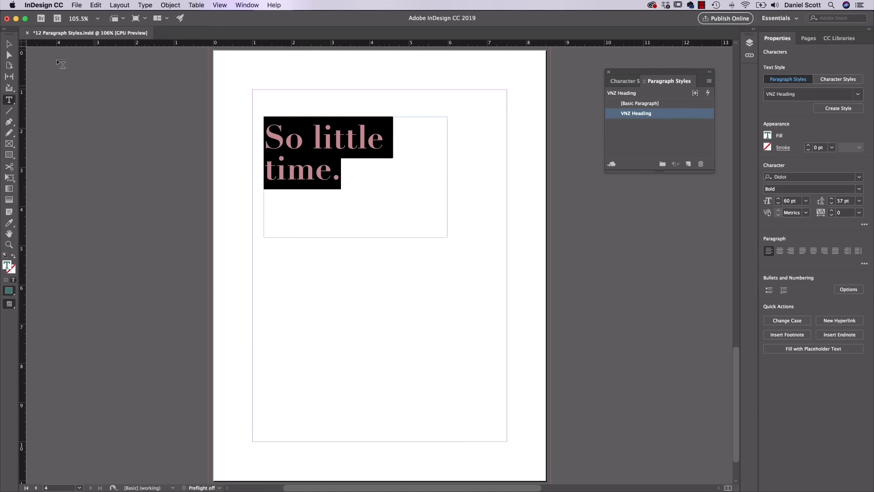
click(10, 44)
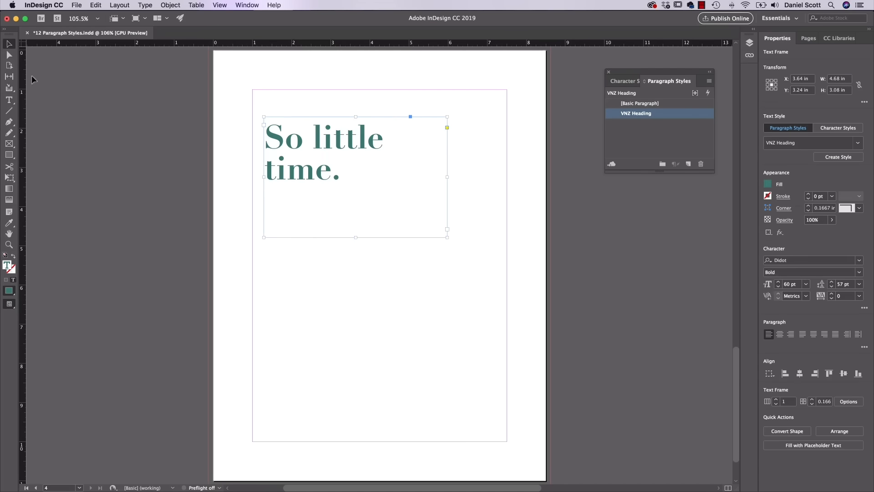
click(136, 115)
Change the character color of the VNZ Heading paragraph style to VNZ Red and check the headings on pages 2 and 4.
scroll(200, 119, up, 5)
scroll(202, 119, down, 5)
scroll(201, 119, up, 1)
scroll(201, 120, up, 6)
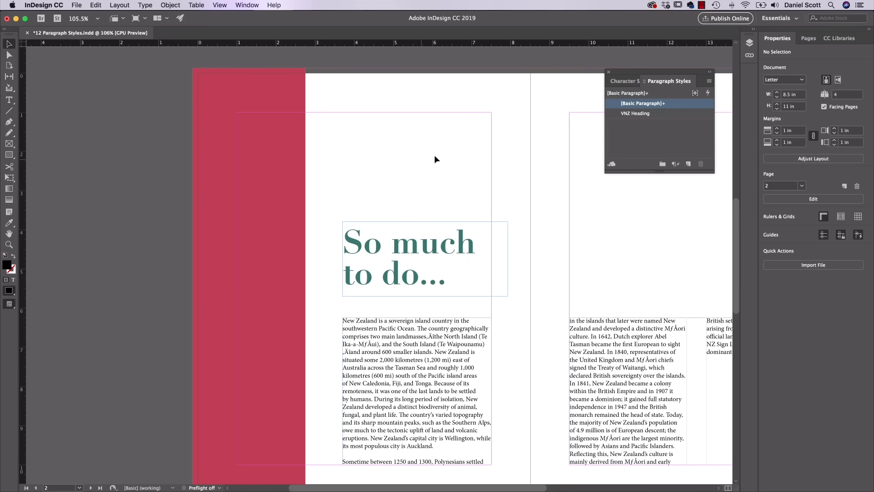
double_click(631, 114)
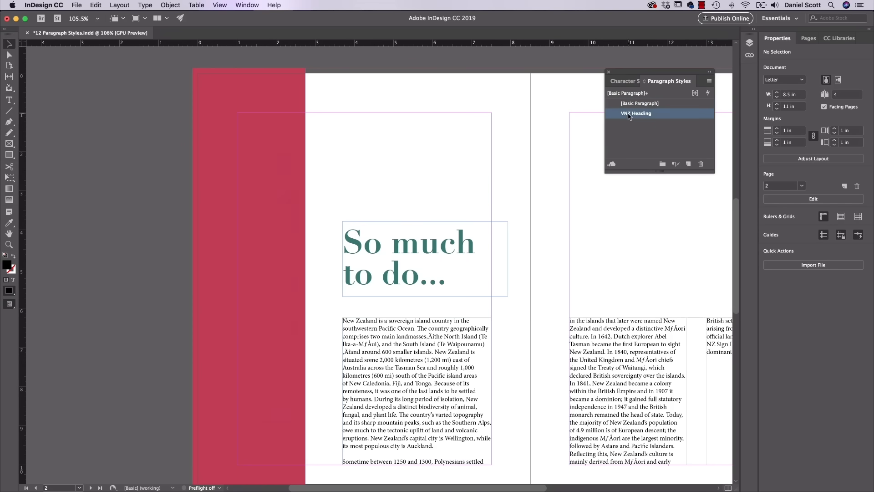
click(282, 133)
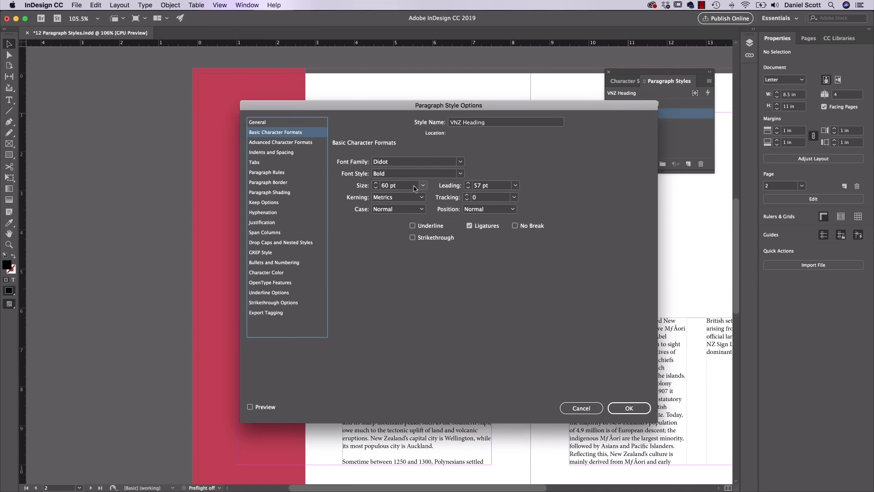
click(263, 273)
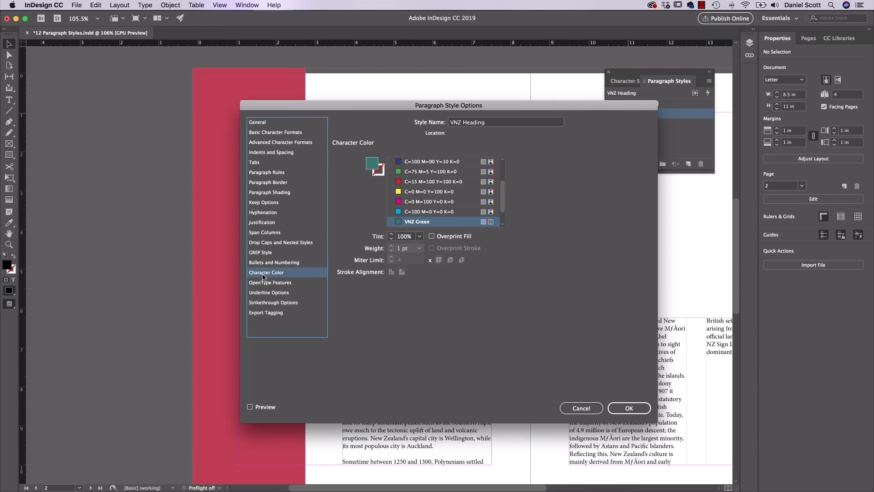
click(502, 224)
click(502, 224)
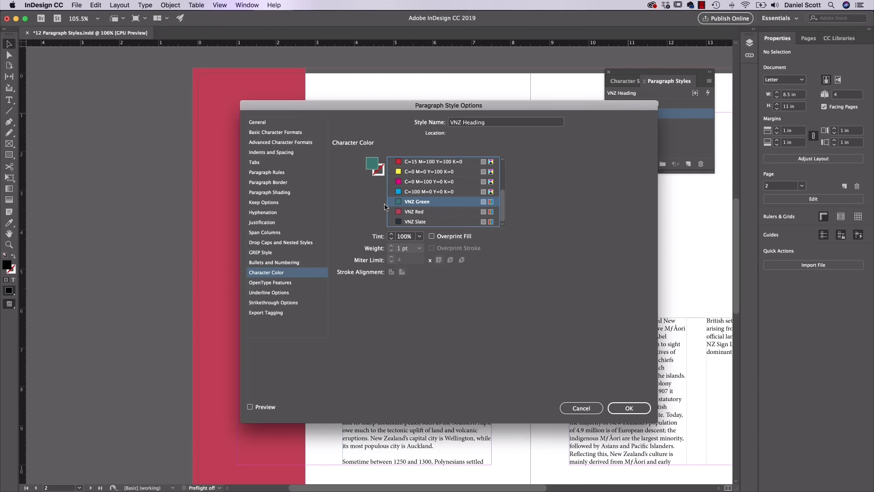
click(421, 212)
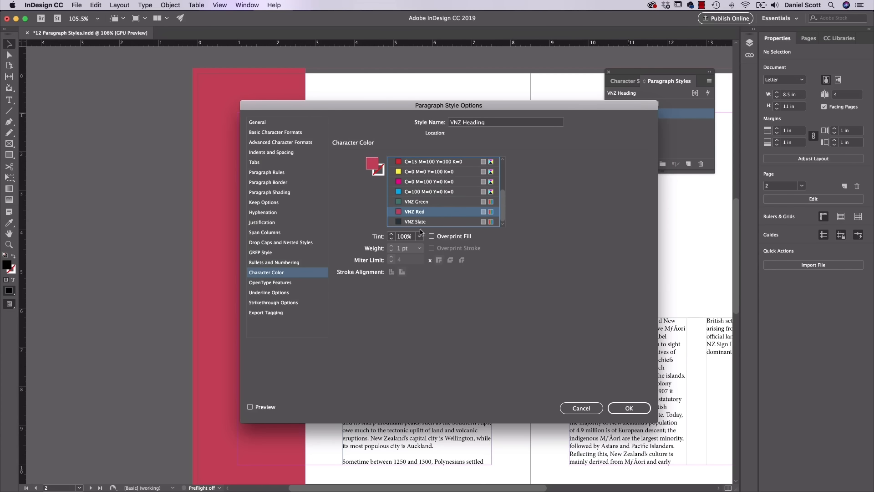
click(630, 407)
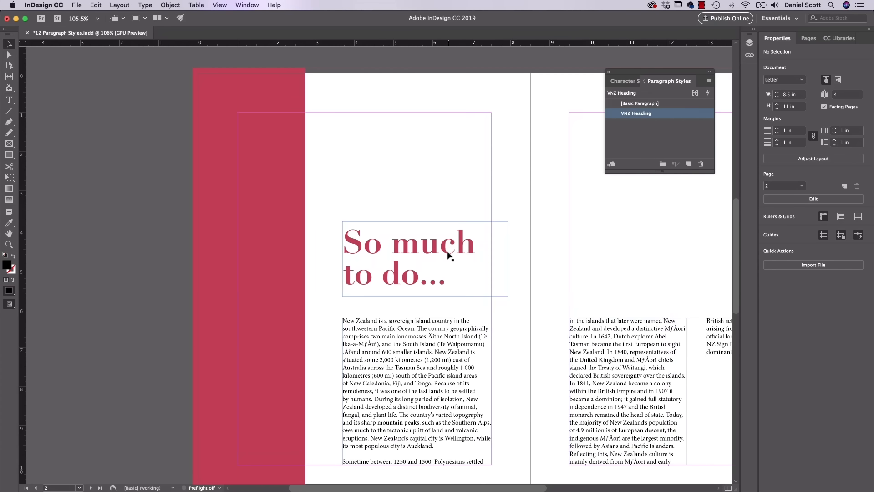
scroll(400, 262, down, 10)
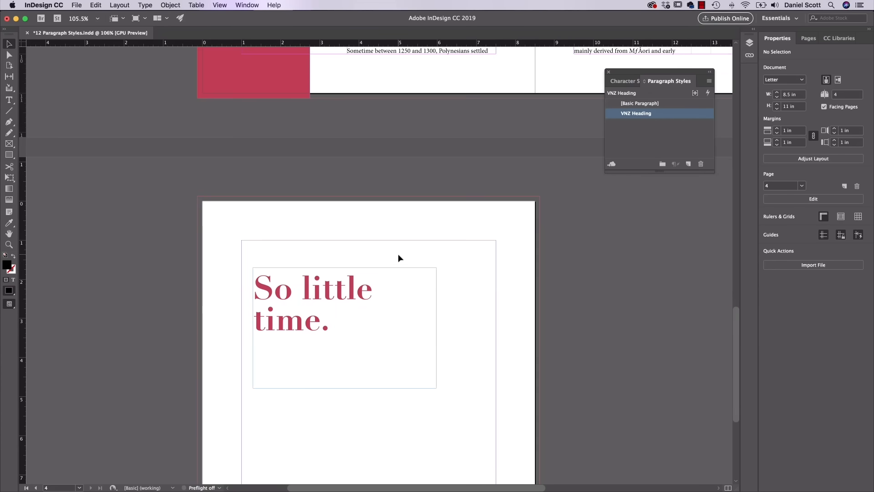
scroll(398, 254, up, 5)
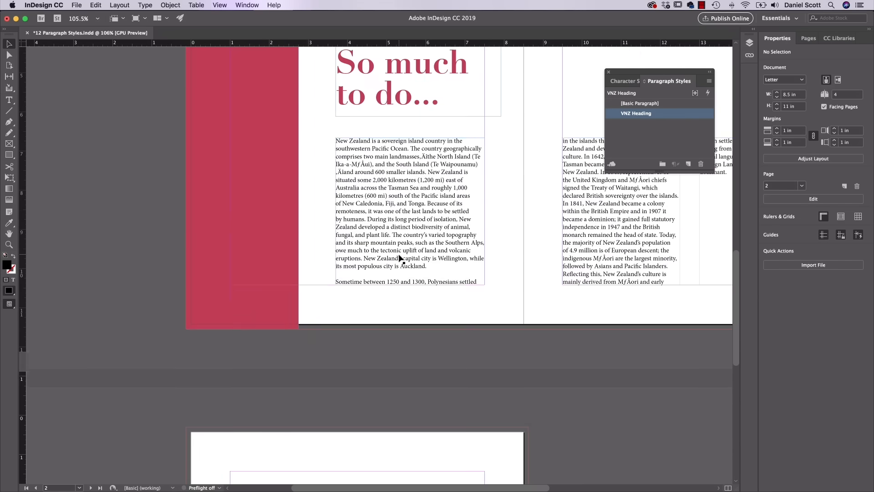
scroll(400, 259, up, 3)
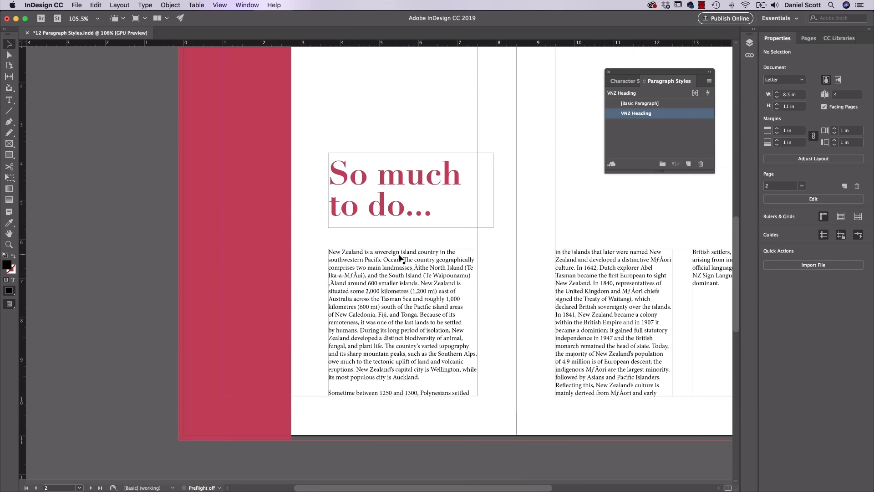
Select all the text of the threaded body copy, and return to selecting its frames as objects.
scroll(399, 258, right, 3)
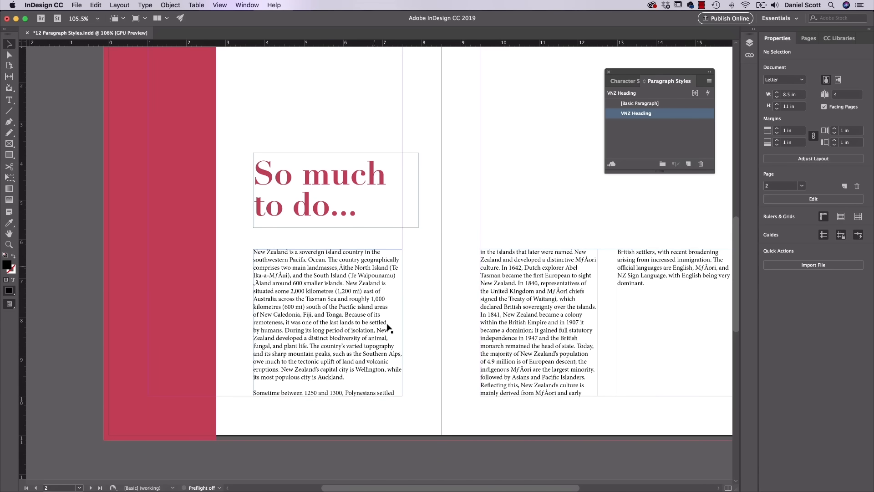
click(338, 300)
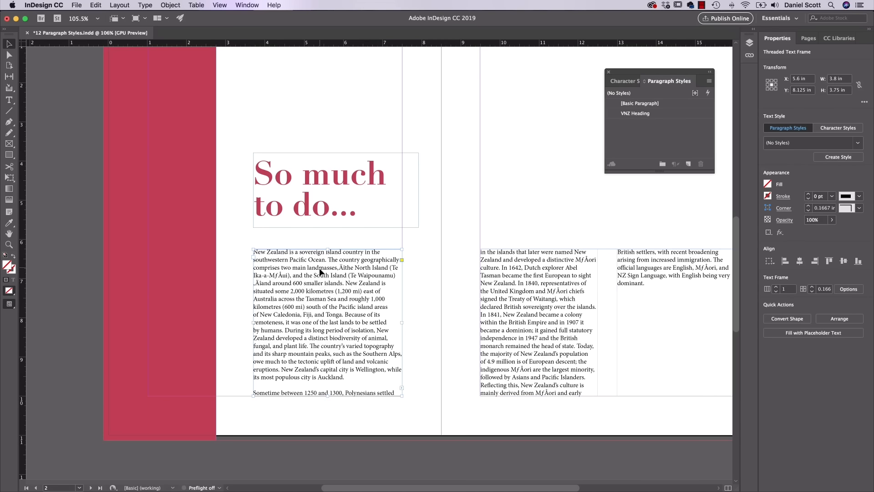
key(t)
click(287, 263)
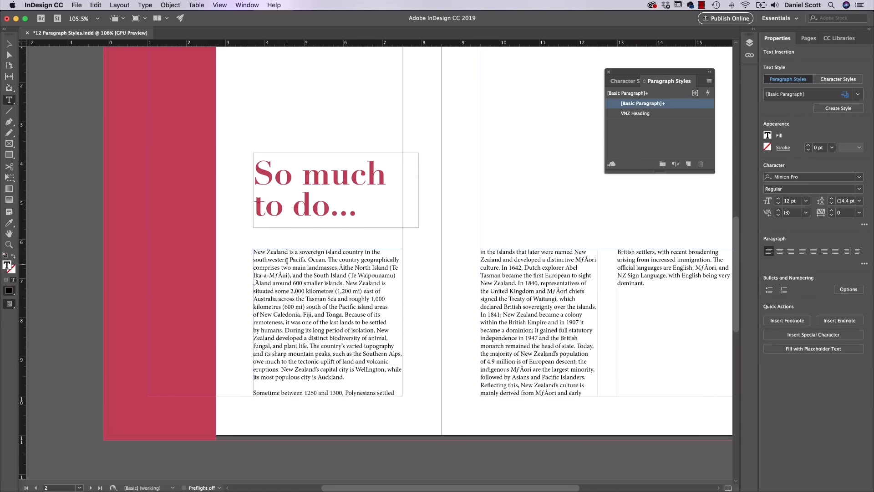
click(95, 5)
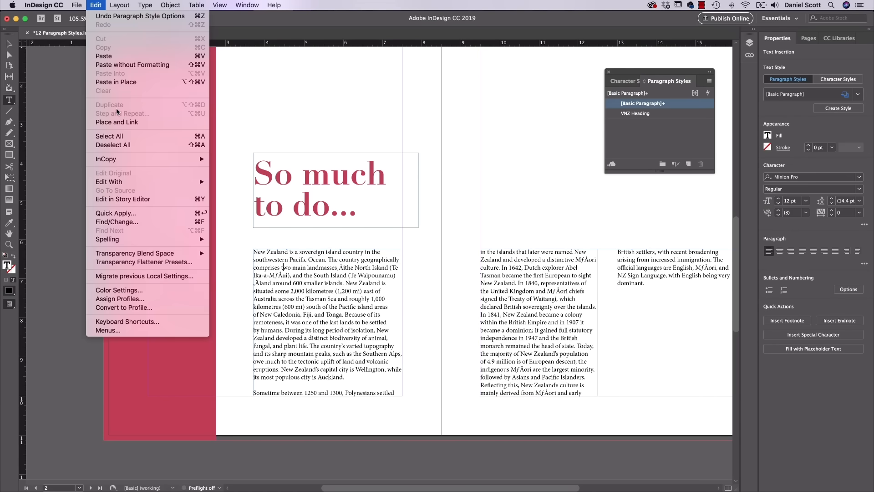
click(109, 136)
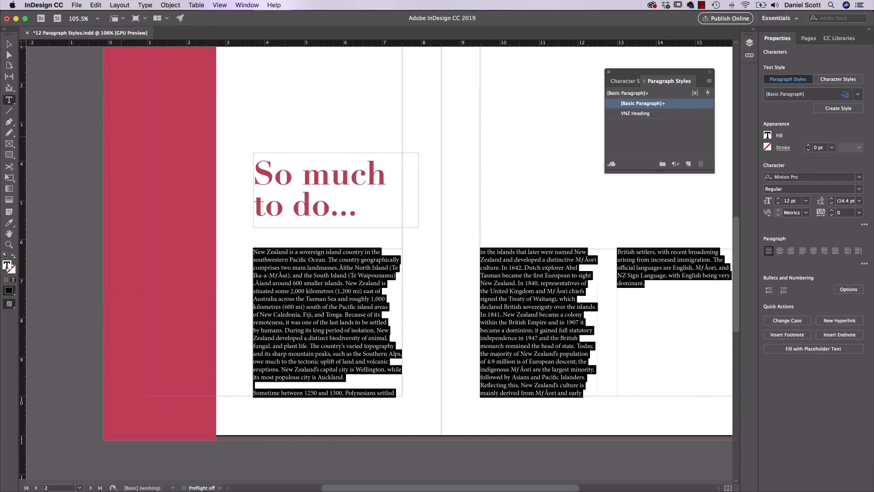
click(9, 44)
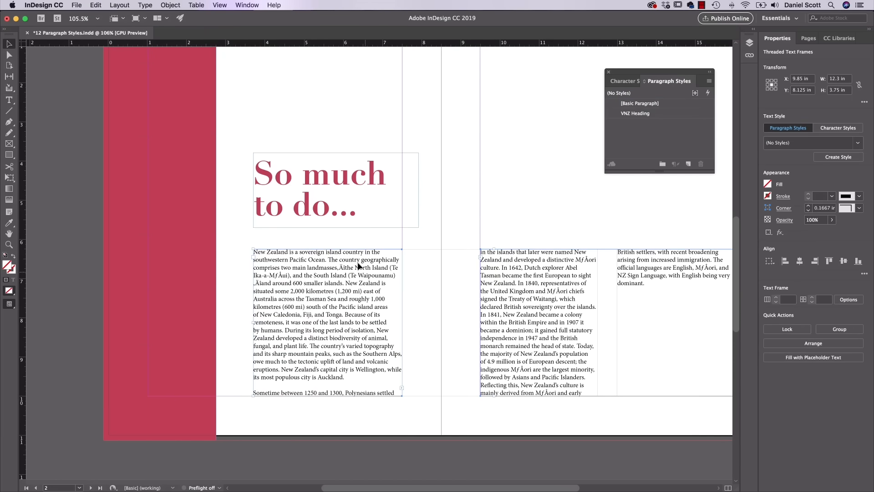
Set all the body copy in the threaded frames to Roboto Medium.
double_click(338, 291)
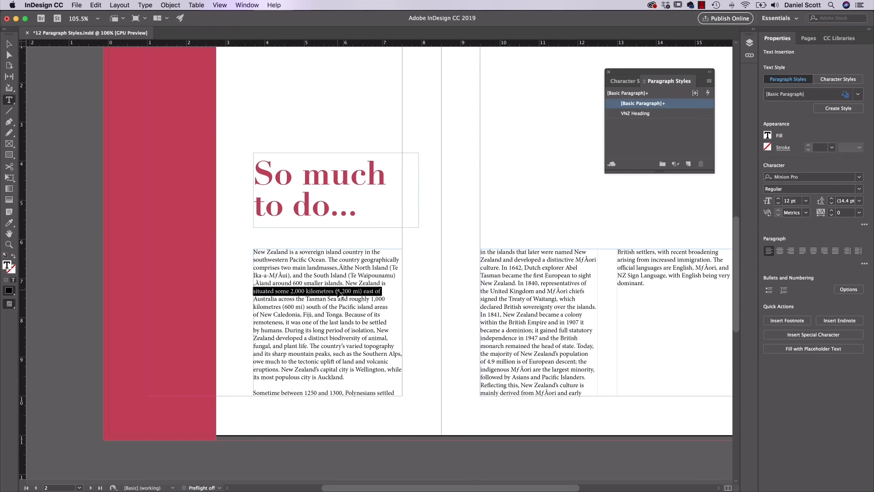
key(super+a)
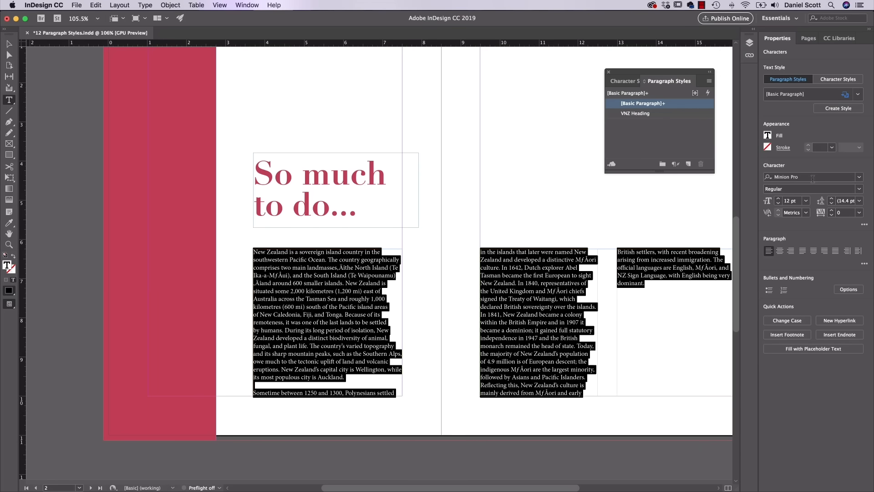
click(813, 178)
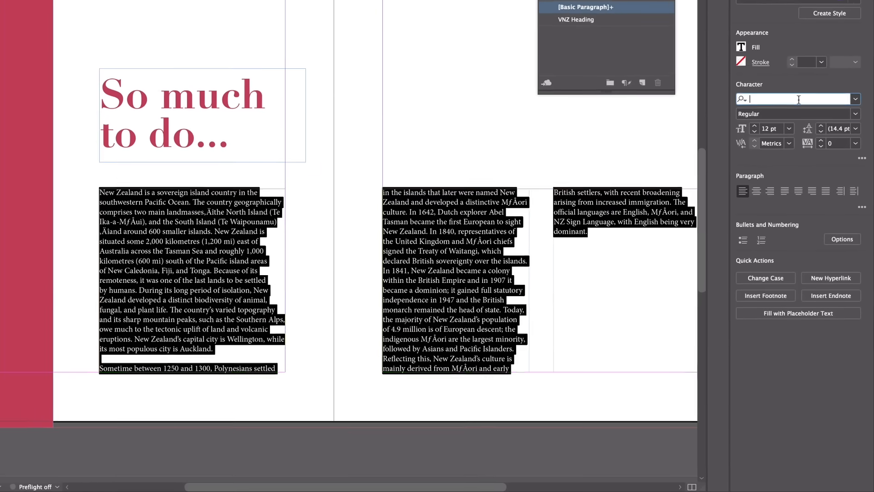
text(robot)
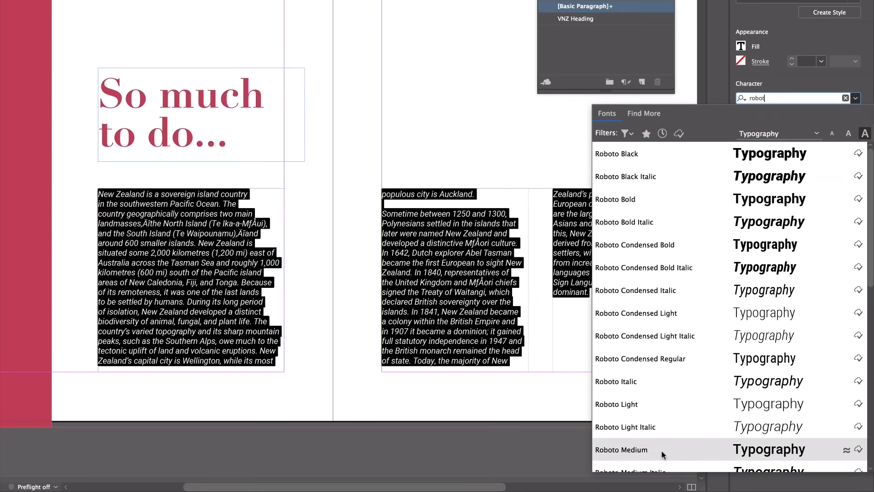
click(660, 446)
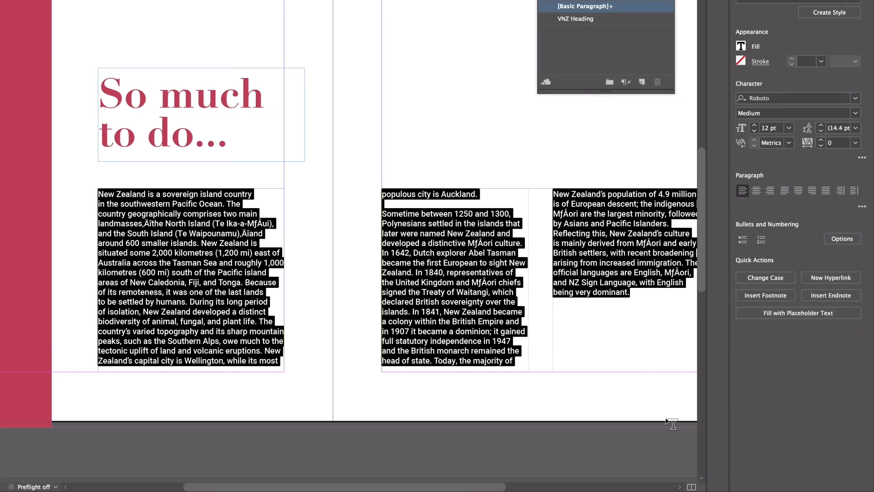
Try the body copy at 10 pt and restore its size to 12 pt.
click(754, 132)
click(754, 132)
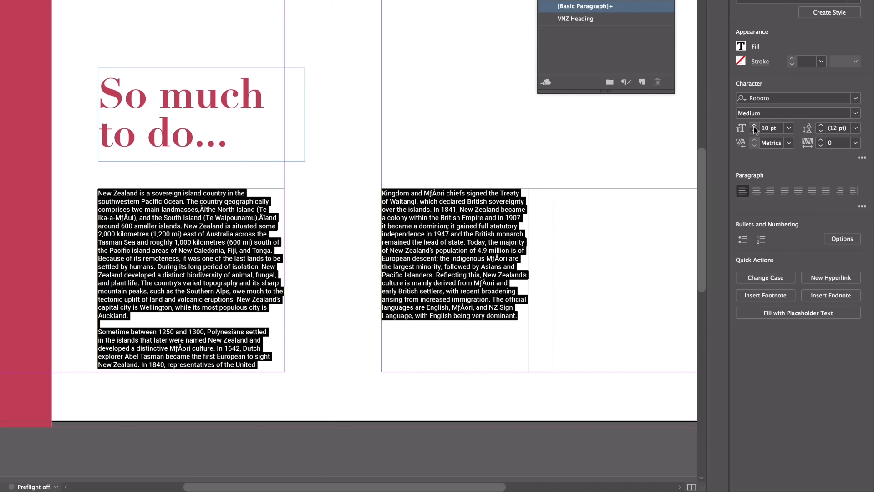
click(755, 127)
click(754, 128)
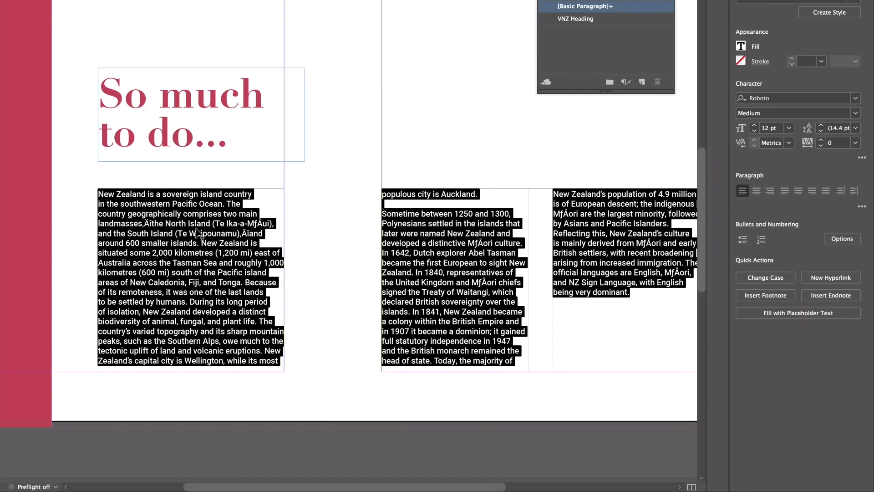
Create a paragraph style named "VNZ Body Copy" from the selected body text, apply it to that text and deselect everything.
click(642, 83)
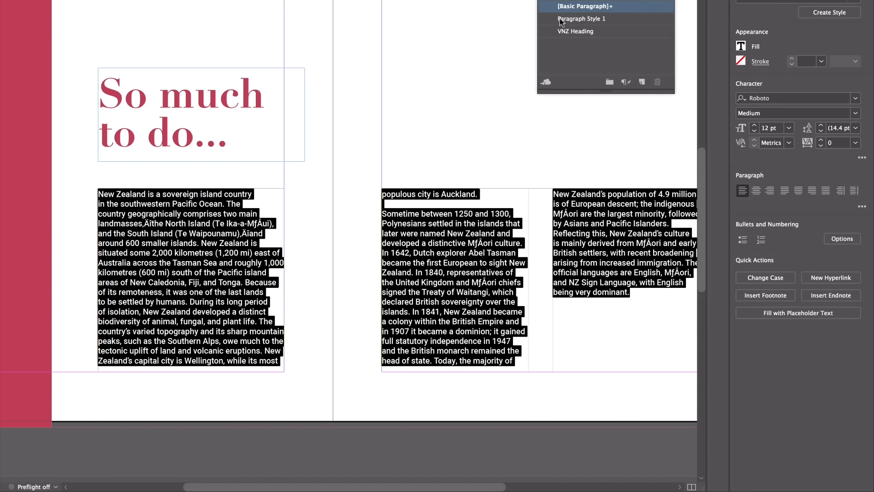
double_click(588, 20)
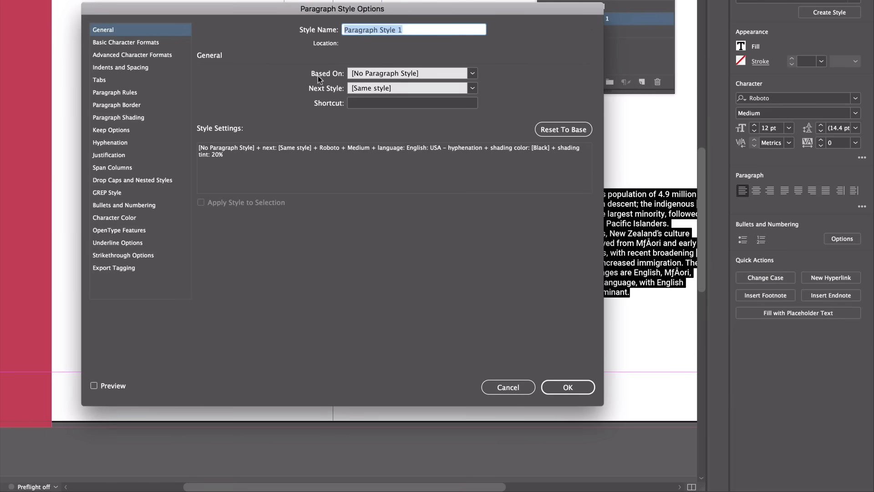
triple_click(423, 28)
text(VNZ )
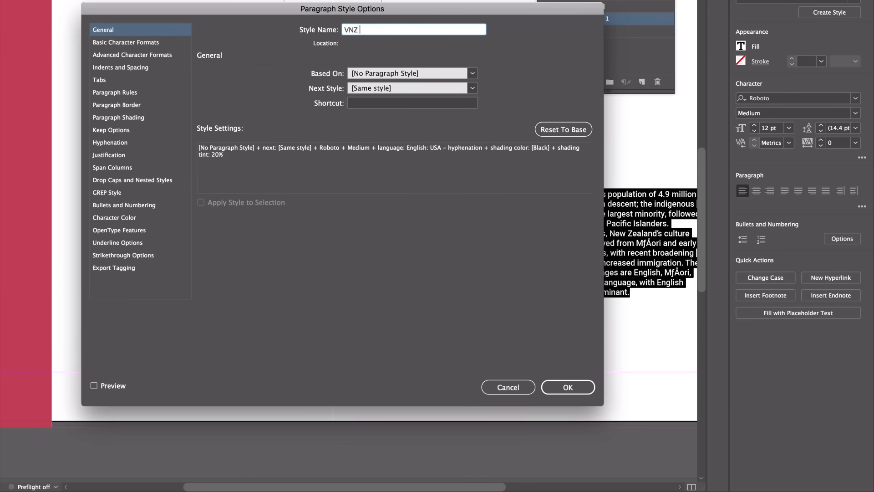
text(Body Copy)
click(575, 385)
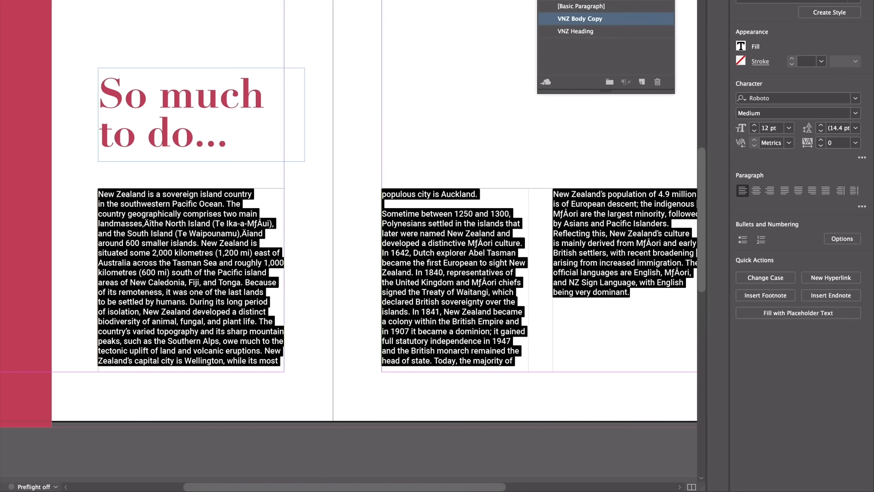
key(Escape)
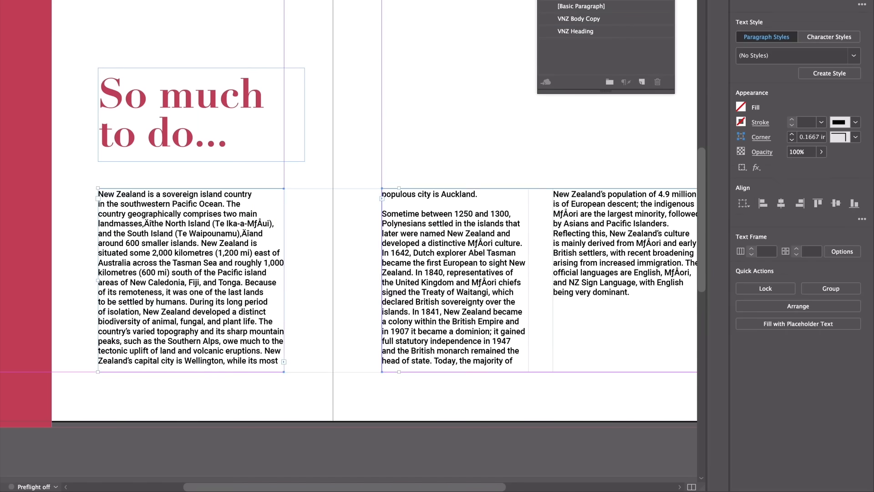
key(shift+super+a)
Shorten the "So little time." text frame on page 4 by raising its lower edge, and deselect it.
scroll(172, 256, down, 7)
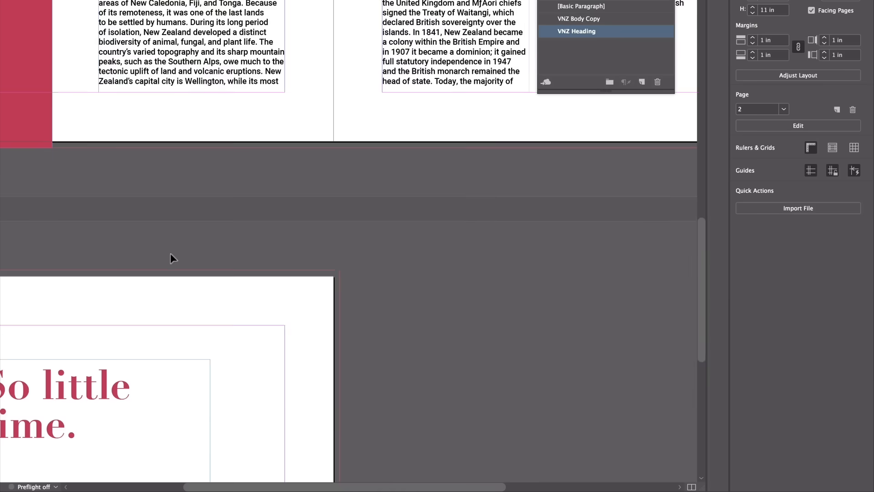
scroll(173, 256, left, 1)
scroll(174, 257, down, 8)
scroll(174, 257, left, 1)
scroll(171, 248, up, 1)
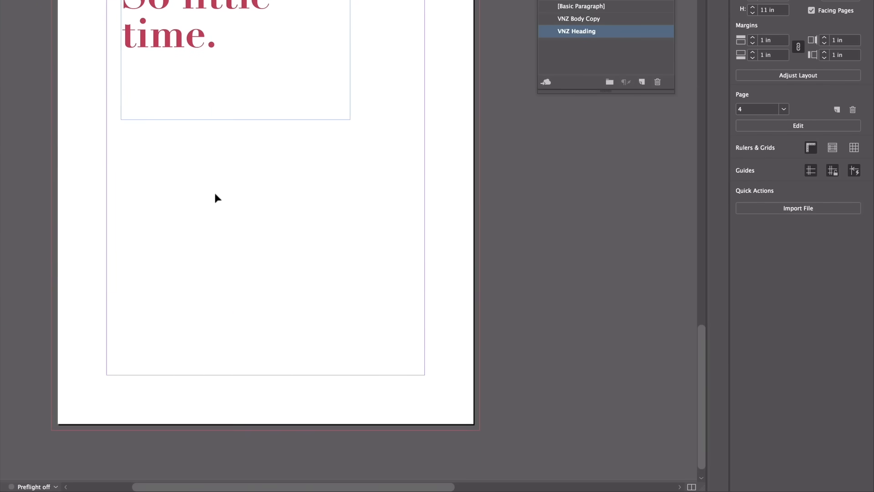
click(216, 110)
drag(238, 121, 239, 62)
click(255, 162)
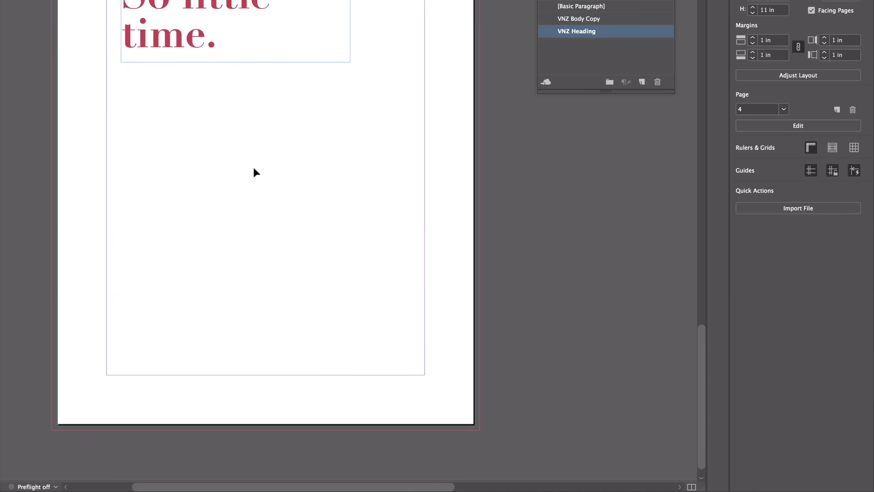
Import the file "Text 2 - Back" into a new text frame below the "So little time." heading on page 4.
click(842, 210)
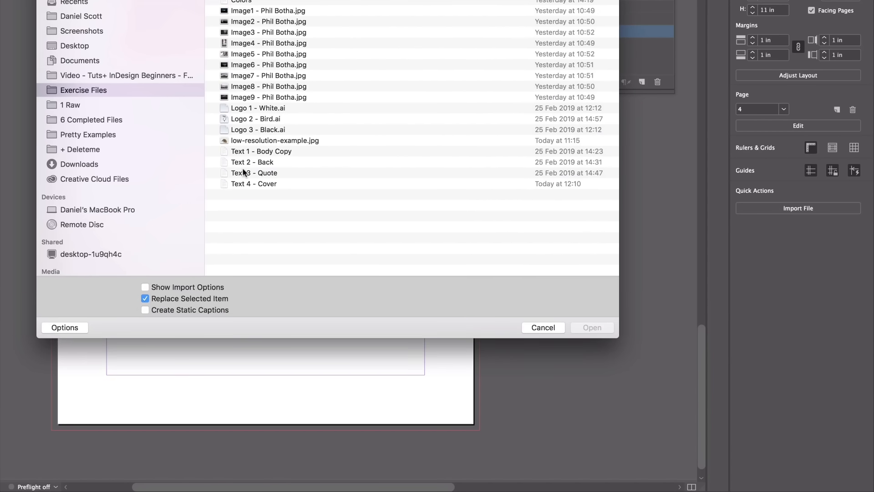
click(246, 163)
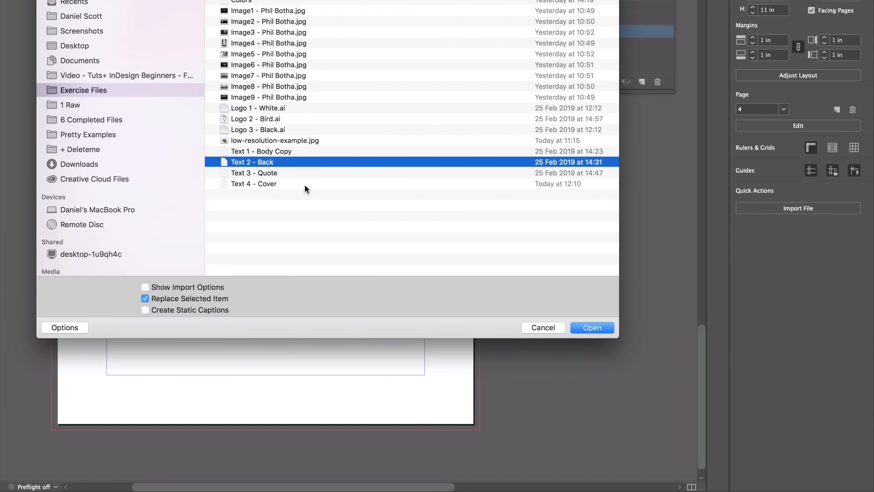
click(591, 328)
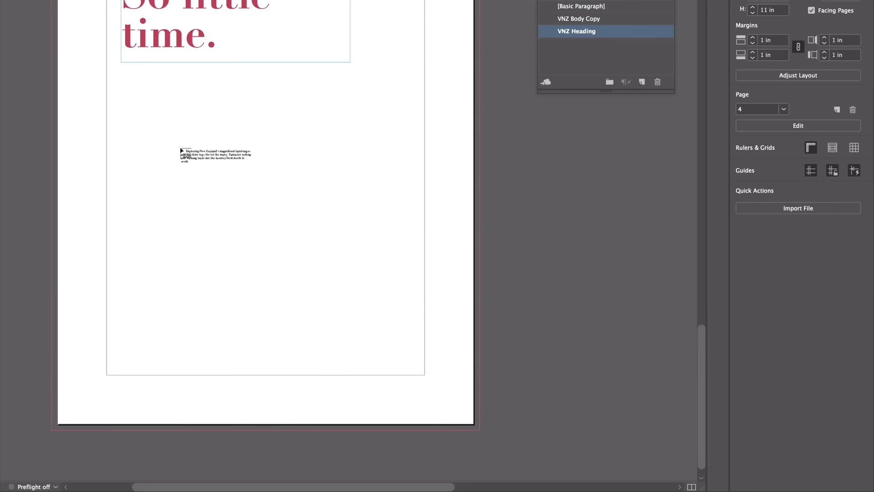
drag(128, 96, 395, 340)
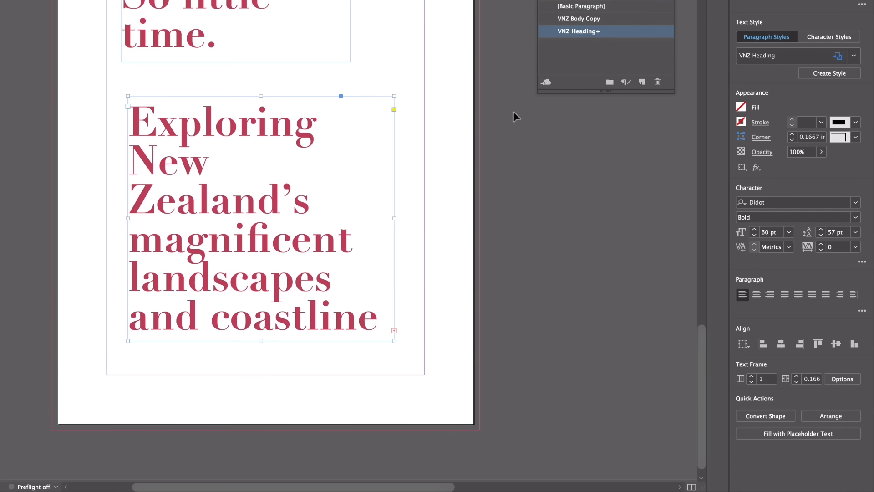
Apply the VNZ Body Copy paragraph style to all of the imported text below "So little time." on page 4 and deselect everything.
double_click(200, 166)
triple_click(200, 167)
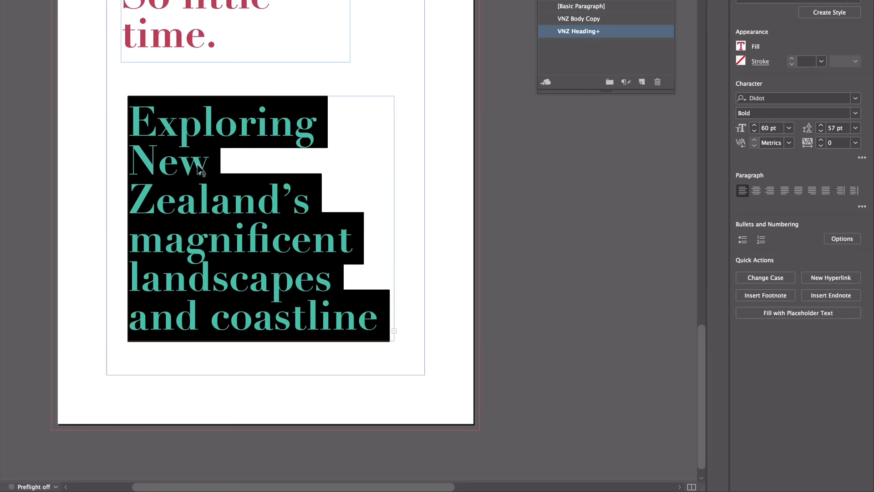
click(588, 20)
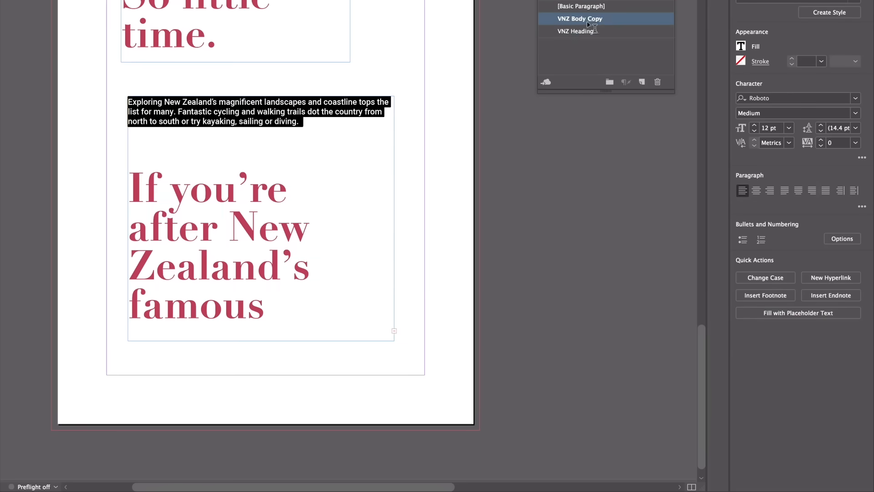
triple_click(261, 124)
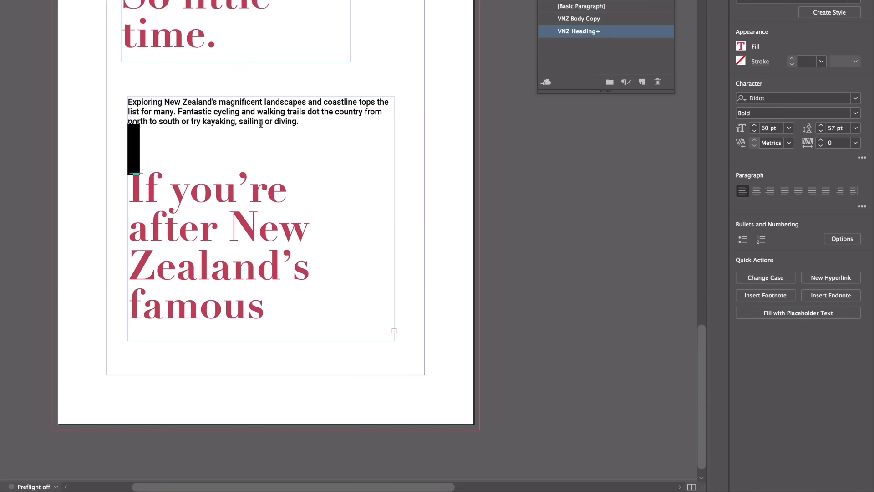
double_click(261, 124)
triple_click(263, 125)
click(262, 126)
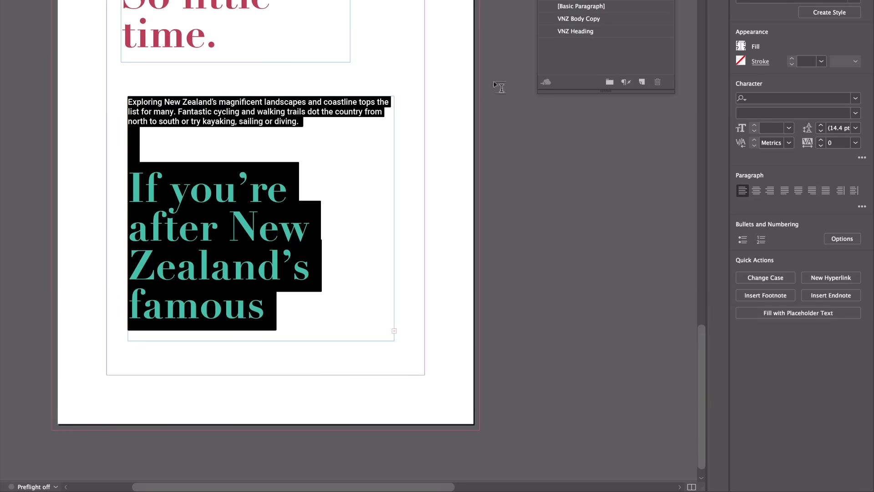
click(576, 20)
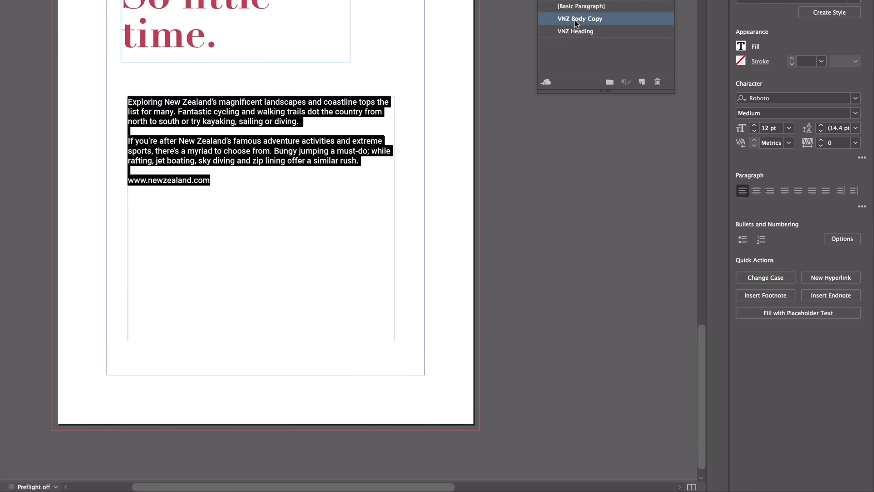
click(254, 182)
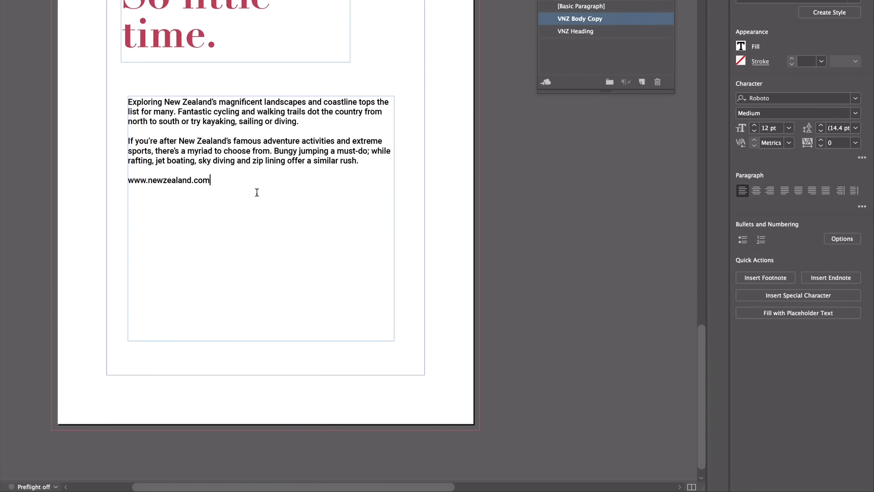
key(Escape)
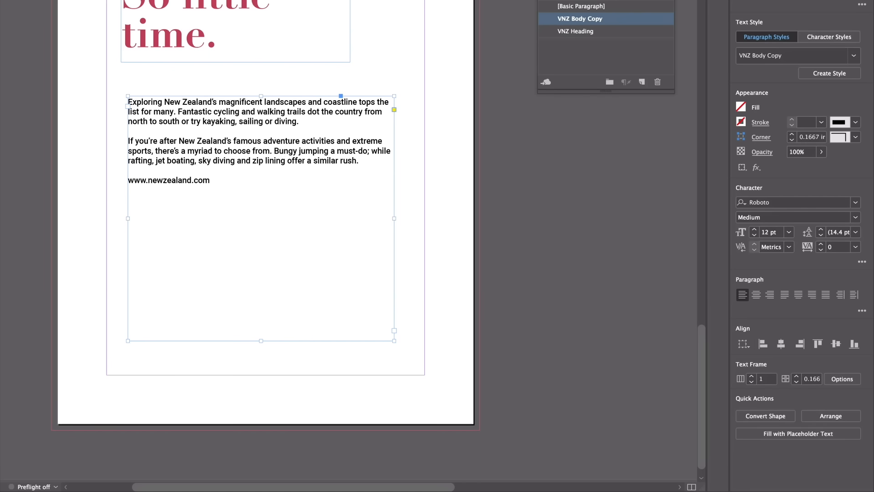
key(shift+super+a)
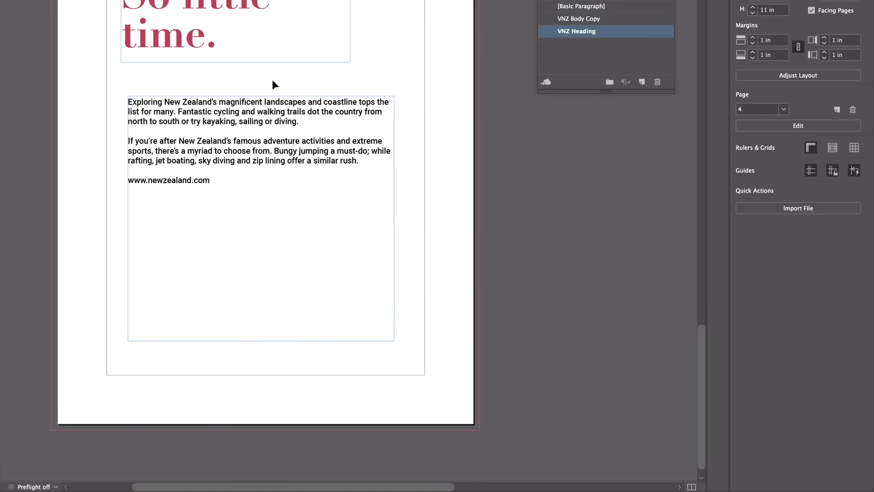
Open the VNZ Body Copy style's basic character formats for editing, with page 2 in view and live preview on.
scroll(341, 42, up, 10)
scroll(341, 42, right, 3)
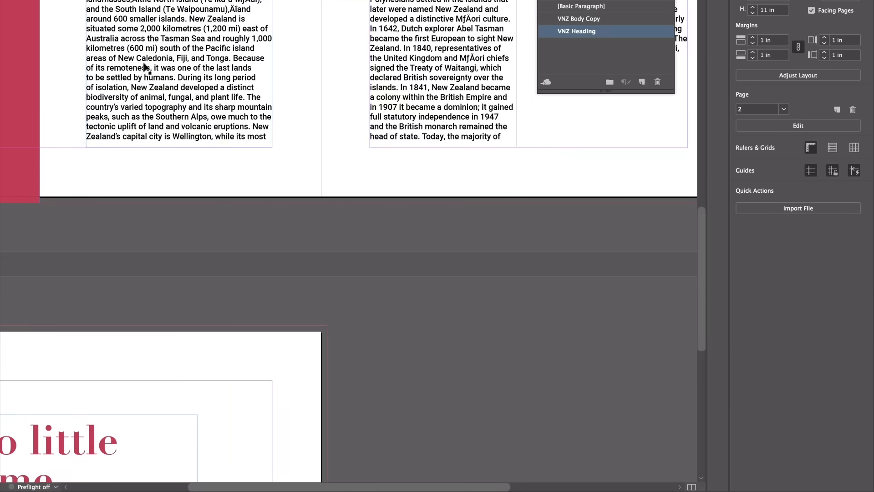
scroll(179, 76, up, 2)
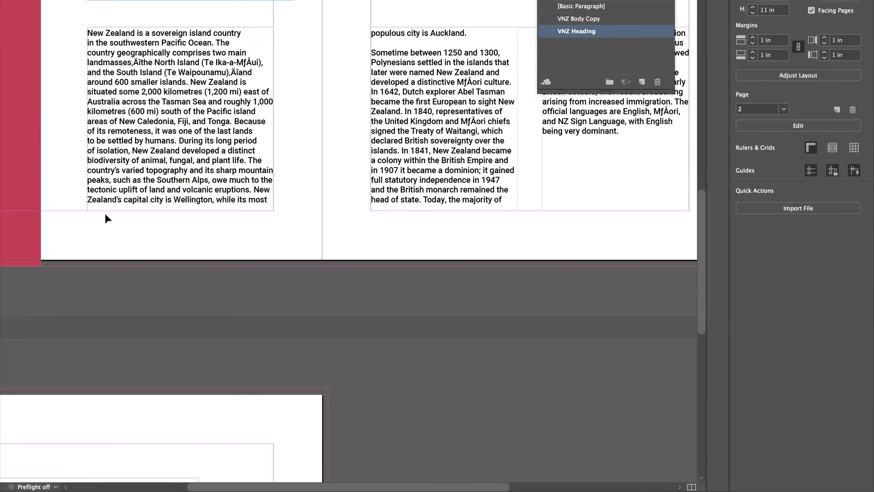
double_click(580, 18)
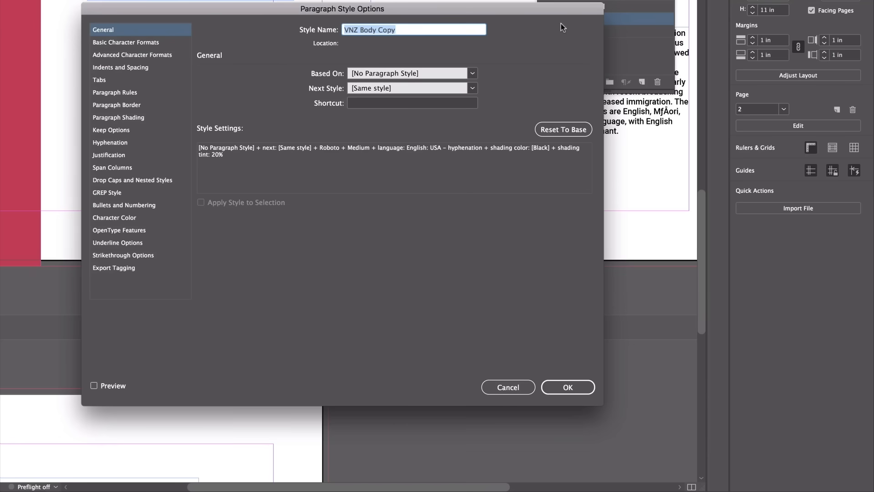
click(130, 44)
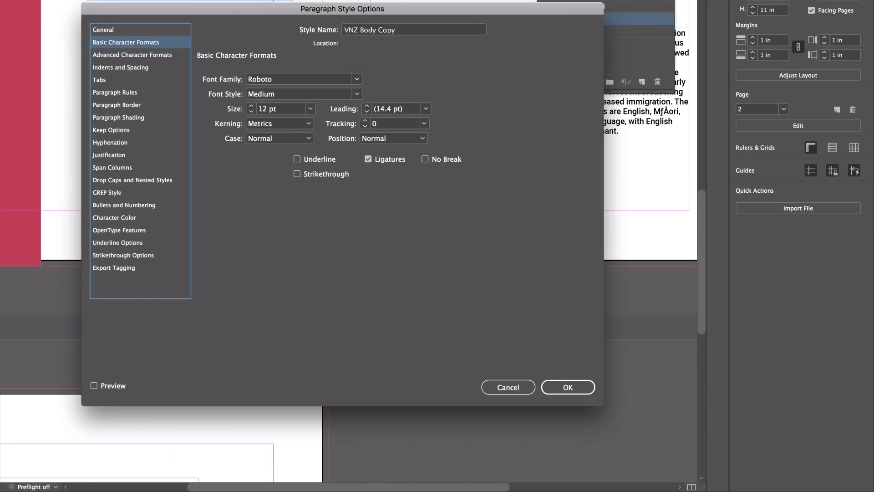
drag(292, 11, 409, 4)
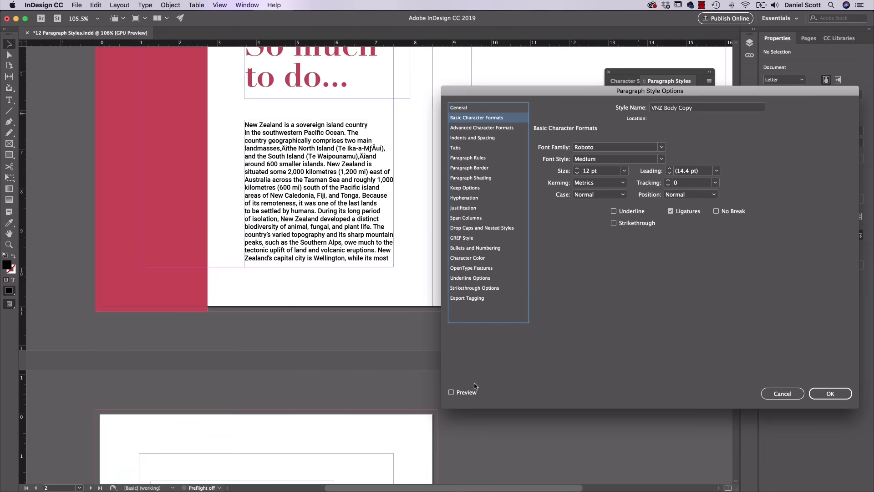
click(234, 382)
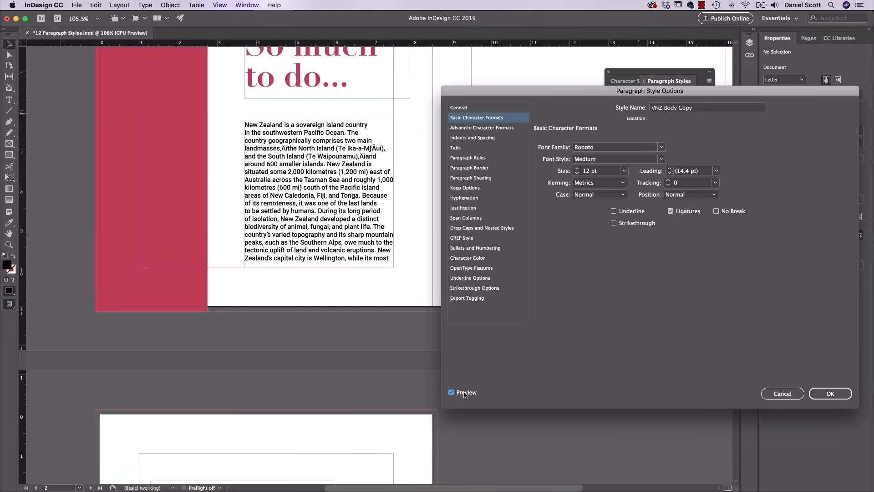
Set the VNZ Body Copy style's leading to 18 pt.
click(670, 168)
click(670, 168)
click(670, 169)
click(669, 169)
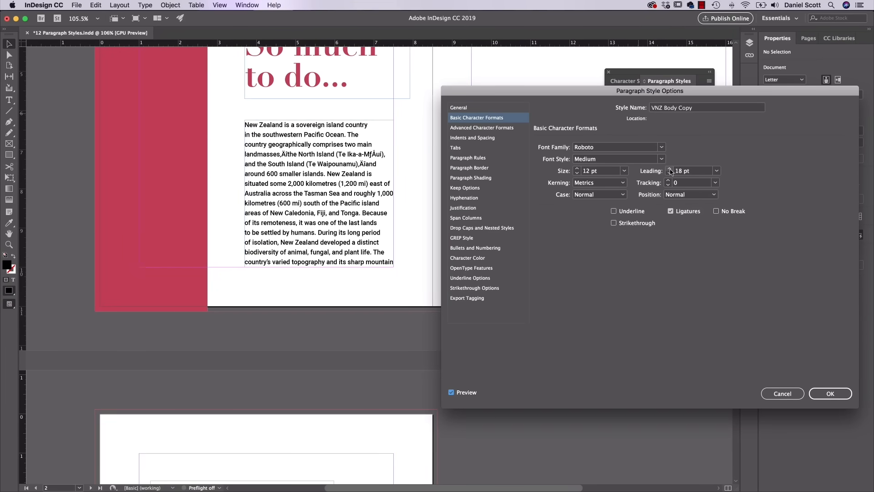
click(669, 173)
click(669, 173)
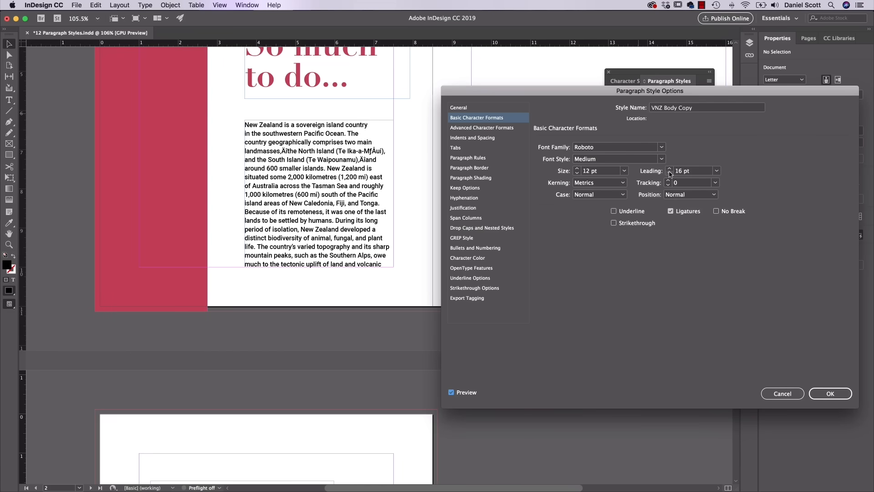
click(670, 169)
click(670, 169)
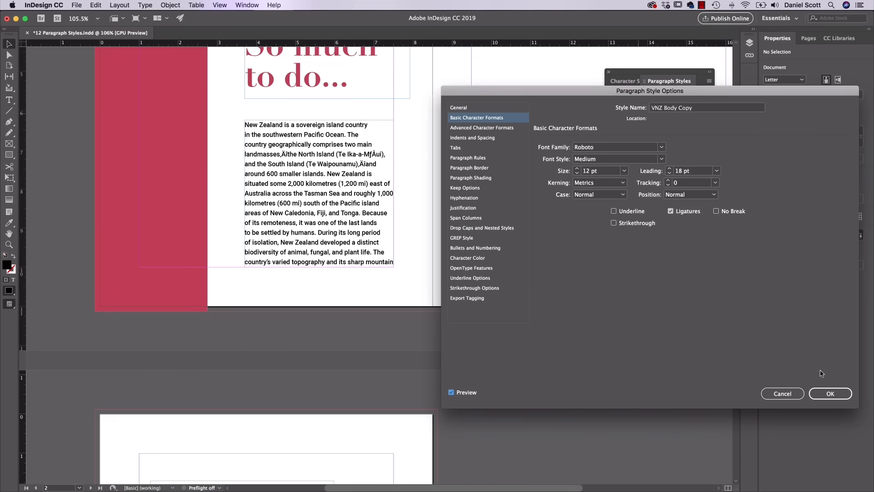
Set the VNZ Body Copy style's font style to Regular, save the style and check the body text on pages 2 to 4.
click(661, 159)
click(600, 207)
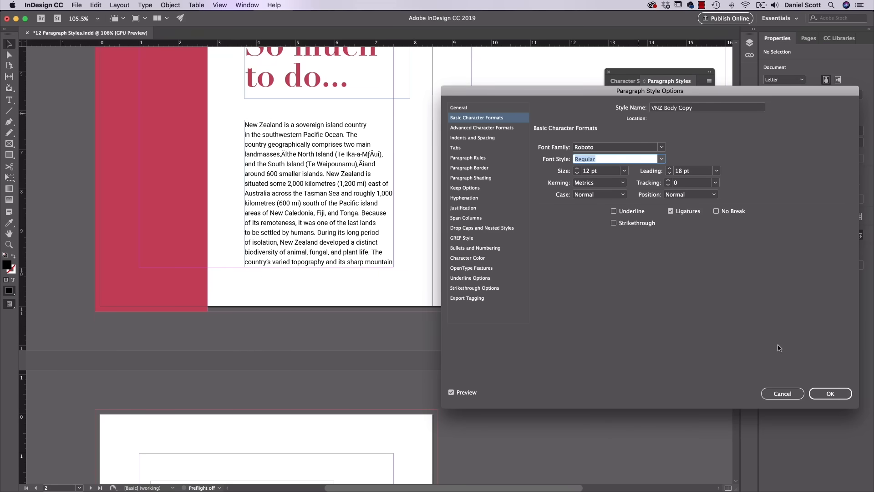
drag(743, 94, 670, 103)
click(757, 403)
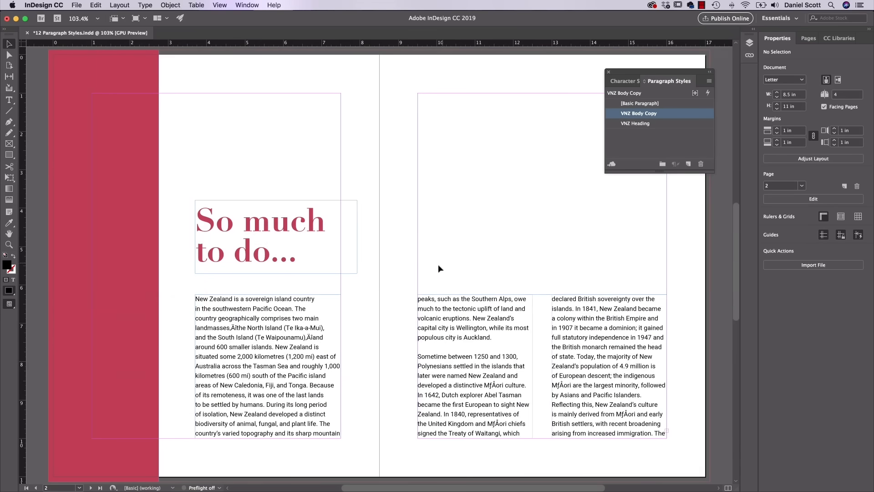
scroll(430, 279, down, 5)
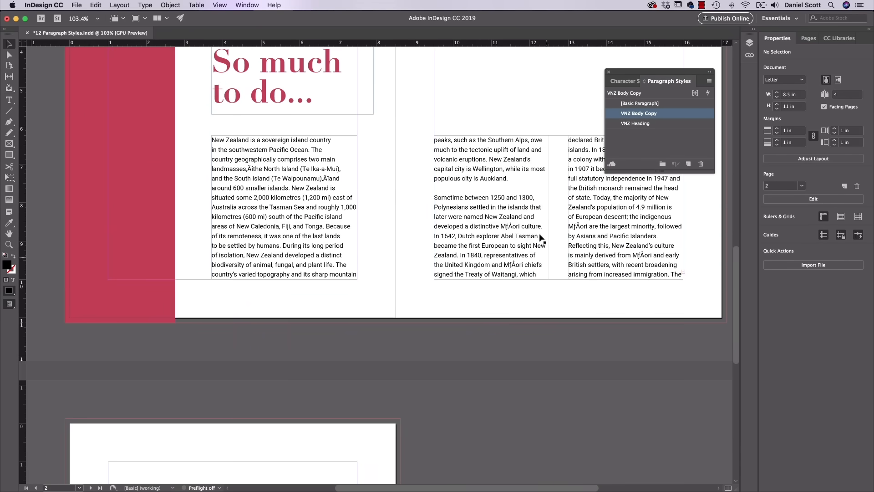
scroll(486, 253, down, 12)
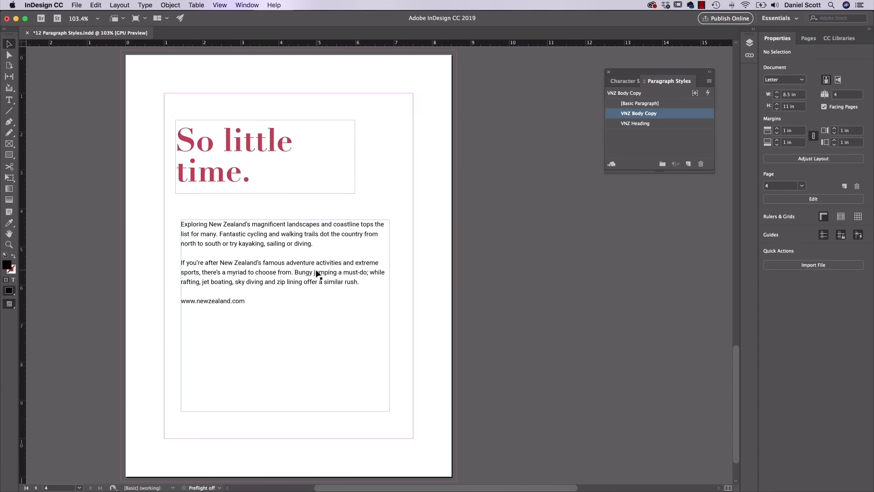
scroll(318, 273, up, 15)
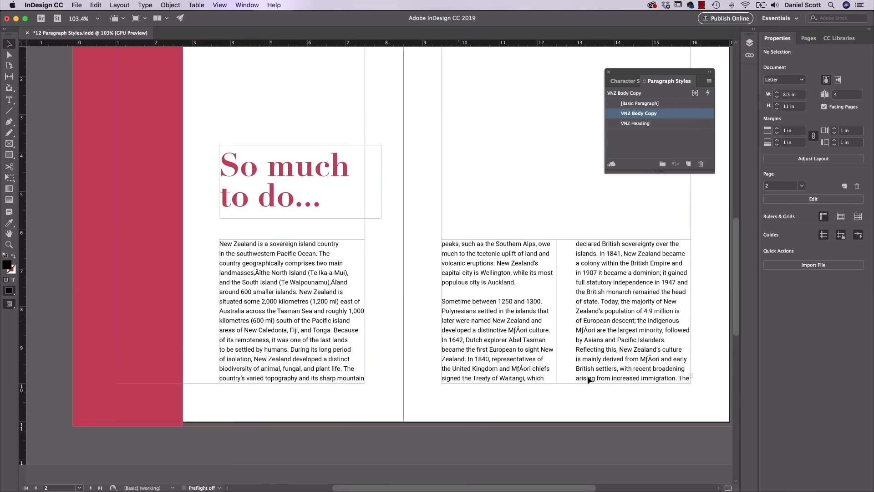
Try raising the upper edges of the body text frames on pages 2 and 3 to fit the overset text, and undo it.
click(690, 383)
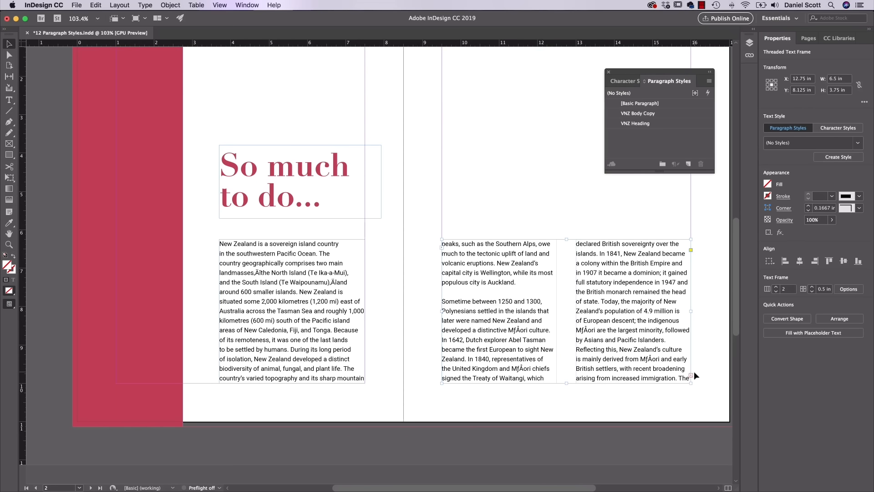
click(286, 241)
drag(291, 239, 291, 225)
click(581, 246)
key(super+z)
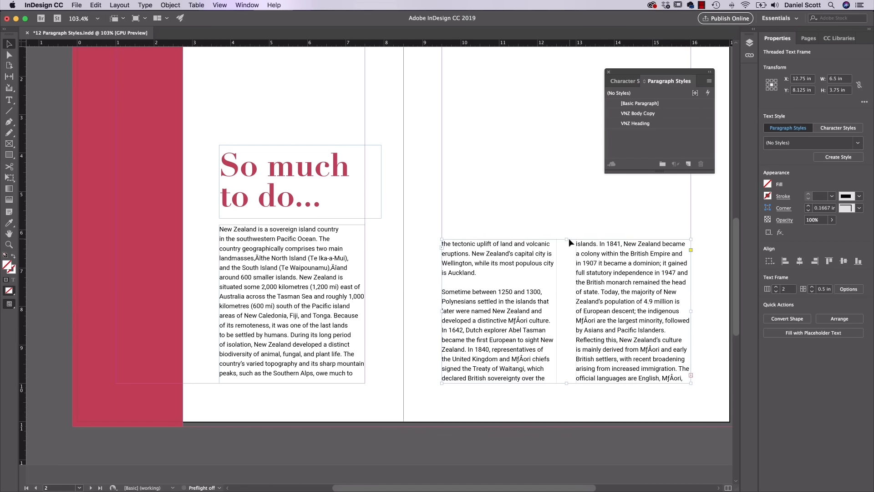
drag(567, 239, 567, 225)
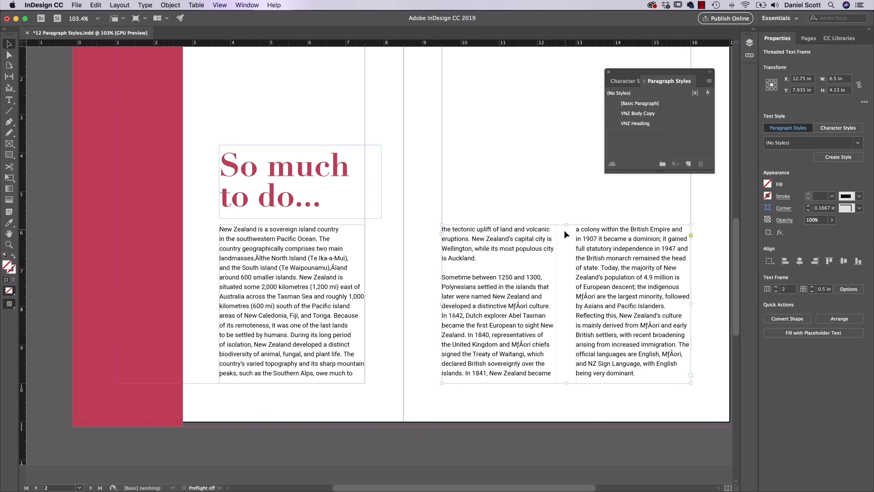
key(super+z)
key(super+z)
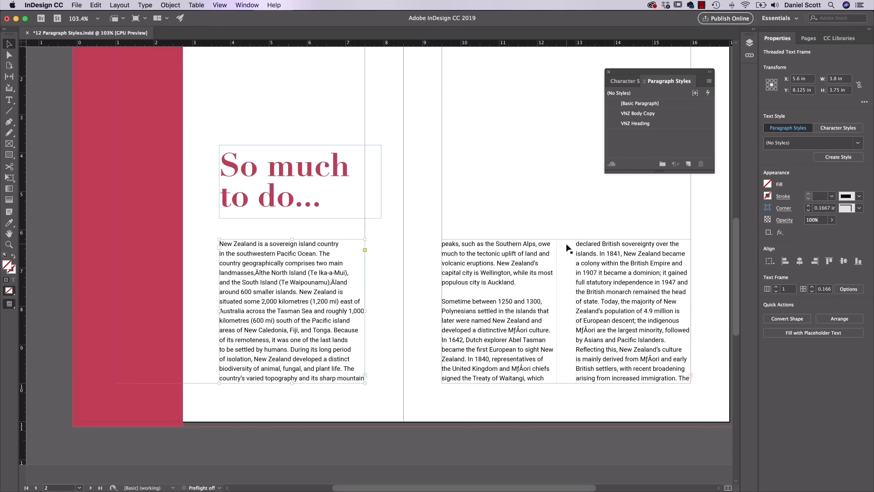
click(548, 175)
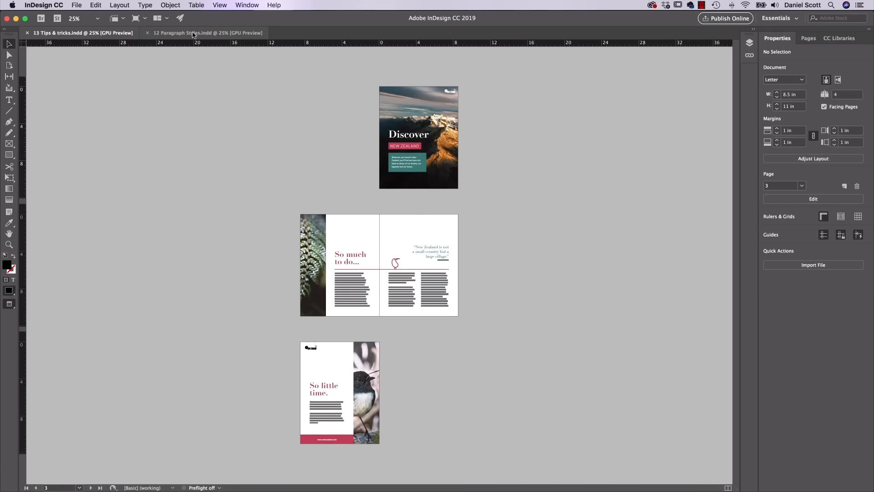
Compare the 12 Paragraph Styles and Visit NZ Brochure 2020 – V1 documents with 13 Tips & tricks, and return to 13 Tips & tricks.
click(193, 33)
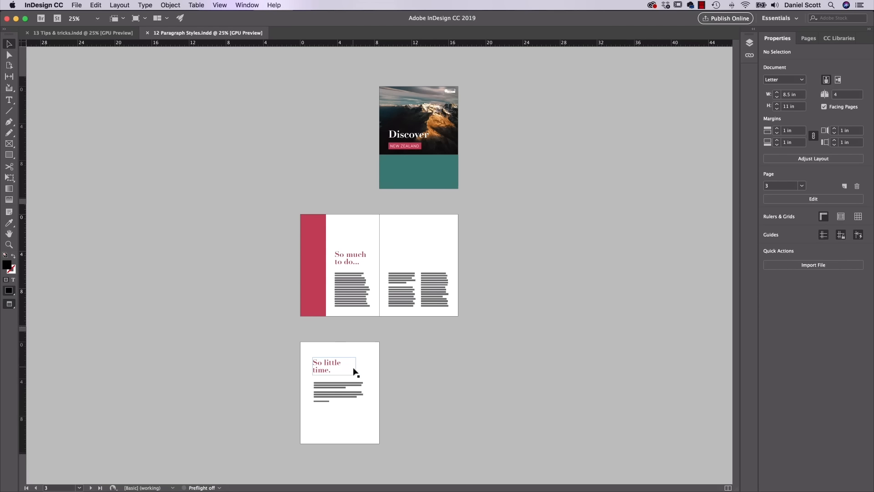
click(81, 34)
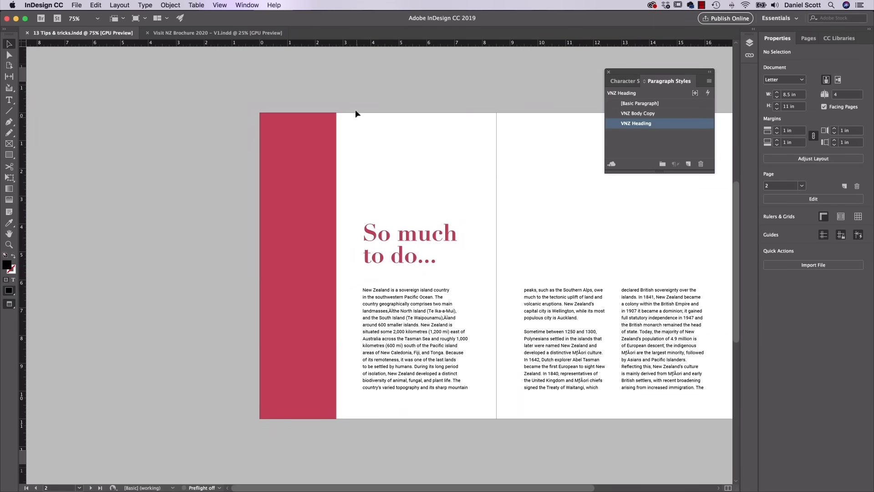
click(190, 32)
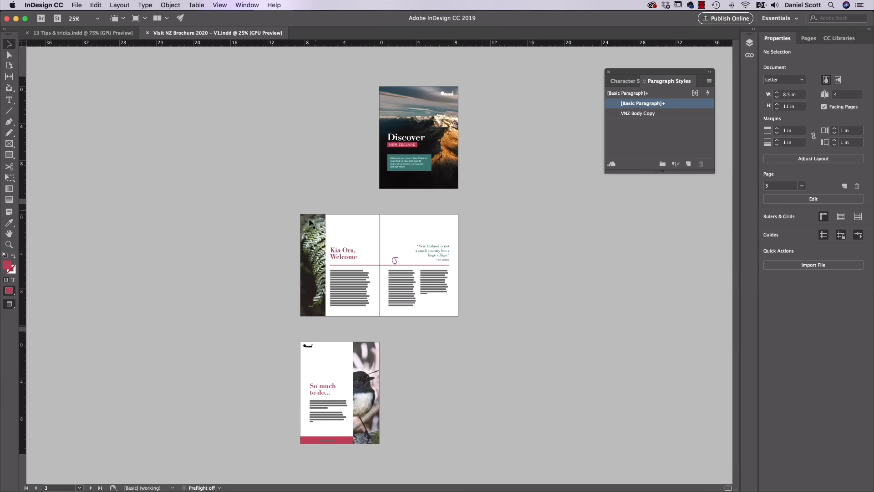
click(91, 36)
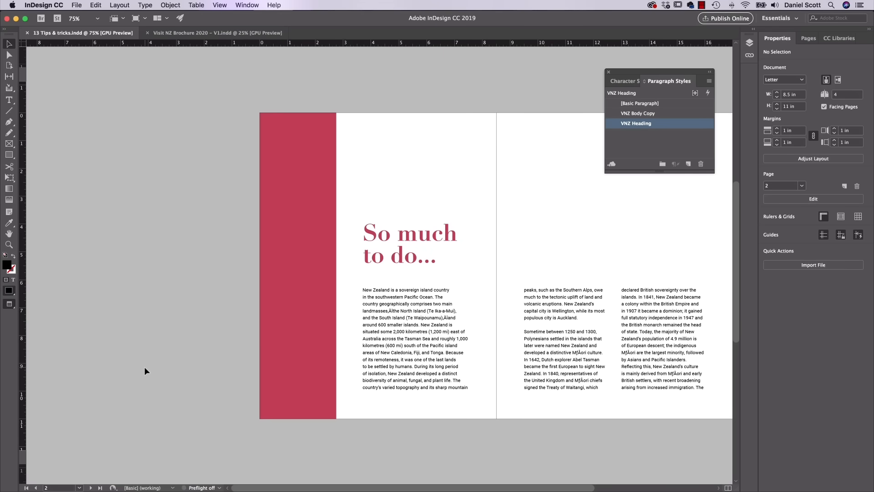
Place the Image3 JPEG from the Exercise Files folder in Finder into the tall red rectangle on page 2.
click(125, 479)
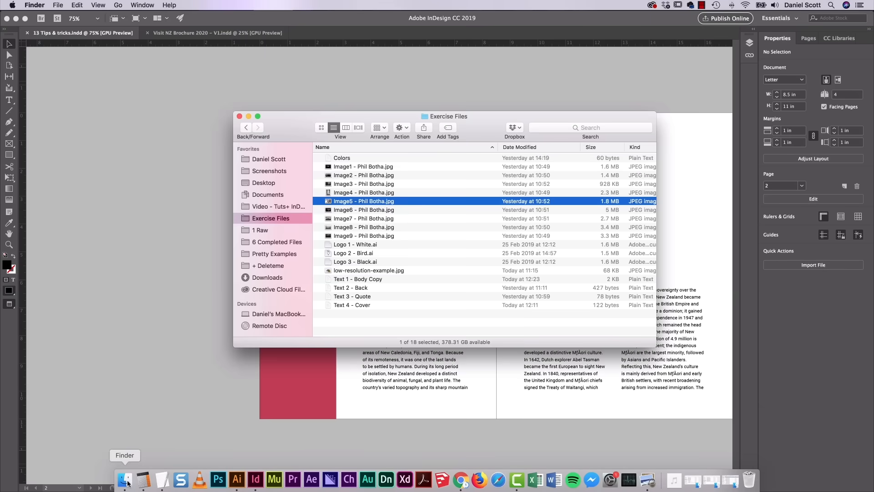
drag(288, 119, 498, 115)
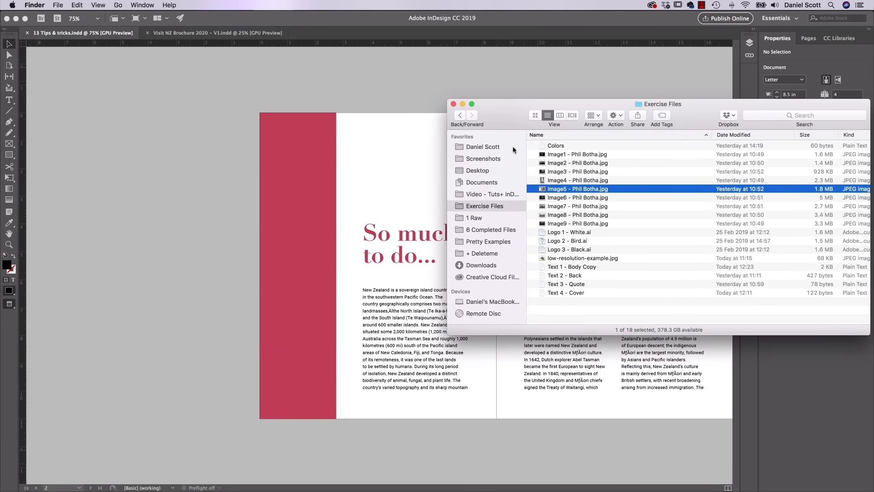
click(560, 172)
drag(560, 175, 299, 236)
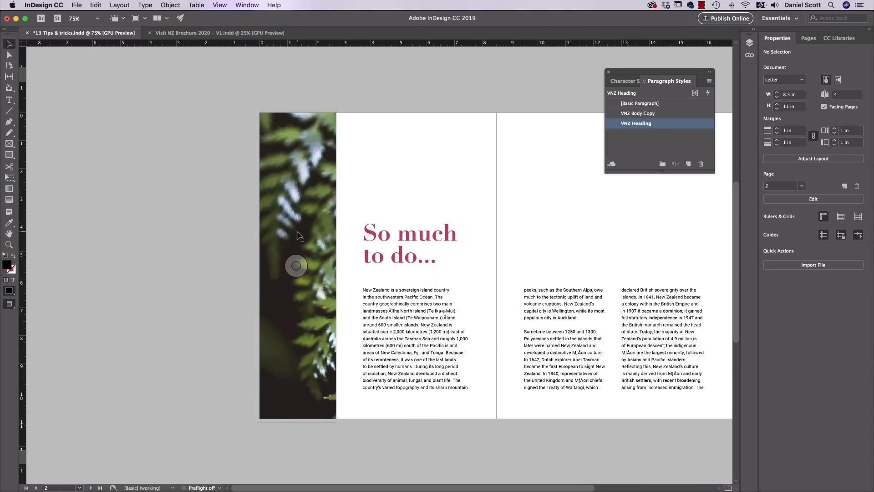
Select the fern image inside the tall frame on page 2 and check its full extent against the pages.
click(297, 266)
key(super+minus)
key(super+minus)
key(super+minus)
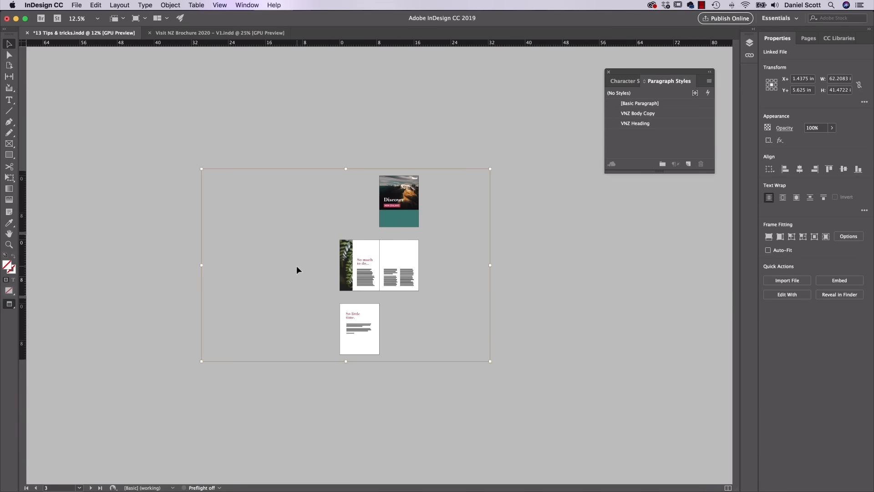
key(super+equal)
key(super+equal)
key(super+equal)
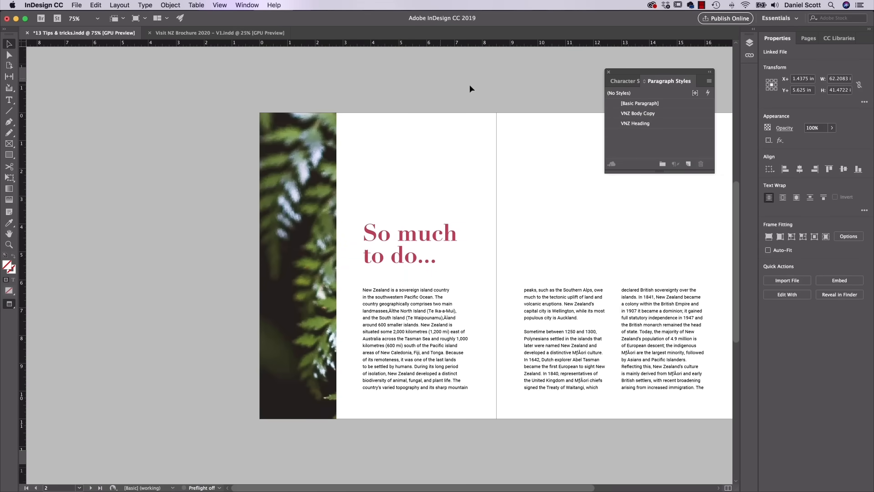
Fill the tall frame proportionally with the fern image, reposition the fern within the frame and close the Paragraph Styles panel.
click(315, 167)
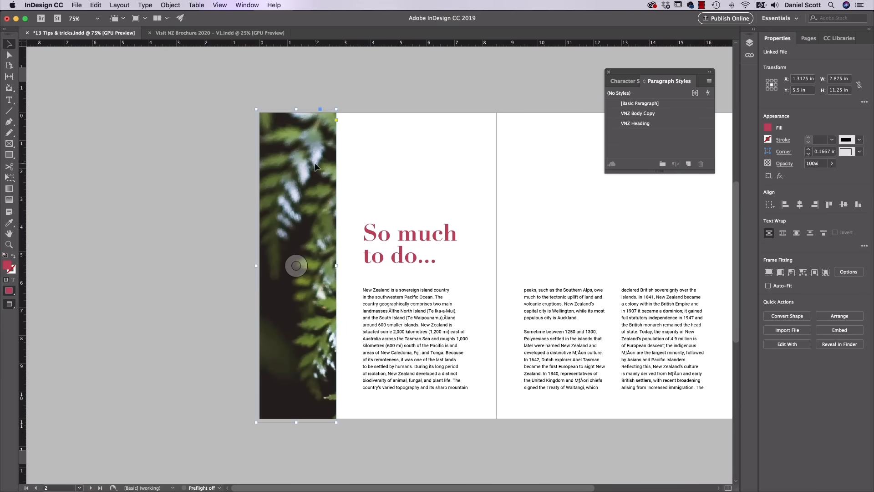
click(769, 272)
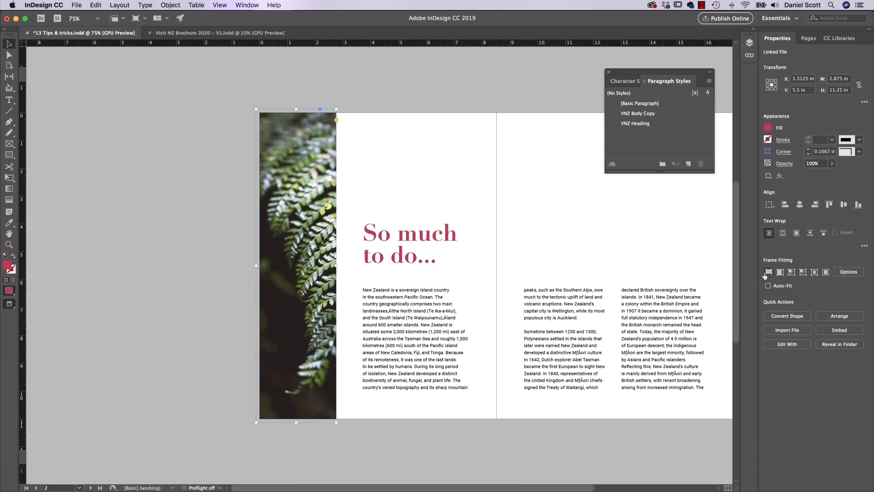
drag(293, 265, 273, 266)
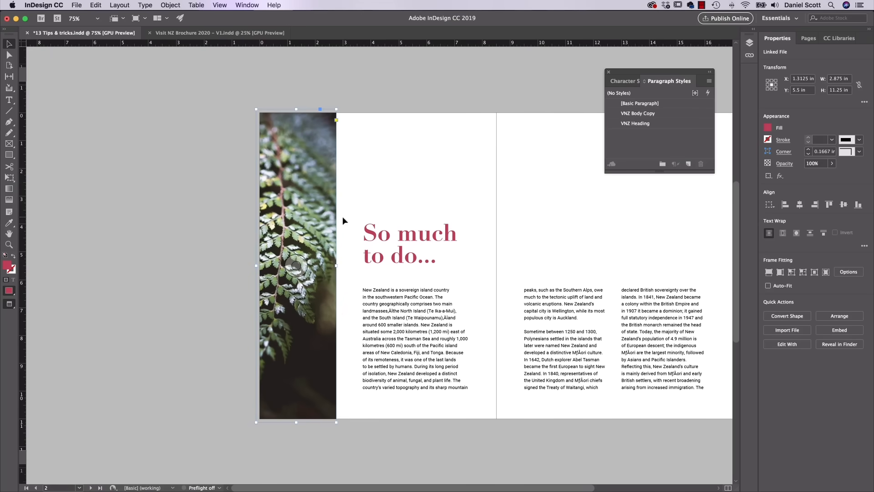
click(421, 188)
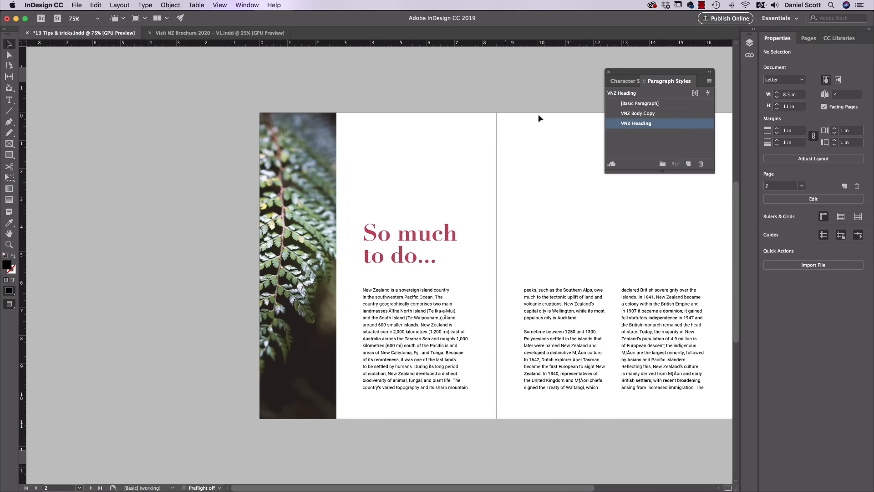
click(610, 72)
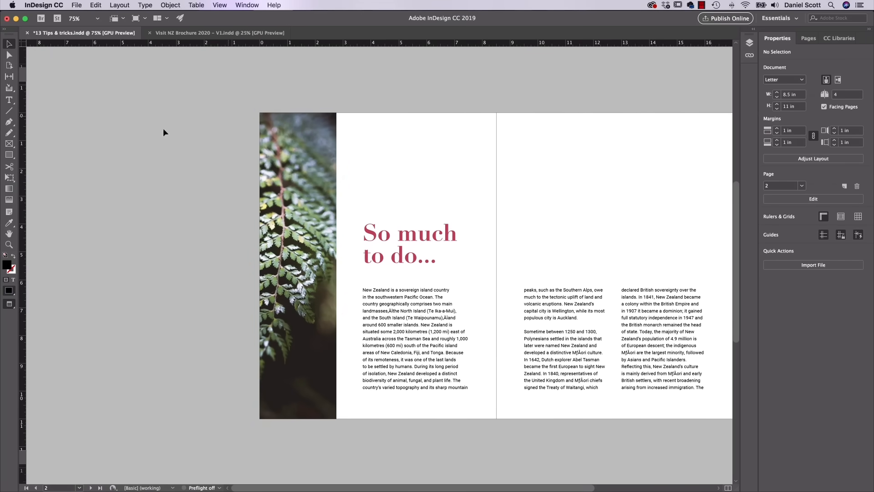
Draw a horizontal line about 12.3 in long across pages 2 and 3, between the heading and the body text.
click(9, 111)
drag(519, 201, 440, 186)
key(w)
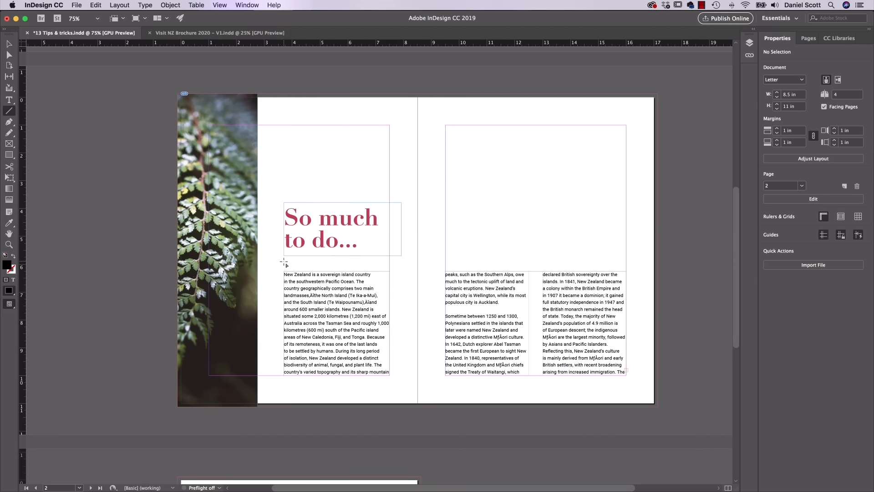
drag(284, 263, 626, 261)
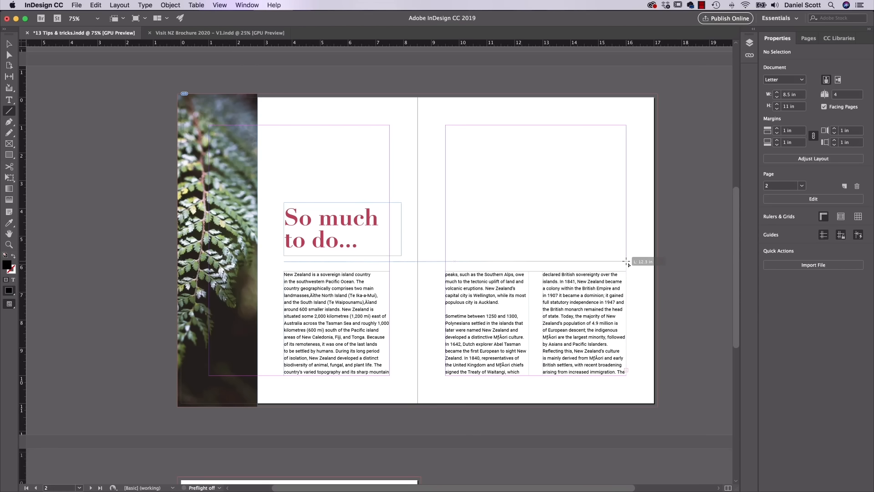
drag(626, 262, 519, 264)
key(super+z)
drag(285, 262, 625, 270)
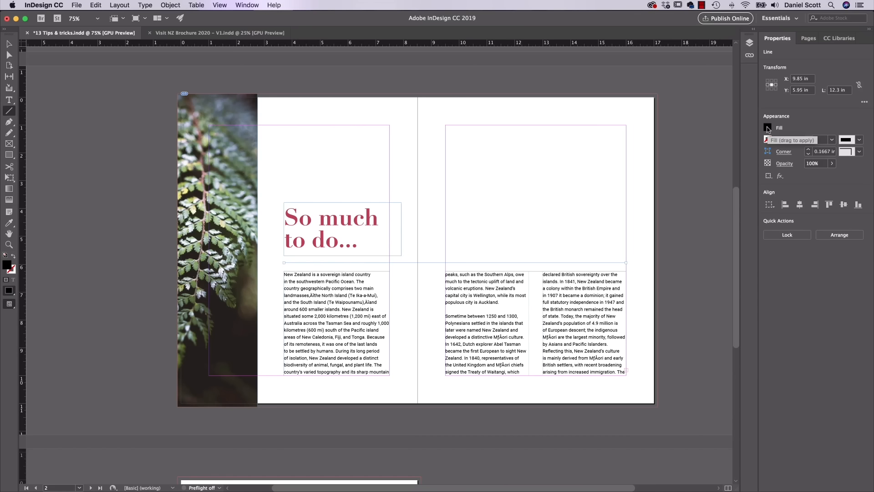
Set the line's fill to None and give it a 3 pt stroke in the red brand swatch.
click(768, 129)
click(673, 187)
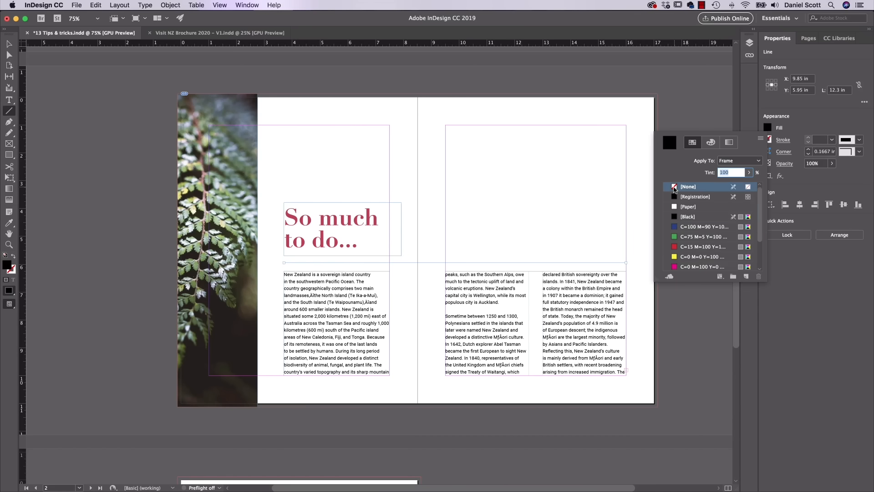
click(809, 128)
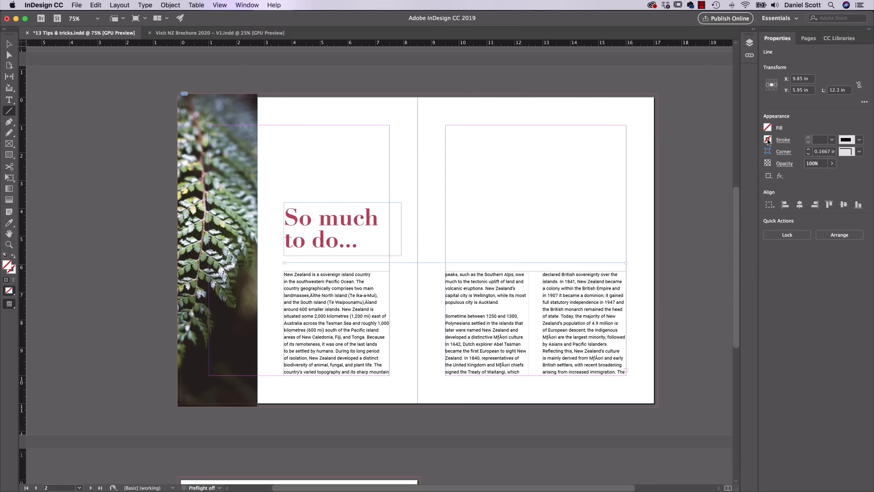
click(768, 139)
scroll(726, 236, down, 4)
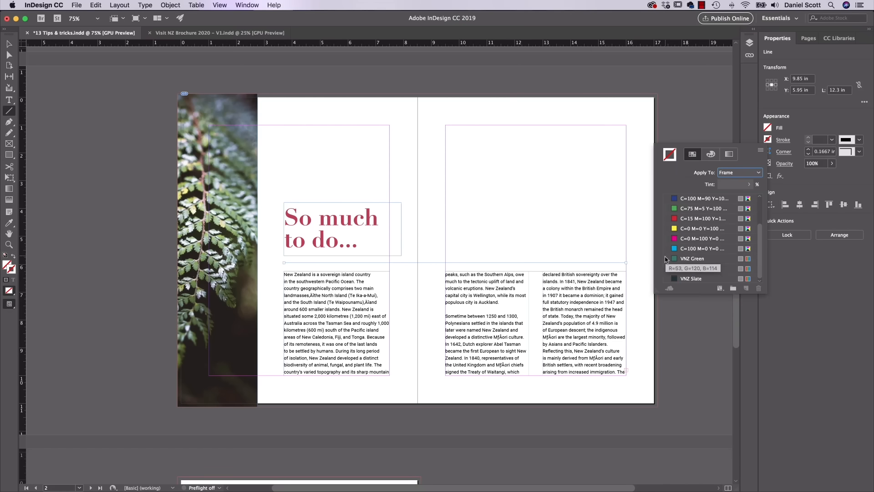
click(690, 269)
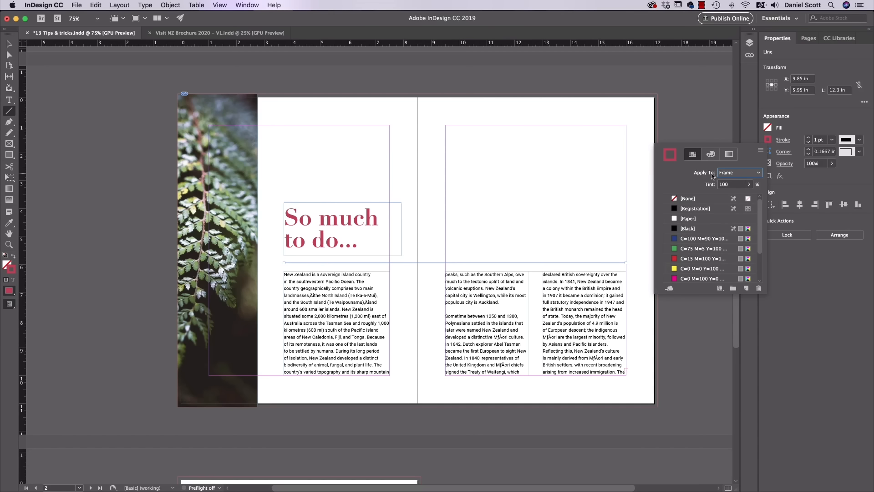
click(809, 141)
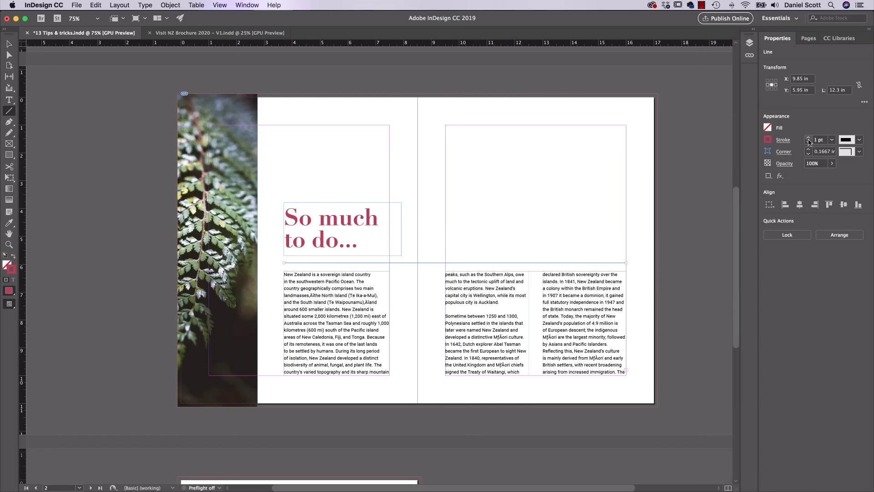
click(808, 138)
click(809, 138)
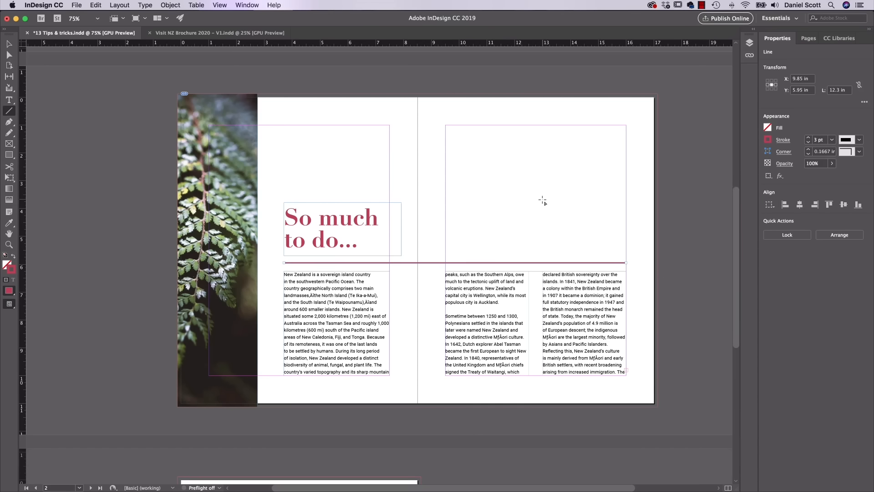
Deselect the line and show the spread in preview mode without guides and frame edges.
key(super+equal)
key(super+equal)
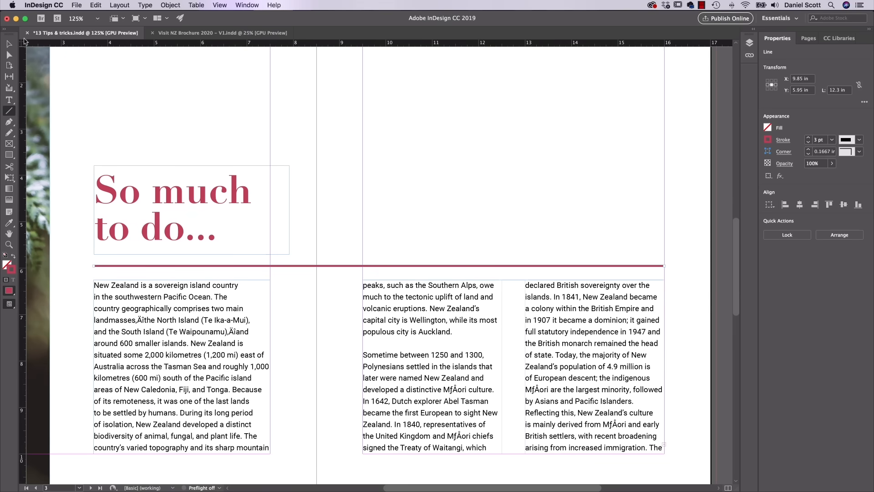
click(9, 44)
click(577, 190)
key(w)
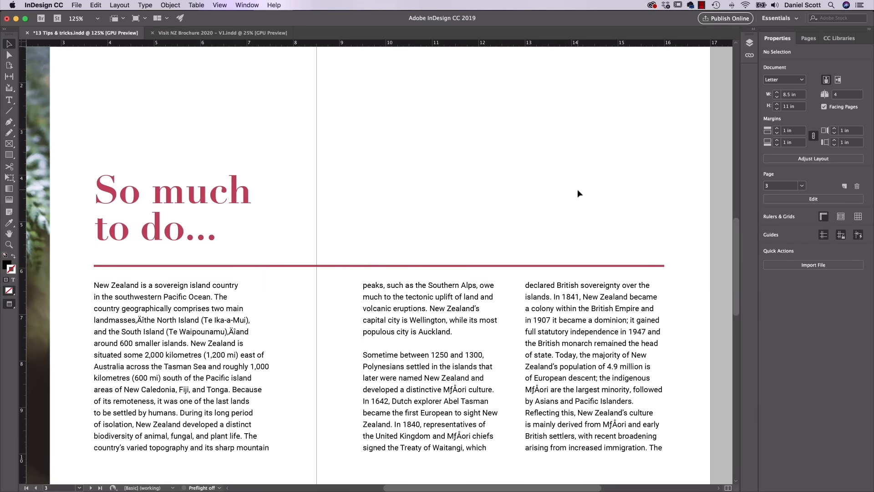
Look over the cover and the pages 2 and 3 spread up close with the Hand tool.
key(w)
key(w)
key(space)
drag(404, 126, 446, 187)
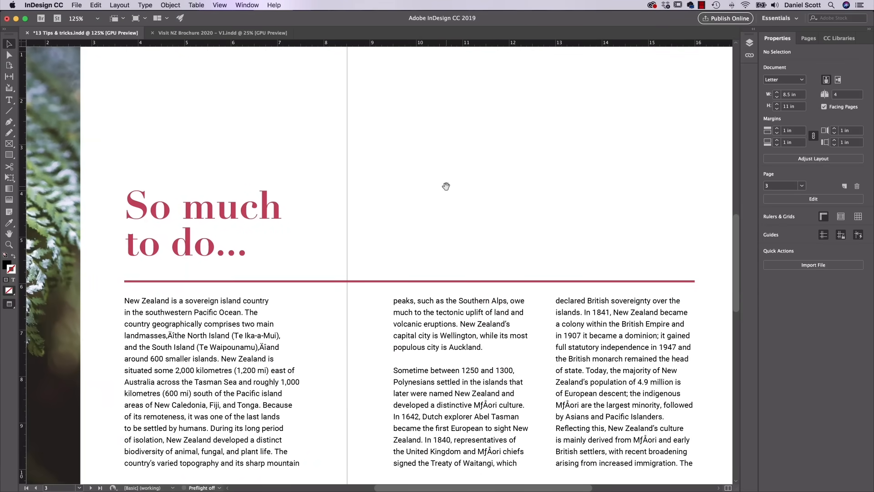
scroll(328, 292, down, 15)
drag(414, 246, 418, 217)
key(space)
drag(583, 114, 545, 183)
scroll(544, 184, up, 15)
scroll(509, 325, left, 3)
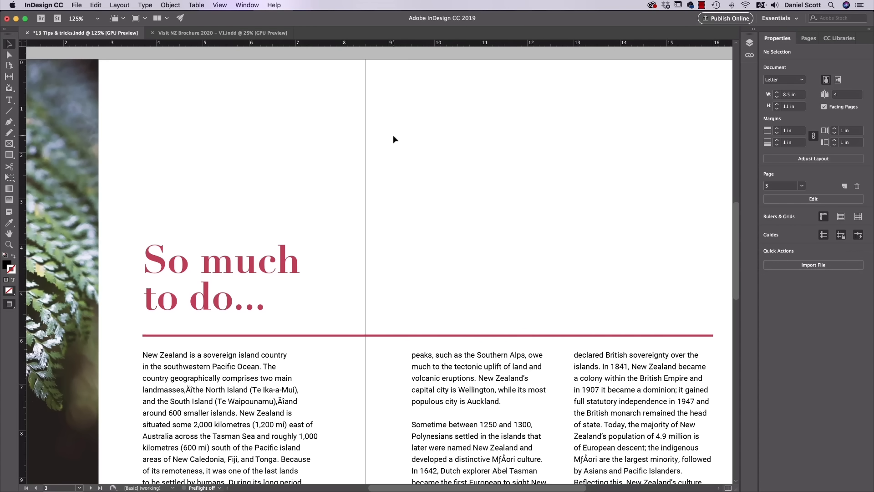
scroll(473, 117, up, 15)
scroll(473, 117, right, 5)
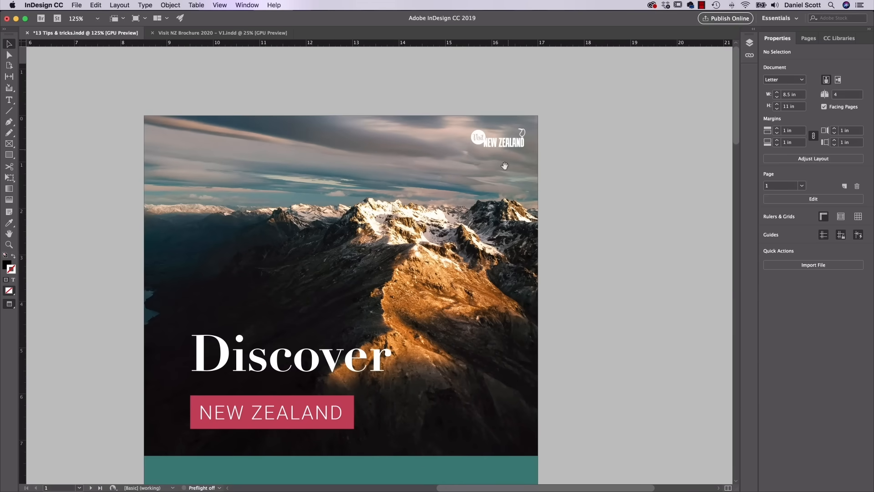
scroll(456, 273, down, 8)
scroll(455, 274, left, 2)
scroll(472, 140, down, 10)
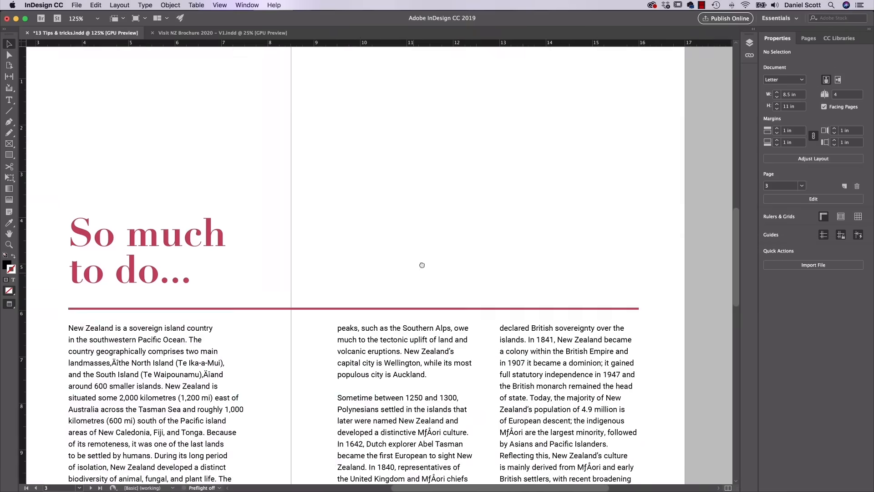
scroll(421, 265, left, 3)
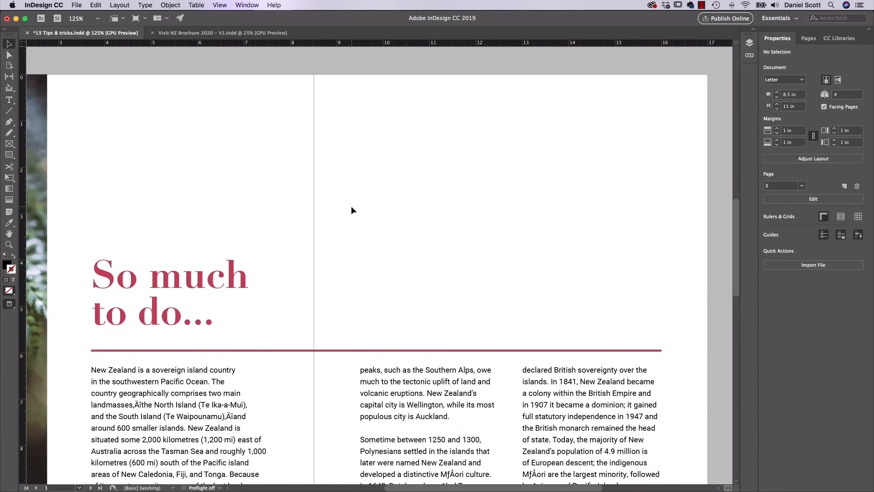
Close Finder's Screenshots window, select Logo 2 – Bird.ai in Exercise Files and switch to that logo in Illustrator.
key(super+Tab)
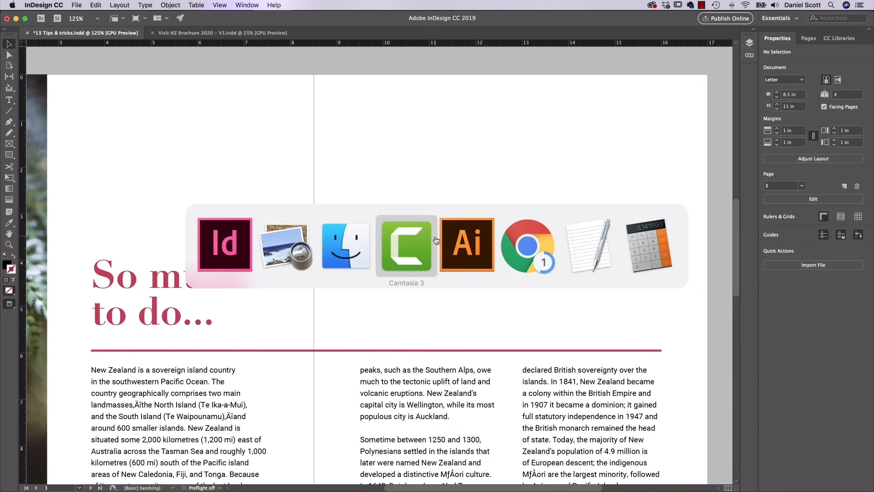
click(366, 245)
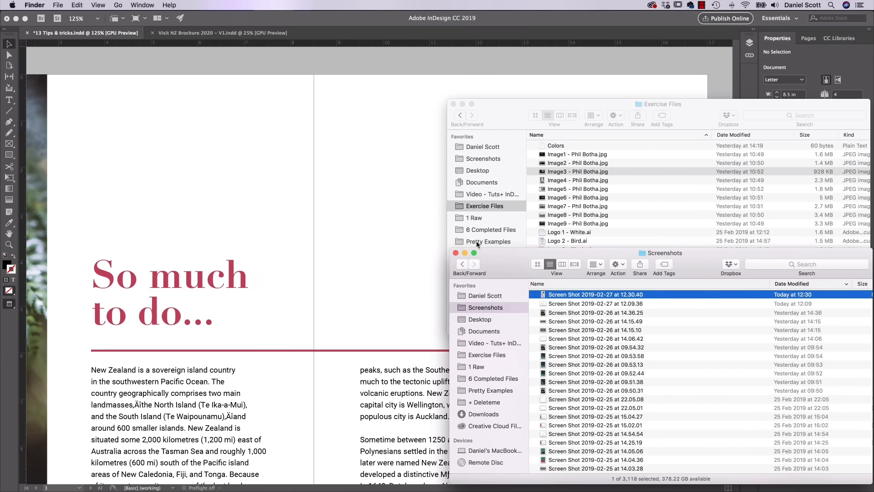
click(457, 253)
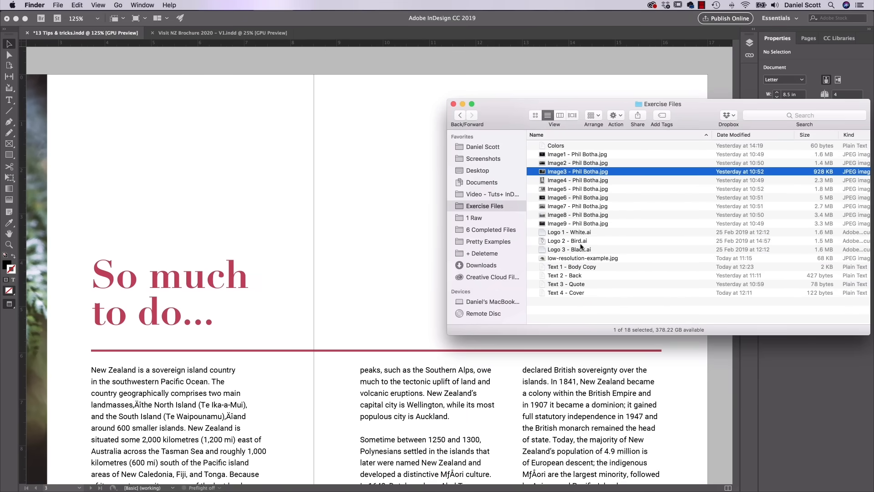
click(542, 242)
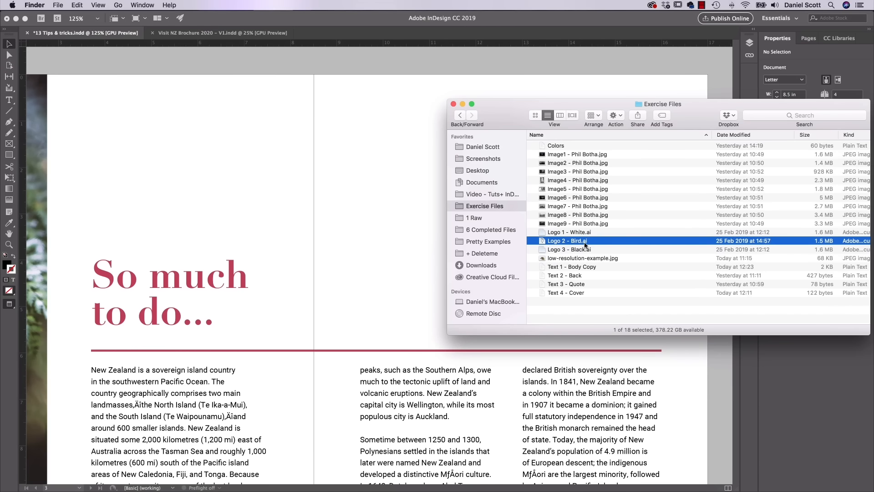
key(super+Tab)
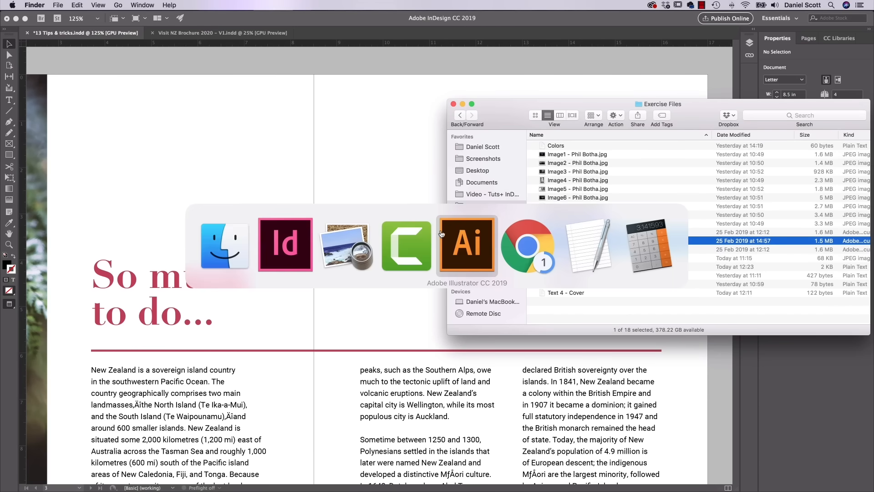
super+click(467, 235)
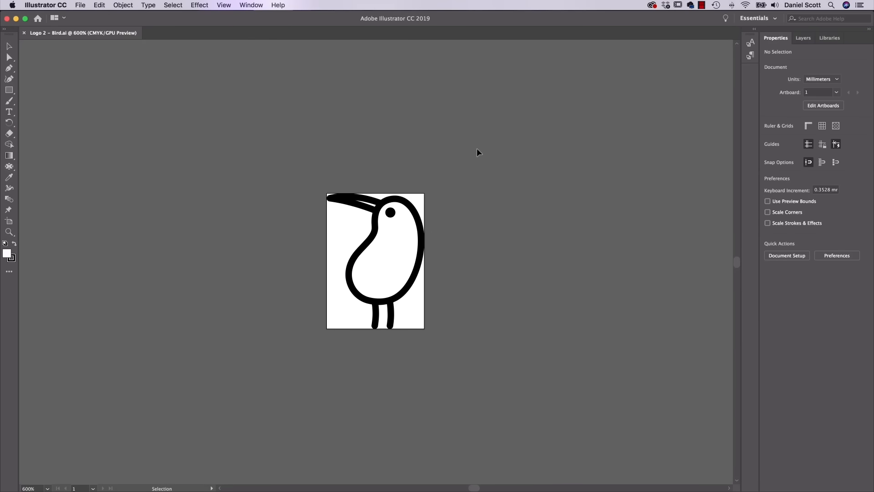
Copy the whole bird artwork in Illustrator and return to the 13 Tips & tricks document in InDesign.
drag(274, 193, 491, 384)
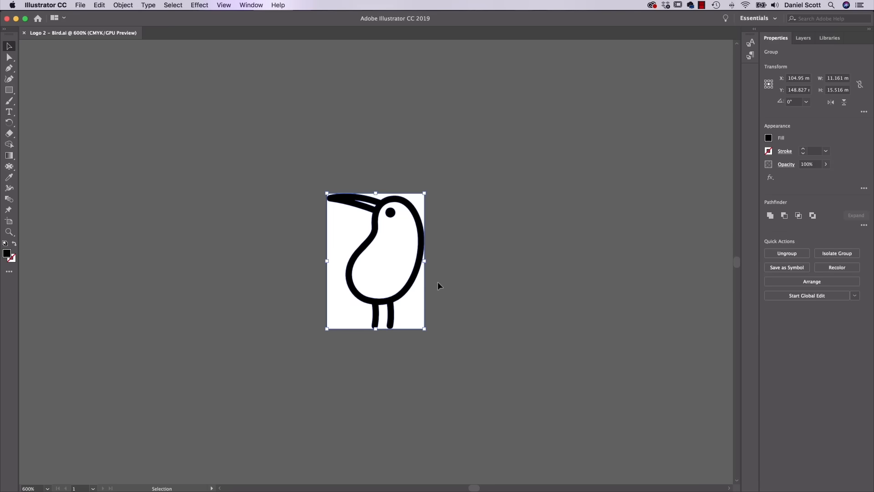
click(99, 5)
click(111, 49)
key(super+Tab)
key(super+Tab)
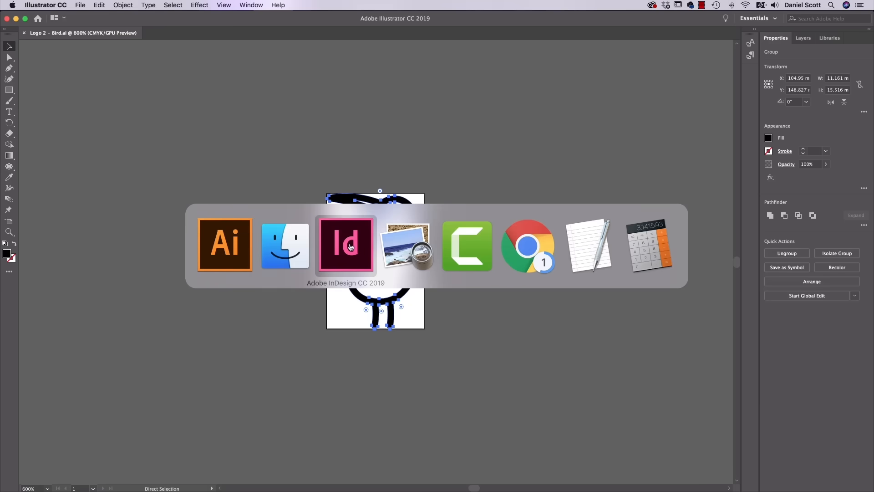
key(super+Tab)
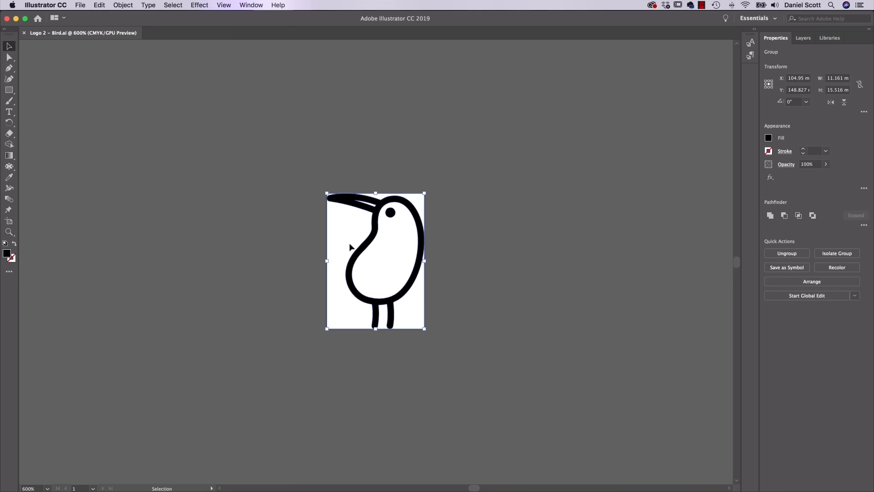
key(super+Tab)
key(super+Tab)
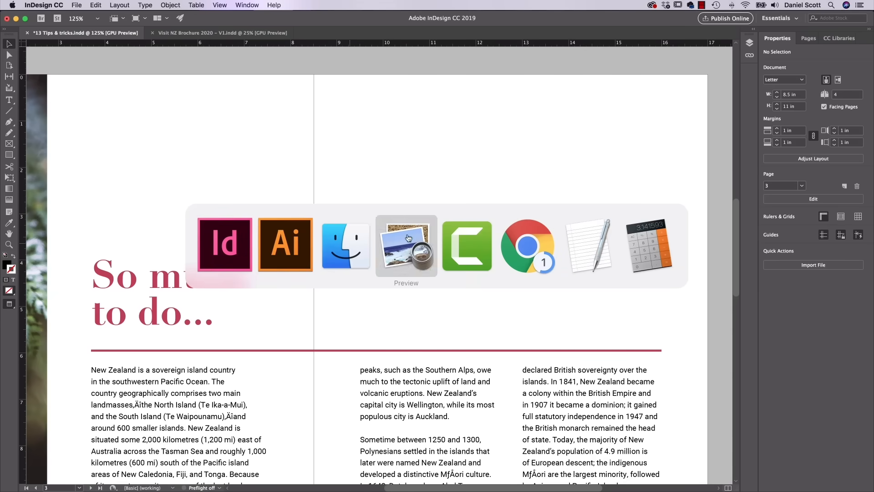
click(223, 240)
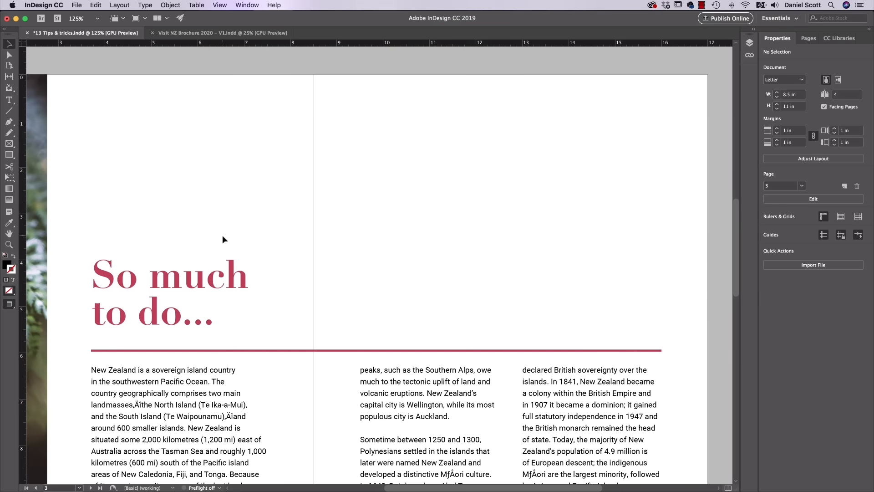
Paste the copied bird artwork onto page 3 of the brochure.
key(super+Tab)
key(super+Tab)
click(96, 5)
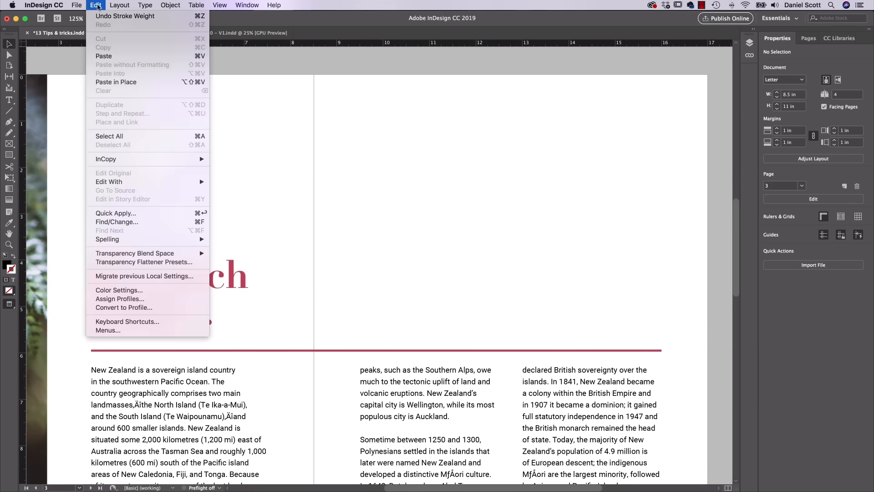
click(109, 54)
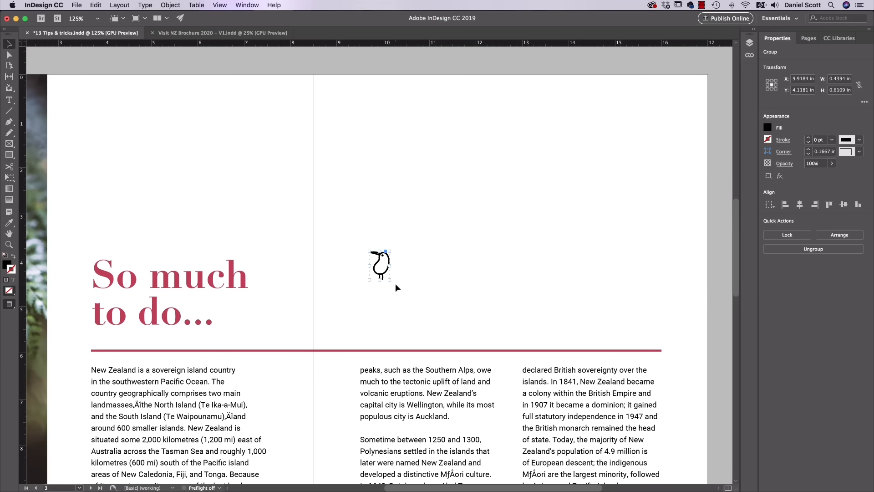
Fill the bird with VNZ Red, enlarge it to about 0.88 by 1.22 in and stand it on the divider line.
click(773, 128)
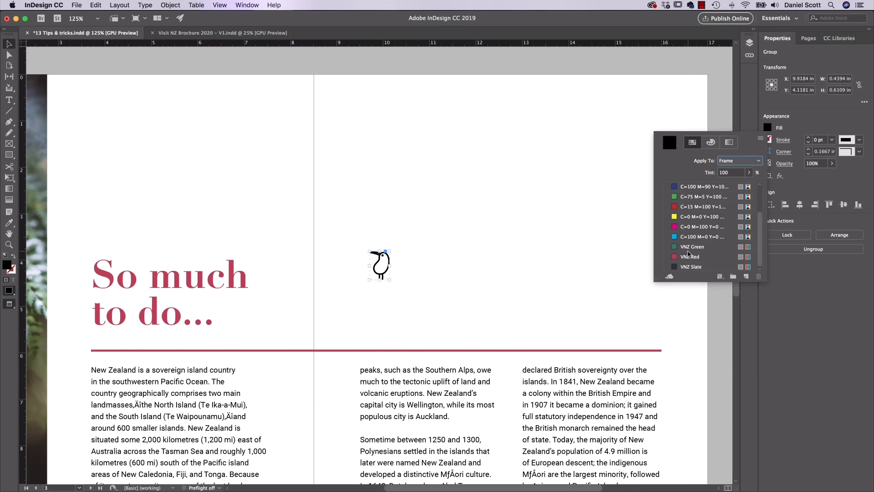
click(689, 256)
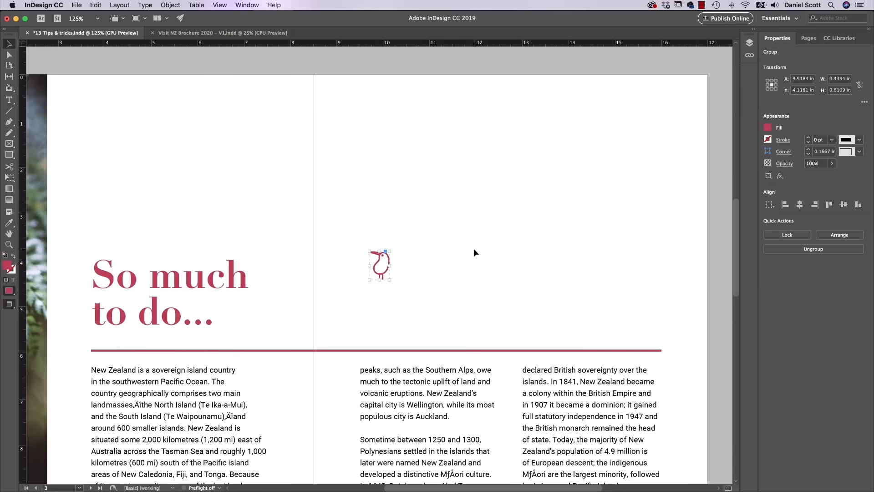
drag(390, 280, 397, 333)
Try to recolour the placed New Zealand logo on the cover with a Black fill.
scroll(484, 277, up, 15)
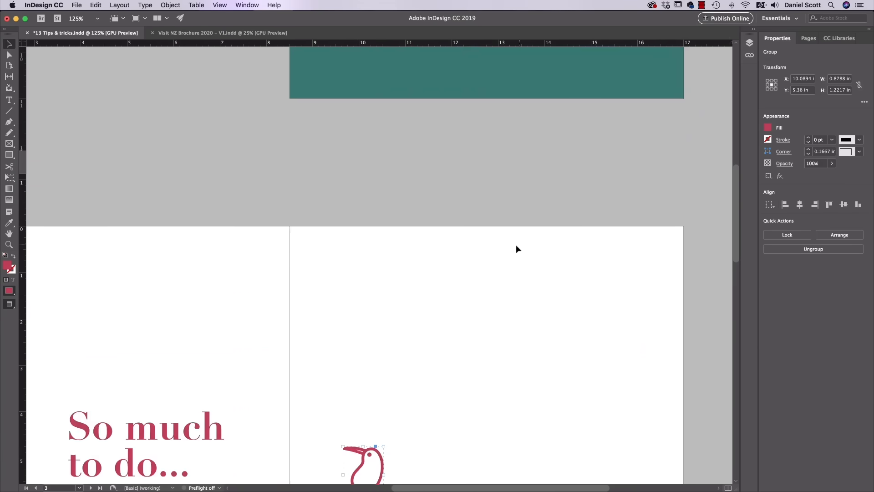
scroll(516, 250, up, 10)
scroll(516, 249, right, 3)
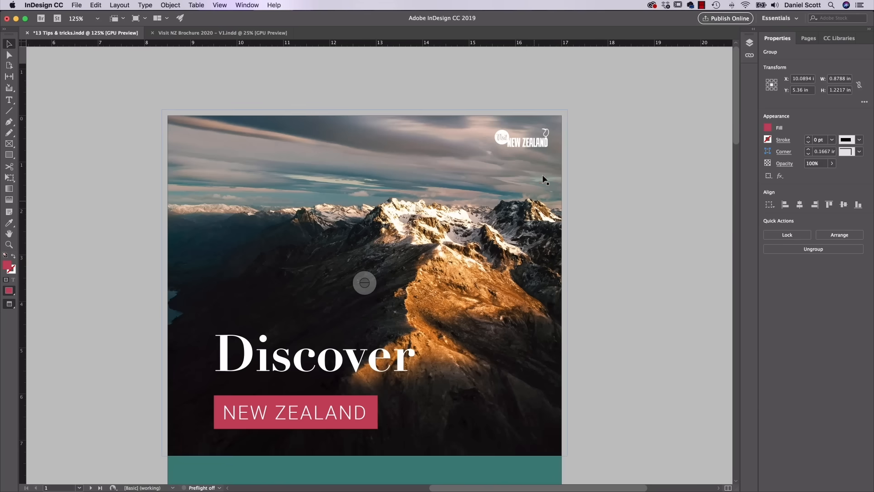
click(535, 144)
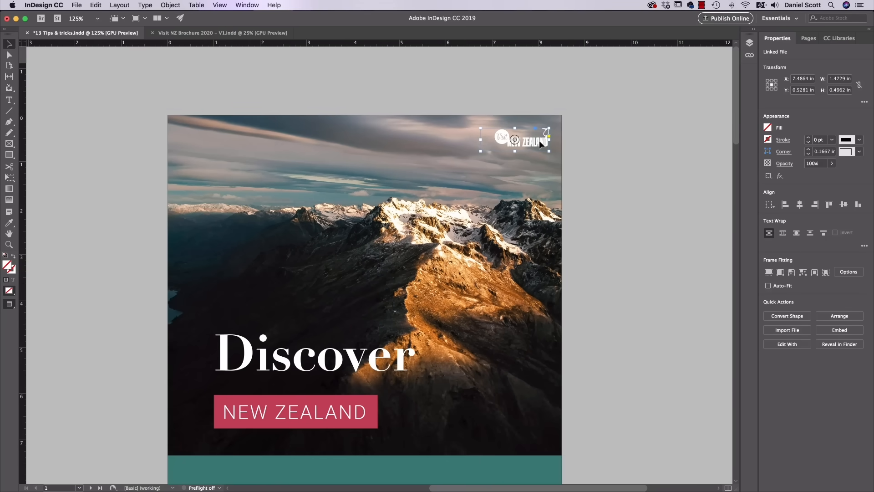
click(768, 127)
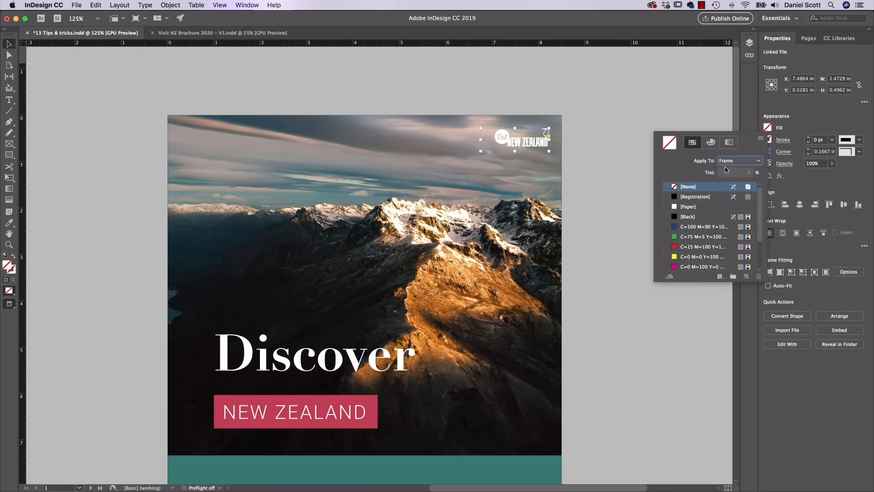
click(691, 217)
click(605, 169)
key(super+z)
click(605, 162)
Flip the bird on page 3 horizontally and shift it slightly to the right along the divider line.
scroll(606, 162, down, 20)
scroll(606, 162, left, 6)
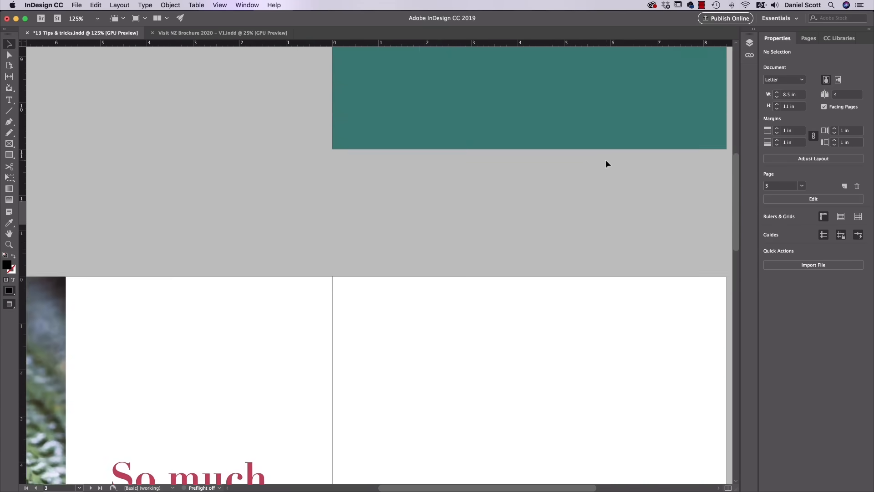
scroll(607, 162, right, 4)
scroll(601, 164, up, 10)
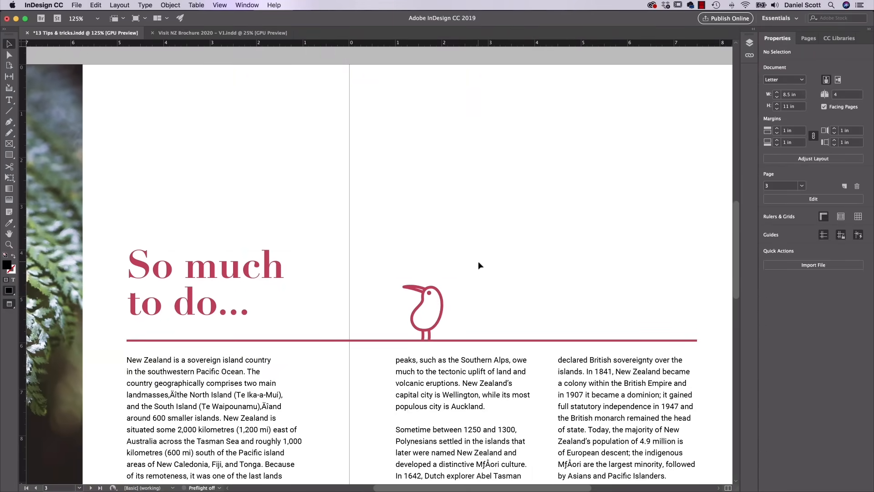
click(444, 297)
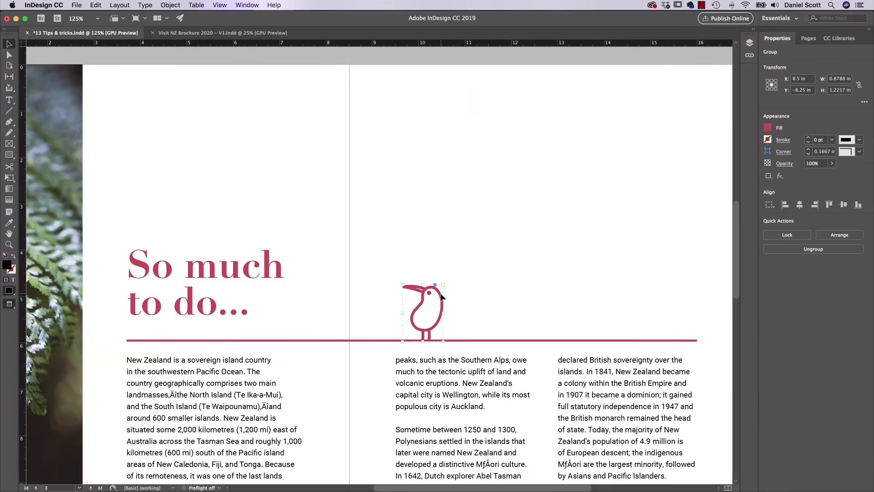
click(171, 5)
mouse_move(178, 18)
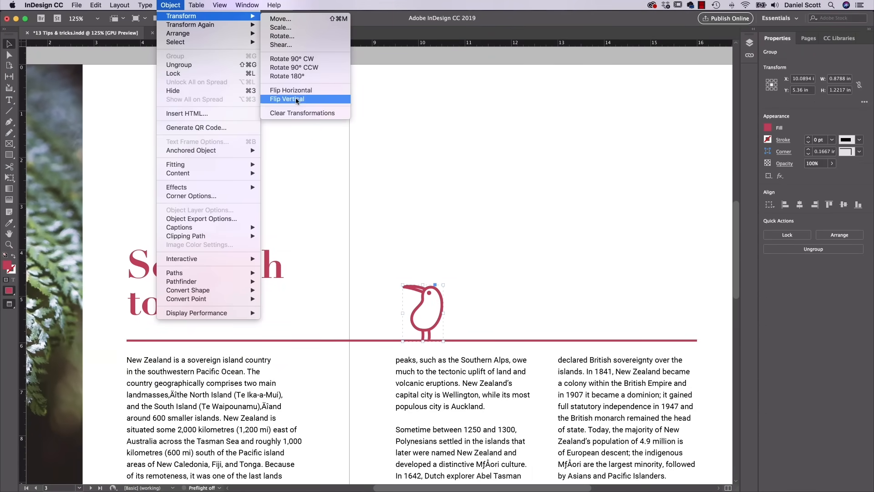
click(284, 91)
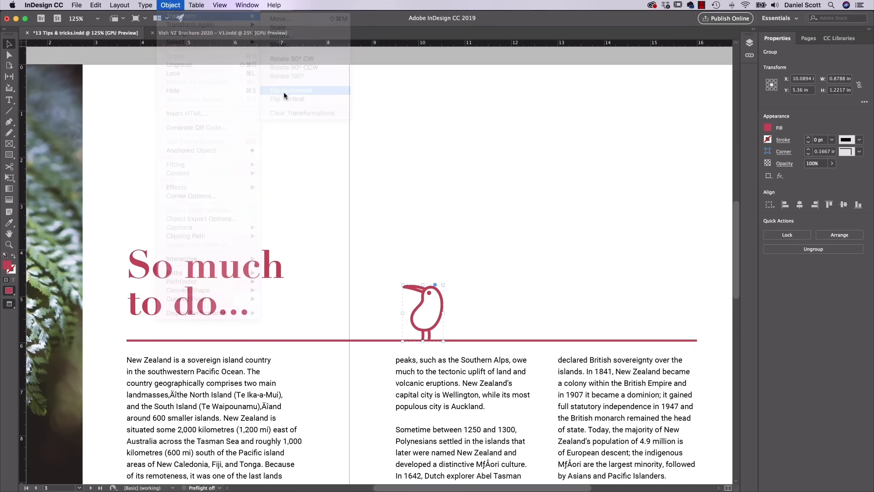
drag(424, 300, 434, 300)
click(457, 248)
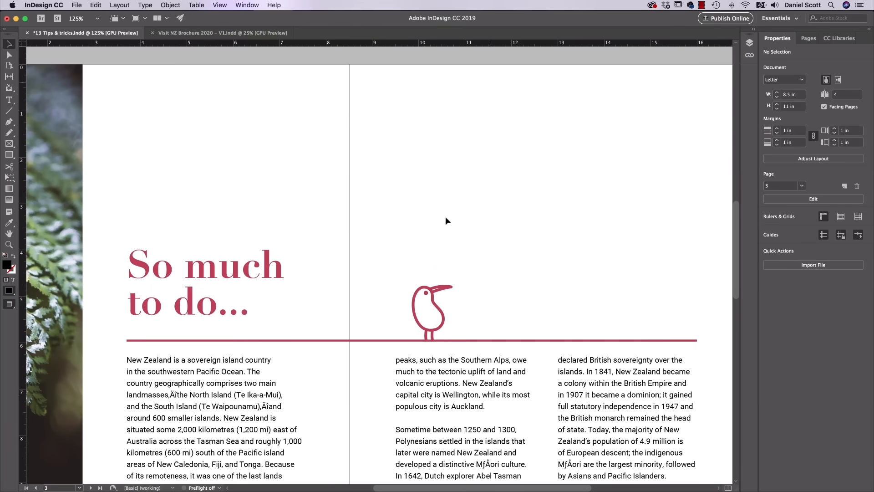
Try placing Text 3 - Quote in a frame about 4.22 by 3.75 in above the right-hand text columns.
click(816, 266)
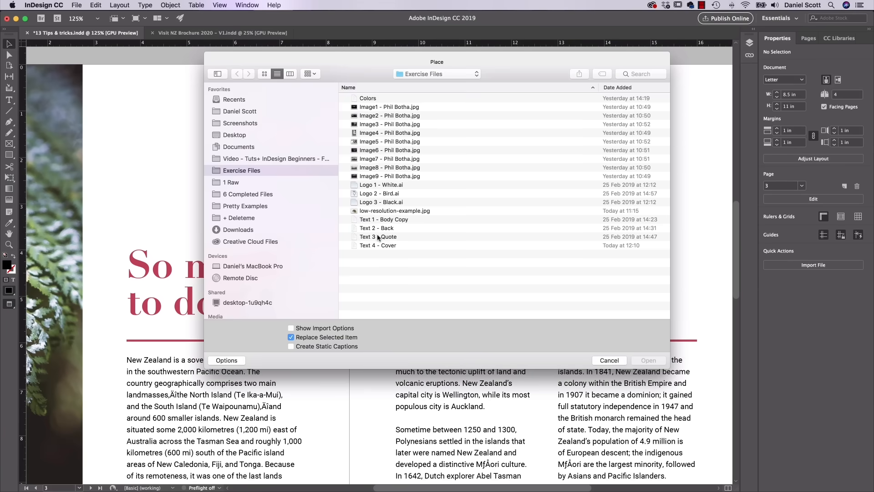
click(379, 237)
click(648, 361)
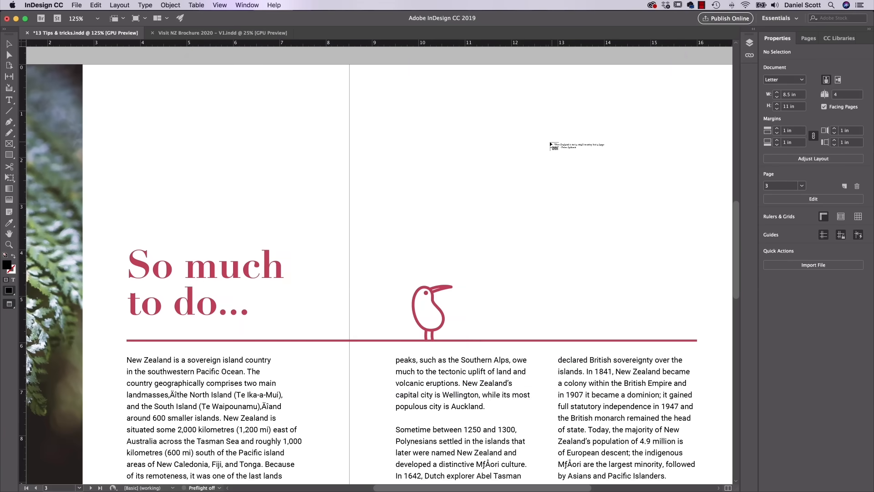
drag(502, 136, 697, 307)
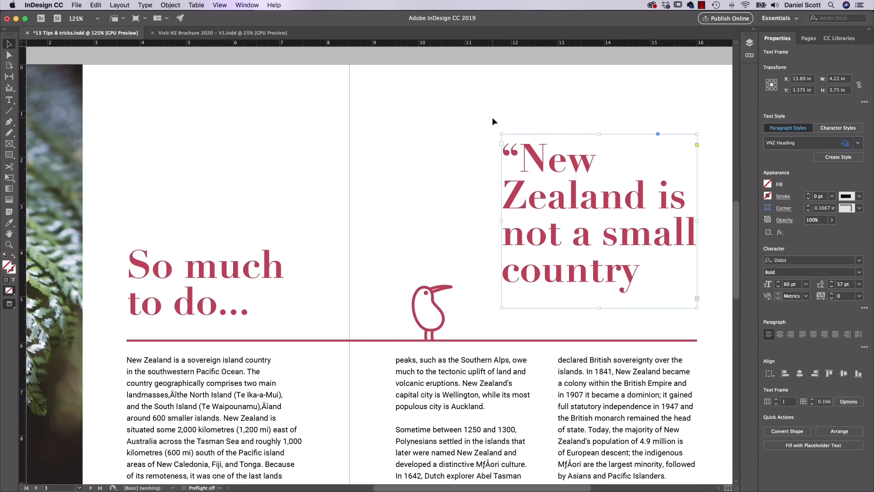
key(Delete)
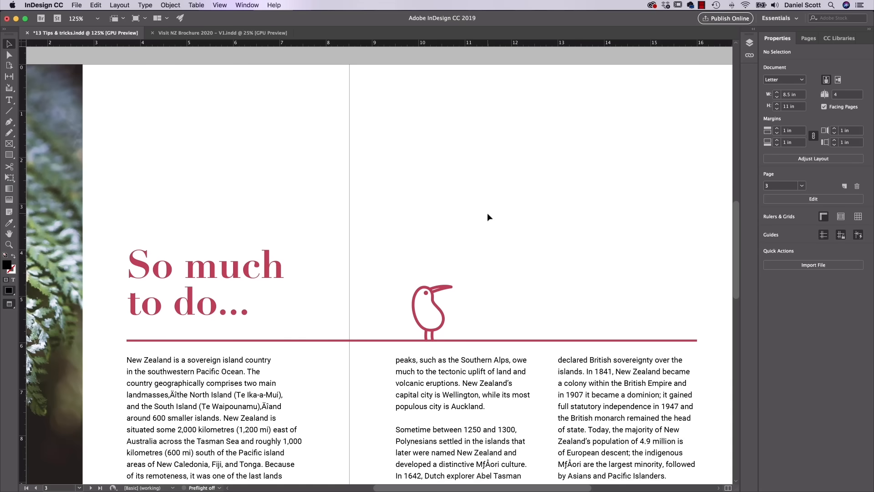
With nothing selected, make VNZ Body Copy the default paragraph style and close the Paragraph Styles panel.
click(246, 4)
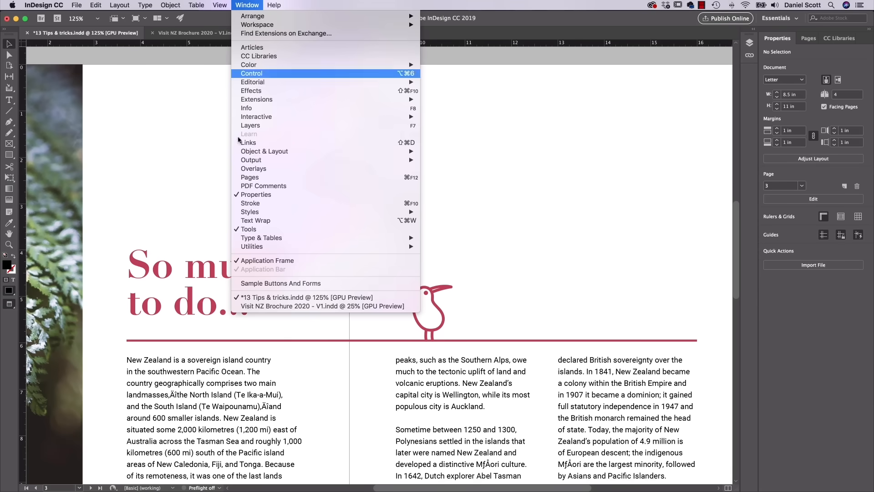
mouse_move(267, 213)
click(455, 238)
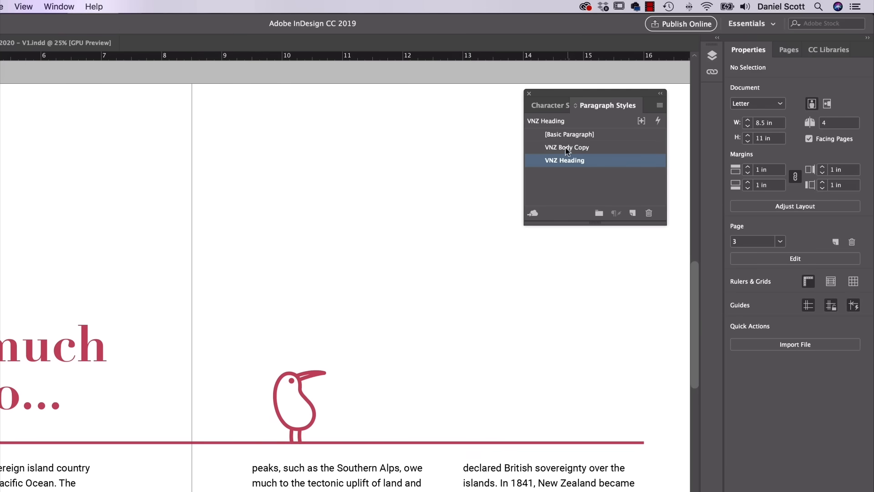
click(568, 134)
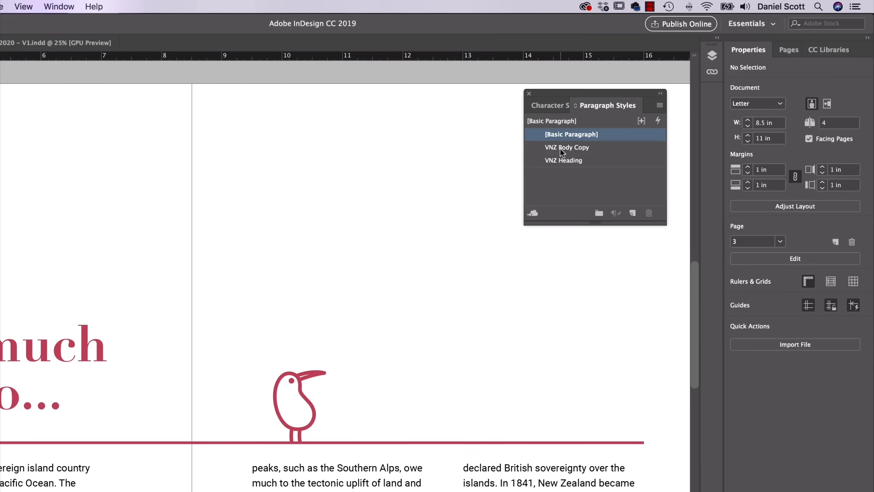
click(561, 148)
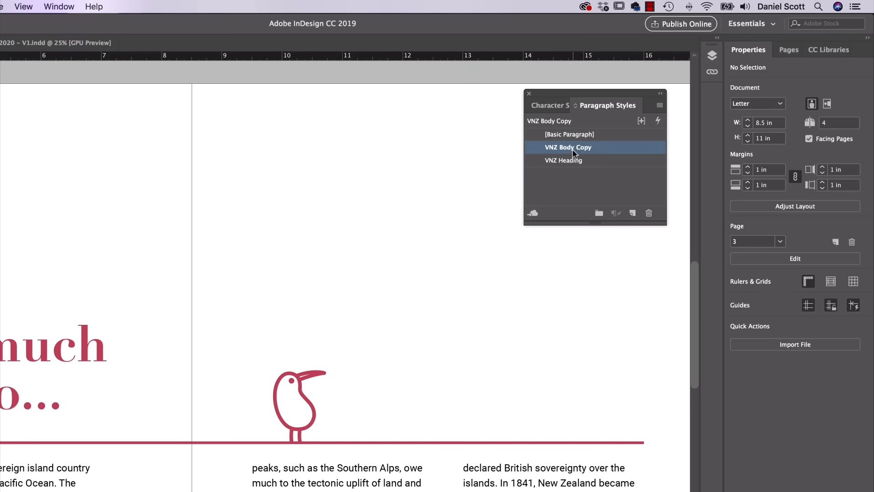
click(529, 93)
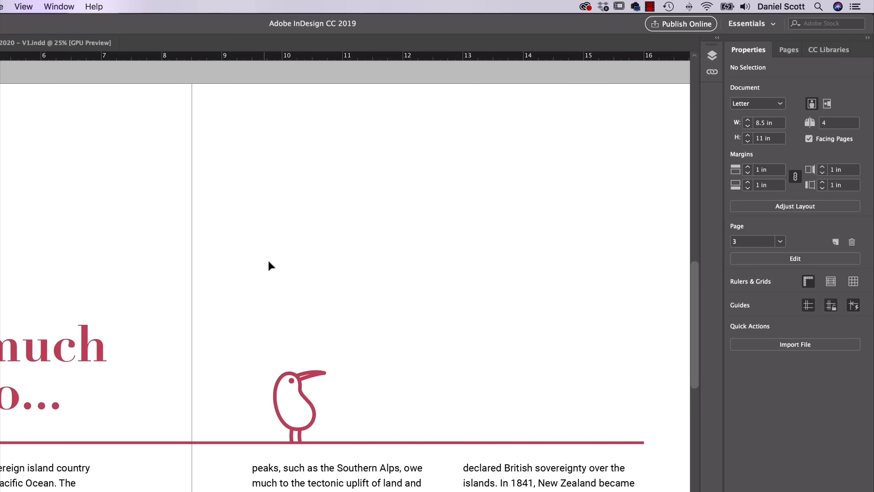
Place Text 3 - Quote in a frame about 4.59 by 3.6 in beside the bird, ending at the divider line's right end.
click(795, 346)
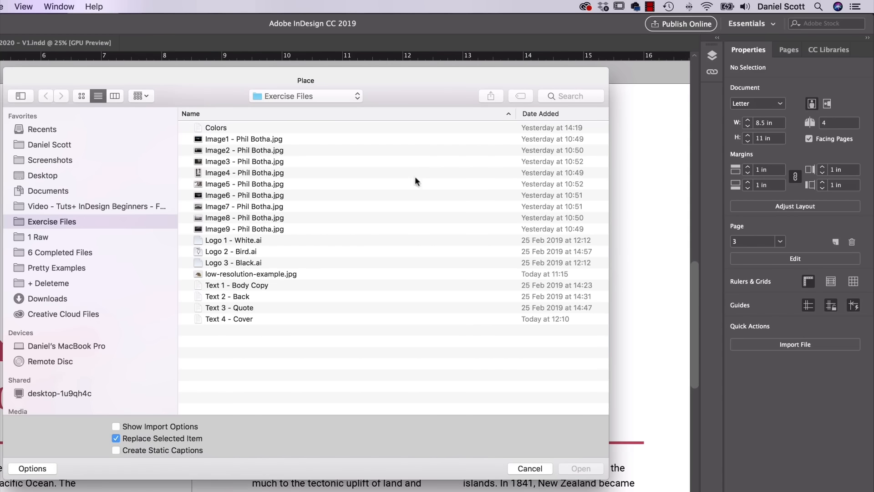
click(236, 311)
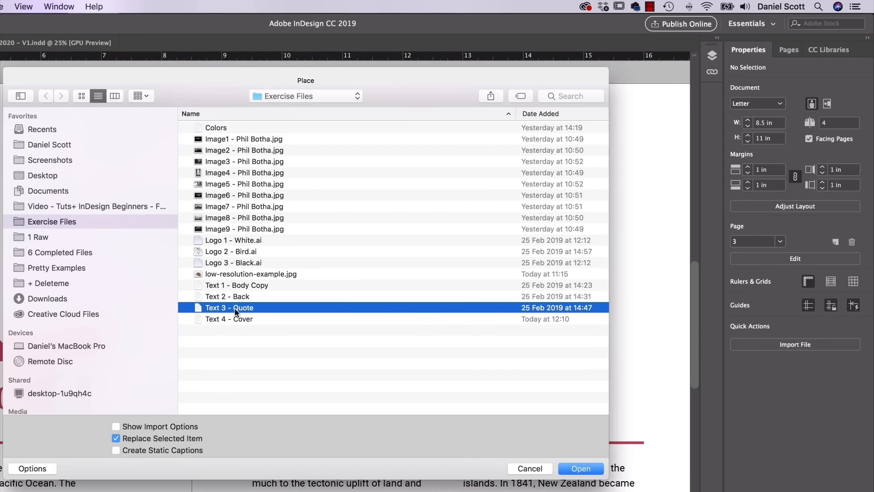
click(581, 471)
drag(326, 152, 603, 370)
drag(485, 232, 525, 258)
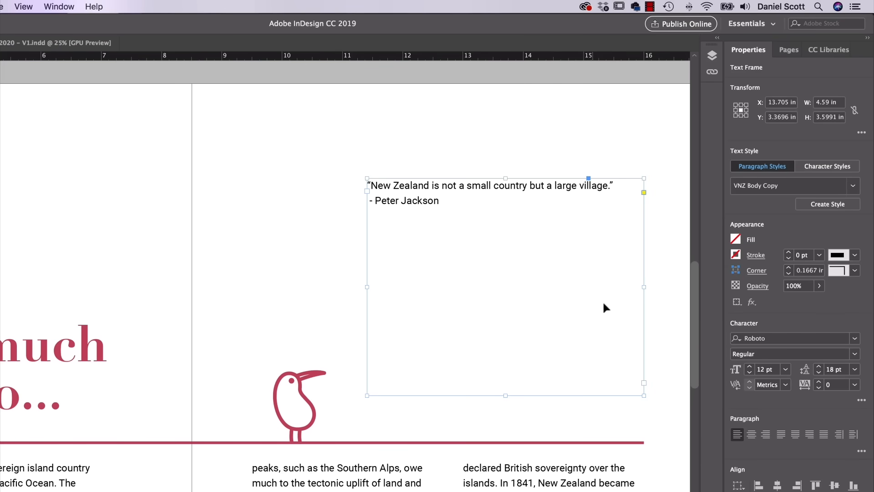
Show the guides and frame edges, and set the quote's font to Didot Bold.
key(w)
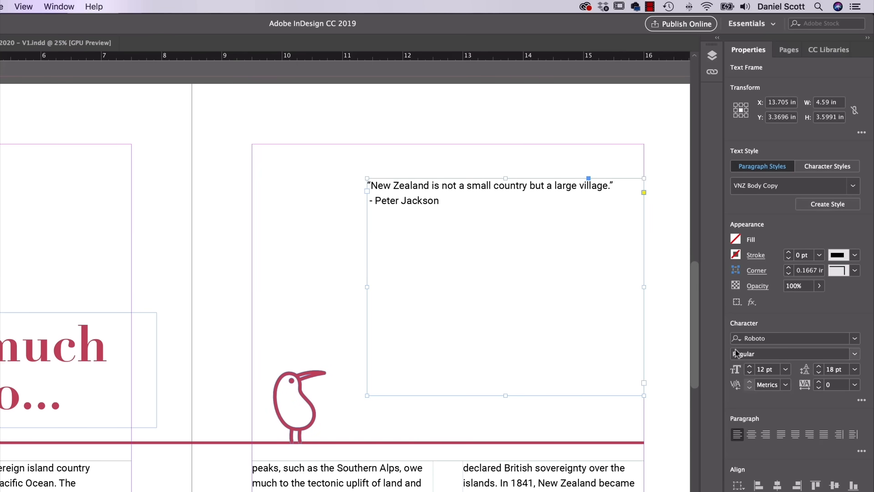
click(785, 336)
text(di)
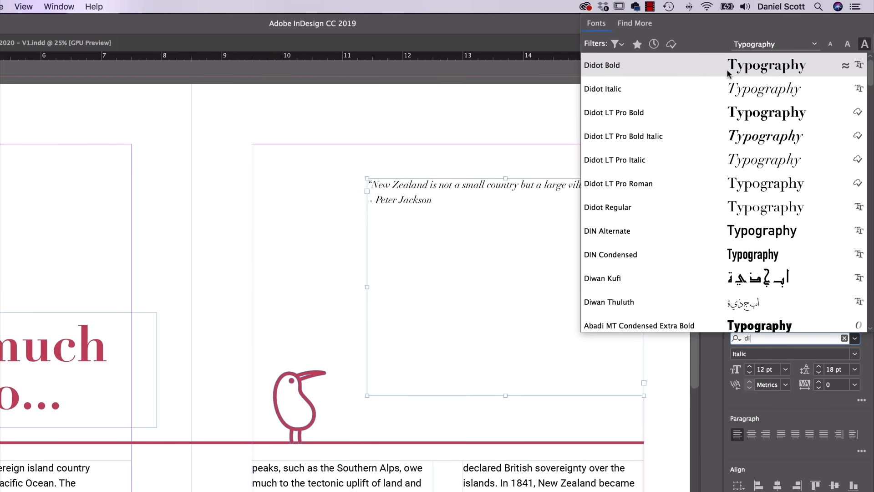
click(706, 70)
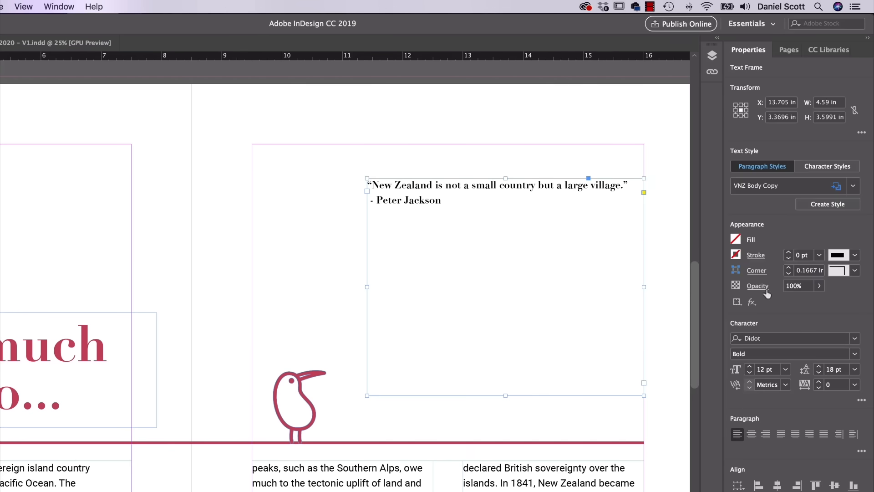
Try the blue C=100 M=90 swatch as the quote frame's fill and reset the fill to None.
click(736, 240)
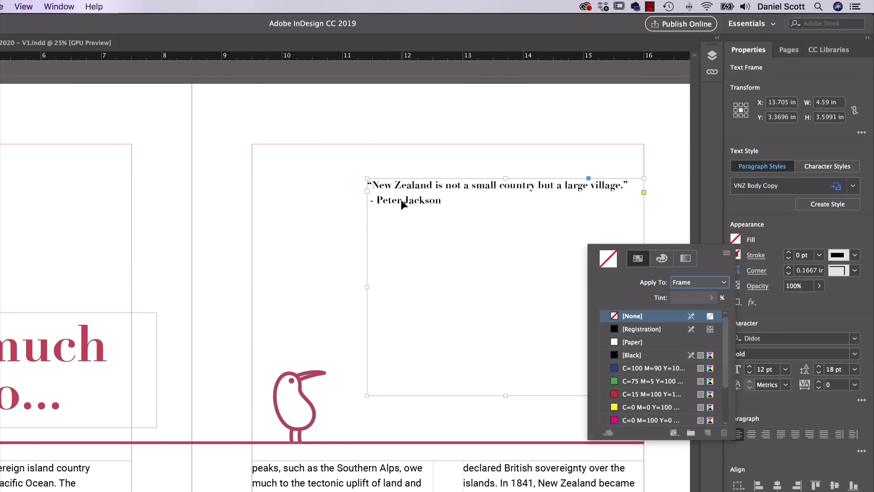
click(633, 367)
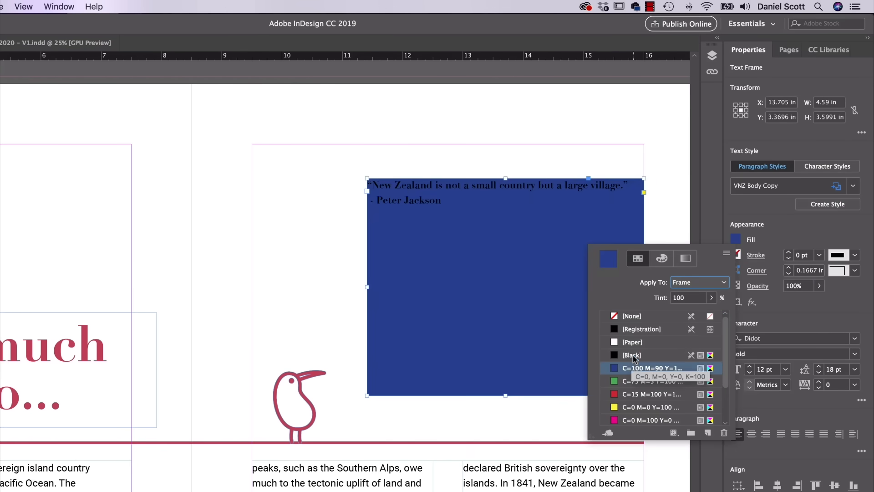
click(631, 355)
click(632, 359)
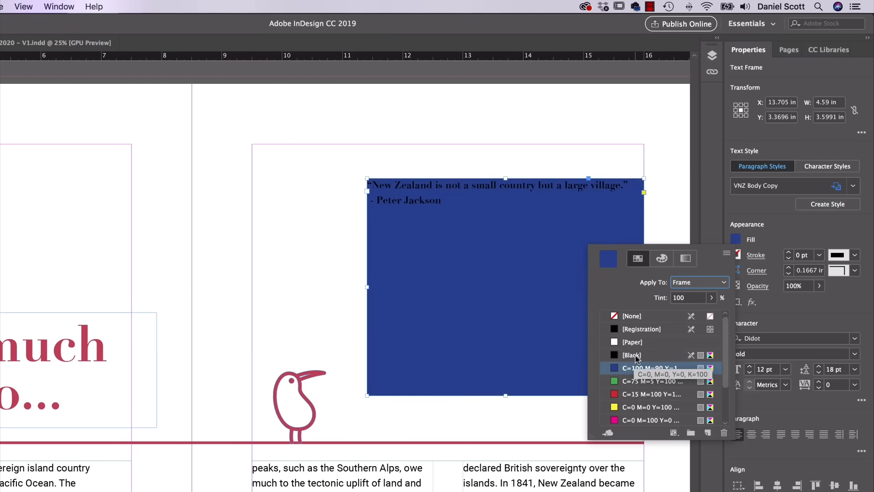
click(636, 316)
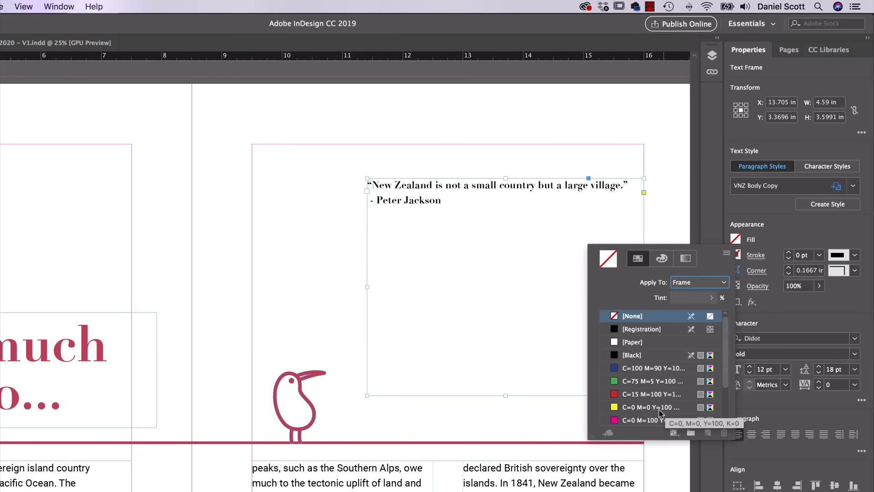
Color the quote's text, not its frame, with the VNZ Green swatch.
click(698, 284)
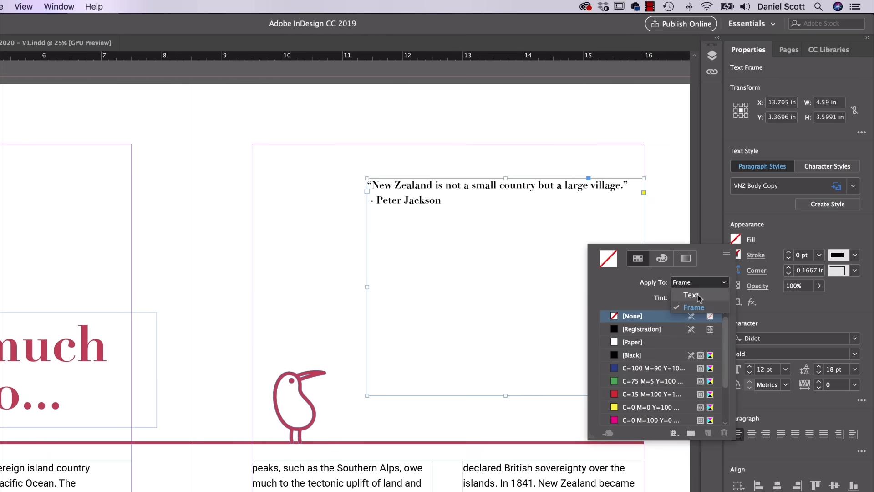
click(698, 296)
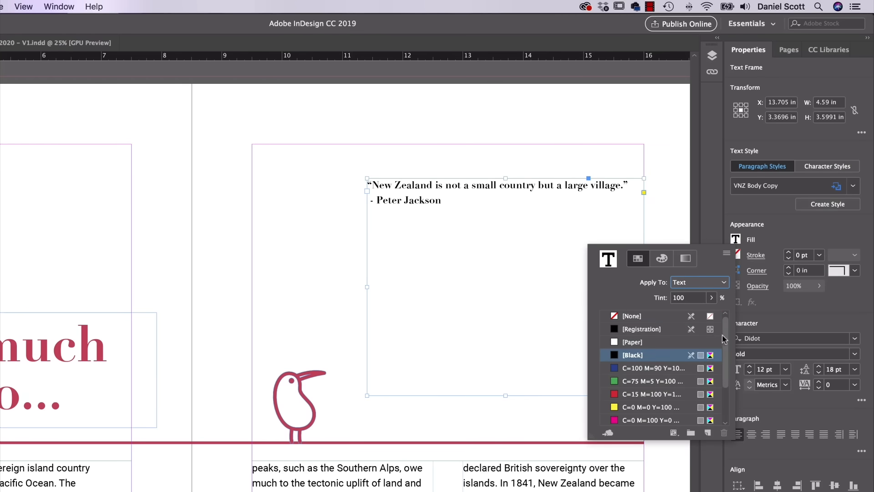
scroll(664, 410, down, 3)
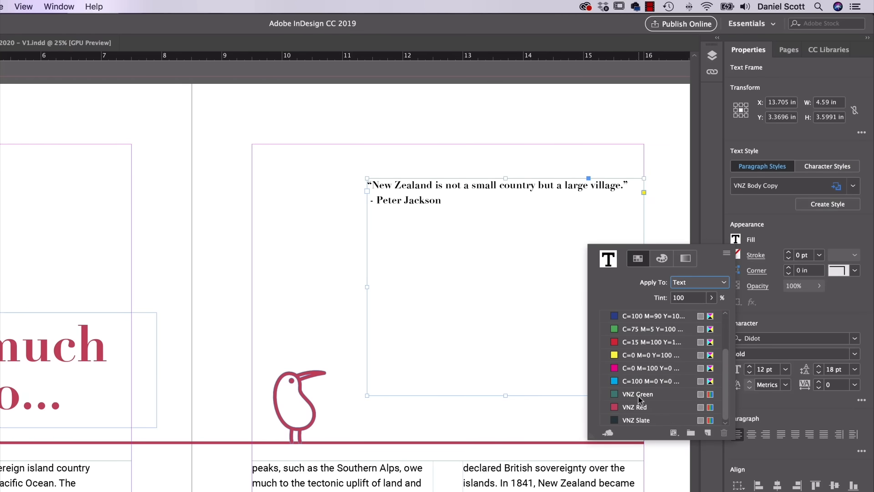
click(638, 394)
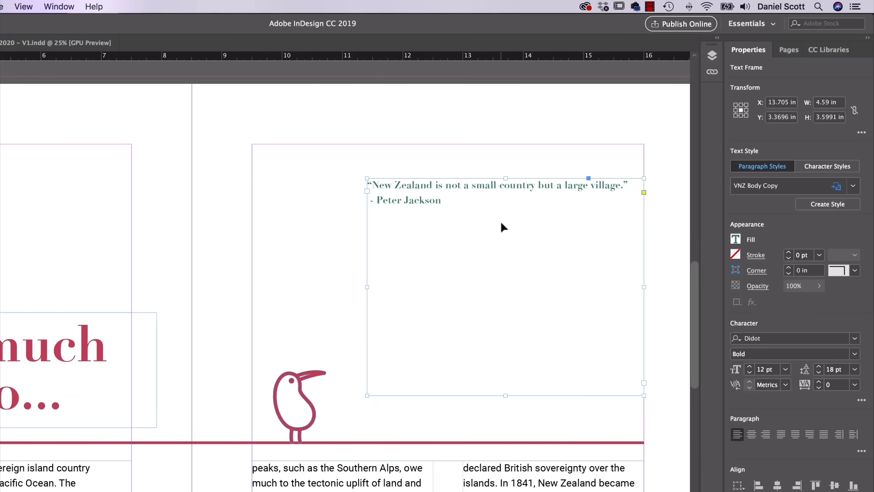
Try font sizes up to 34 pt on the quote sentence only, and settle it at 18 pt.
double_click(438, 202)
drag(631, 186, 369, 178)
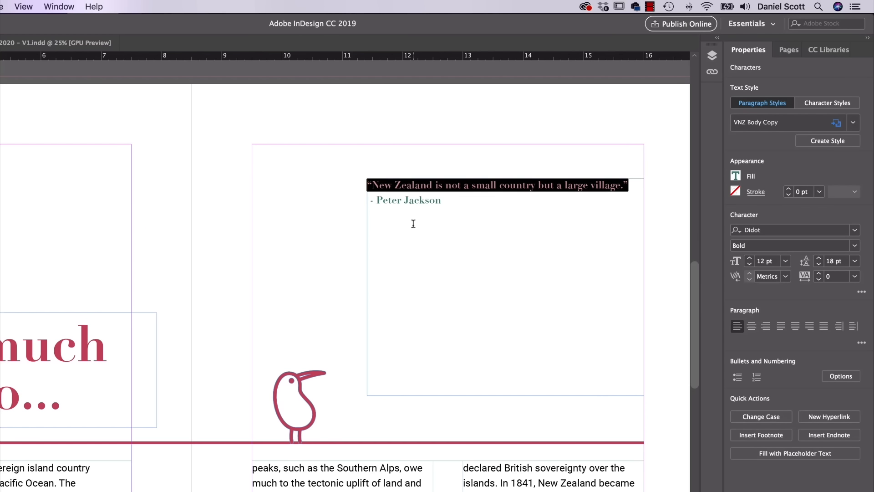
key(super)
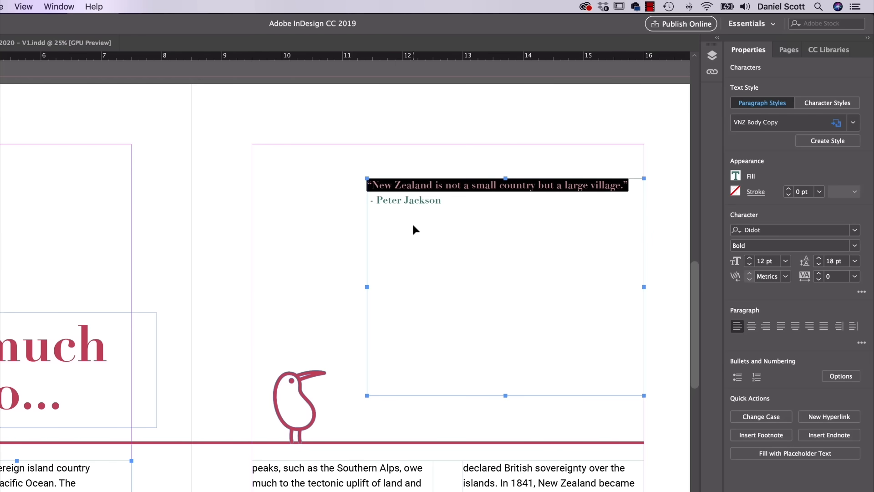
key(super+shift+period)
key(super+shift+period)
key(super+shift+period)
key(super+shift+period)
key(super+shift+period)
key(super+shift+period)
key(super+shift+period)
key(super+shift+period)
key(super+shift+period)
key(super+shift+period)
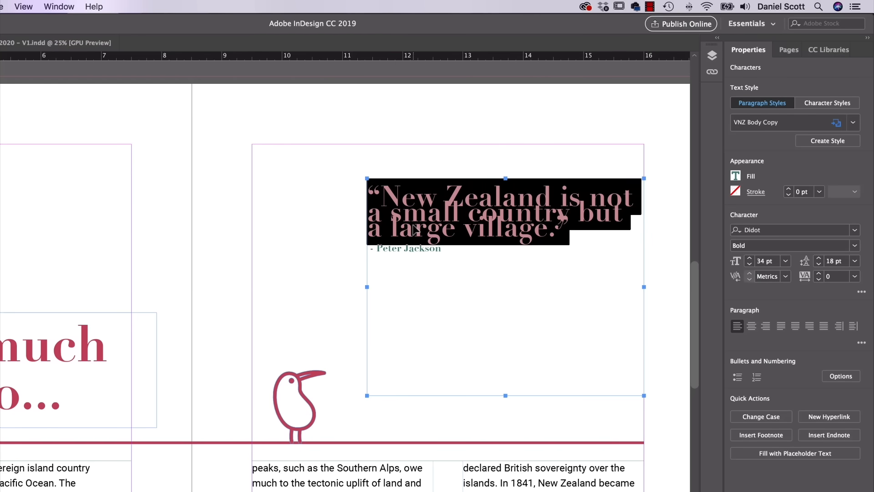
key(super+shift+comma)
key(super+shift+comma)
key(super+shift+comma)
key(super+shift+comma)
key(super+shift+comma)
key(super+shift+comma)
key(super+shift+comma)
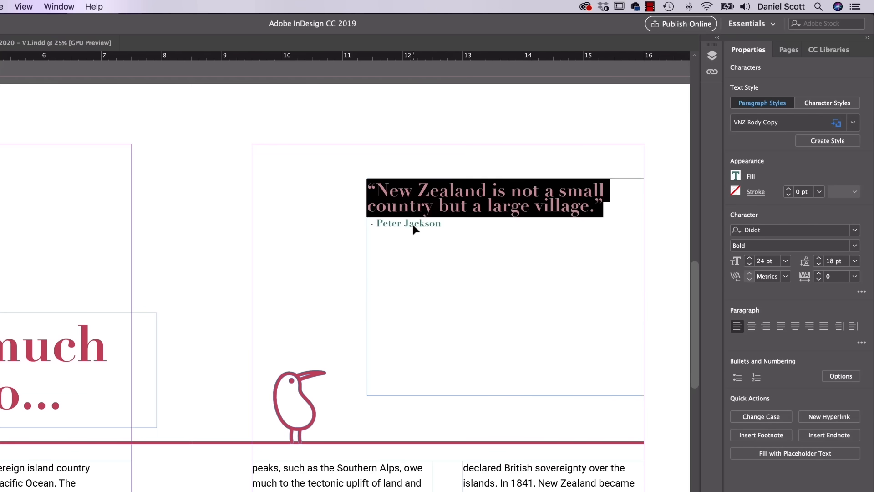
key(super+shift+comma)
key(super+shift+period)
key(super+shift+comma)
key(super+shift+comma)
key(super+shift+period)
key(super+shift+period)
key(super+shift+period)
key(super+shift+period)
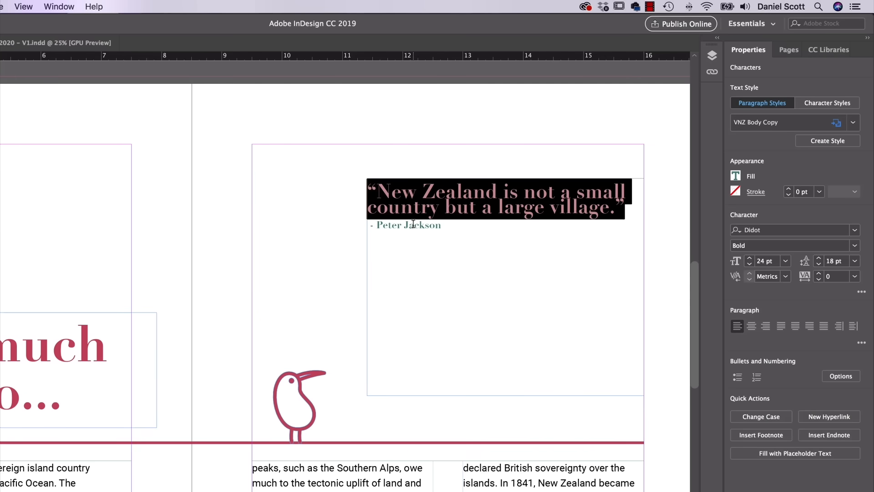
key(super+shift+period)
key(super+shift+comma)
key(super+shift+comma)
key(super+shift+comma)
key(super+shift+period)
key(super+shift+period)
key(super+shift+period)
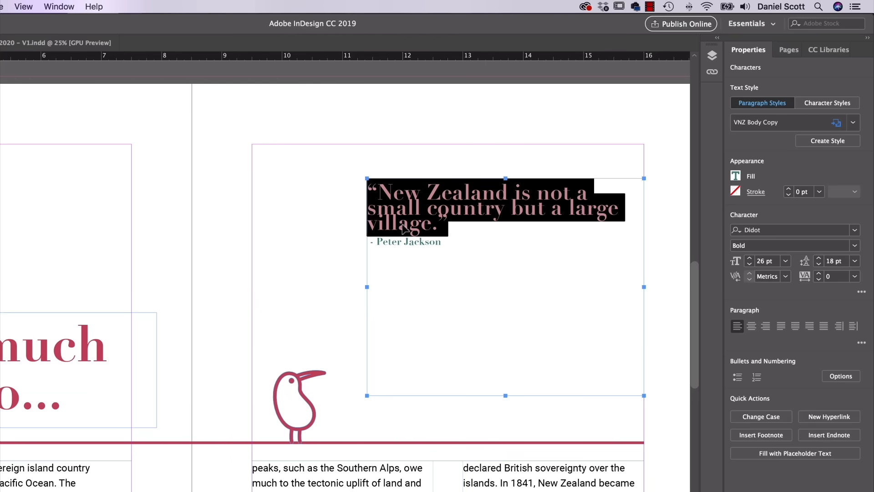
key(super+shift+comma)
key(super+shift+comma)
key(super+shift+comma)
key(super+shift+comma)
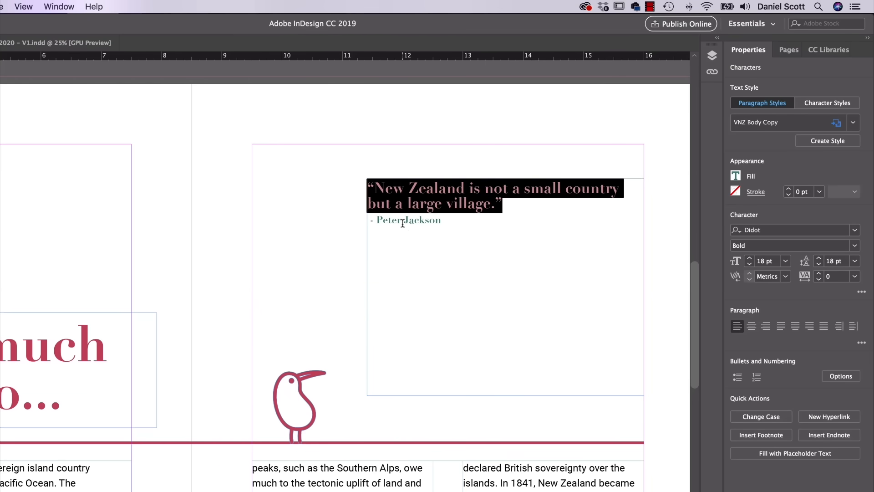
Change the quote sentence to Didot Regular with Auto leading.
click(855, 246)
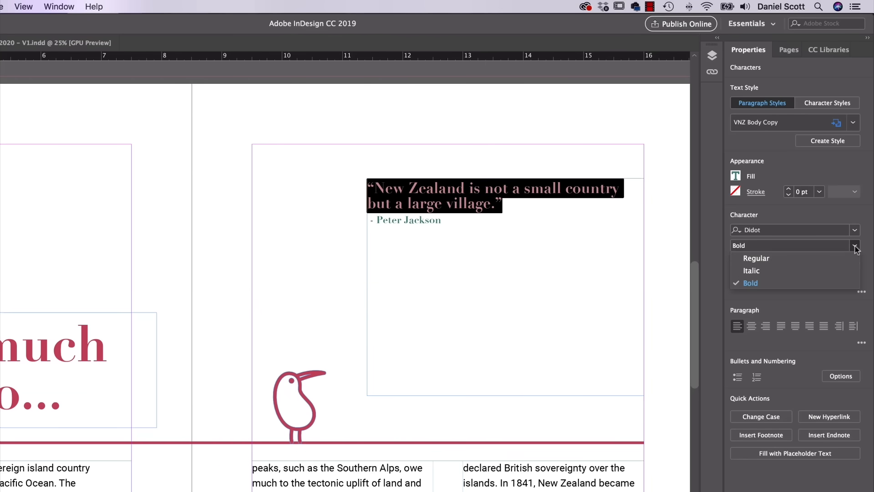
click(803, 258)
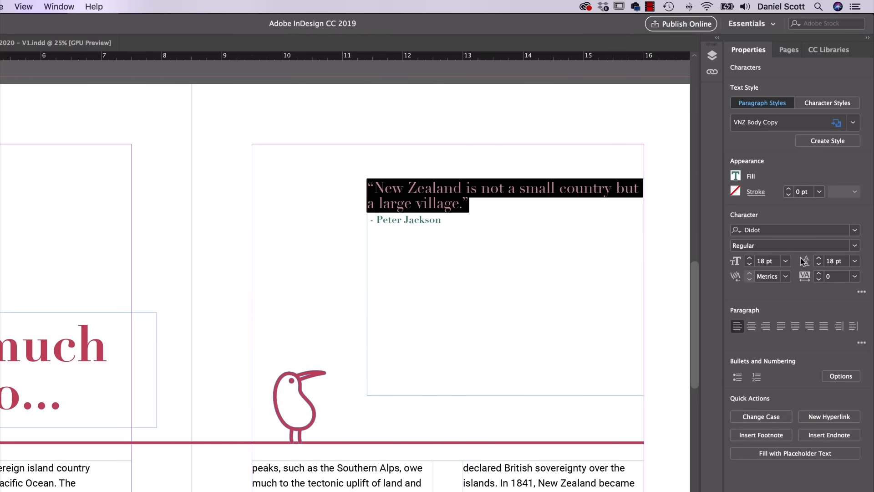
click(855, 262)
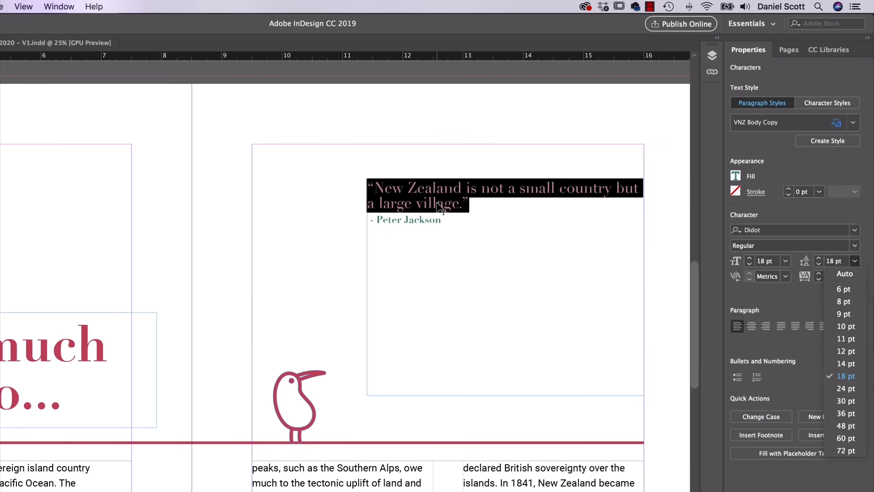
click(855, 274)
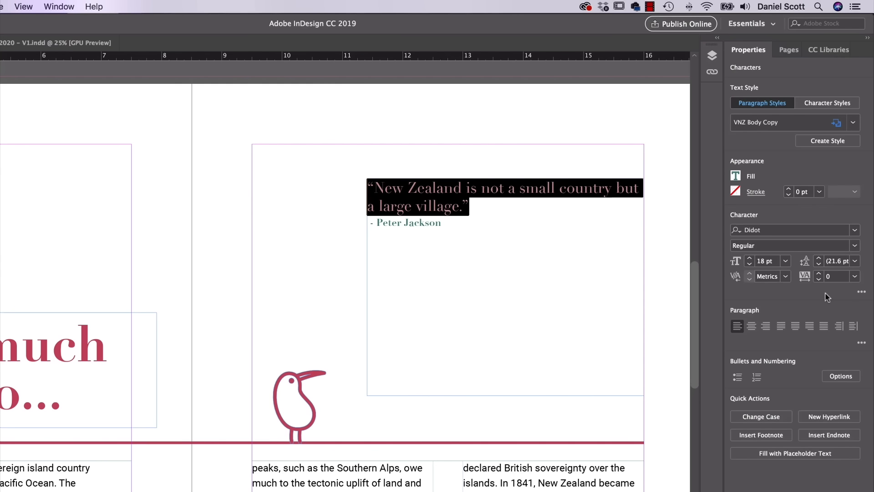
Right-align the quote and its attribution, and set the attribution line's font to Roboto Medium.
drag(482, 223, 330, 171)
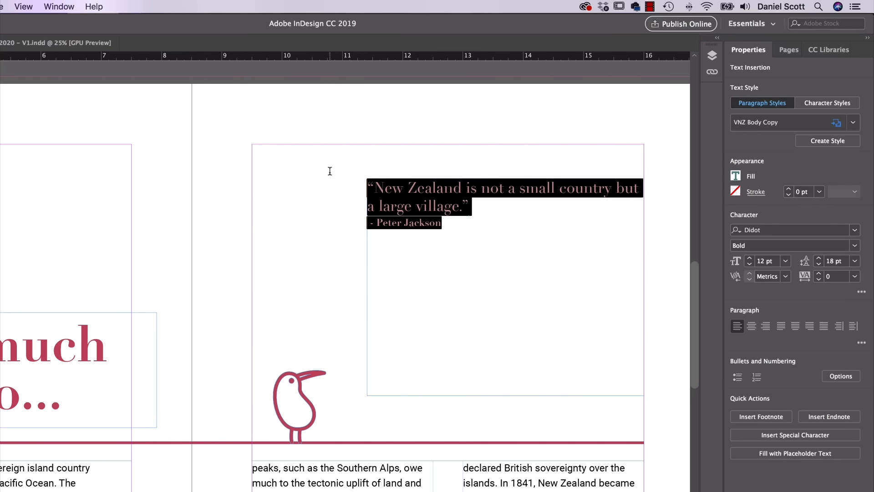
click(766, 326)
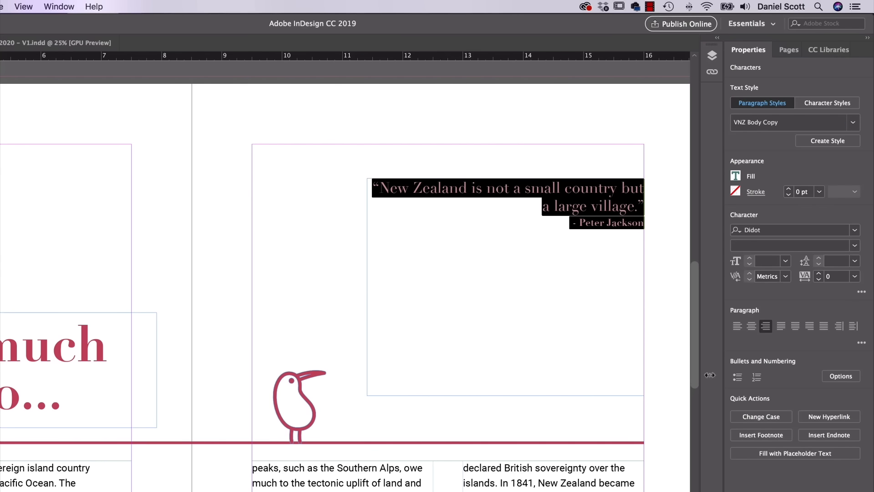
triple_click(584, 228)
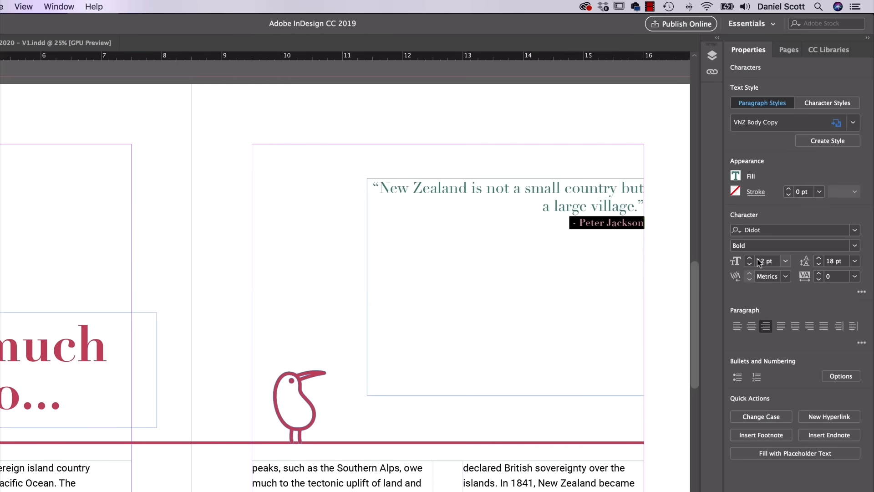
click(815, 245)
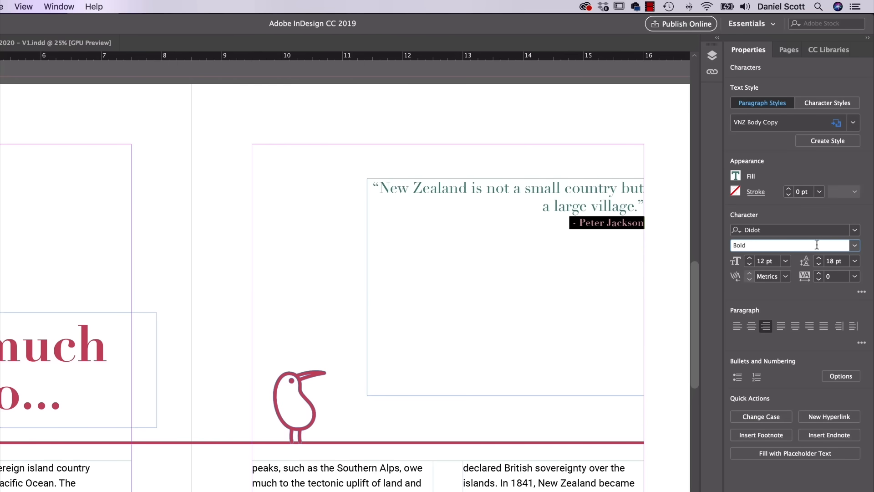
click(789, 230)
text(roboto)
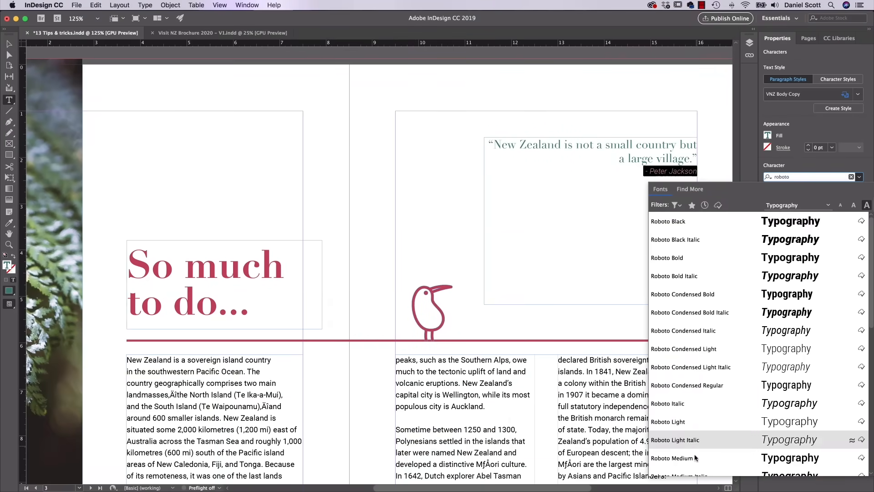
click(693, 457)
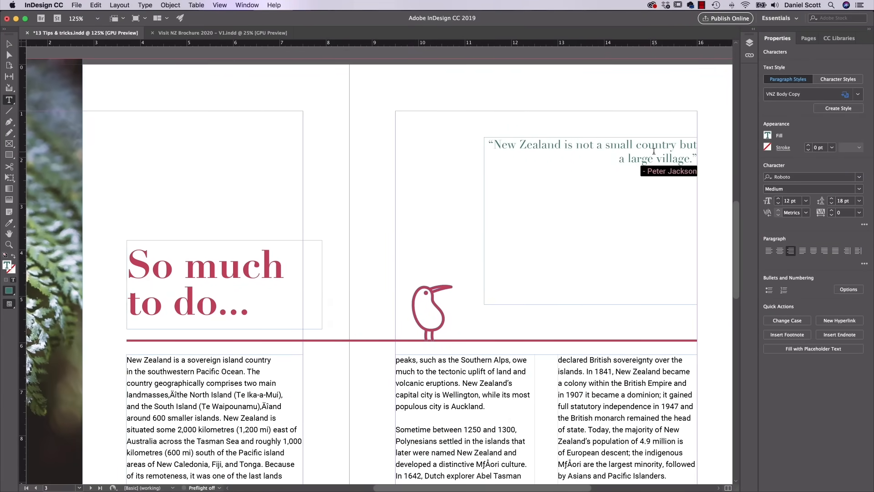
Enlarge the quote sentence to 30 pt, leaving the attribution line at its own size.
click(628, 145)
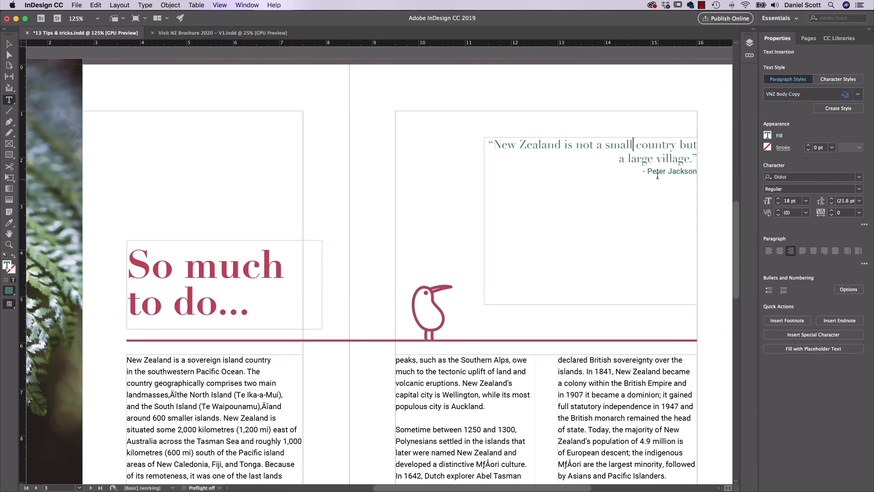
mouse_move(694, 159)
mouse_down()
mouse_move(488, 145)
mouse_move(698, 154)
mouse_up()
click(488, 144)
click(488, 145)
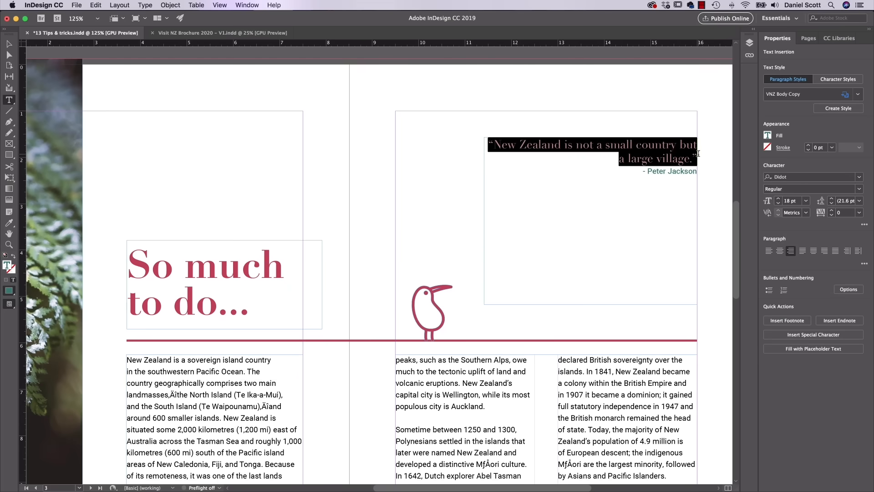
key(super+shift+period)
key(super+shift+period)
key(super+shift+period)
key(super+shift+period)
key(super+shift+period)
key(super+shift+period)
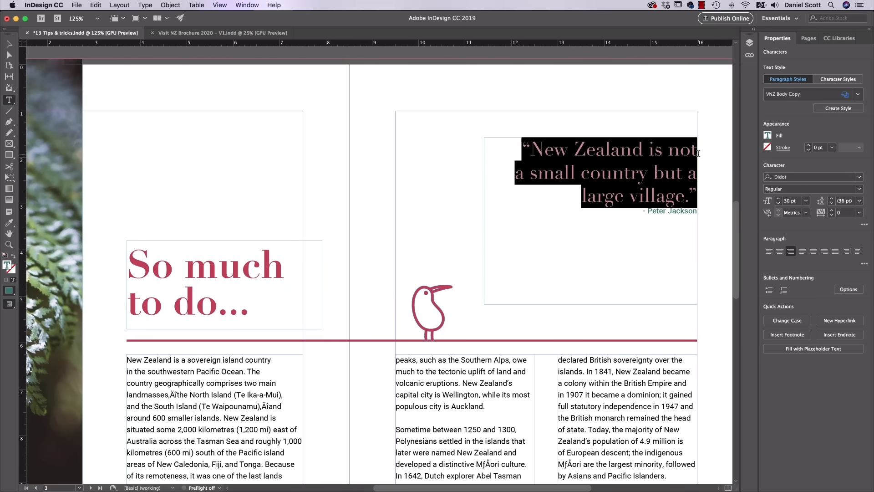
click(9, 44)
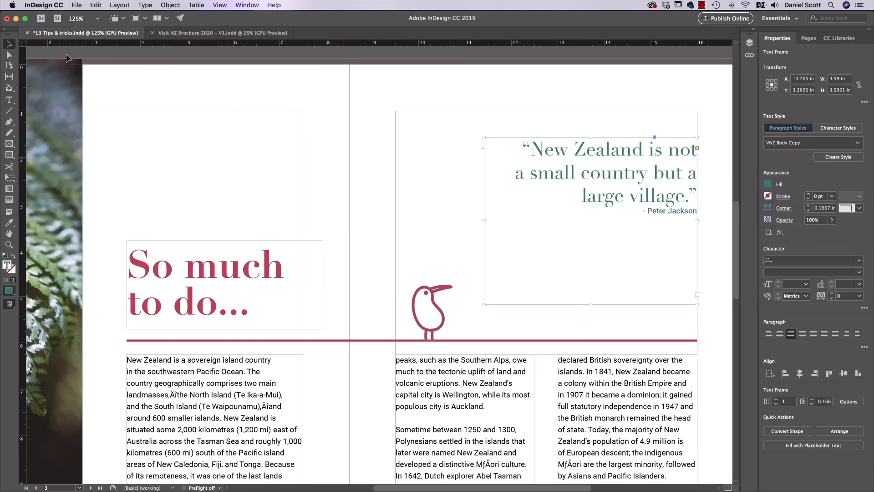
Increase the leading of the attribution line to add a little space below the quote.
double_click(658, 210)
triple_click(659, 210)
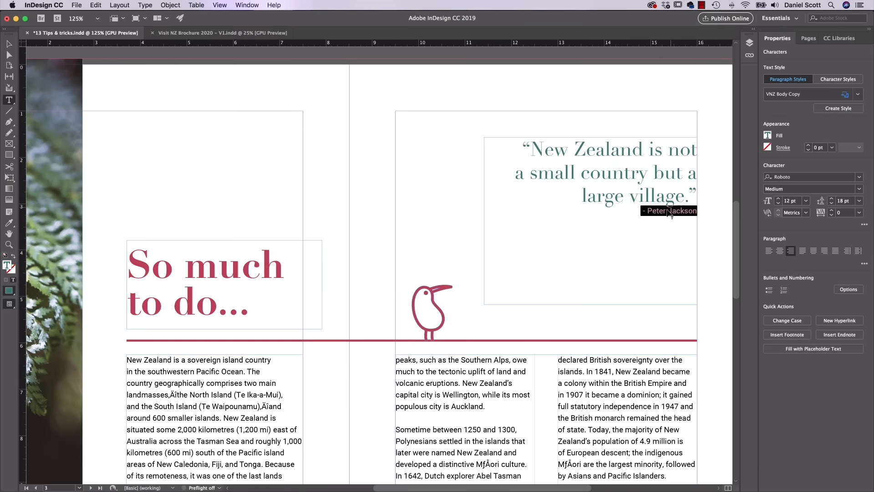
click(831, 199)
click(831, 199)
click(831, 199)
click(831, 199)
click(831, 204)
click(831, 204)
click(832, 204)
click(10, 44)
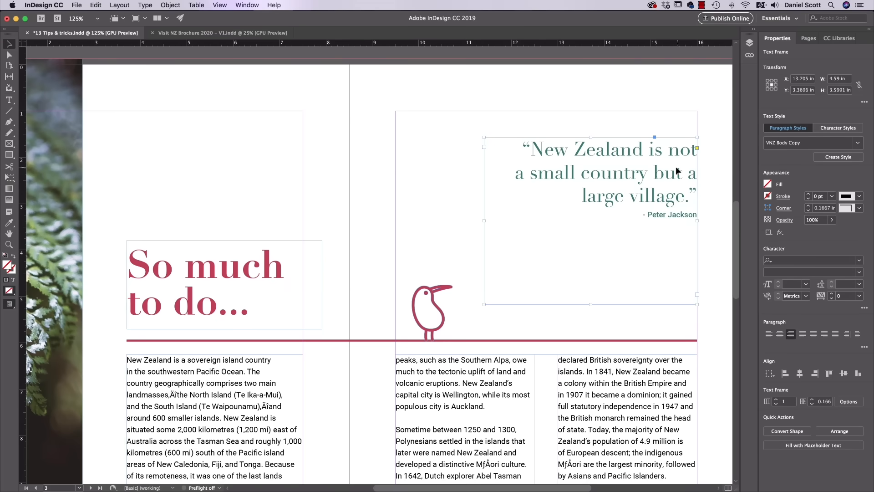
Trim the quote frame at its upper and lower edges to 2.08 in high, and preview the spread without guides.
drag(590, 137, 590, 166)
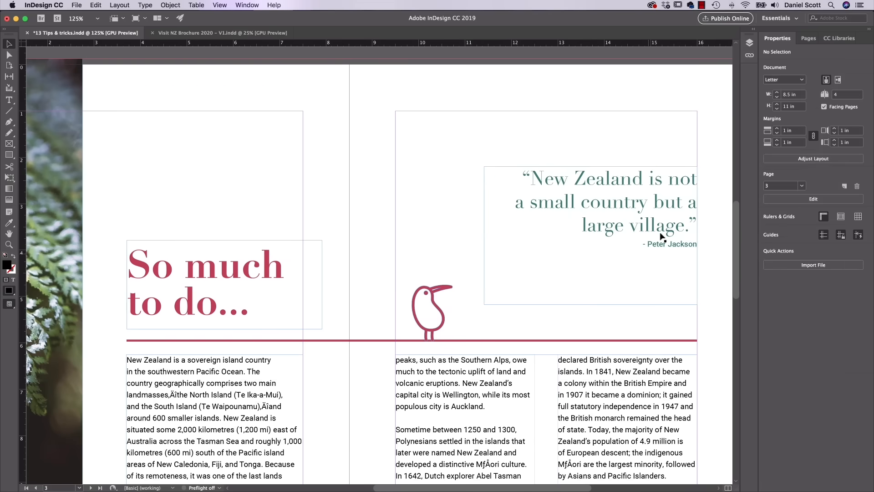
drag(591, 303, 591, 262)
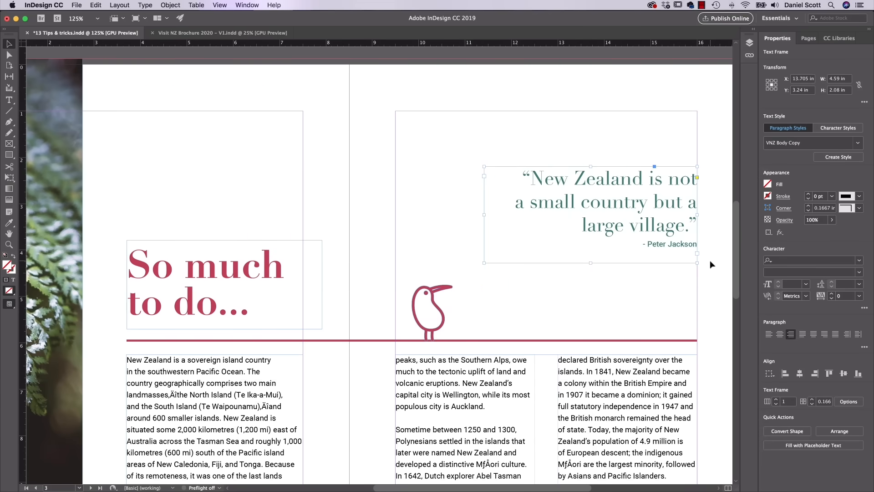
key(w)
click(710, 262)
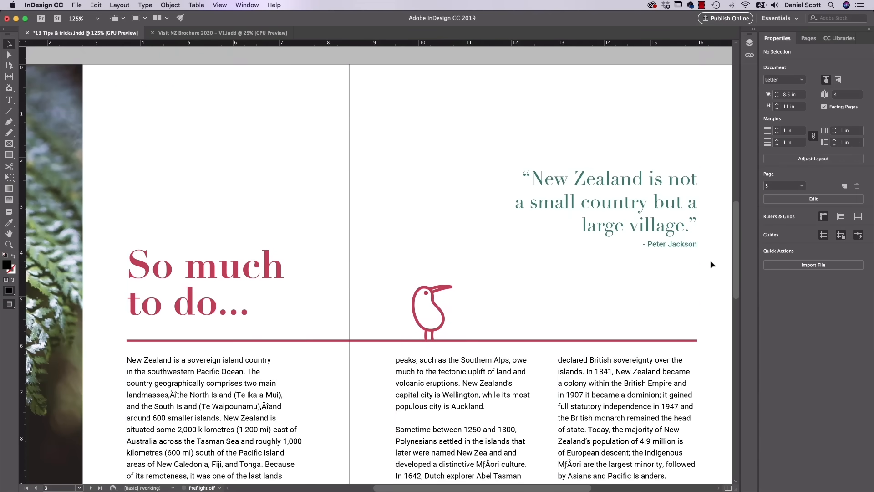
Move the quote frame straight down to a Y position of about 4.32 in, just above the red divider line.
drag(636, 192, 636, 219)
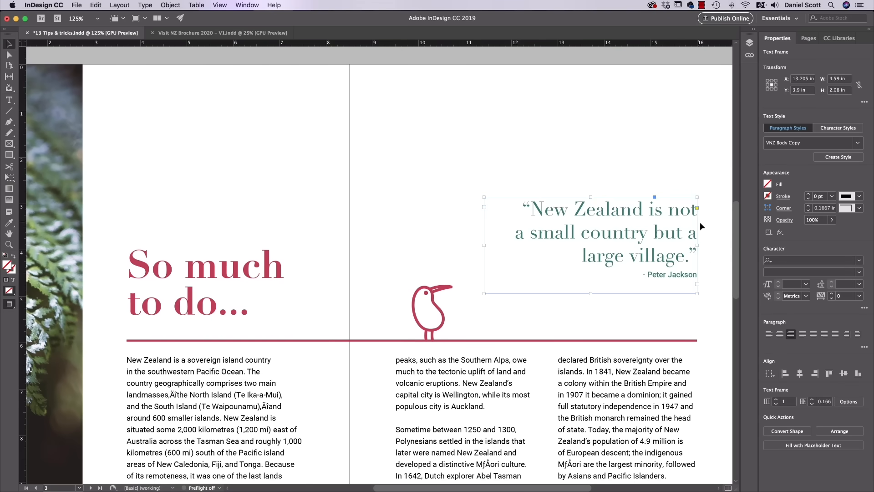
click(709, 221)
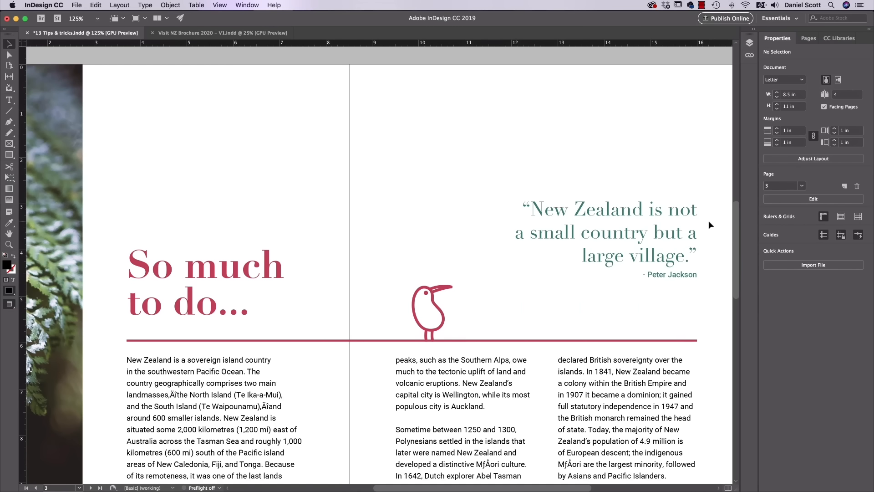
key(super+minus)
key(super+minus)
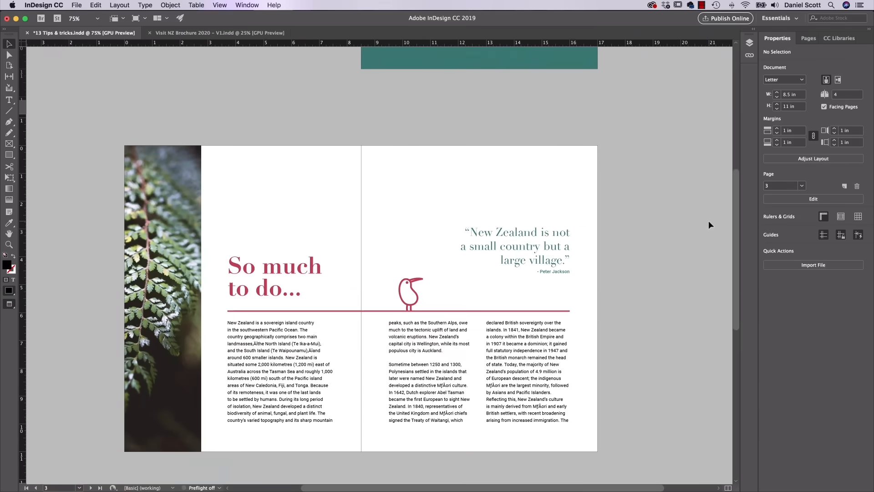
drag(554, 254, 558, 266)
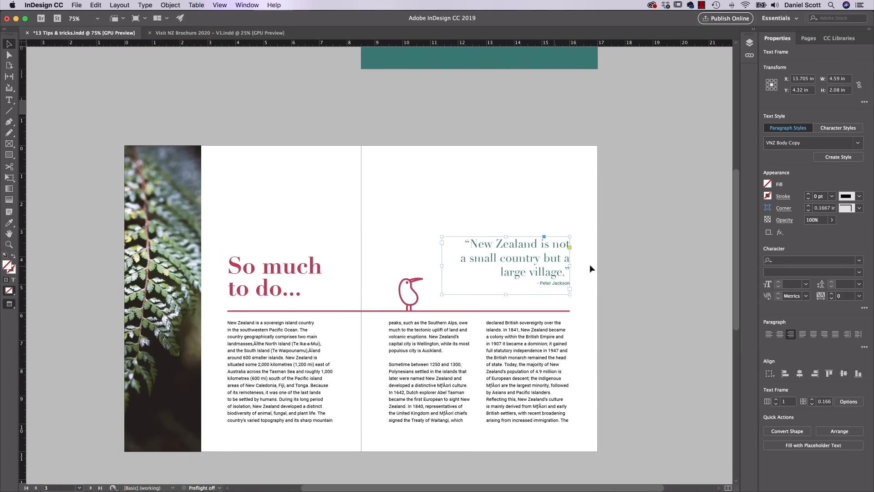
click(677, 265)
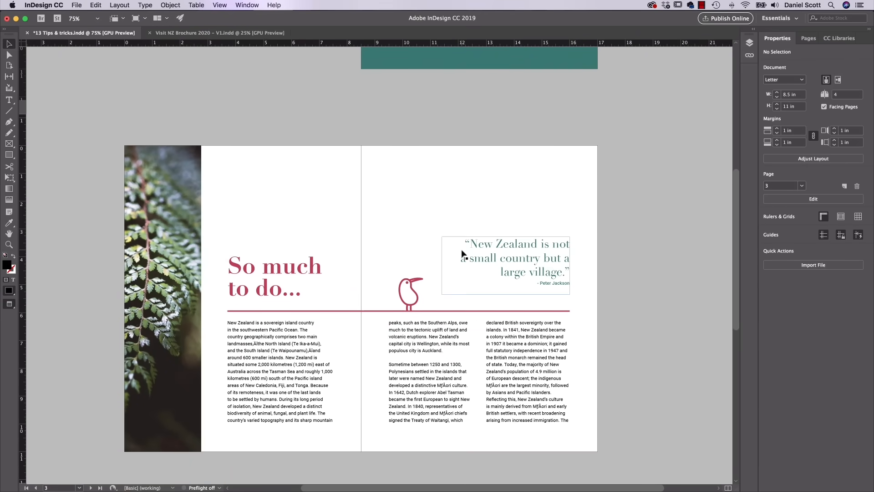
Duplicate the spread's fern image onto page 4, along the page's right edge.
scroll(462, 253, down, 5)
scroll(465, 248, down, 8)
scroll(465, 249, left, 3)
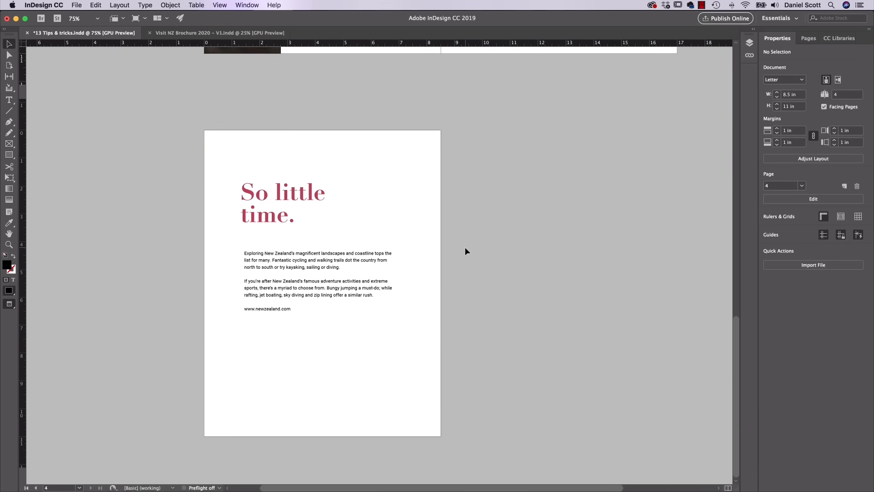
scroll(485, 253, left, 1)
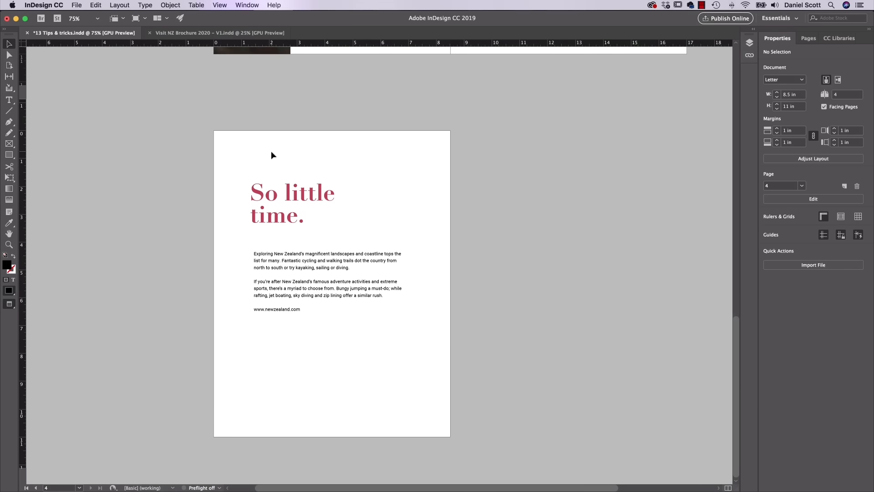
scroll(294, 156, up, 5)
click(250, 144)
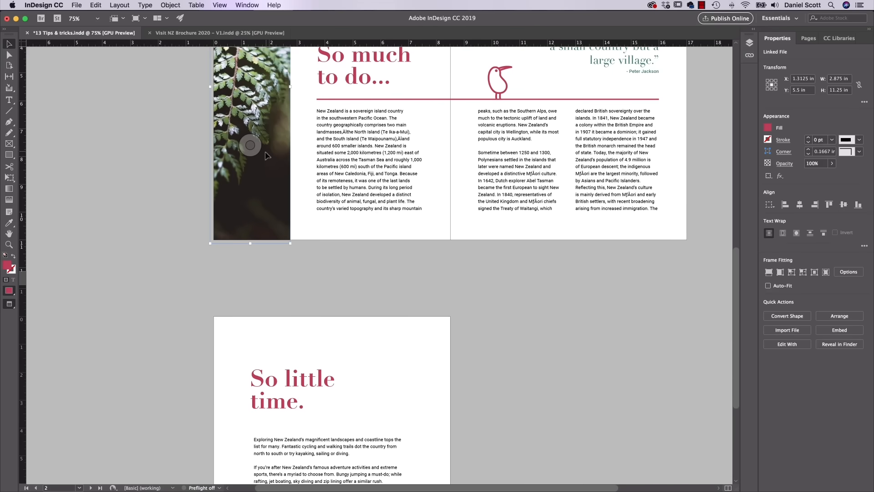
drag(280, 100, 423, 376)
drag(412, 253, 450, 347)
Switch to the Exercise Files folder in Finder.
key(super+Tab)
key(super+Tab)
key(super+Tab)
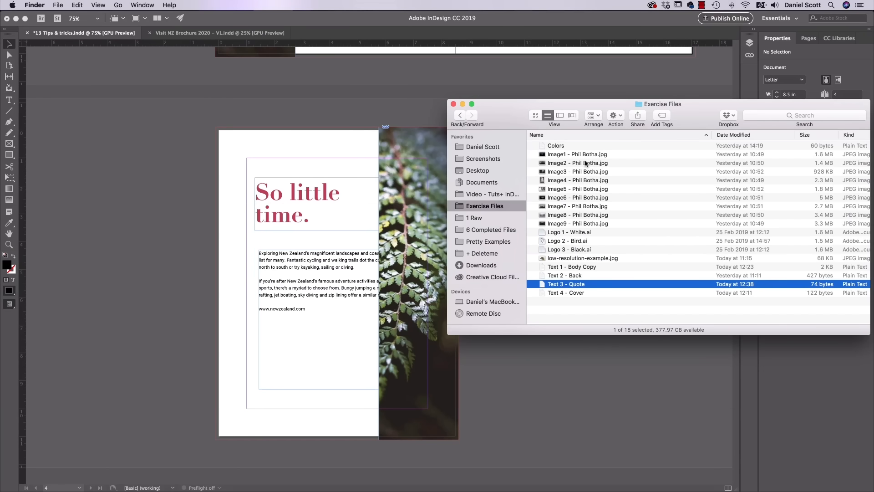
Replace the fern picture in the side frame with the Image5 JPG and fit it using Fill Frame Proportionally.
click(574, 191)
key(space)
key(space)
drag(574, 193, 418, 231)
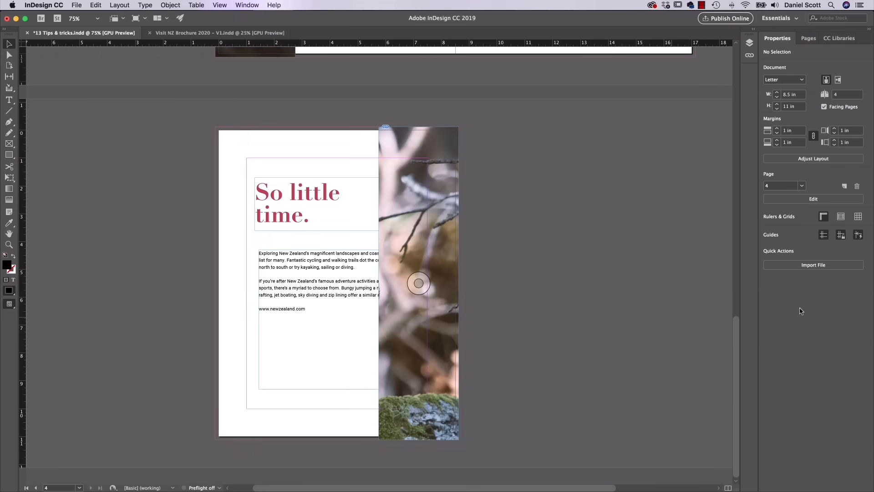
click(445, 251)
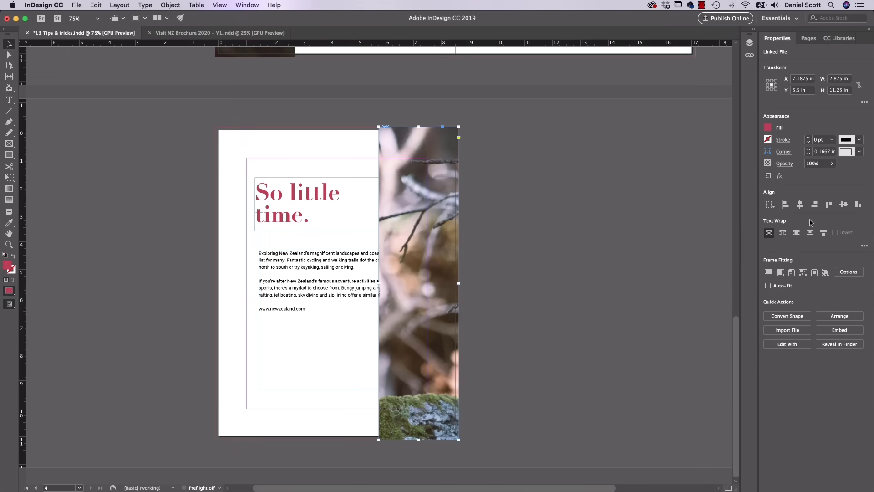
click(769, 272)
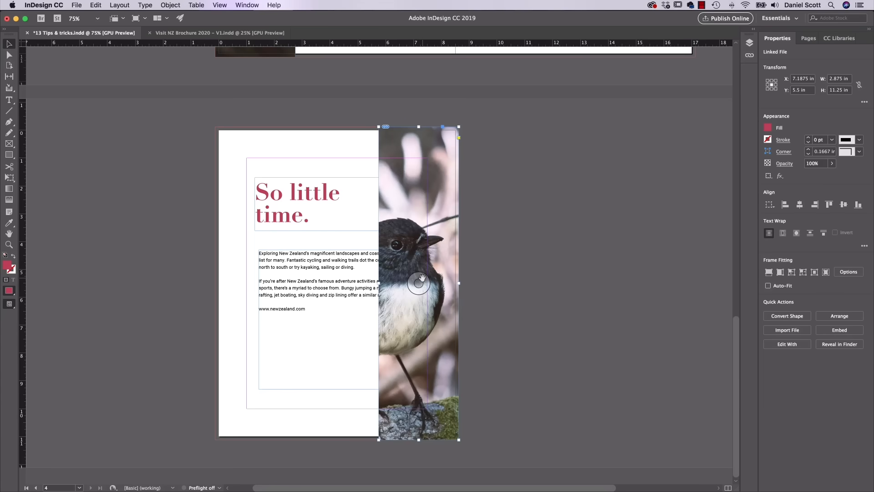
click(574, 201)
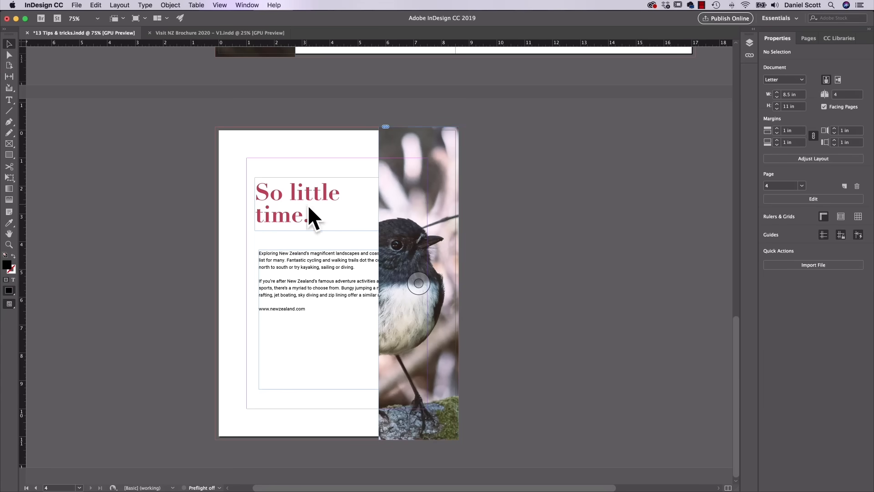
Align the "So little time." heading and the body copy to the page's left margin and shorten the body copy frame.
click(298, 229)
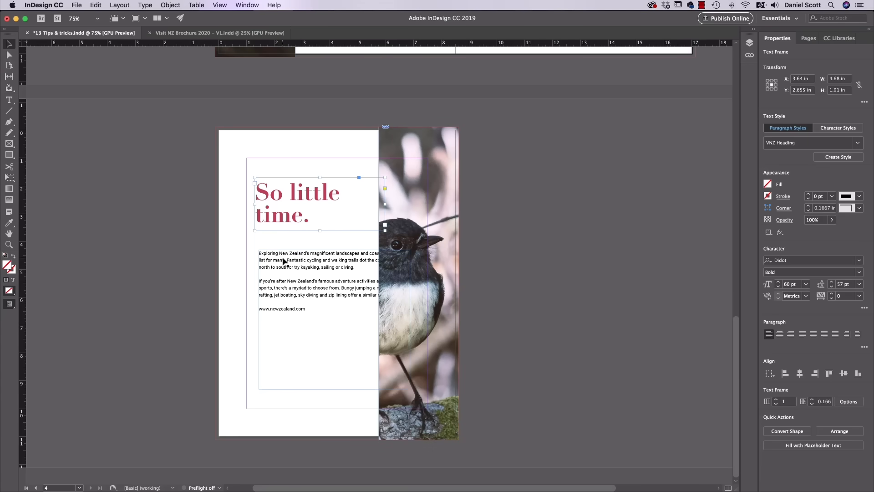
drag(278, 269, 265, 280)
drag(282, 216, 274, 230)
shift+click(306, 269)
drag(306, 268, 306, 299)
click(313, 338)
drag(322, 429, 322, 358)
Select the heading and body copy frames together and move them lower on the page.
shift+click(282, 249)
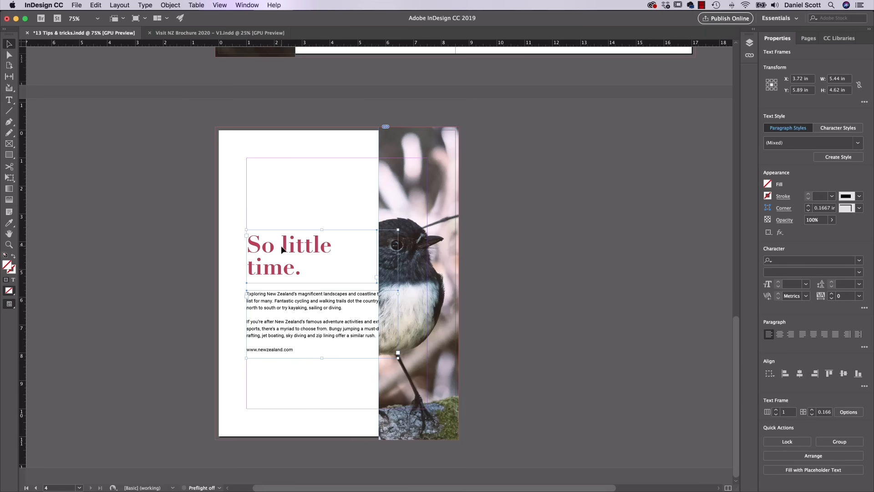
drag(288, 247, 295, 302)
drag(293, 275, 292, 275)
triple_click(266, 366)
key(super+c)
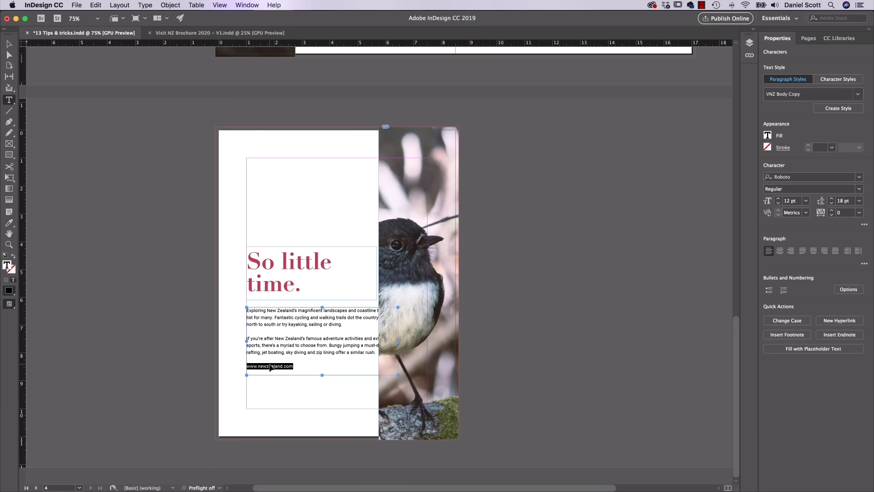
key(BackSpace)
key(BackSpace)
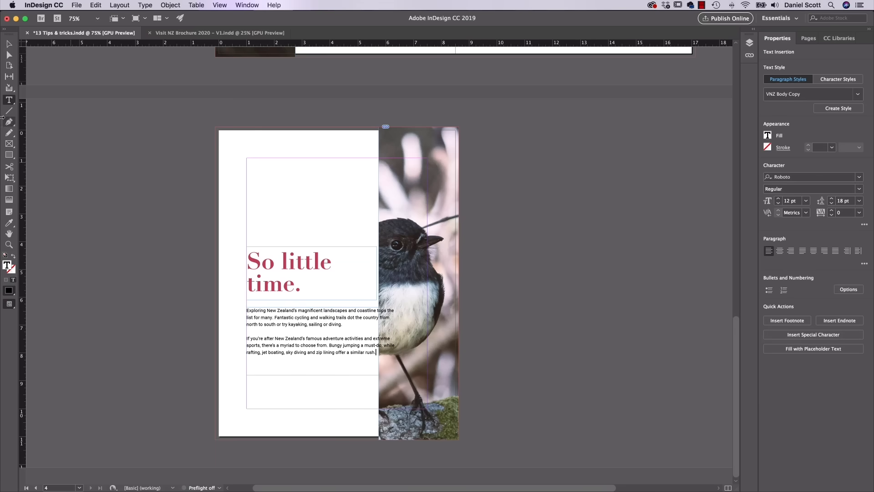
click(9, 43)
drag(322, 375, 323, 360)
click(190, 389)
Draw a rectangle across the foot of the page out to the bleed, 8.75 in wide and about 1.125 in tall.
click(8, 154)
drag(216, 439, 460, 418)
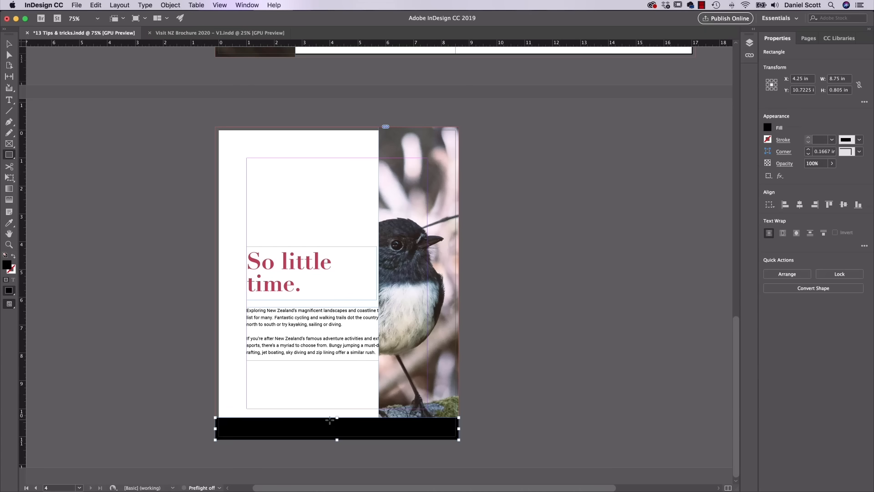
click(9, 44)
drag(337, 417, 337, 410)
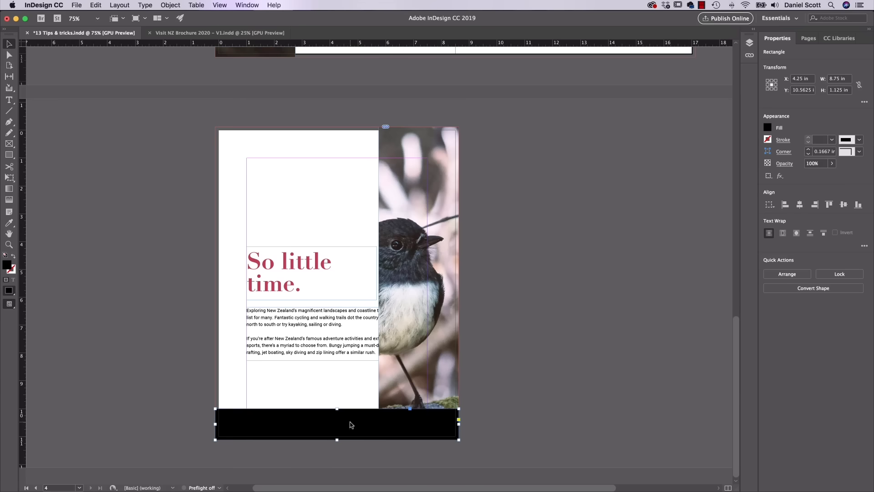
Send the rectangle to the back and fill it with the heading's crimson swatch.
right_click(351, 421)
mouse_move(403, 316)
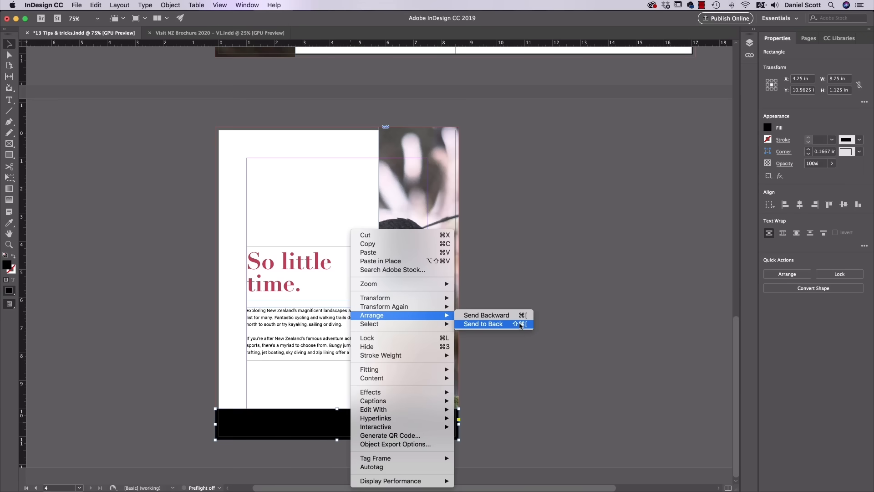
click(522, 326)
click(769, 128)
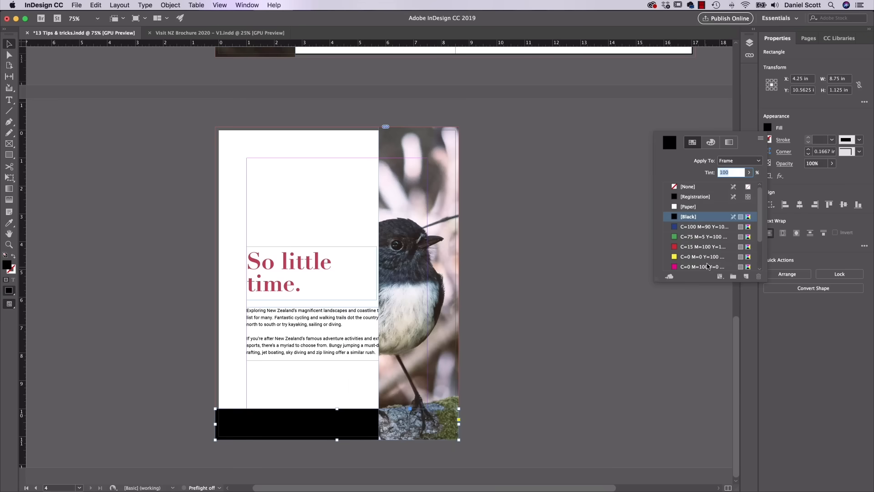
click(688, 257)
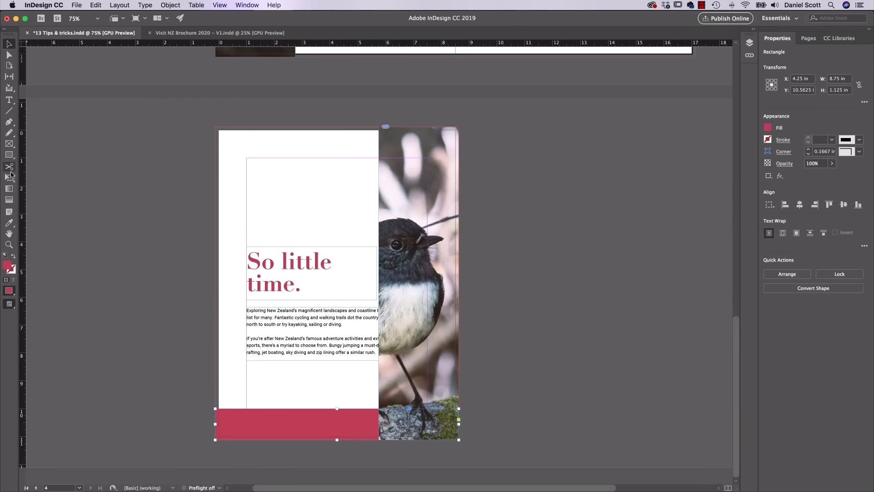
click(9, 100)
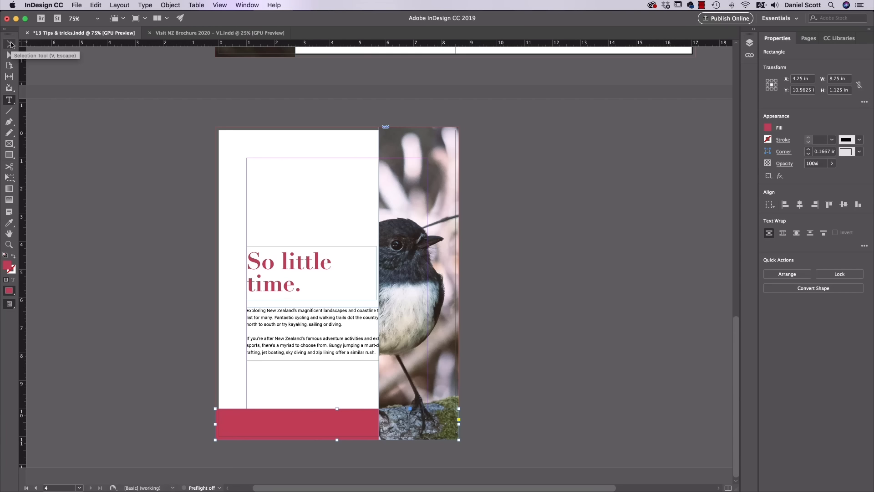
click(9, 44)
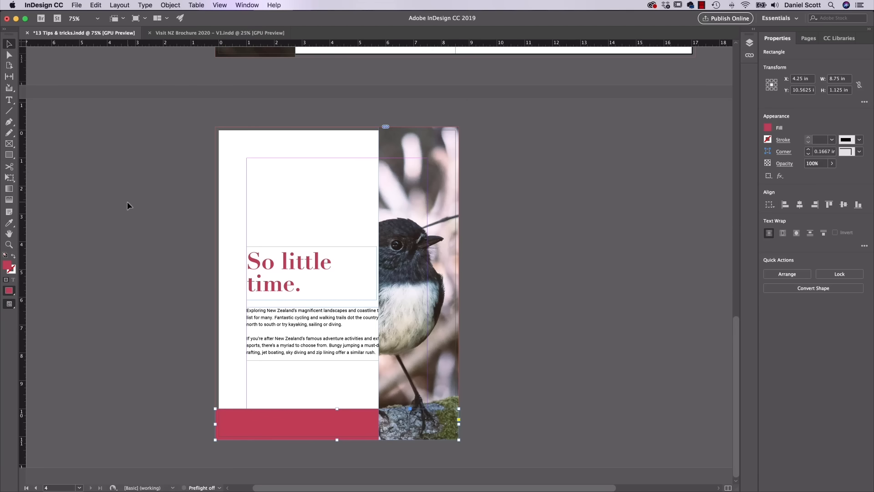
key(t)
key(a)
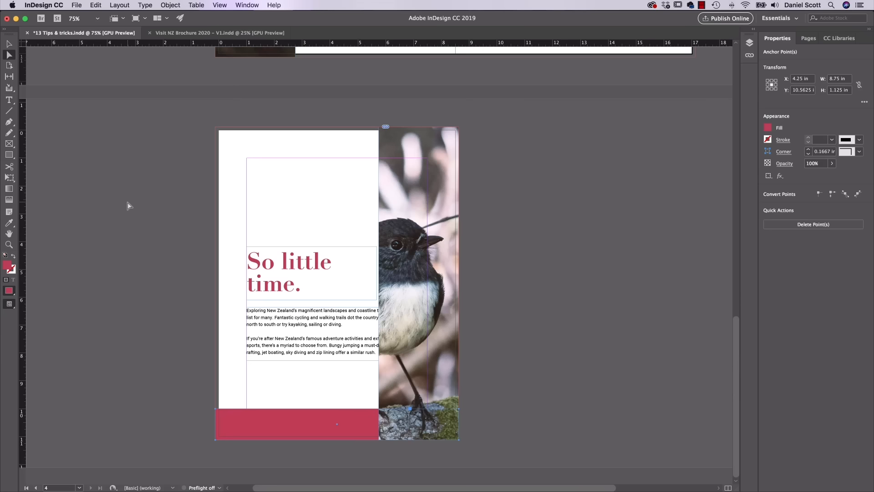
key(v)
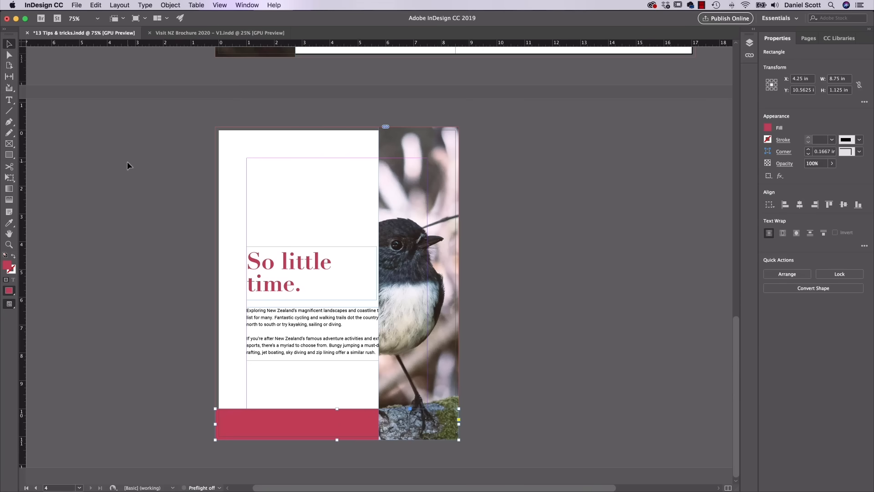
Try adding text directly inside the crimson rectangle and moving it up, and undo these changes.
key(t)
click(242, 416)
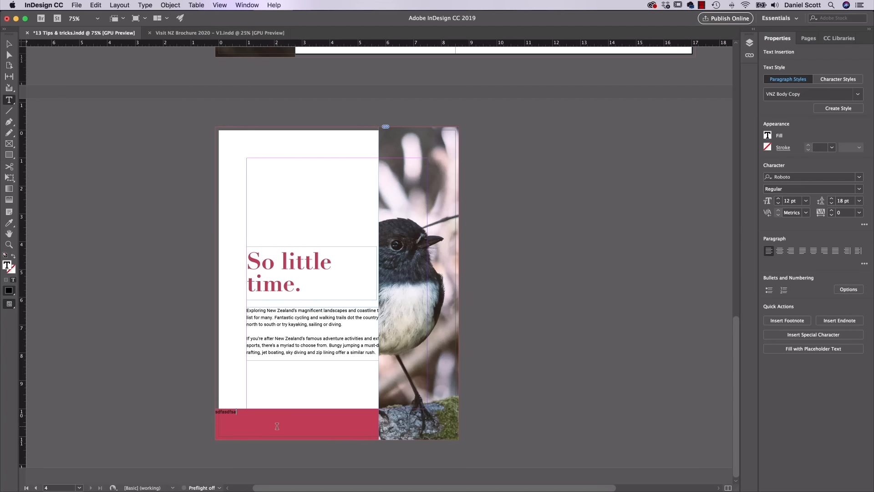
key(Escape)
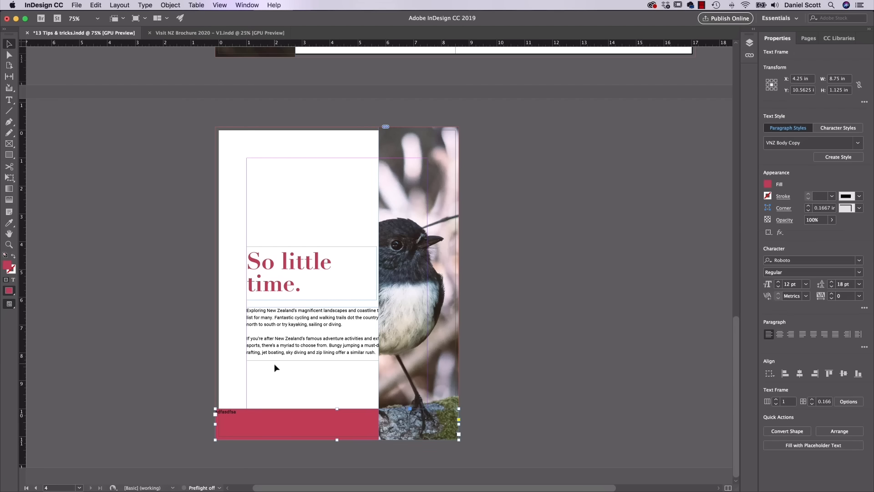
drag(297, 414, 297, 399)
key(super+z)
key(super+z)
key(super+z)
key(super+z)
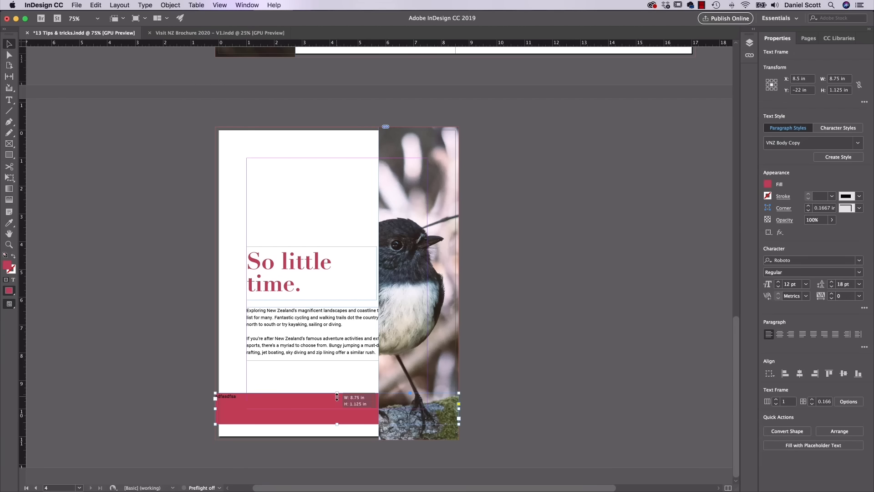
click(181, 374)
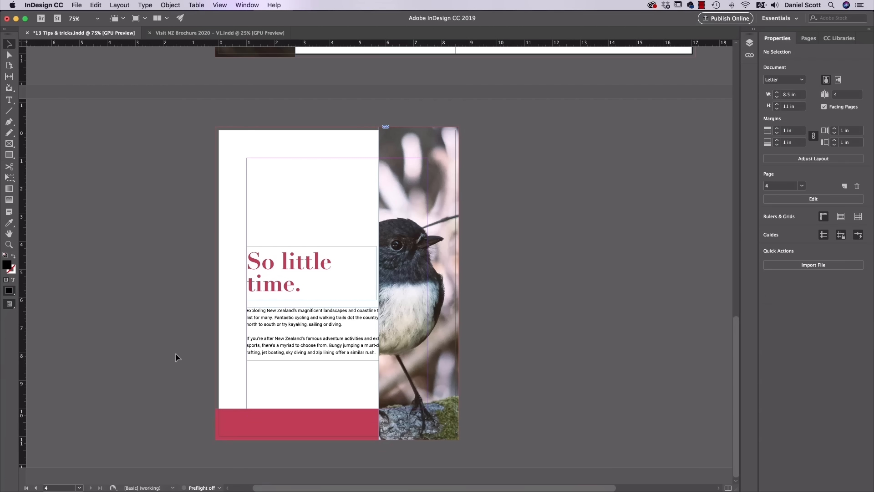
click(9, 100)
drag(504, 316, 624, 357)
key(super+v)
click(8, 44)
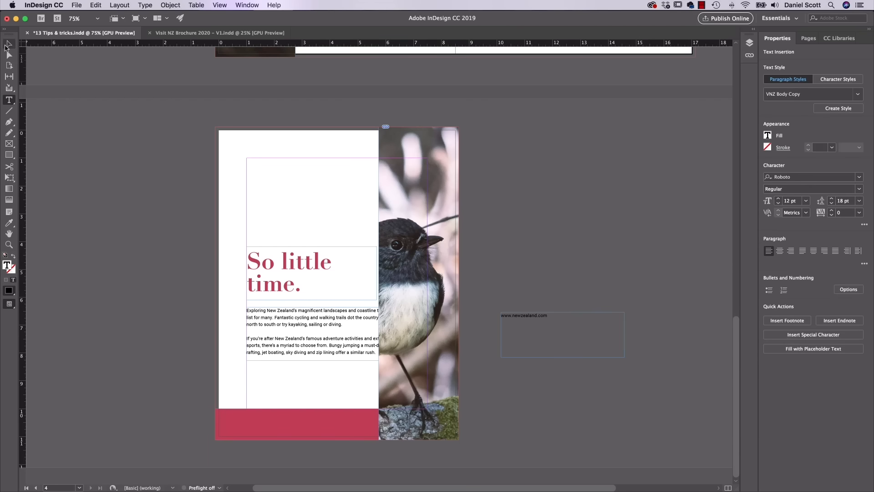
Move the web address frame onto the crimson band and resize it to fit between the page edge and the picture.
drag(548, 321, 266, 422)
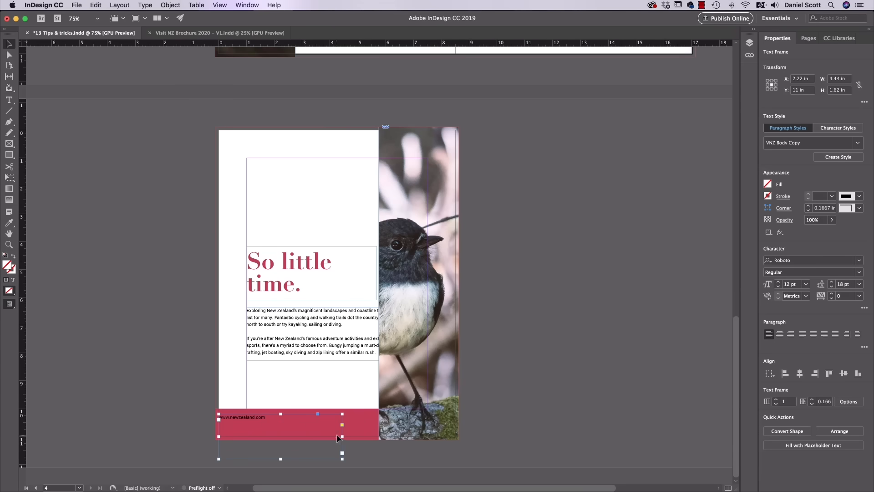
drag(342, 437, 378, 439)
drag(297, 458, 298, 436)
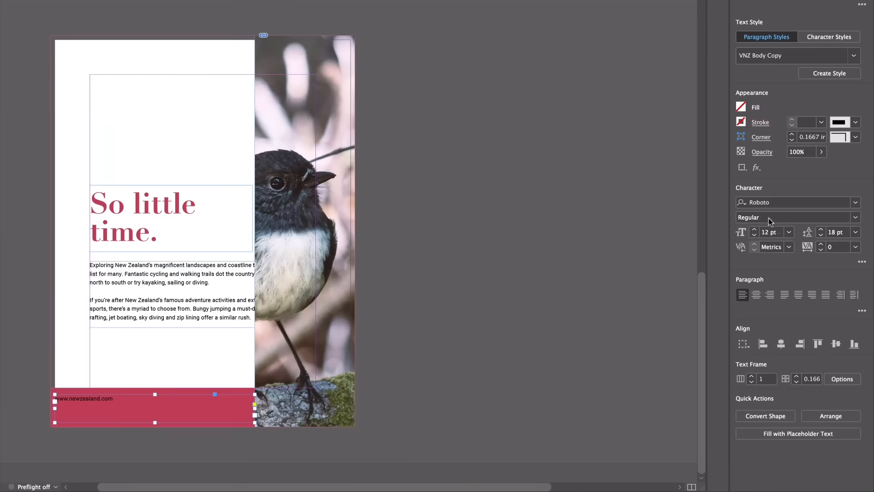
Center-align the web address and set its text fill to [Paper].
click(757, 295)
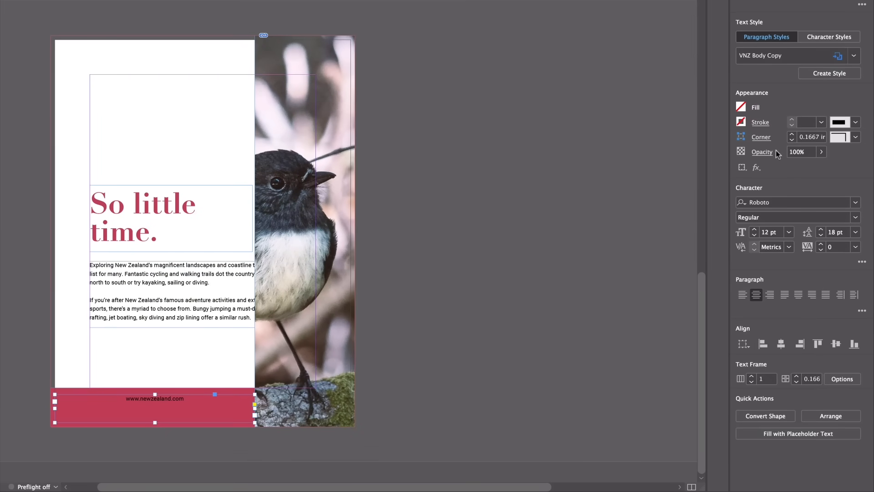
click(741, 108)
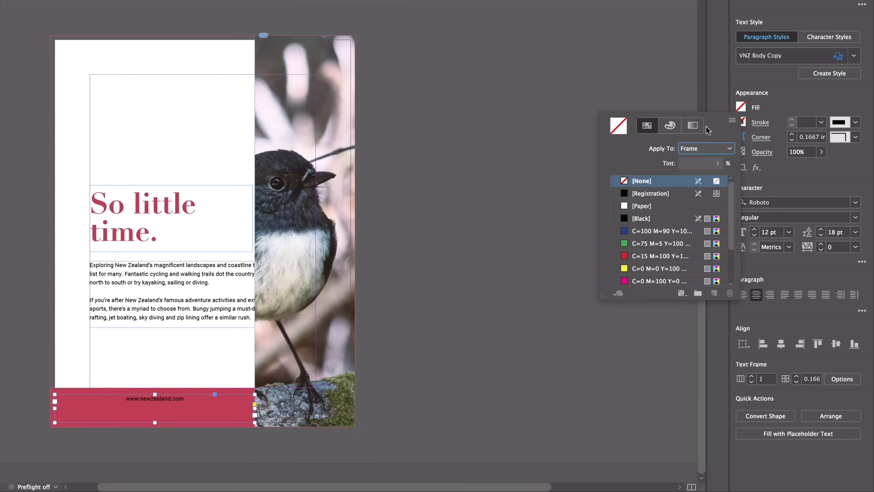
click(724, 151)
click(715, 162)
click(632, 205)
click(836, 182)
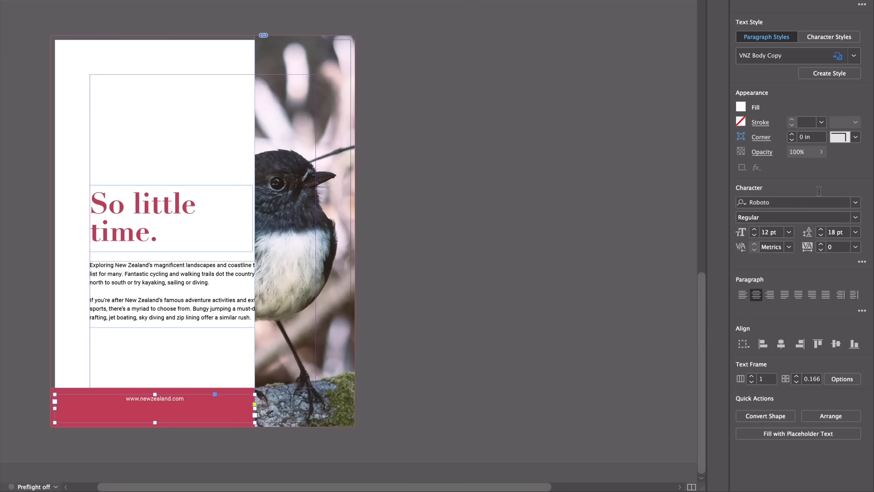
Set the web address to Bold at 15 pt and lower its frame's top edge to center it vertically in the band.
click(797, 217)
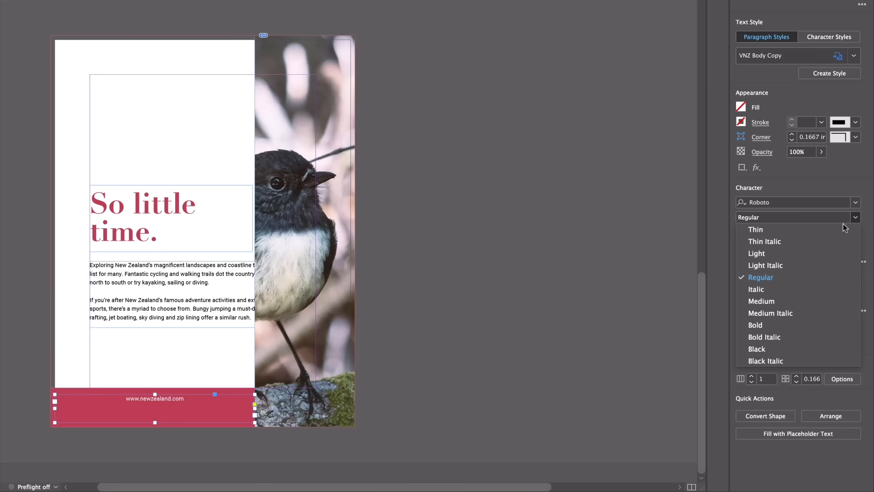
click(756, 325)
click(754, 229)
click(754, 229)
click(754, 229)
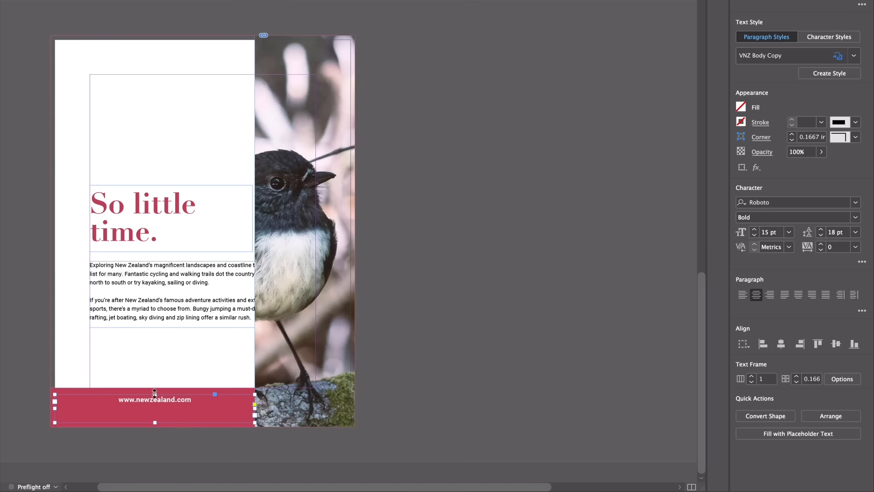
drag(155, 395, 155, 401)
click(399, 363)
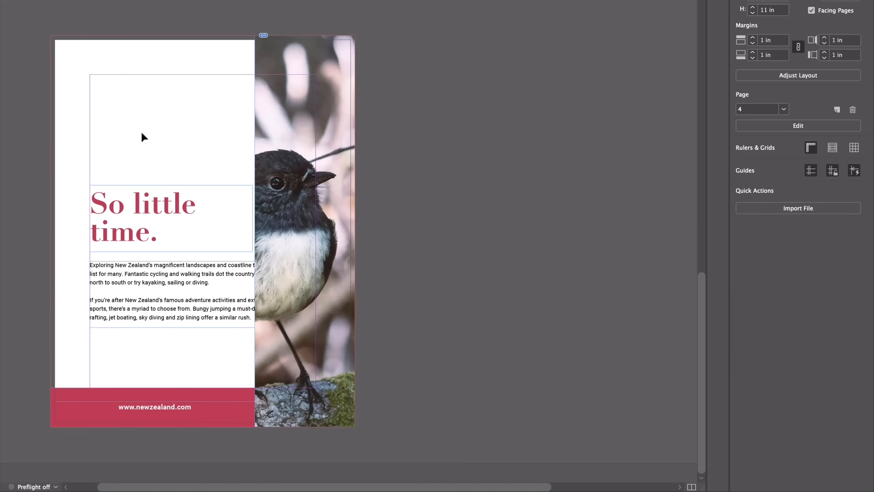
Place Logo 3 - Black.ai from the Exercise Files folder in Finder above the heading.
key(super+Tab)
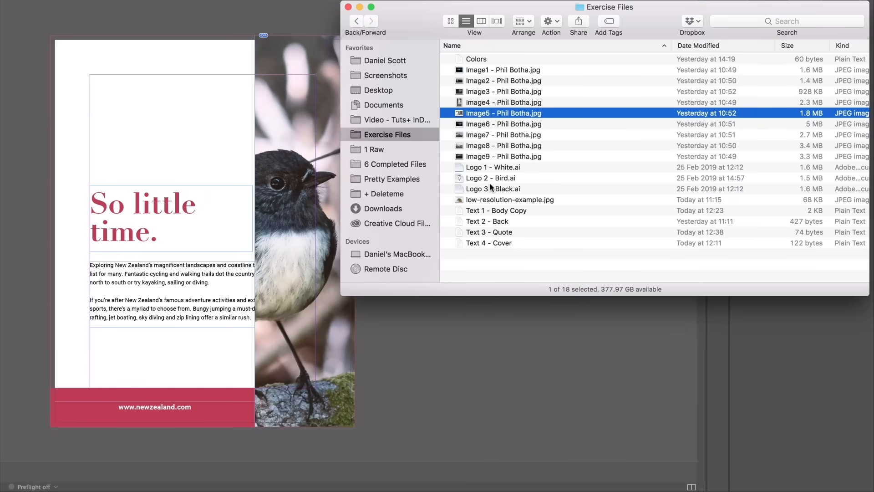
drag(491, 191, 182, 141)
click(162, 117)
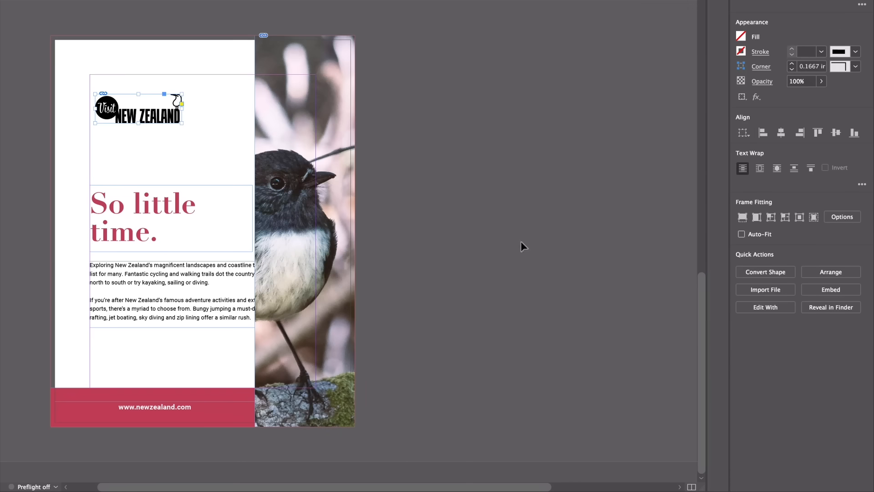
click(485, 242)
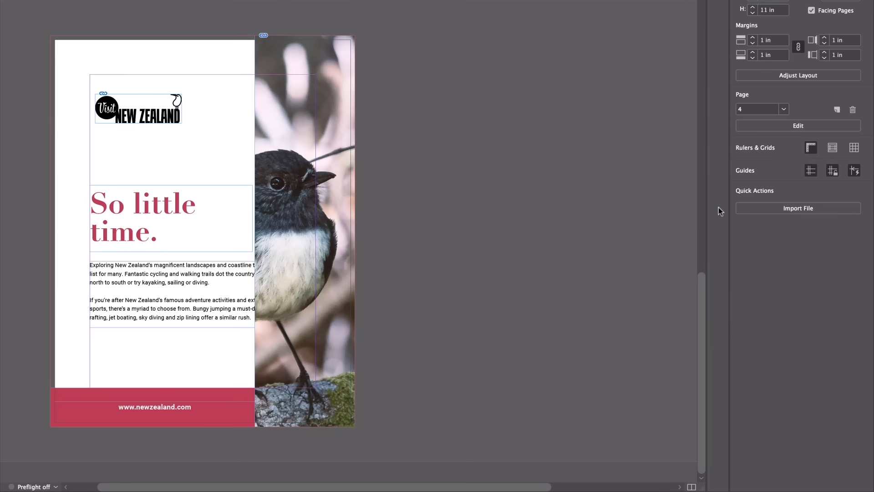
Move the Visit New Zealand logo to the upper-left corner of the page.
drag(169, 115, 112, 70)
click(134, 74)
key(super+z)
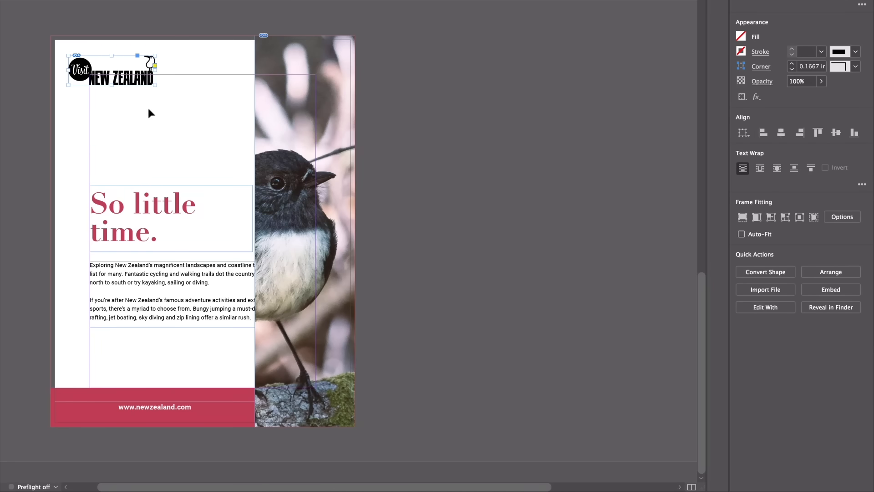
Scale the logo down proportionally to about half its size and show the layout in Preview mode.
drag(156, 88, 116, 101)
key(super+z)
drag(150, 85, 113, 71)
key(w)
key(super+shift+a)
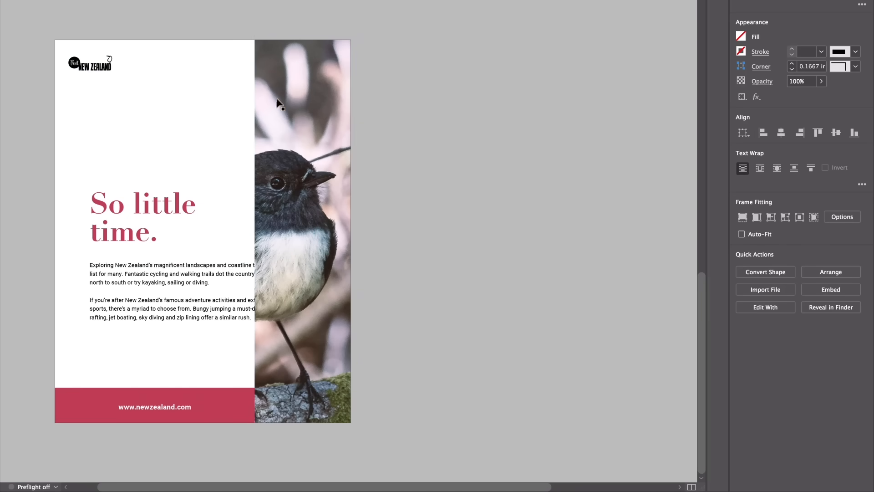
Nudge the back page logo slightly right and narrow the body text frame so its text clears the bird image.
drag(109, 71, 113, 71)
click(414, 140)
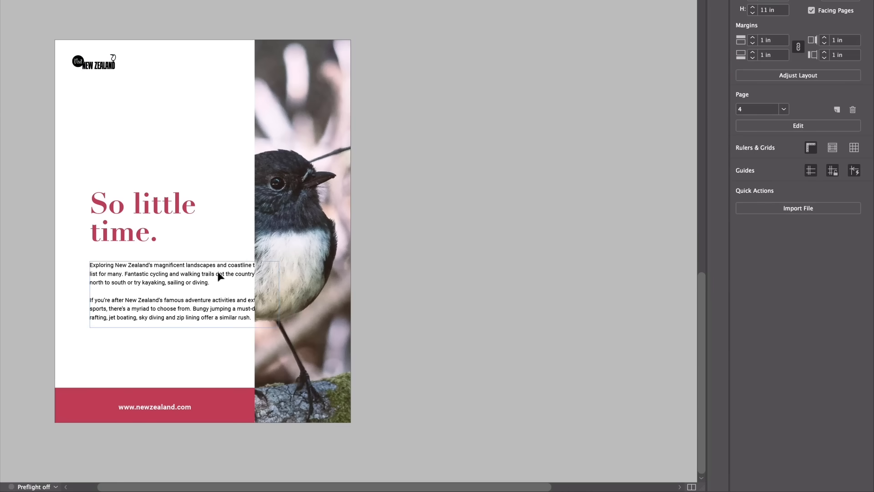
click(241, 277)
drag(282, 330, 231, 348)
key(super+z)
drag(280, 327, 220, 353)
click(181, 349)
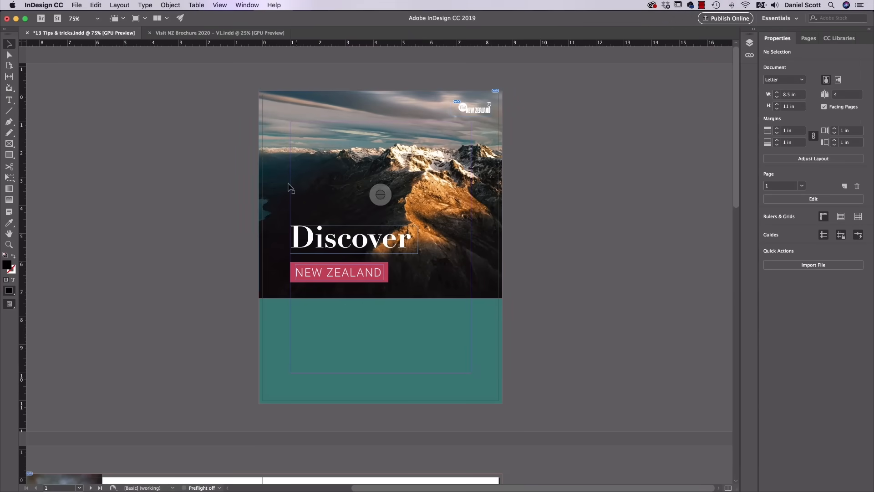
Shrink the cover's teal rectangle onto the pasteboard and extend the mountain photo over the full page with Fill Frame Proportionally, shifting its content left.
click(425, 323)
drag(502, 404, 638, 302)
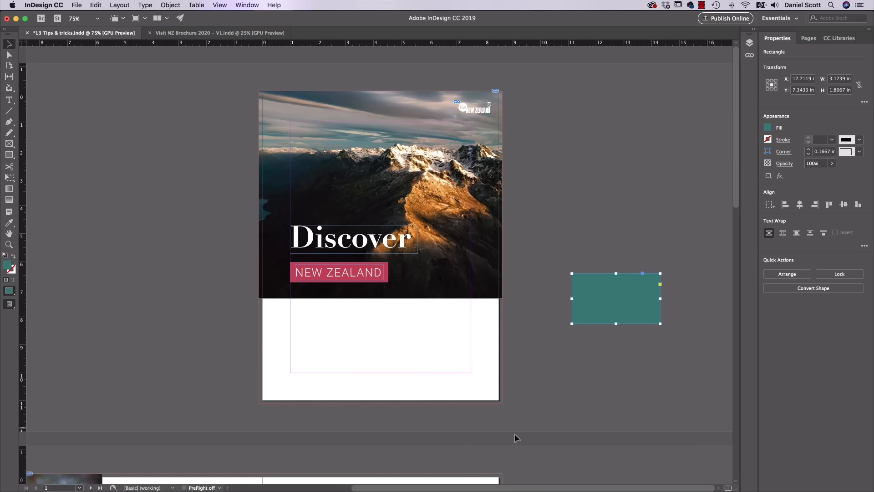
click(460, 297)
drag(380, 298, 364, 405)
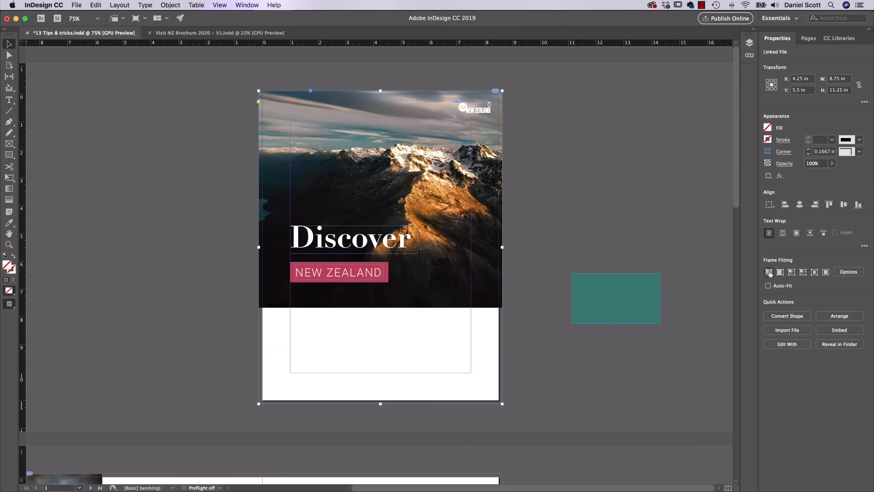
click(769, 272)
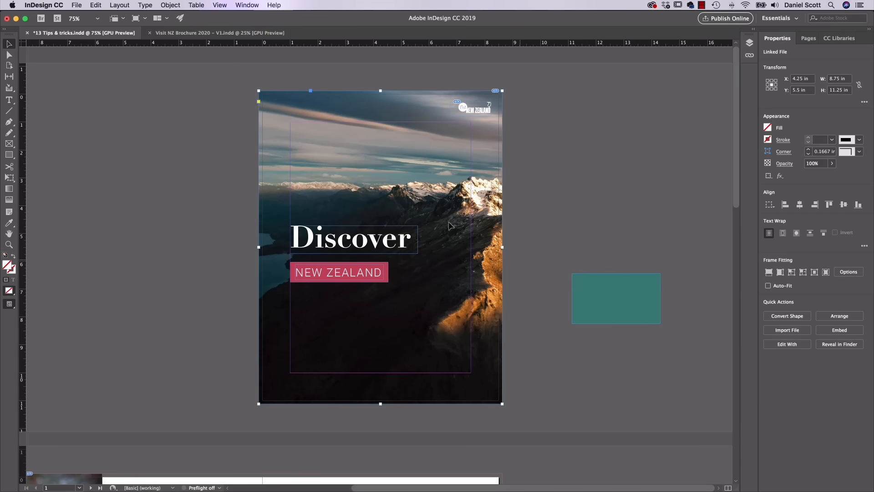
drag(382, 253, 349, 258)
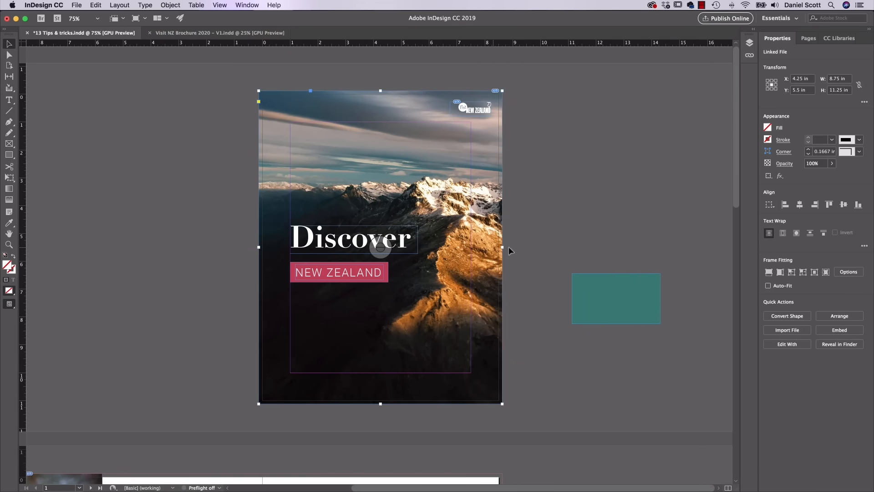
Move the teal rectangle below the NEW ZEALAND label, aligned to the left margin, and enlarge it slightly.
click(640, 306)
drag(651, 315, 406, 353)
click(569, 298)
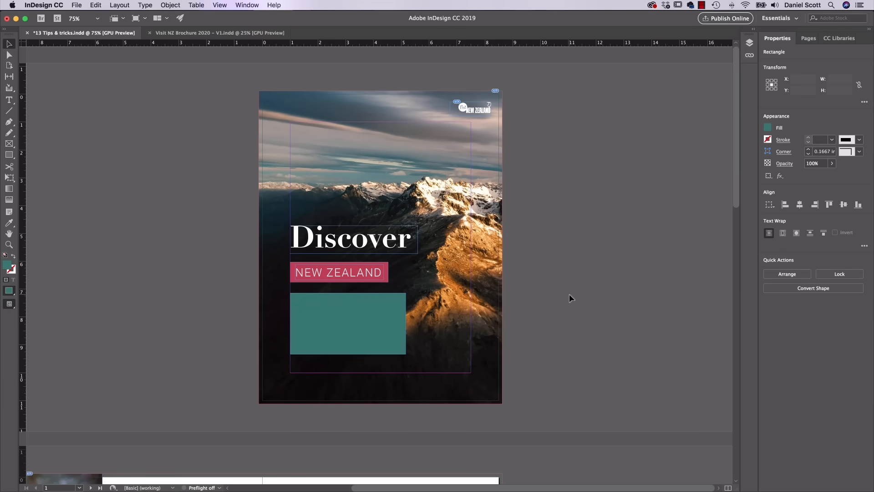
Place Text 4 - Cover from the Exercise Files folder in Finder on the pasteboard in a frame about 4.16 × 3.64 in.
click(644, 257)
key(super+Tab)
click(412, 258)
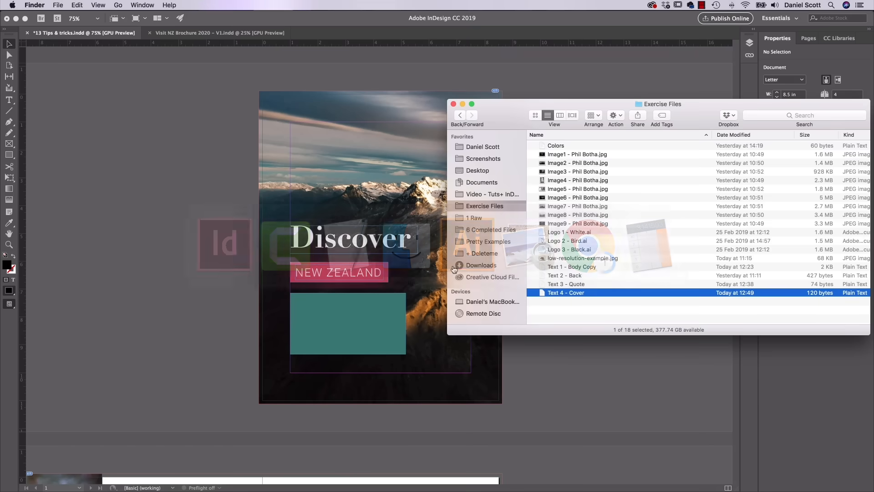
drag(557, 296, 566, 351)
drag(551, 241, 666, 342)
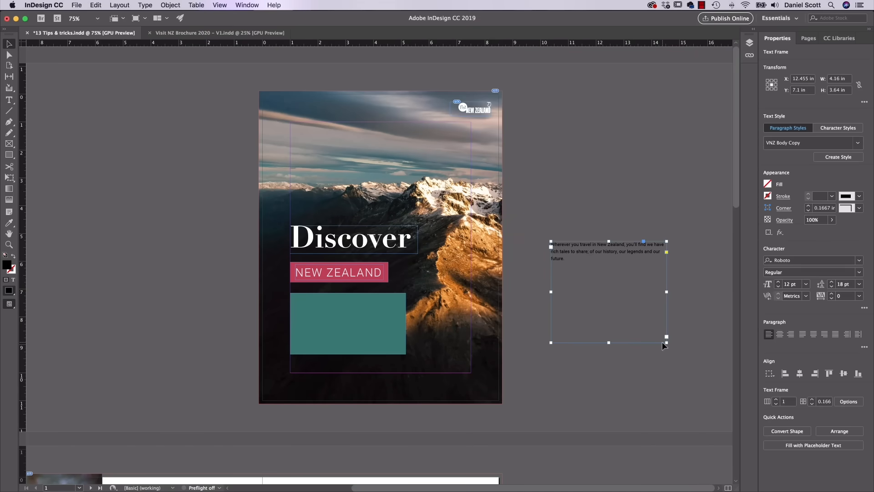
Set the fill of all the placed cover text to [Paper].
double_click(619, 273)
key(super+a)
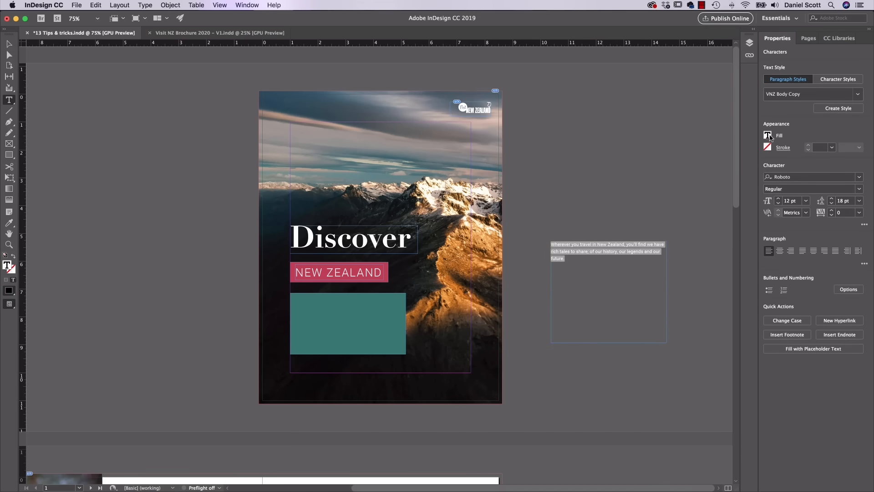
click(769, 137)
click(674, 214)
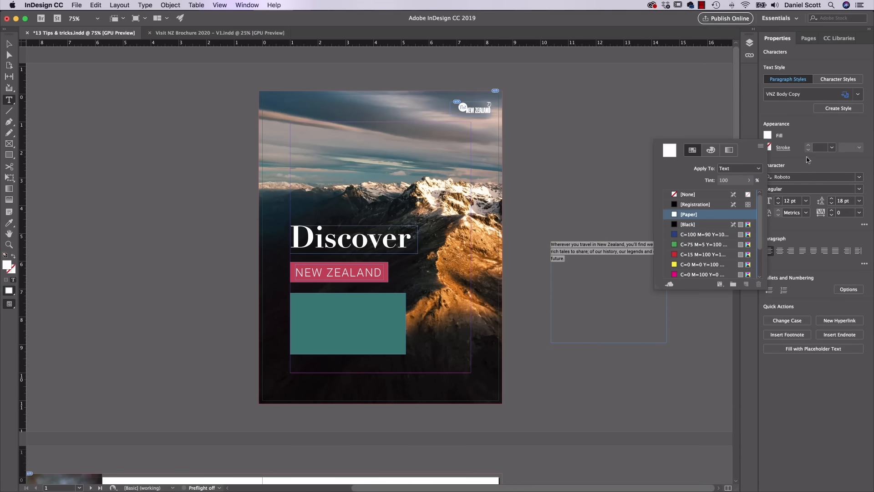
Set the cover text's font size to 16 pt and its leading to 24 pt.
click(778, 198)
click(778, 198)
click(778, 198)
click(778, 198)
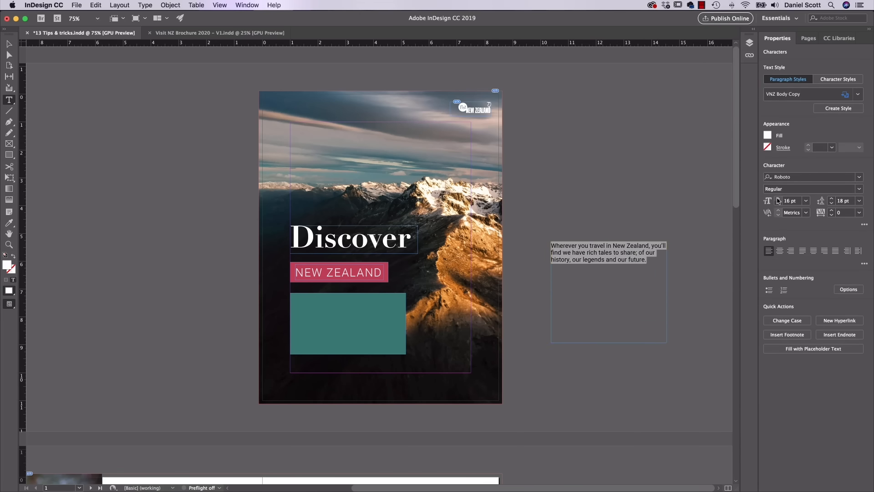
click(831, 198)
click(831, 199)
click(832, 198)
click(831, 198)
click(832, 199)
click(831, 199)
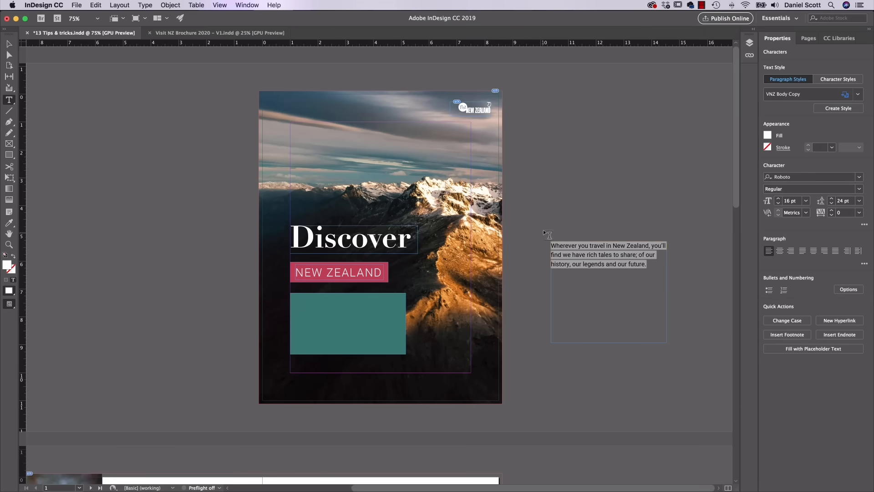
Move the cover text onto the teal rectangle and reduce its frame to about 3.53 × 1.56 in.
click(9, 47)
drag(611, 265, 356, 325)
drag(412, 397, 348, 345)
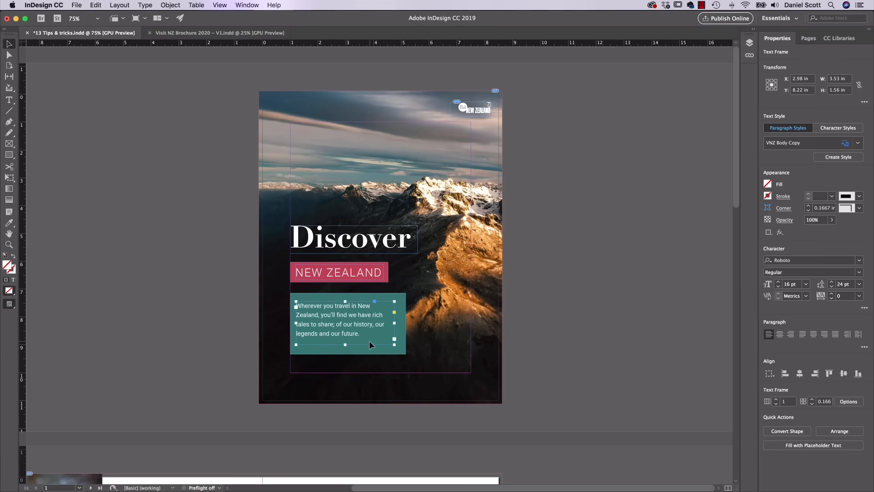
drag(352, 327, 356, 327)
double_click(362, 337)
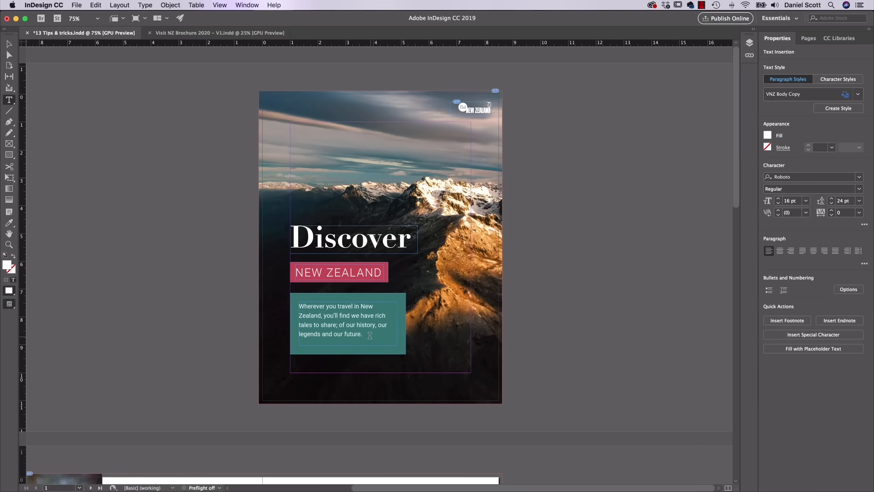
key(super+a)
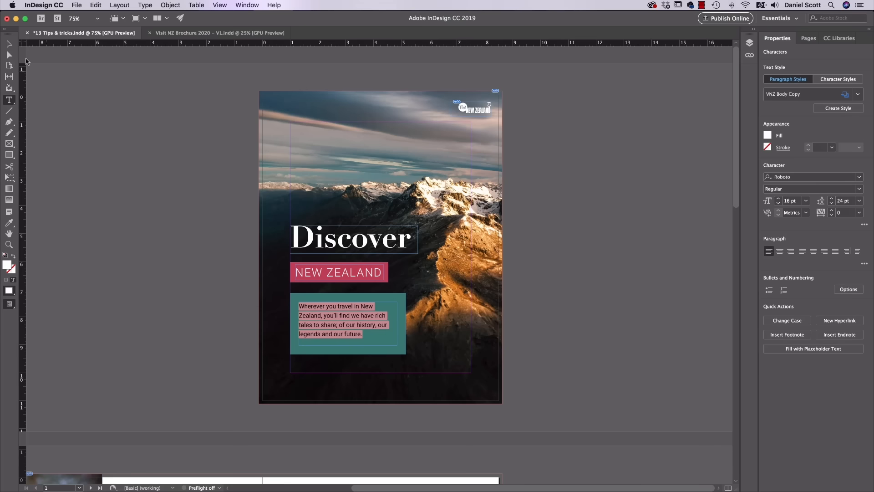
text(V)
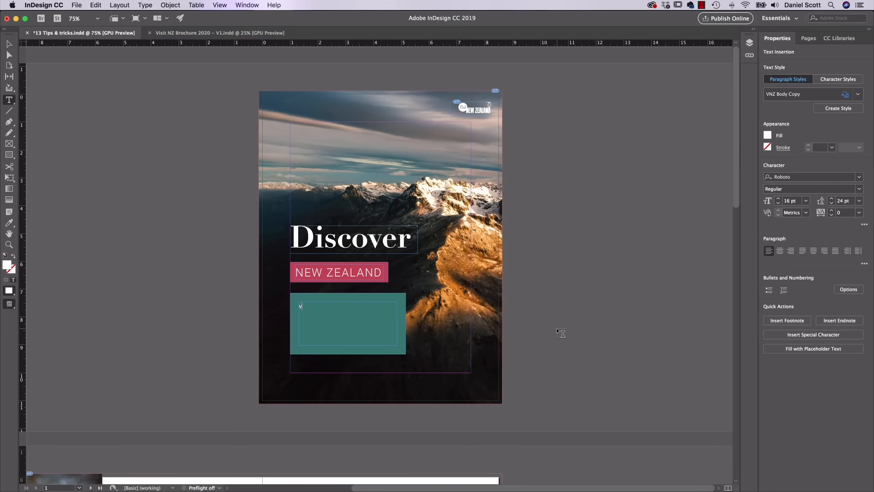
key(super+z)
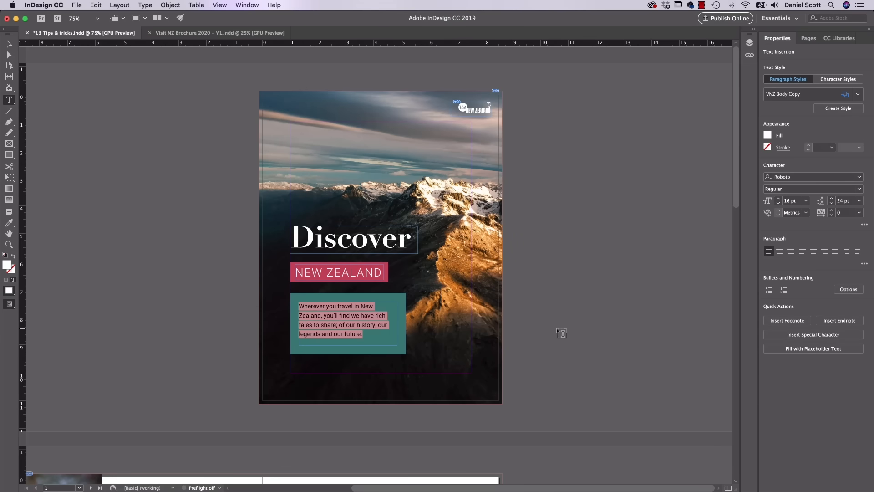
drag(367, 334, 289, 303)
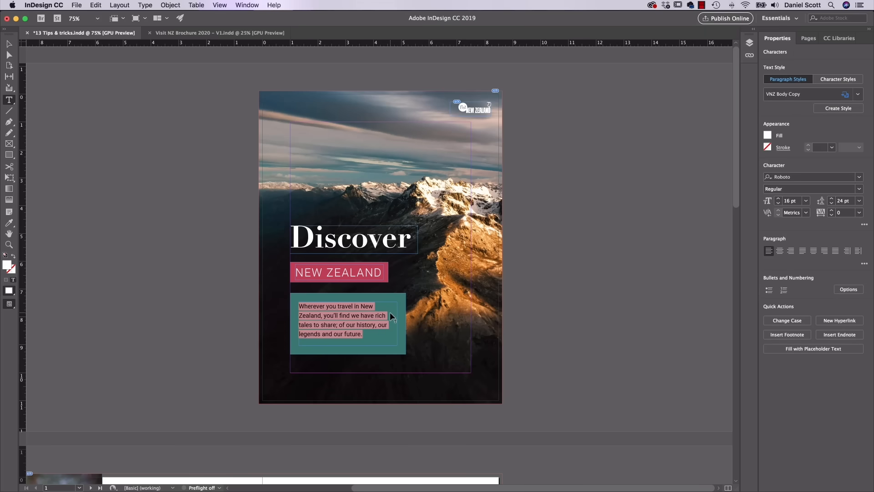
key(Escape)
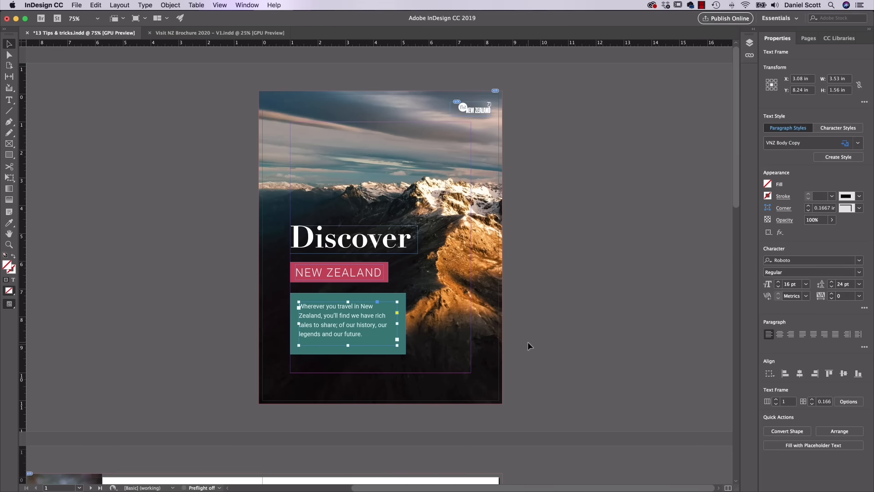
Nudge the cover text frame and trim the teal rectangle behind it to about 3.96 × 2.06 in.
drag(343, 322, 344, 324)
click(401, 358)
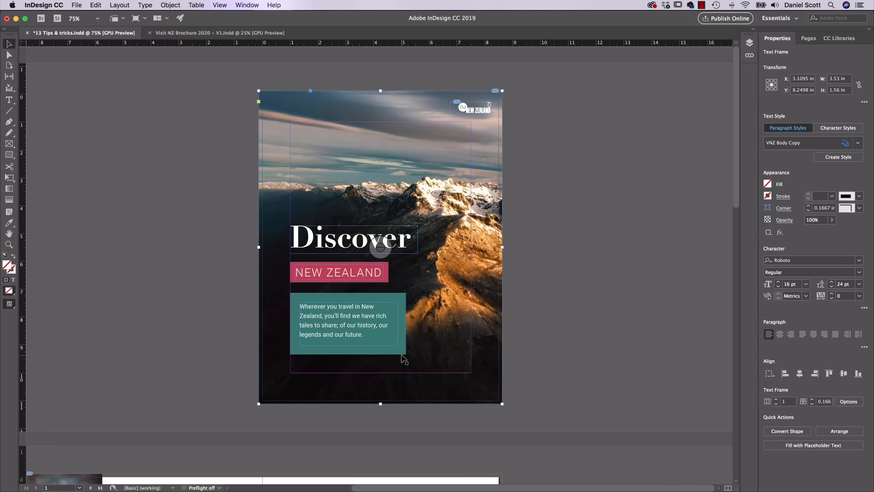
click(403, 356)
drag(406, 354, 401, 351)
click(580, 354)
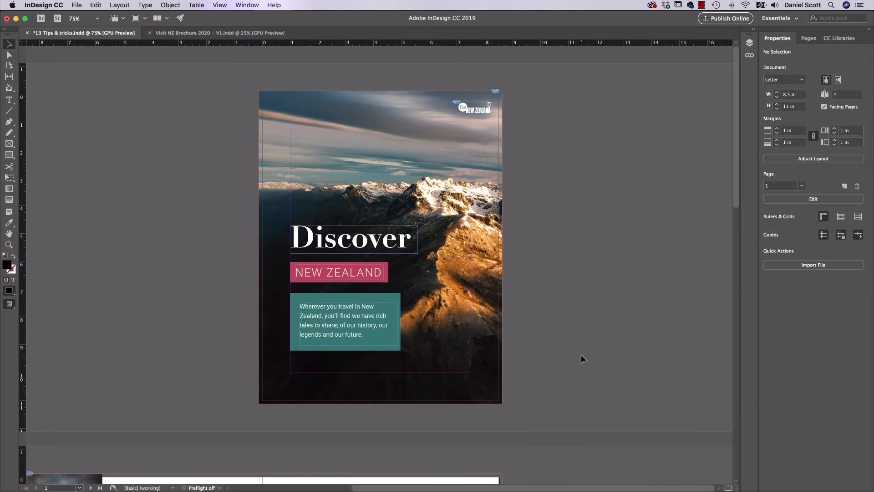
Show the cover in Preview mode to check the teal text box, leaving nothing selected.
key(w)
click(399, 321)
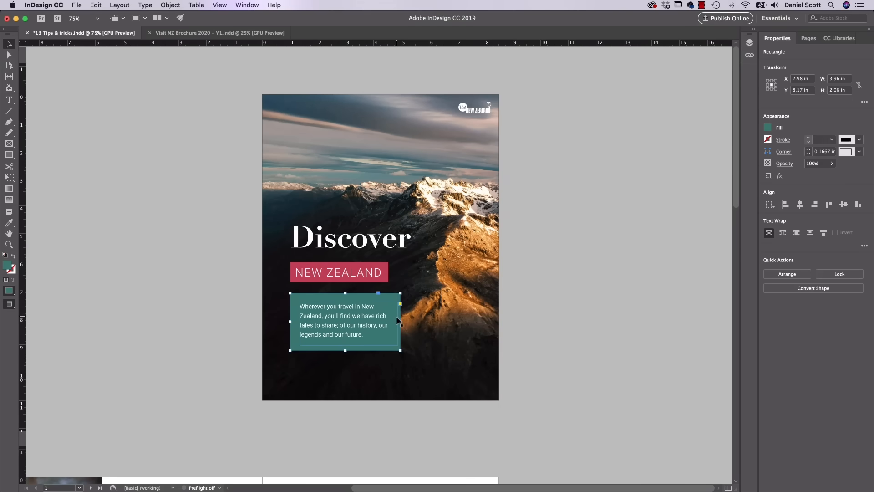
key(cmd+z)
click(563, 317)
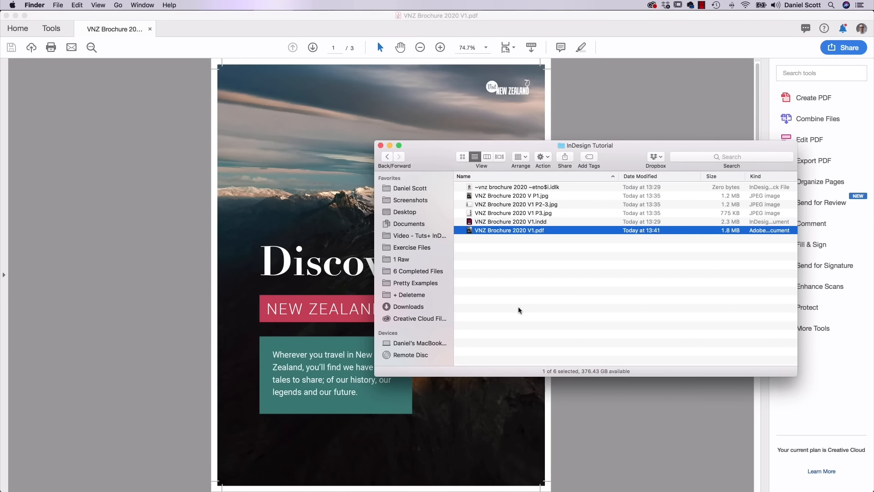
Preview the three exported brochure JPEGs in the InDesign Tutorial folder and switch to the brochure PDF in Acrobat.
click(535, 197)
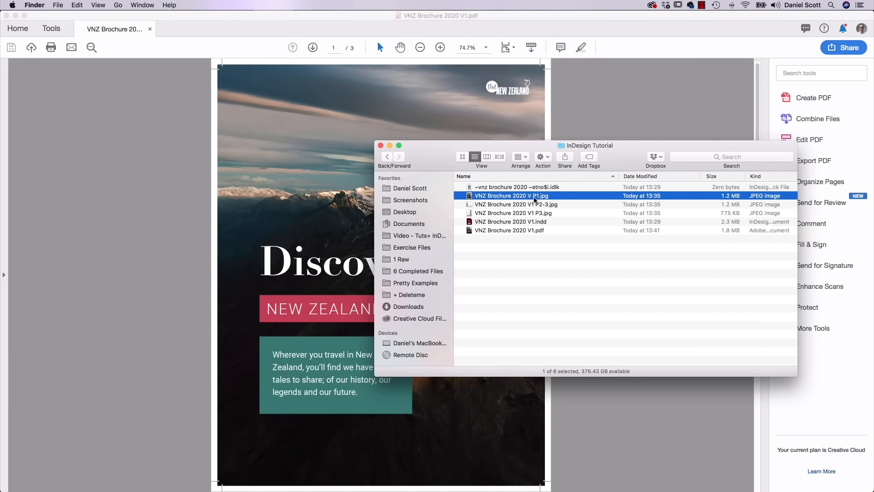
key(space)
key(Down)
key(Down)
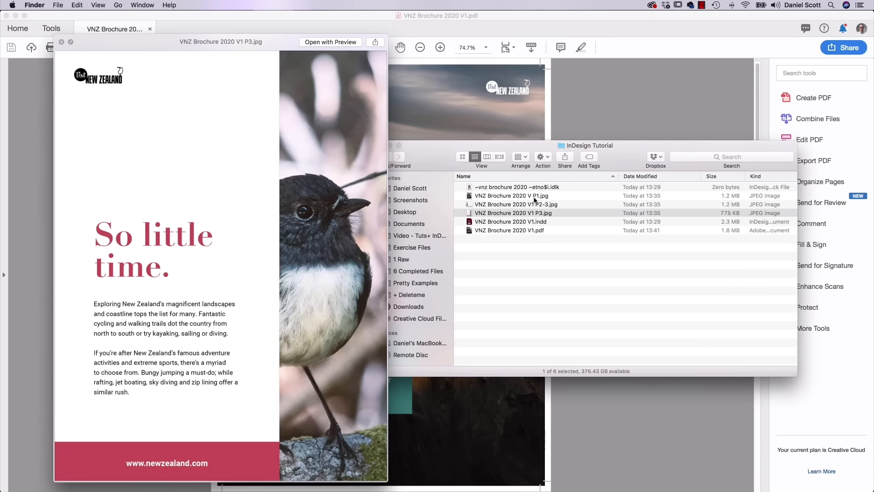
key(space)
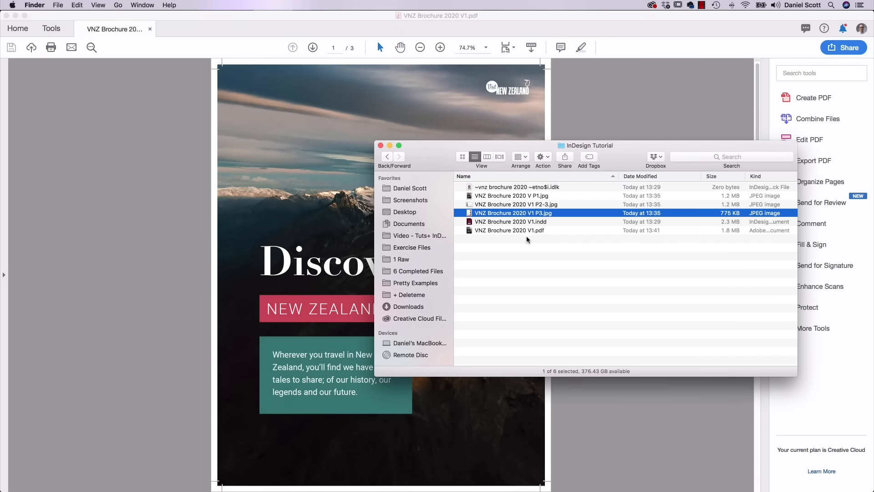
click(148, 229)
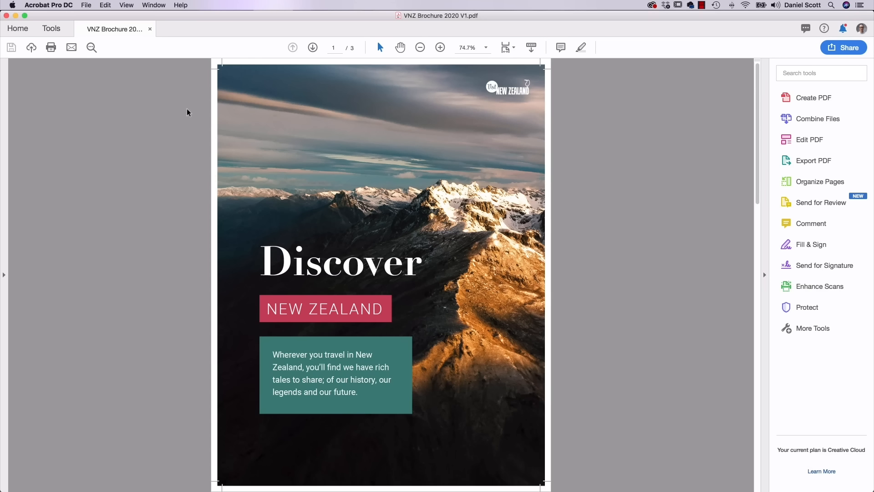
scroll(187, 112, down, 3)
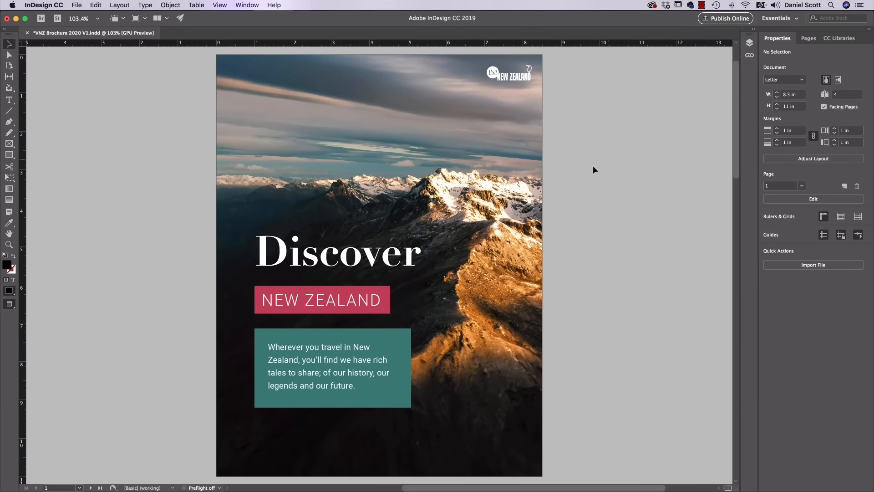
Export the brochure from InDesign in JPEG format as VNZ Brochure 2020 V1 in the InDesign Tutorial folder, up to the JPEG options.
scroll(545, 266, down, 5)
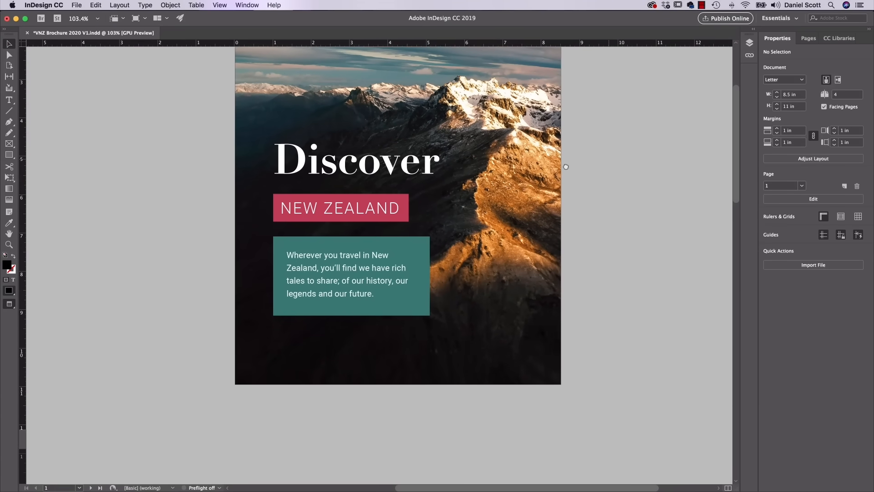
scroll(524, 285, down, 15)
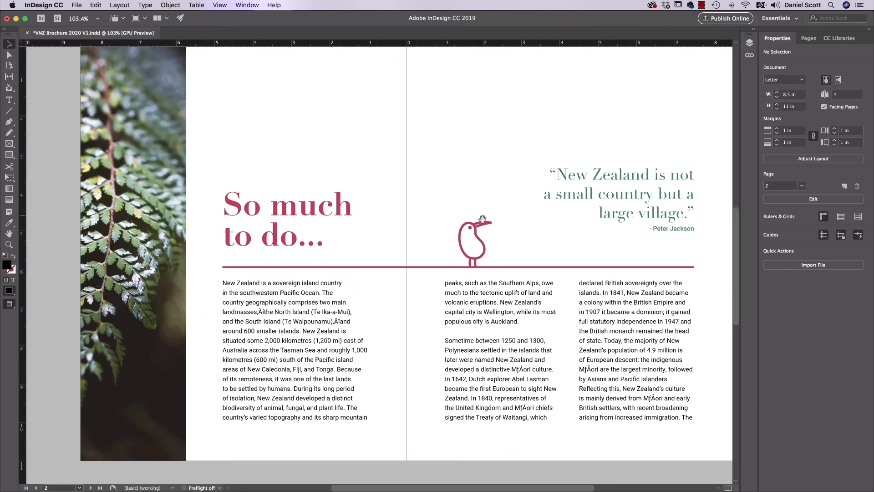
scroll(476, 282, down, 10)
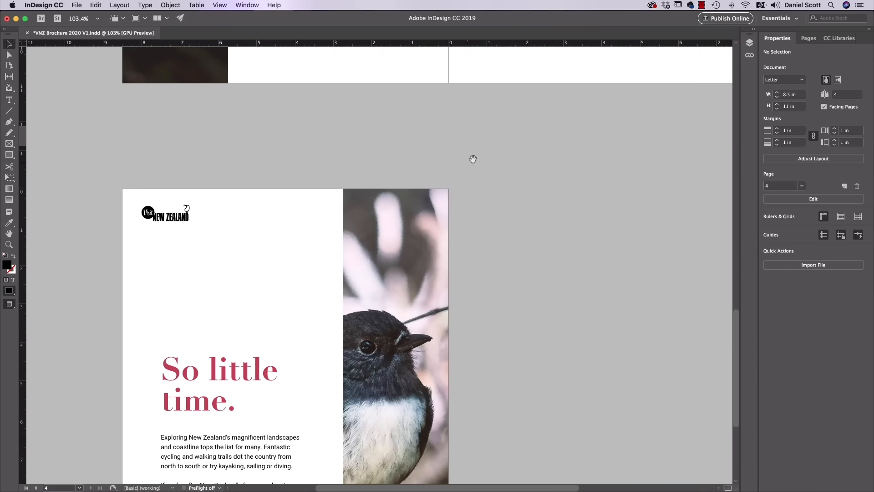
scroll(485, 149, up, 20)
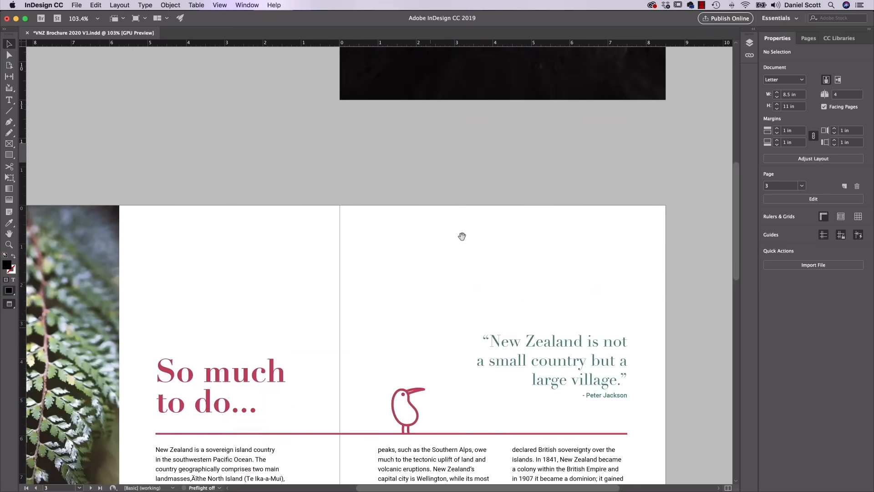
scroll(450, 339, up, 6)
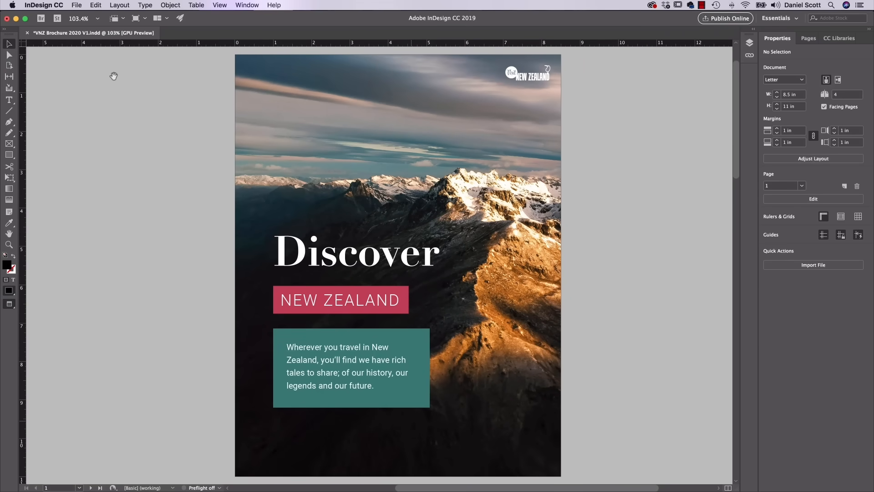
click(76, 5)
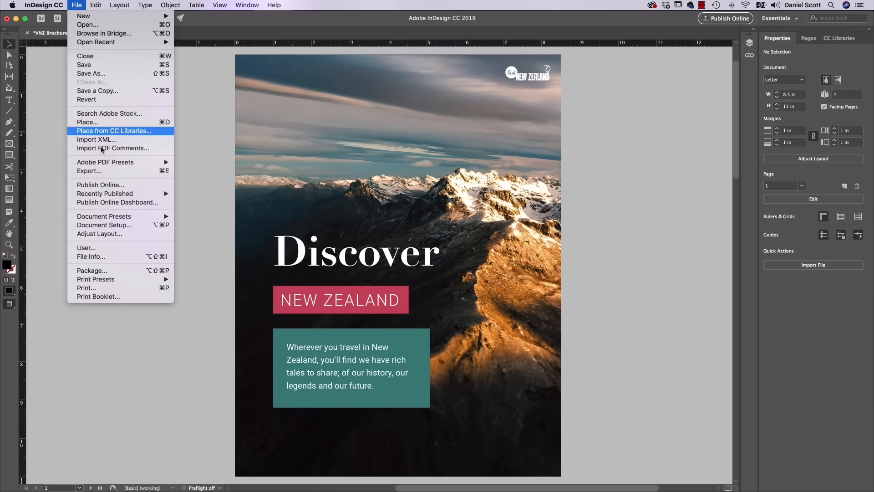
click(113, 171)
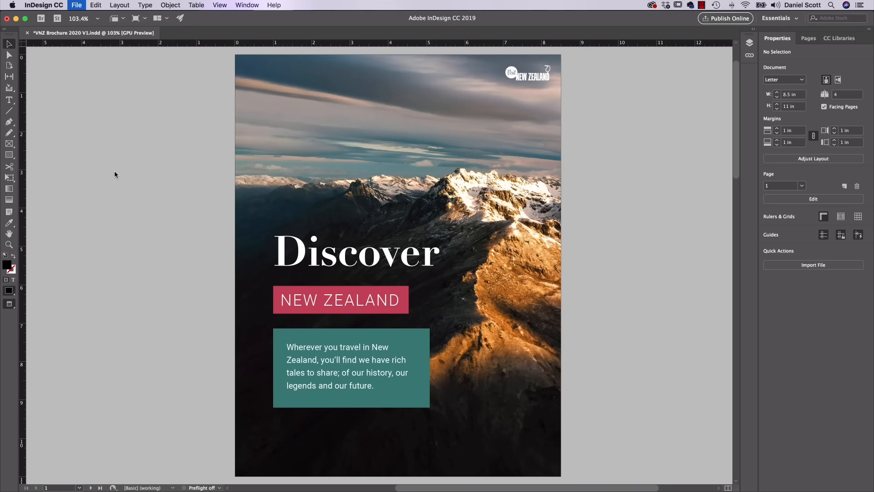
click(400, 308)
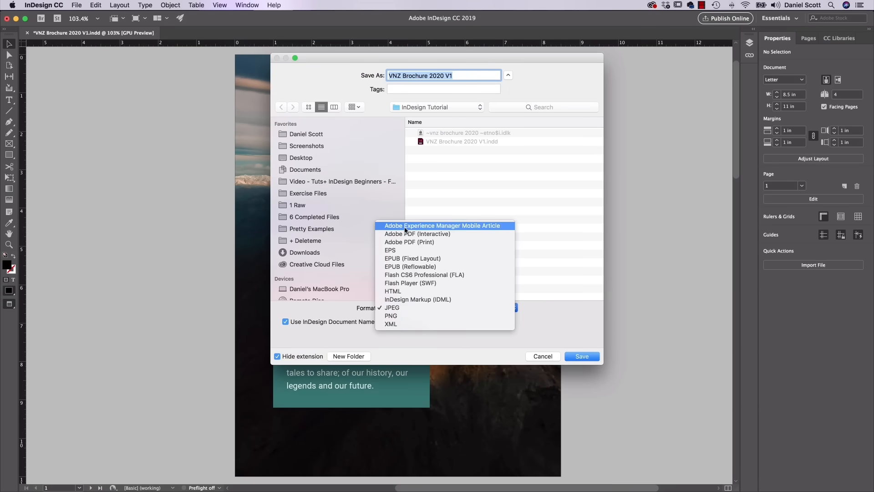
click(425, 242)
click(414, 309)
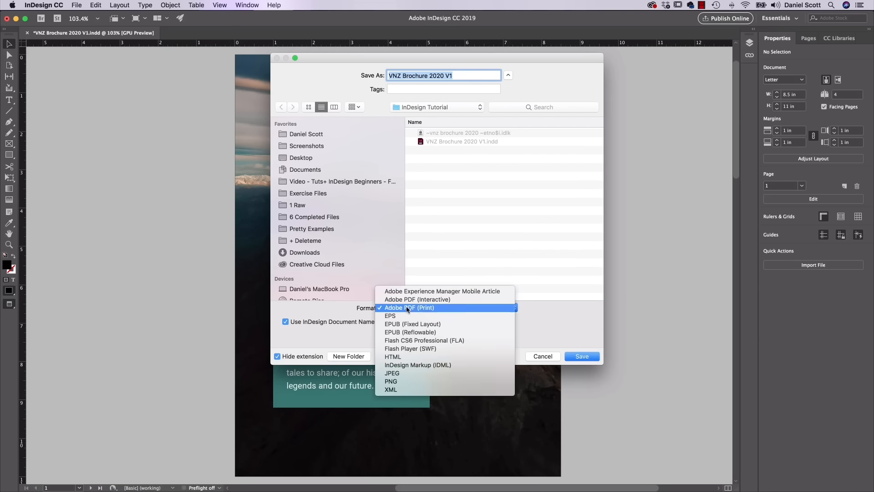
click(403, 373)
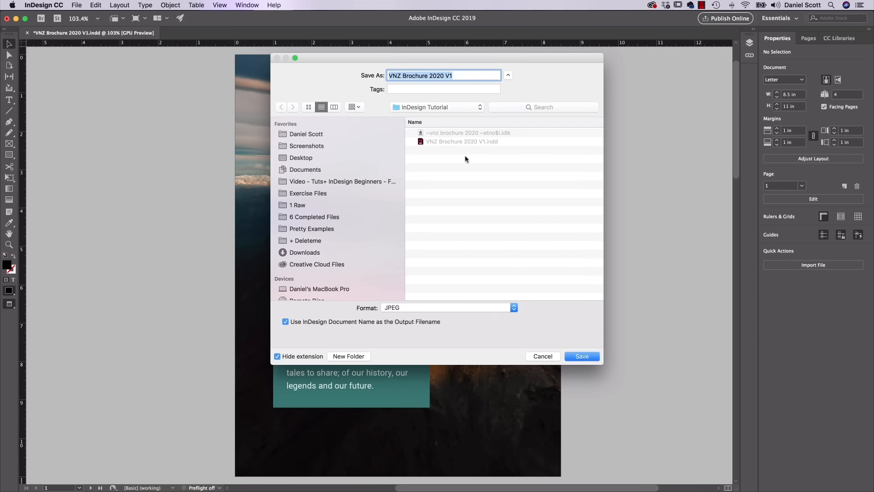
click(584, 357)
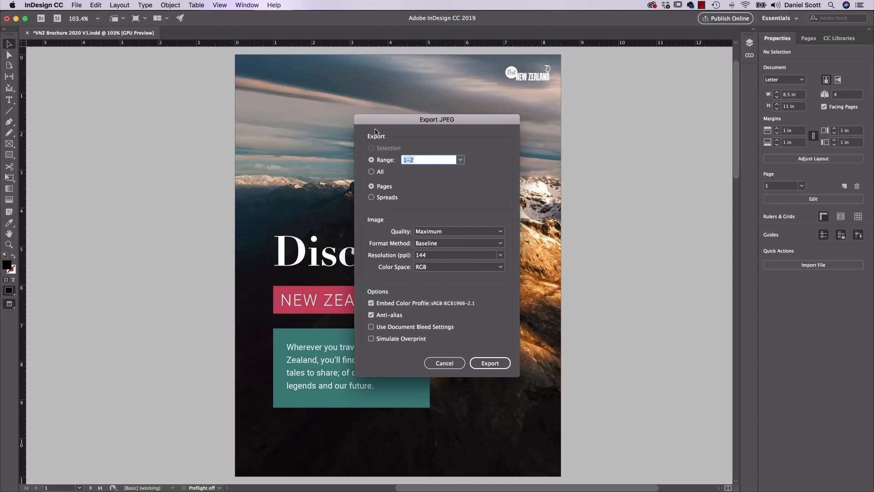
Set the JPEG export to cover all pages as spreads, keeping the quality at Maximum.
click(371, 172)
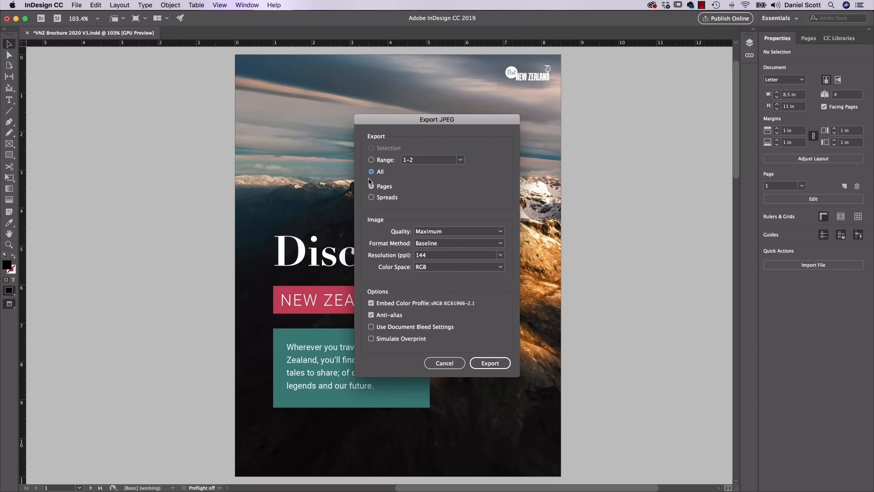
click(385, 198)
click(448, 233)
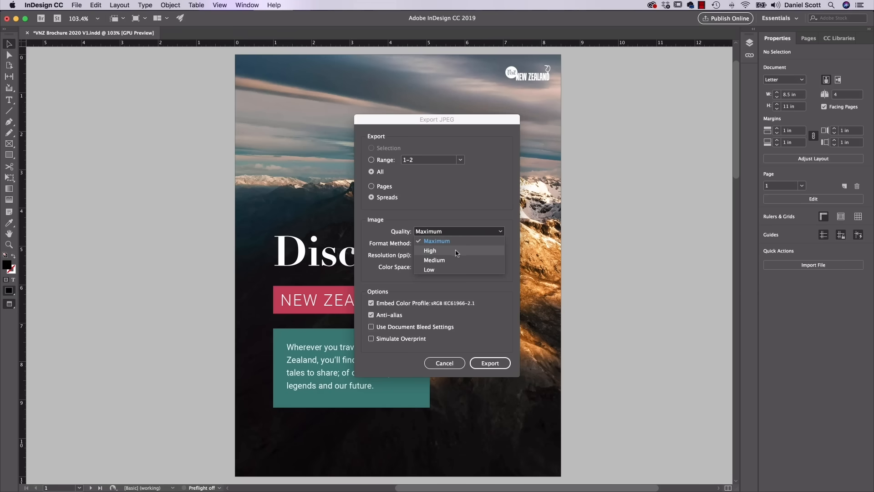
click(443, 190)
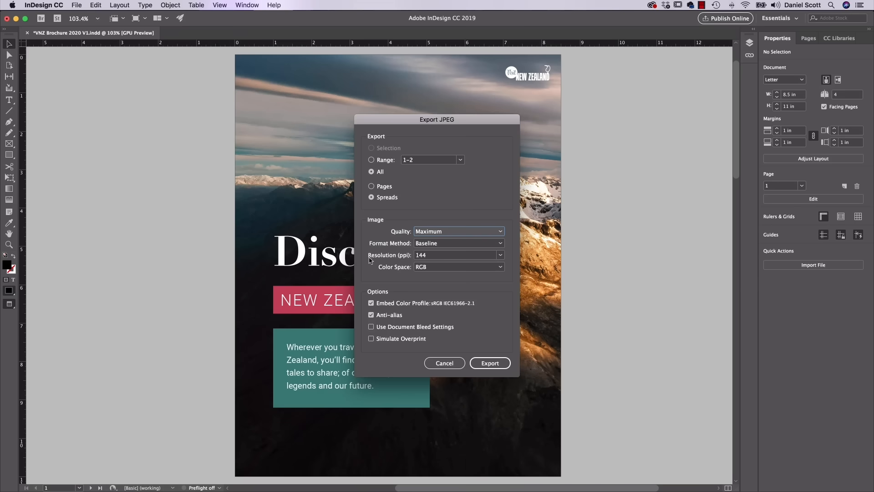
Set the JPEG export resolution to 300 ppi and the color space to CMYK.
click(501, 256)
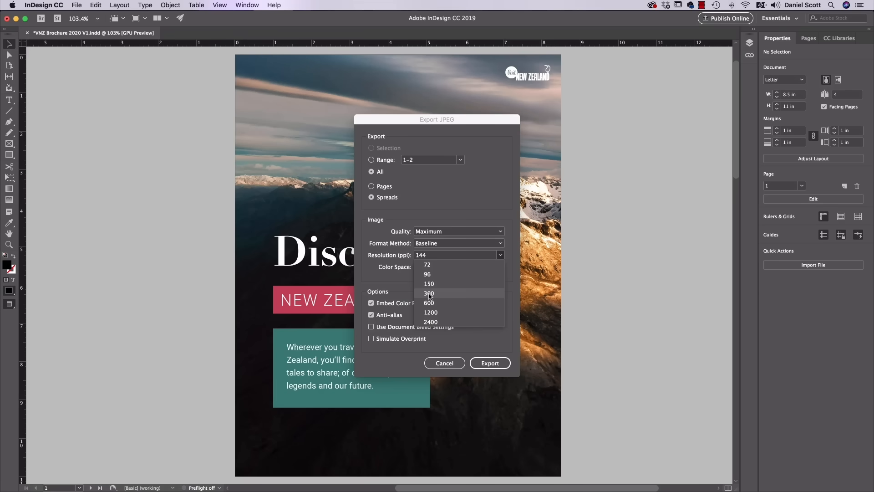
click(423, 255)
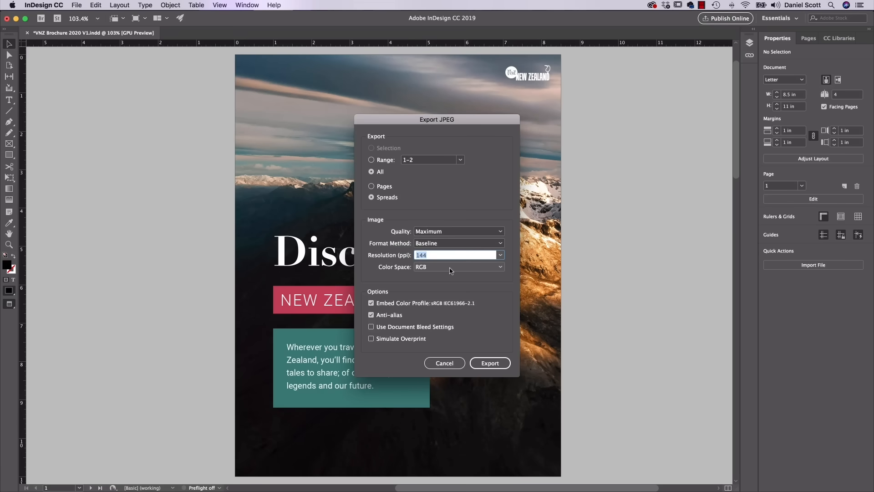
click(500, 255)
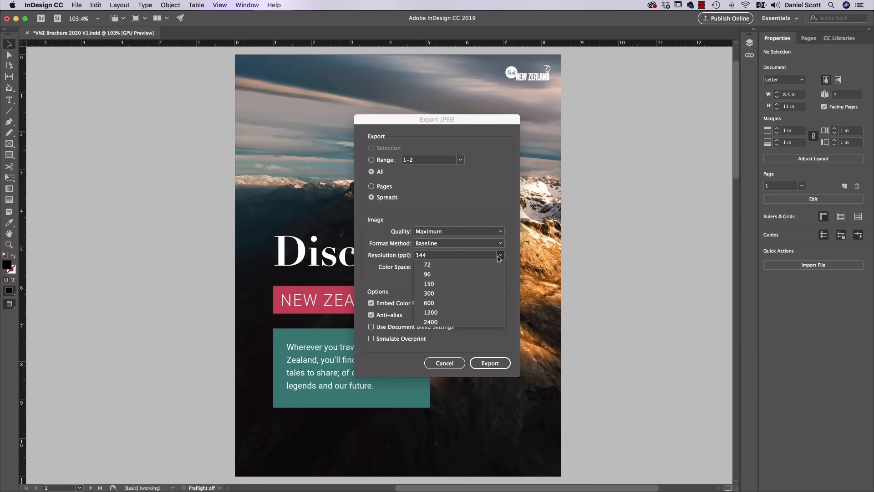
click(431, 293)
click(429, 268)
click(429, 278)
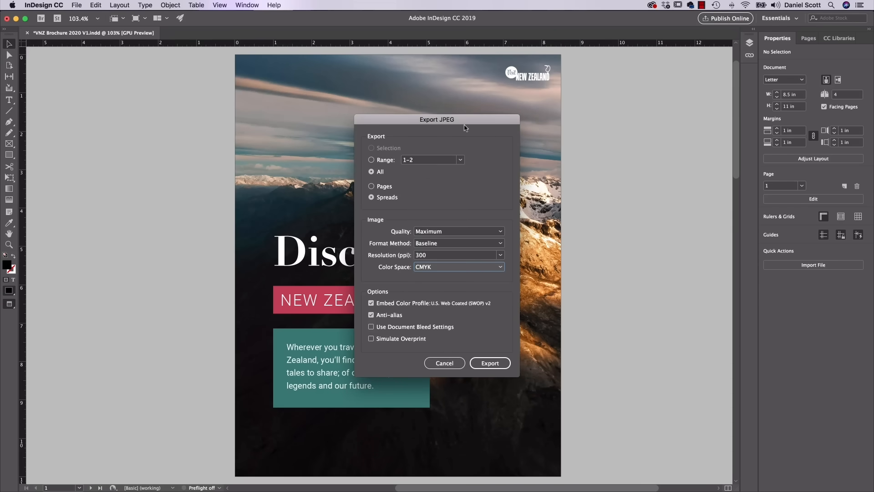
Set the resolution to 150 ppi and the color space to RGB, and export the JPEGs.
click(500, 255)
click(420, 288)
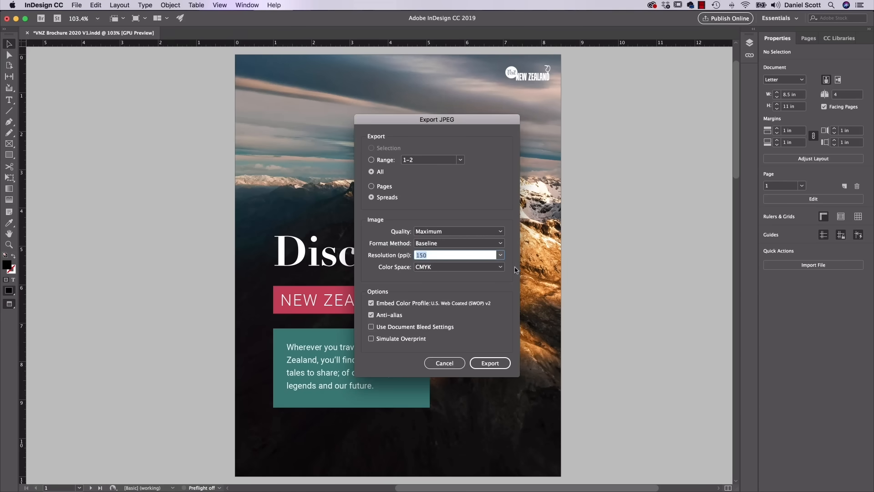
click(500, 267)
click(450, 278)
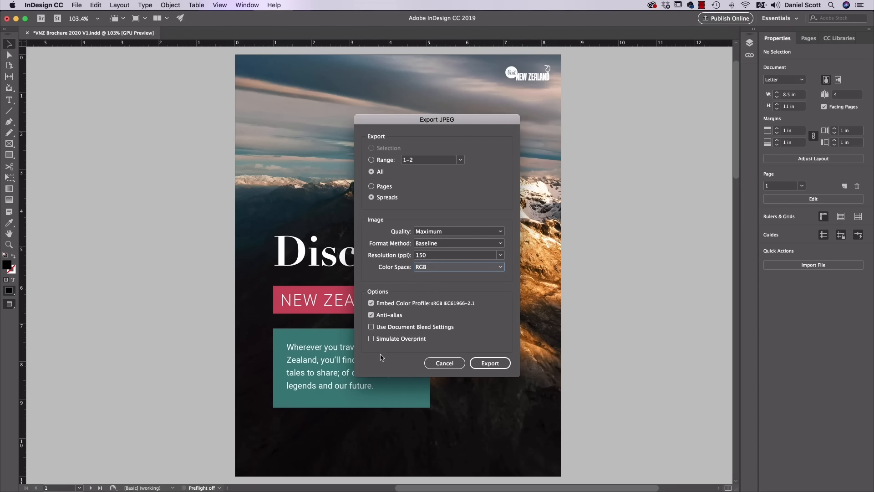
click(490, 363)
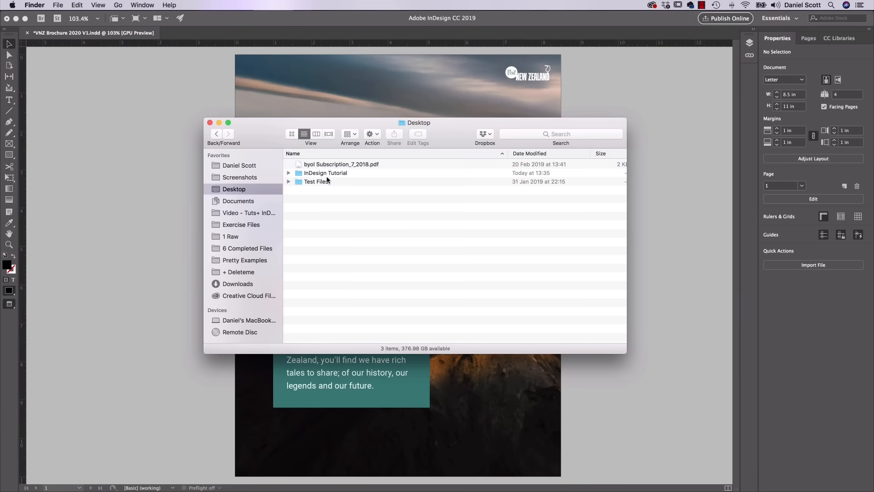
Open the InDesign Tutorial folder in Finder and preview the exported VNZ Brochure 2020 V1.jpg.
click(302, 175)
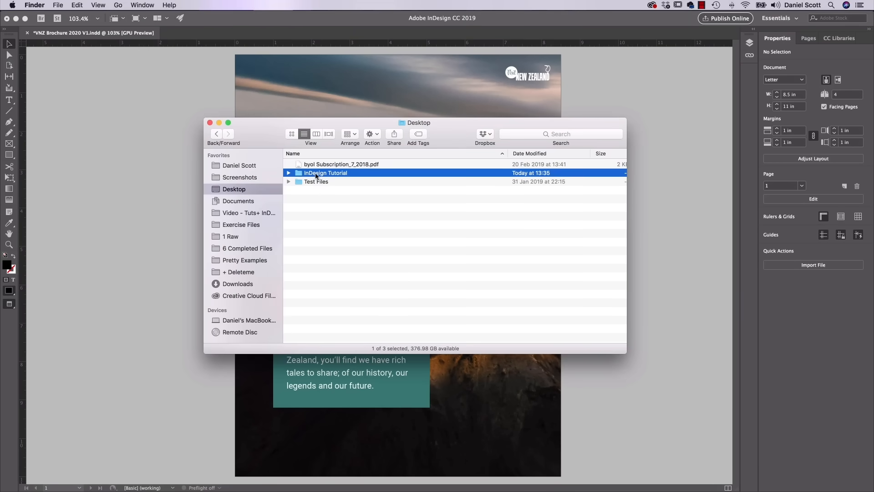
double_click(314, 175)
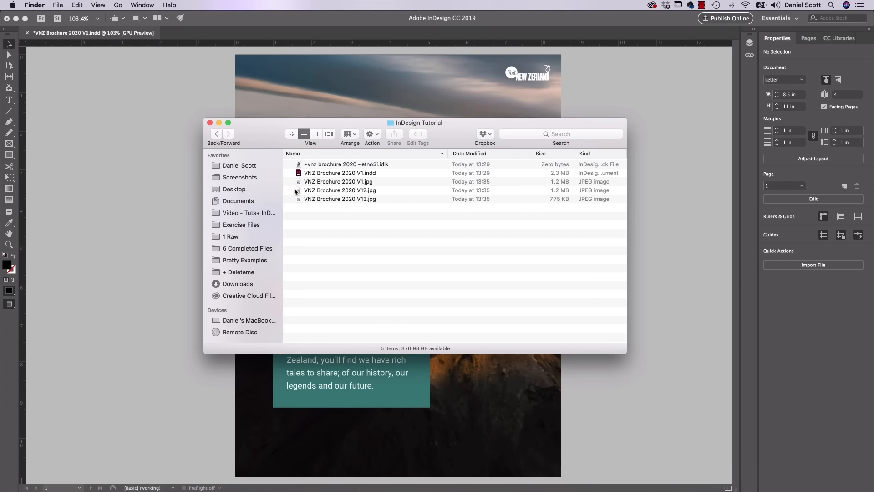
click(358, 182)
click(368, 191)
click(367, 199)
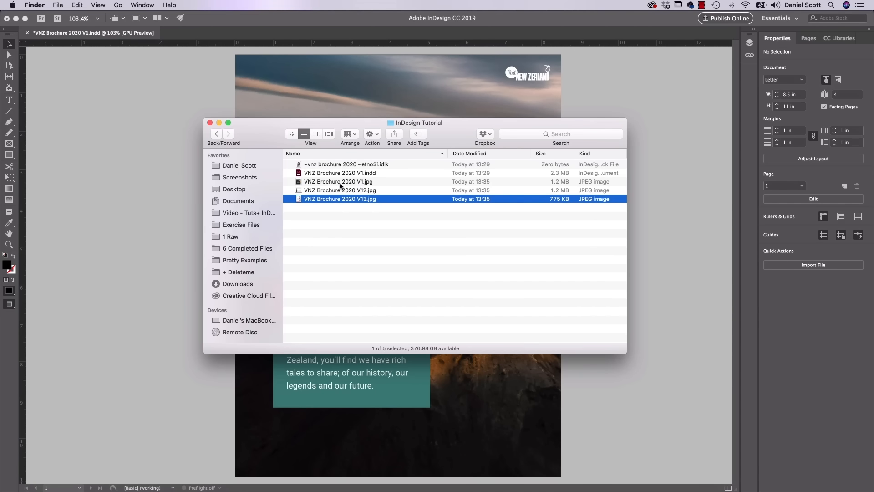
click(359, 183)
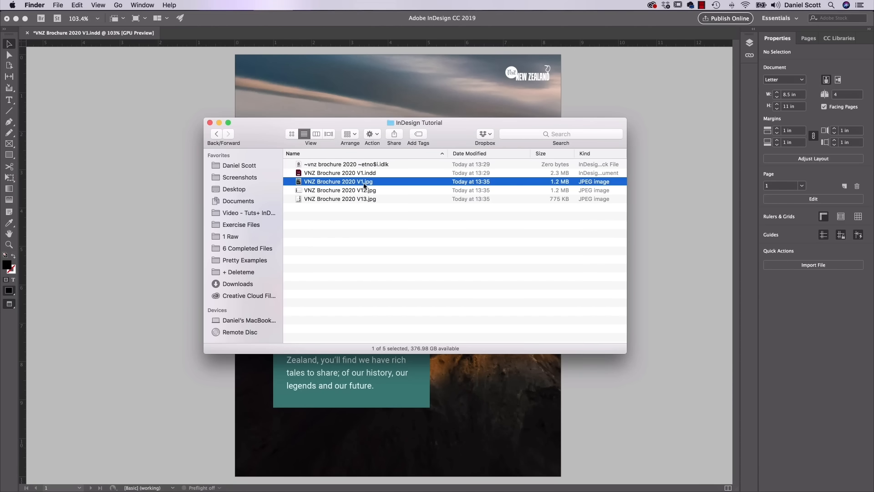
key(space)
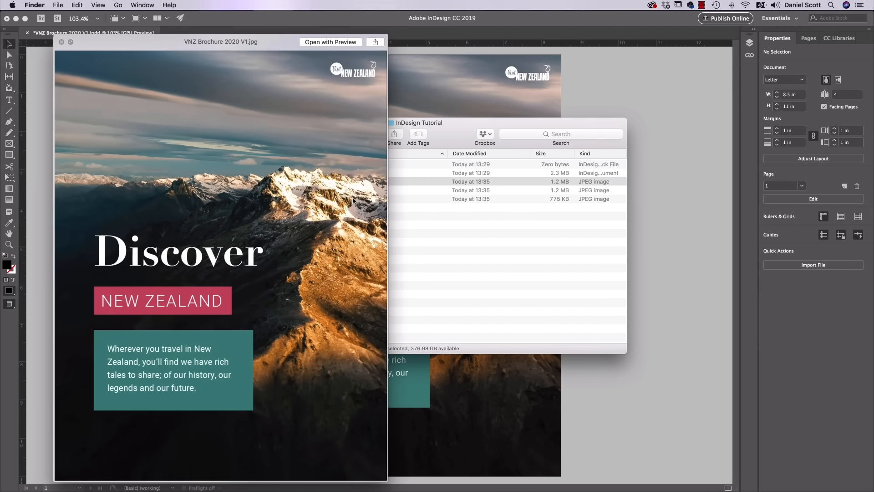
key(space)
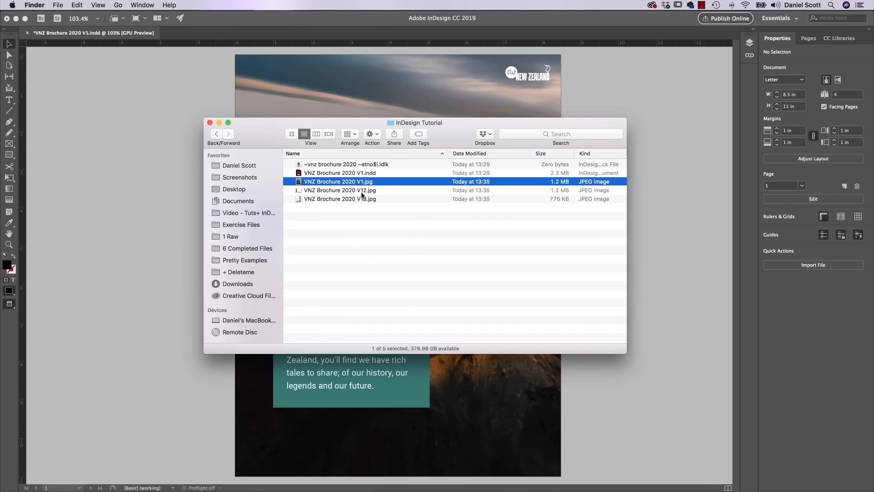
Preview VNZ Brochure 2020 V1.jpg, V12.jpg and V13.jpg one after another to check which pages each contains.
click(363, 190)
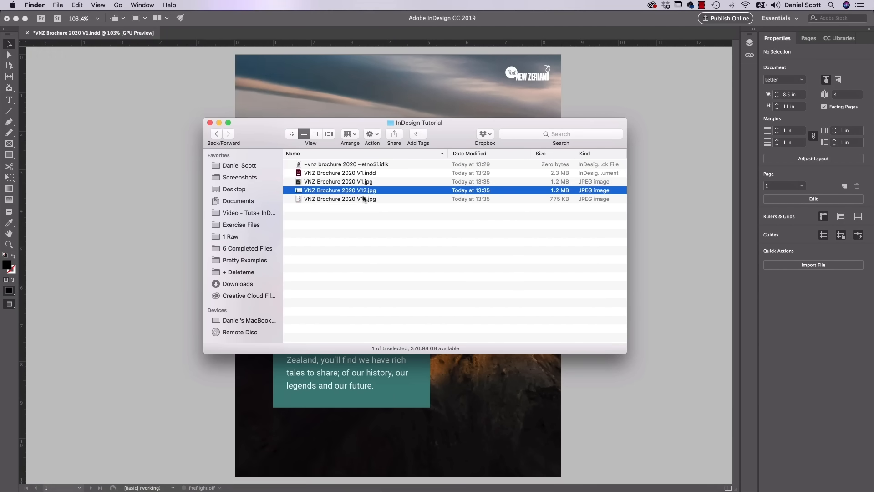
click(364, 200)
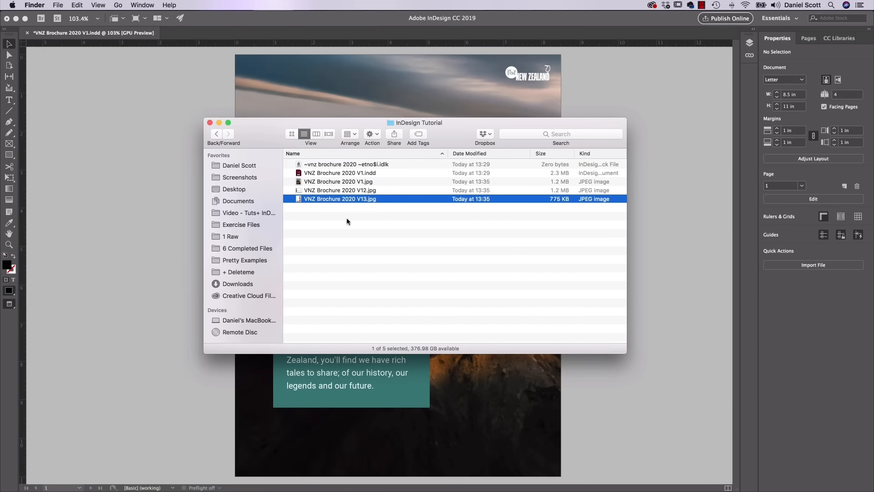
click(366, 183)
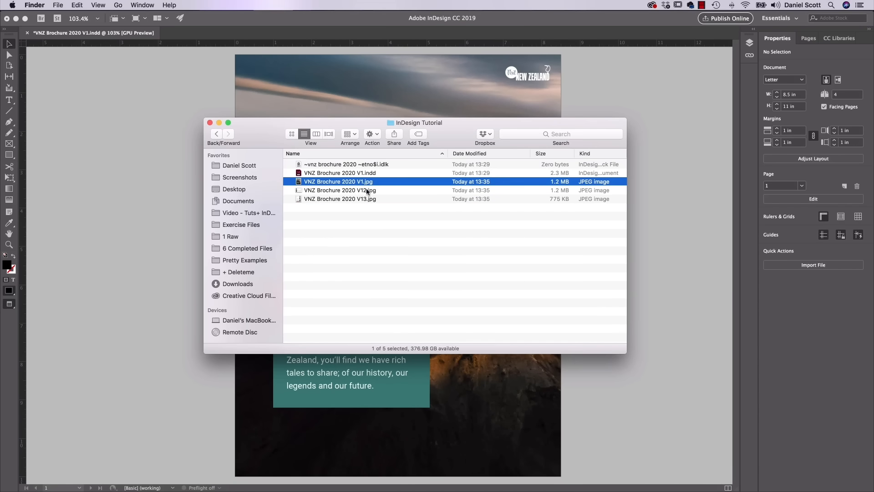
key(space)
key(space)
click(363, 192)
key(space)
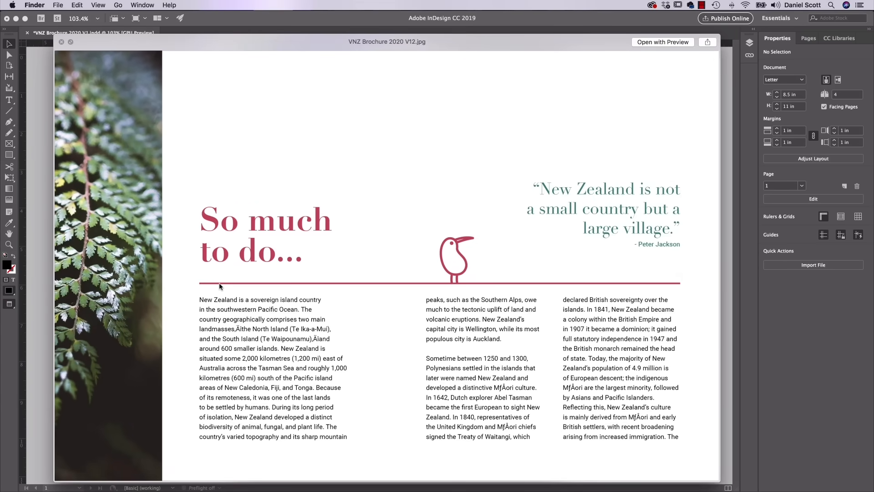
key(space)
click(331, 201)
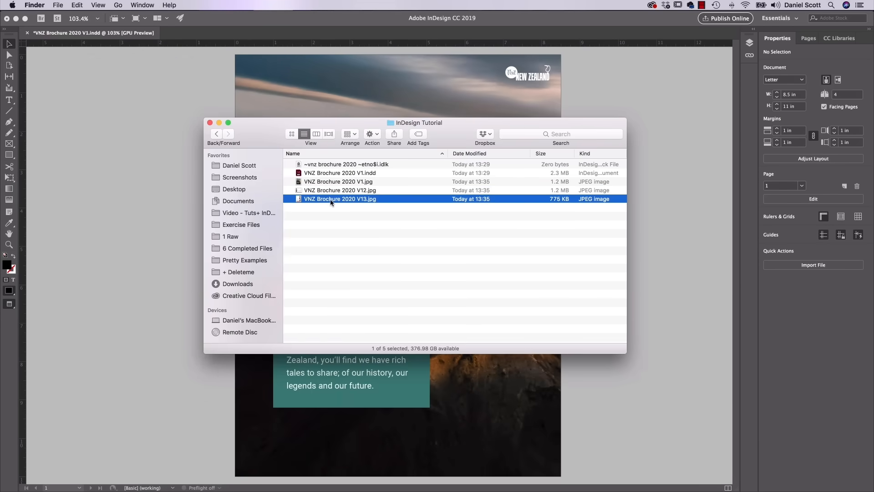
key(space)
key(space)
Rename the cover image VNZ Brochure 2020 V1.jpg as VNZ Brochure 2020 V P1.jpg.
click(362, 181)
click(362, 182)
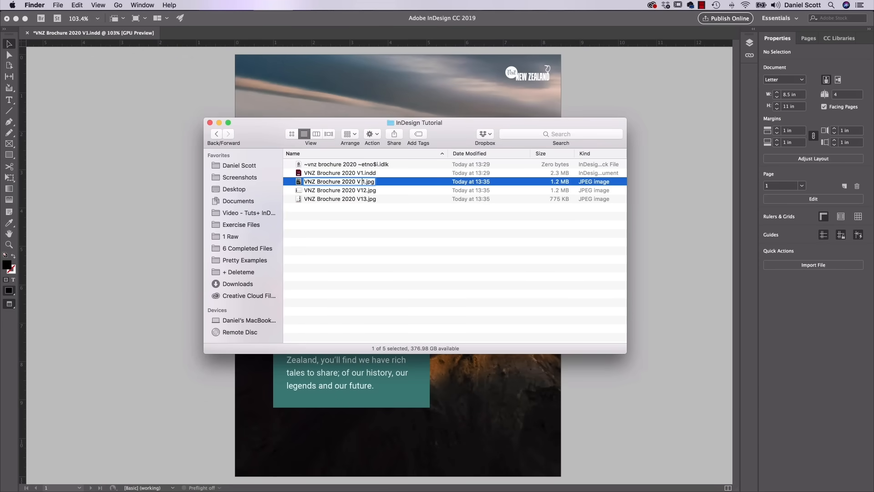
text(P)
key(Return)
Rename the inside spread image VNZ Brochure 2020 V12.jpg as VNZ Brochure 2020 V1 P2-3.jpg.
key(Down)
key(Down)
key(Return)
key(Right)
text(P2-3)
key(Return)
Rename the back page image VNZ Brochure 2020 V13.jpg, adding a P page label before its last digit.
key(Down)
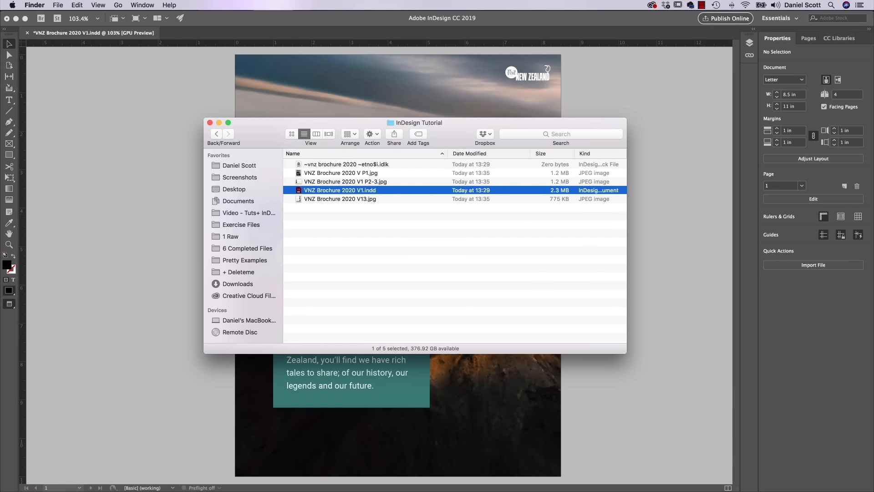
key(Down)
key(Return)
key(Right)
key(Left)
text(P)
key(Return)
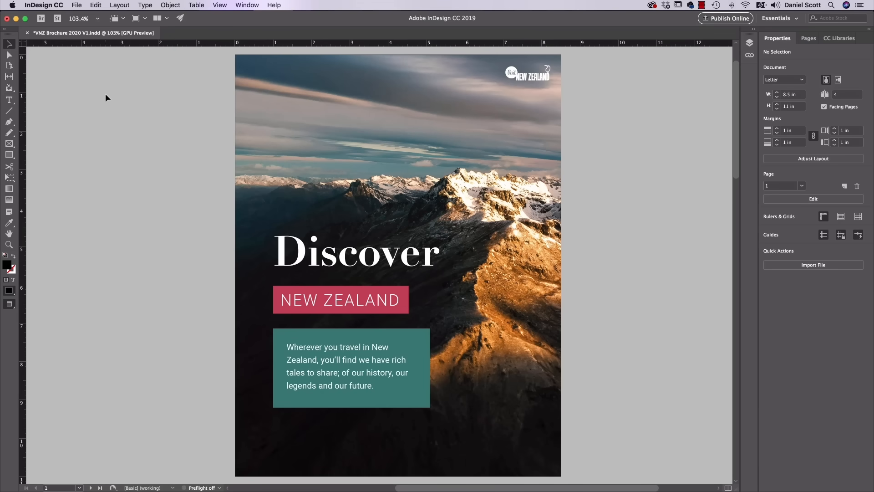
Start exporting the brochure in Adobe PDF (Print) format to the InDesign Tutorial folder as VNZ Brochure 2020 V1.
click(76, 5)
click(146, 173)
click(394, 306)
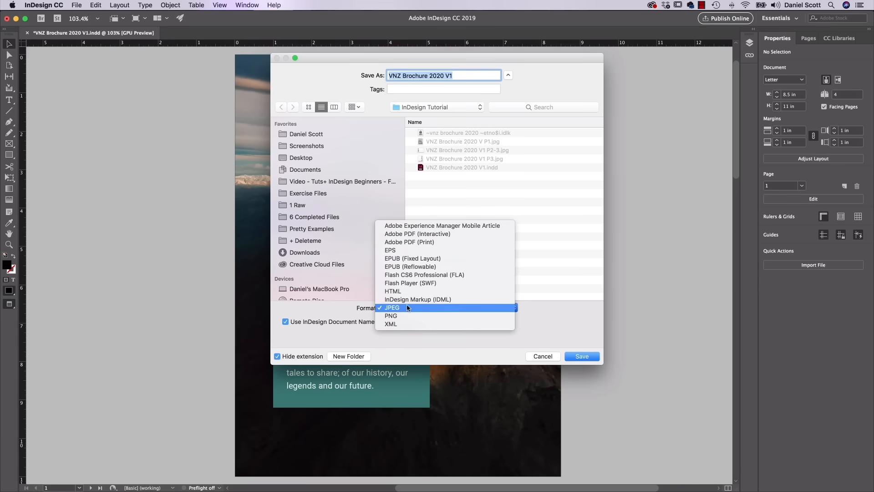
click(413, 242)
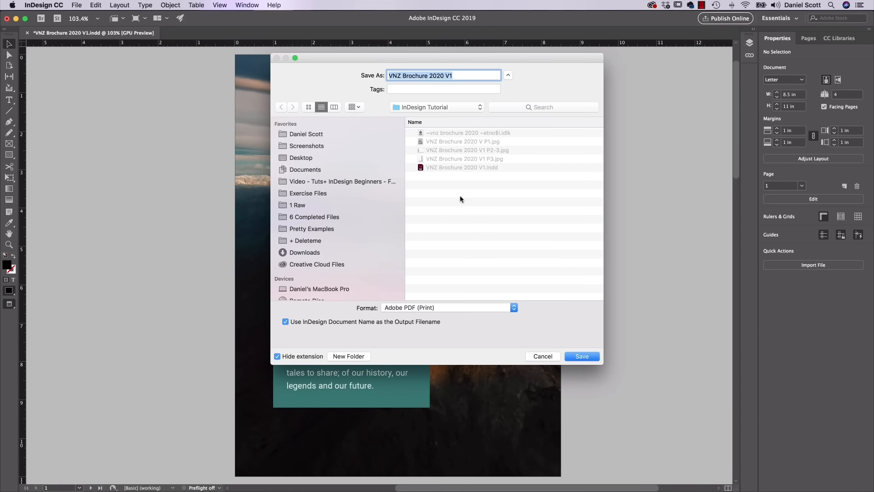
click(581, 356)
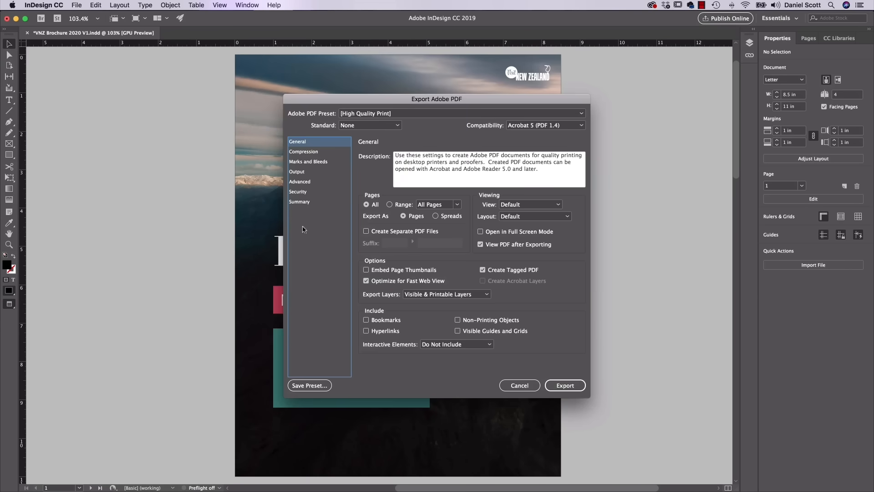
Try the Smallest File Size PDF preset and return to the High Quality Print preset.
click(398, 115)
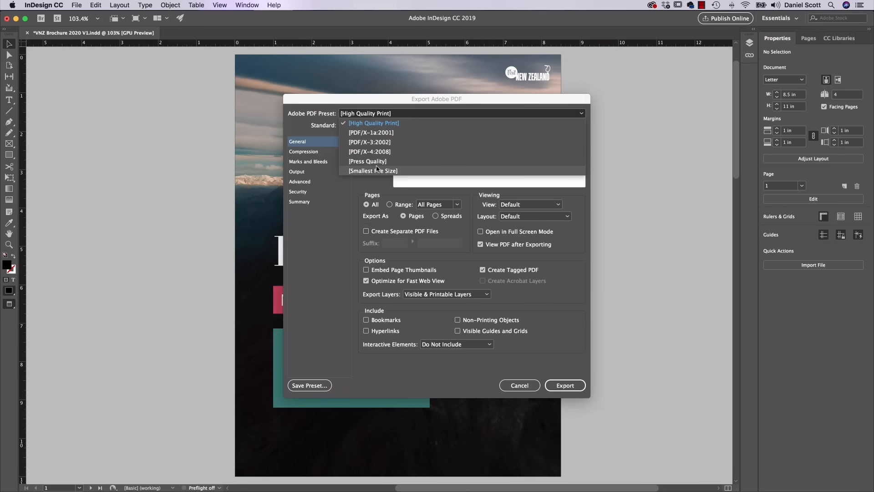
click(375, 123)
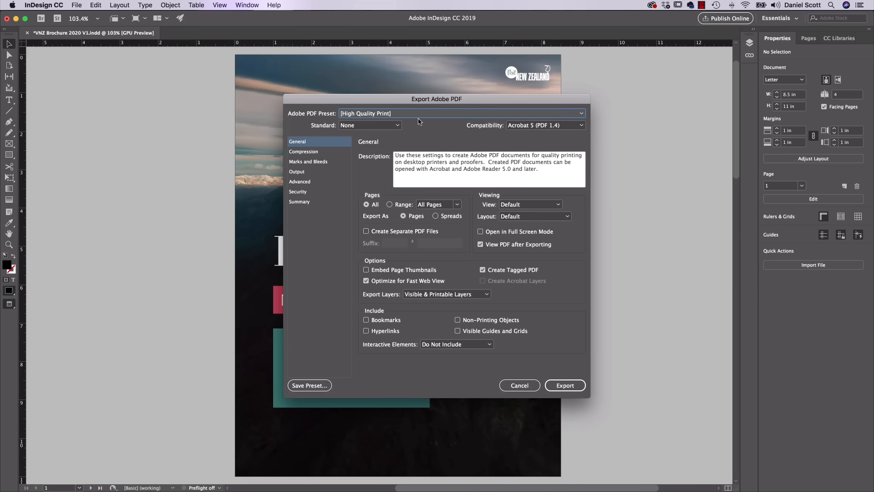
click(411, 117)
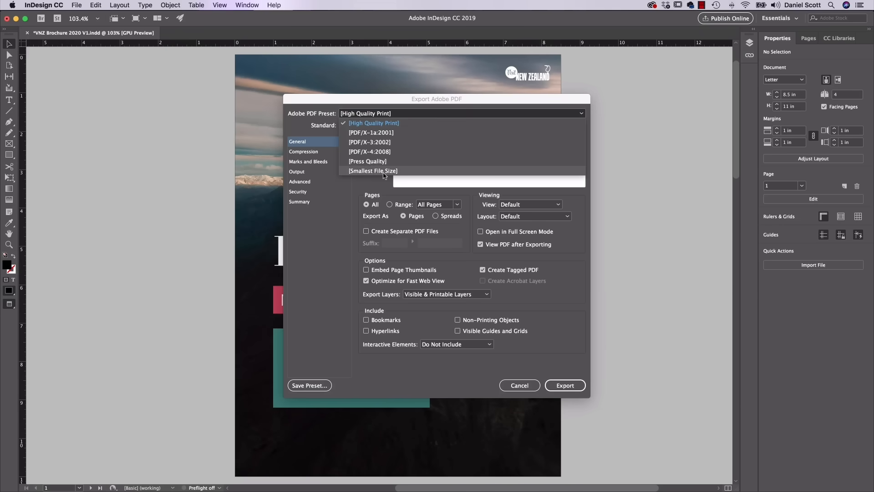
click(384, 172)
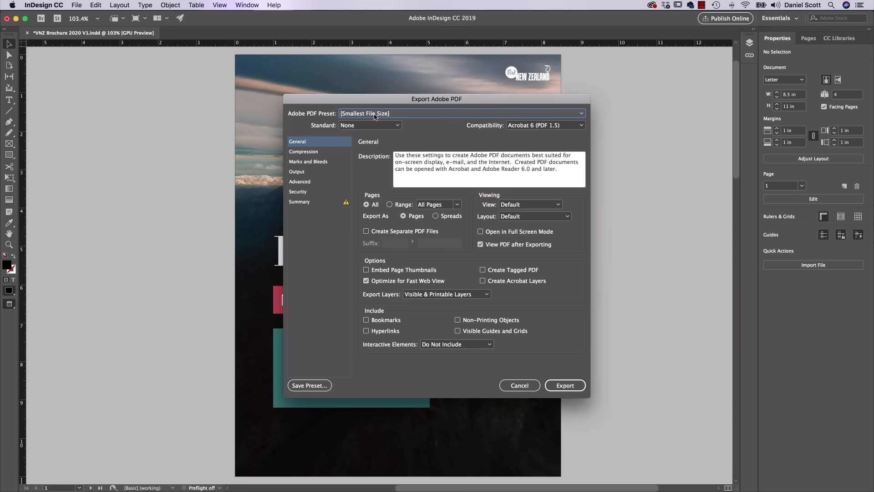
click(374, 114)
click(362, 66)
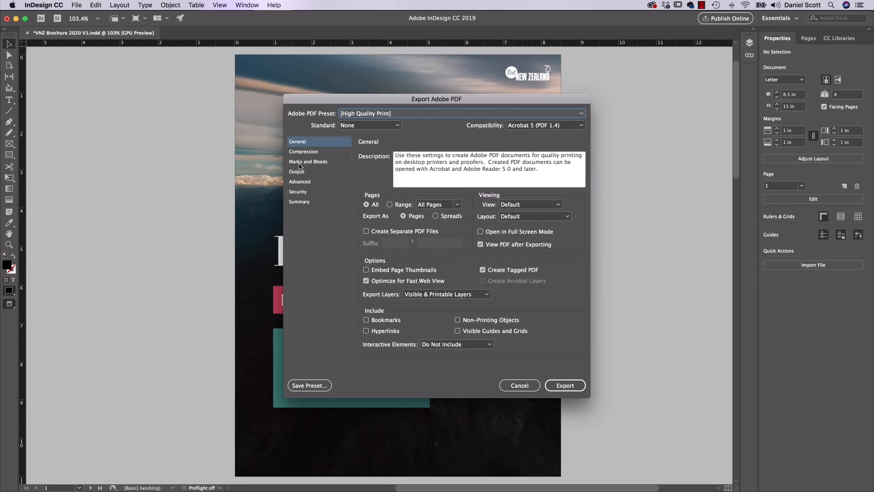
Include crop marks and the document bleed settings, and export the PDF despite the overset text on page 3.
click(303, 163)
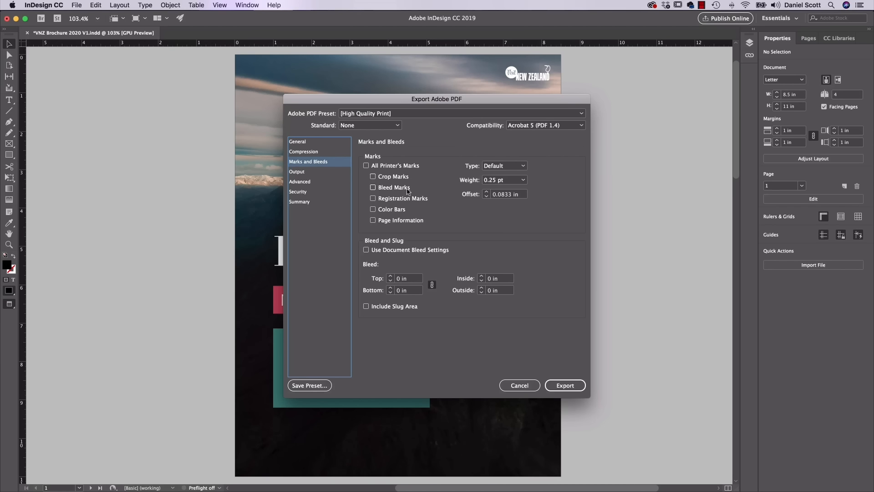
click(373, 177)
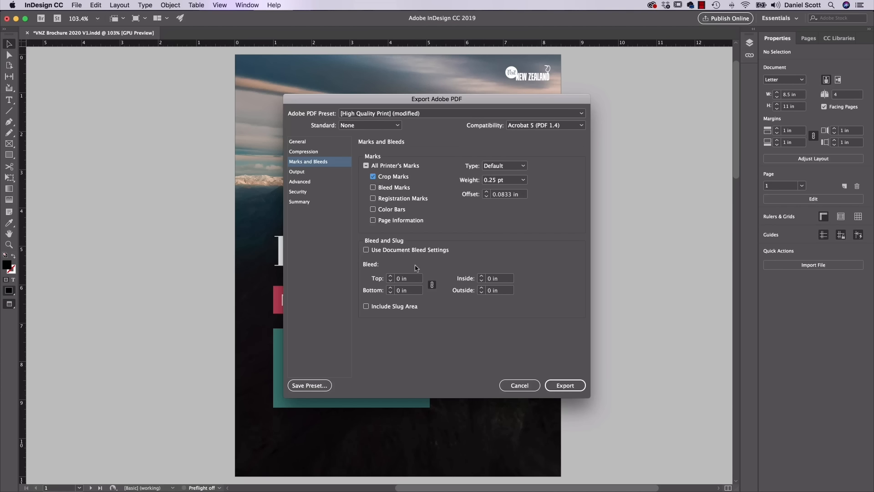
click(366, 250)
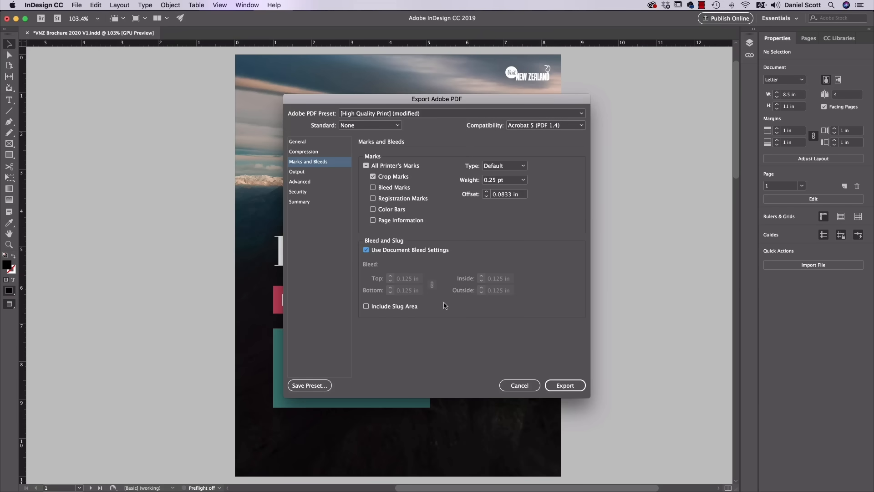
click(567, 386)
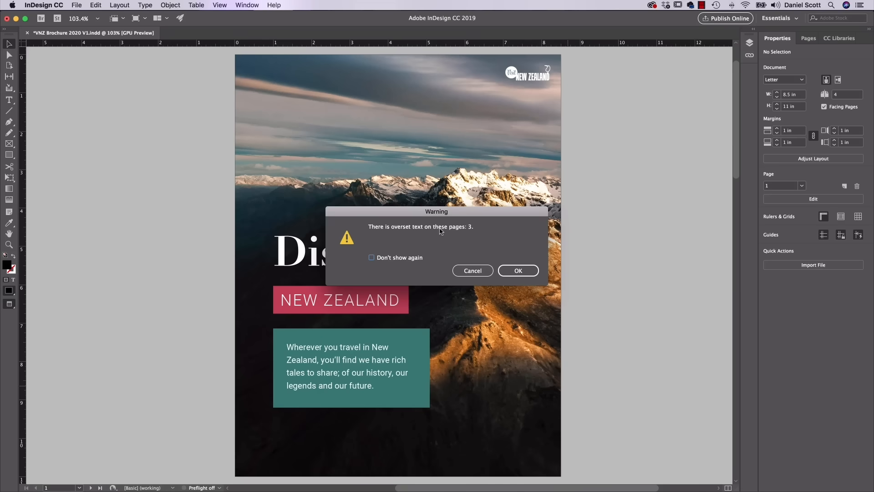
click(461, 272)
click(515, 272)
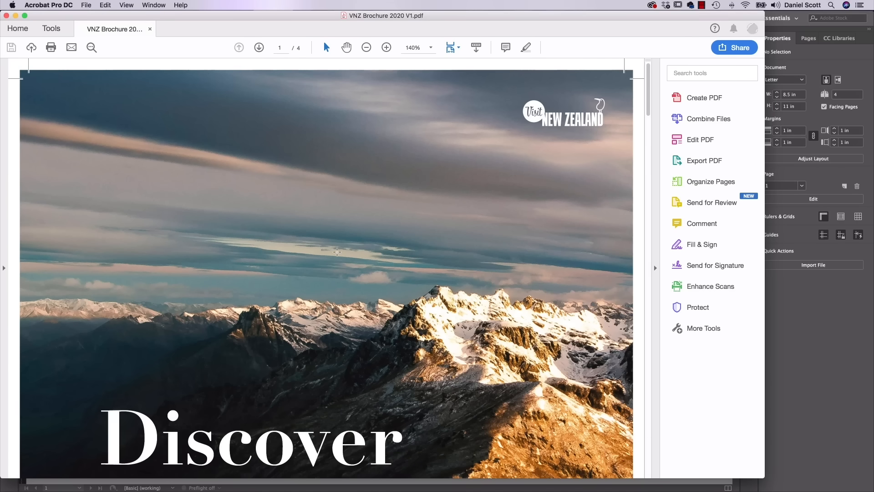
Switch to Finder and locate VNZ Brochure 2020 V1.pdf in the InDesign Tutorial folder on the Desktop.
key(super+Tab)
click(433, 251)
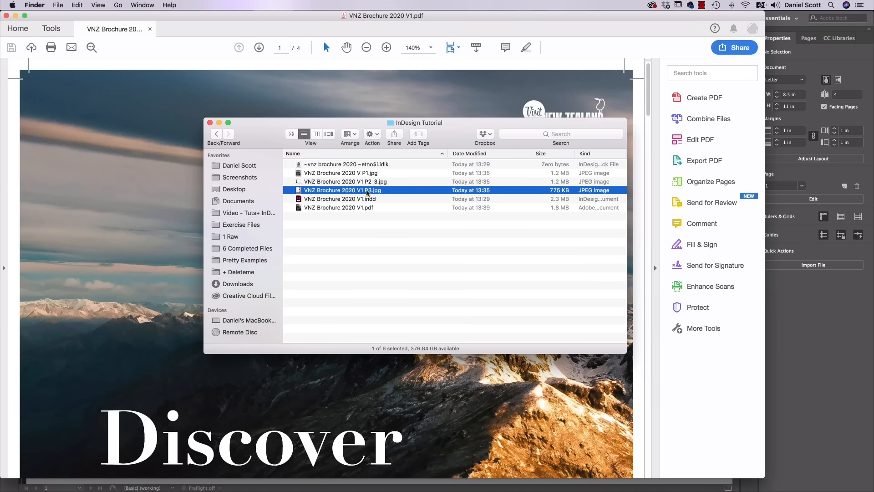
click(370, 207)
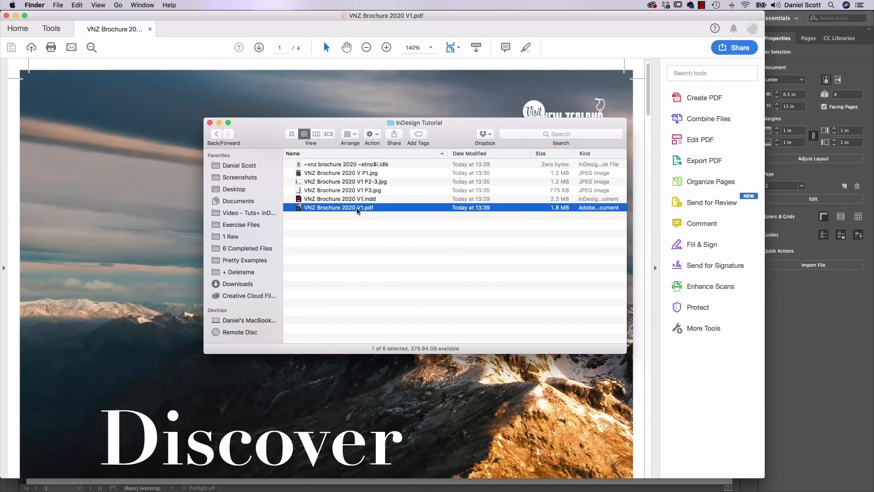
click(235, 190)
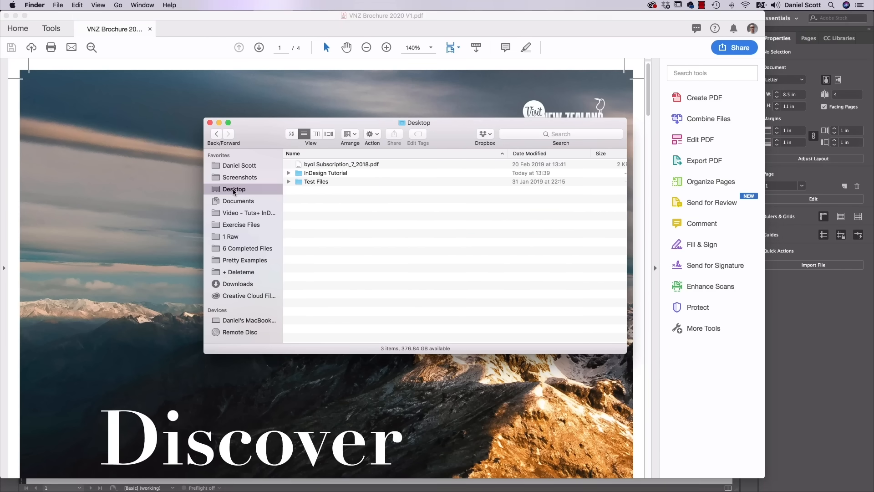
click(323, 176)
double_click(322, 176)
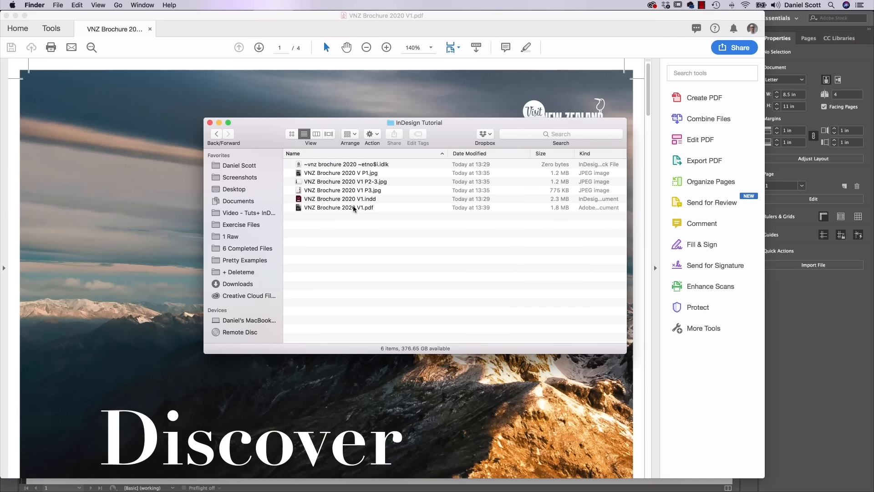
click(346, 208)
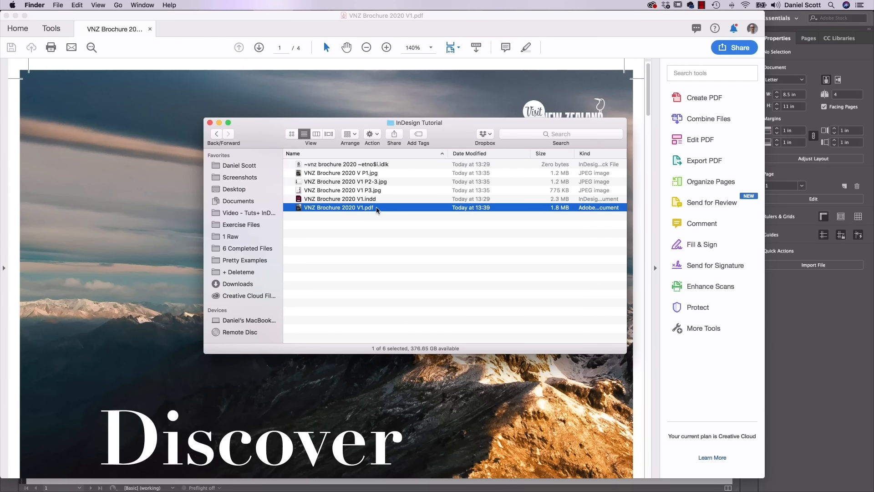
Return to Acrobat and examine the crop marks and bleed on the cover page, both whole and magnified.
click(524, 20)
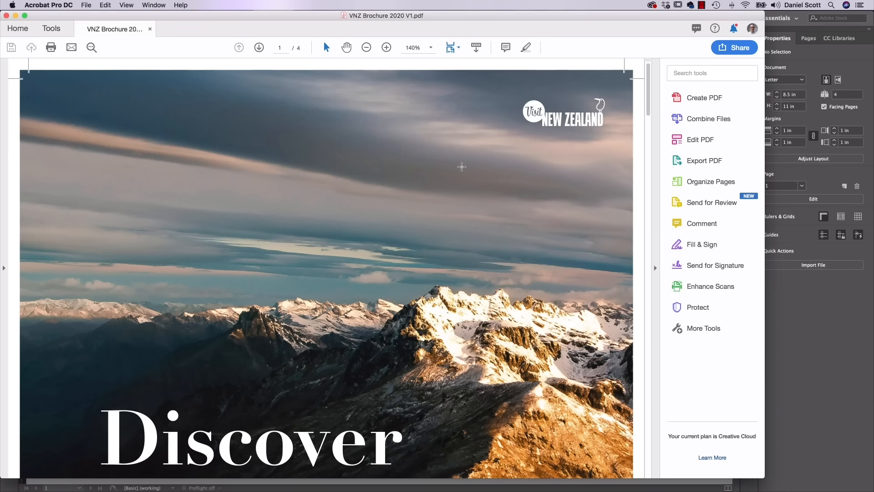
key(super+0)
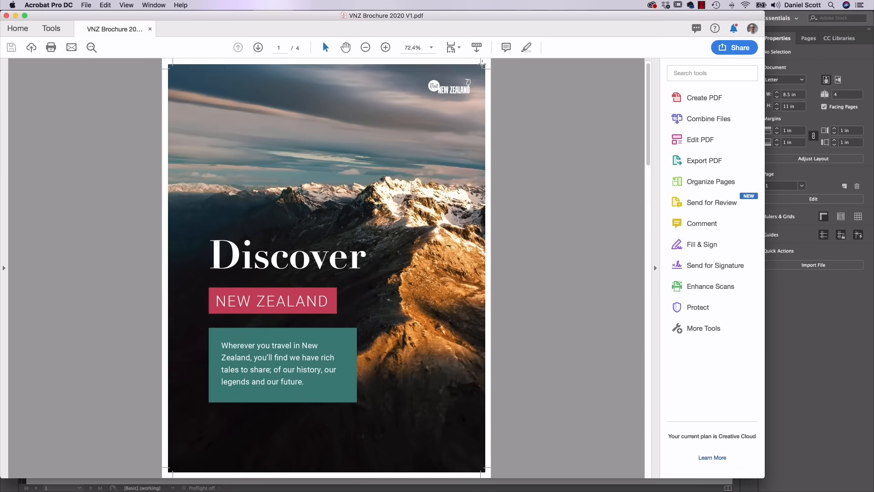
key(super+equal)
key(super+equal)
key(super+equal)
key(super+equal)
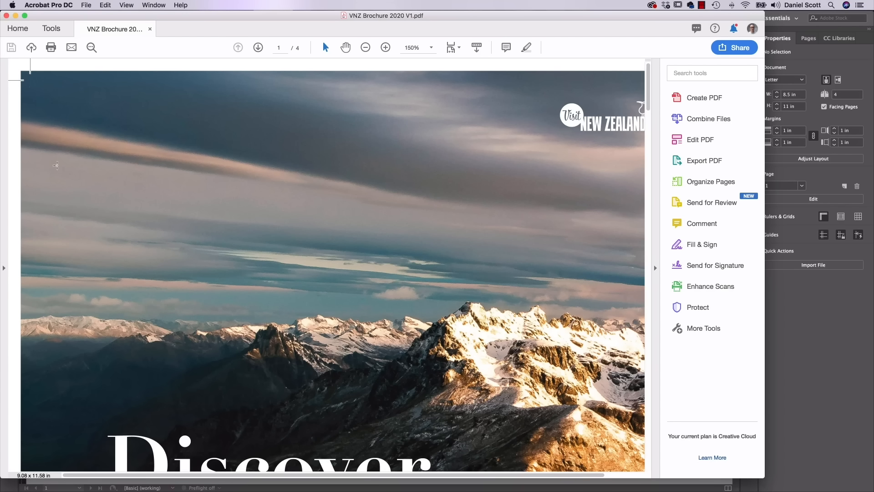
key(super+0)
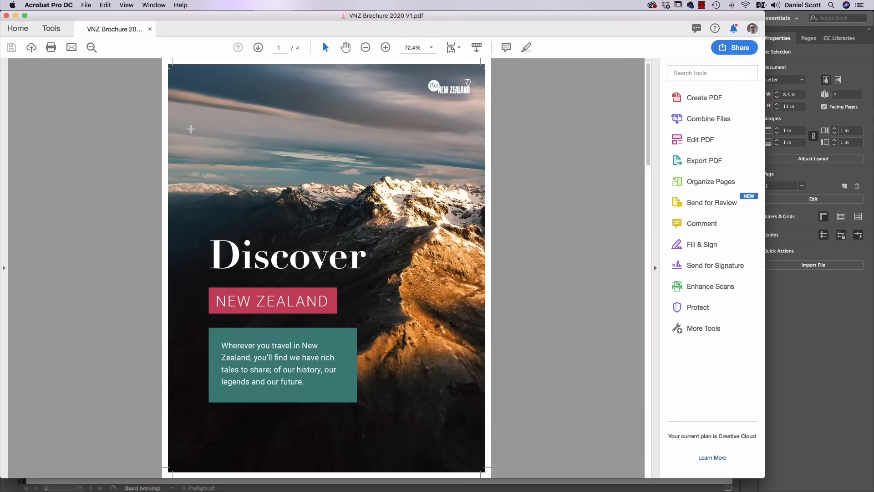
Check how pages 2 and 3 appear in the PDF, close it and switch back to InDesign.
click(258, 47)
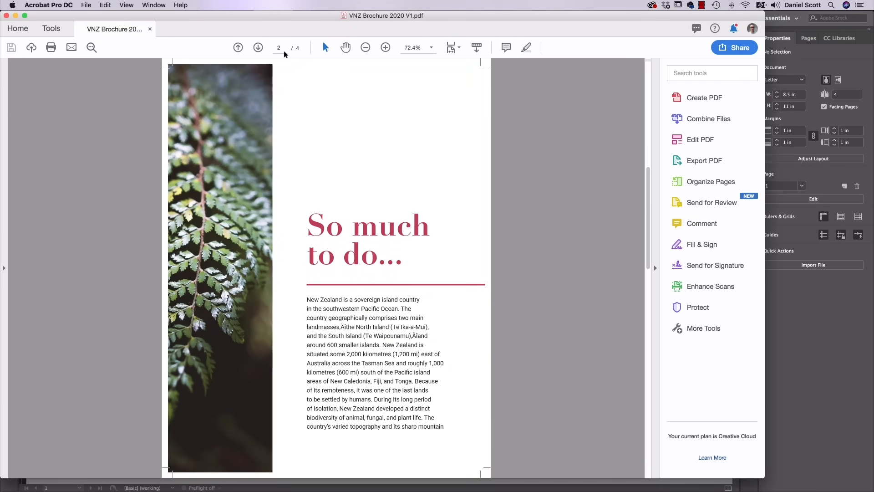
click(258, 48)
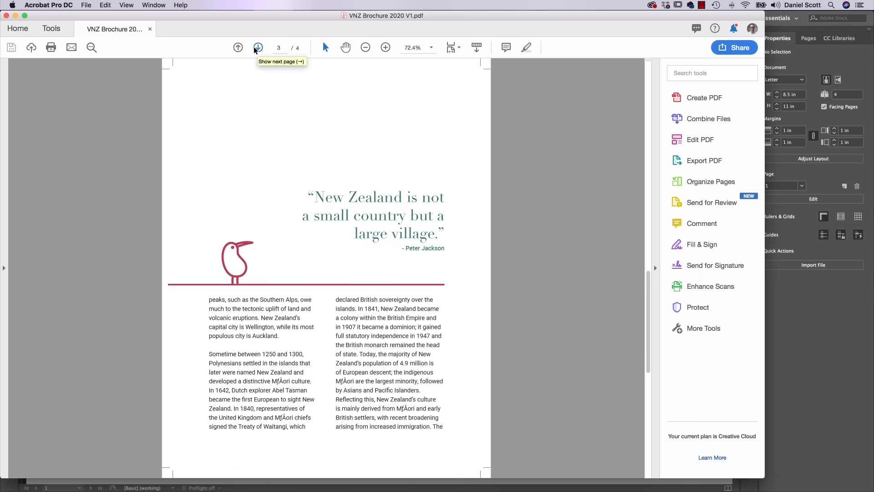
click(238, 47)
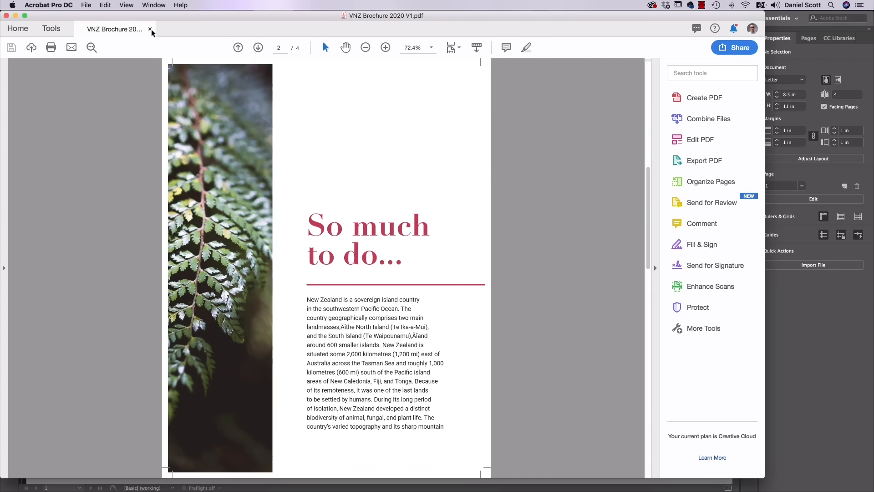
key(super+w)
key(super+Tab)
key(super+Tab)
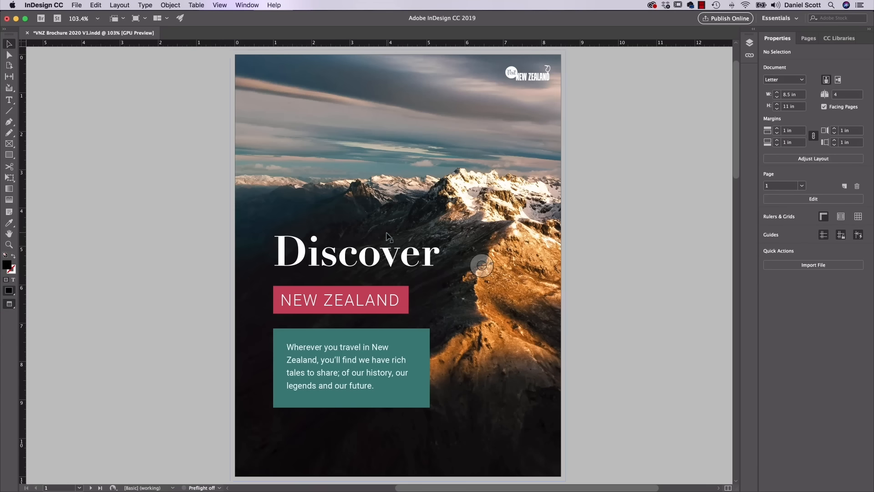
Export the brochure again as a print PDF in spreads, replacing the existing VNZ Brochure 2020 V1.pdf.
click(77, 5)
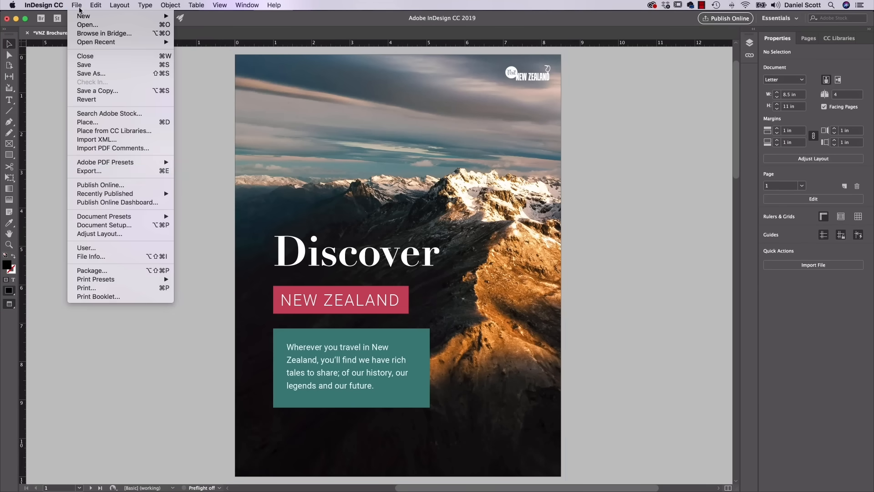
click(110, 171)
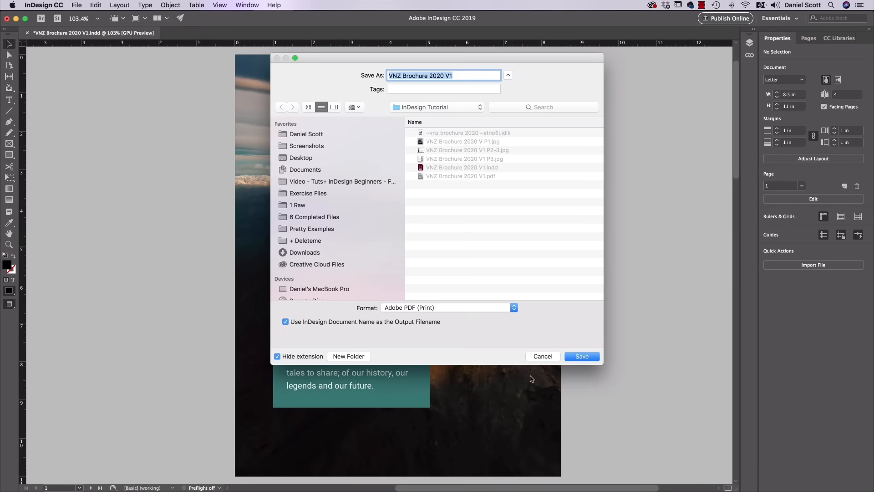
click(580, 358)
click(503, 120)
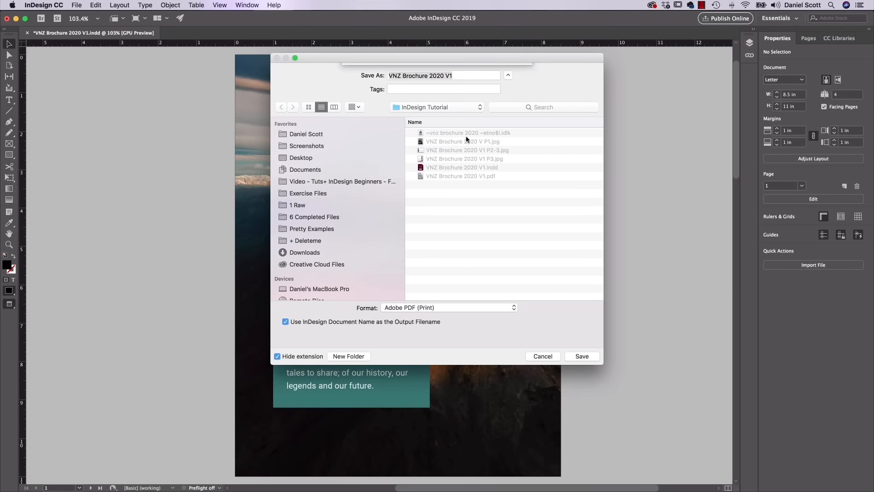
click(437, 216)
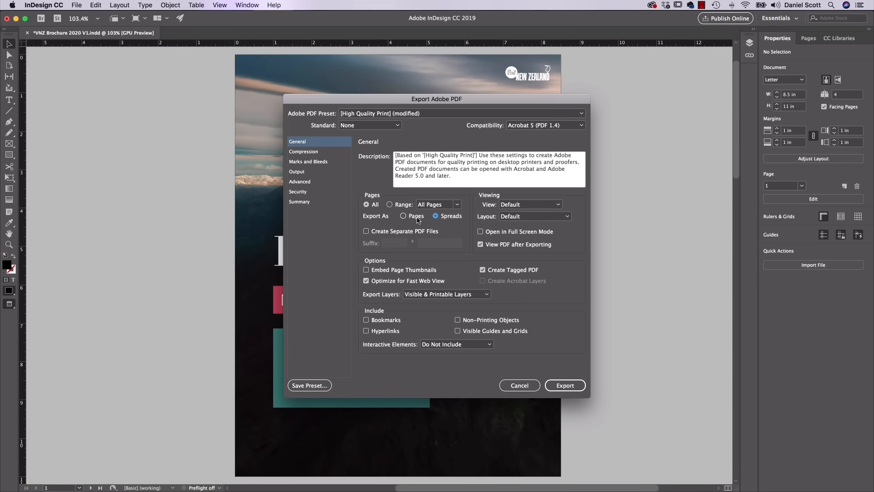
click(551, 385)
click(522, 270)
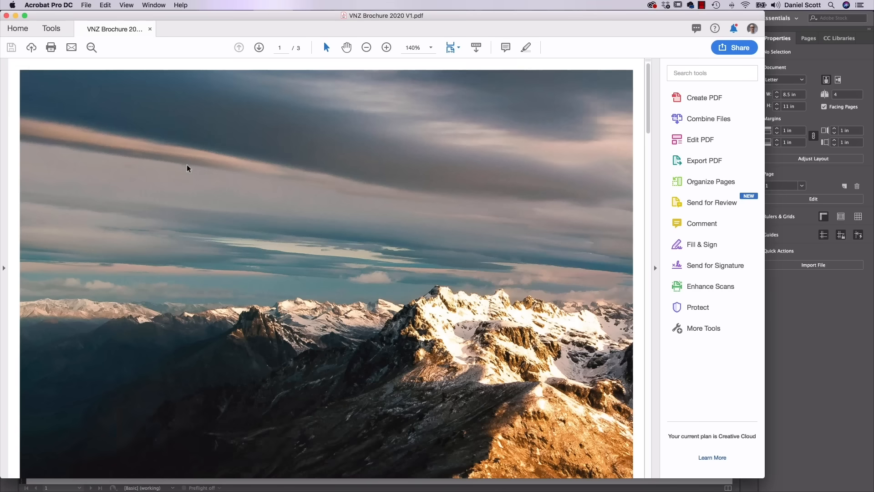
Check the inside spread of the exported PDF at full-page view and close the file.
key(super+0)
key(Right)
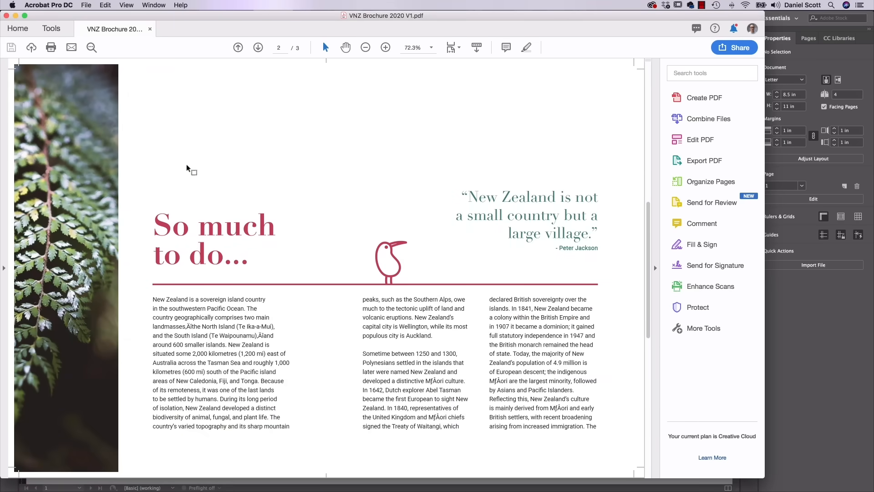
click(150, 28)
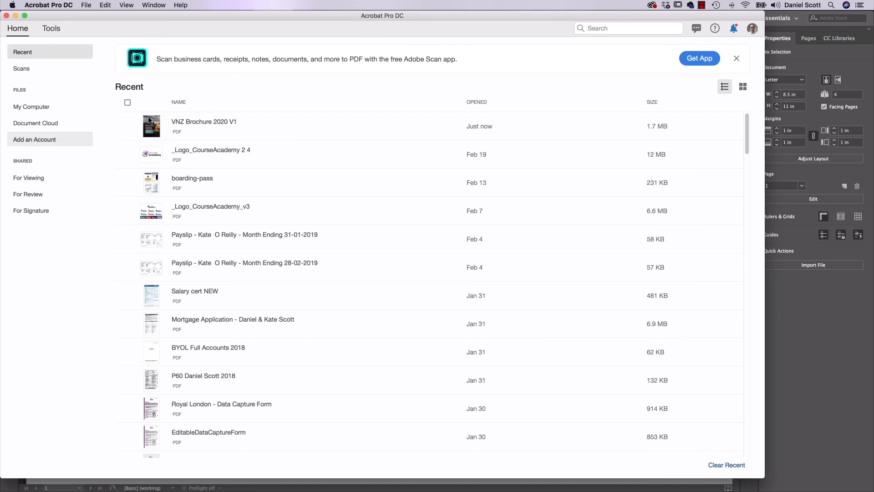
Switch to Finder and select VNZ Brochure 2020 V1.pdf in the InDesign Tutorial folder.
key(super+Tab)
click(365, 235)
click(365, 207)
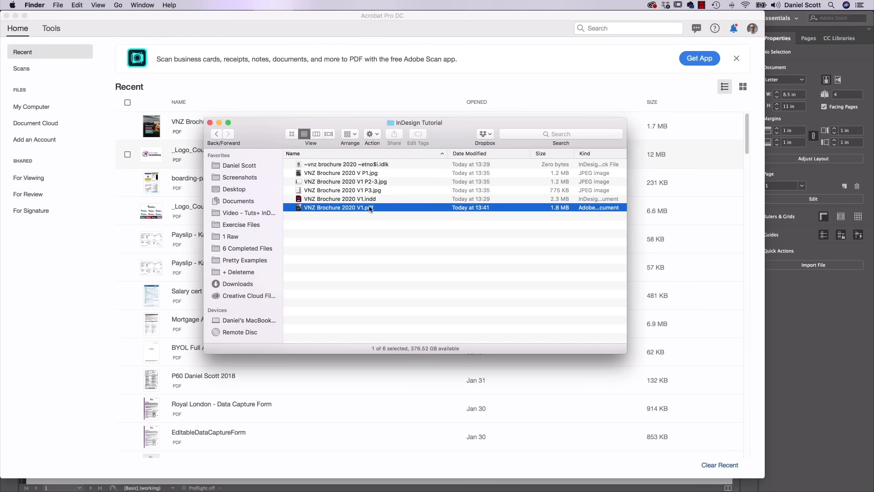
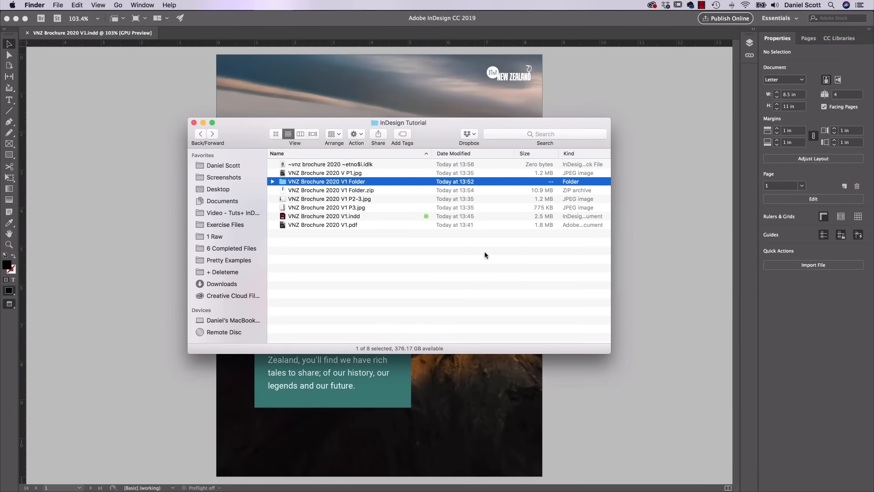
Switch to Finder, look inside VNZ Brochure 2020 V1 Folder and return to the InDesign Tutorial folder.
click(668, 246)
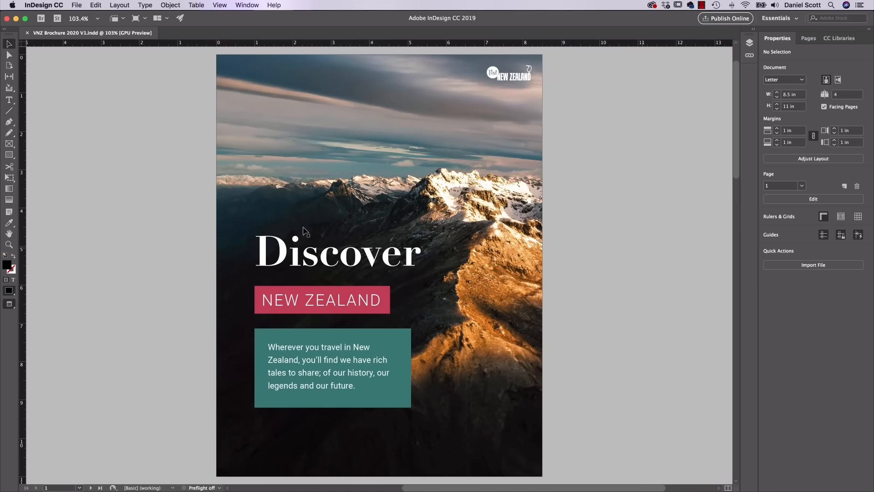
key(super+Tab)
click(338, 248)
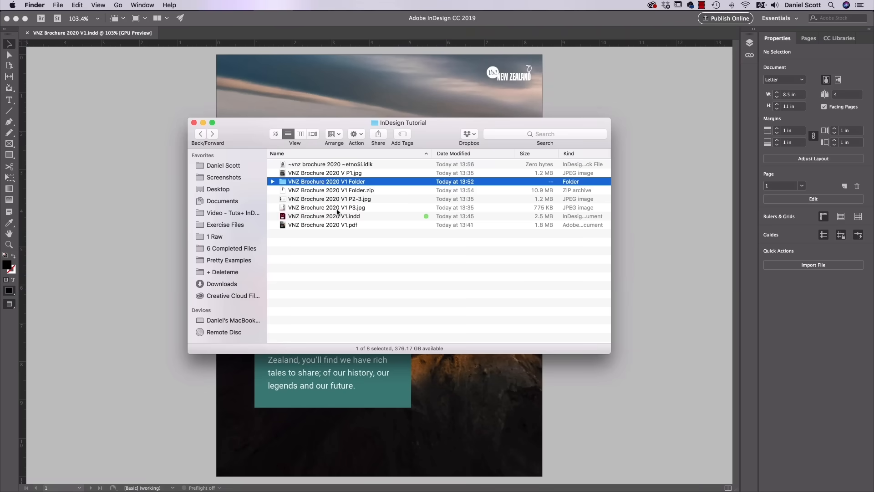
double_click(284, 182)
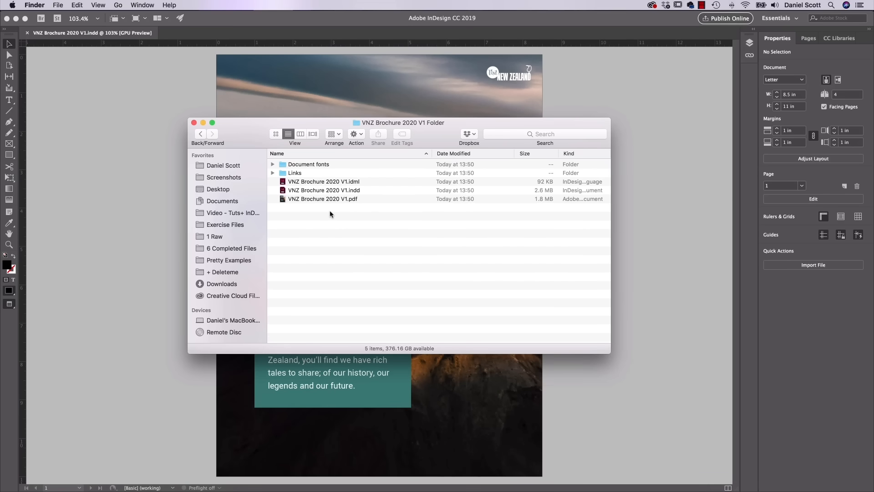
click(202, 135)
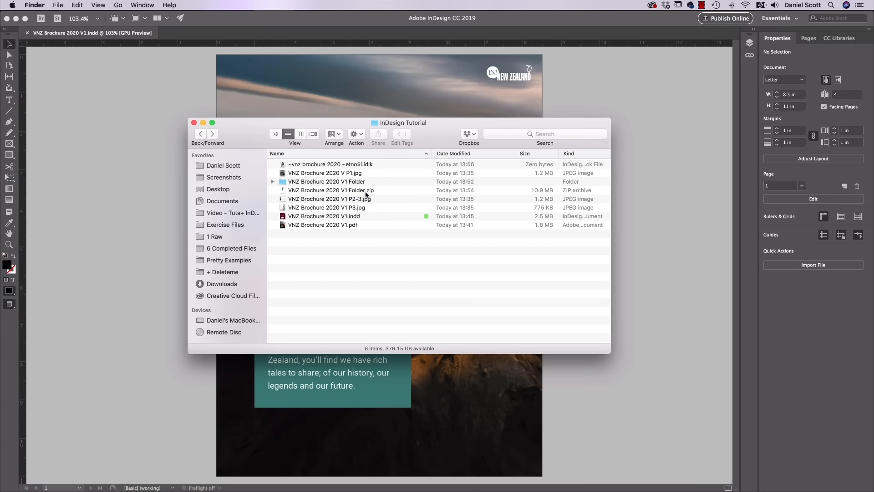
Inspect VNZ Brochure 2020 V1 Folder.zip and the contents of the package folder, including the IDML file, in the InDesign Tutorial list.
click(369, 192)
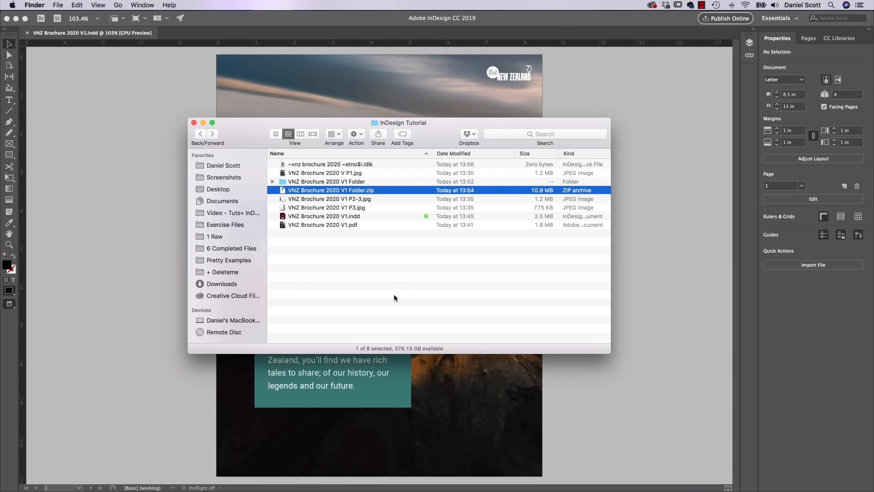
click(357, 181)
click(273, 181)
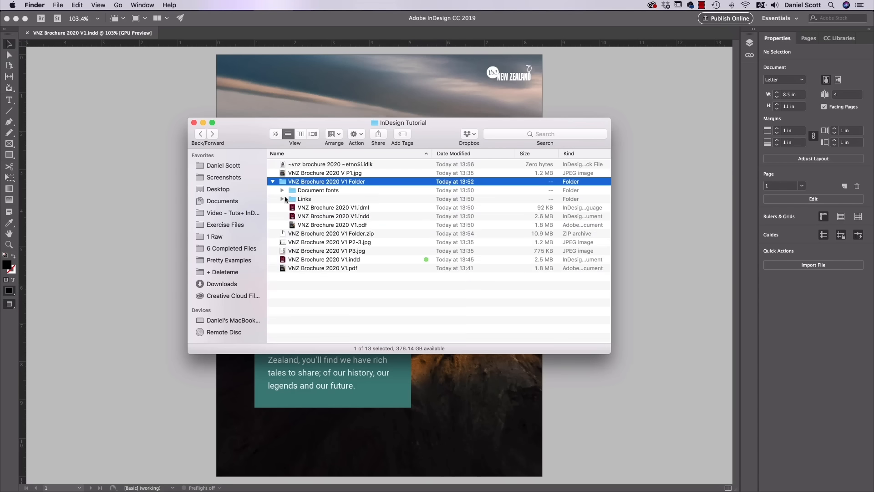
click(357, 208)
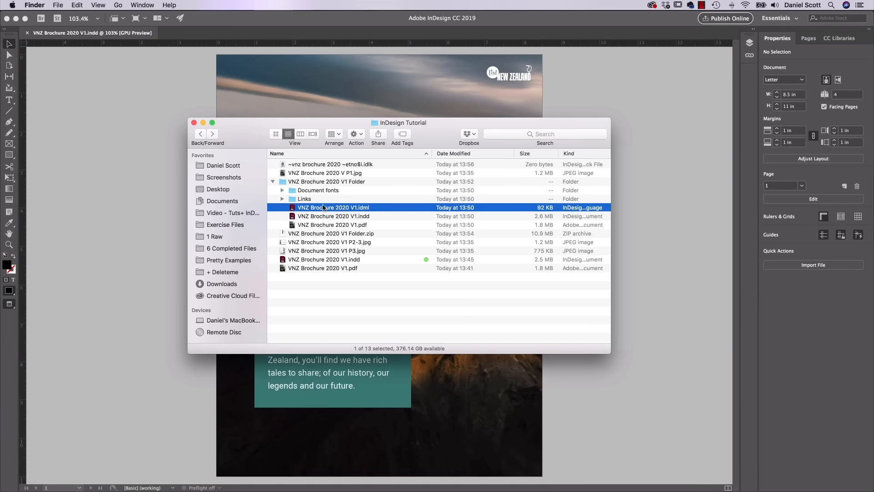
click(272, 181)
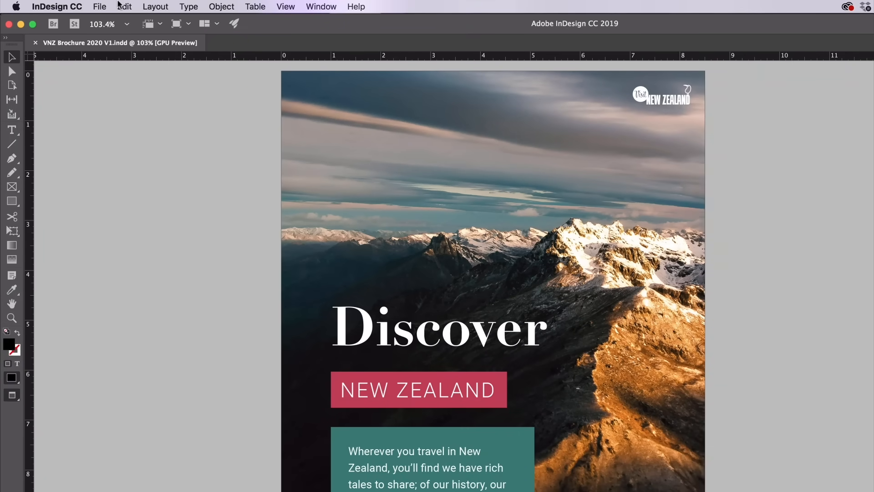
Package the brochure into VNZ Brochure 2020 V1 Folder in InDesign Tutorial with fonts, linked graphics, IDML and a [High Quality Print] PDF.
click(99, 6)
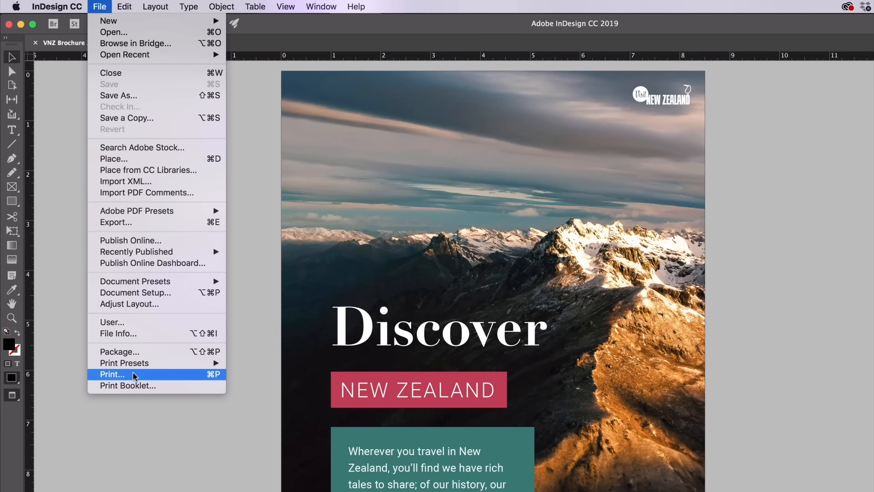
click(122, 352)
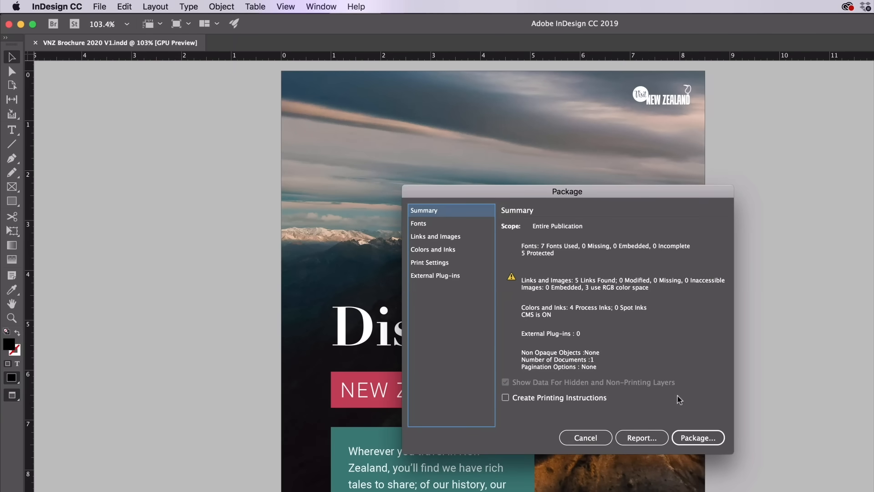
click(700, 441)
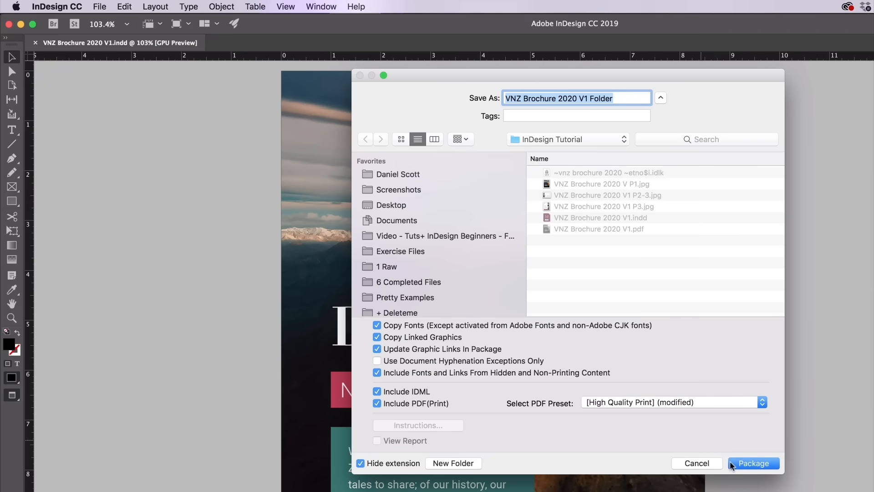
click(768, 466)
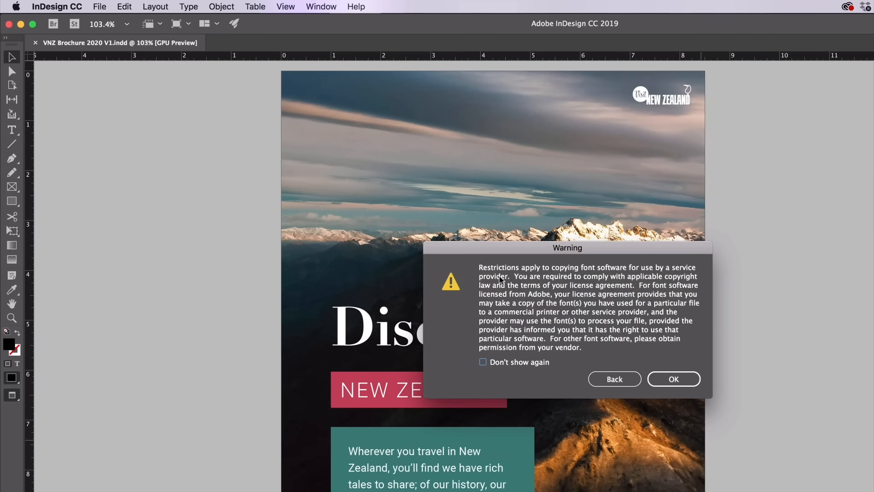
click(673, 379)
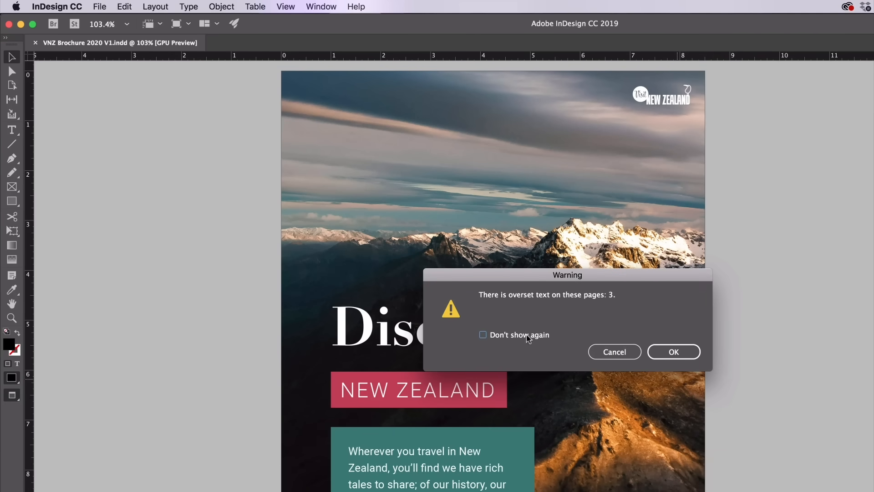
click(673, 351)
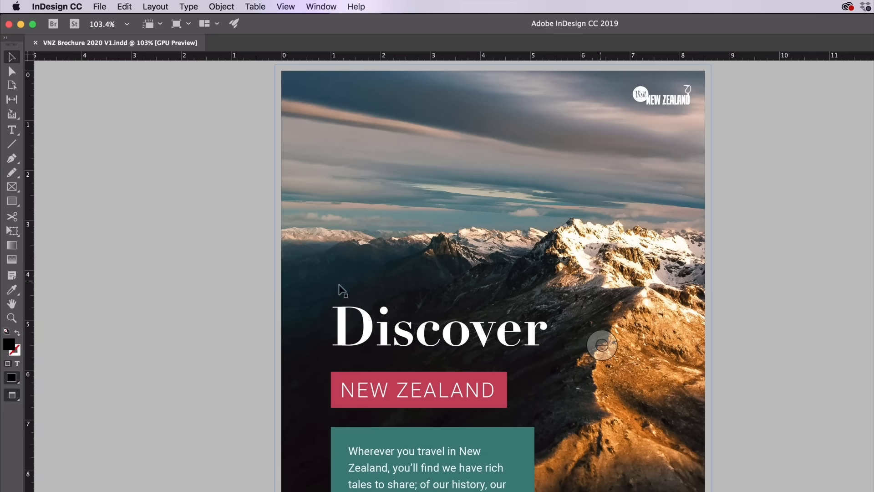
Switch to Finder, open the packaged VNZ Brochure 2020 V1 Folder and bring its whole window into view.
key(super+Tab)
key(super+Tab)
key(super+Tab)
key(super+Tab)
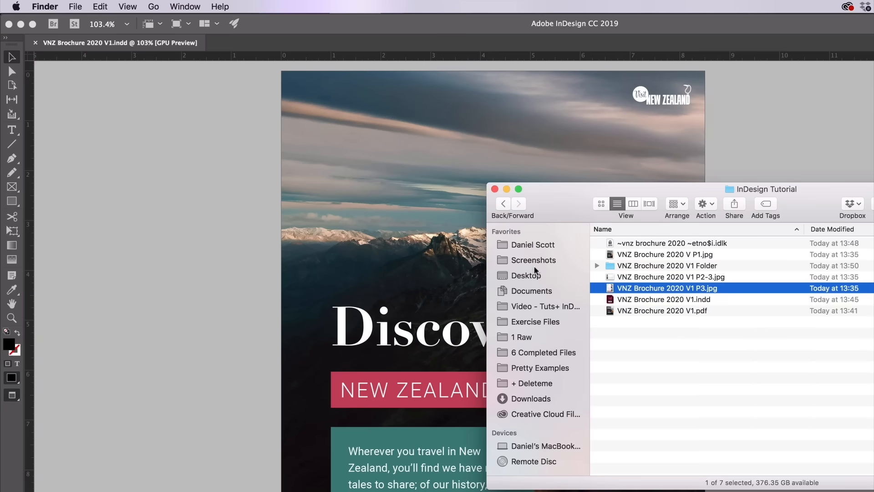
click(532, 275)
double_click(660, 255)
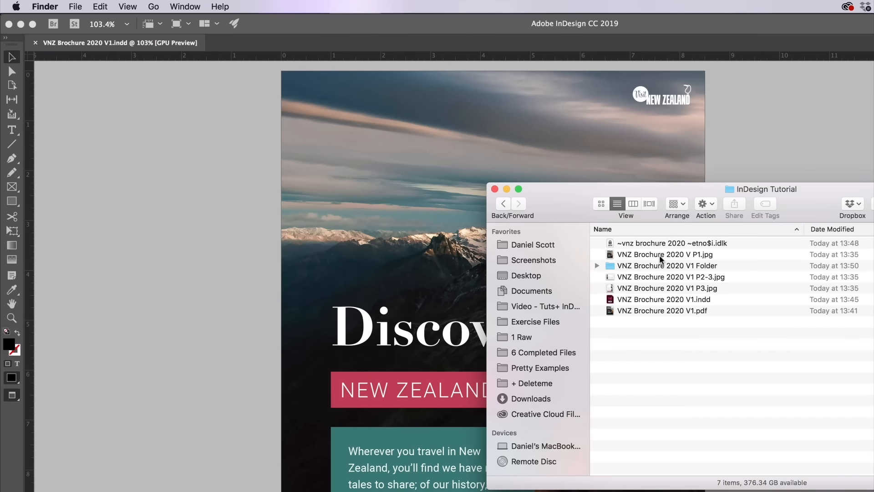
click(652, 268)
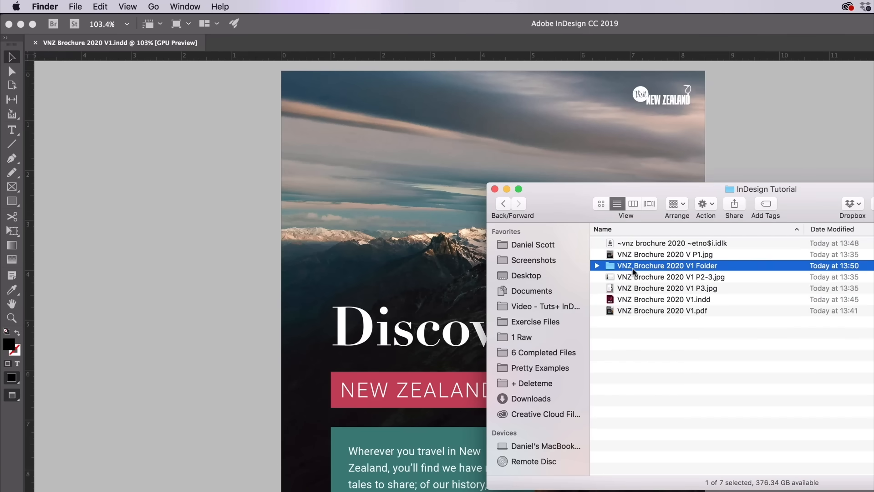
double_click(635, 269)
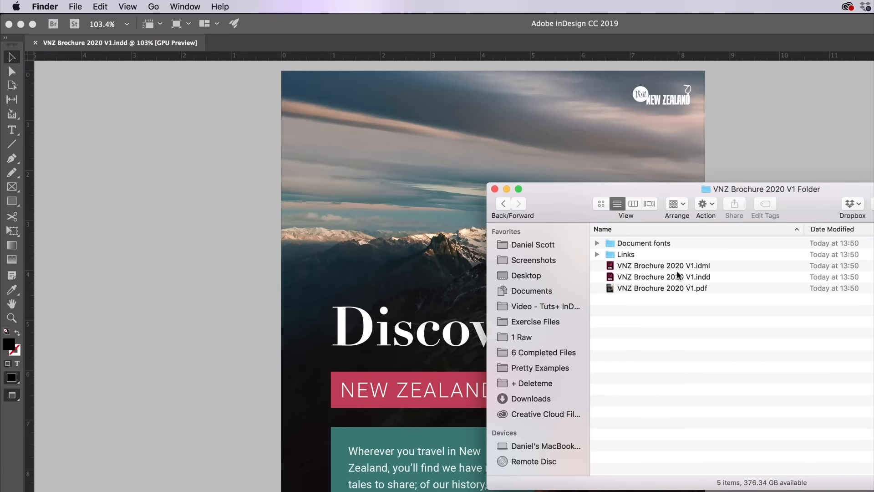
double_click(571, 201)
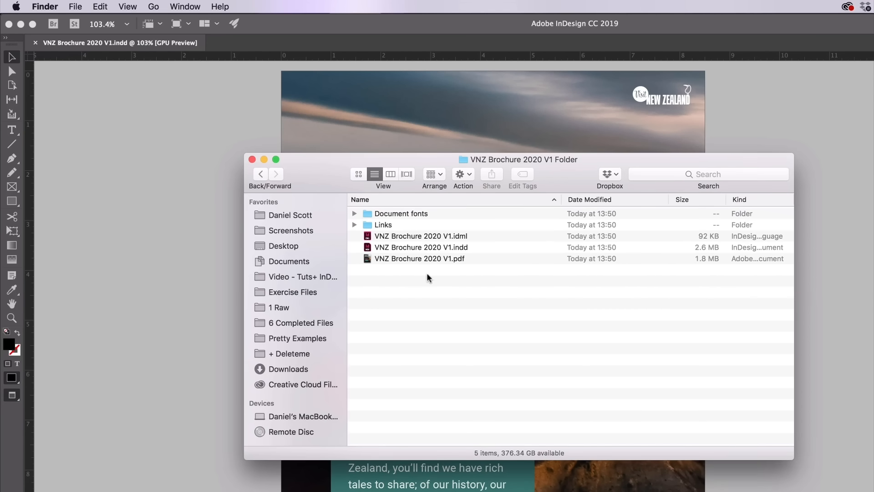
Review the packaged IDML, INDD and PDF files, and preview VNZ Brochure 2020 V1.pdf before closing the preview.
click(423, 261)
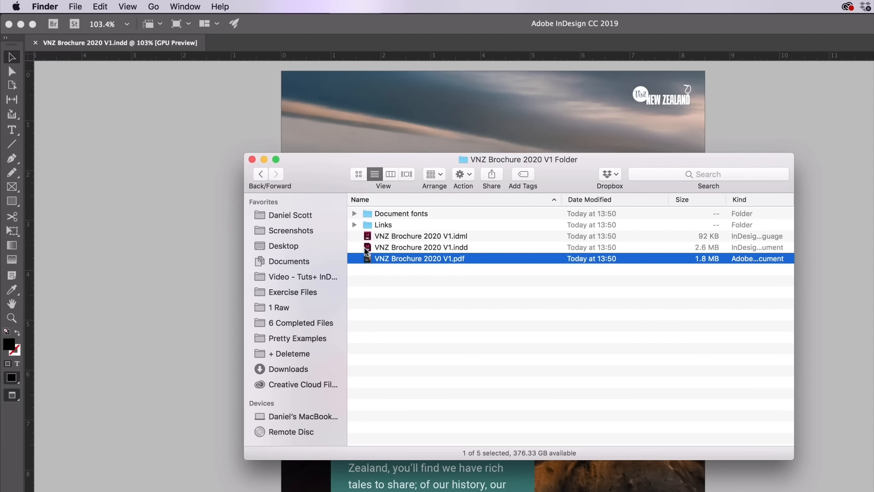
click(444, 237)
click(442, 248)
click(434, 260)
key(space)
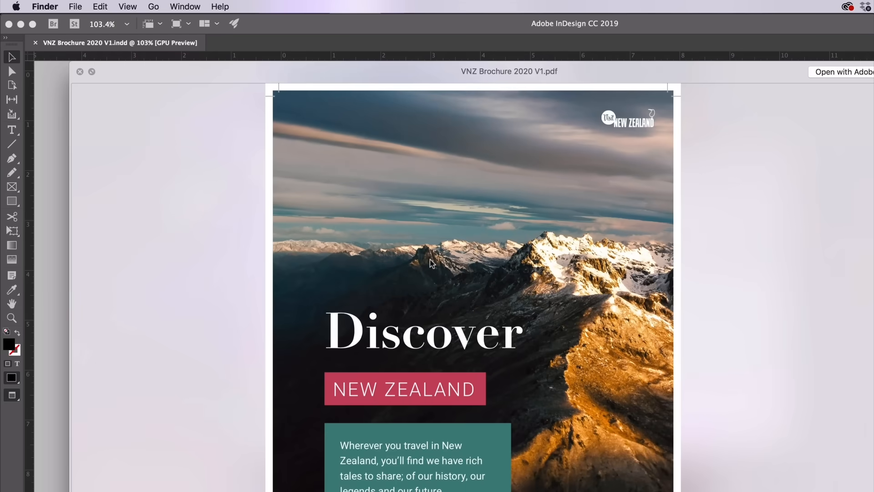
key(space)
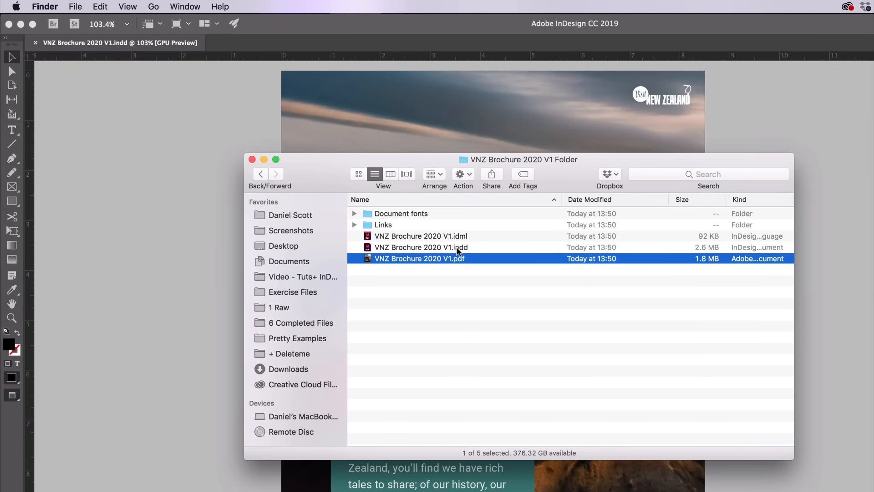
Compare the packaged VNZ Brochure 2020 V1.indd and VNZ Brochure 2020 V1.idml files by file type and size.
click(458, 248)
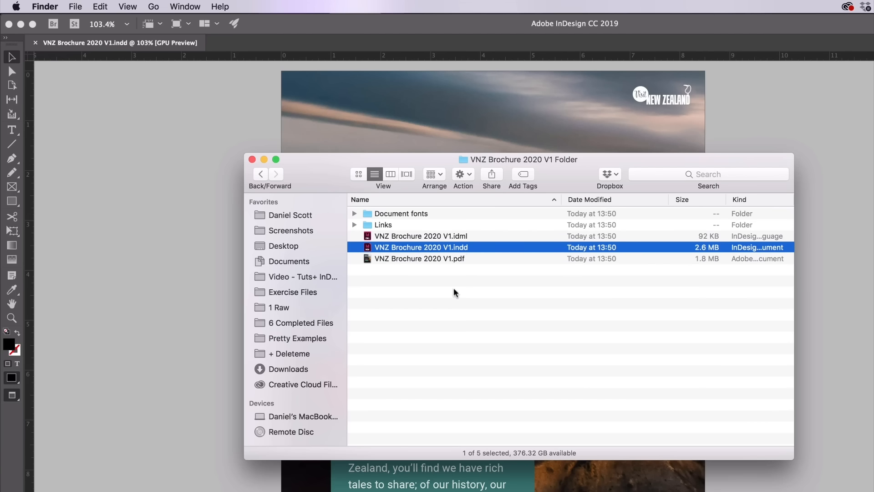
click(455, 237)
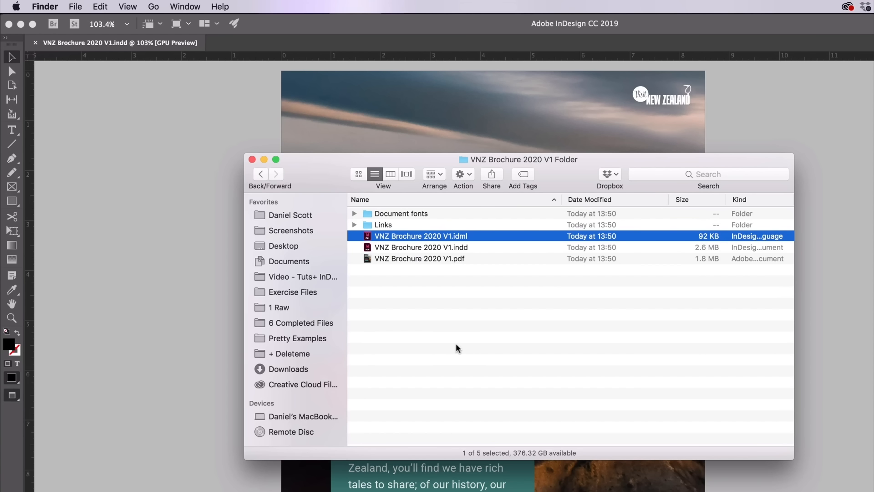
click(454, 247)
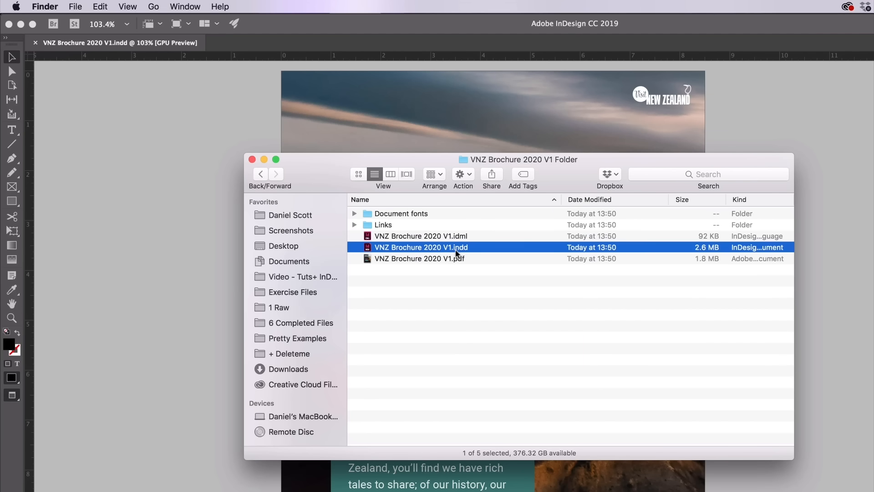
click(455, 236)
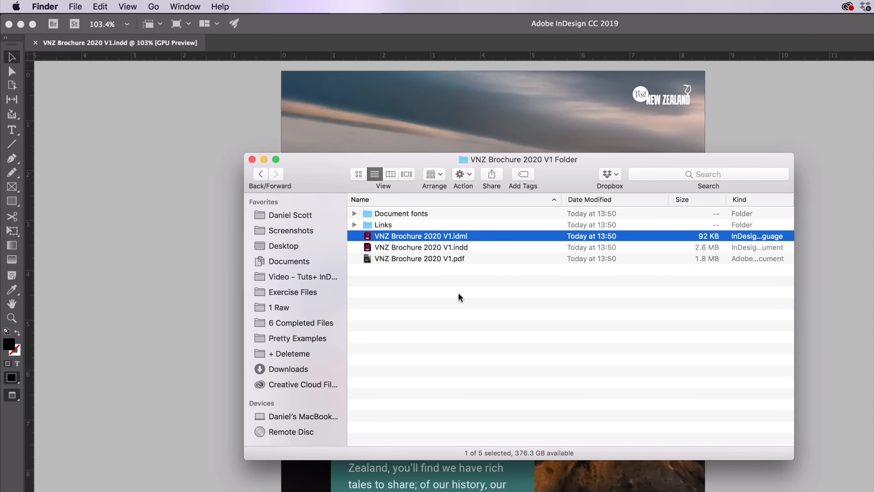
click(459, 250)
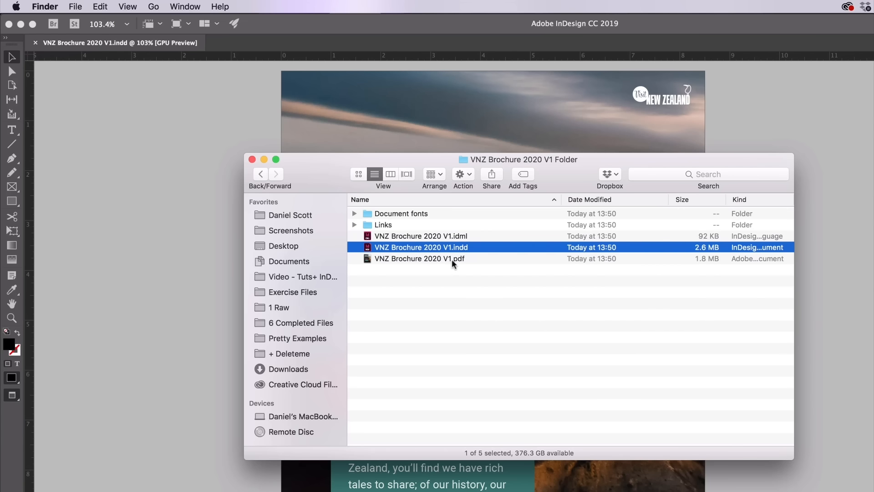
Examine the images and logos collected in the package's Links folder, then collapse the folder.
click(360, 226)
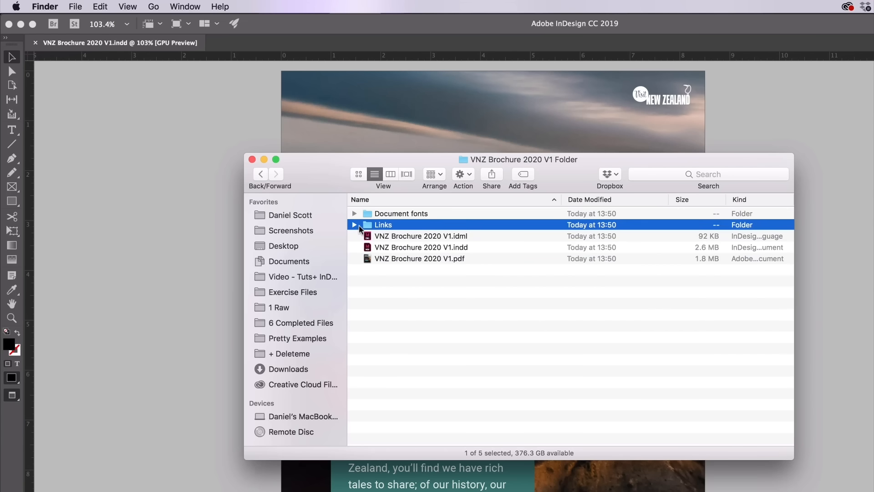
click(353, 223)
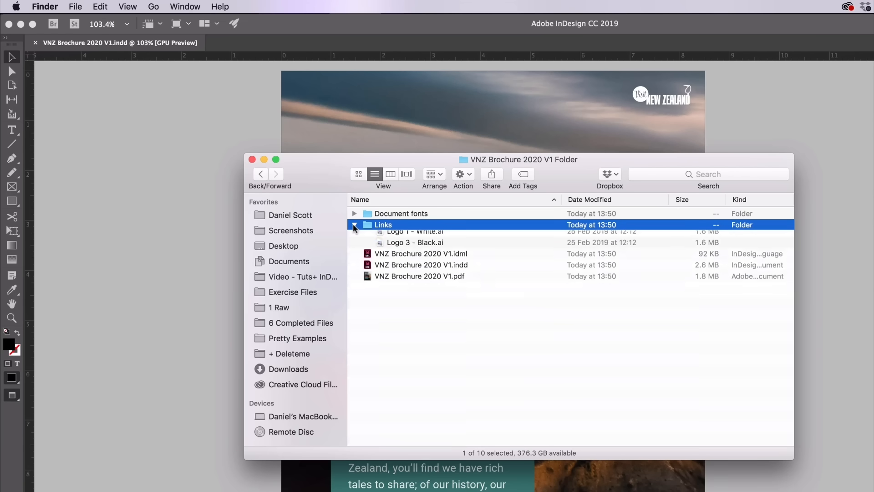
click(400, 237)
click(418, 249)
click(418, 256)
click(426, 270)
click(427, 279)
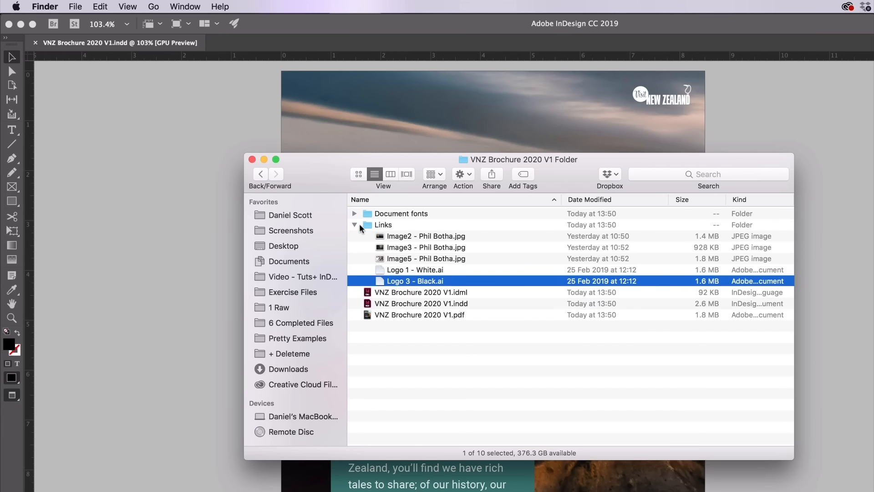
click(401, 236)
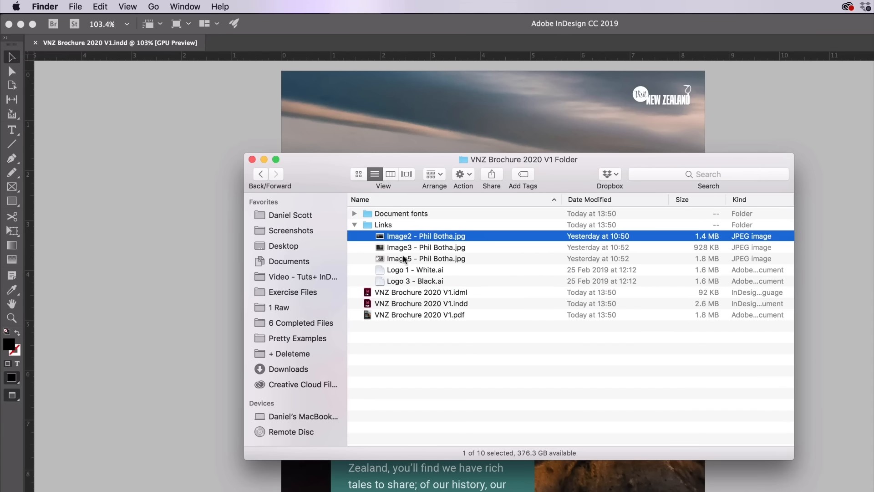
shift+click(414, 281)
click(417, 236)
click(355, 226)
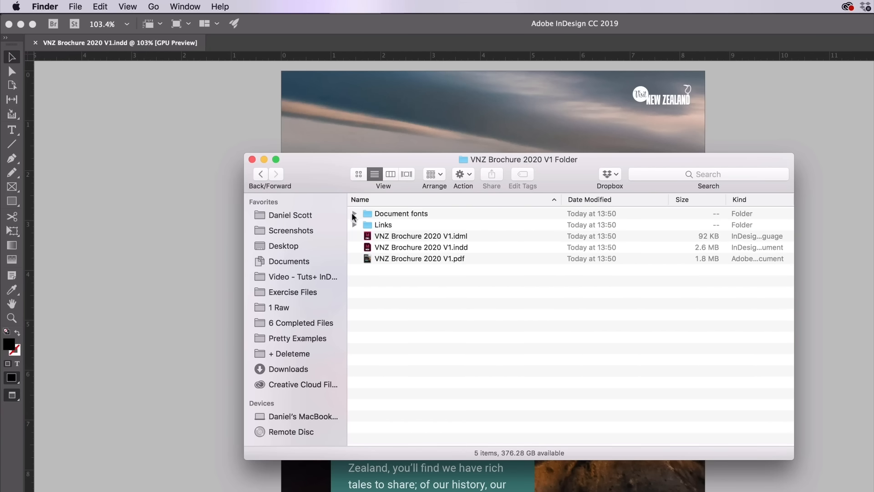
Expand the package's Document fonts folder and inspect Didot.ttc and AdobeFnt20.lst.
click(354, 214)
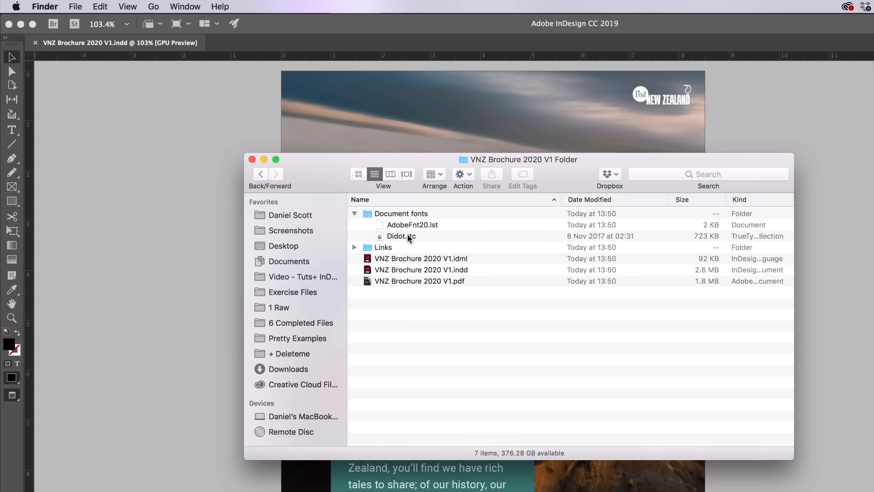
click(395, 240)
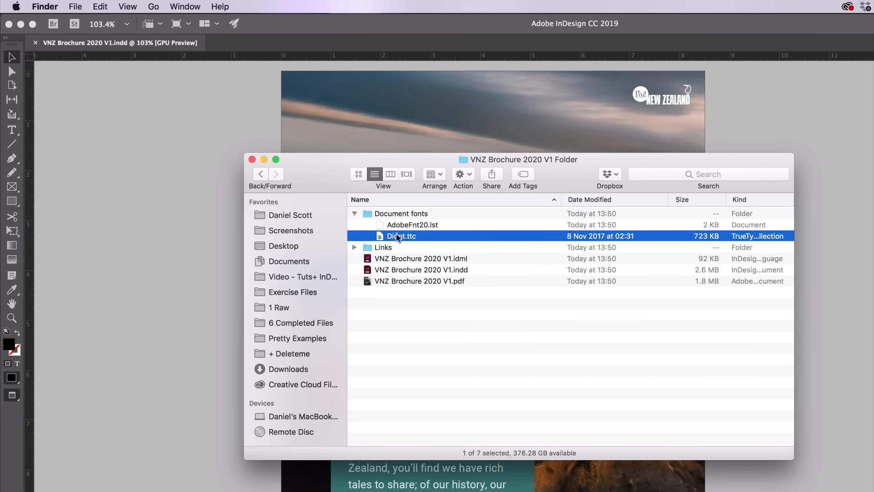
click(395, 229)
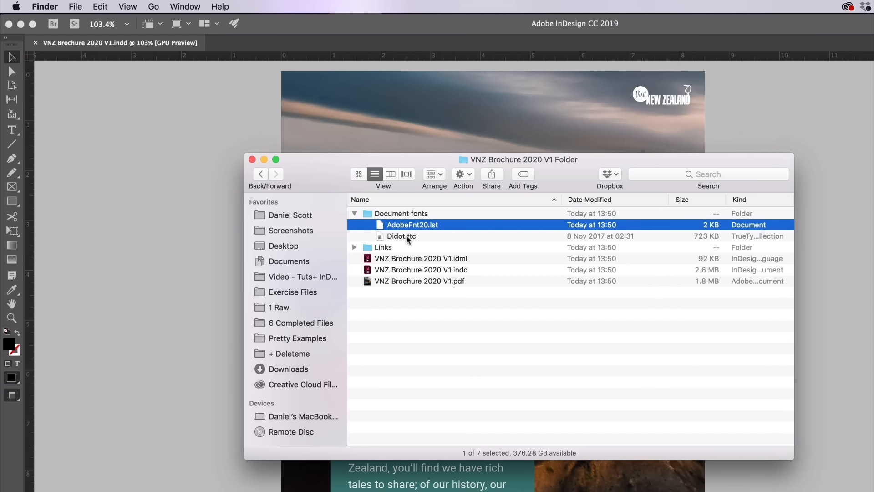
Collapse the Document fonts folder, review the package's Links folder and INDD file, and return to the InDesign Tutorial folder.
click(355, 214)
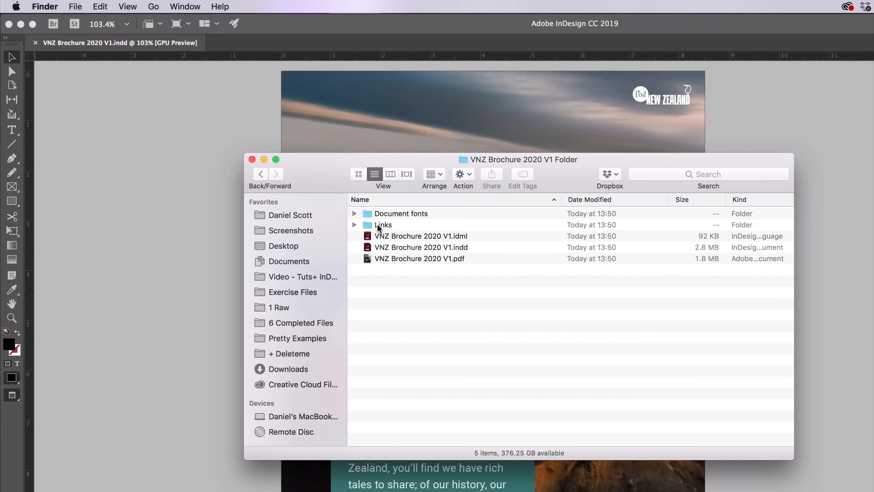
click(379, 225)
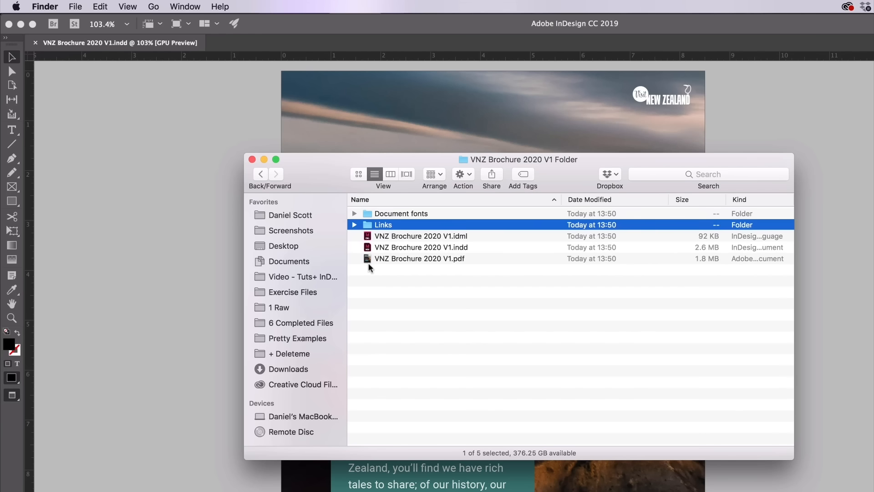
click(448, 248)
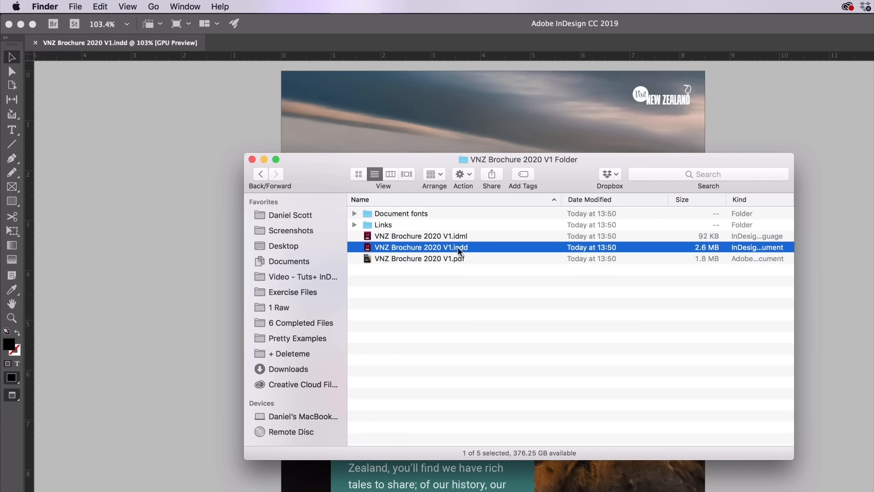
click(260, 175)
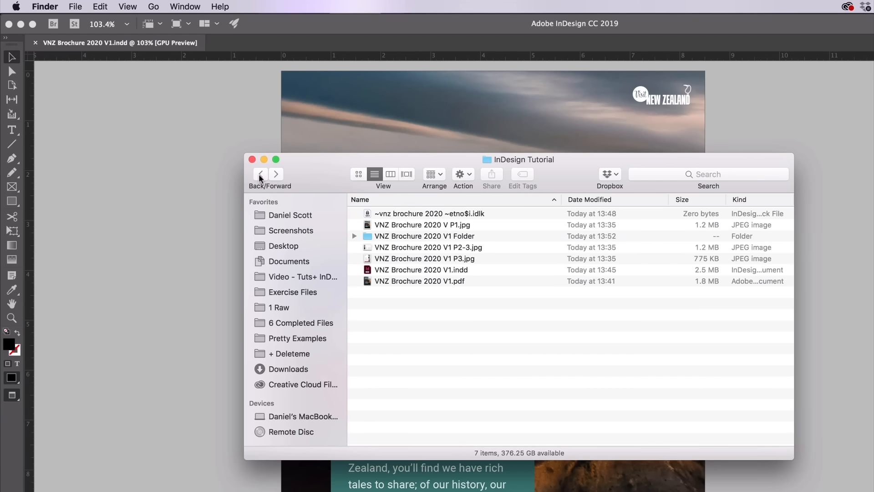
Tag the original VNZ Brochure 2020 V1.indd in the InDesign Tutorial folder with the green label.
click(468, 272)
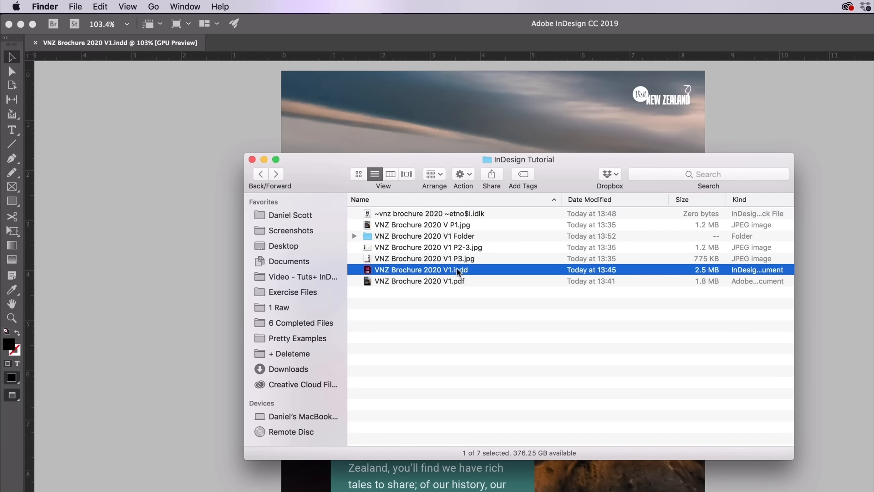
right_click(452, 267)
click(515, 479)
click(416, 318)
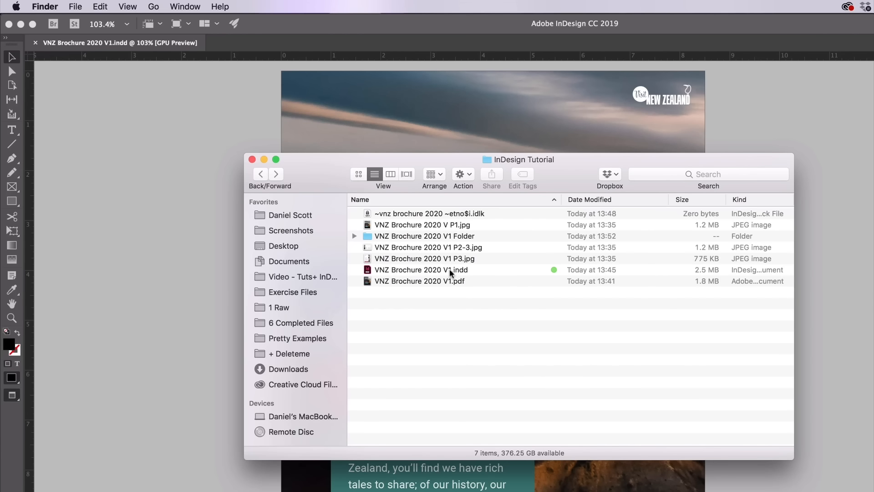
Expand VNZ Brochure 2020 V1 Folder to examine its packaged copy of the INDD file, and collapse the folder again.
click(439, 235)
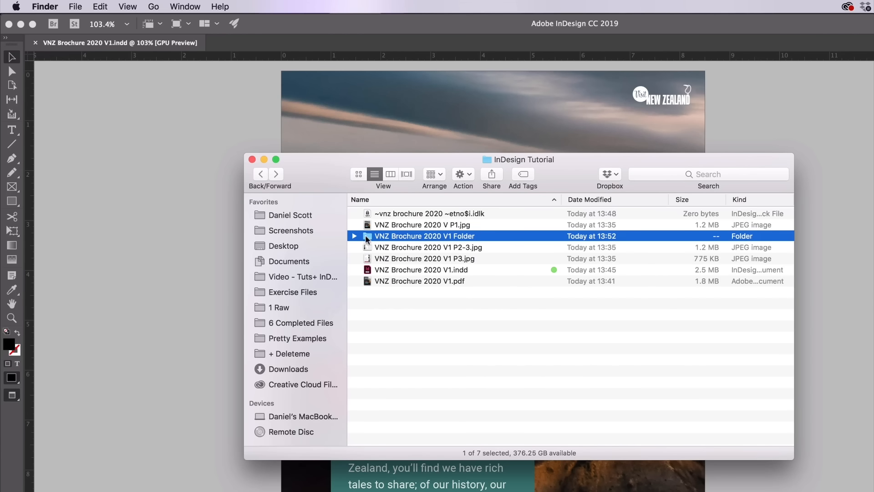
click(354, 236)
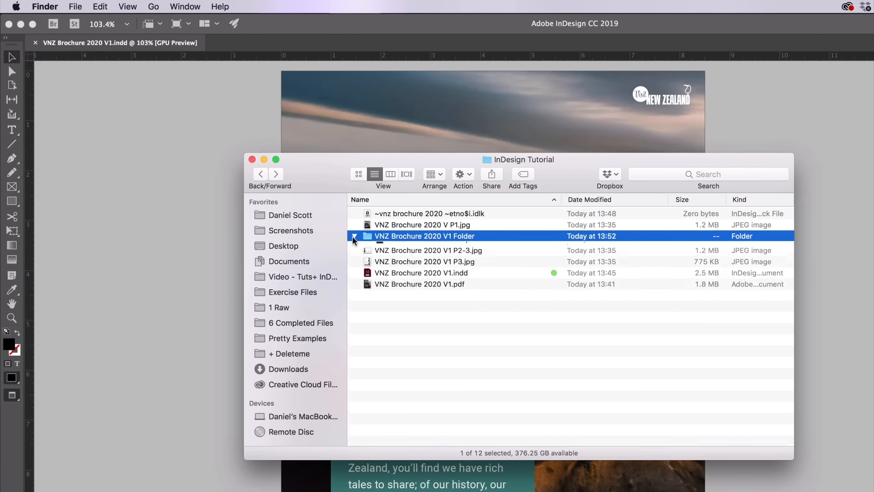
click(425, 281)
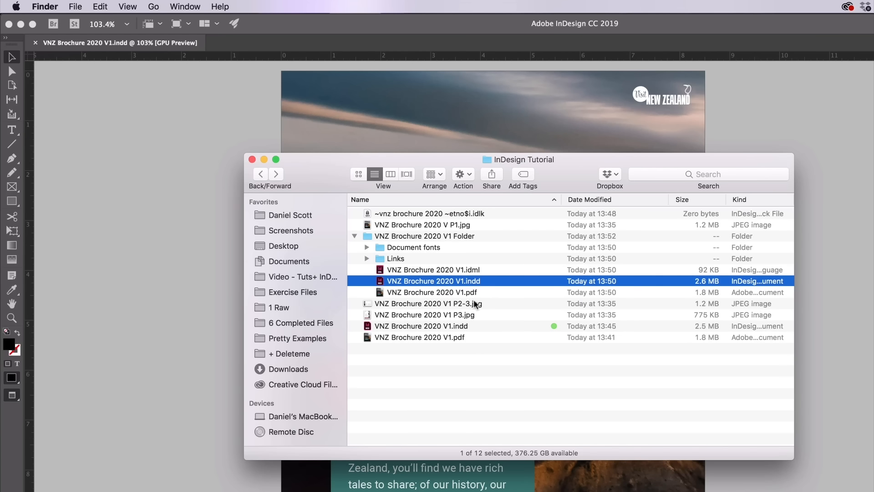
click(354, 236)
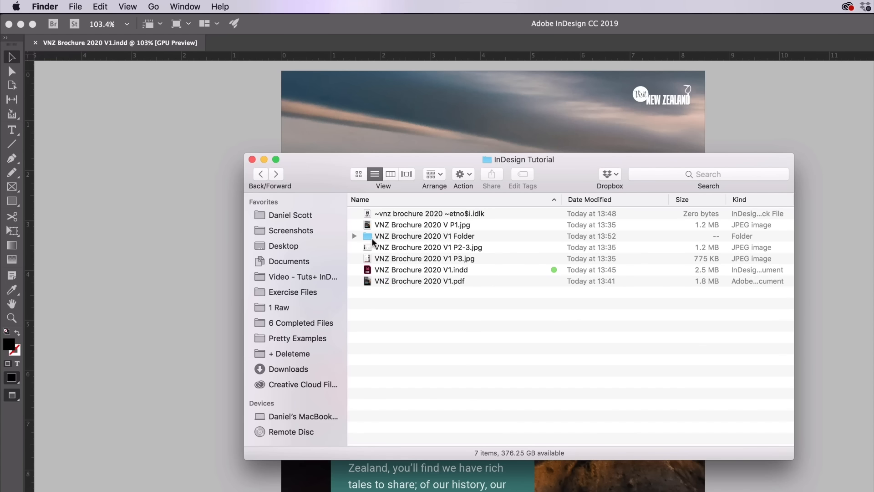
Compress VNZ Brochure 2020 V1 Folder into a ZIP archive and select the resulting archive.
right_click(371, 237)
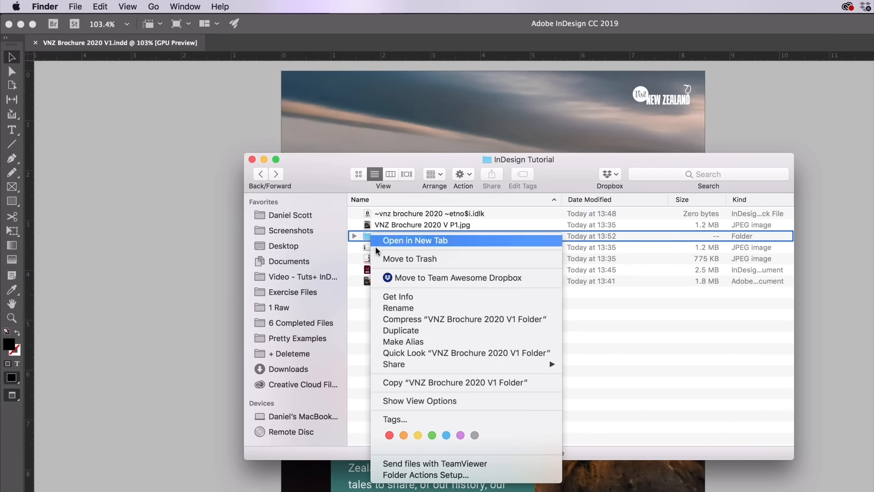
click(399, 318)
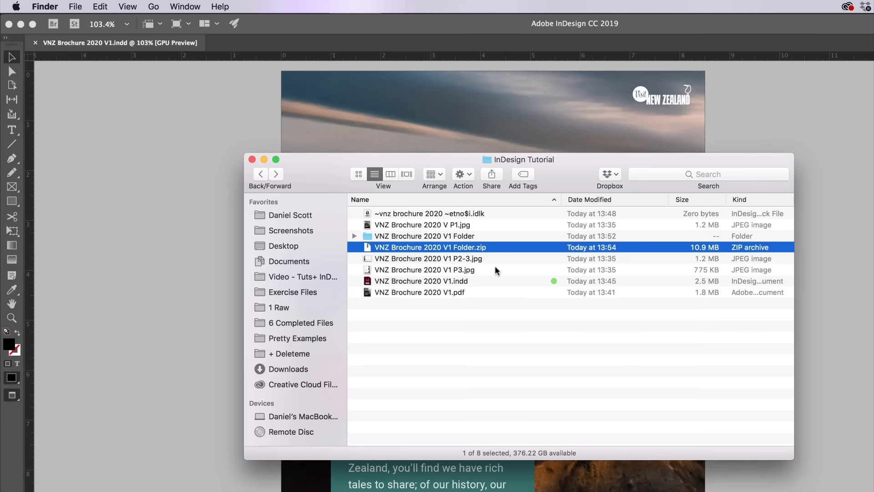
right_click(448, 236)
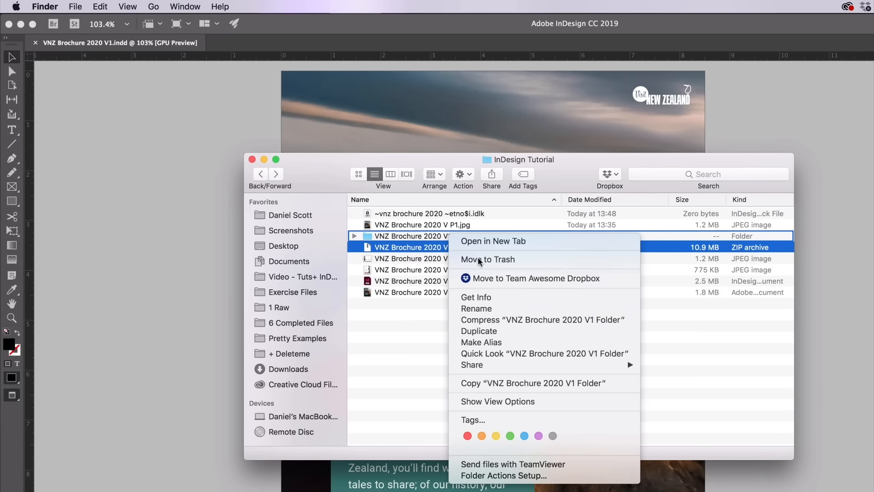
click(392, 341)
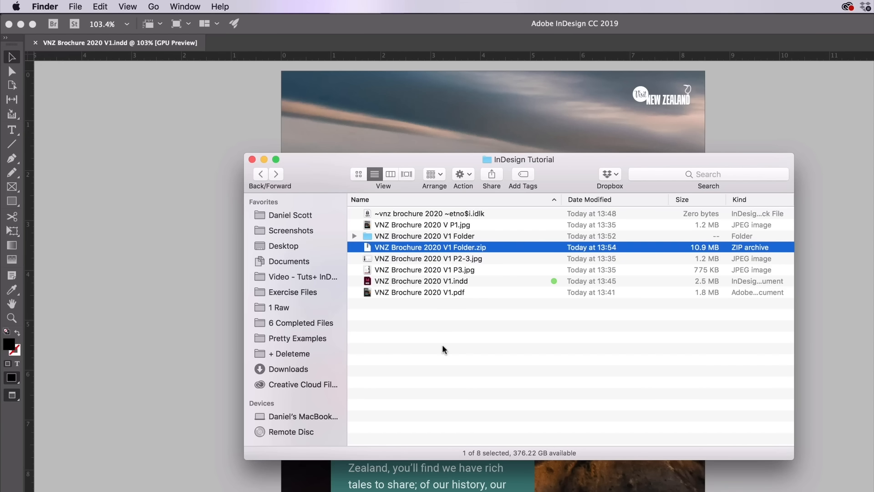
click(459, 238)
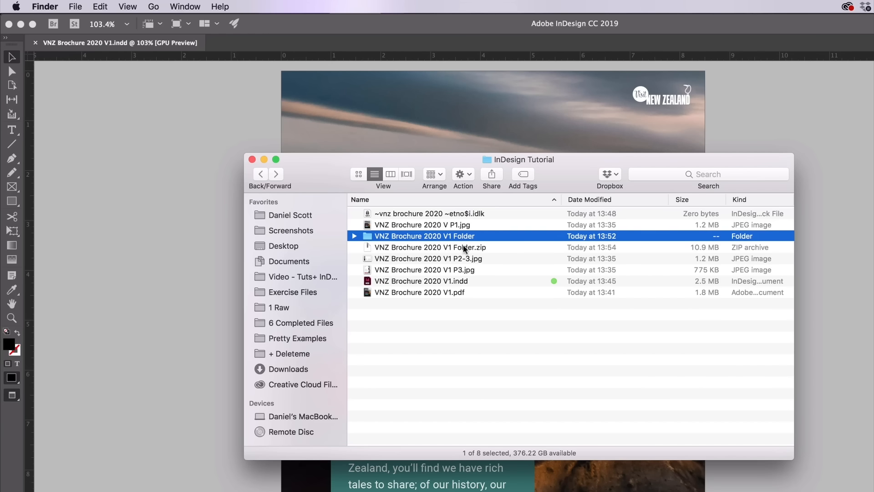
click(463, 246)
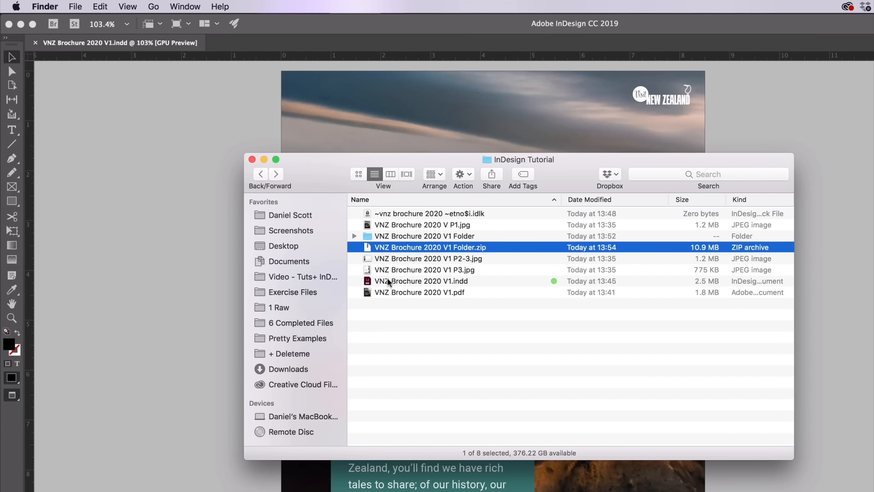
Close the brochure in InDesign and switch back to Finder to check for its .idlk lock file.
click(427, 214)
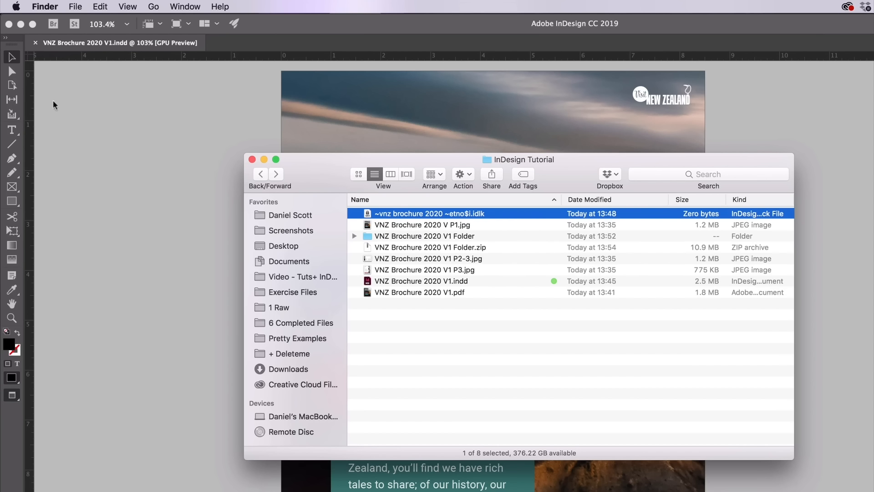
click(103, 127)
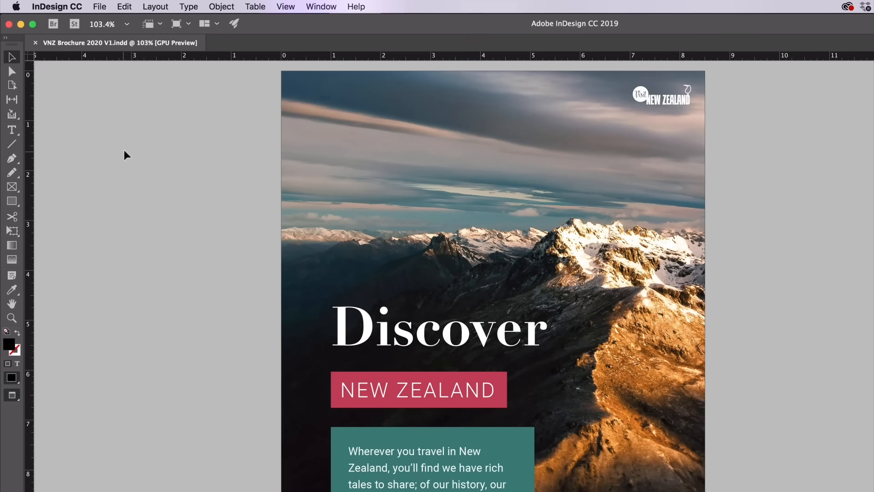
click(100, 6)
click(137, 71)
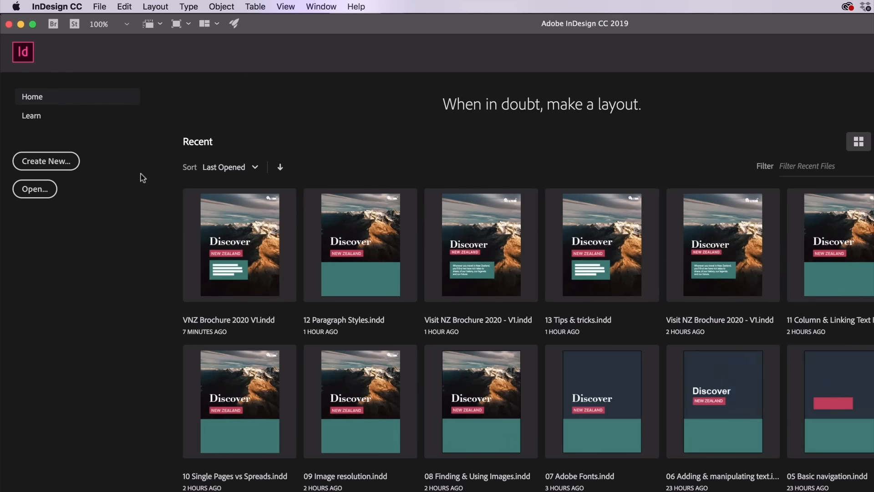
key(super+Tab)
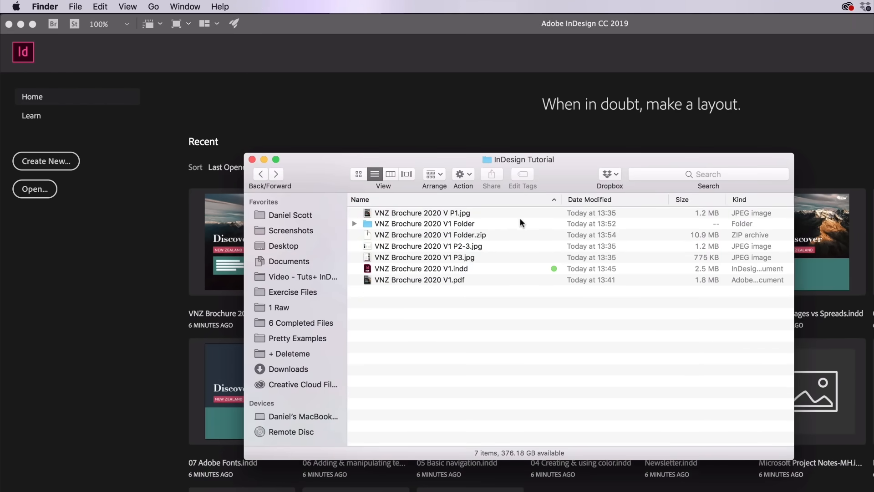
Return to the open brochure in InDesign, and switch to Finder to inspect the .idlk lock file.
click(159, 233)
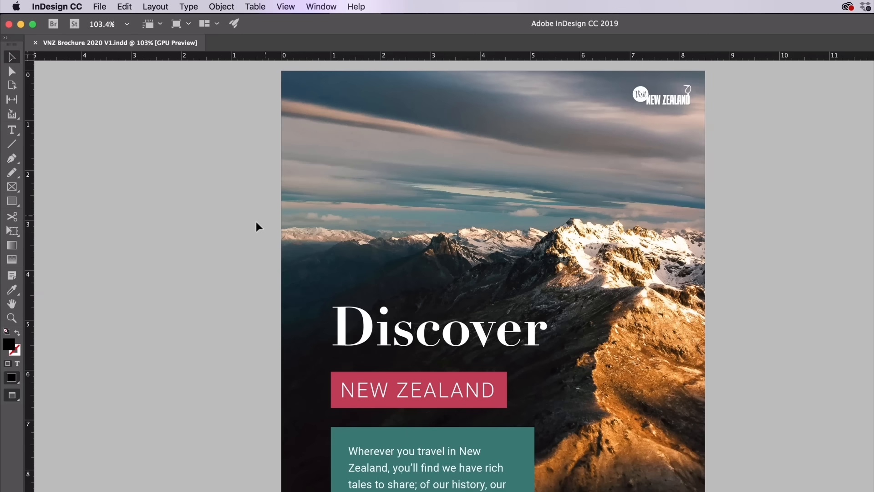
key(super+Tab)
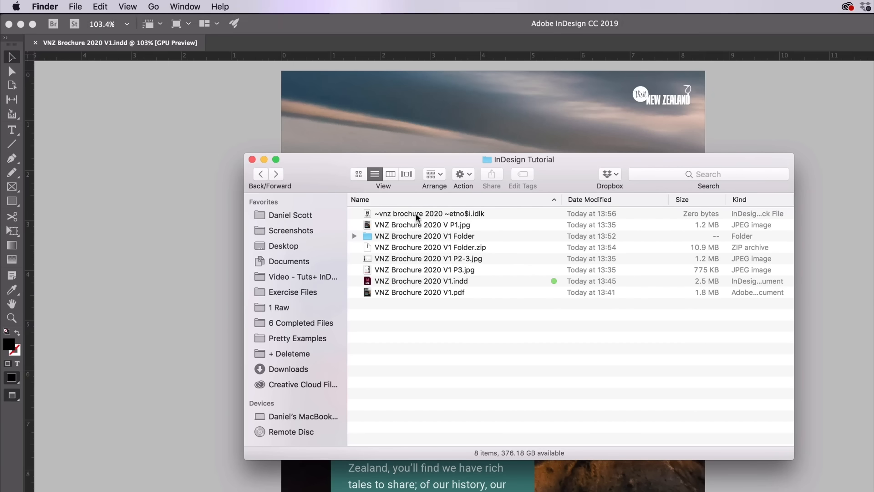
click(416, 217)
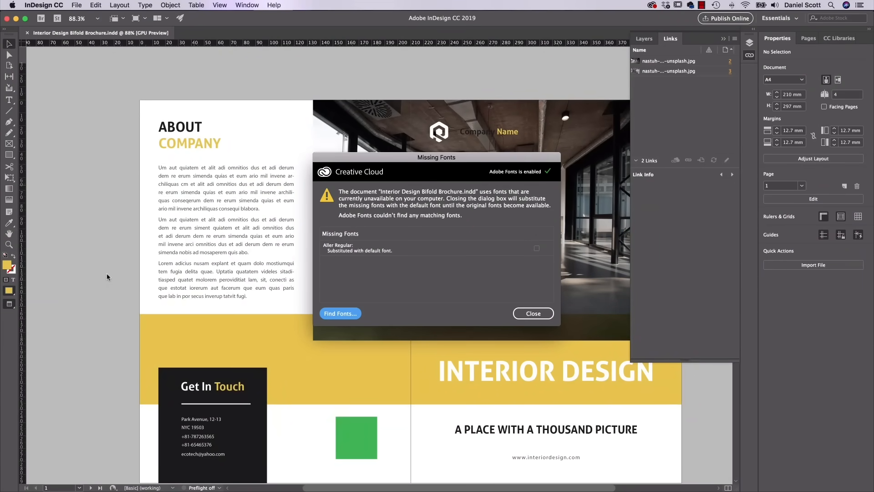
Open Interior Design Bifold Brochure.indd from Exercise Files > Existing Files in InDesign and dismiss the missing links warning.
click(533, 313)
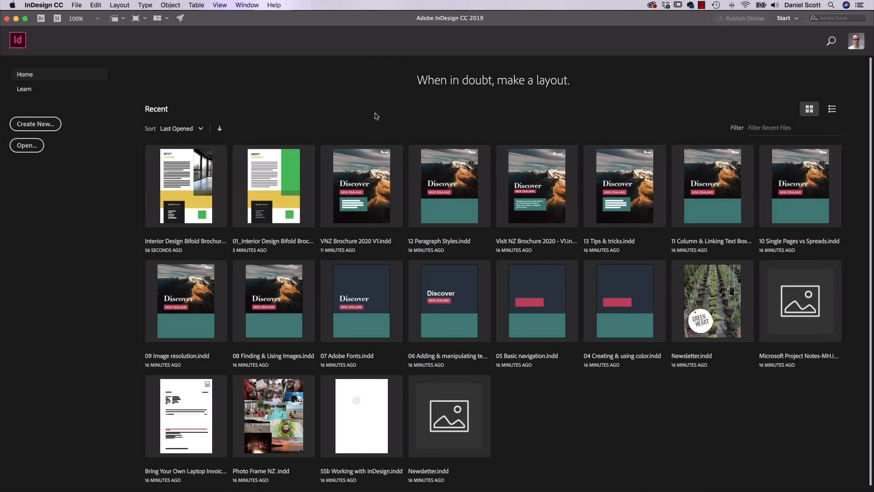
click(77, 5)
click(82, 25)
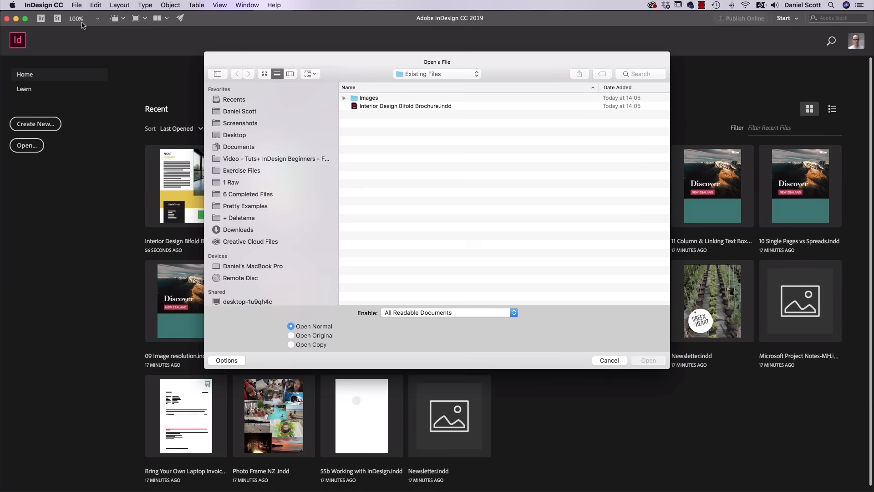
click(256, 169)
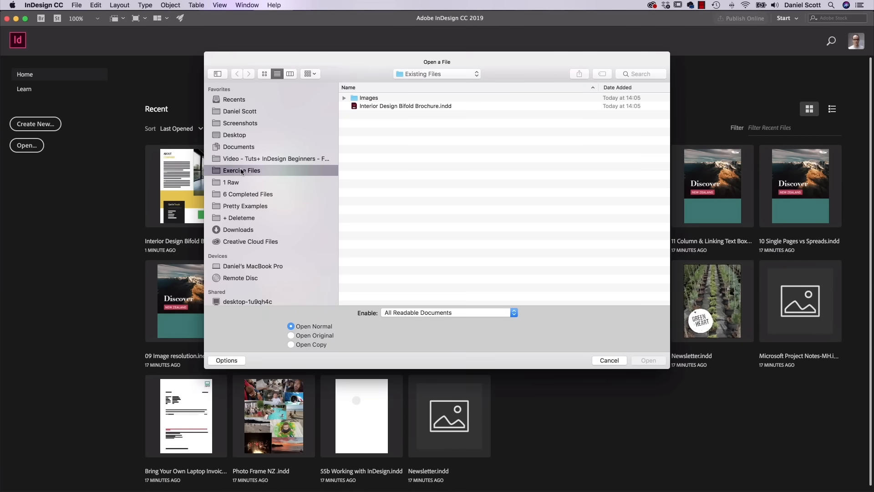
double_click(374, 107)
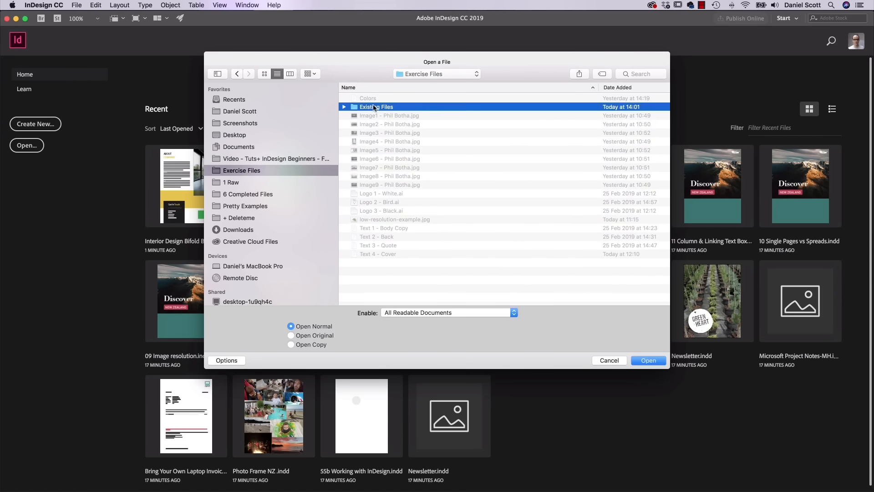
click(381, 108)
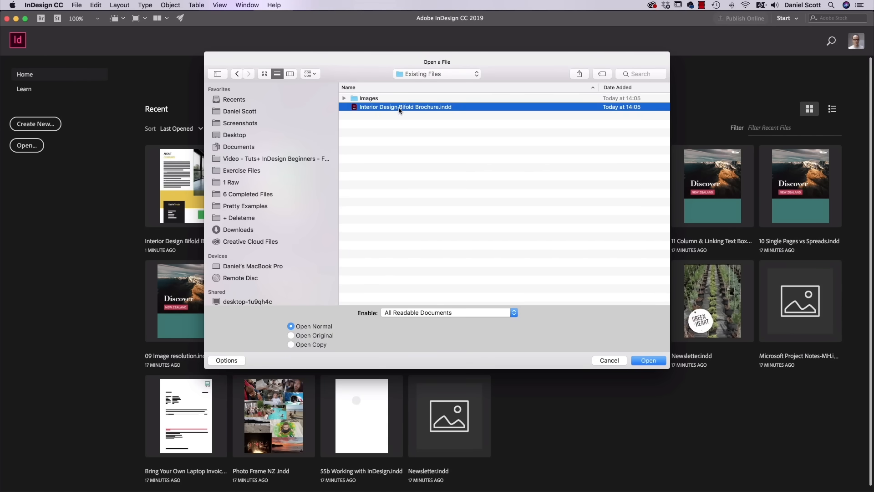
click(649, 360)
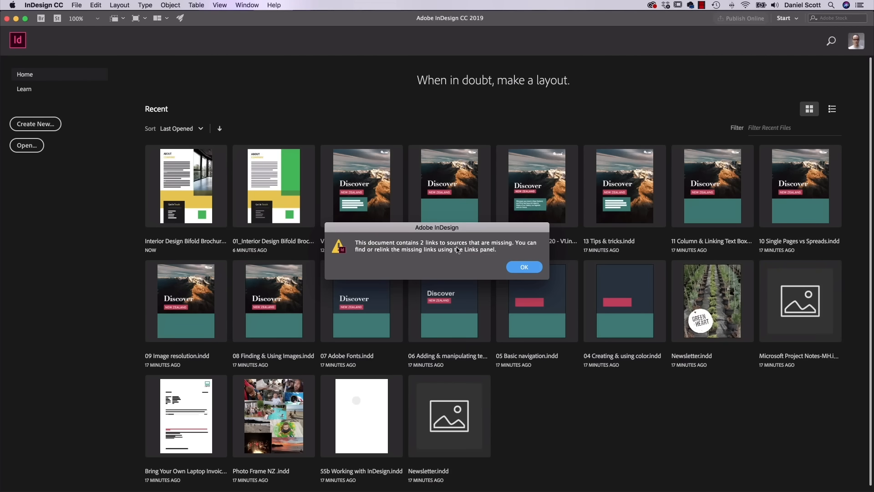
click(531, 267)
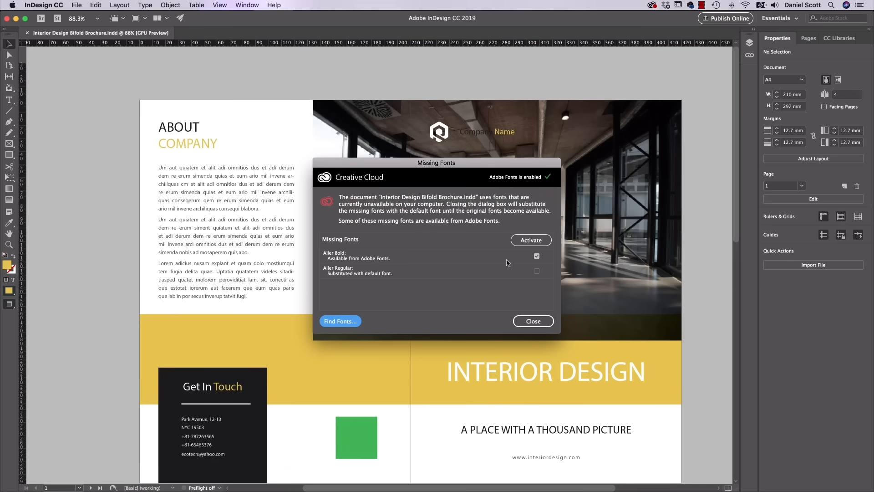
Activate the missing Aller Bold font from Adobe Fonts and close the Missing Fonts dialog.
click(538, 271)
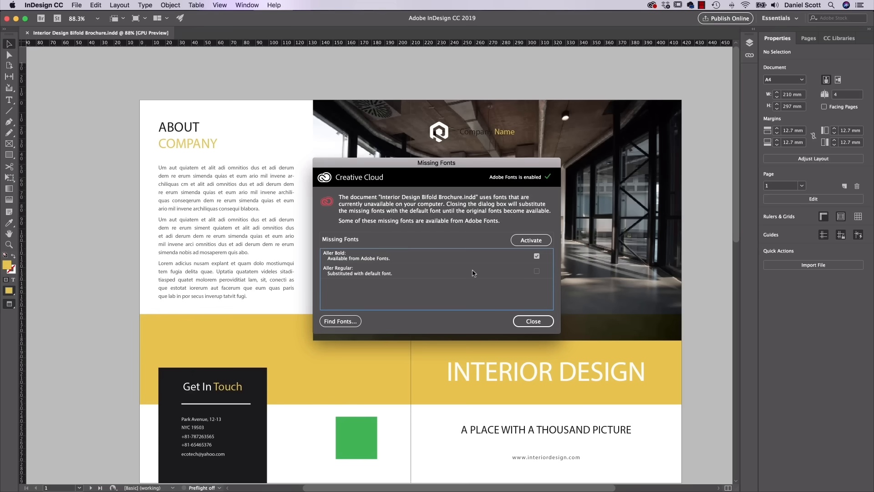
click(540, 240)
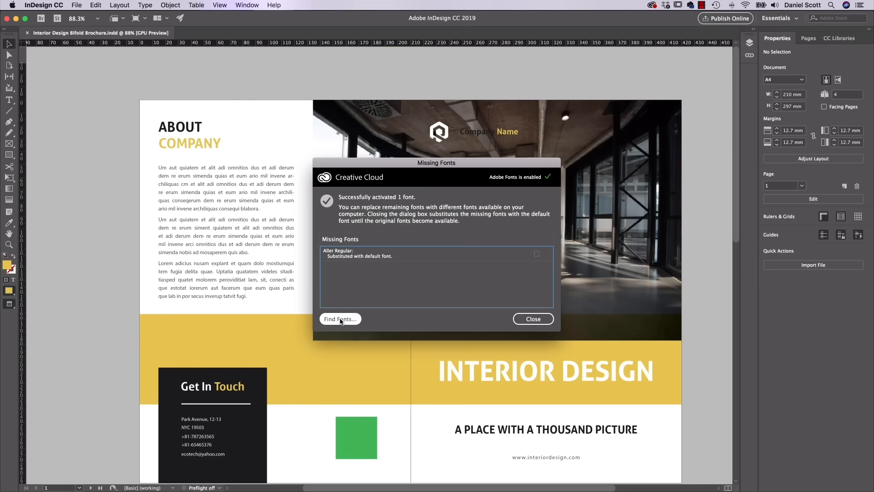
click(538, 320)
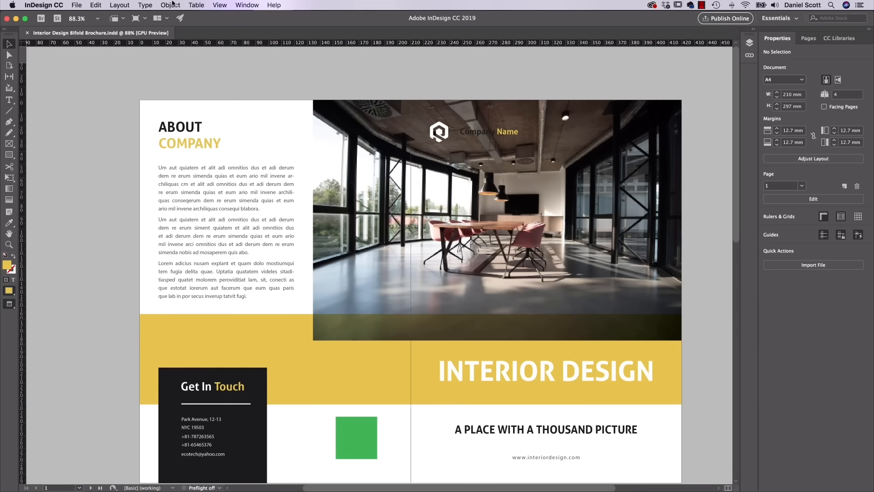
Replace every use of the missing Aller Regular font with Roboto Regular using Find Font, and close the dialog.
click(150, 6)
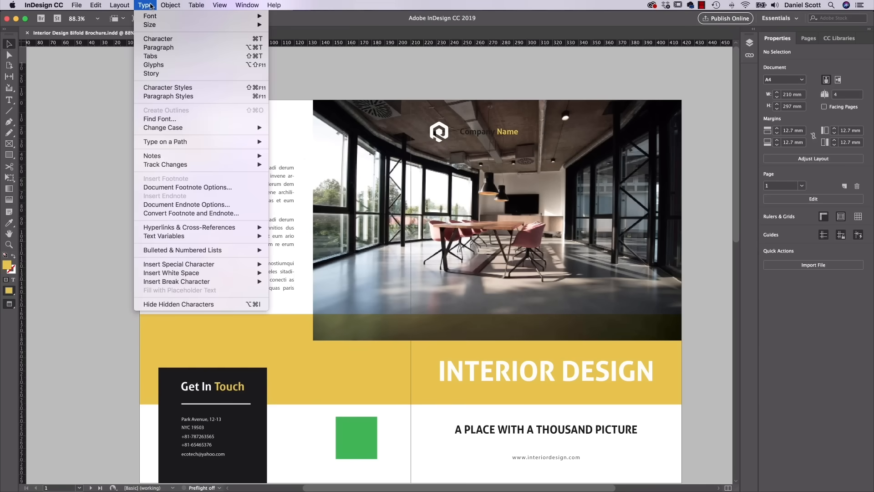
click(165, 120)
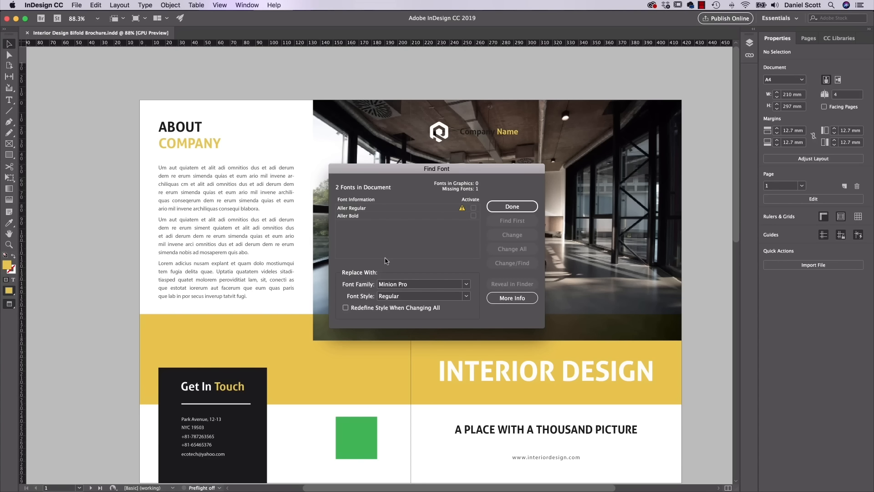
click(355, 208)
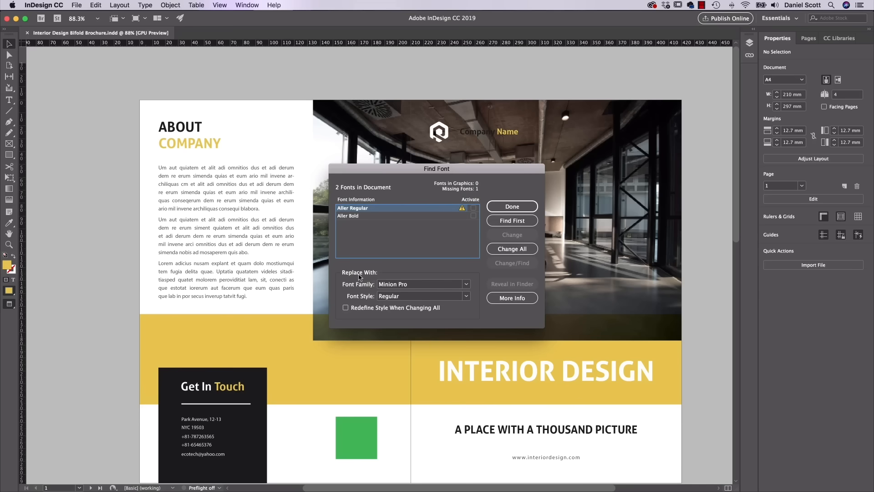
click(423, 288)
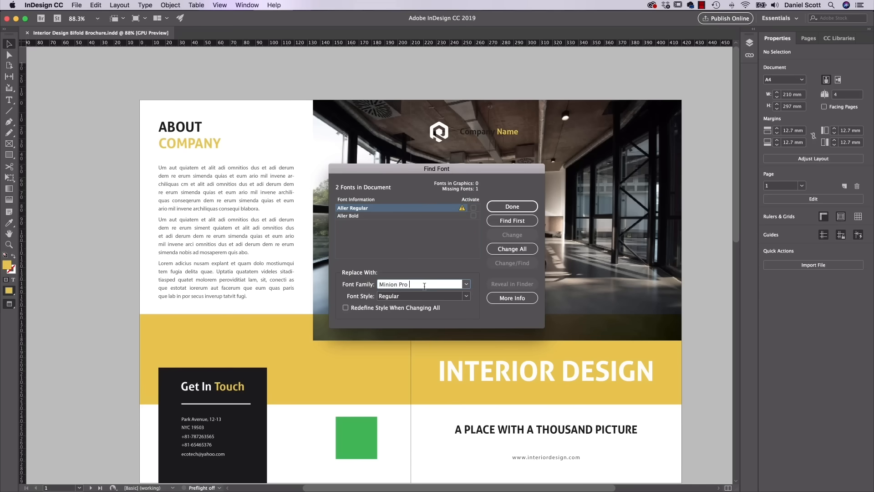
click(465, 286)
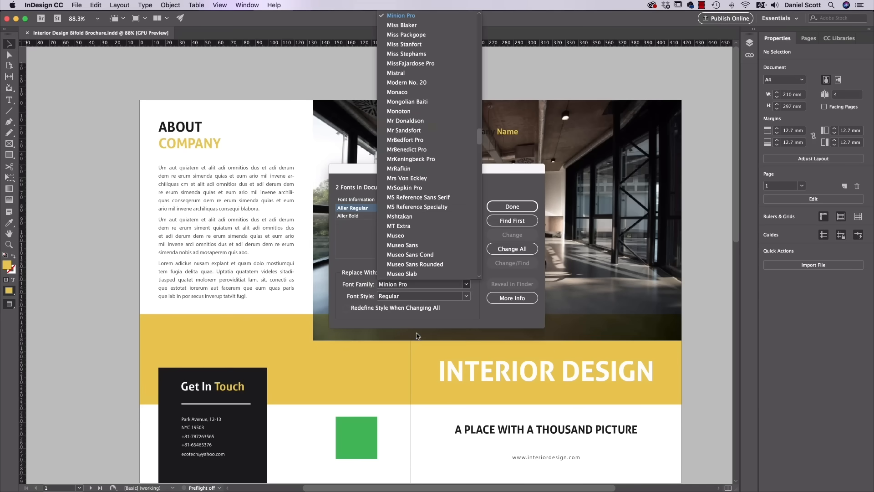
click(394, 236)
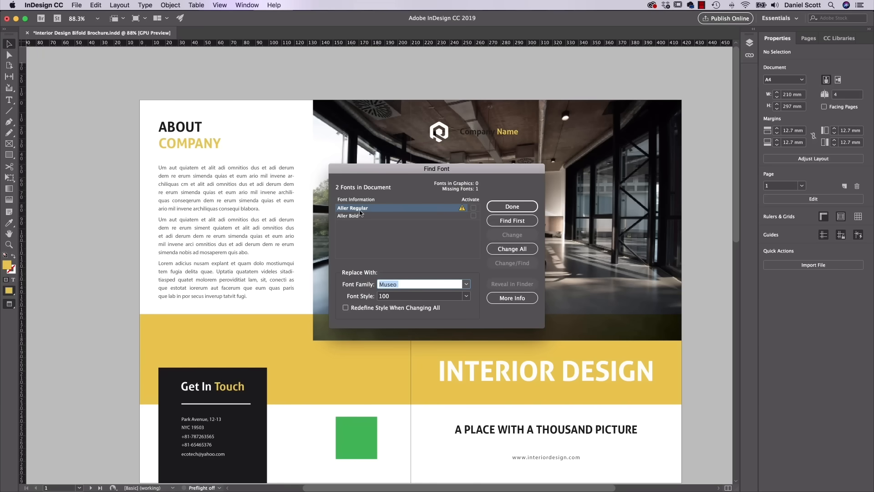
text(Roboto)
click(466, 296)
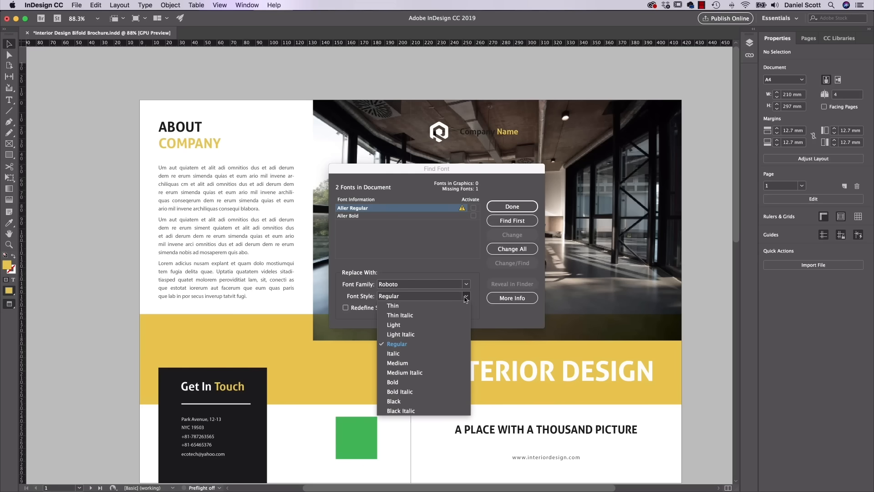
click(397, 344)
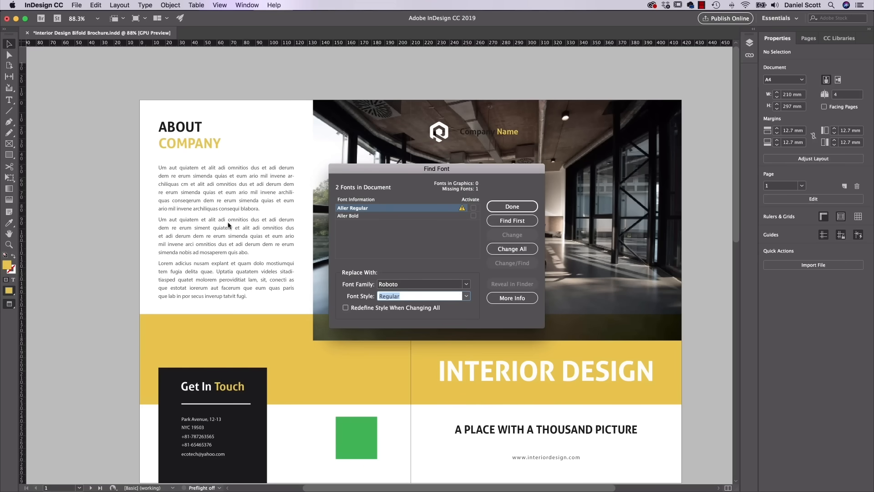
click(509, 250)
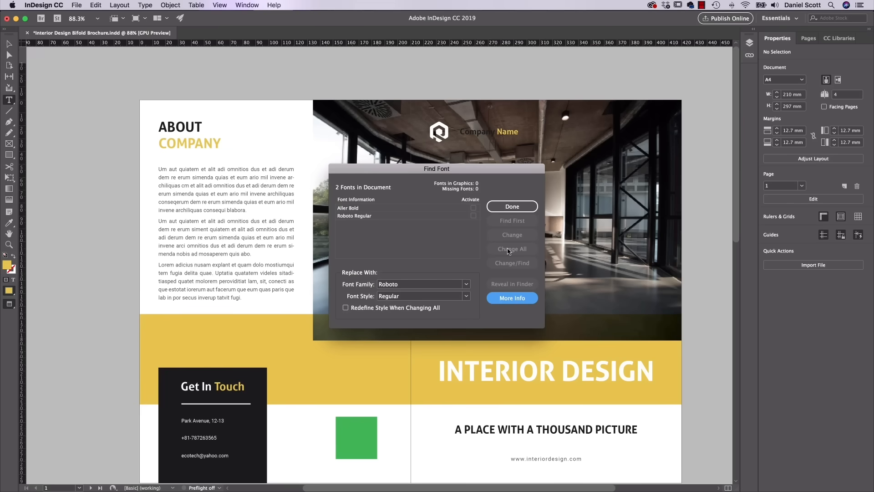
click(512, 206)
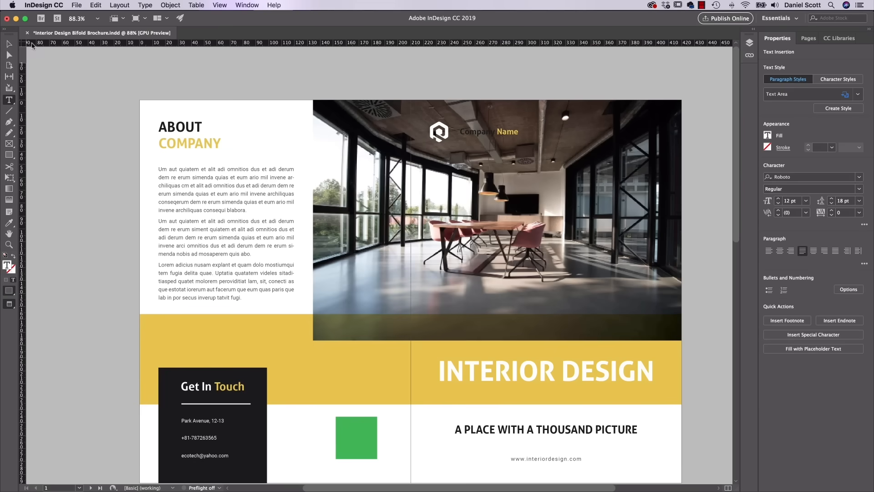
Switch to the Selection tool, compare the cover spread in preview and normal screen modes, and leave it deselected in normal mode.
click(9, 44)
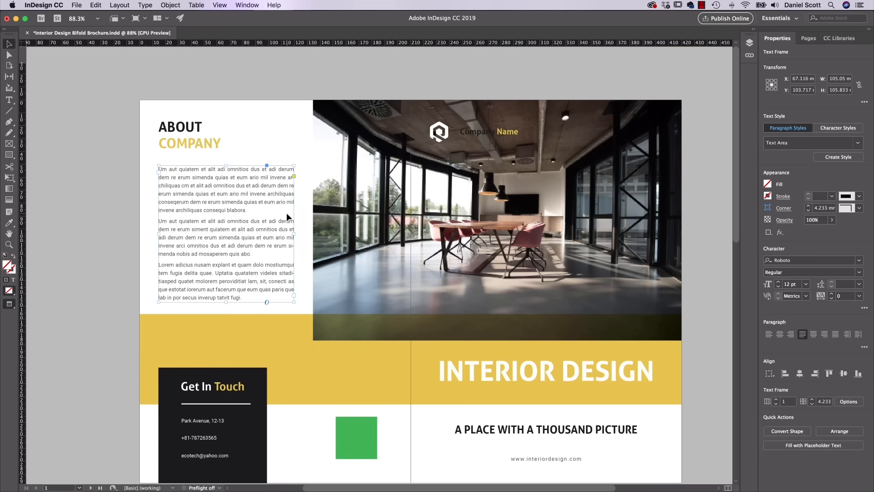
key(w)
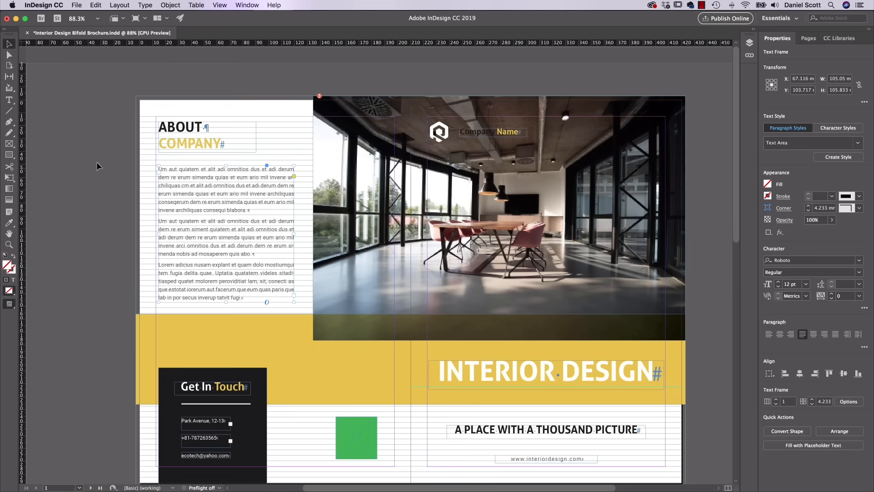
click(88, 148)
key(w)
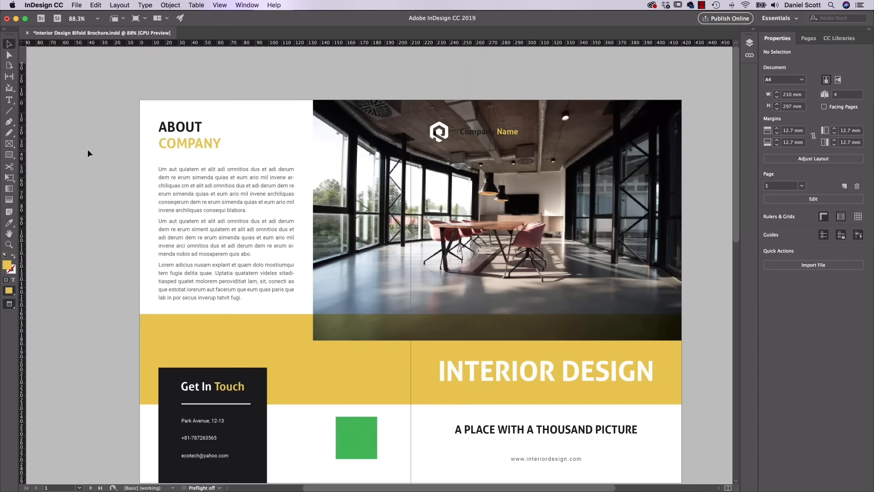
key(w)
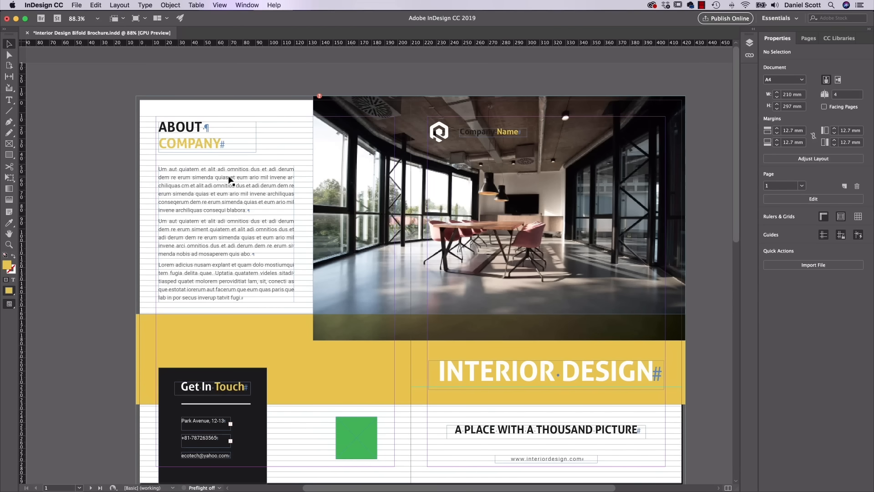
Reopen Find Font to check which fonts the brochure uses, and close it without changing anything.
click(144, 5)
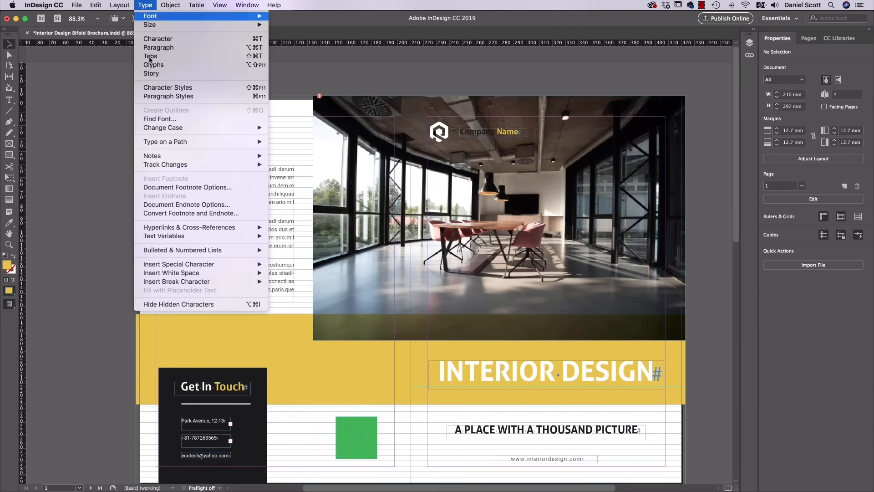
click(165, 122)
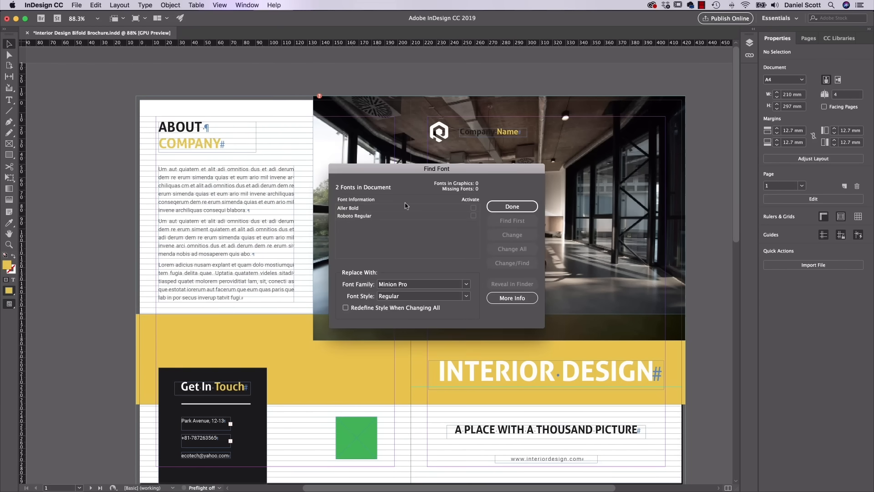
click(357, 216)
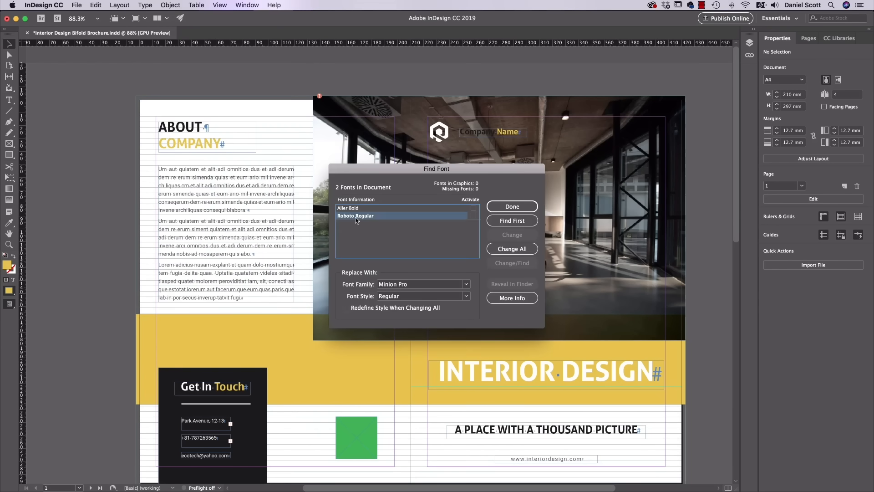
click(505, 207)
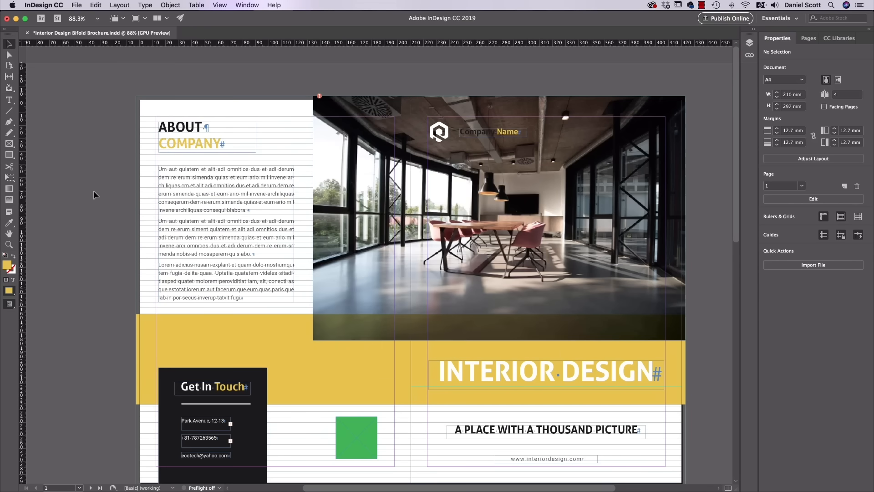
Examine the images on the cover and inside spreads for missing-link markers, comparing preview and normal screen modes.
key(w)
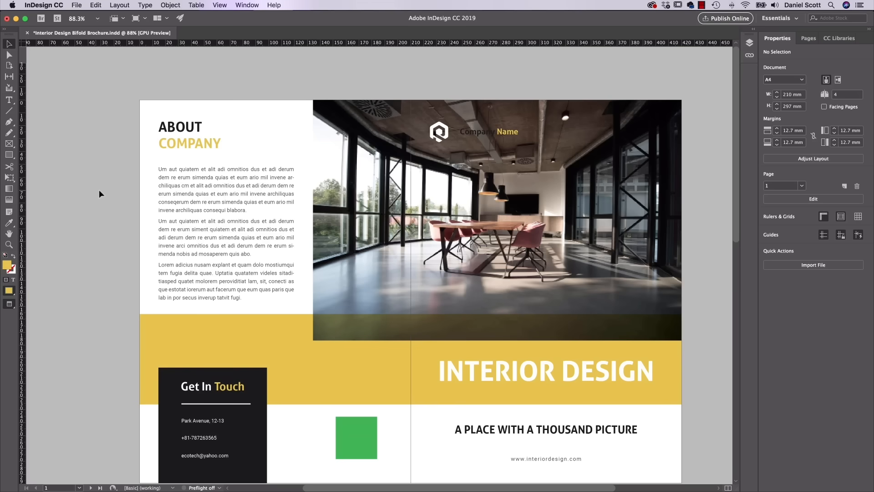
key(w)
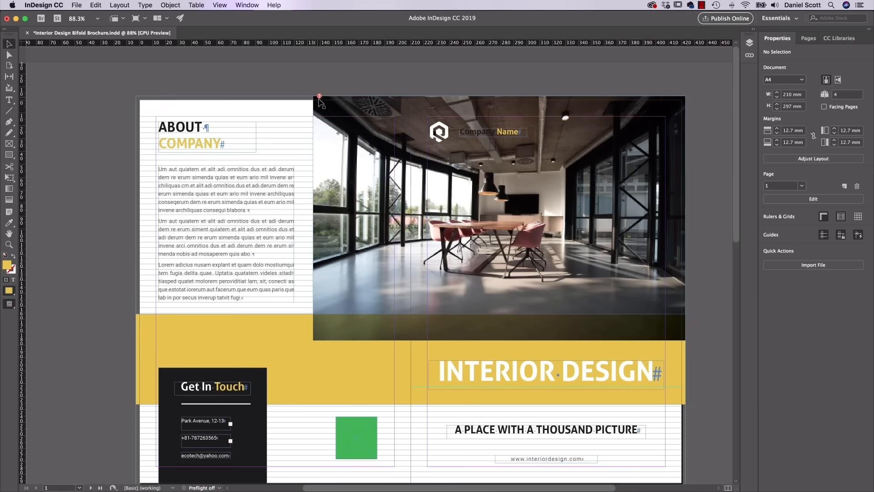
scroll(414, 240, down, 5)
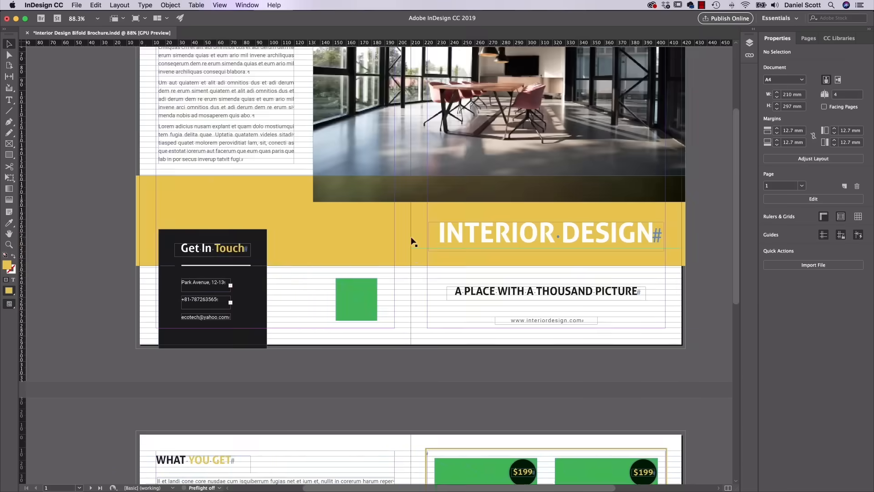
scroll(412, 238, down, 10)
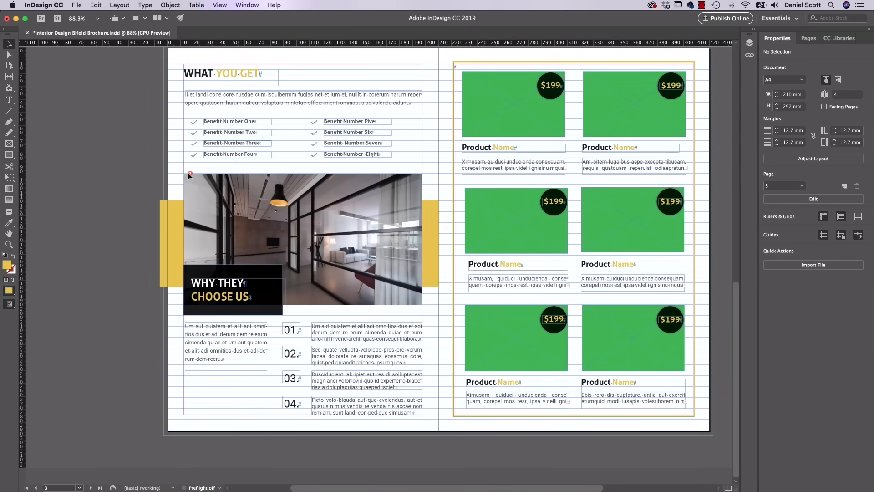
key(w)
key(w)
key(w)
key(w)
key(w)
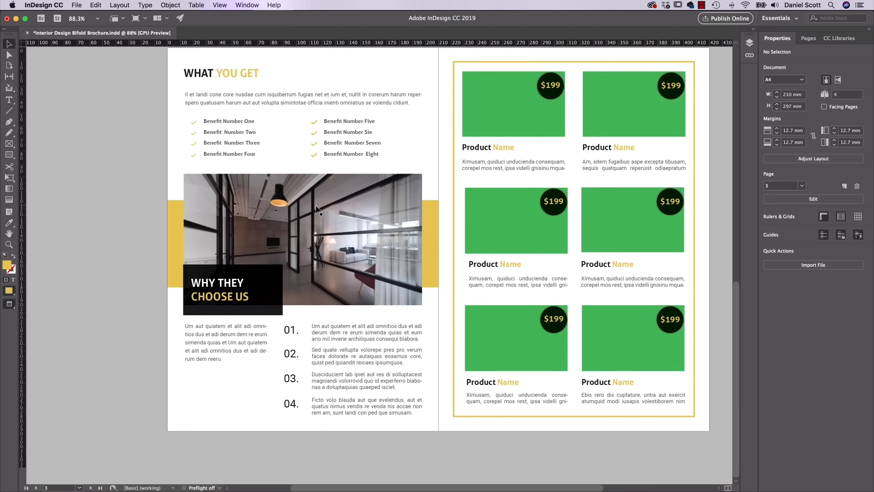
key(w)
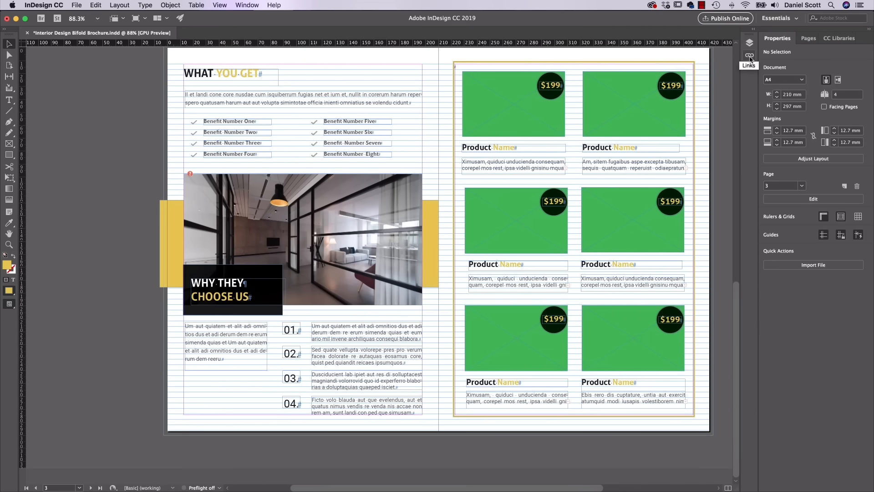
Display the brochure's Links list, and check the Images folder beside Interior Design Bifold Brochure.indd in Finder before returning to InDesign.
click(253, 7)
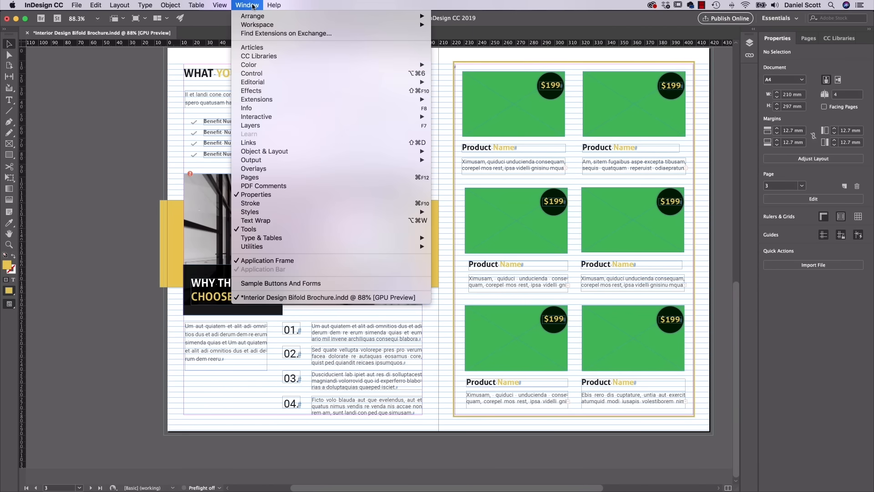
click(248, 143)
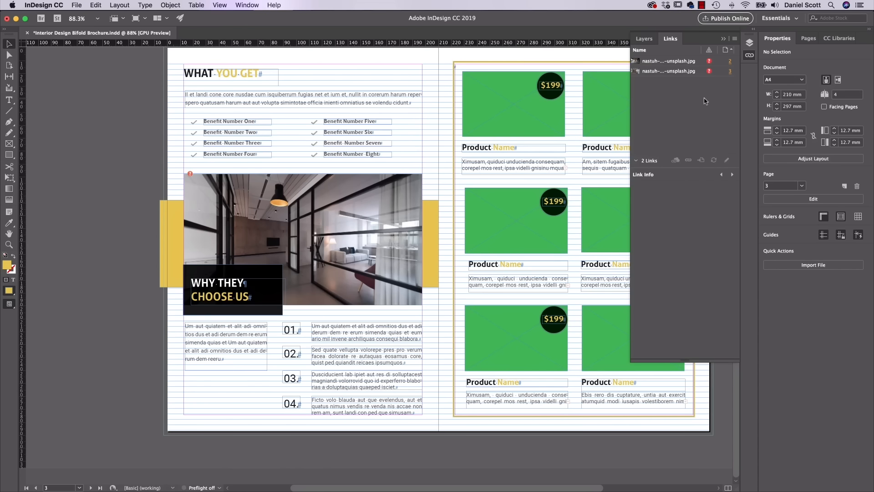
key(super+Tab)
key(super+Tab)
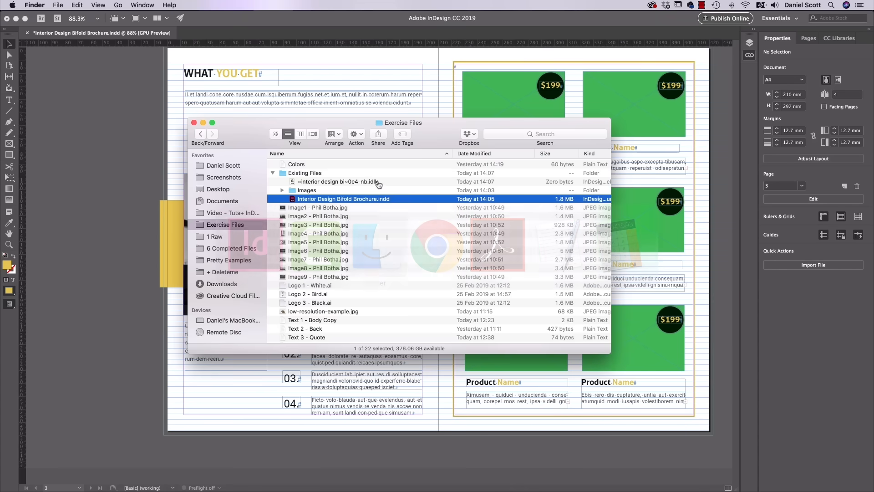
click(312, 191)
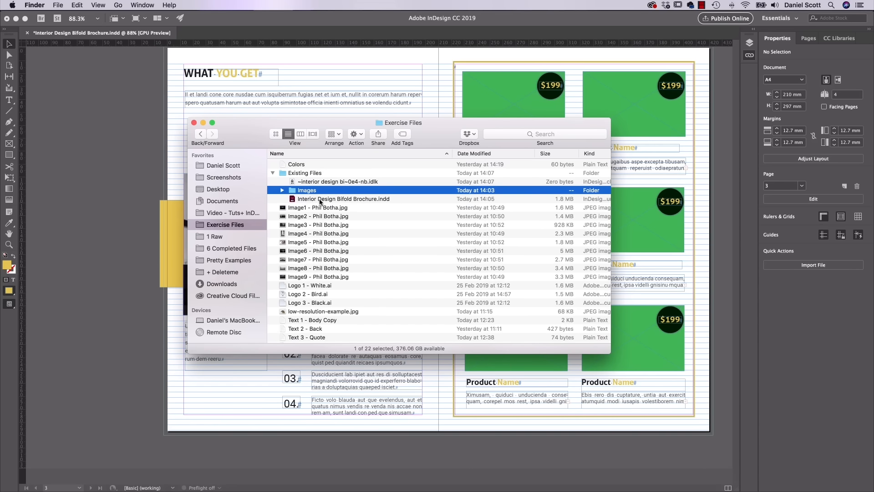
click(320, 200)
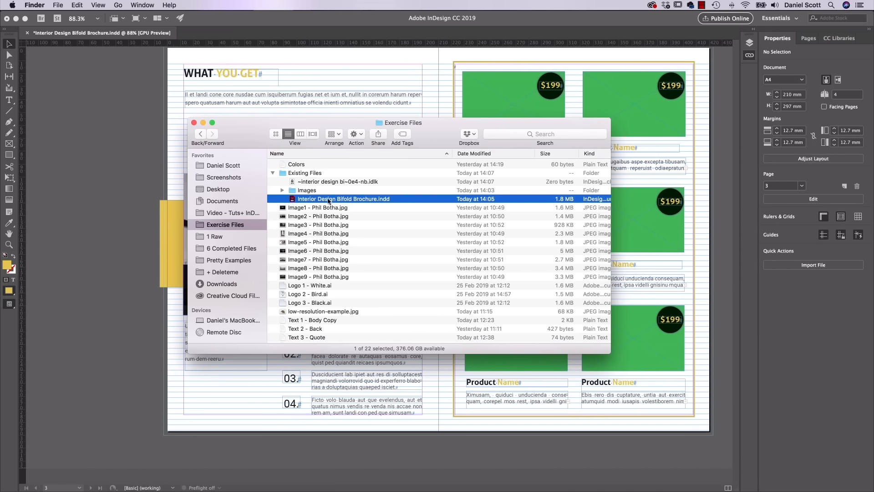
click(314, 192)
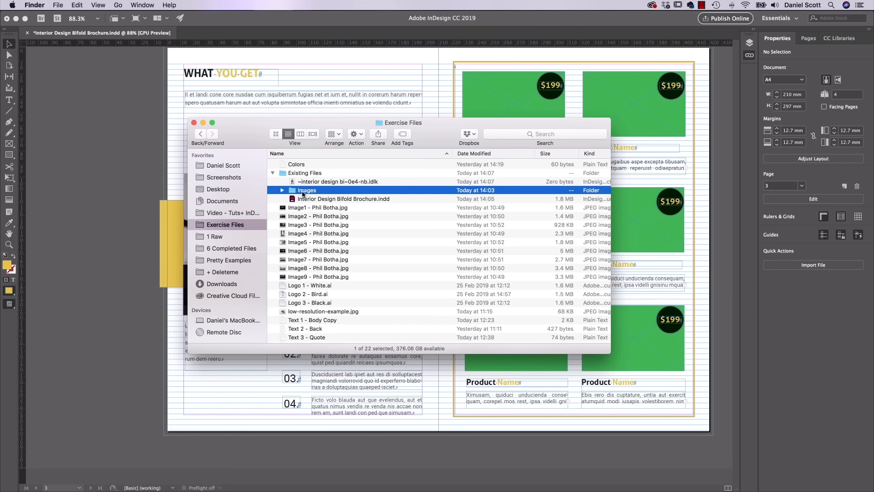
click(119, 195)
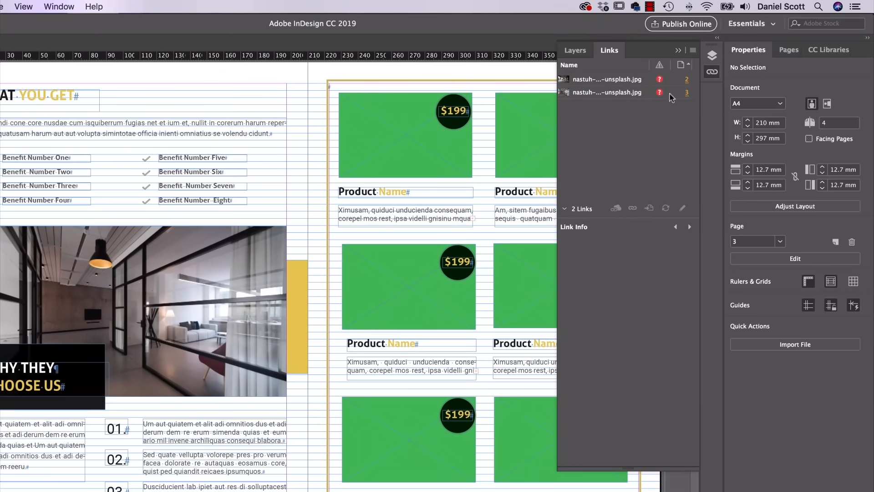
Relink the missing cover image to nastuh-abootalebi-284883-unsplash.jpg in Existing Files > Images, searching that folder for other missing links, and check the cover.
click(610, 80)
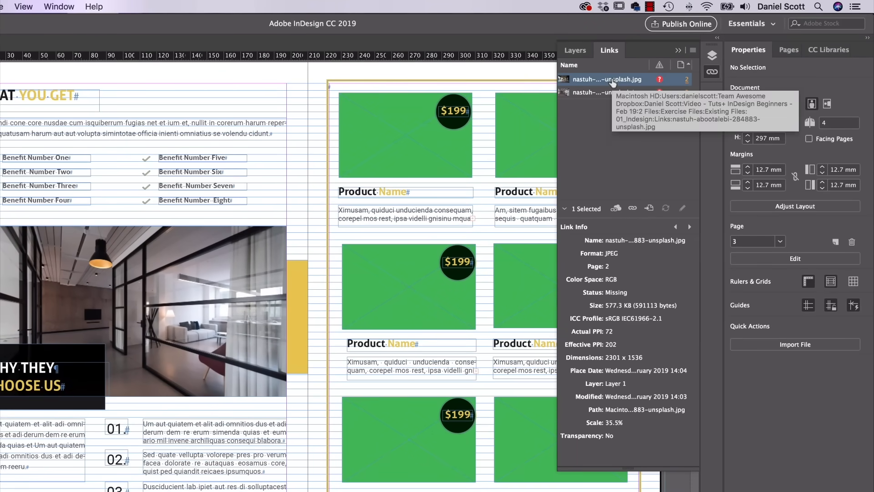
click(632, 209)
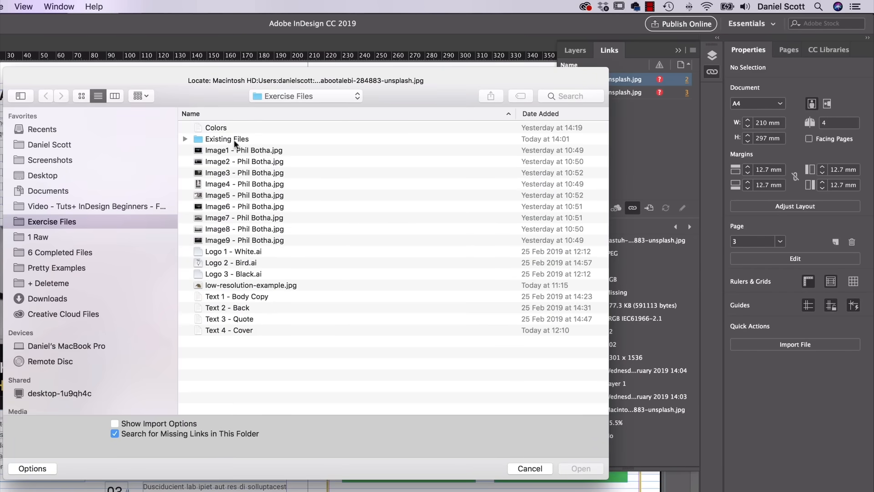
double_click(229, 140)
double_click(217, 139)
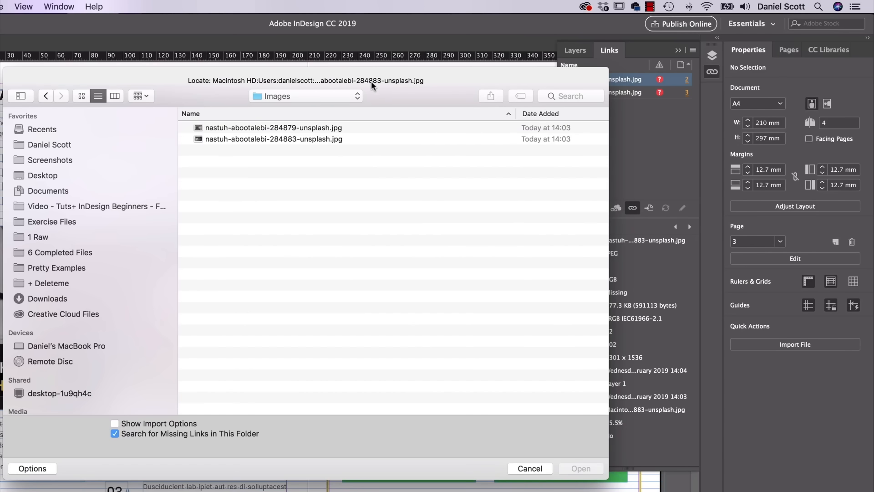
click(291, 140)
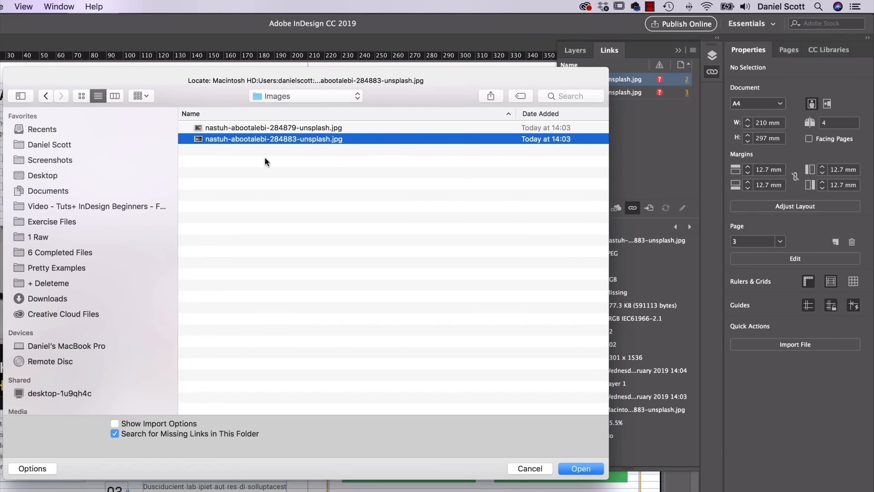
click(585, 468)
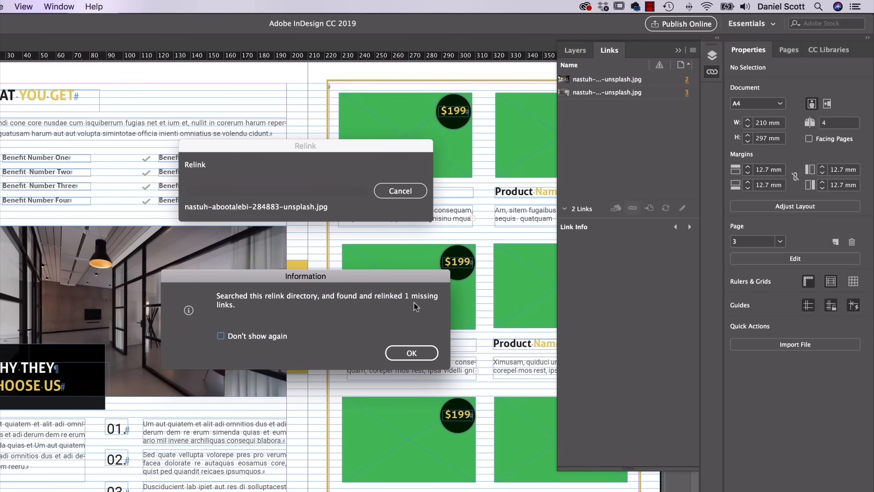
click(413, 354)
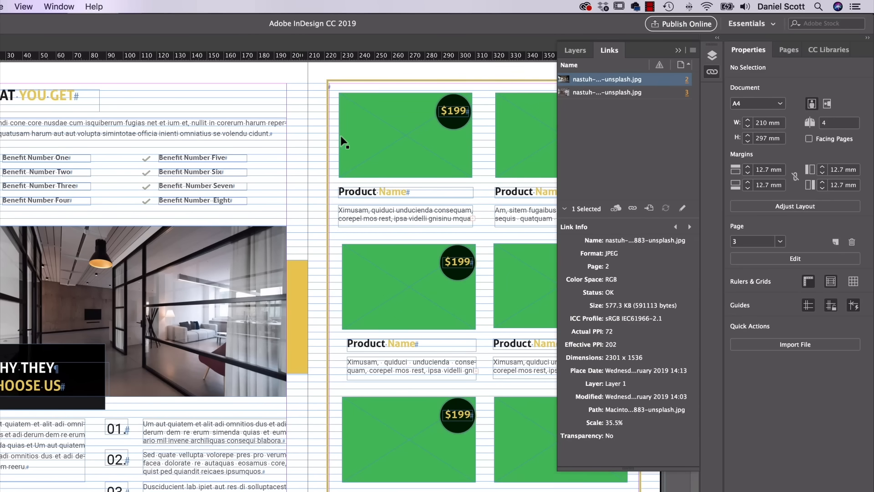
scroll(282, 159, up, 15)
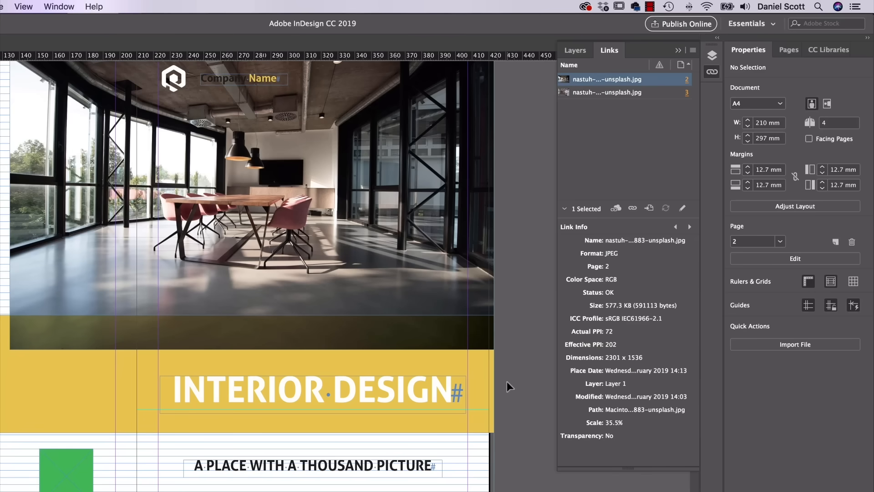
scroll(505, 380, up, 3)
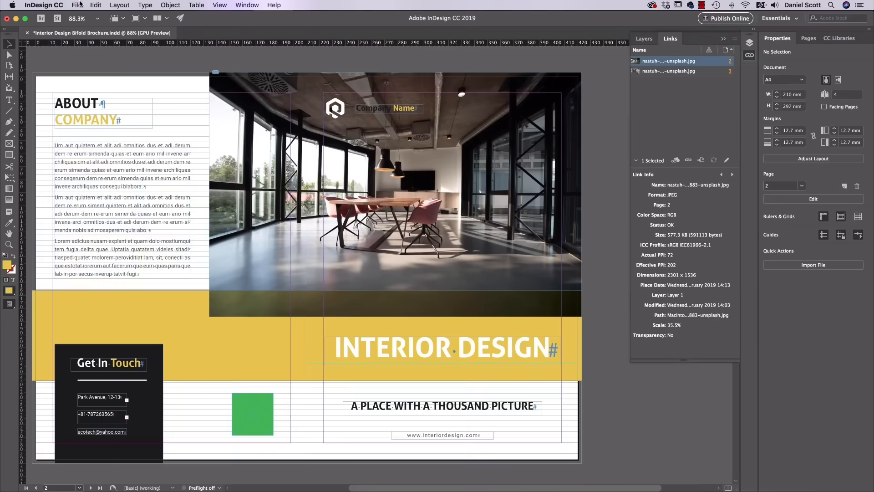
In Finder, examine the packaged VNZ Brochure 2020 V1 Folder on the desktop and its IDML file, and return to InDesign.
click(77, 5)
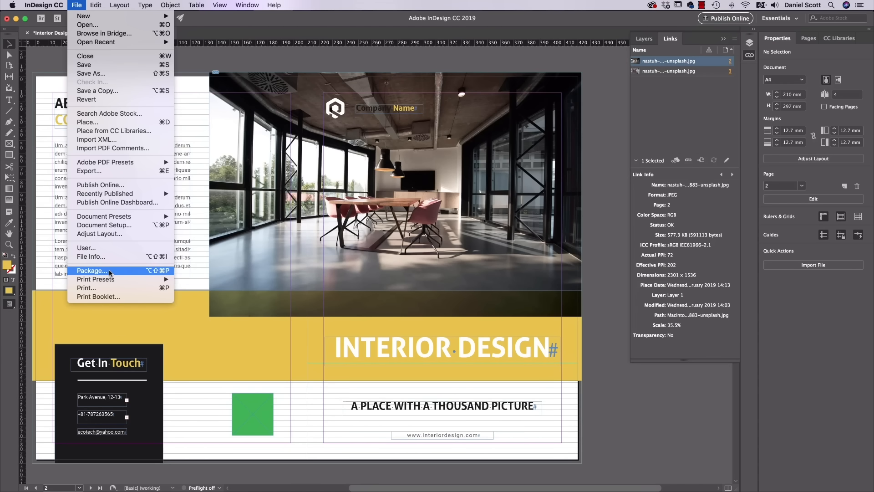
key(super+Tab)
key(super+Tab)
key(super+shift+Tab)
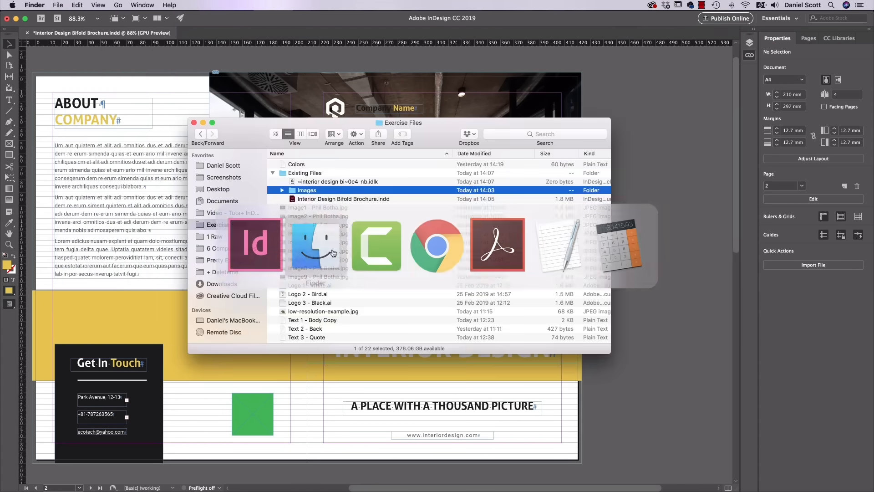
scroll(303, 239, down, 1)
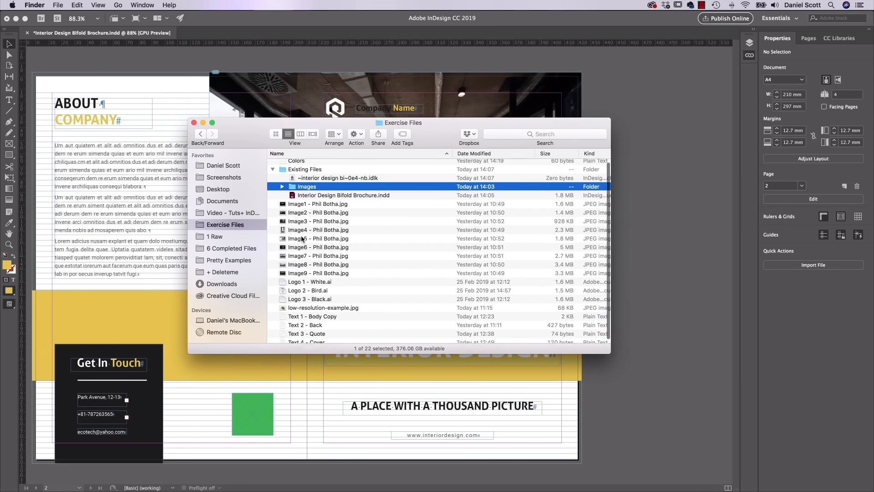
click(220, 188)
double_click(313, 173)
click(318, 173)
double_click(318, 173)
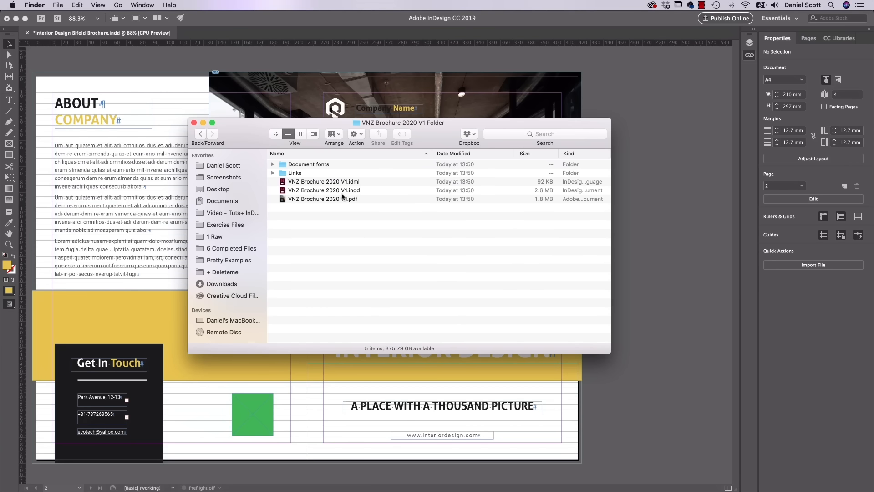
click(346, 182)
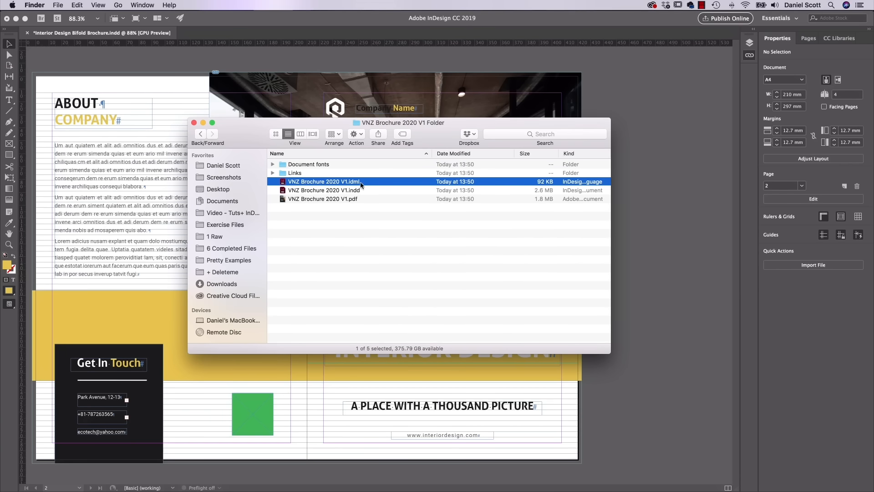
click(656, 171)
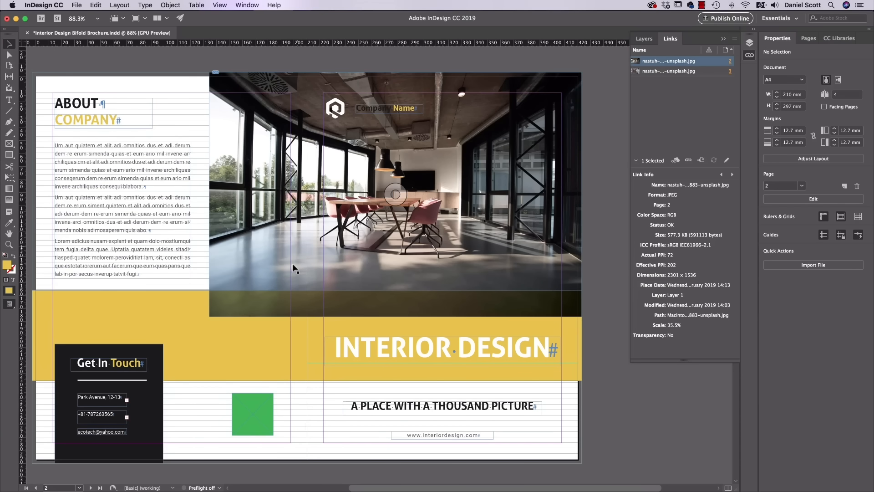
Enlarge the address and phone text frames in the Get In Touch box, the phone frame to about 54 by 12 mm, and deselect.
click(96, 401)
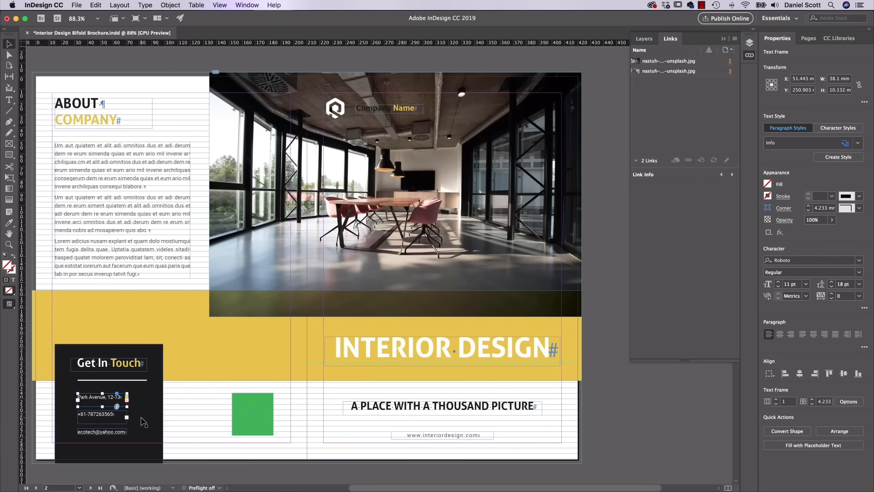
drag(127, 406, 147, 409)
click(125, 423)
drag(127, 424, 147, 426)
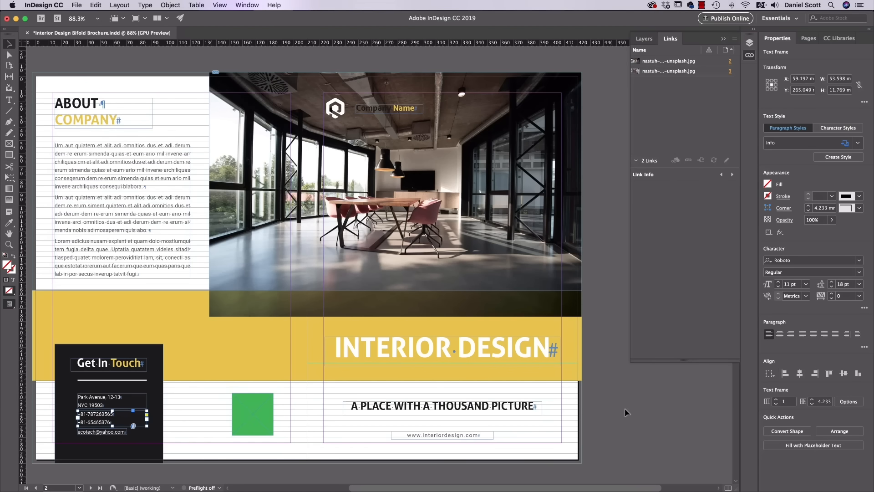
click(646, 401)
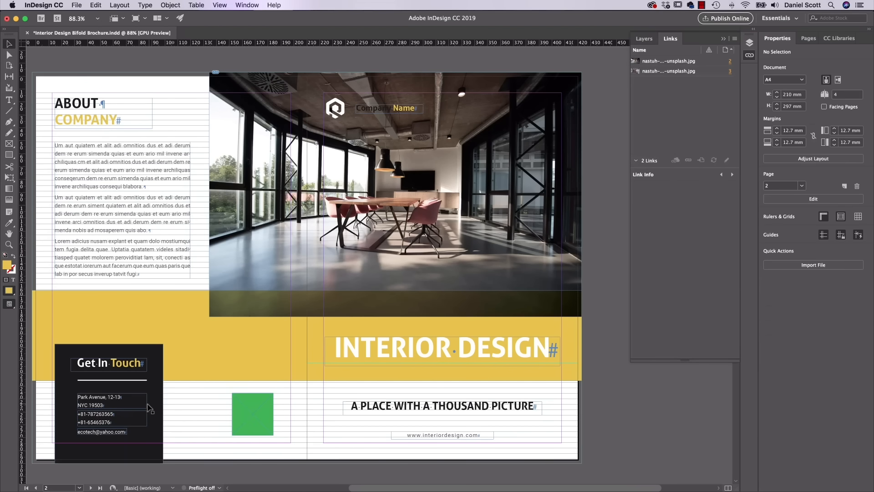
Check the text frames on the inside spread, including the first numbered paragraph and the last product description.
scroll(312, 406, down, 10)
scroll(312, 407, down, 2)
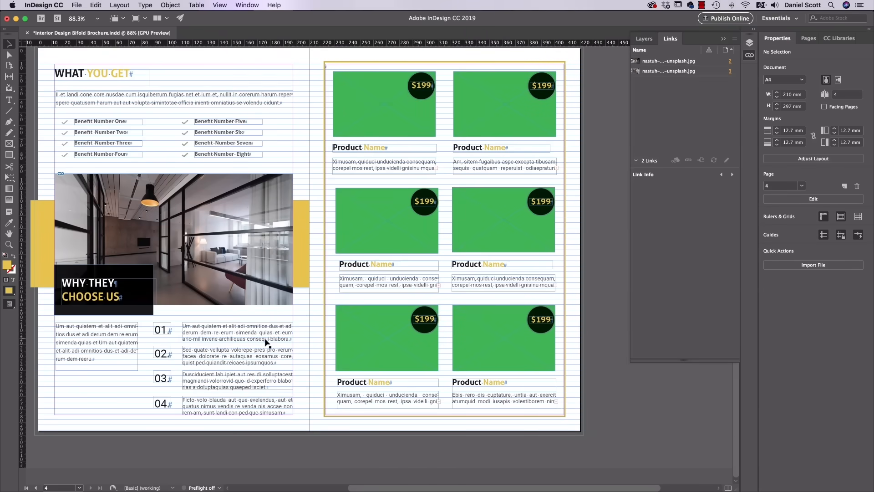
click(266, 343)
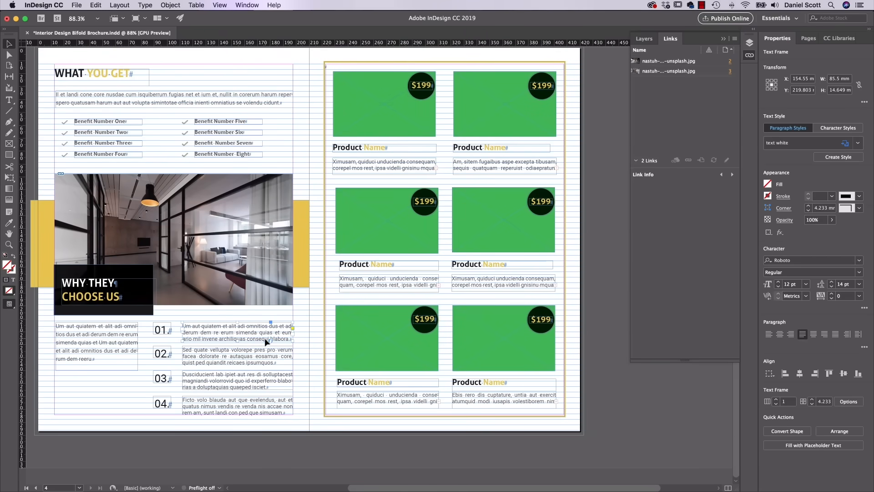
click(552, 400)
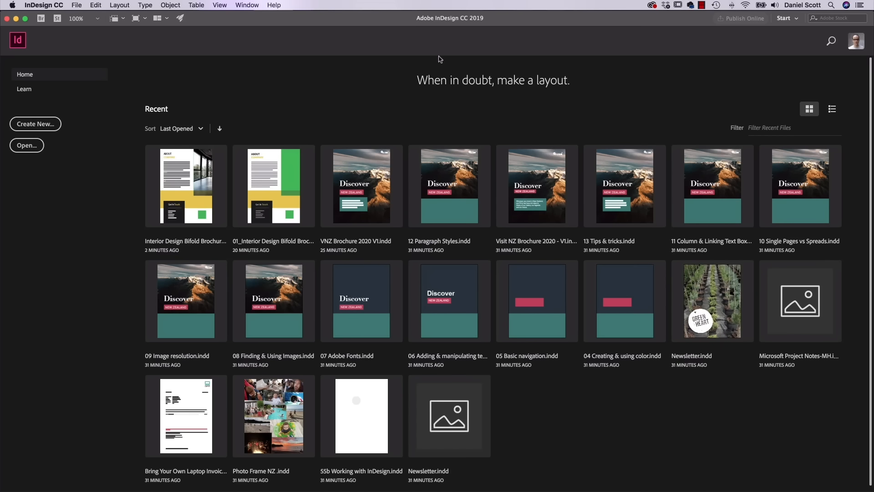
Start a new document, browse the Print templates, and view the details of Write Stuff Media Kit Layouts.
click(76, 4)
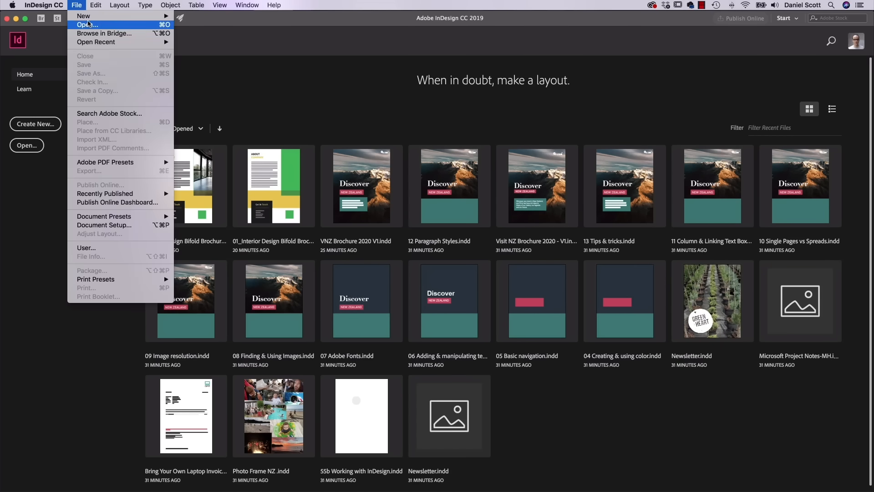
click(40, 122)
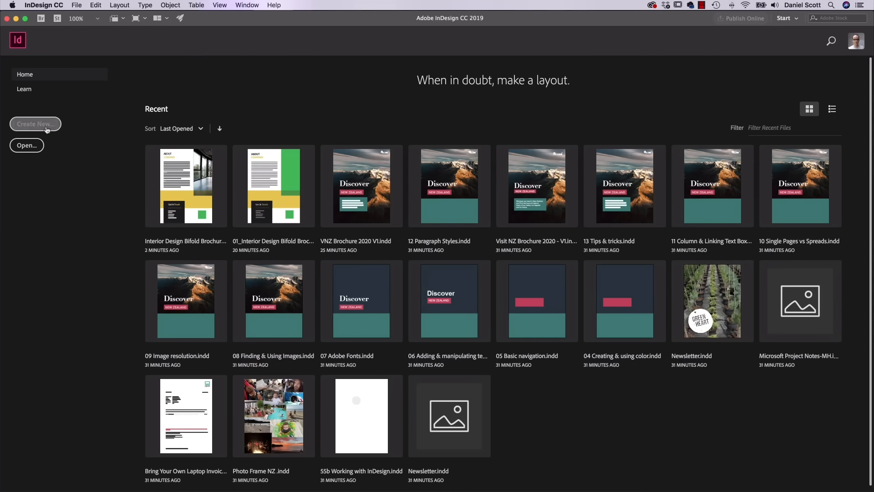
click(46, 127)
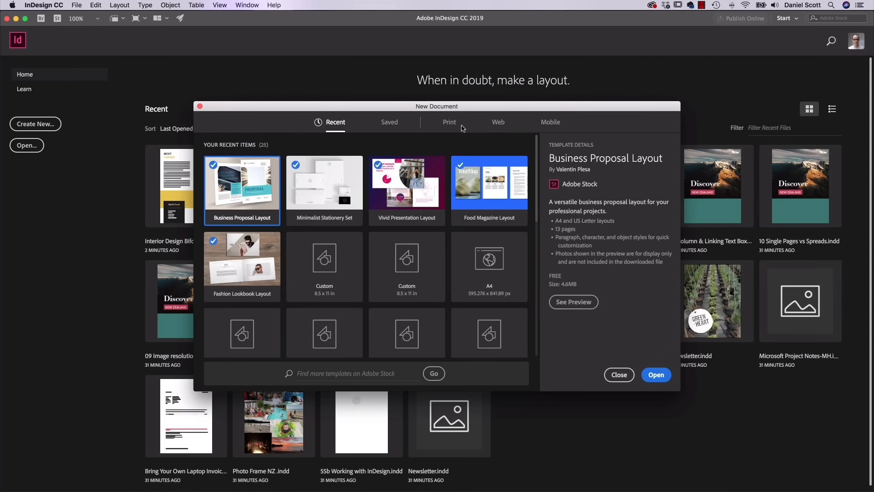
click(449, 123)
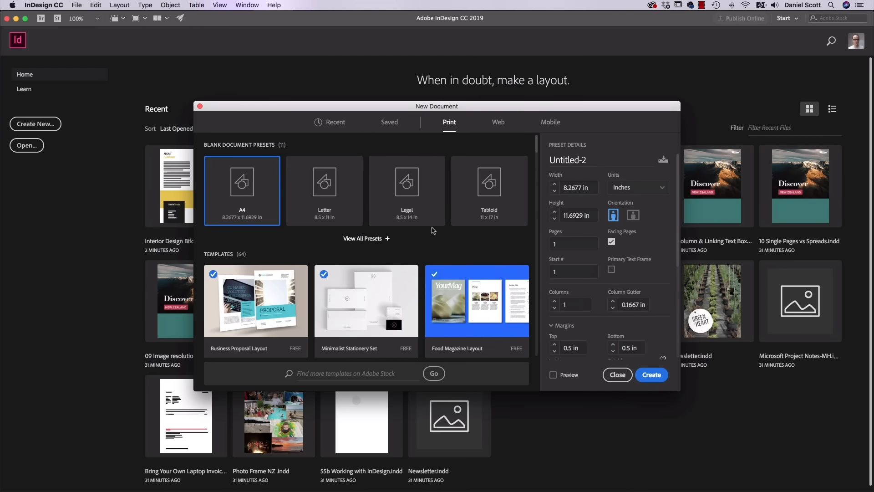
scroll(437, 218, down, 3)
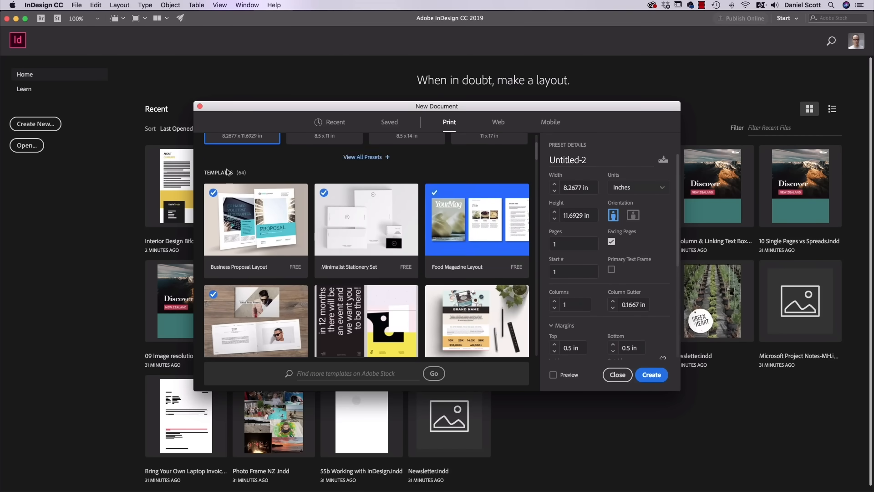
scroll(444, 299, down, 2)
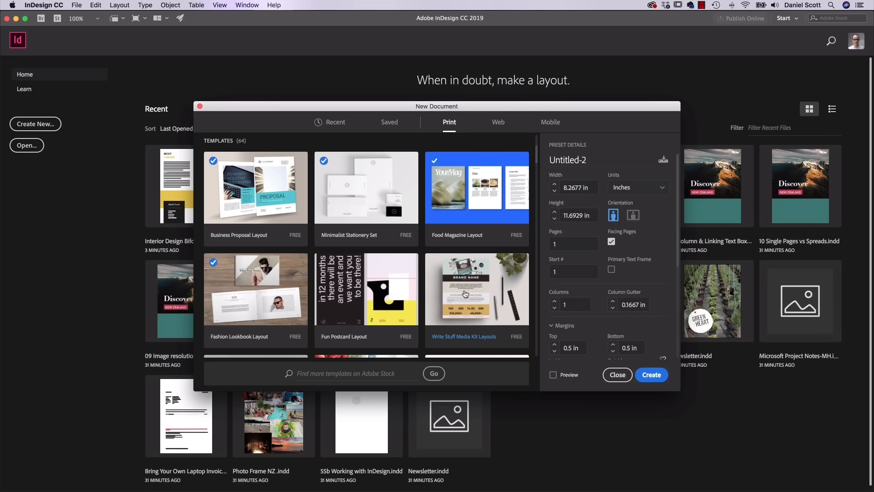
scroll(473, 272, down, 2)
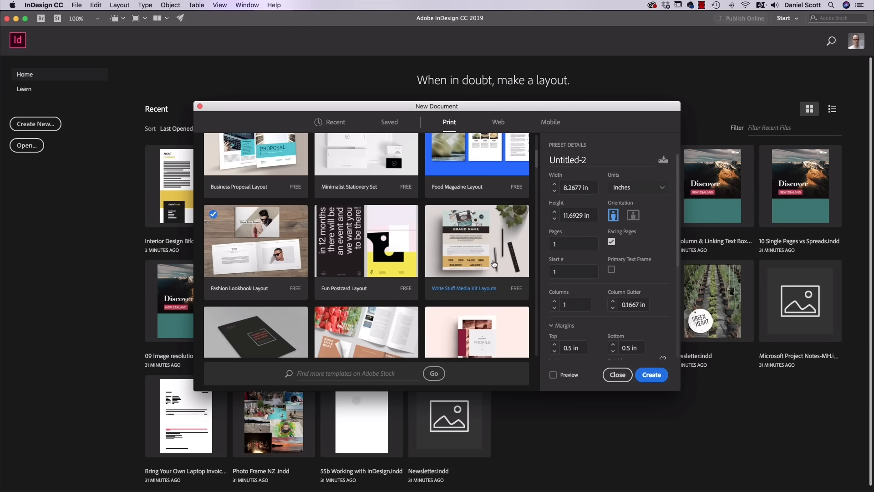
click(470, 245)
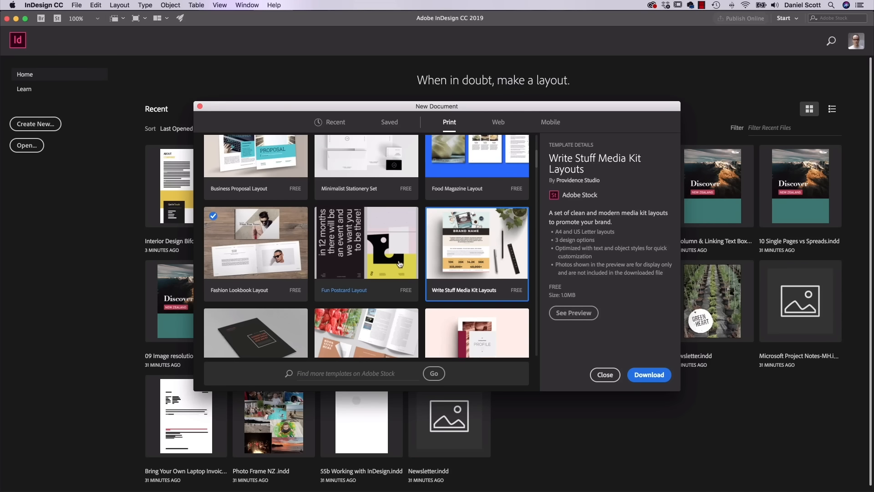
Create a document from the Business Proposal Layout template and select the large grey image frame on its cover.
scroll(410, 273, up, 2)
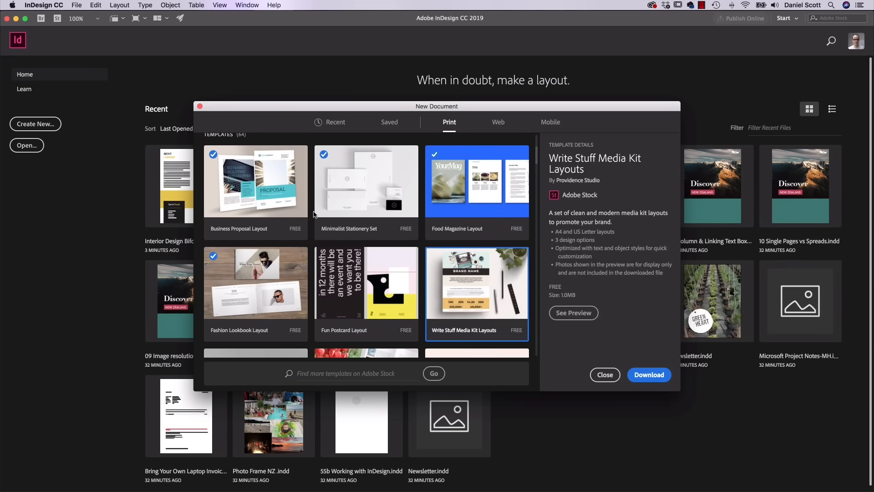
scroll(237, 264, up, 2)
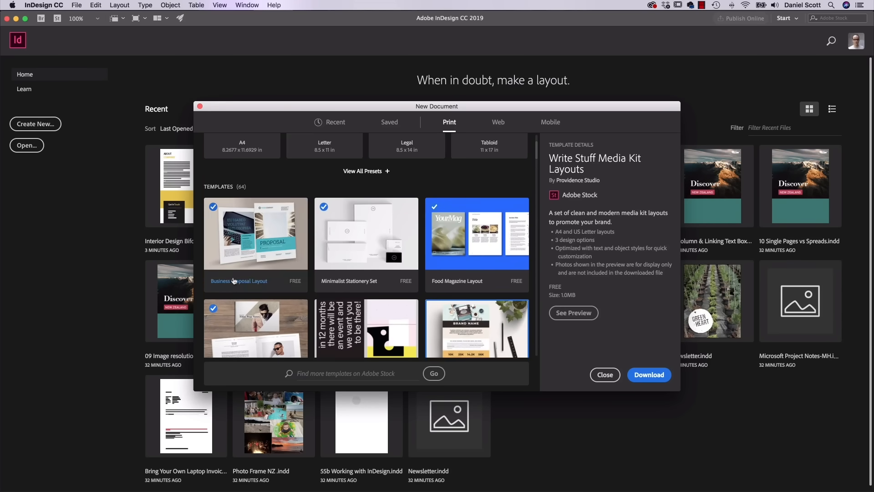
click(263, 225)
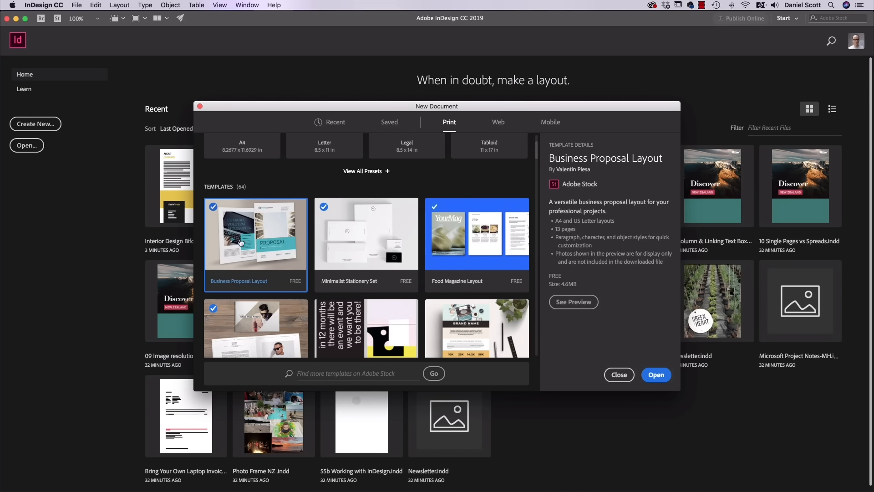
click(660, 378)
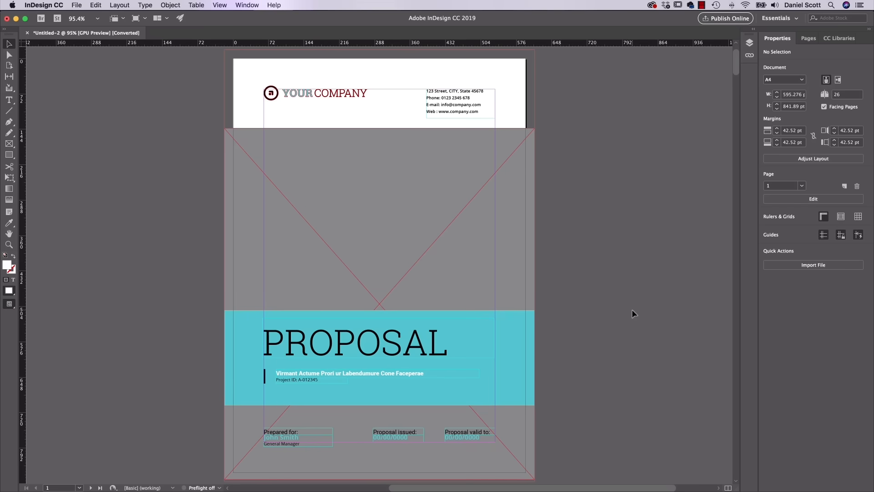
click(353, 210)
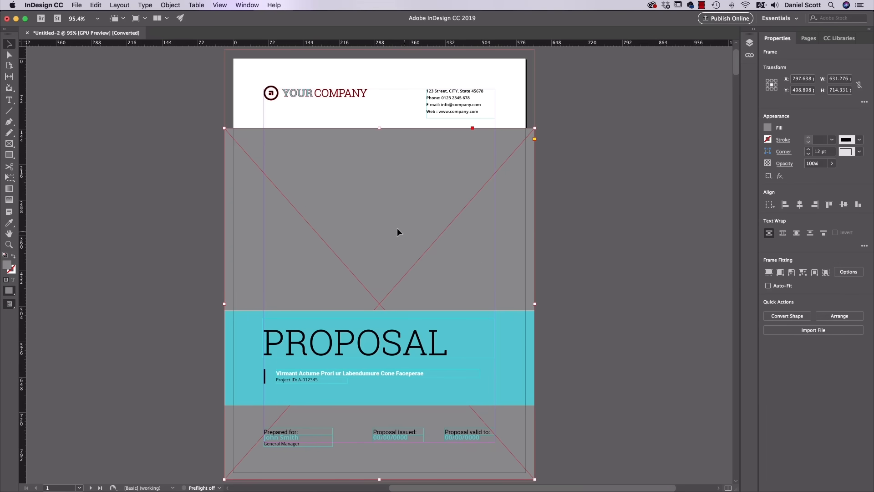
Reopen the new-document window, look through the page preview of the Business Proposal Layout template, and close it.
click(75, 6)
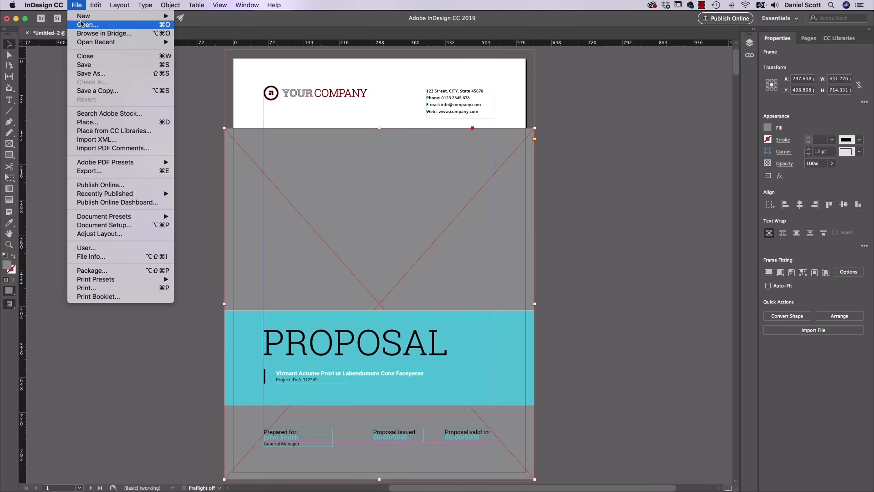
mouse_move(83, 18)
click(198, 19)
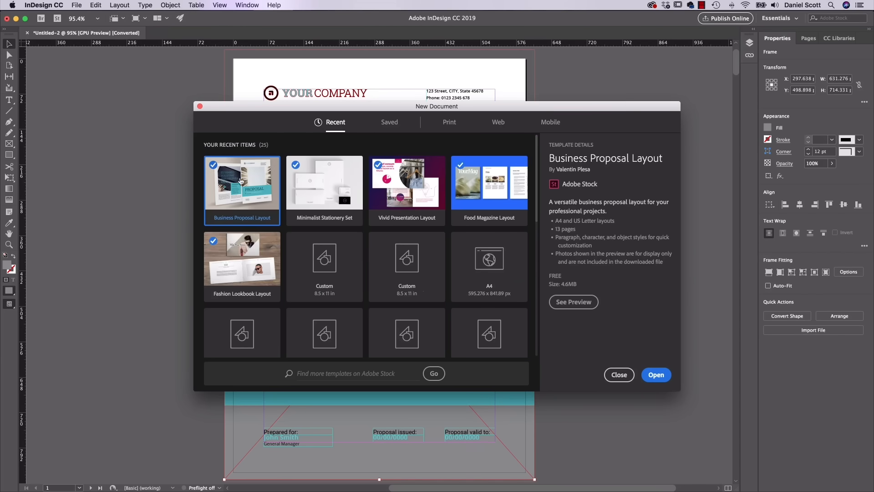
click(575, 303)
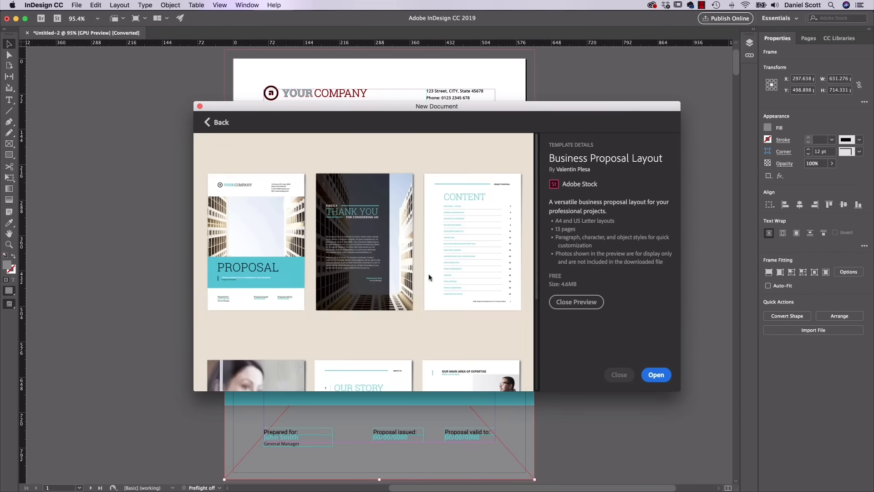
scroll(366, 261, down, 5)
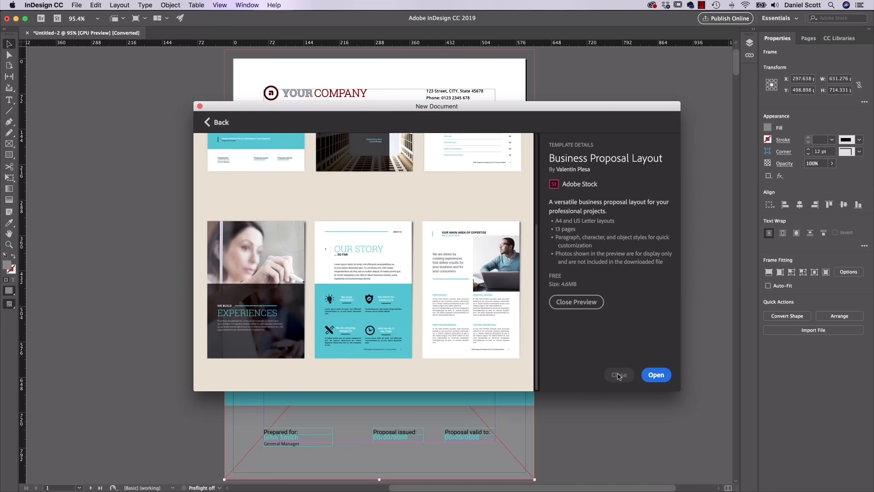
click(200, 107)
Show the proposal in Preview screen mode, deselect the cover frame, and look over the cover, thank-you and contents pages.
scroll(558, 275, down, 5)
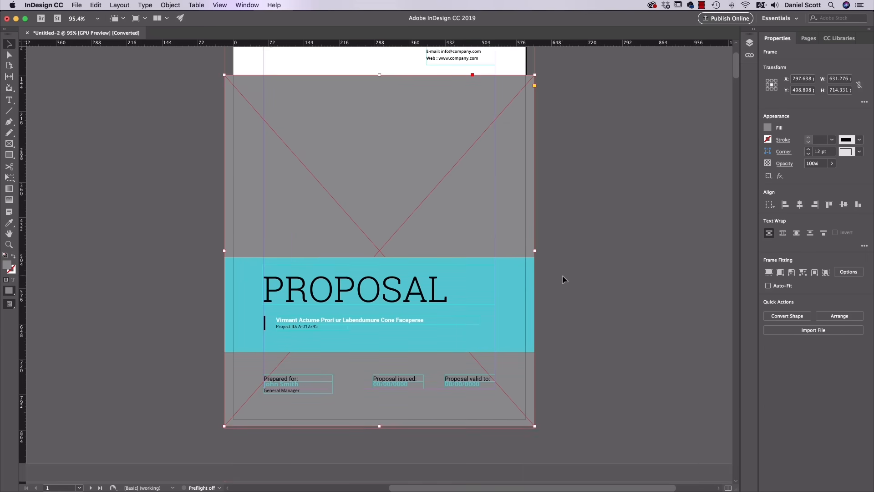
scroll(562, 276, up, 6)
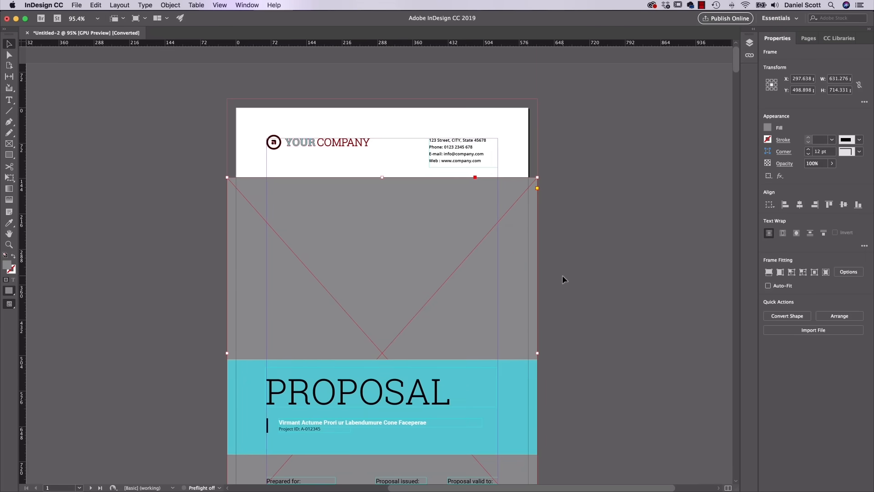
key(w)
click(562, 275)
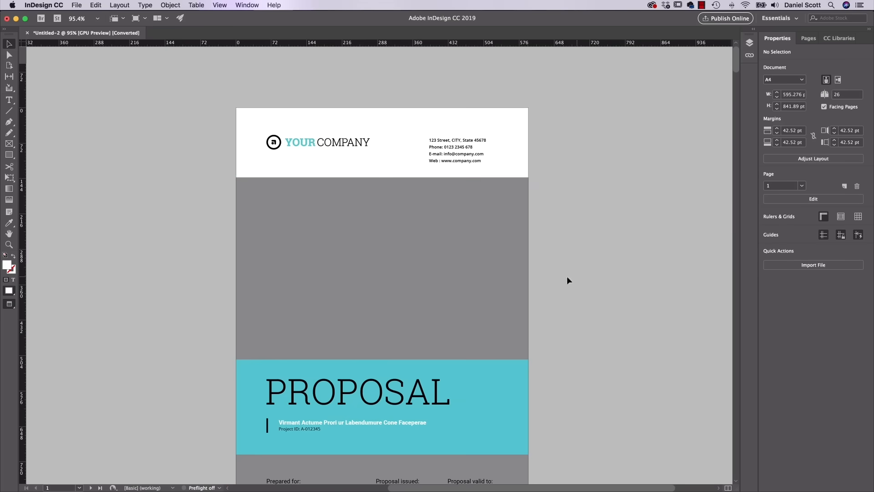
scroll(527, 278, down, 10)
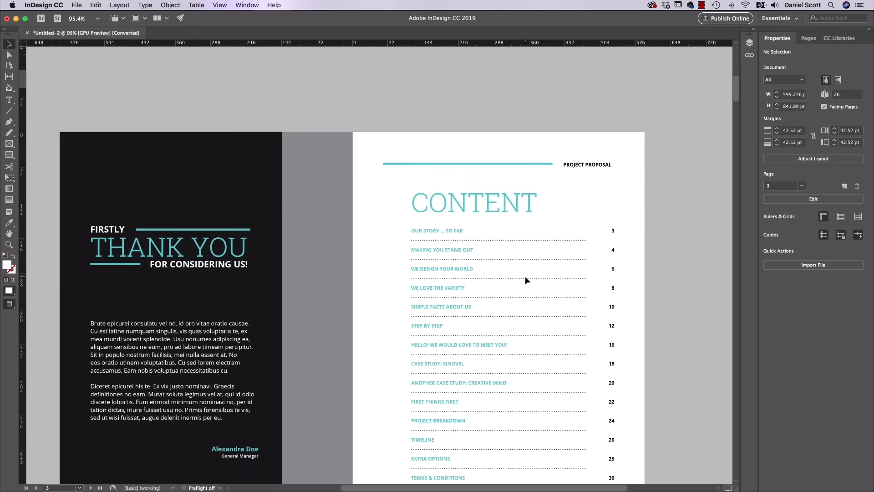
scroll(526, 277, up, 10)
Import the Image6 JPG from the Exercise Files folder into the large grey image frame on the proposal cover.
click(386, 201)
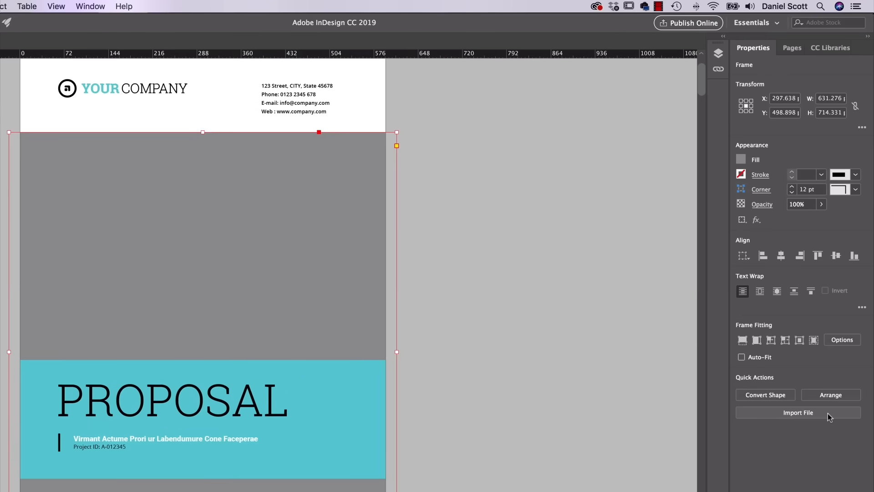
click(828, 414)
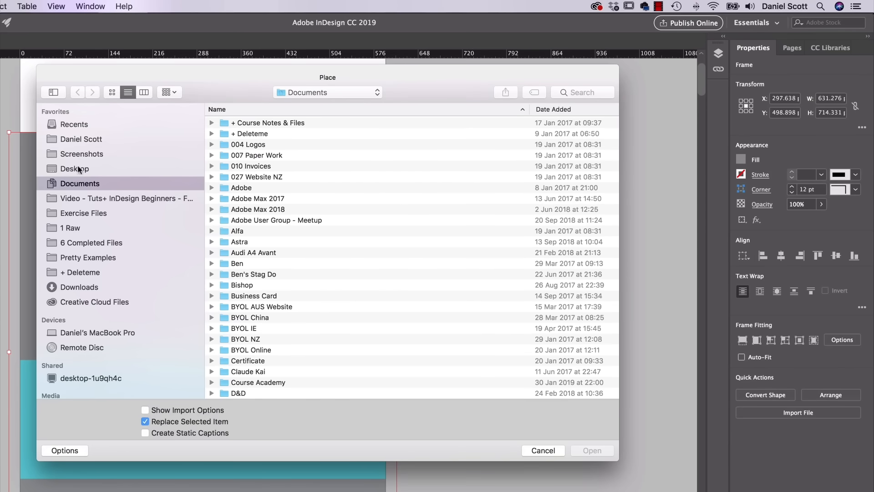
click(86, 214)
click(287, 202)
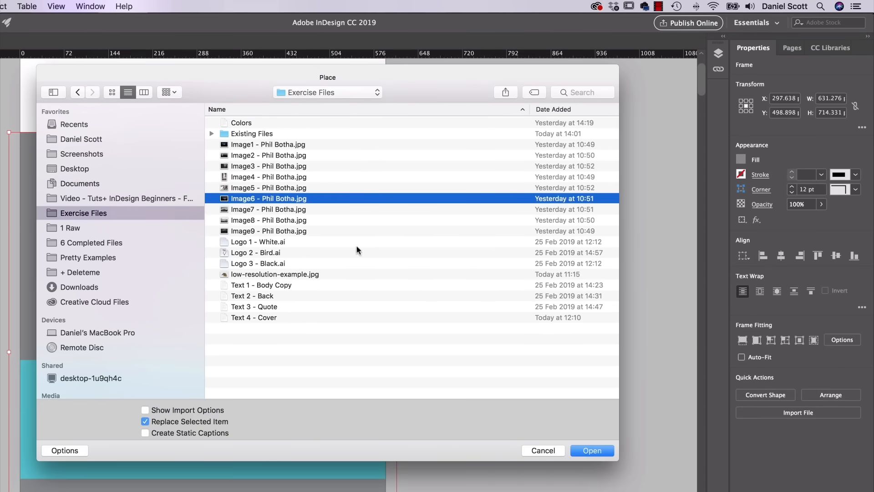
click(593, 451)
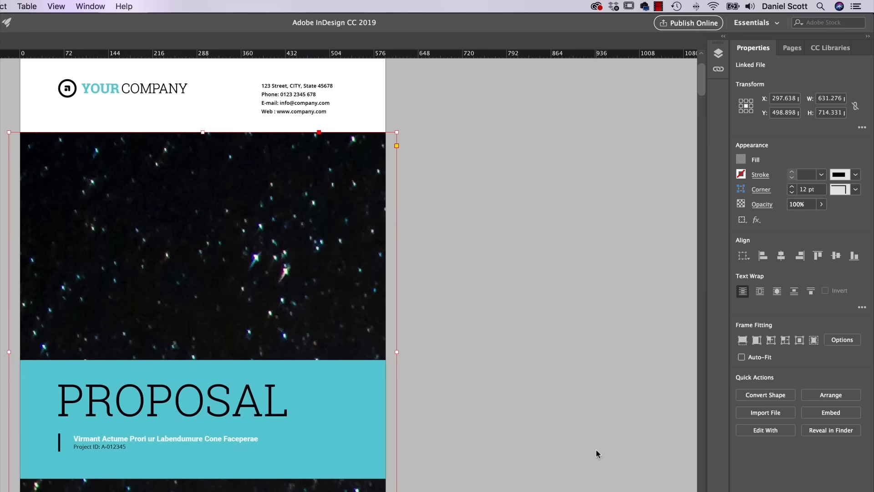
Fit the cover image to fill its frame proportionally, deselect it, and check the bottom of the cover and the following pages.
click(743, 340)
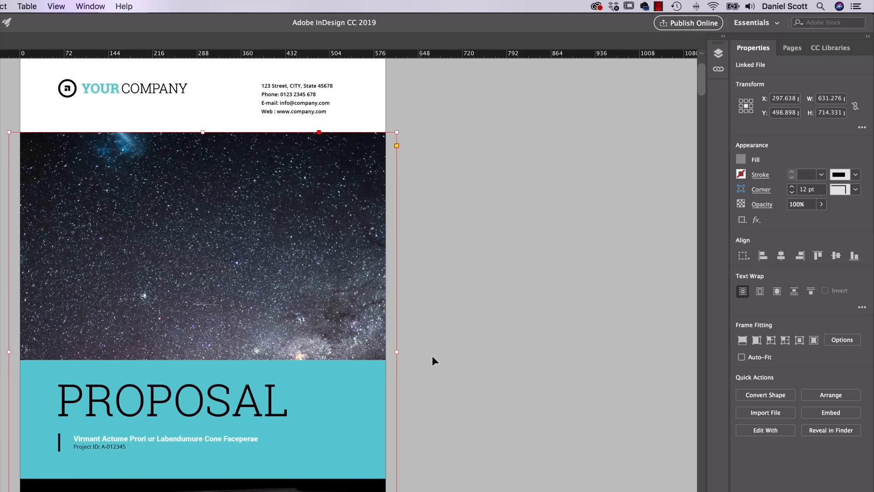
click(458, 361)
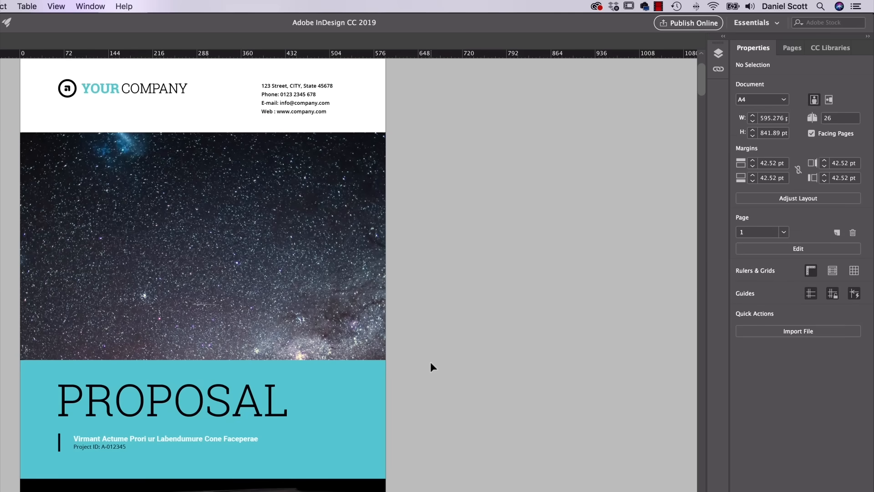
scroll(98, 353, down, 6)
scroll(98, 353, left, 4)
scroll(99, 347, down, 20)
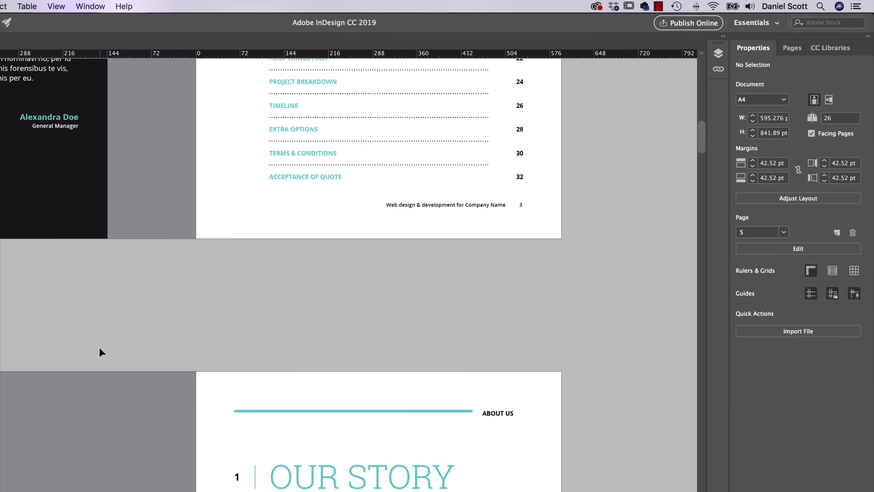
scroll(333, 306, up, 10)
scroll(335, 309, right, 2)
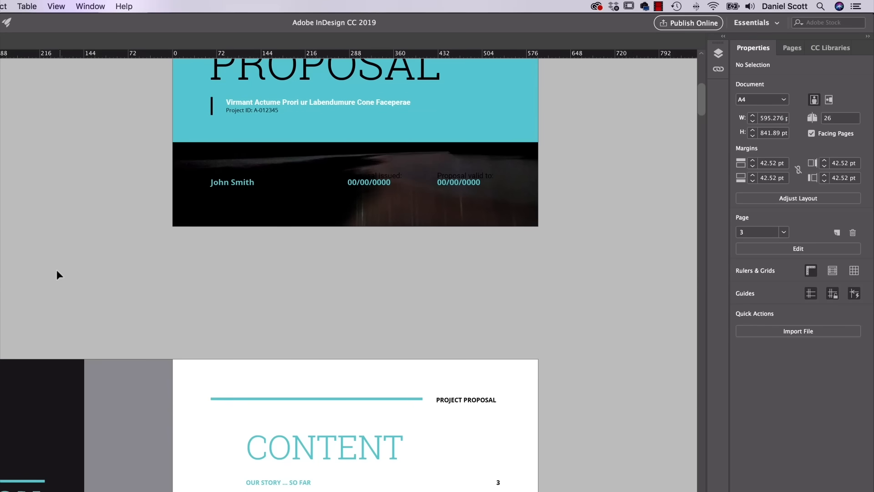
Switch to Google Chrome and search all items on Envato Elements for "brochure".
key(super+Tab)
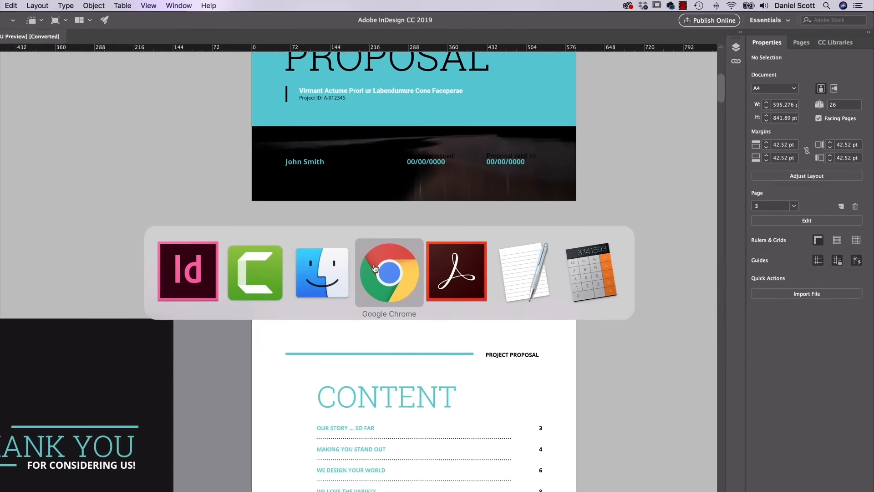
click(374, 268)
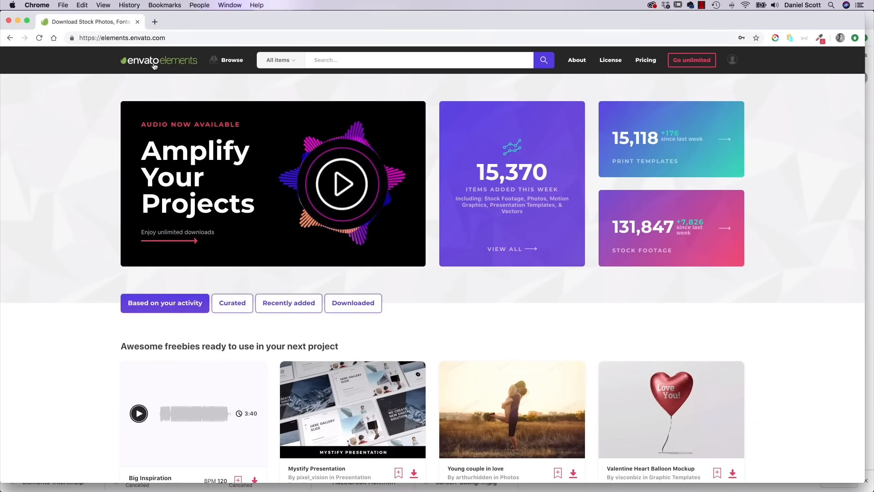
click(325, 60)
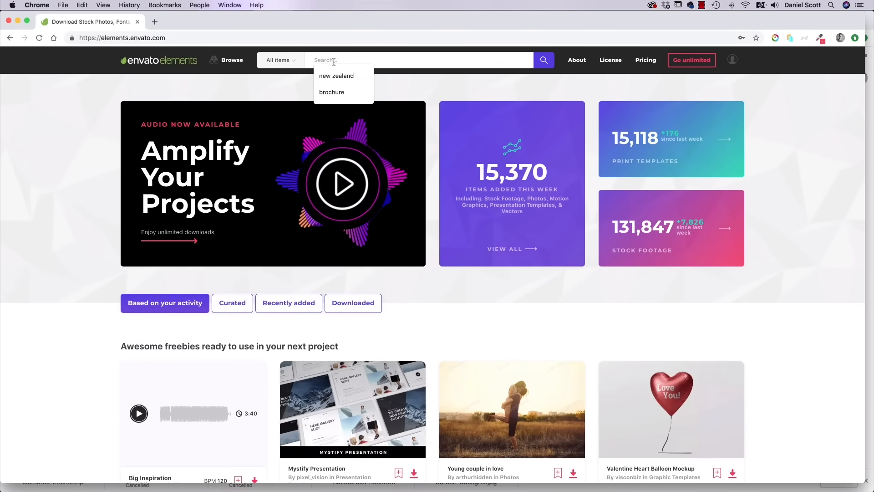
text(brochure)
key(Return)
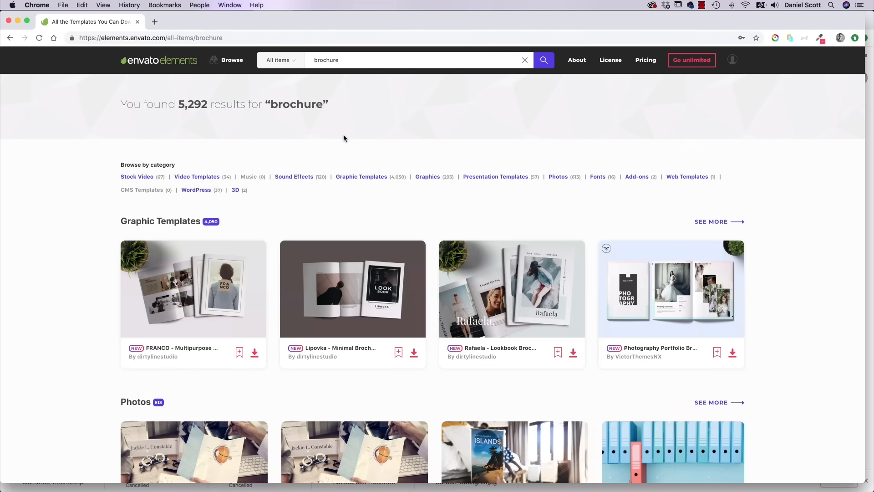
List all graphic templates matching the brochure search, enlarge the browser window, and browse the first page of designs.
scroll(344, 138, down, 3)
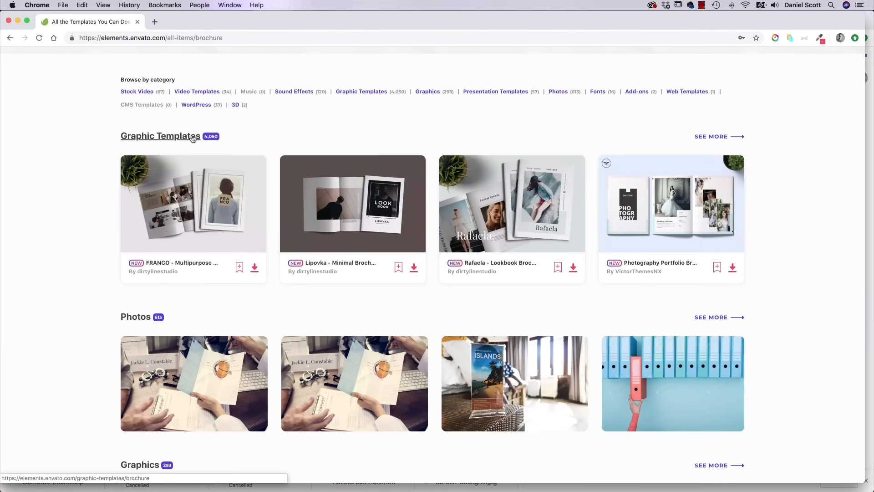
click(716, 140)
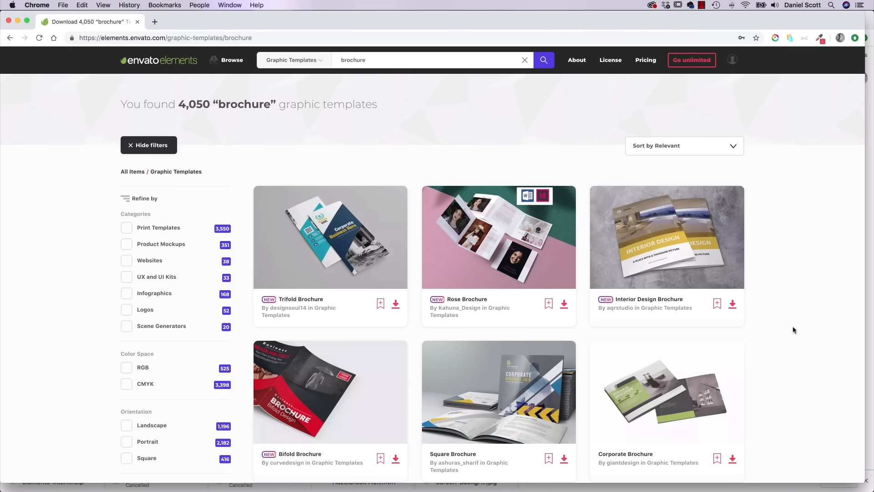
drag(864, 482, 873, 489)
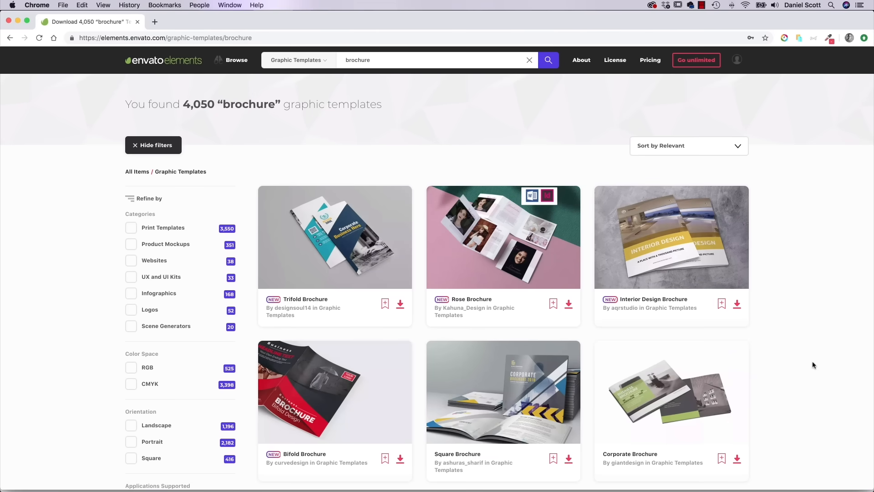
scroll(808, 362, down, 20)
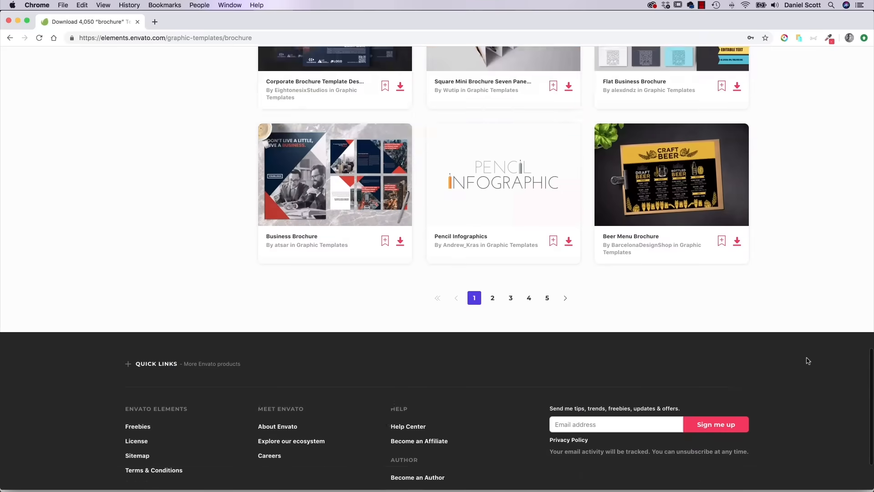
scroll(809, 360, up, 15)
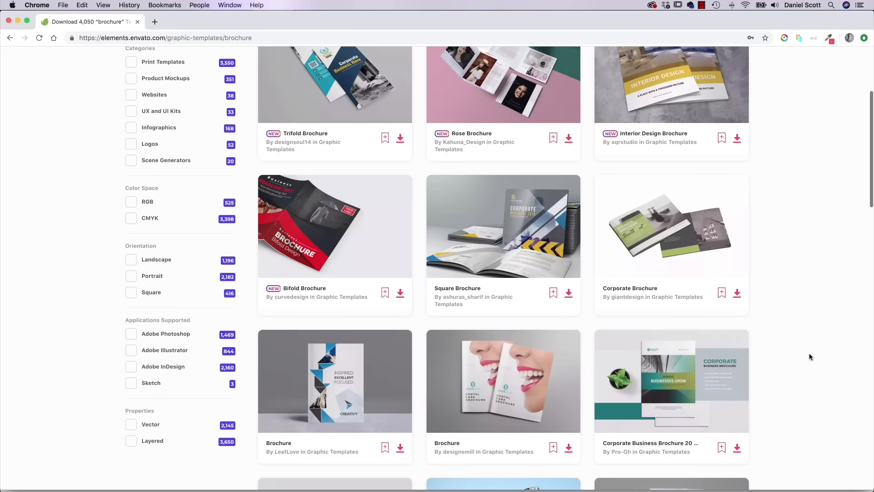
scroll(809, 357, up, 3)
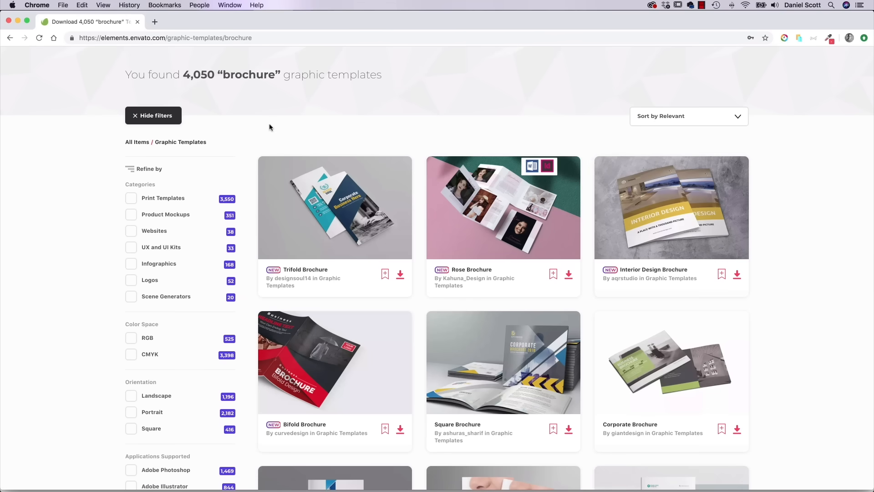
Switch to Finder, expand the elements-interior-design-brochure folder and its 02_Pdf subfolder, and select Interior Design Bifold Brochure.pdf.
key(super+Tab)
key(super+Tab)
key(super+Tab)
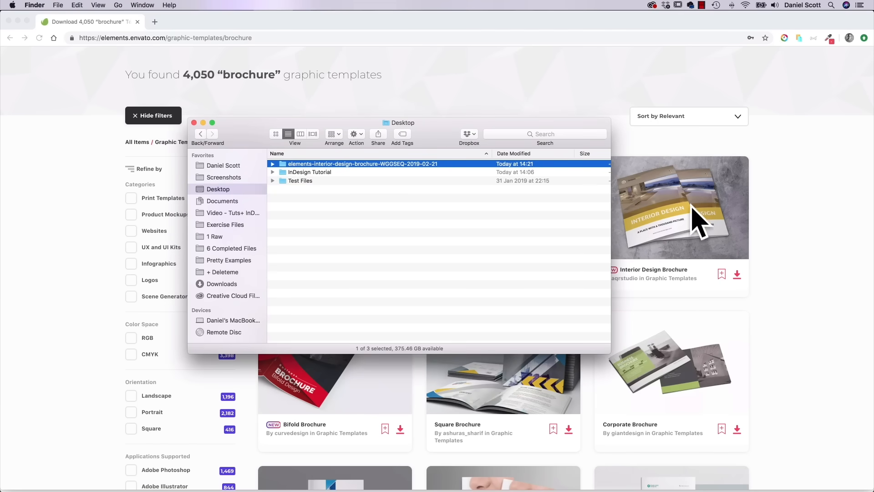
click(273, 164)
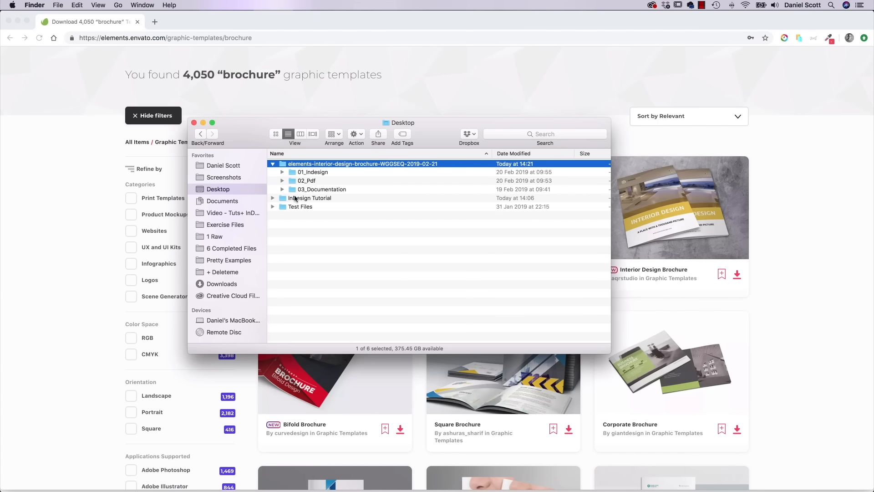
click(282, 180)
click(325, 191)
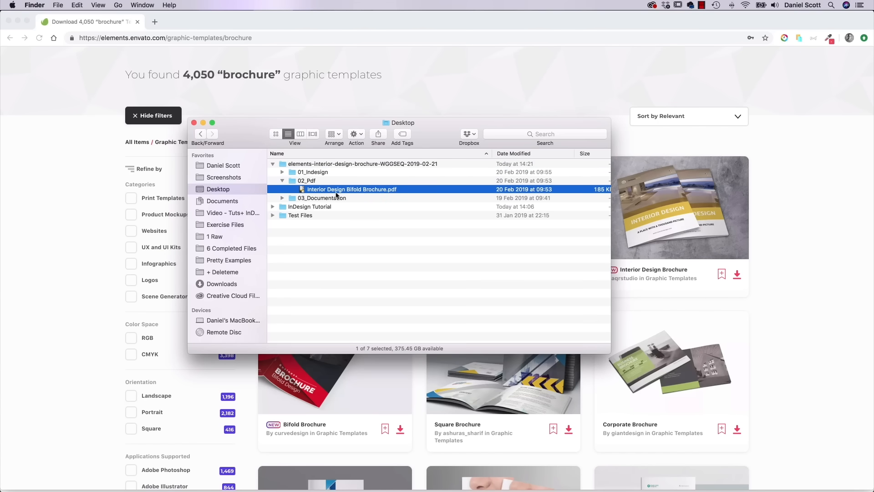
Preview each page of the selected brochure PDF without opening it in another application, and close the preview.
key(space)
click(388, 142)
click(397, 112)
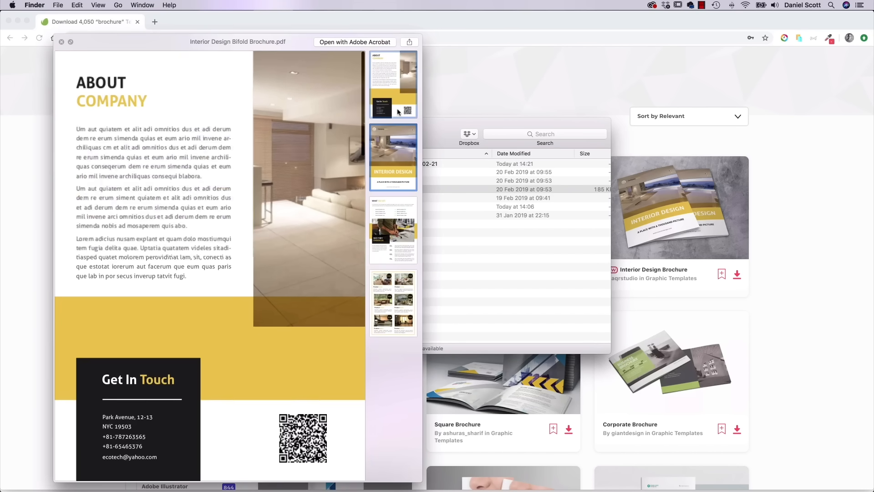
click(403, 180)
click(404, 242)
click(407, 286)
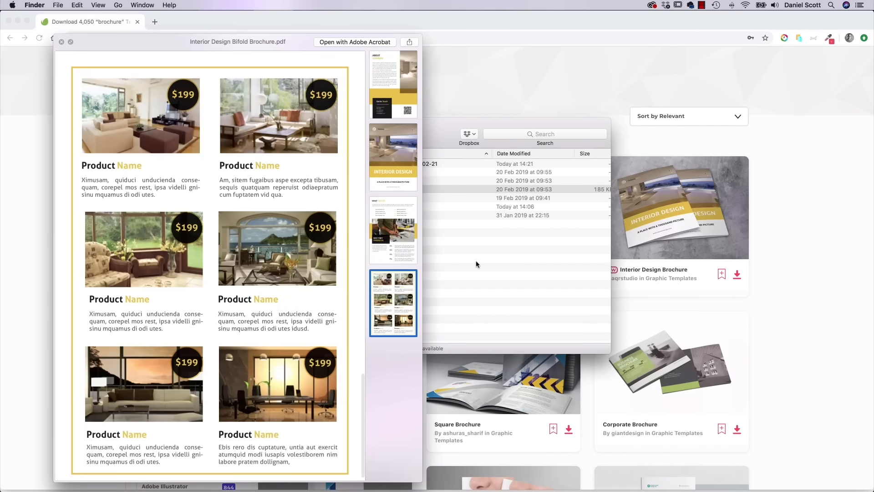
key(space)
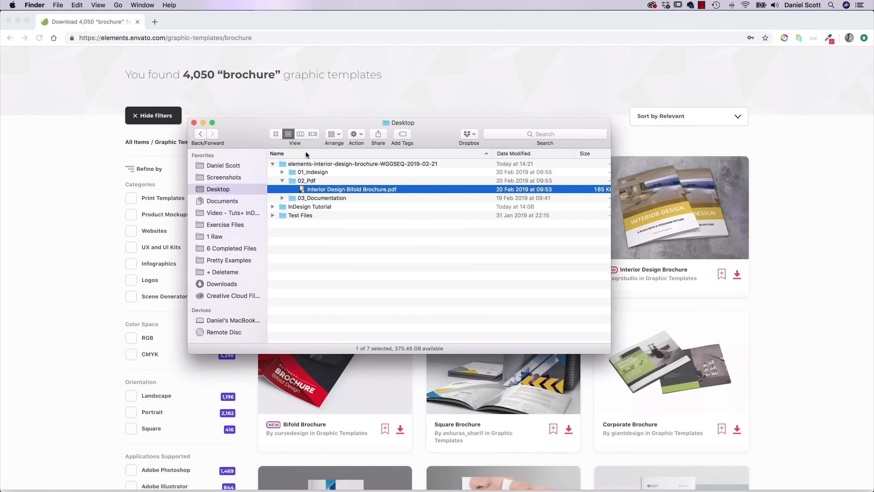
Collapse 02_Pdf, expand the 01_Indesign folder, and select the brochure's .indd file followed by its .idml file.
click(281, 181)
click(292, 173)
click(282, 173)
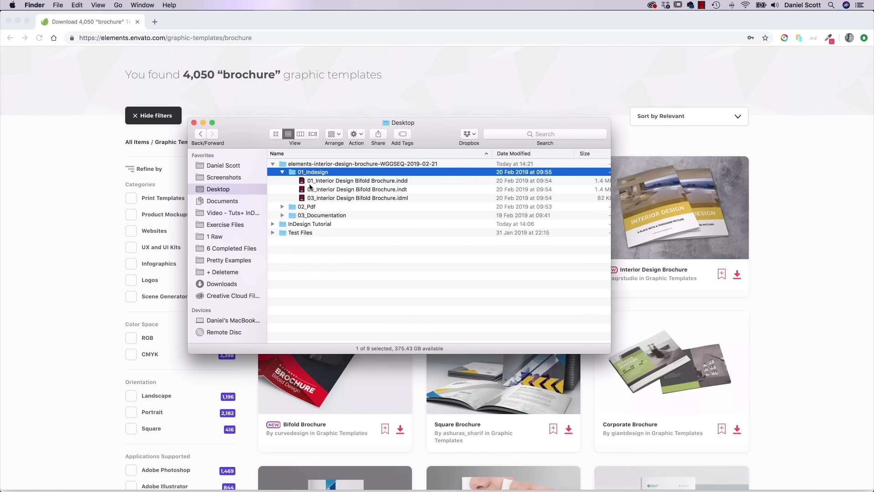
click(383, 181)
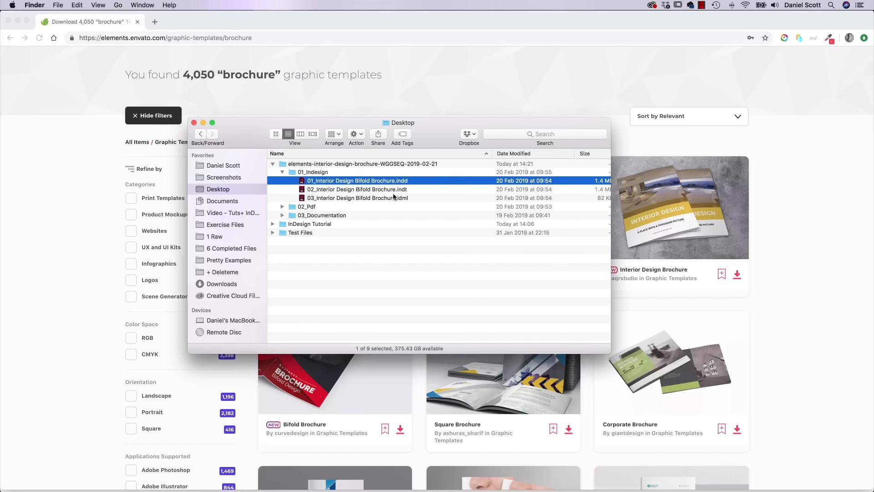
click(394, 198)
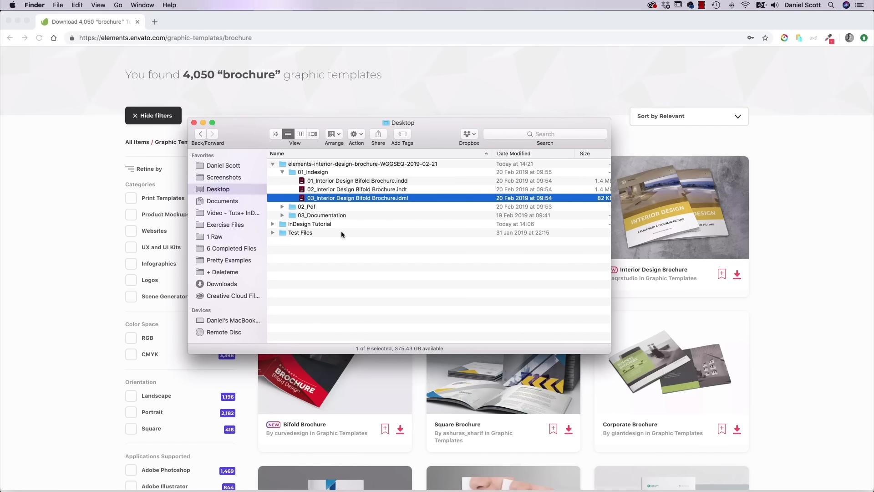
Open 01_Interior Design Bifold Brochure.indd in InDesign and dismiss the missing fonts dialog without replacing any font.
double_click(395, 182)
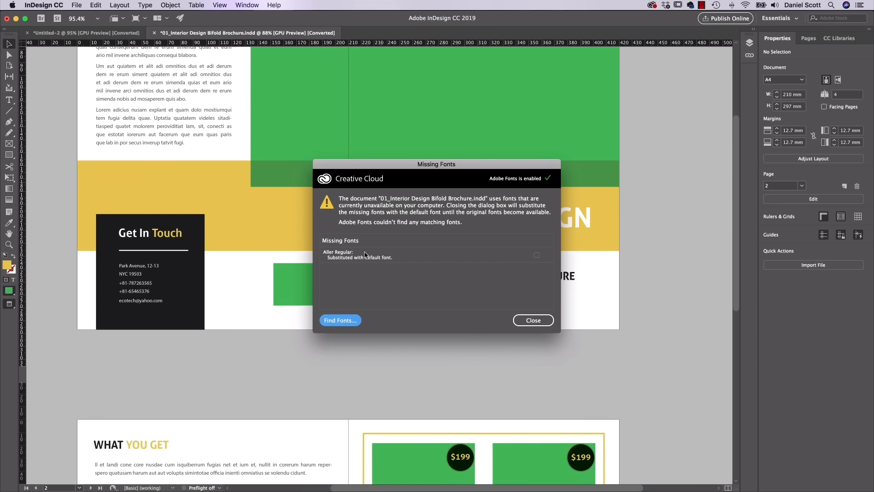
click(533, 321)
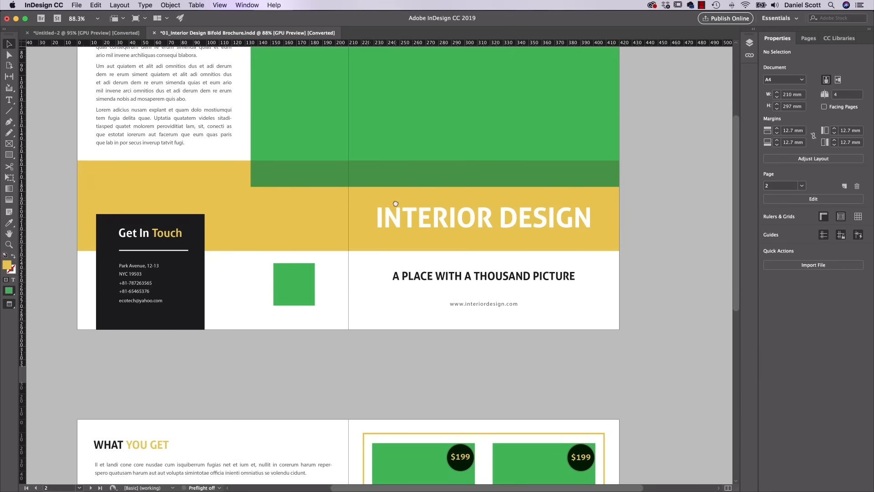
Examine the brochure's cover spread with its frames, guides and baseline grid shown, and return to preview mode.
key(super+alt+0)
scroll(425, 305, up, 1)
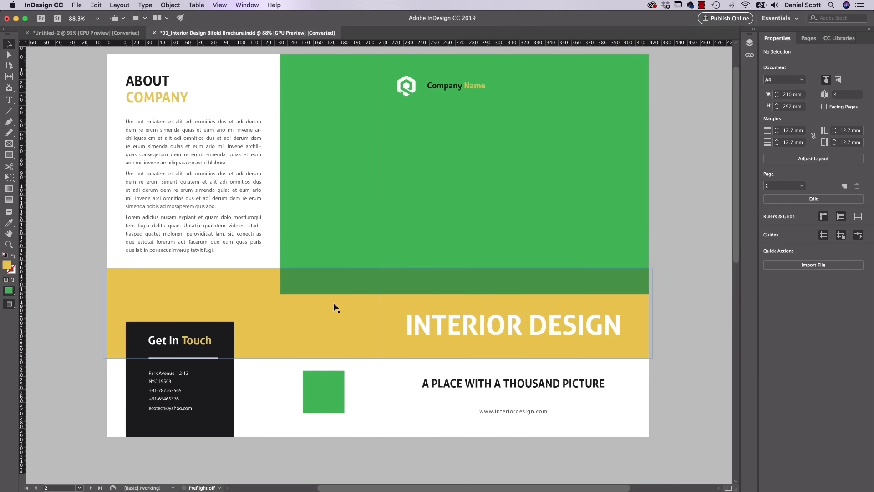
key(w)
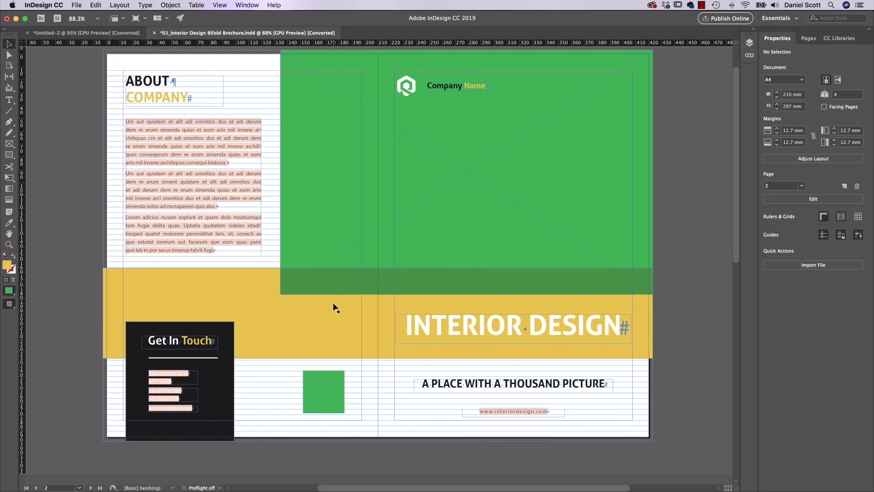
key(w)
click(577, 191)
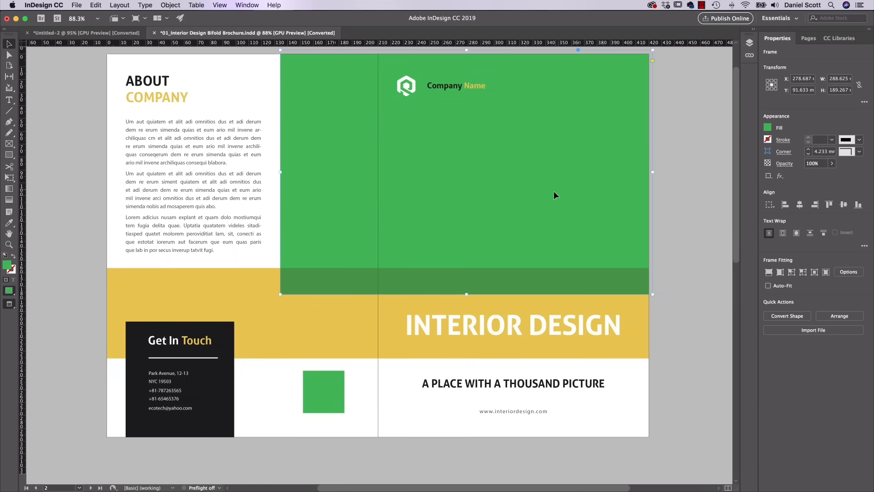
click(813, 329)
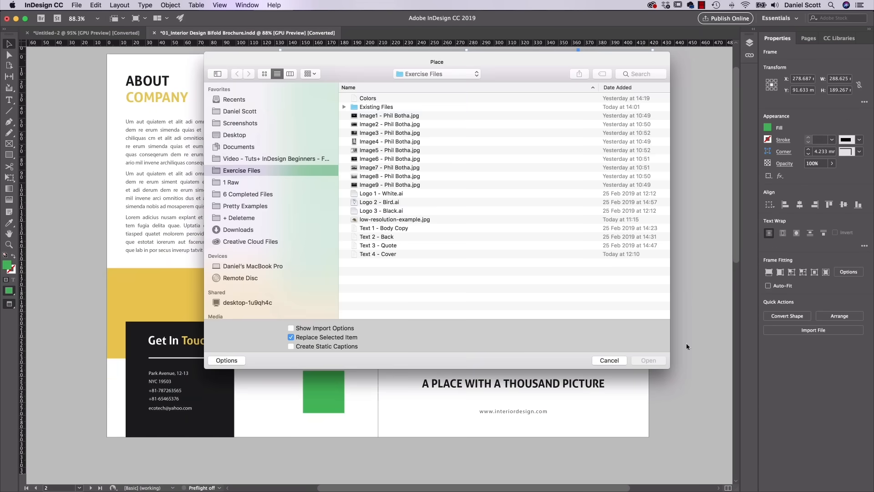
click(606, 360)
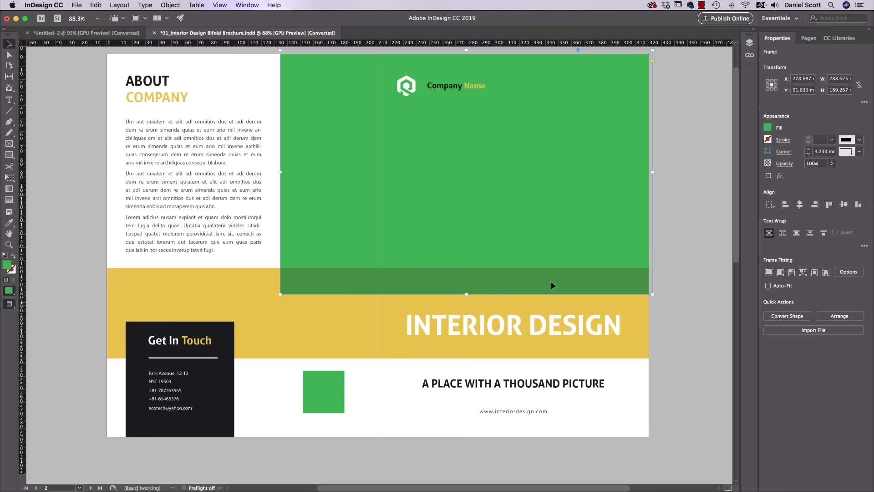
Select the yellow band across the cover spread and examine the brochure's inside spread with the product layout.
click(356, 325)
scroll(381, 324, down, 15)
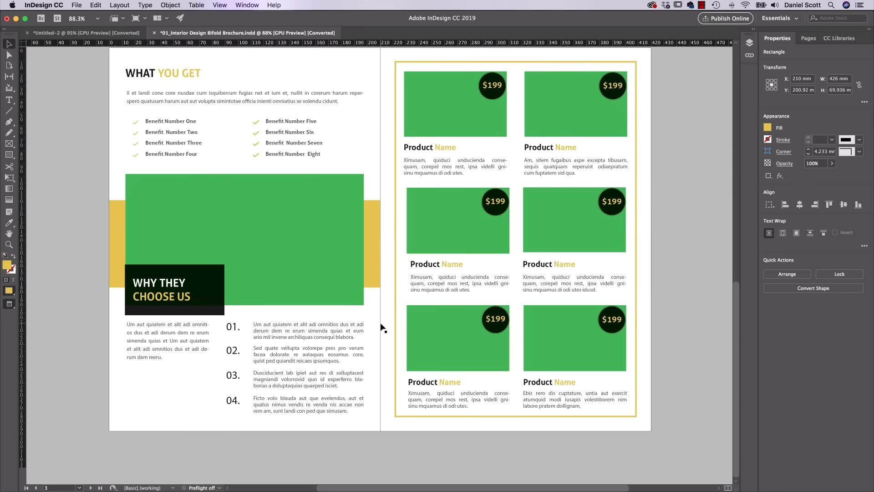